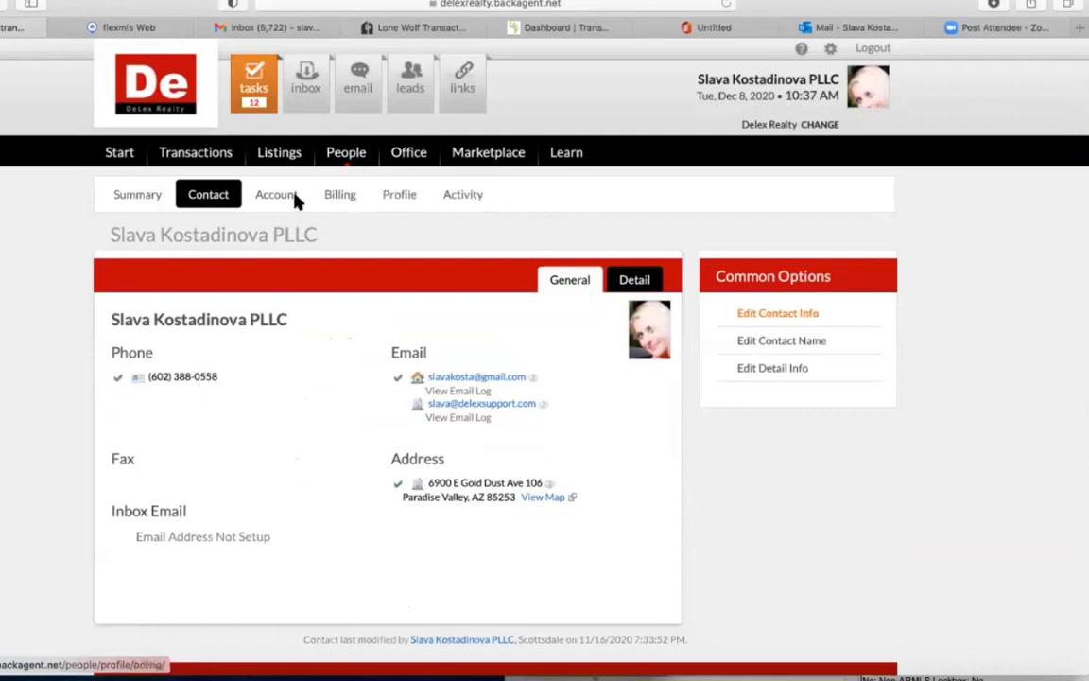
Review the profile's Account and Activity tabs, then open Transaction Reports under Associate Reports.
left_click(277, 196)
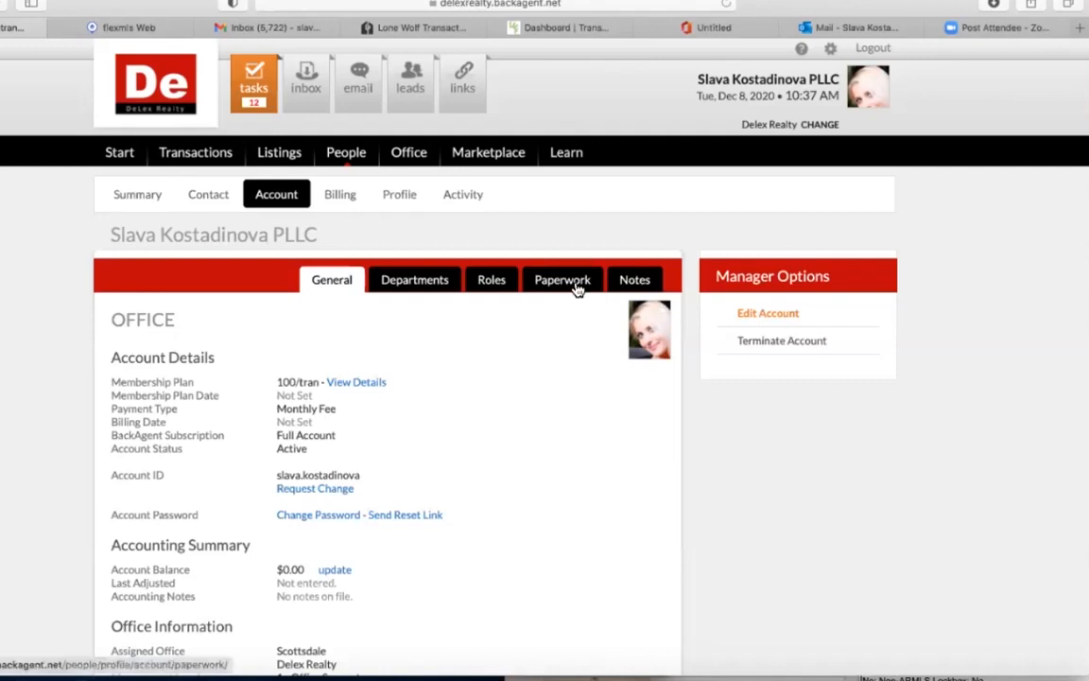
left_click(452, 205)
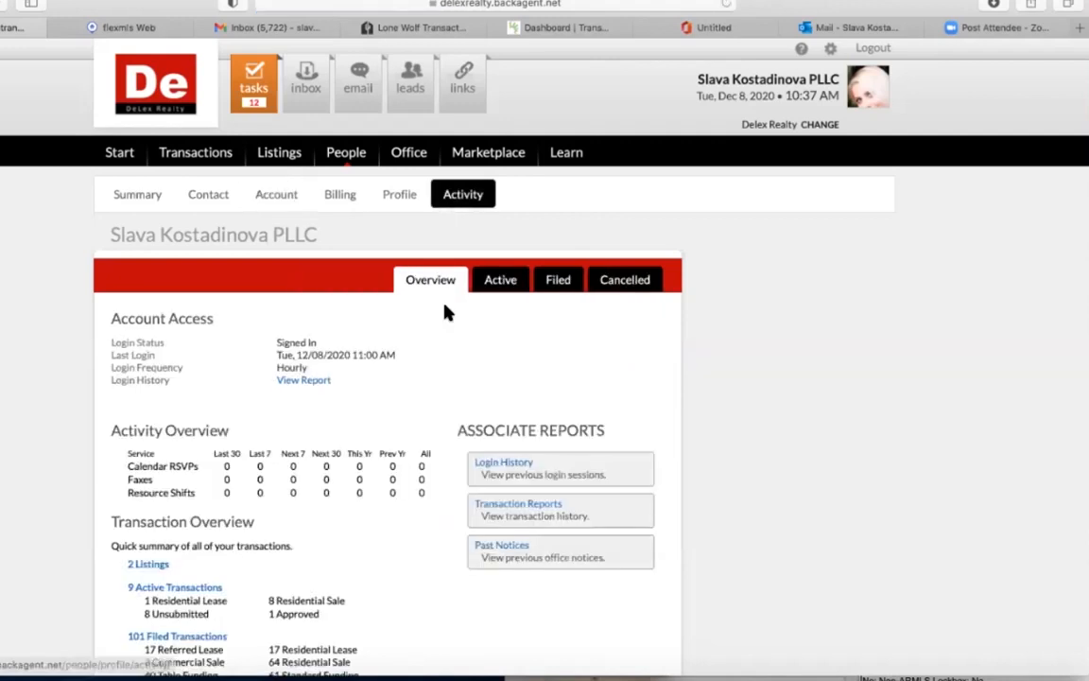
scroll(447, 314, "down", 3)
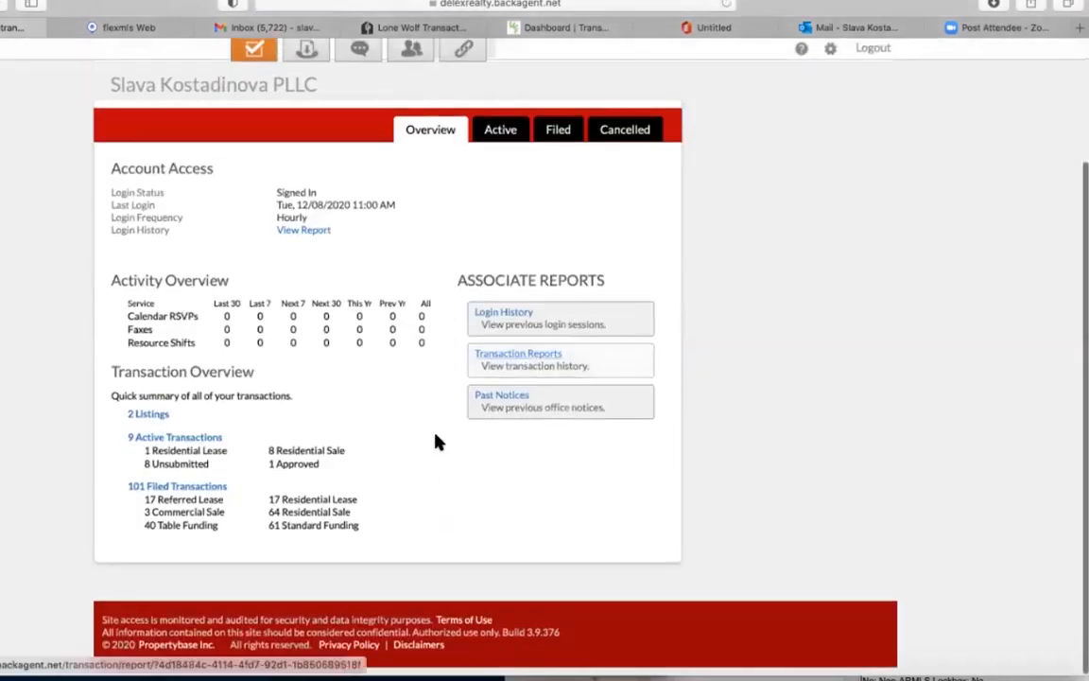
scroll(545, 229, "up", 2)
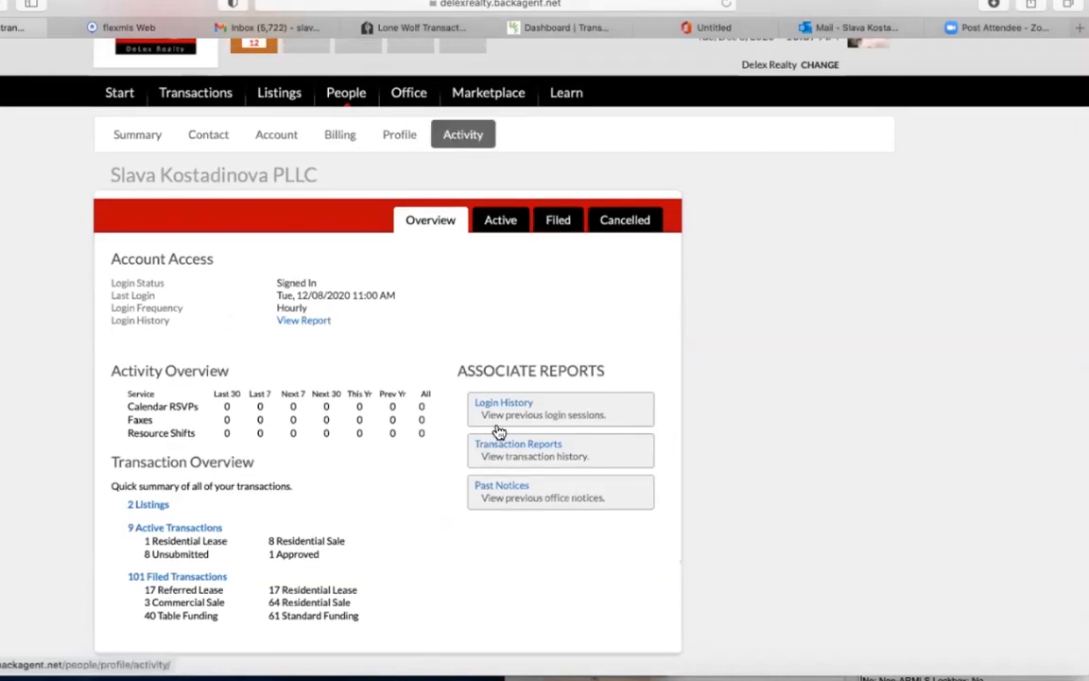
left_click(514, 455)
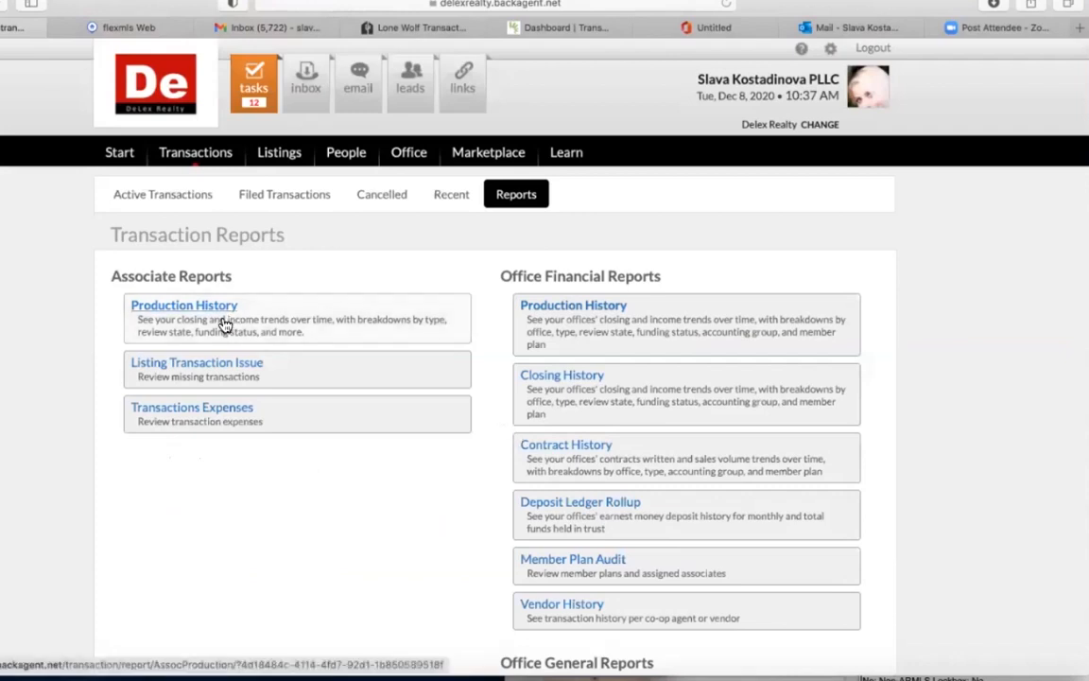
Navigate back to the profile's contact details, open Edit Contact Info, and show the Summary tab.
left_click(2, 3)
left_click(3, 4)
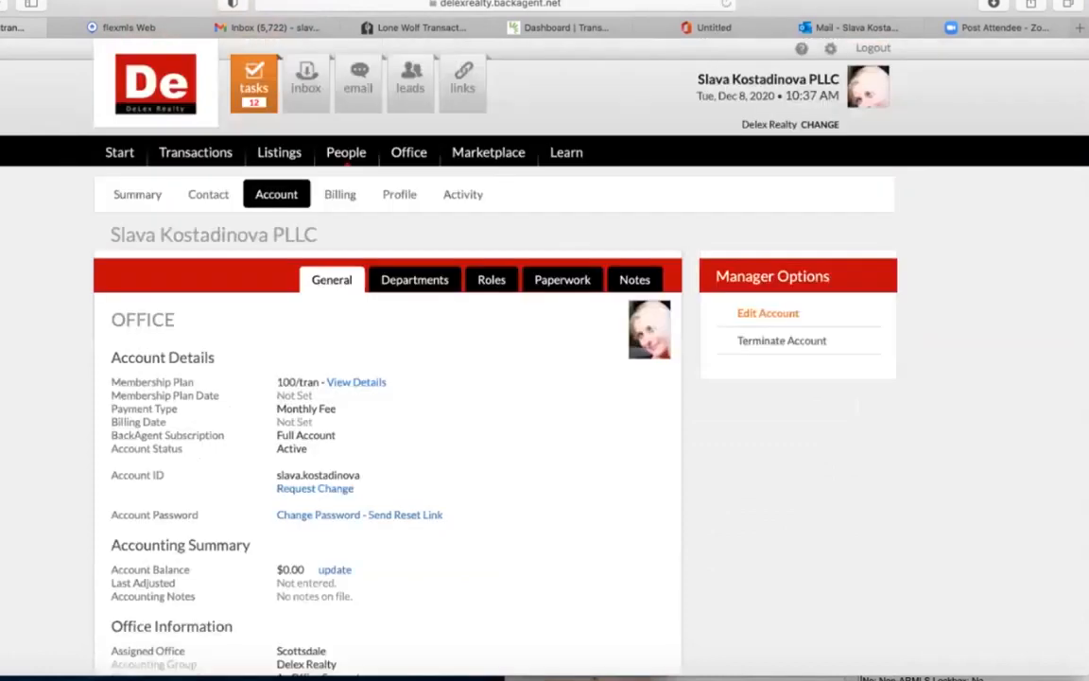
left_click(3, 4)
left_click(3, 4)
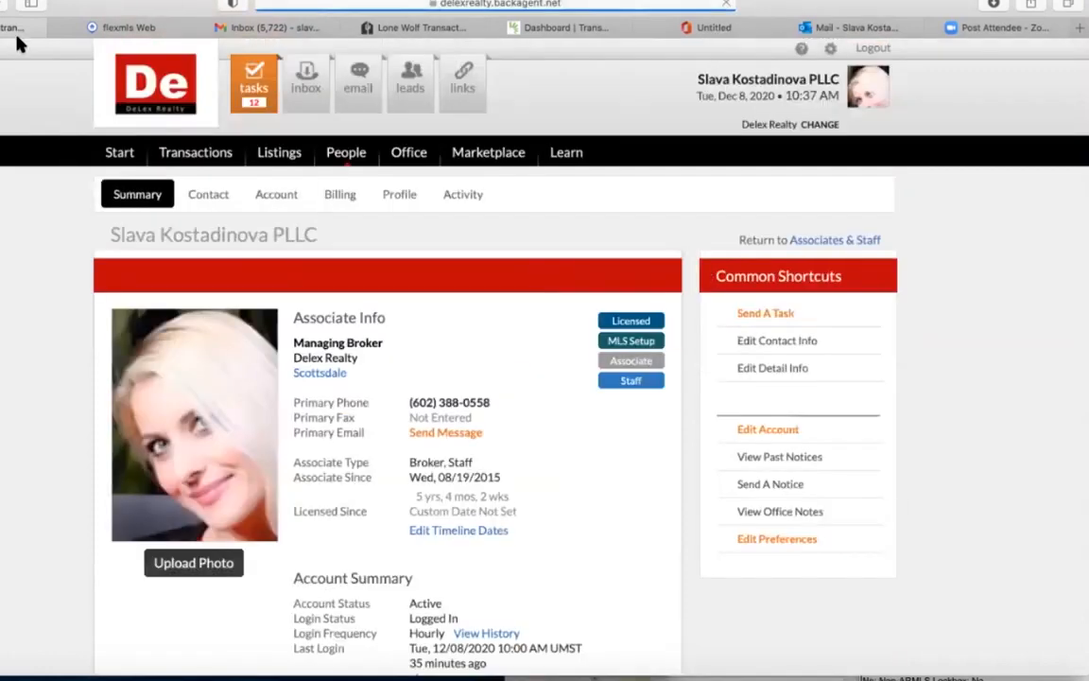
left_click(1, 4)
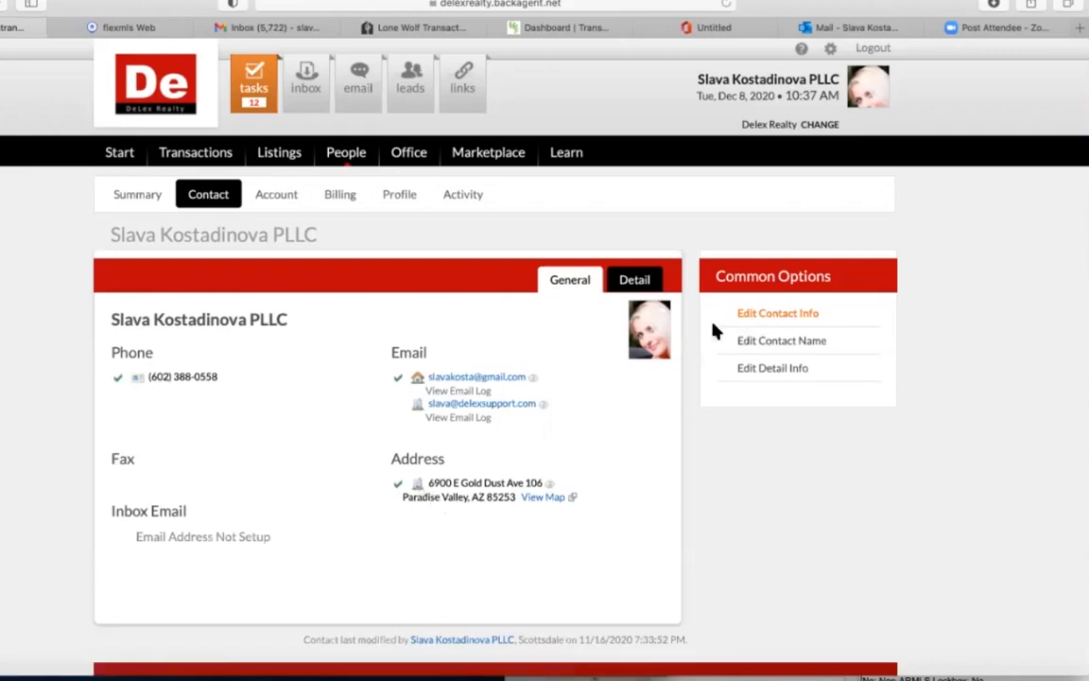
left_click(777, 318)
left_click(152, 201)
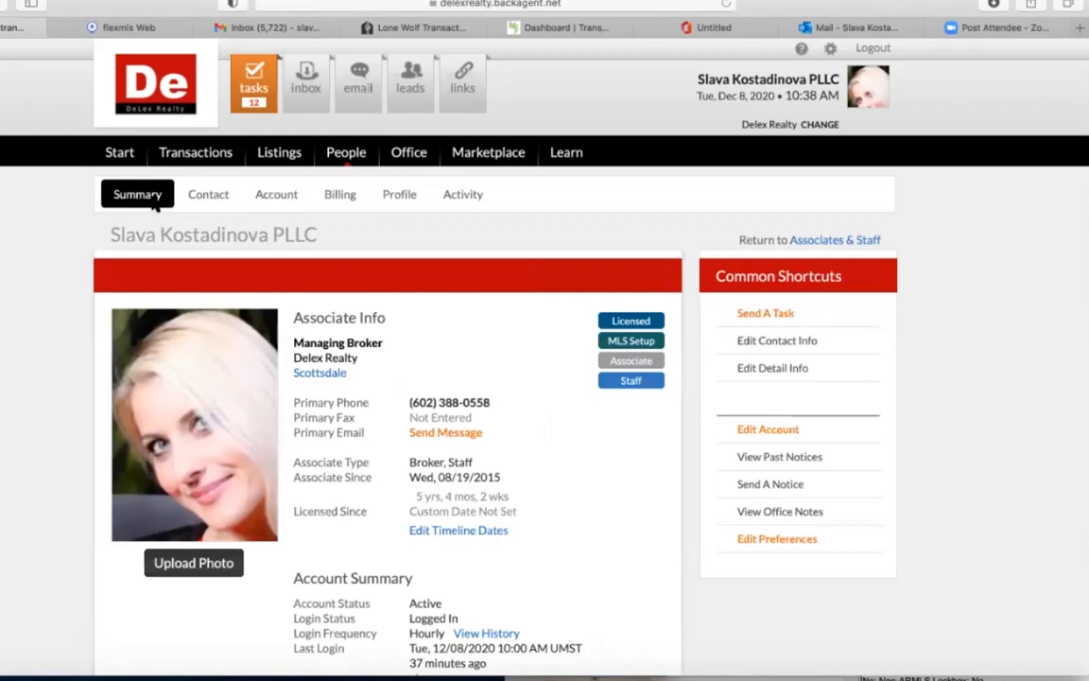
Go to the Start page and open the full Office Calendar for December 2020.
left_click(133, 154)
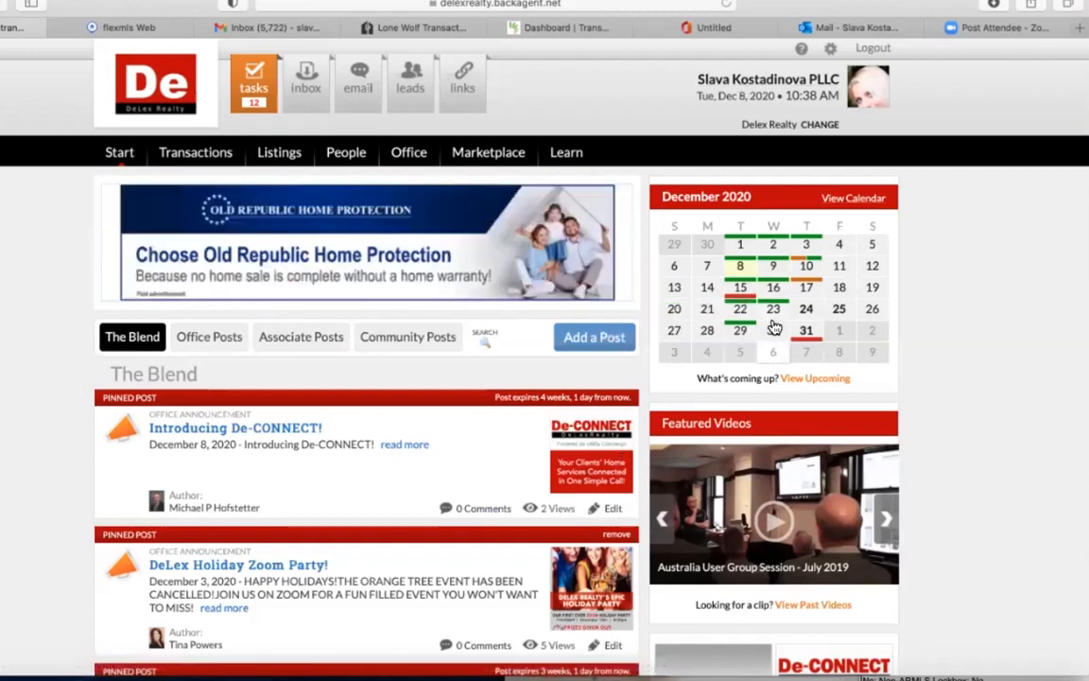
left_click(856, 200)
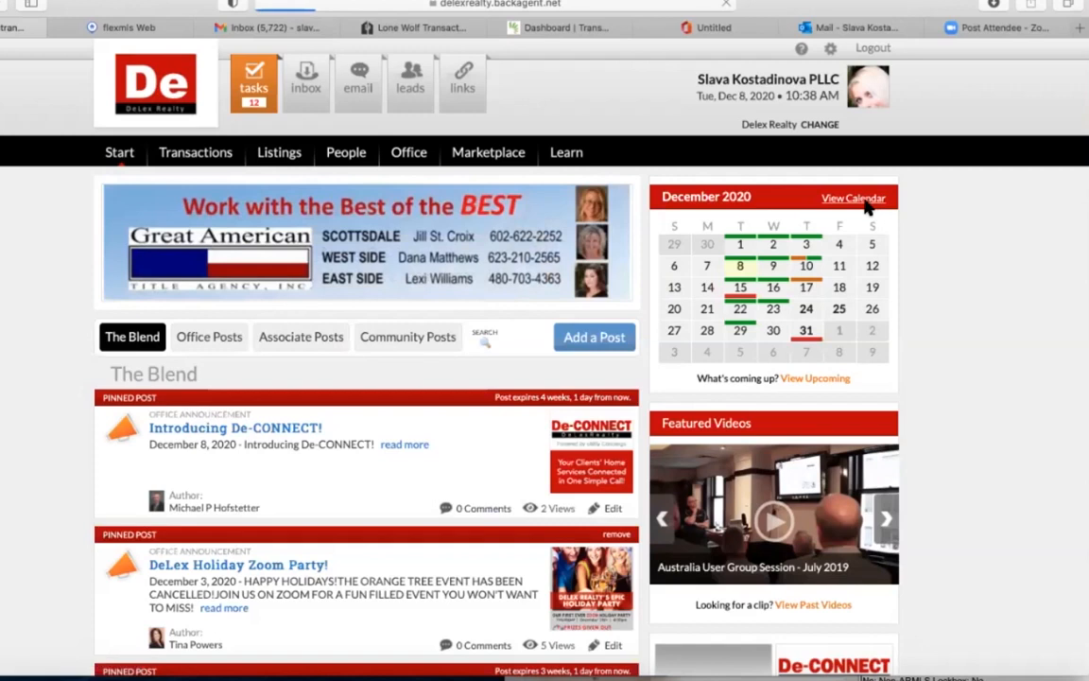
scroll(462, 552, "down", 2)
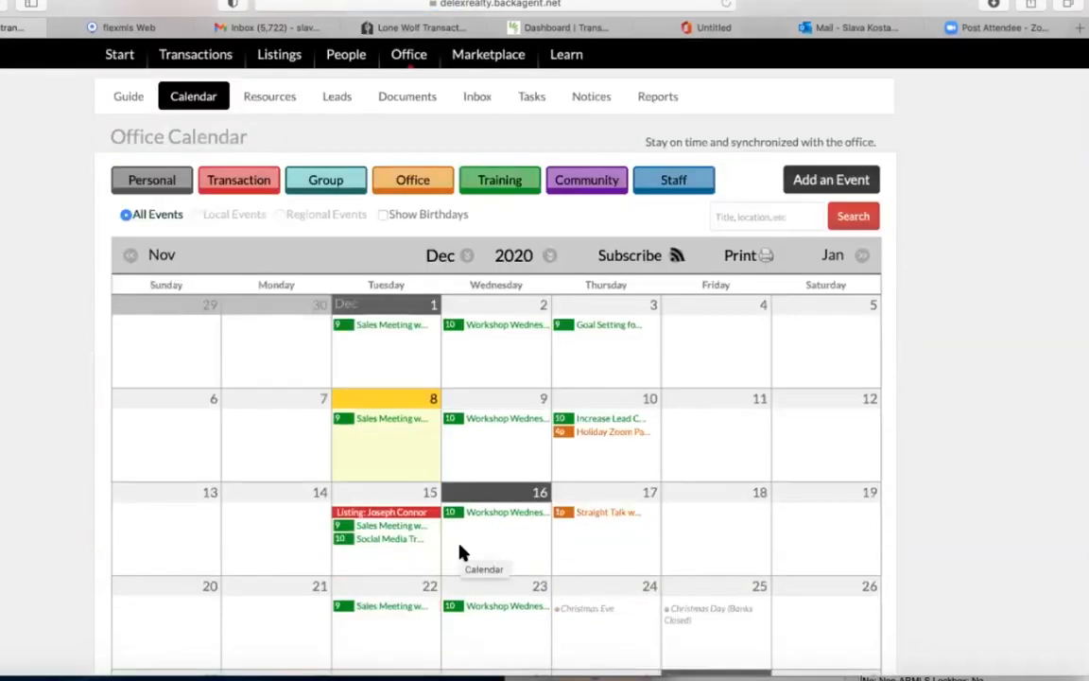
Scroll through December's office events, then go back to the Start page.
scroll(462, 552, "down", 2)
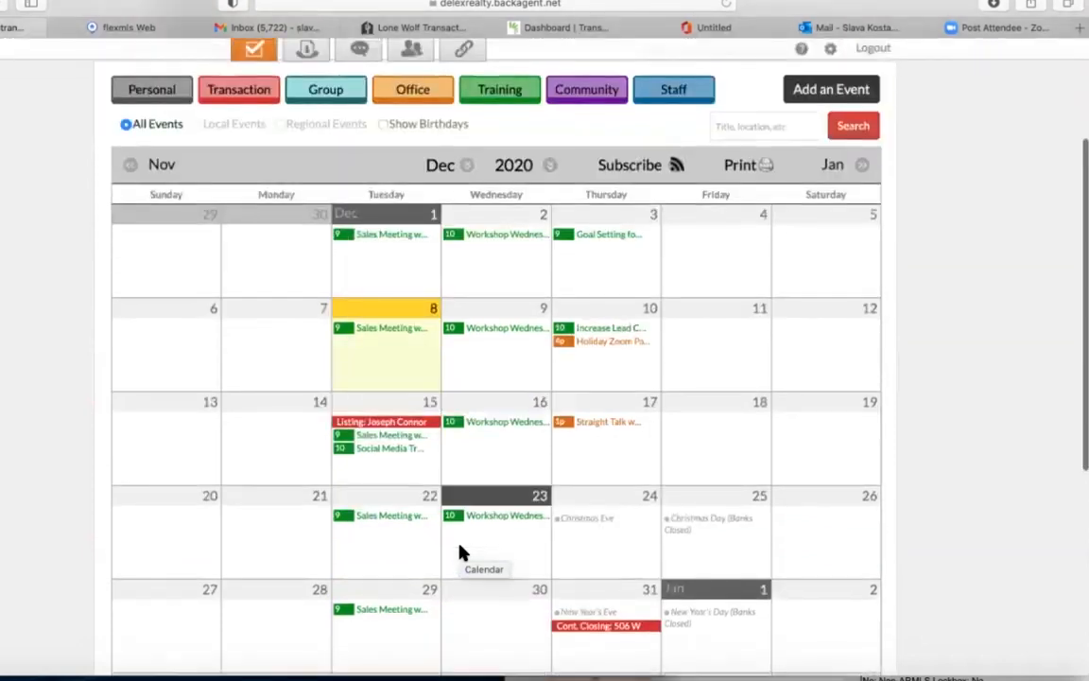
scroll(462, 552, "down", 4)
scroll(461, 552, "up", 4)
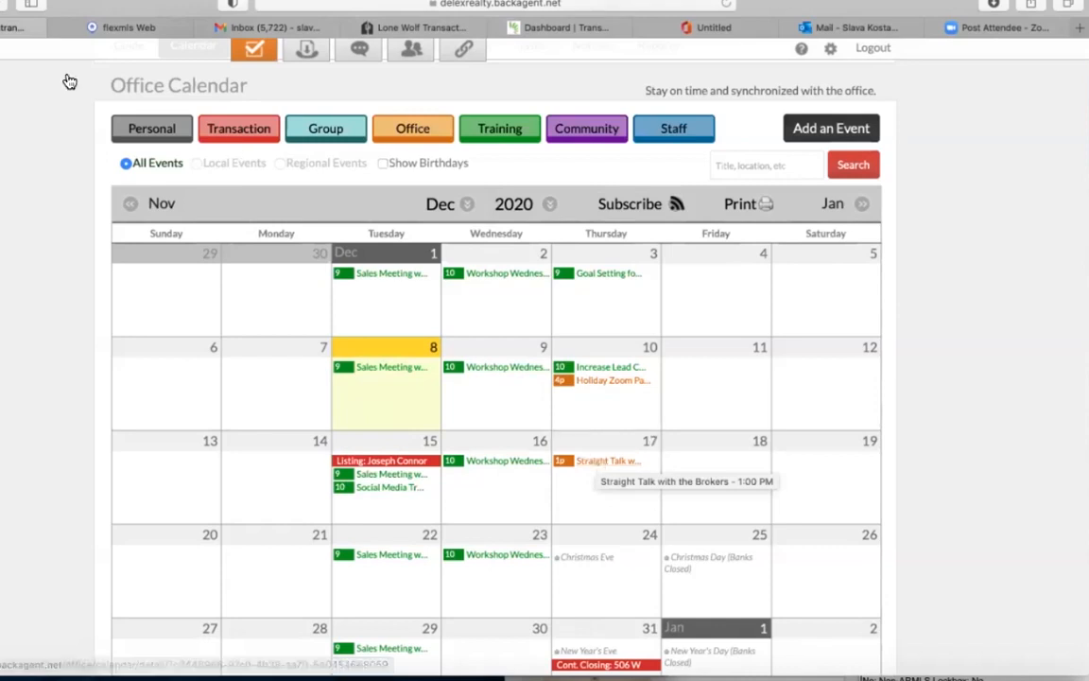
key("super+[")
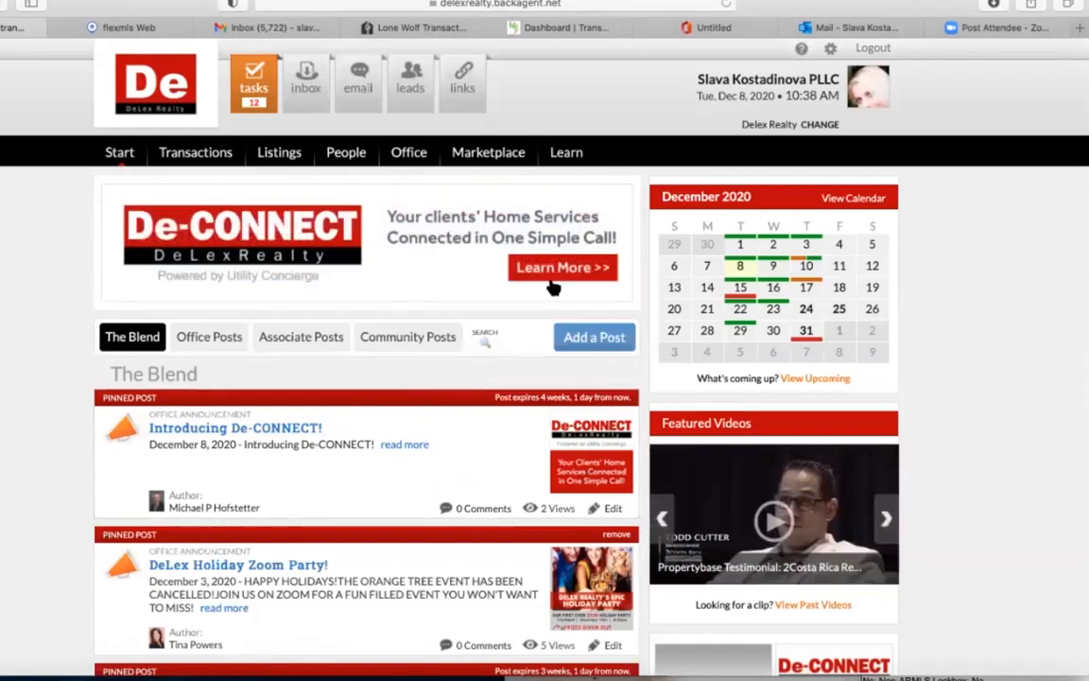
Advance the Start page banner five slides forward to the broker hotline ad.
scroll(377, 417, "down", 2)
scroll(376, 417, "down", 5)
scroll(498, 218, "up", 6)
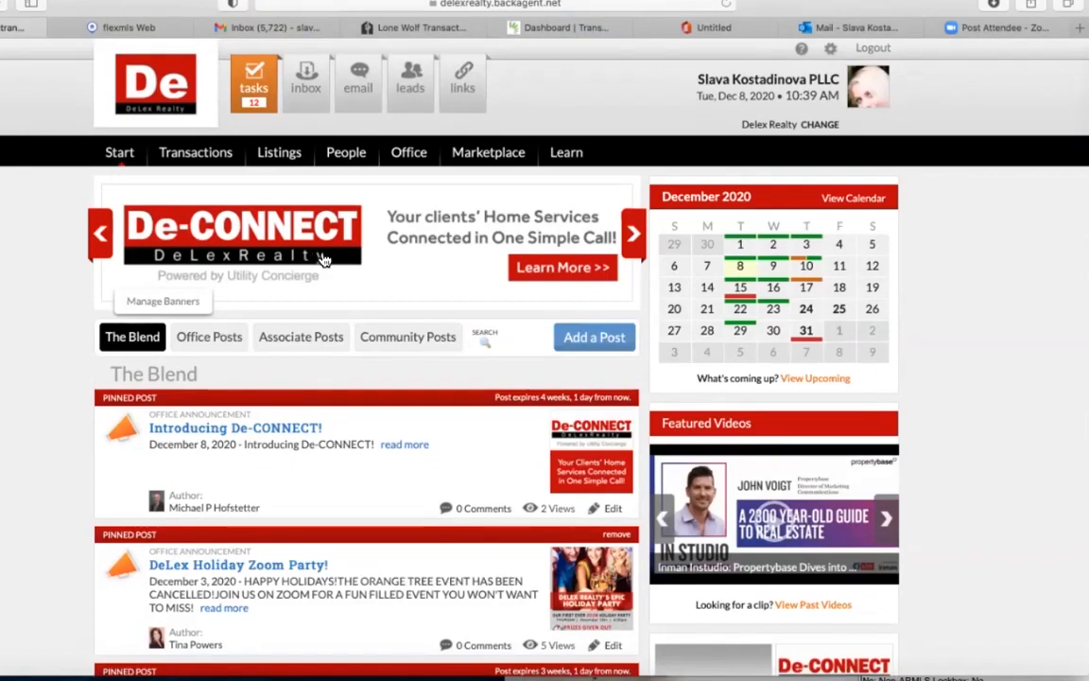
left_click(631, 237)
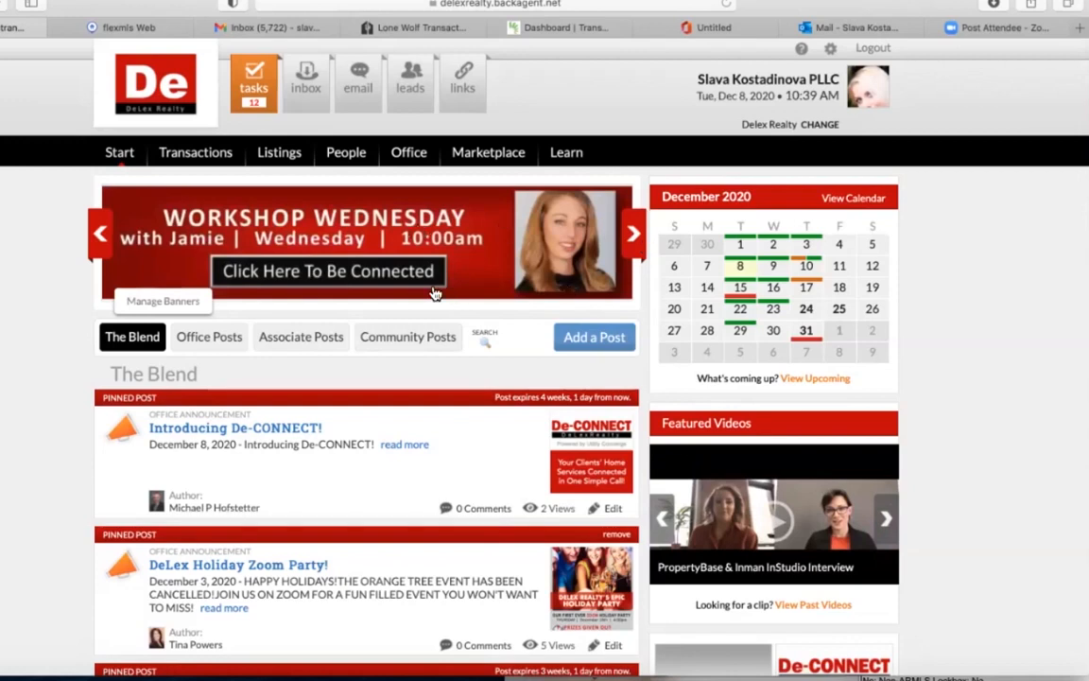
left_click(635, 236)
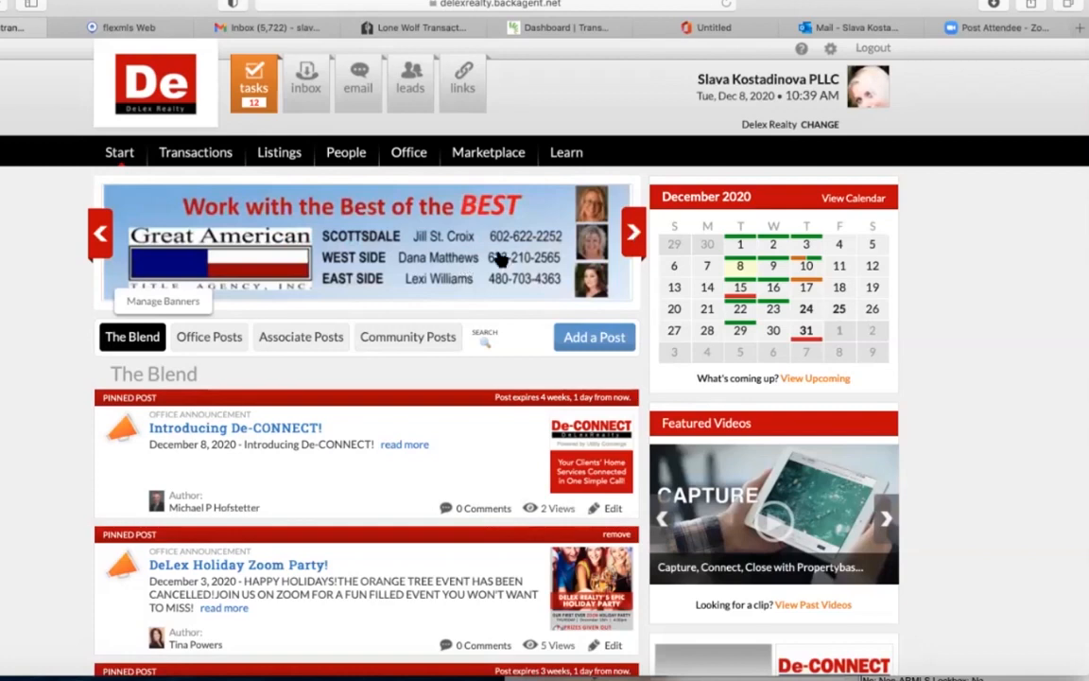
left_click(632, 238)
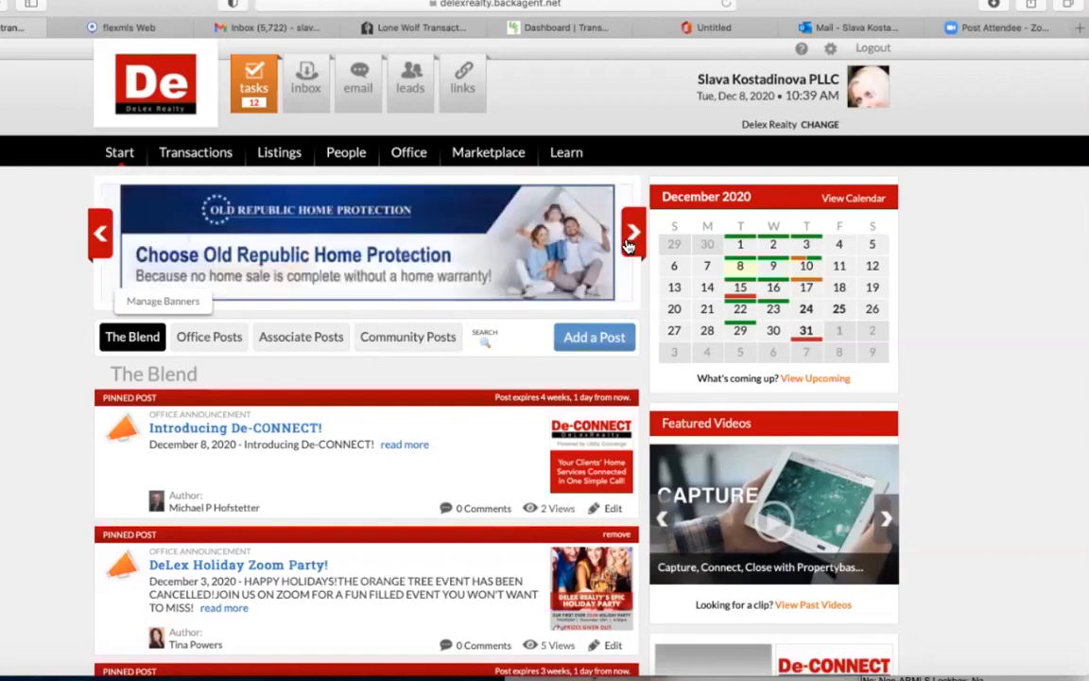
left_click(632, 238)
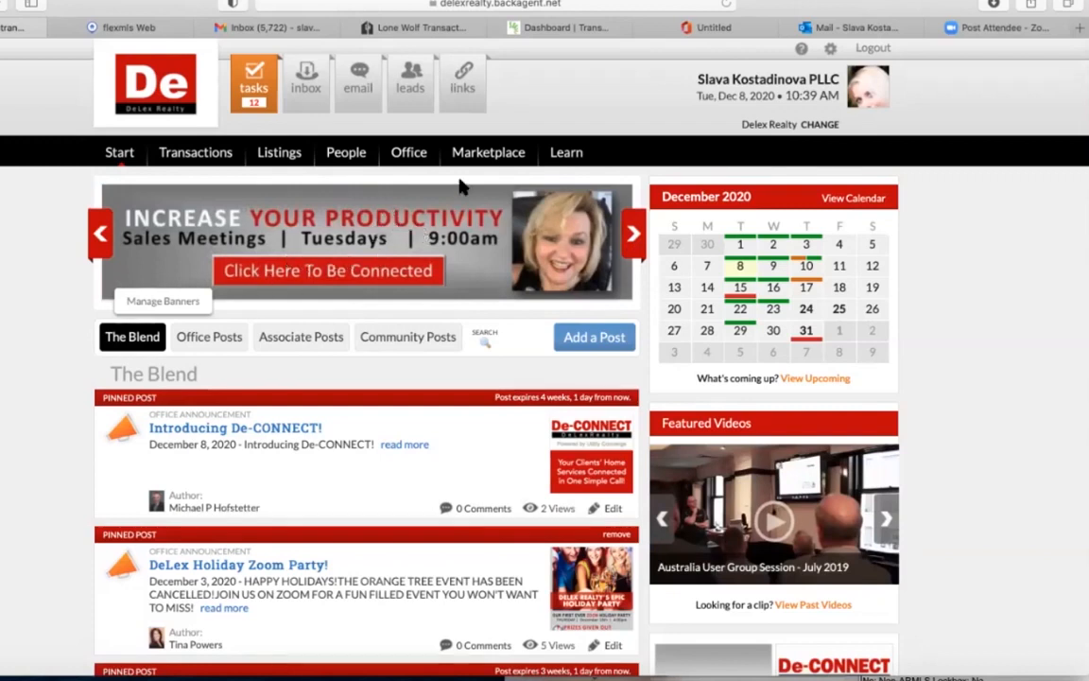
left_click(632, 237)
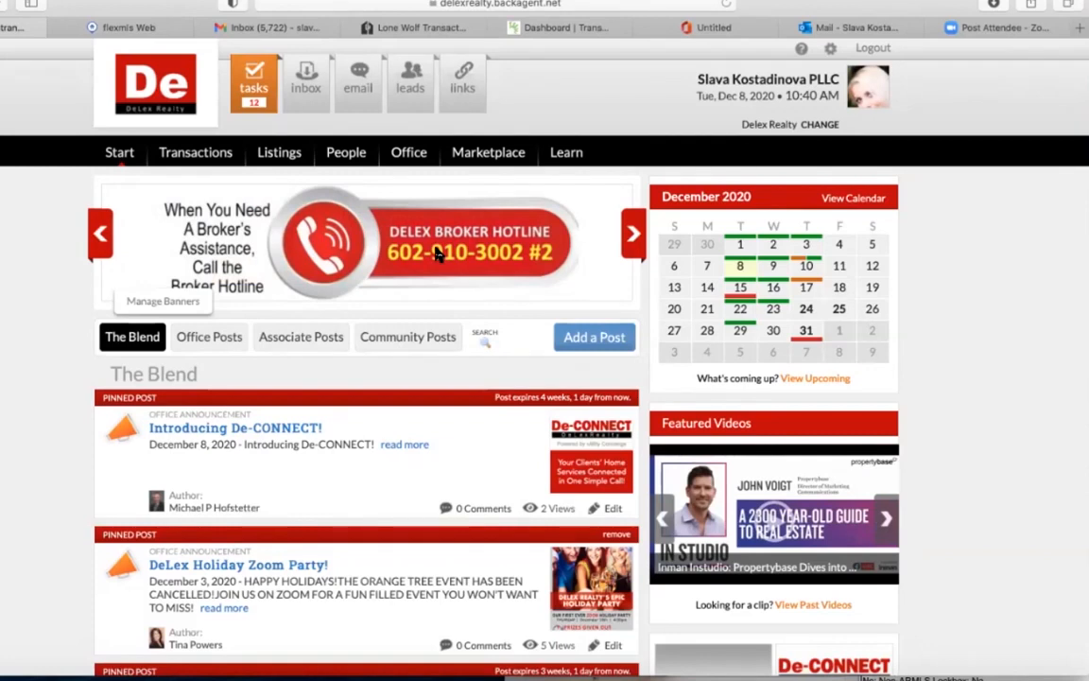
mouse_move(212, 154)
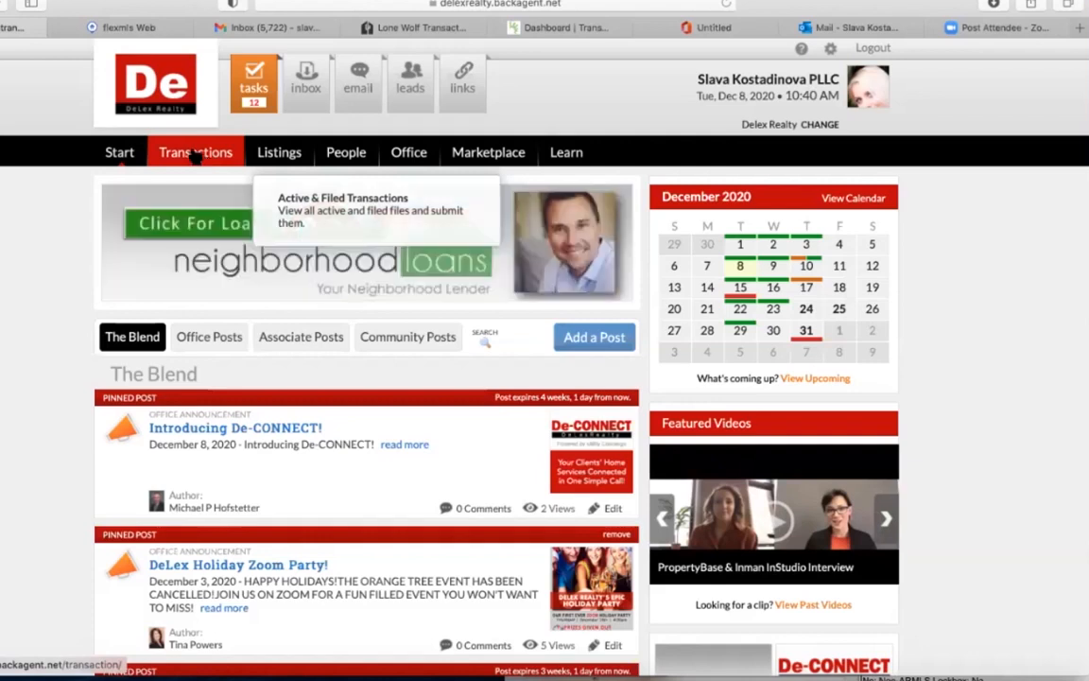
mouse_move(286, 154)
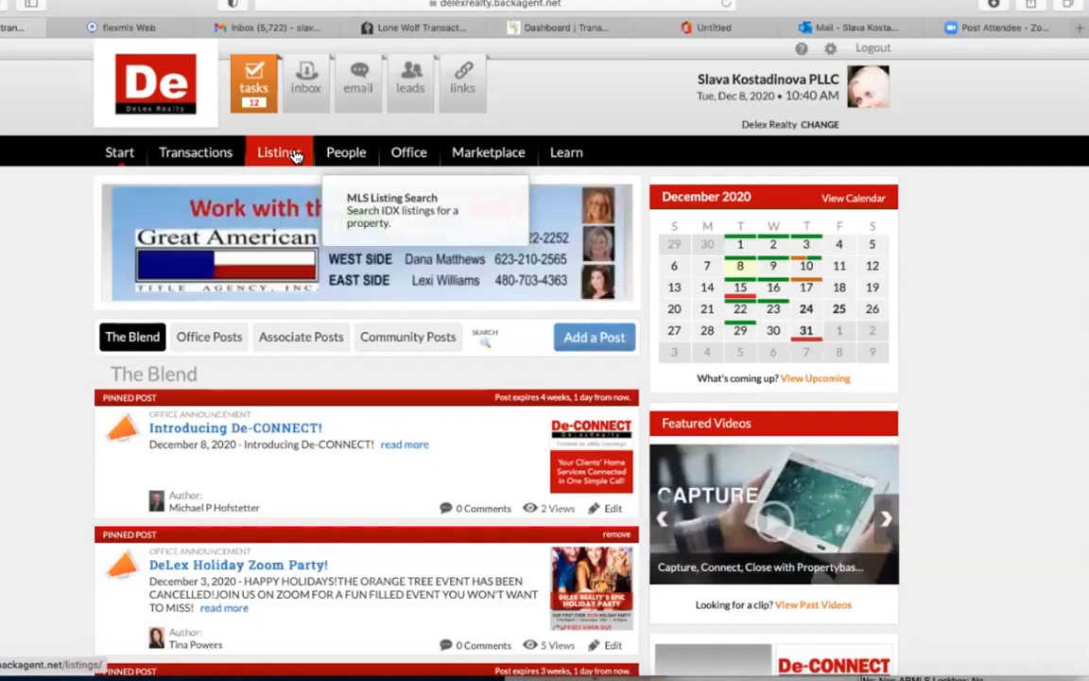
mouse_move(344, 157)
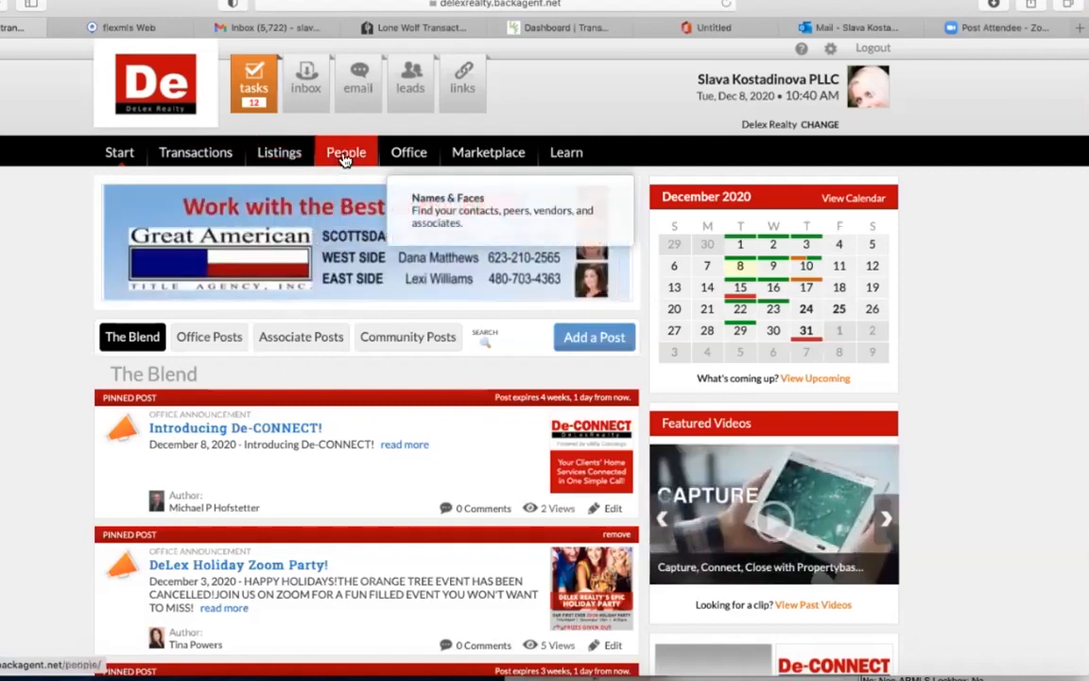
left_click(346, 157)
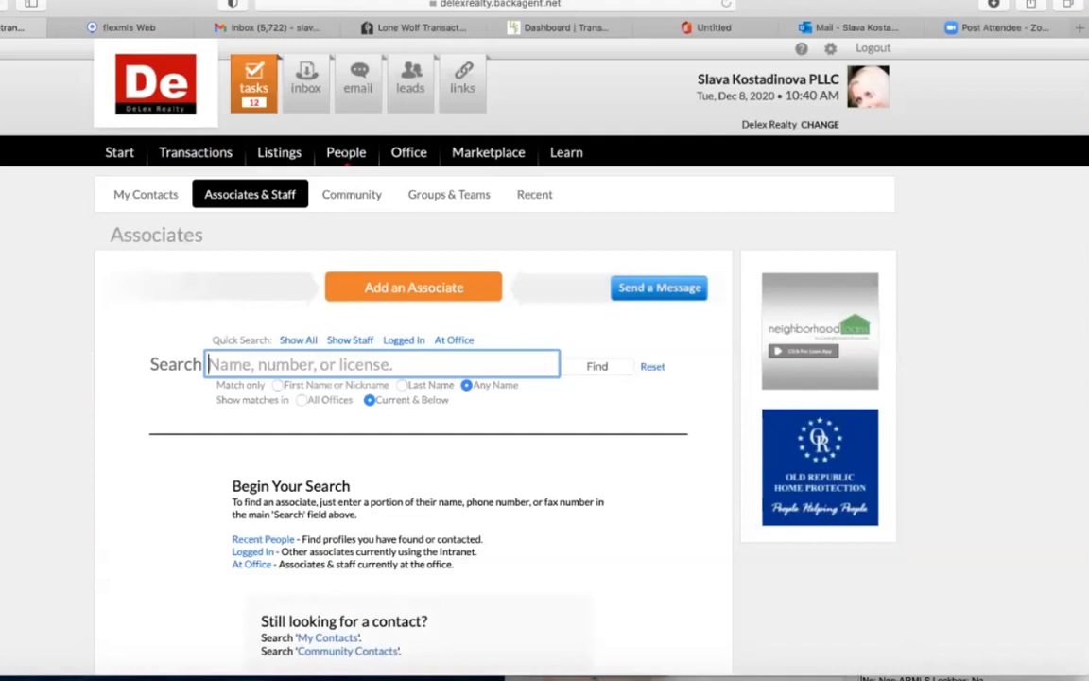
Search Associates & Staff by the managing broker's name, then go to the Office tab.
type("staci")
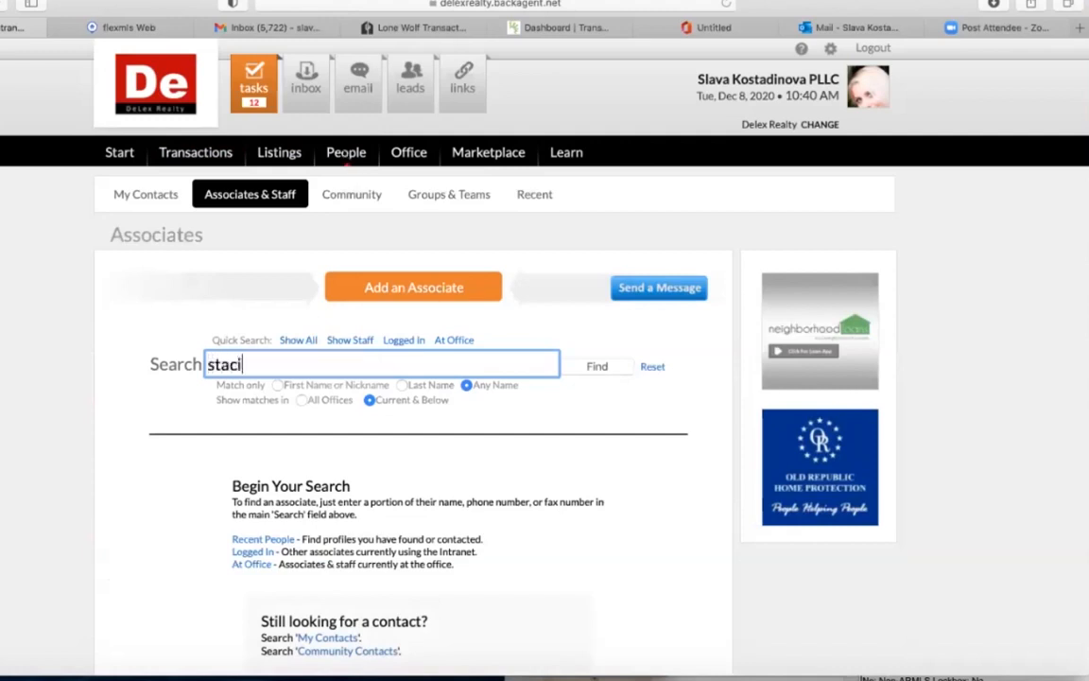
key("Return")
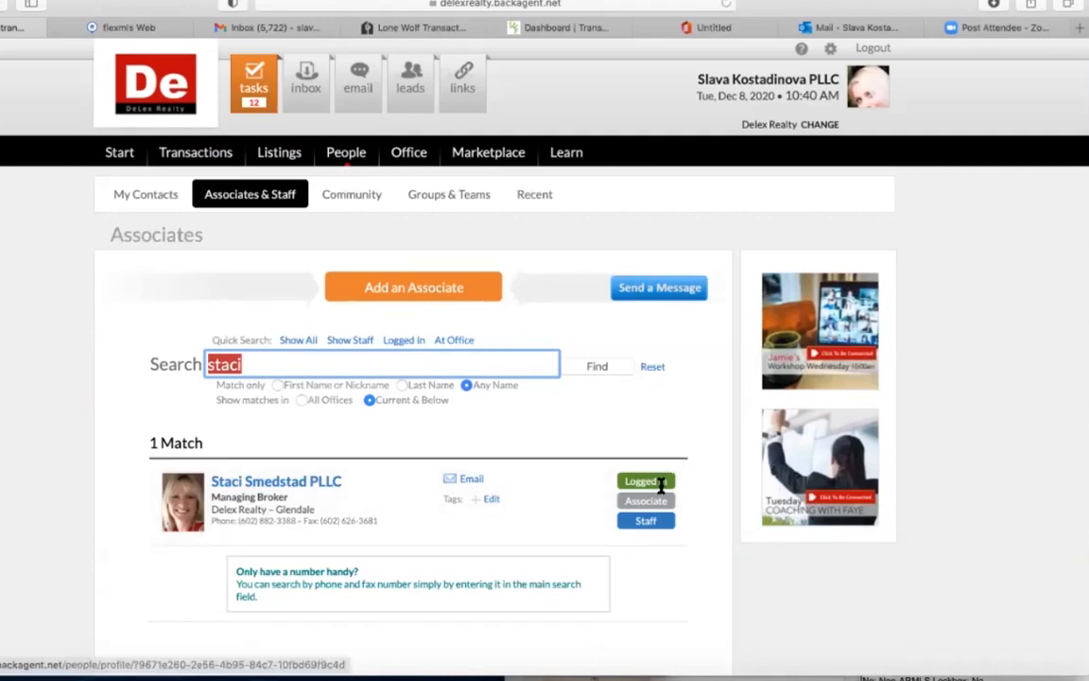
mouse_move(662, 485)
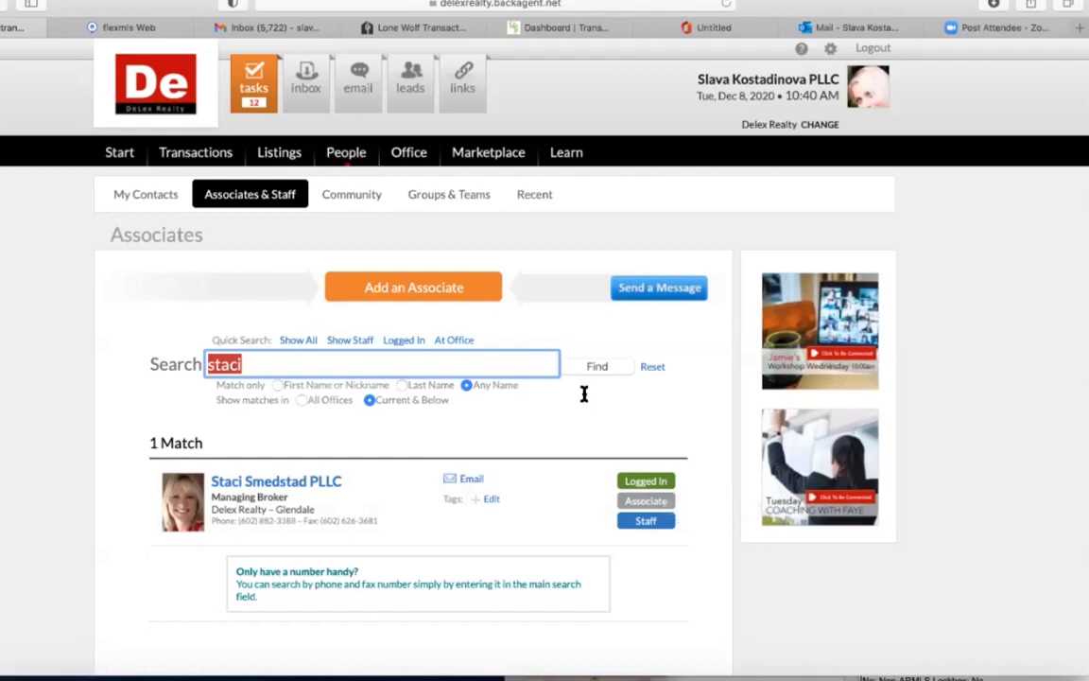
mouse_move(361, 163)
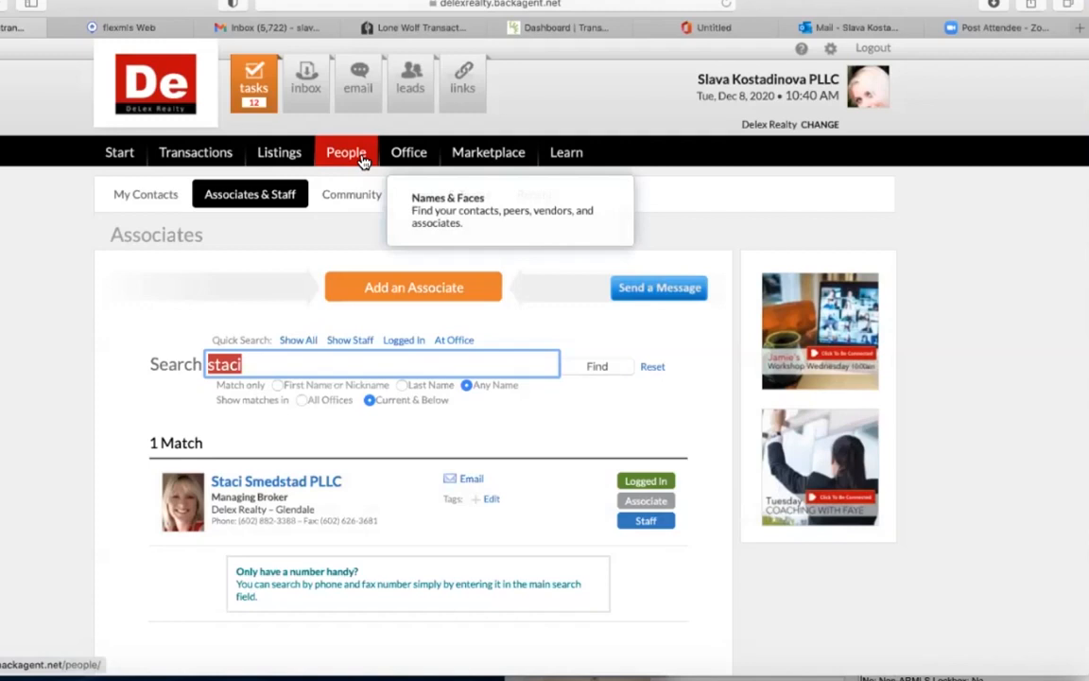
left_click(419, 151)
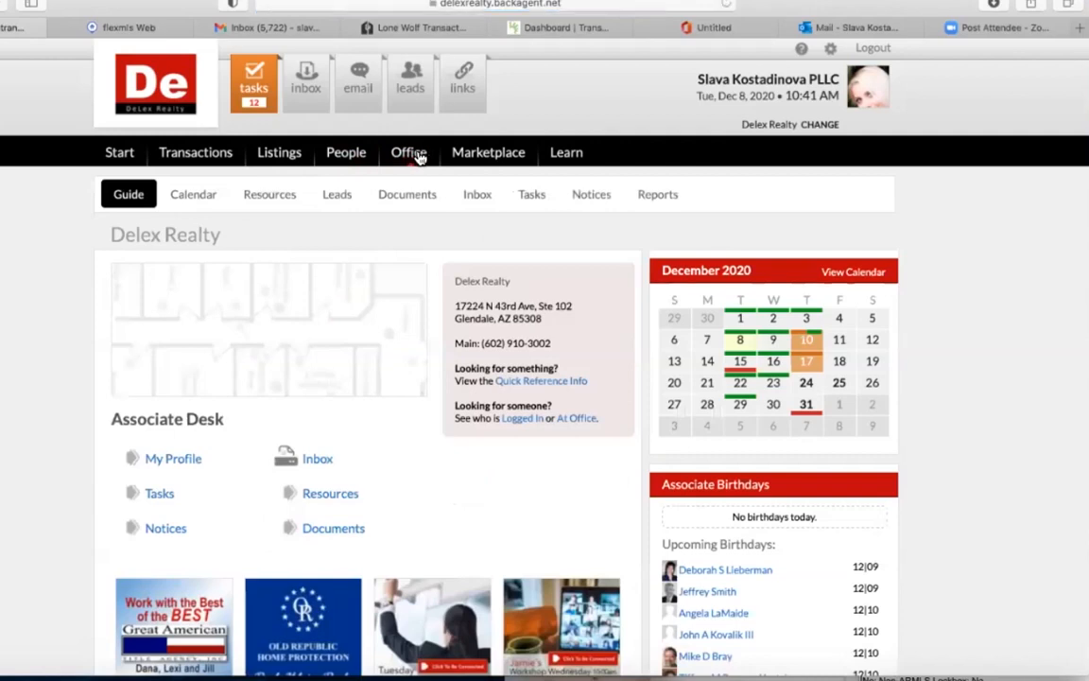
Open the Office Documents library and scroll through its 83 folders and files.
left_click(396, 201)
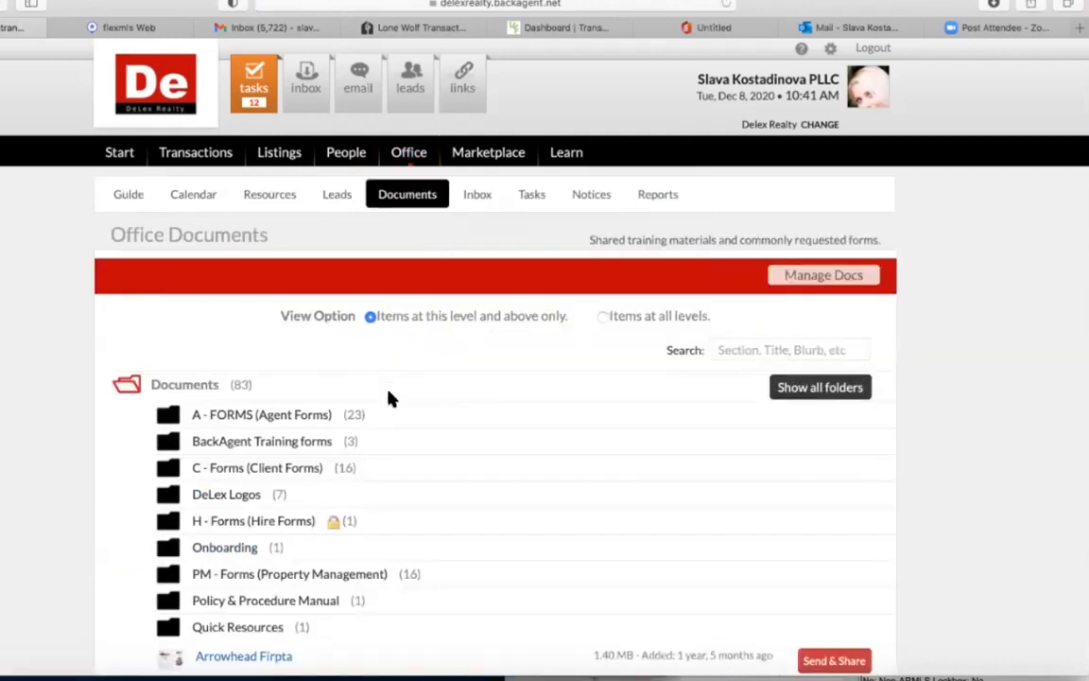
scroll(390, 398, "down", 6)
scroll(390, 397, "up", 6)
scroll(391, 381, "down", 3)
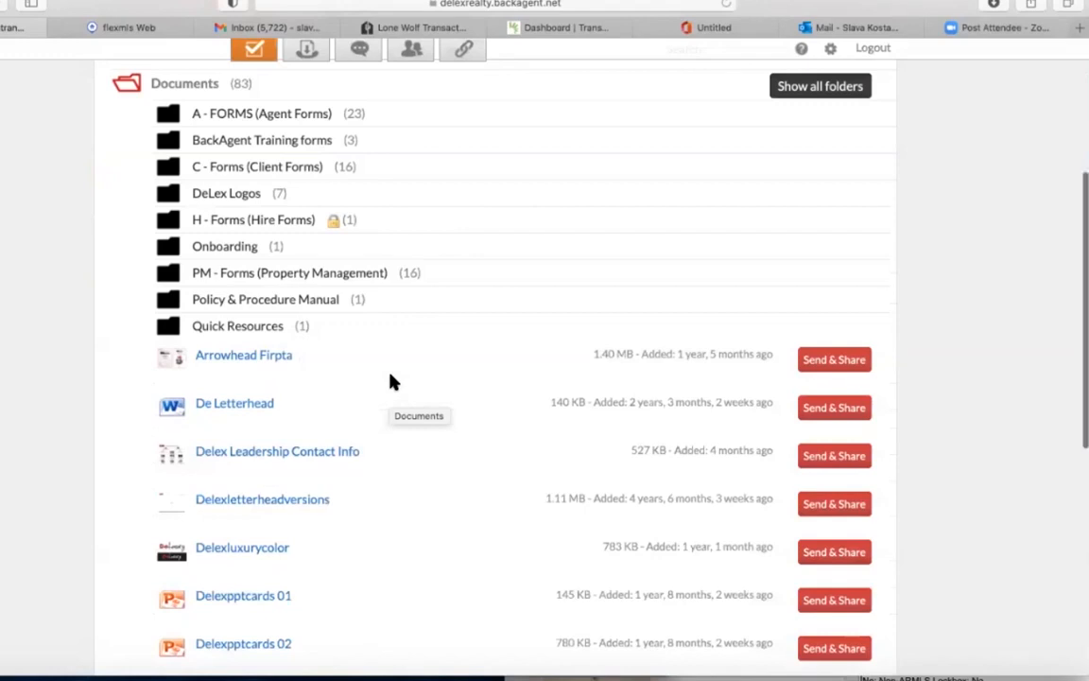
scroll(392, 381, "down", 3)
scroll(392, 381, "down", 3)
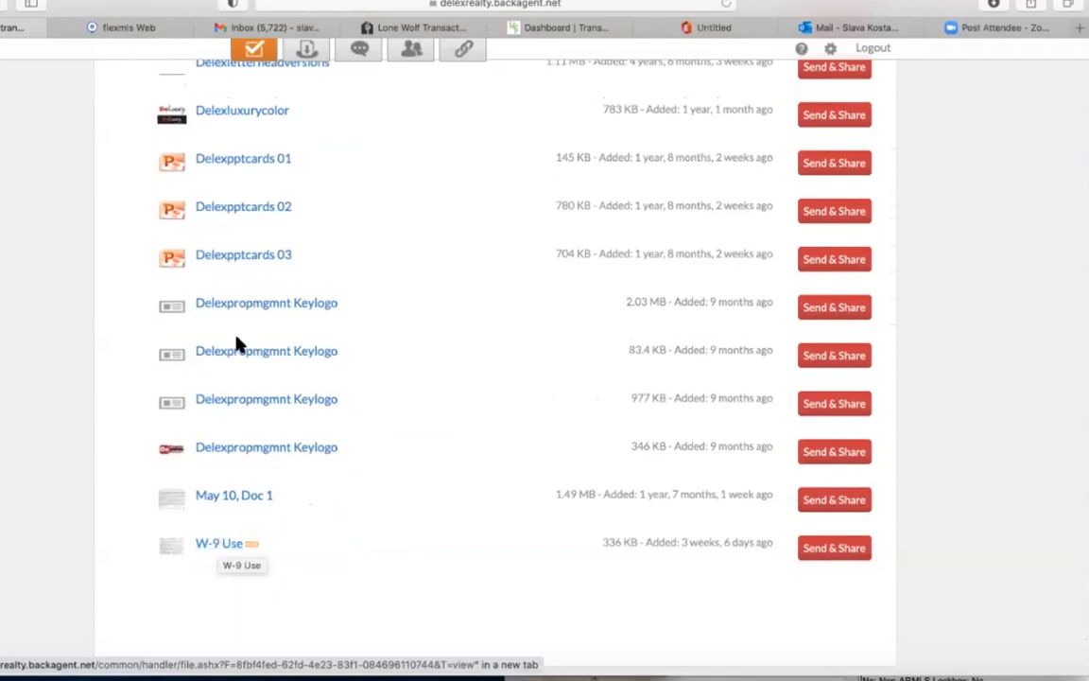
scroll(231, 273, "up", 2)
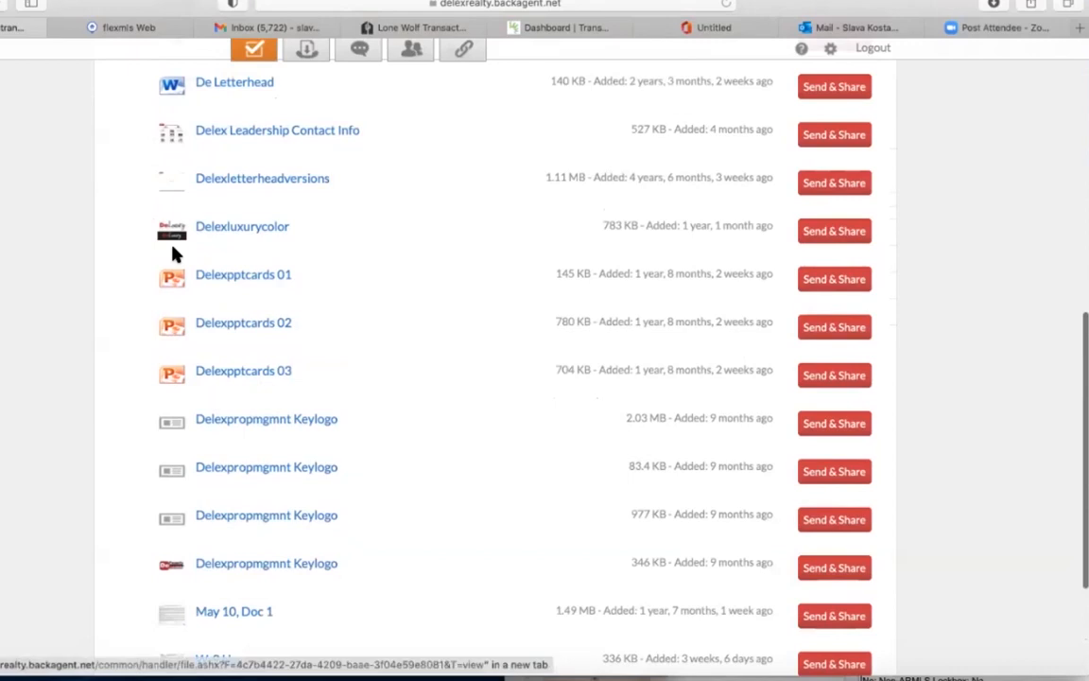
scroll(262, 283, "up", 2)
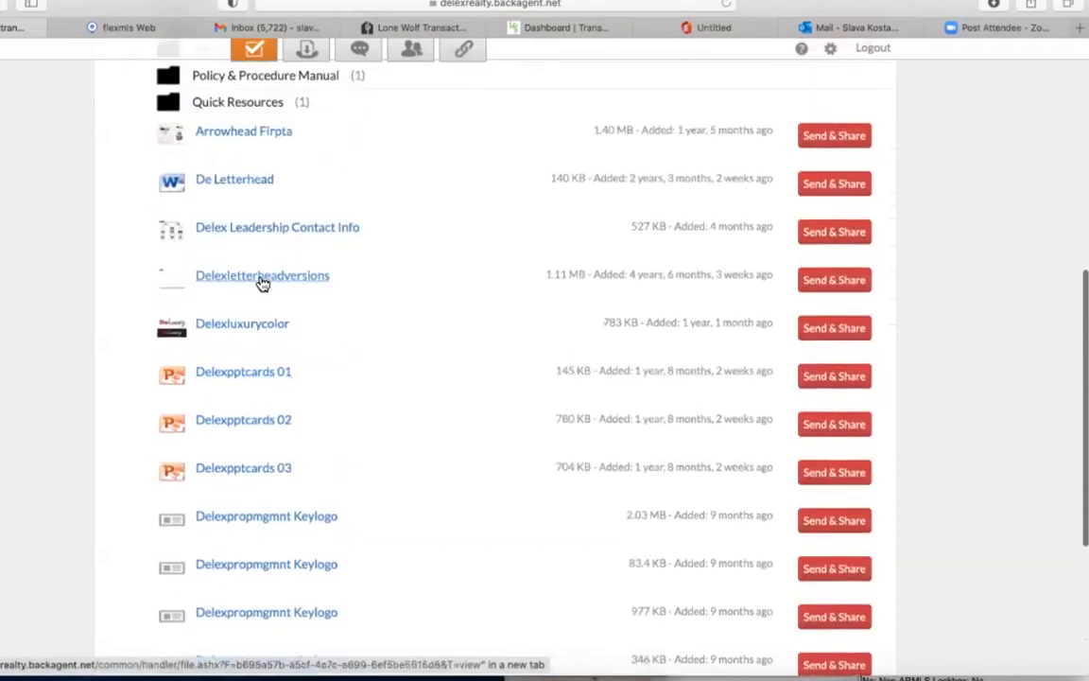
scroll(232, 269, "up", 3)
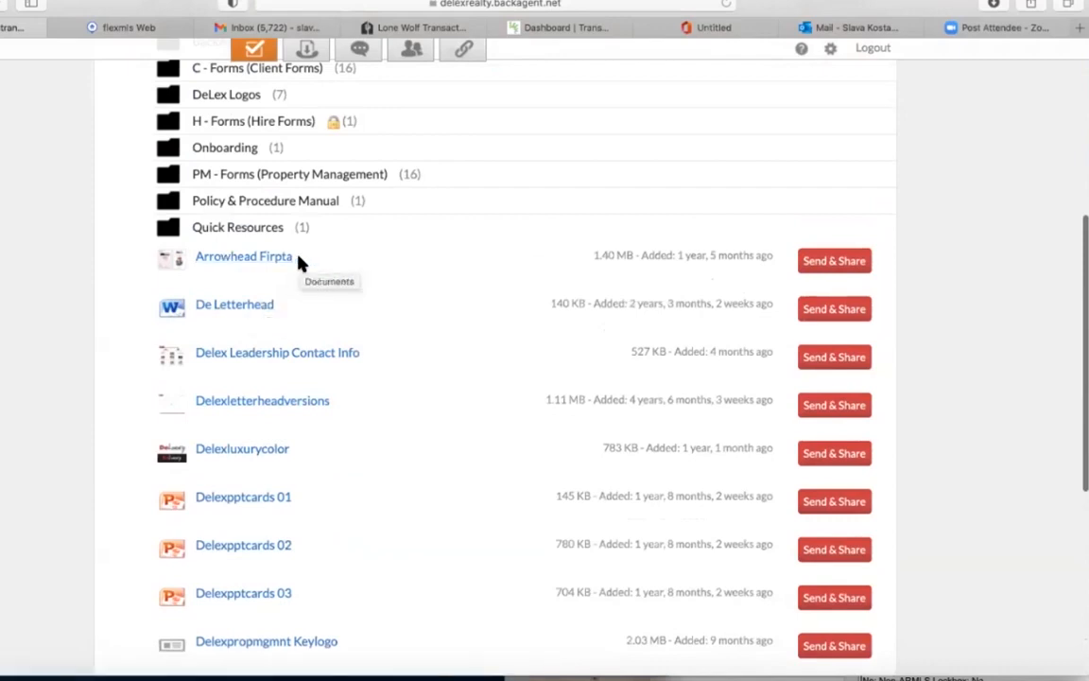
scroll(279, 303, "up", 2)
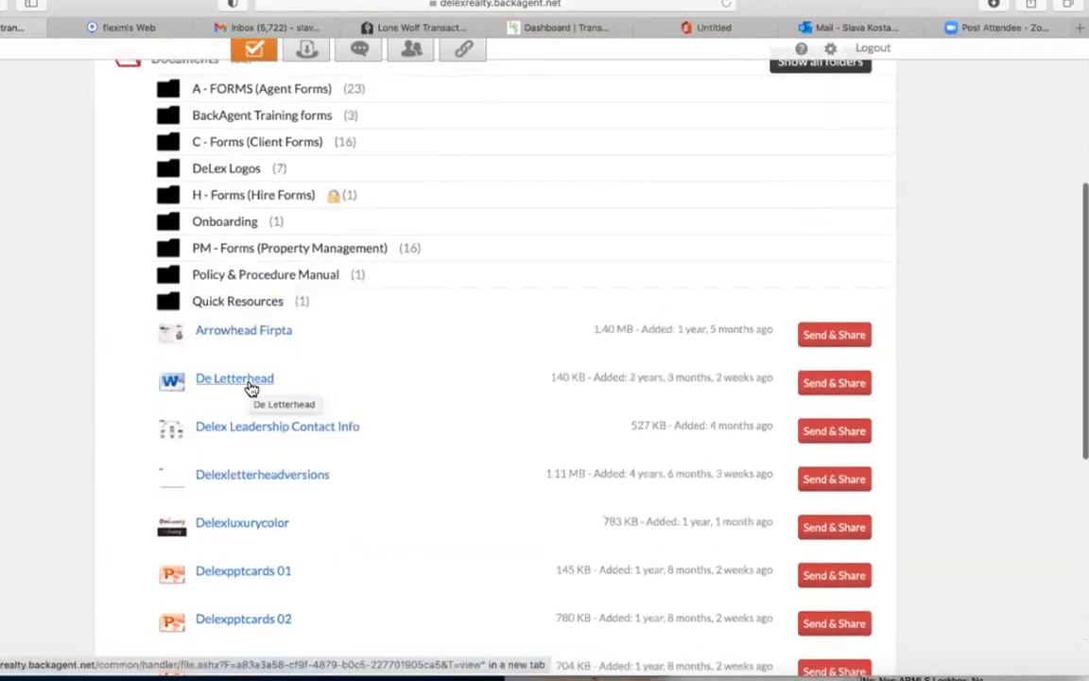
scroll(250, 388, "up", 8)
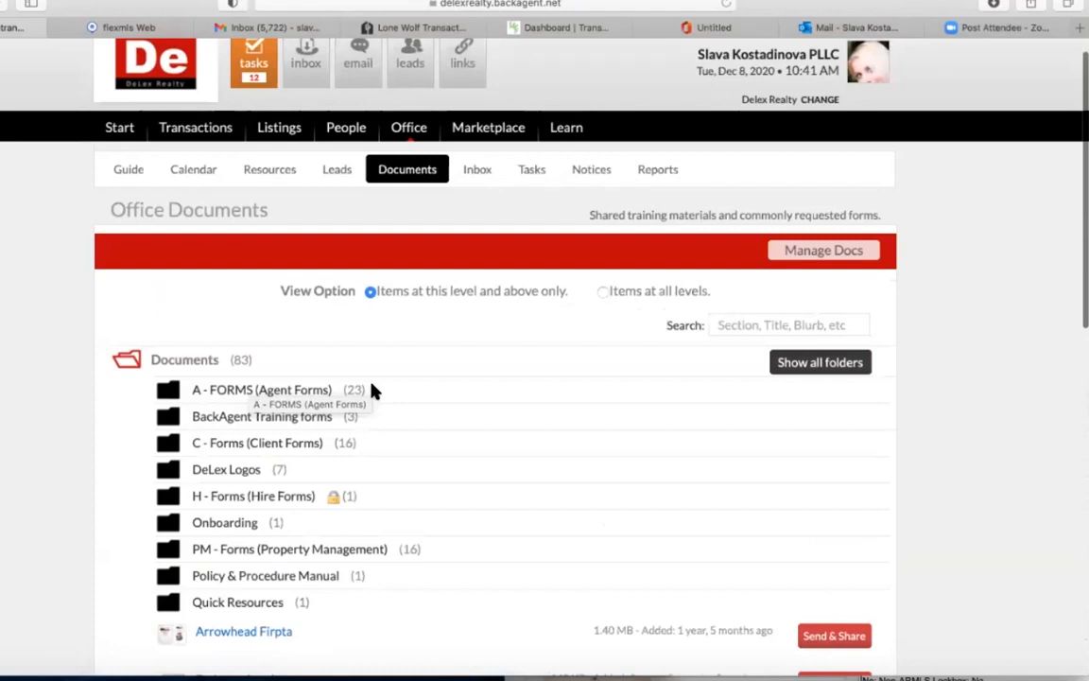
scroll(287, 289, "down", 3)
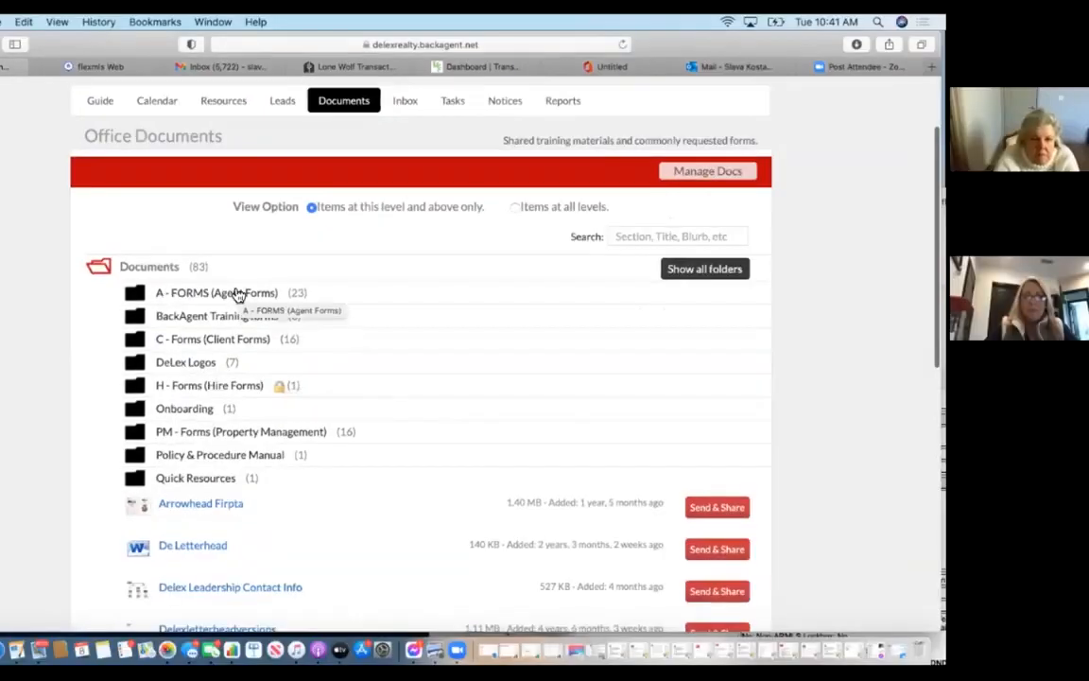
Expand the A - FORMS (Agent Forms) folder and scroll through its 23 agent forms.
left_click(241, 295)
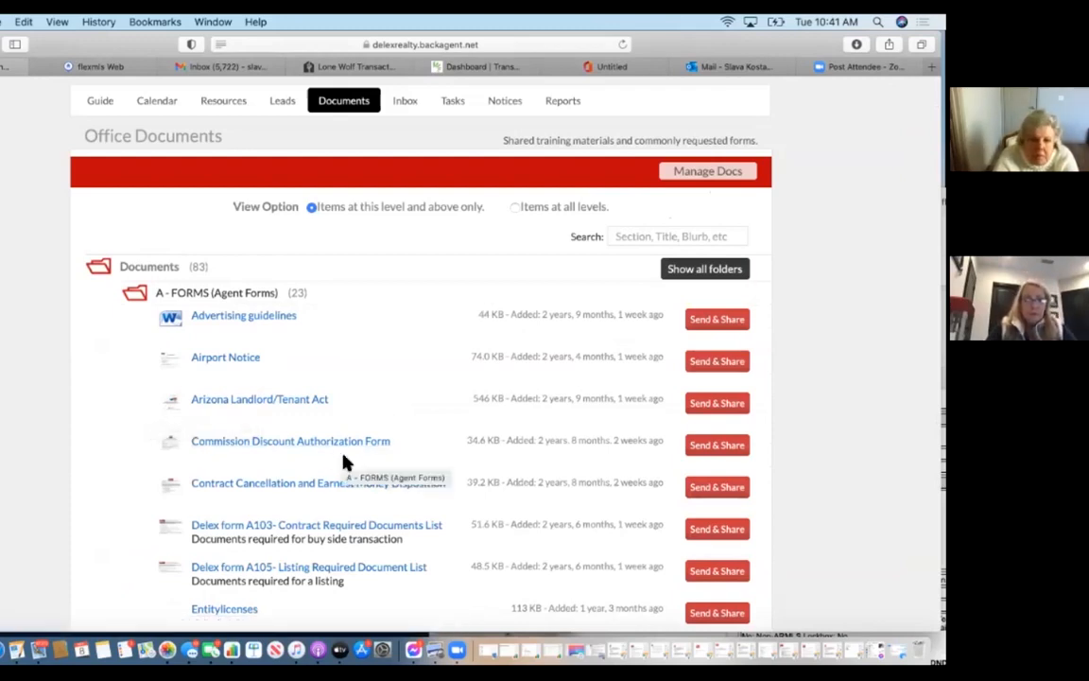
scroll(343, 461, "down", 2)
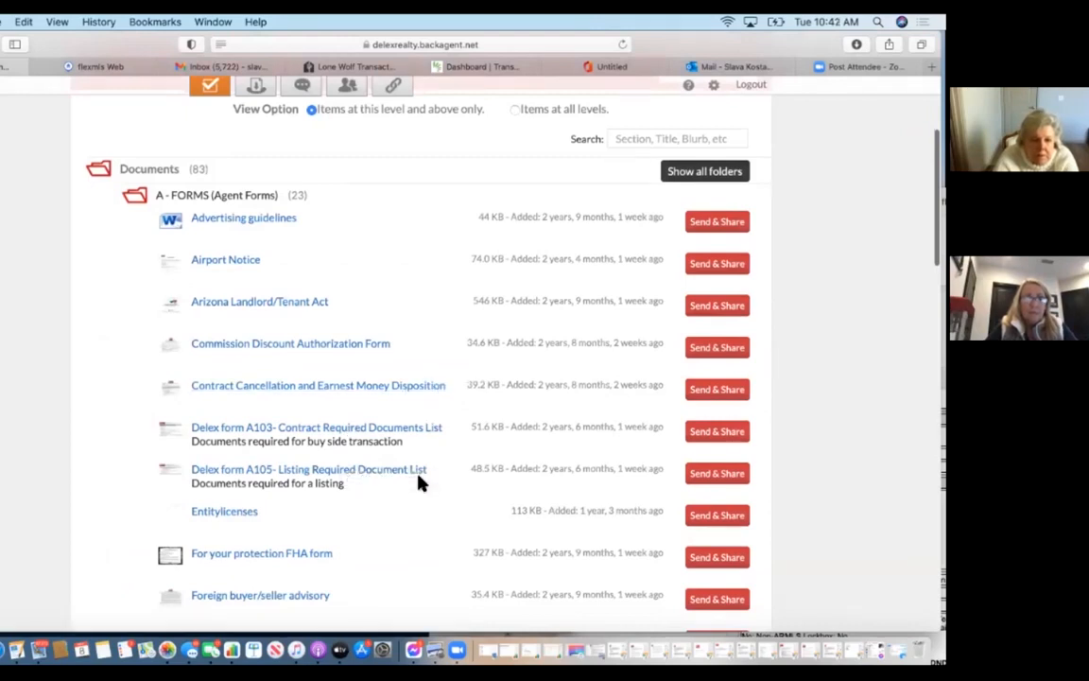
scroll(420, 480, "down", 2)
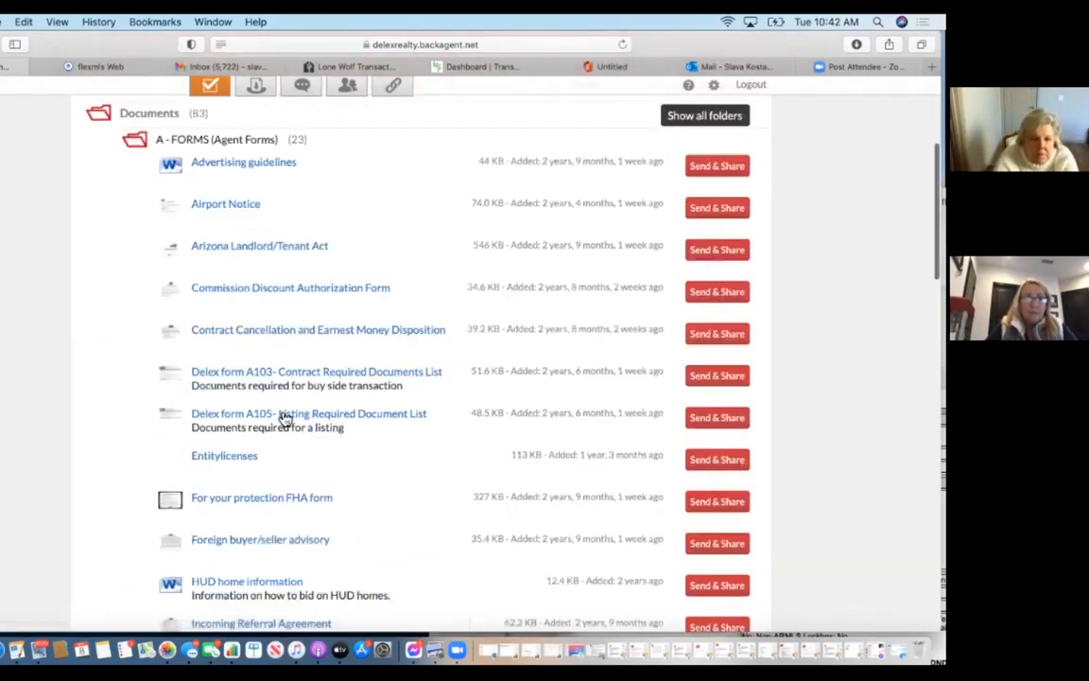
scroll(288, 420, "down", 1)
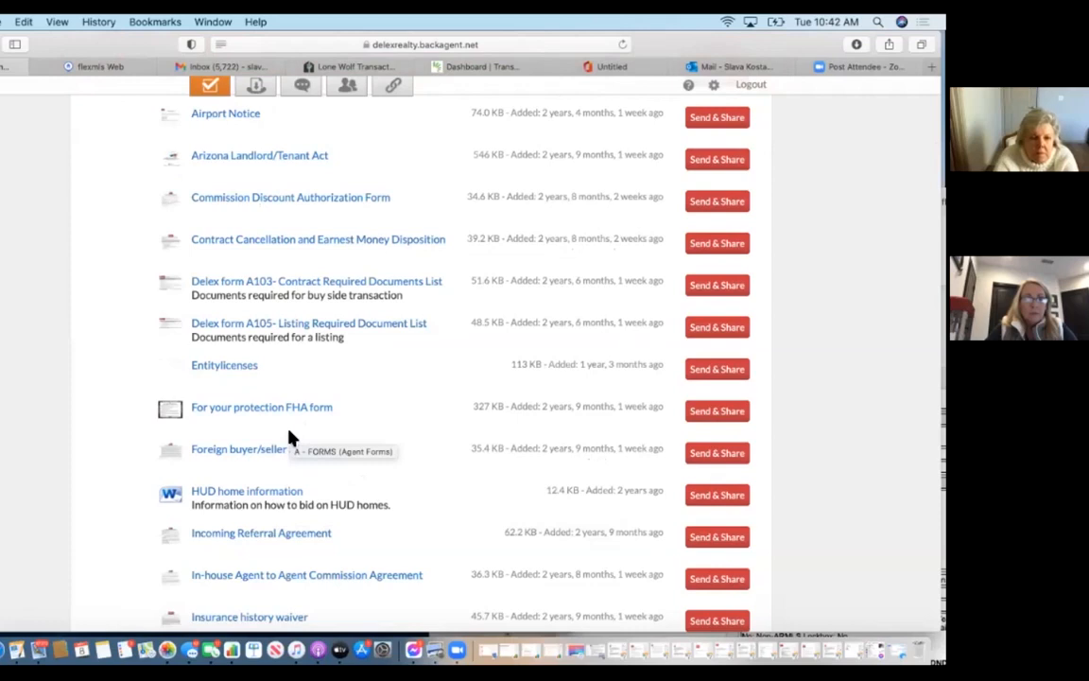
scroll(289, 438, "down", 2)
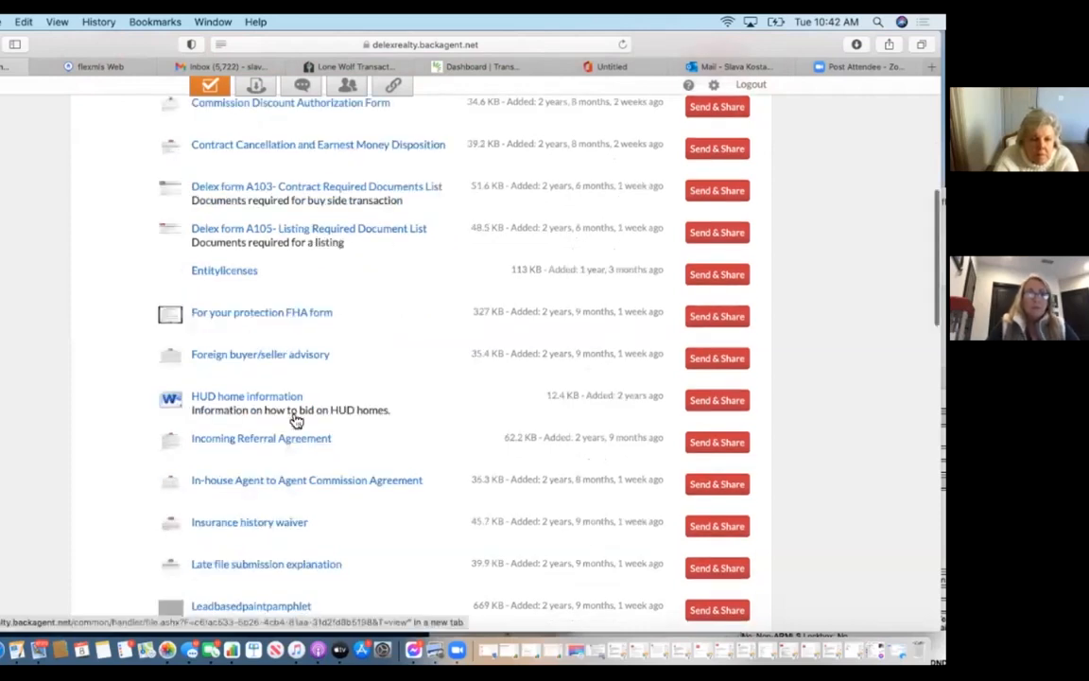
scroll(299, 406, "down", 1)
scroll(322, 473, "down", 1)
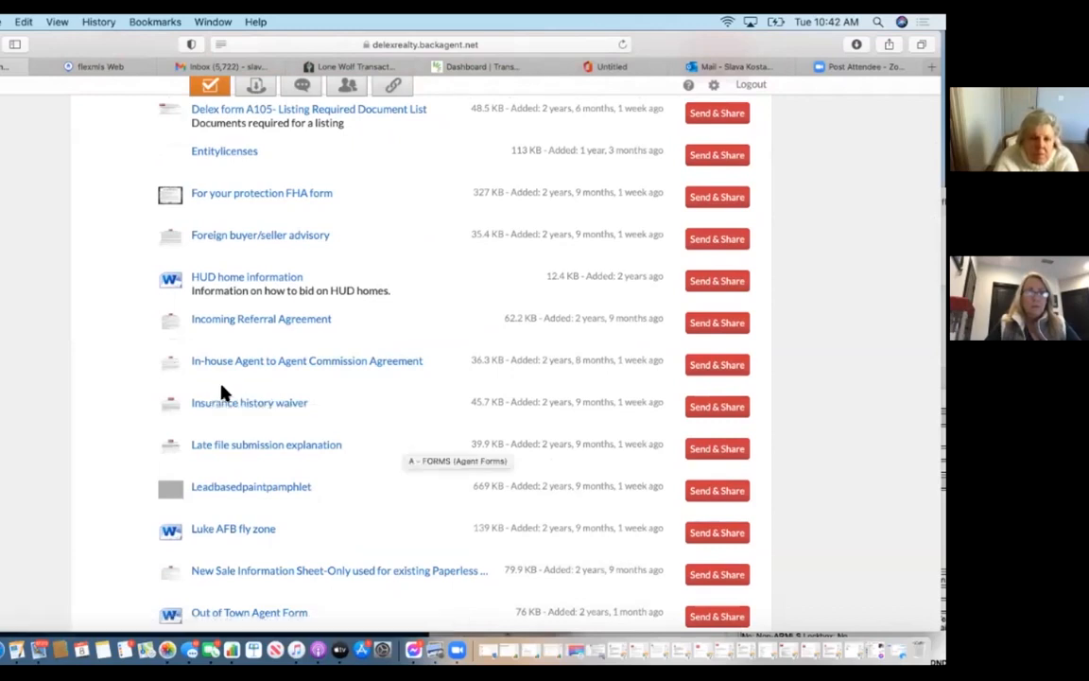
scroll(238, 478, "down", 2)
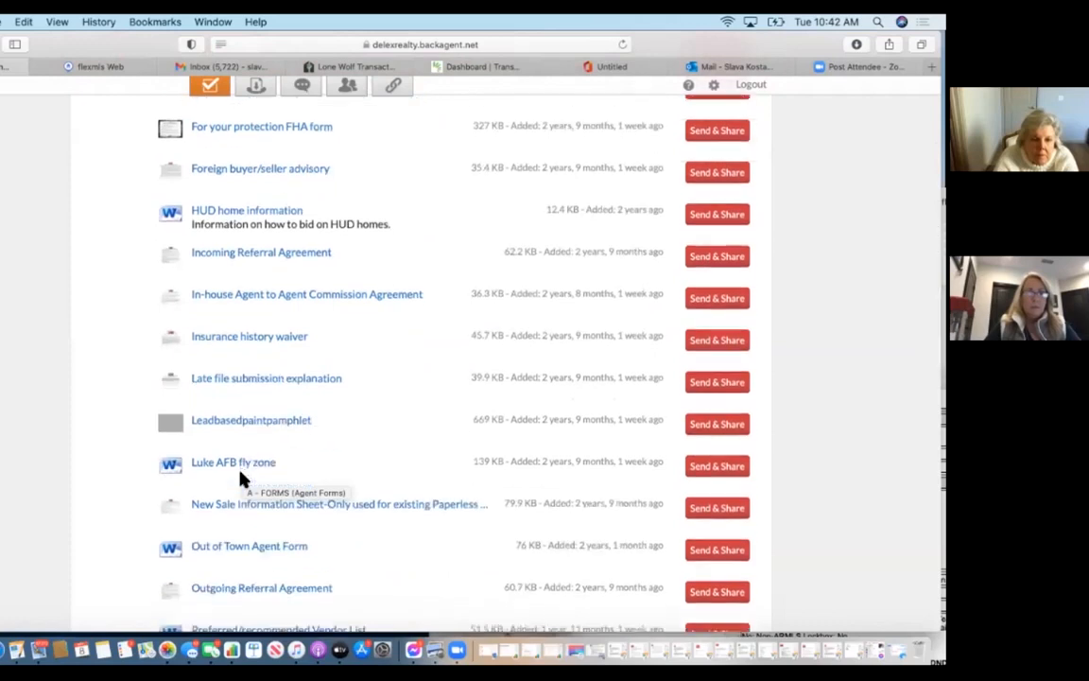
scroll(238, 478, "down", 2)
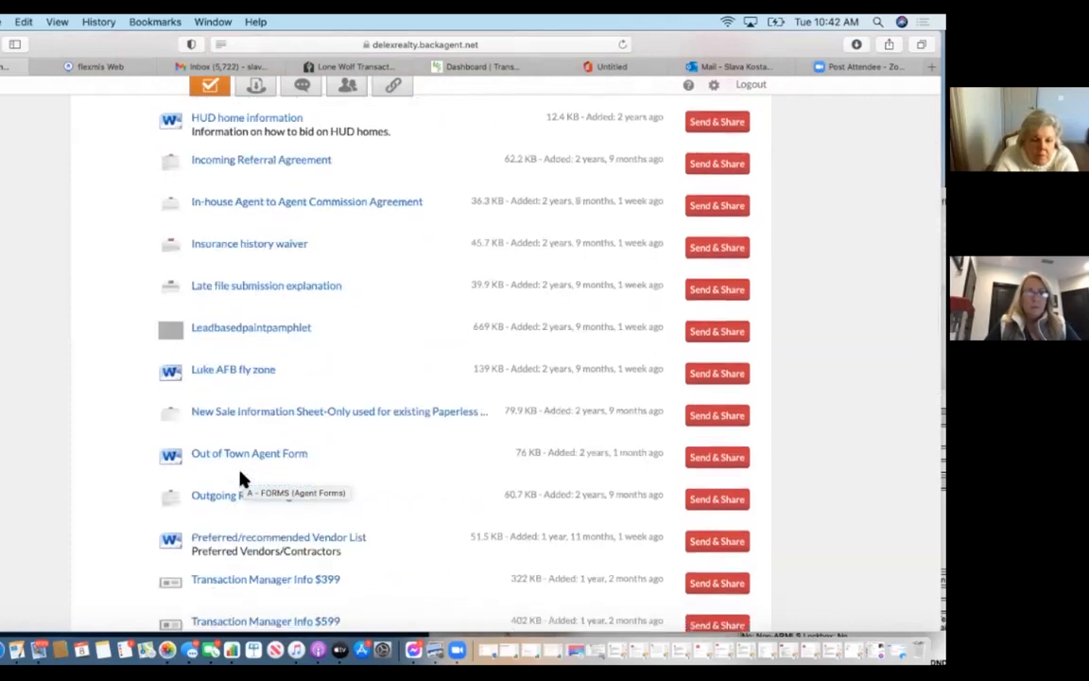
scroll(239, 478, "down", 4)
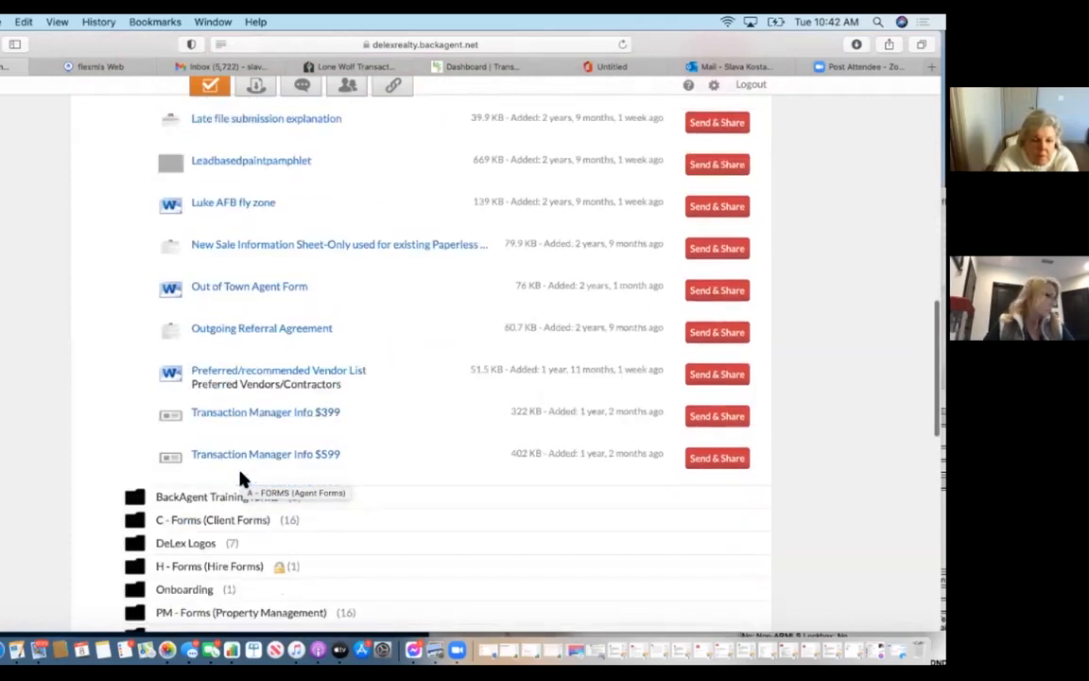
scroll(242, 479, "up", 2)
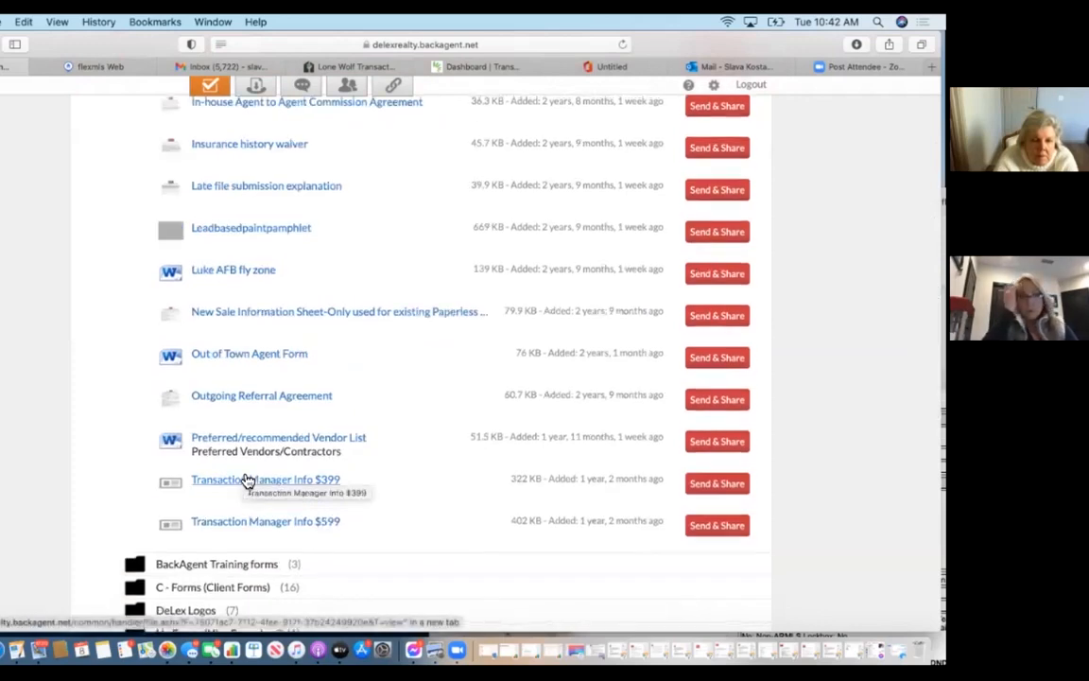
scroll(244, 481, "down", 3)
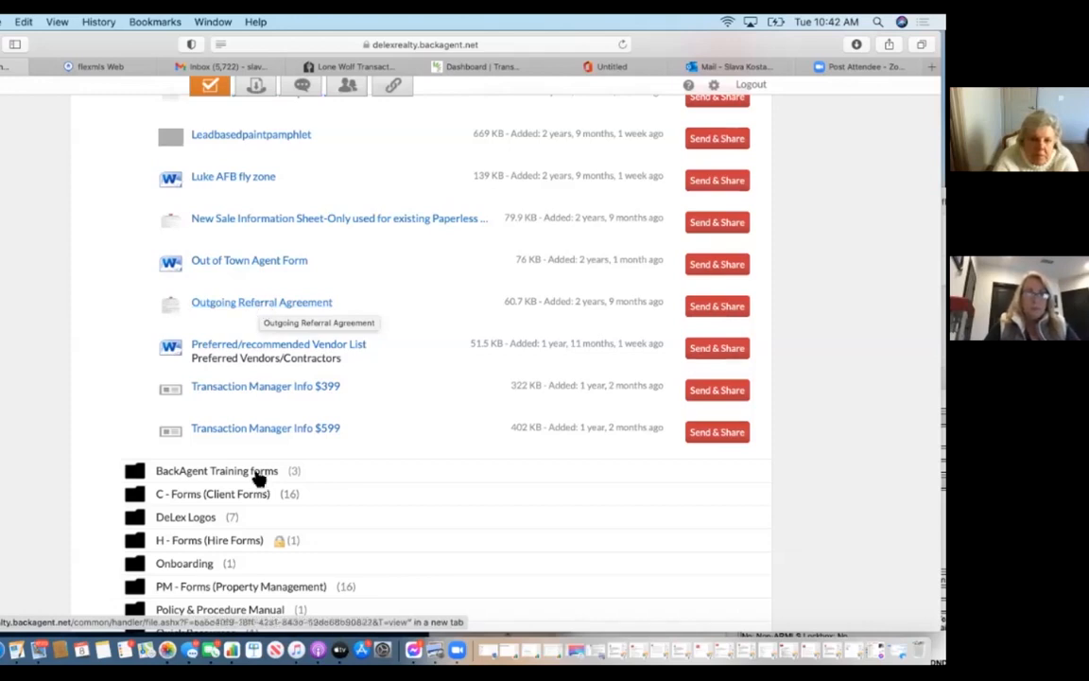
scroll(257, 479, "down", 2)
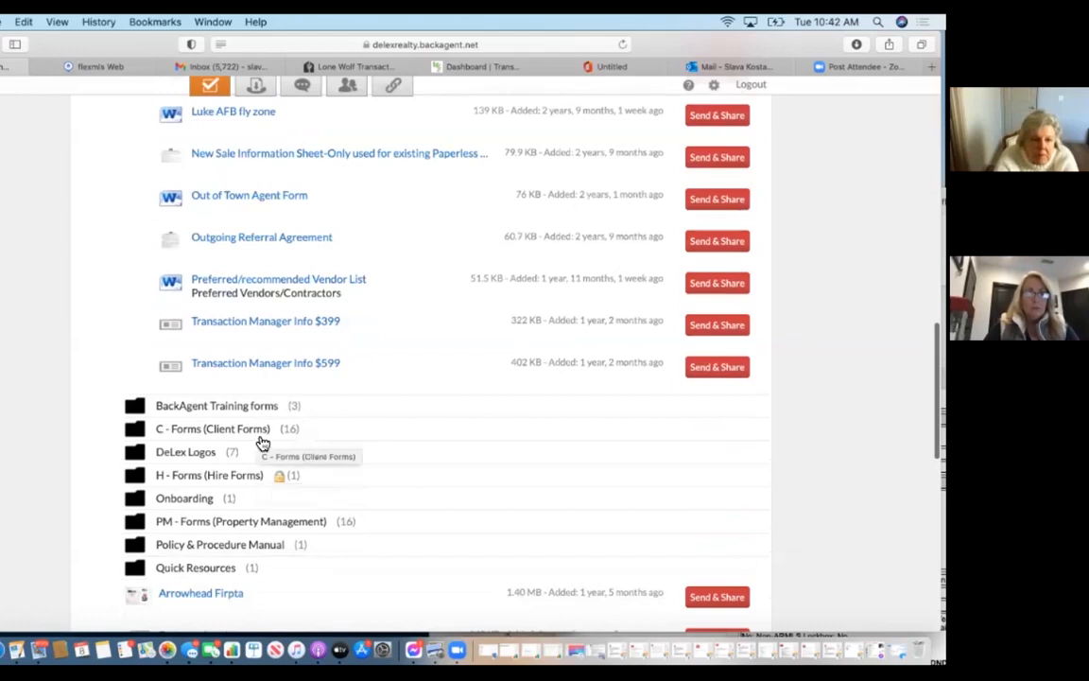
Expand C - Forms (Client Forms) and scroll down to Updated Affiliated Business Disclosure 11 20.
left_click(255, 433)
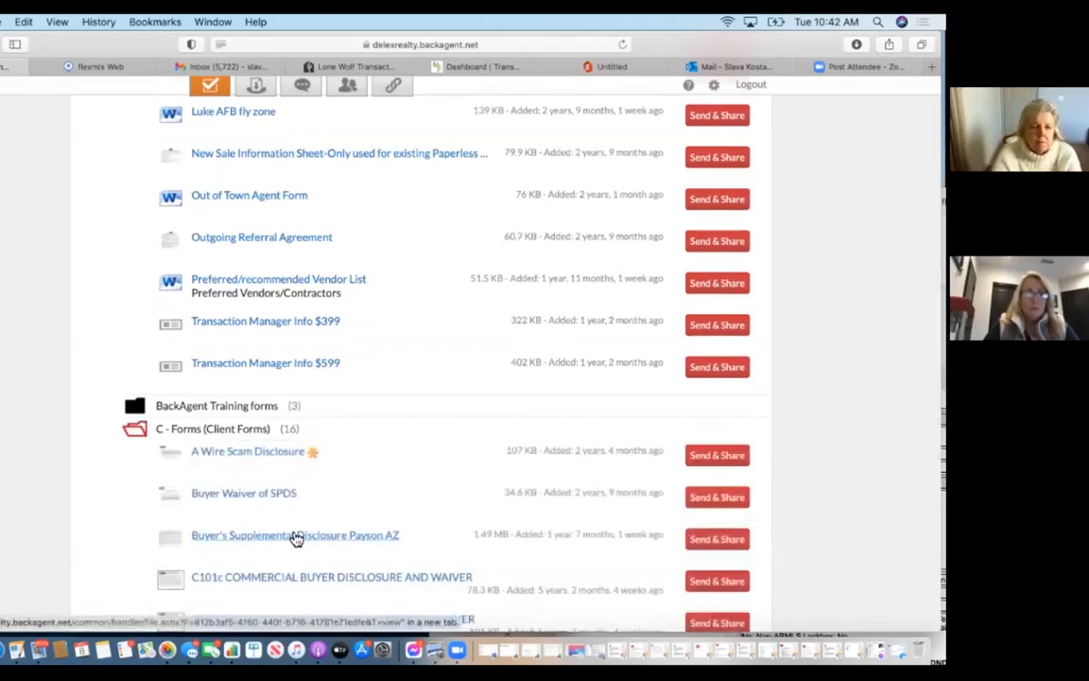
scroll(293, 537, "down", 3)
scroll(291, 538, "down", 2)
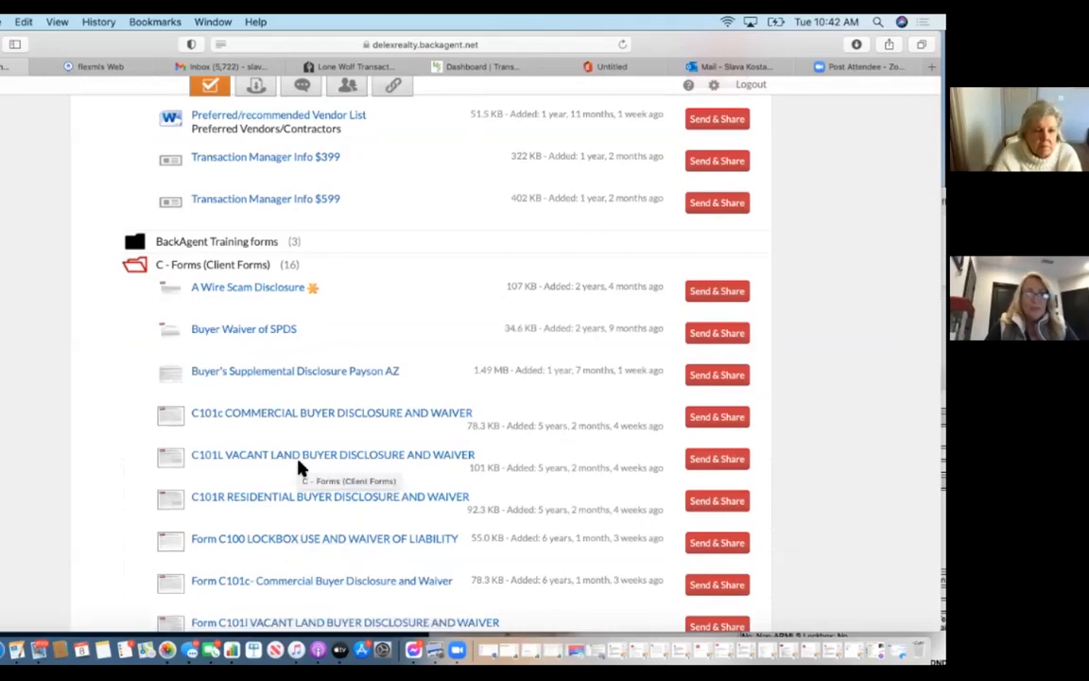
scroll(301, 465, "down", 15)
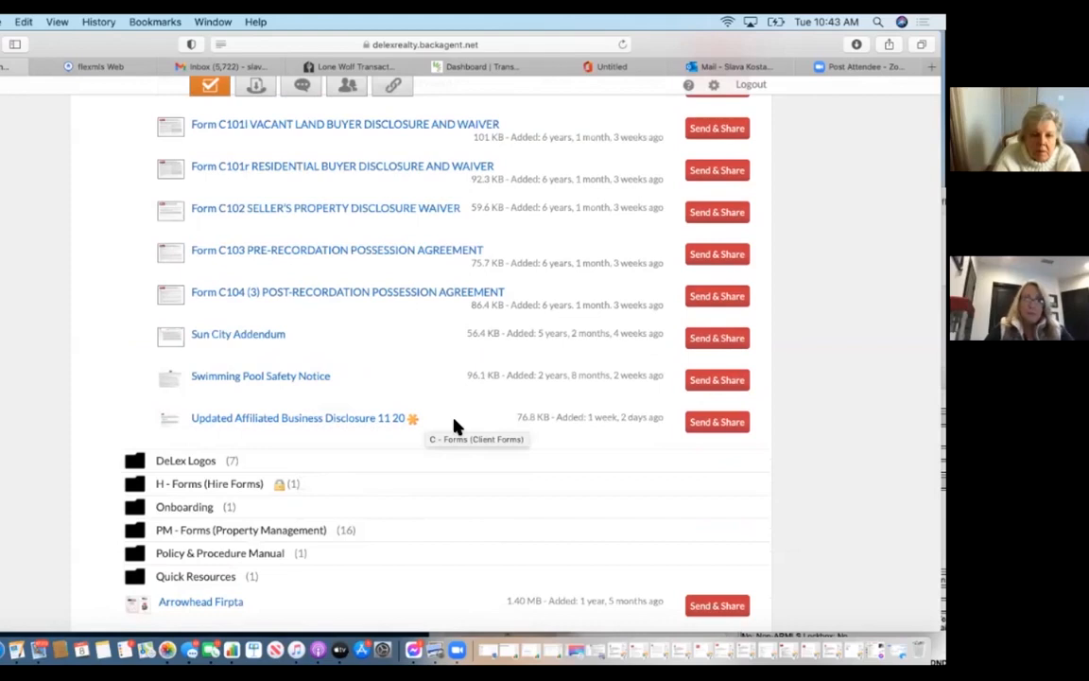
scroll(450, 418, "up", 2)
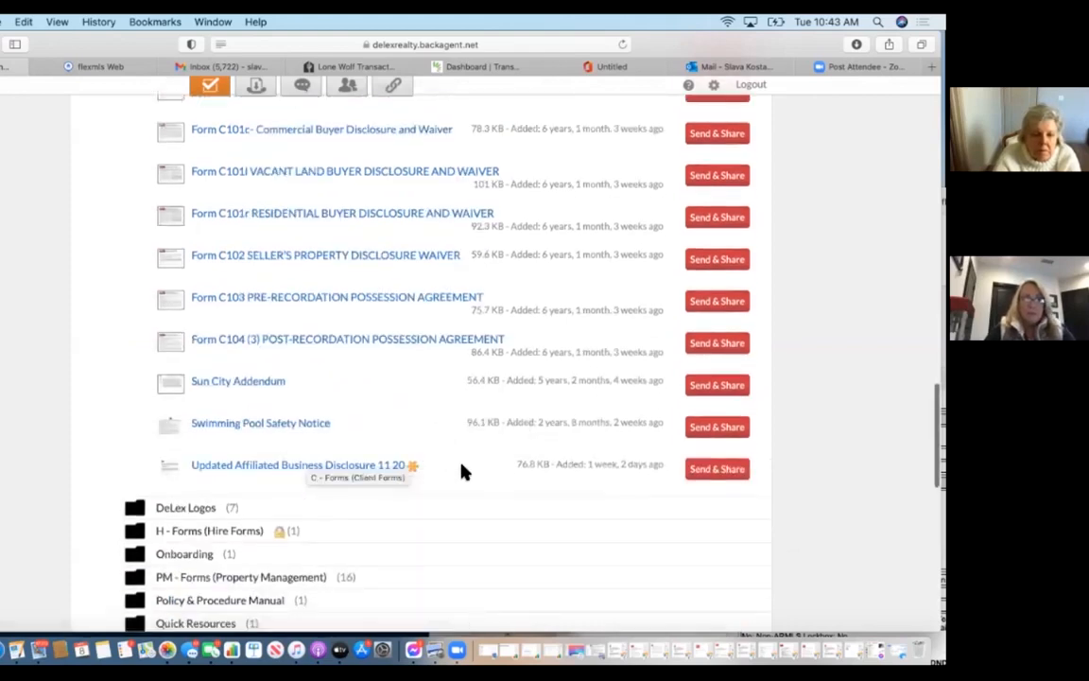
Open the Updated Affiliated Business Disclosure 11 20 PDF and read down to the signature lines.
left_click(343, 466)
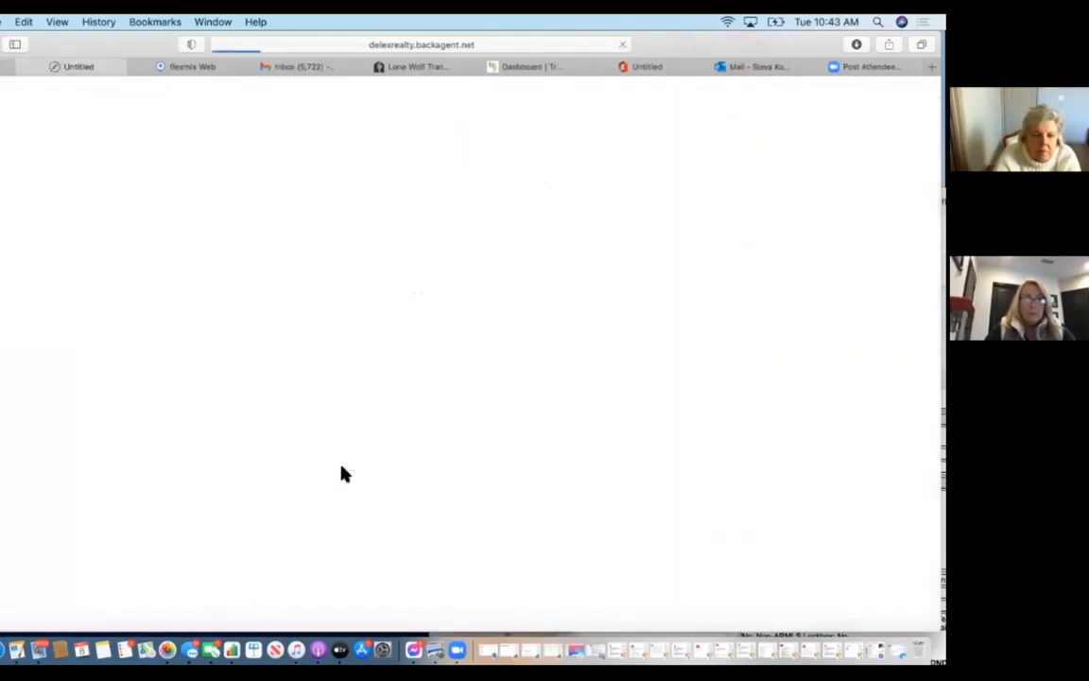
scroll(343, 473, "down", 5)
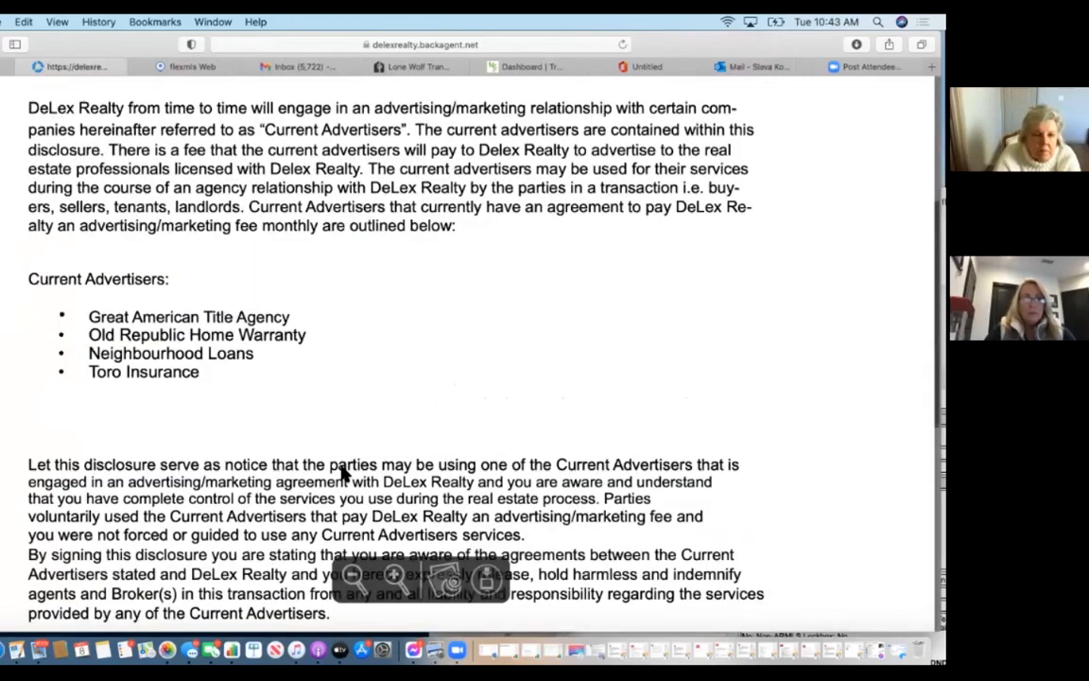
scroll(348, 229, "down", 4)
scroll(38, 232, "up", 2)
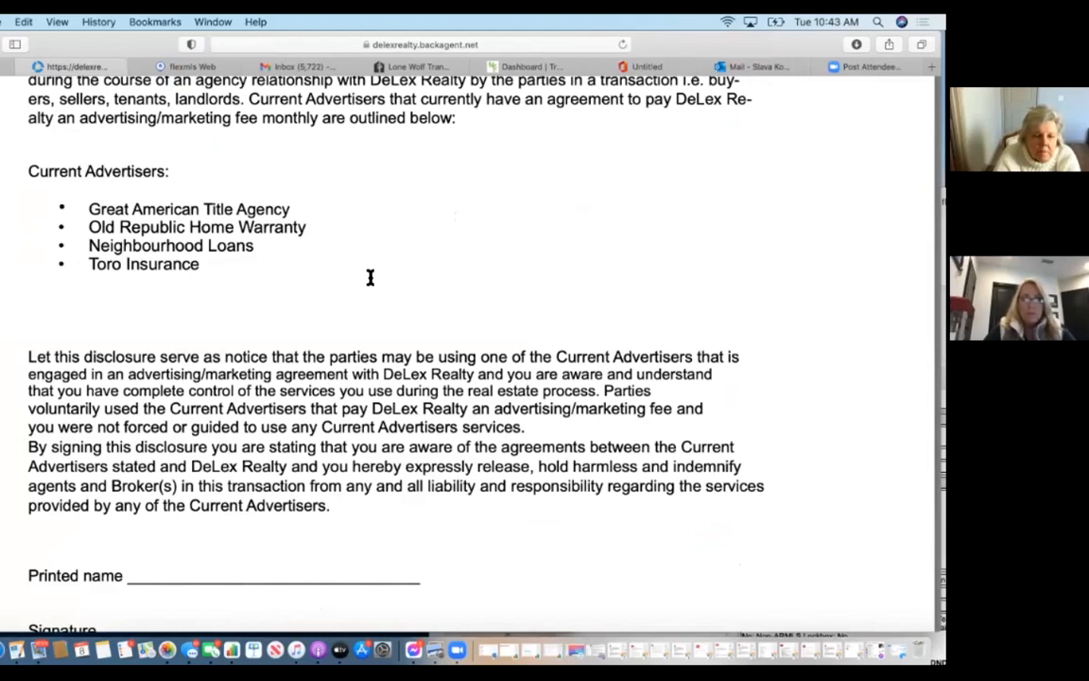
scroll(370, 277, "down", 4)
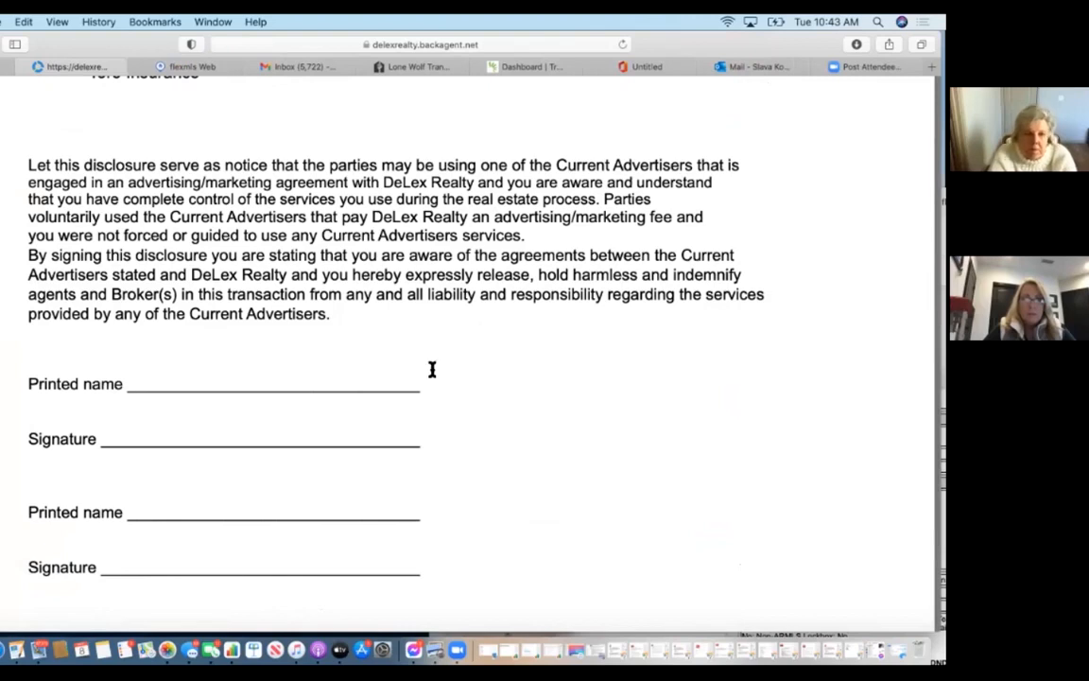
scroll(432, 369, "up", 9)
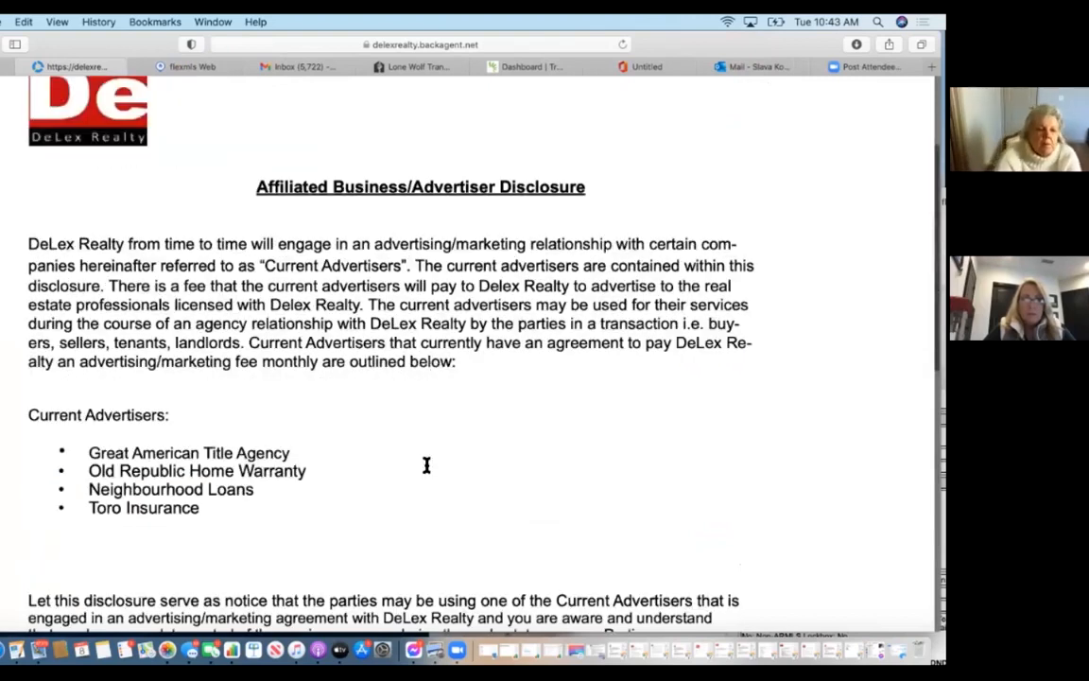
scroll(427, 464, "down", 4)
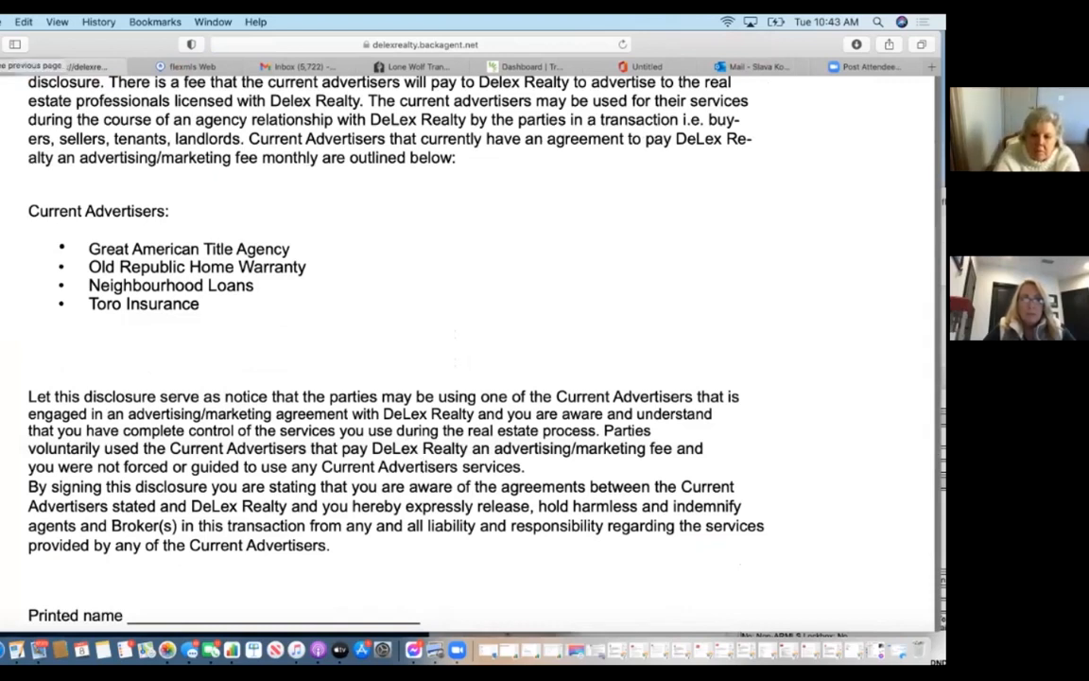
Close the disclosure PDF and scroll up through the Office Documents forms list.
left_click(24, 68)
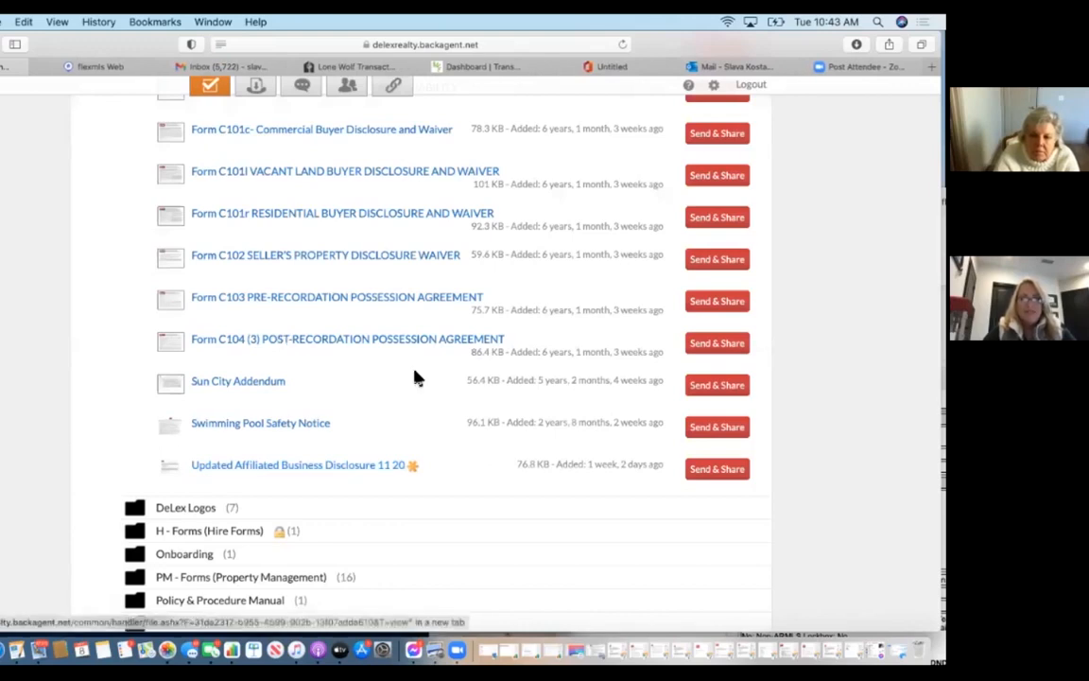
scroll(290, 379, "up", 2)
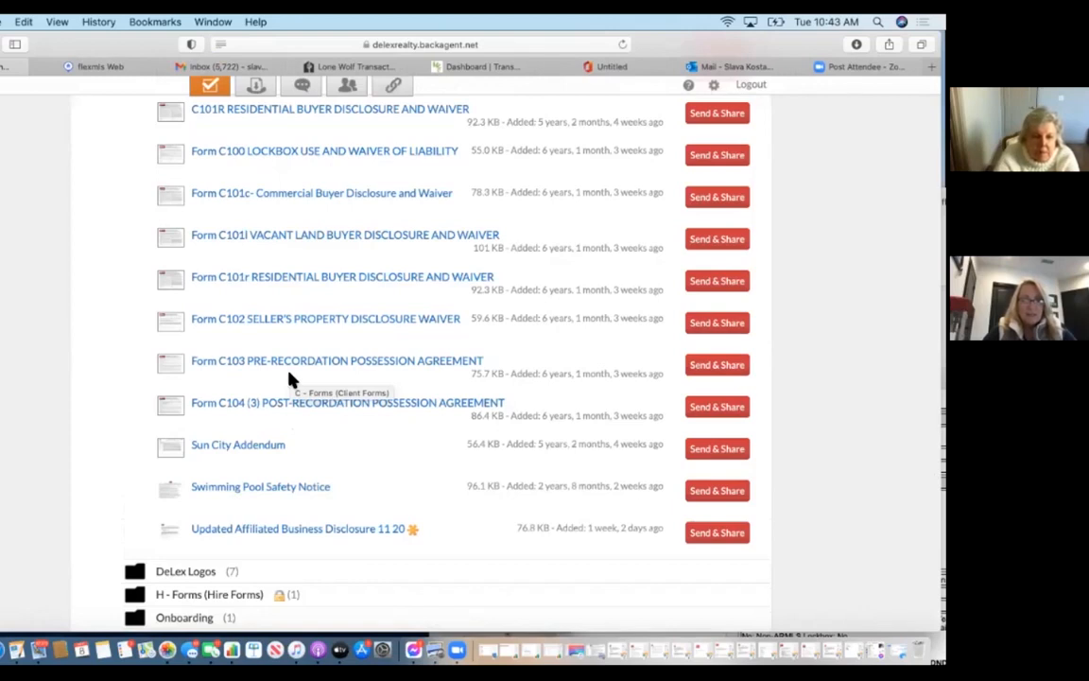
scroll(290, 378, "up", 1)
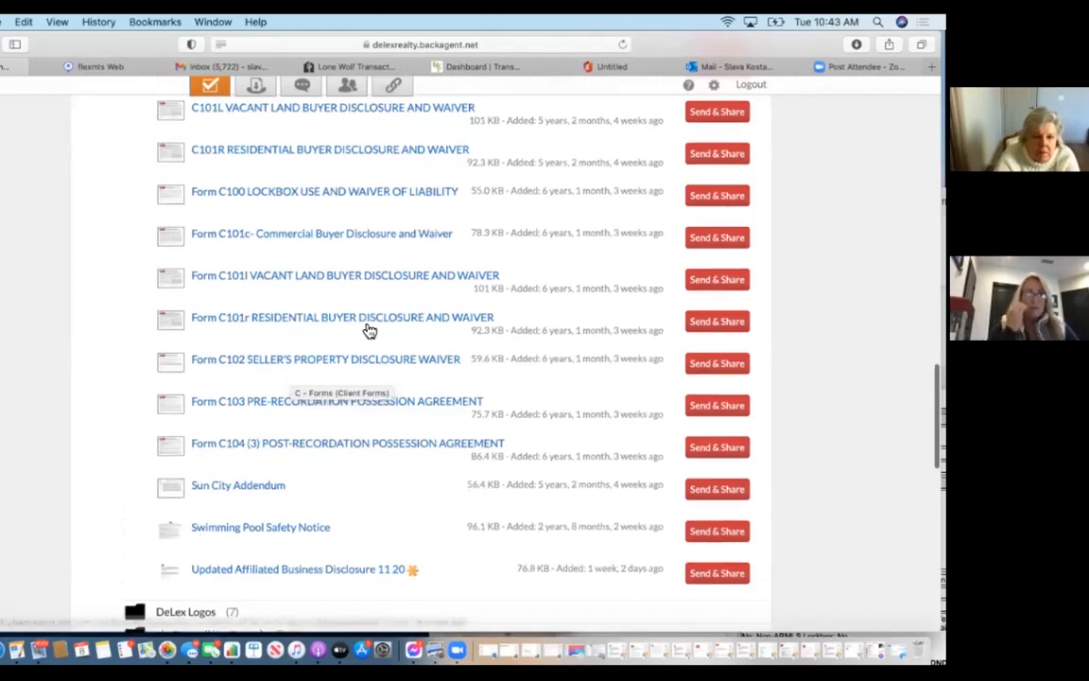
scroll(367, 328, "up", 1)
scroll(365, 326, "up", 2)
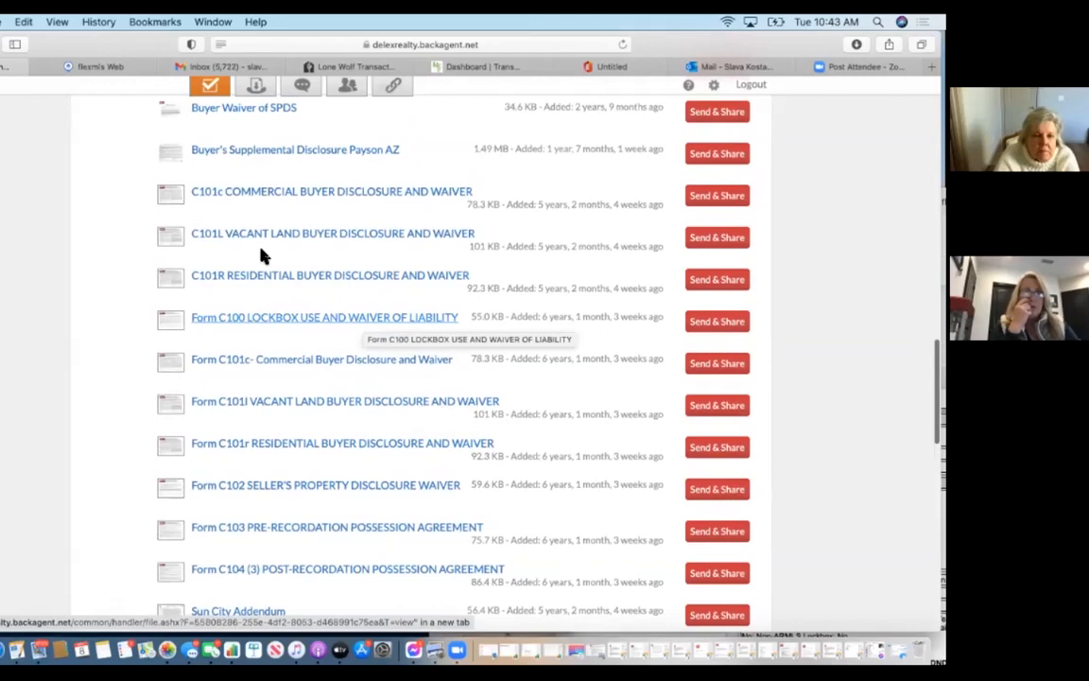
scroll(369, 301, "up", 1)
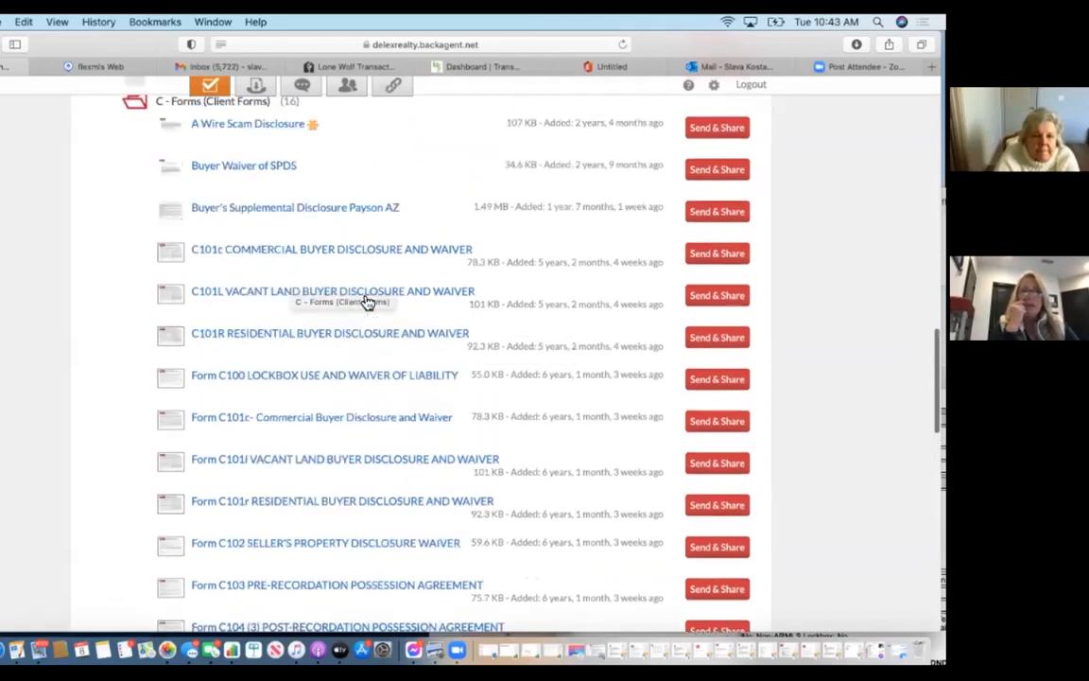
scroll(360, 427, "down", 3)
scroll(359, 429, "down", 10)
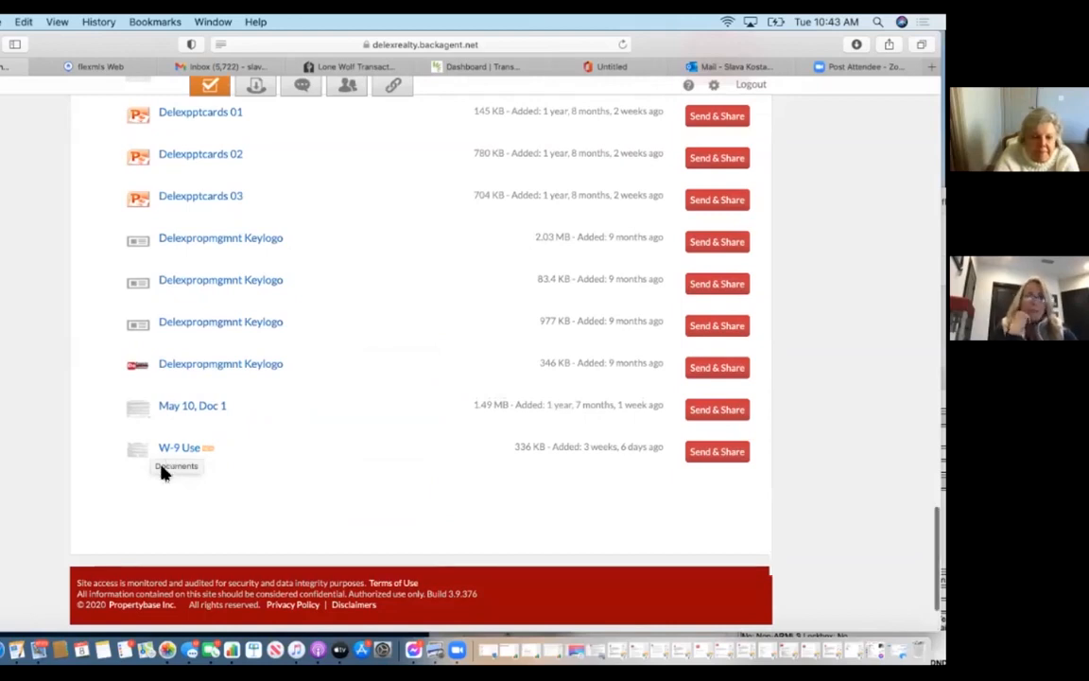
Return to the top of the page and go to the brokerage Marketplace.
scroll(161, 468, "up", 6)
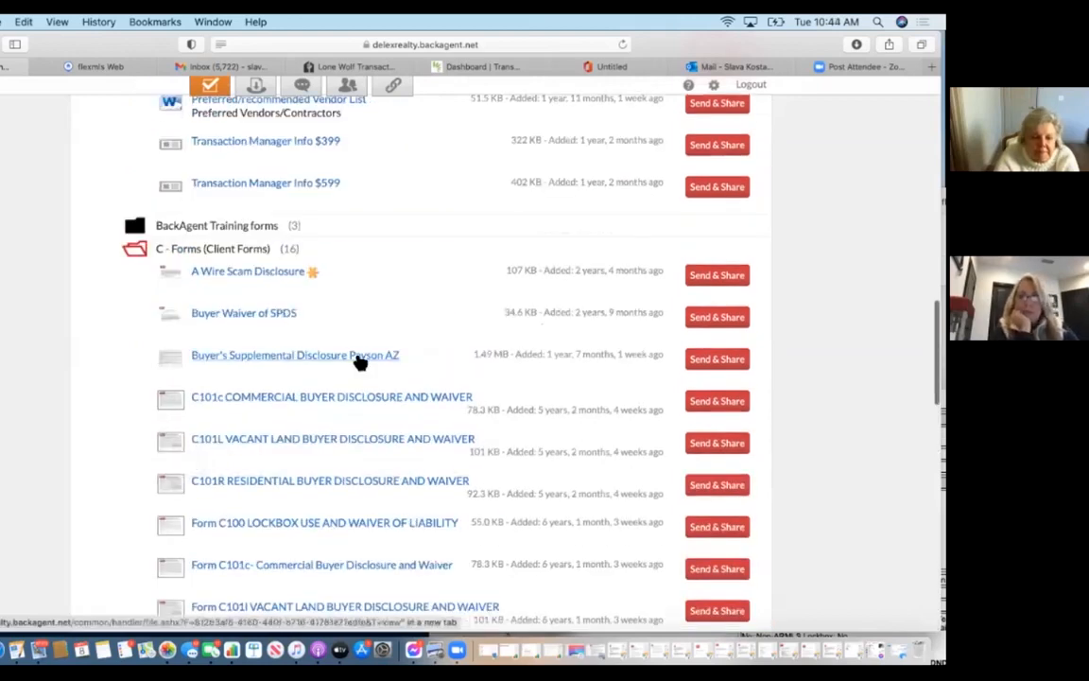
scroll(357, 362, "down", 10)
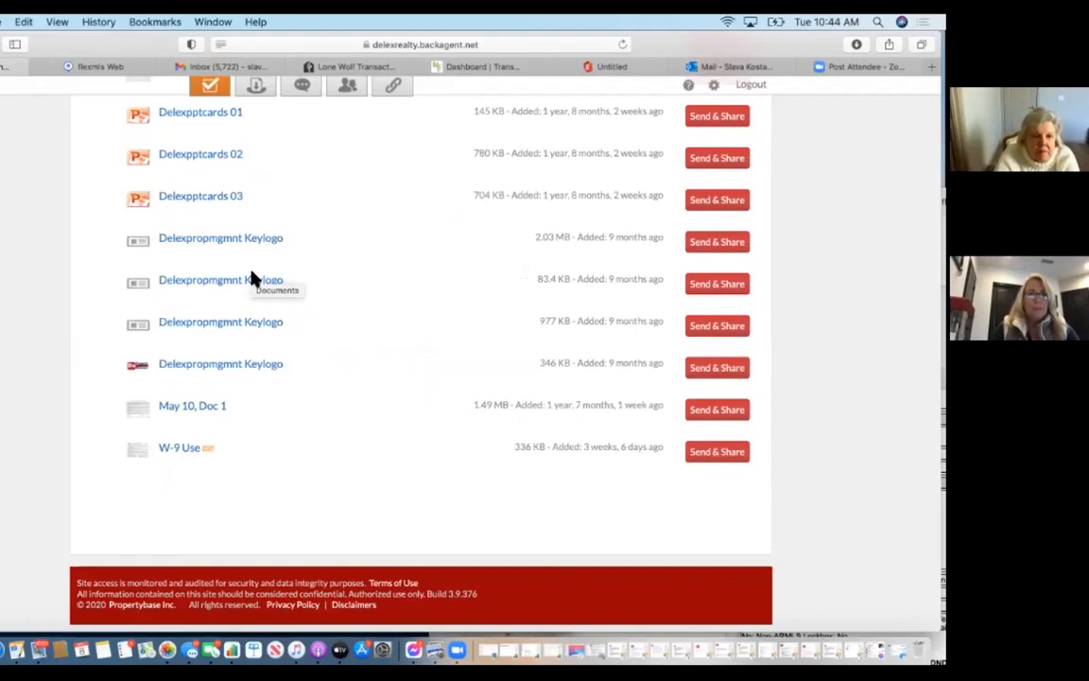
scroll(253, 279, "up", 10)
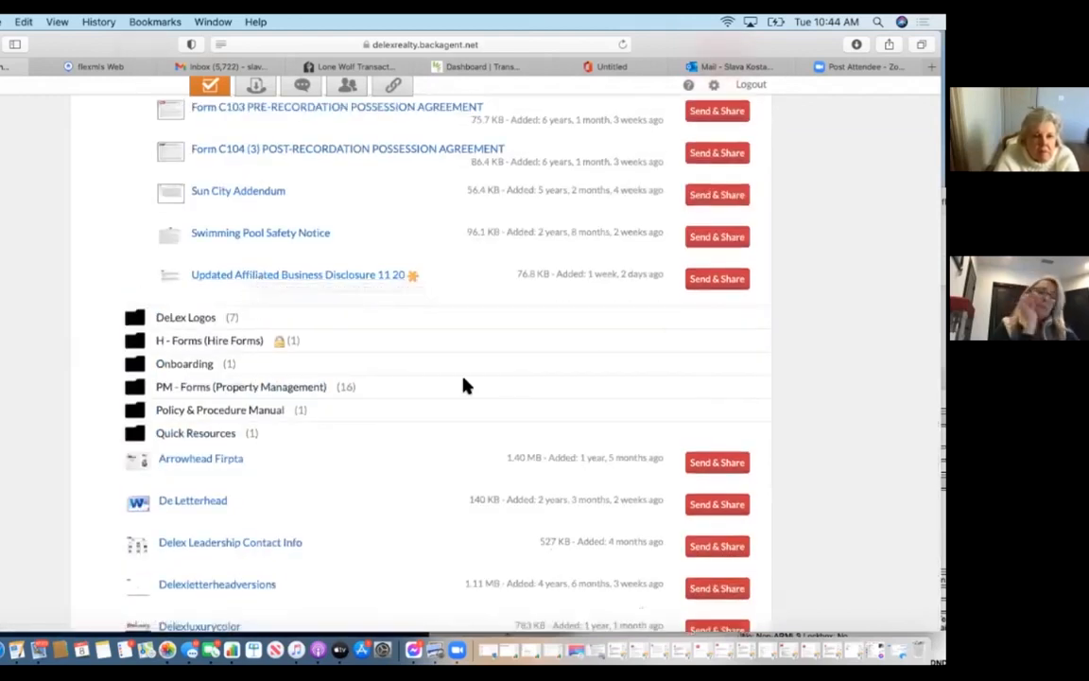
scroll(463, 385, "up", 3)
scroll(463, 385, "up", 9)
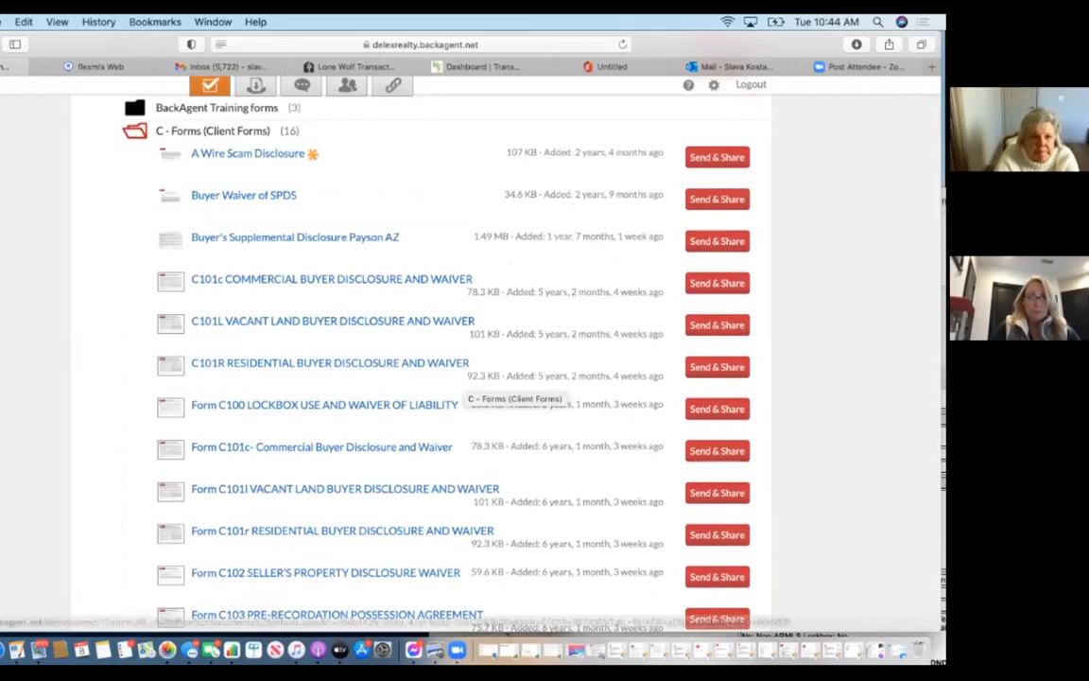
scroll(383, 210, "up", 20)
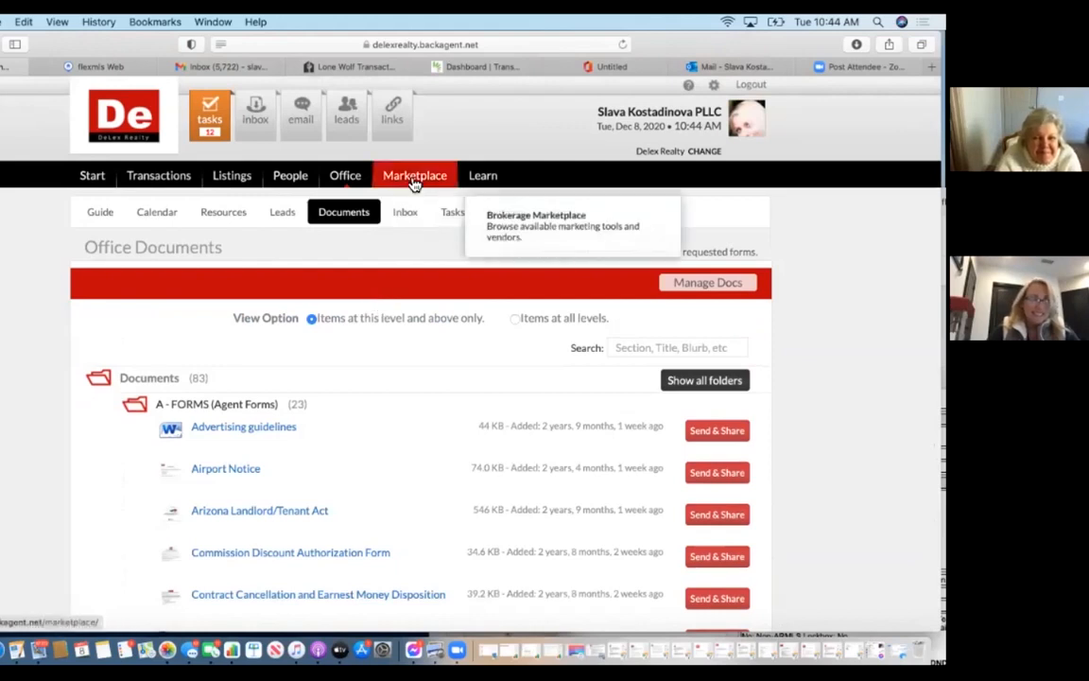
left_click(414, 183)
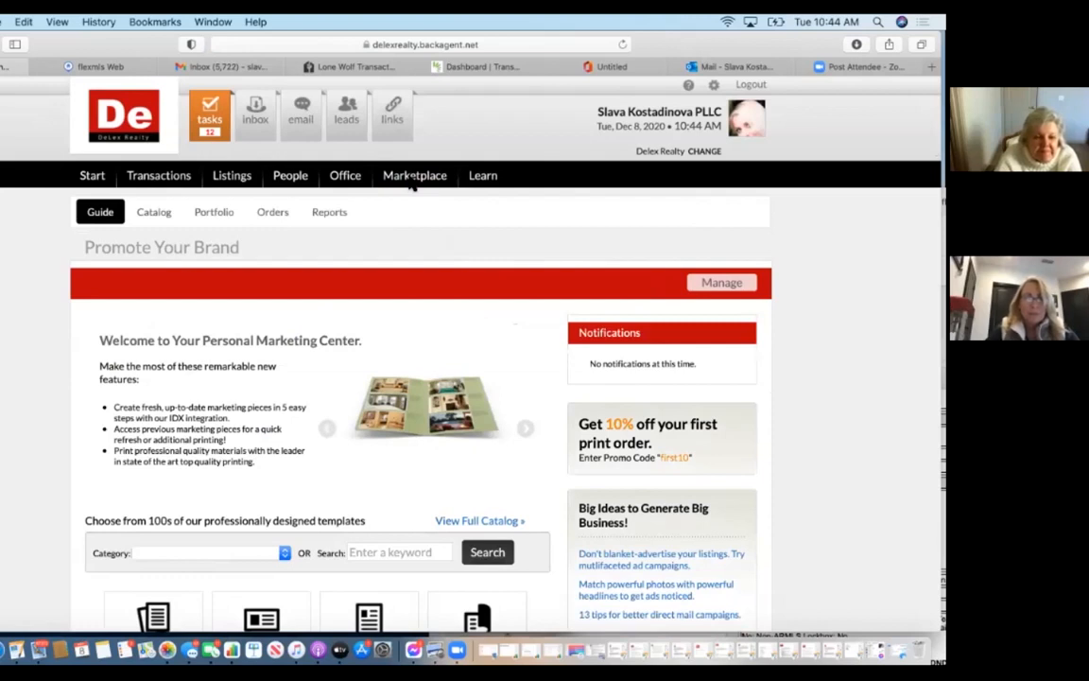
Choose Flyers in the Marketplace and start the Clean and Simple – 1-sided Flyer with Create Now.
scroll(413, 182, "down", 5)
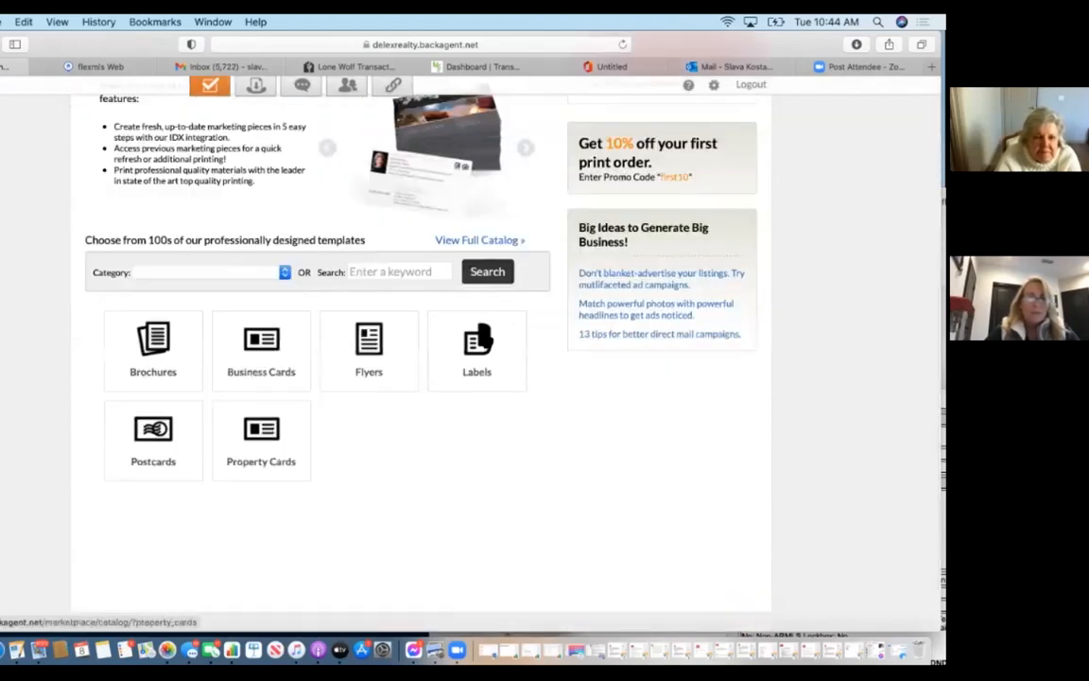
left_click(368, 359)
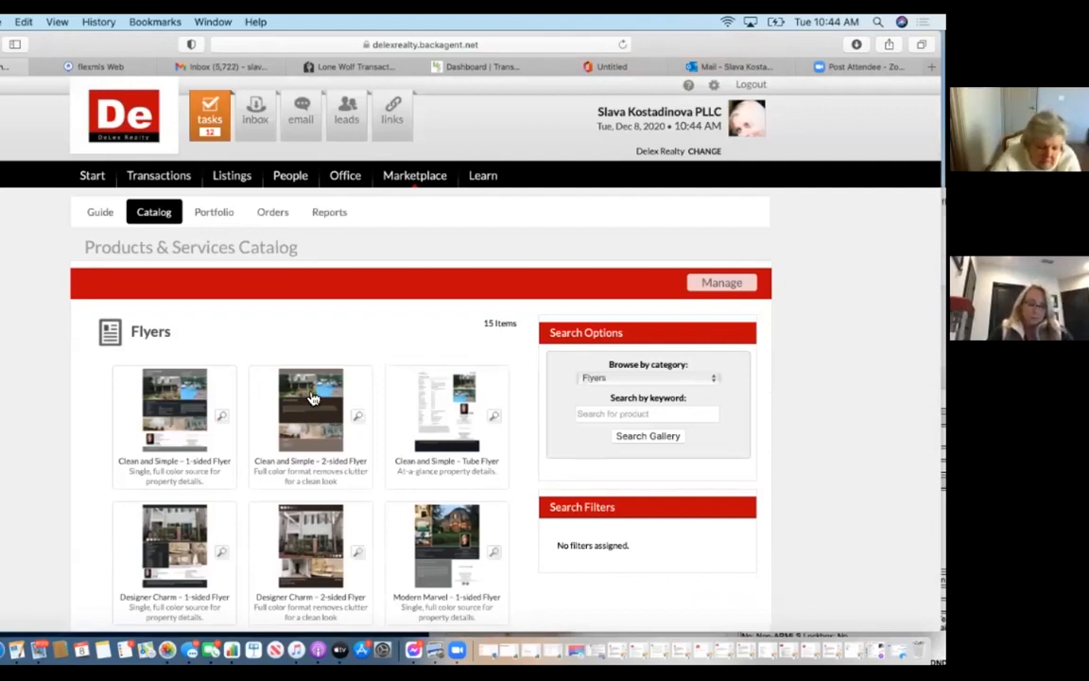
left_click(175, 428)
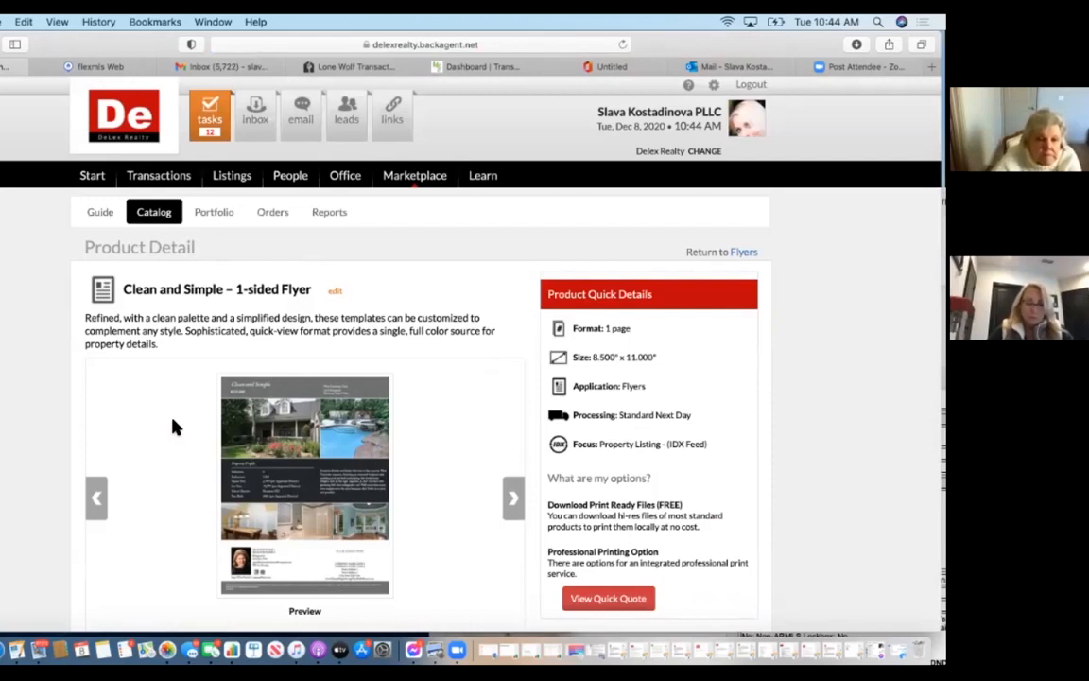
scroll(269, 466, "down", 2)
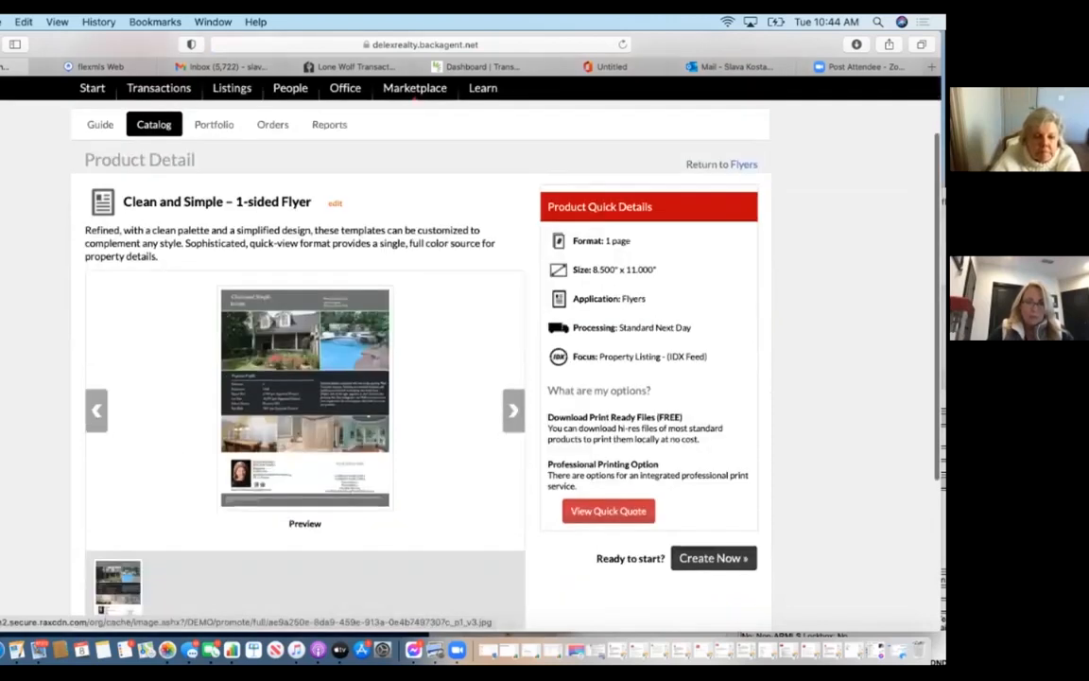
left_click(713, 558)
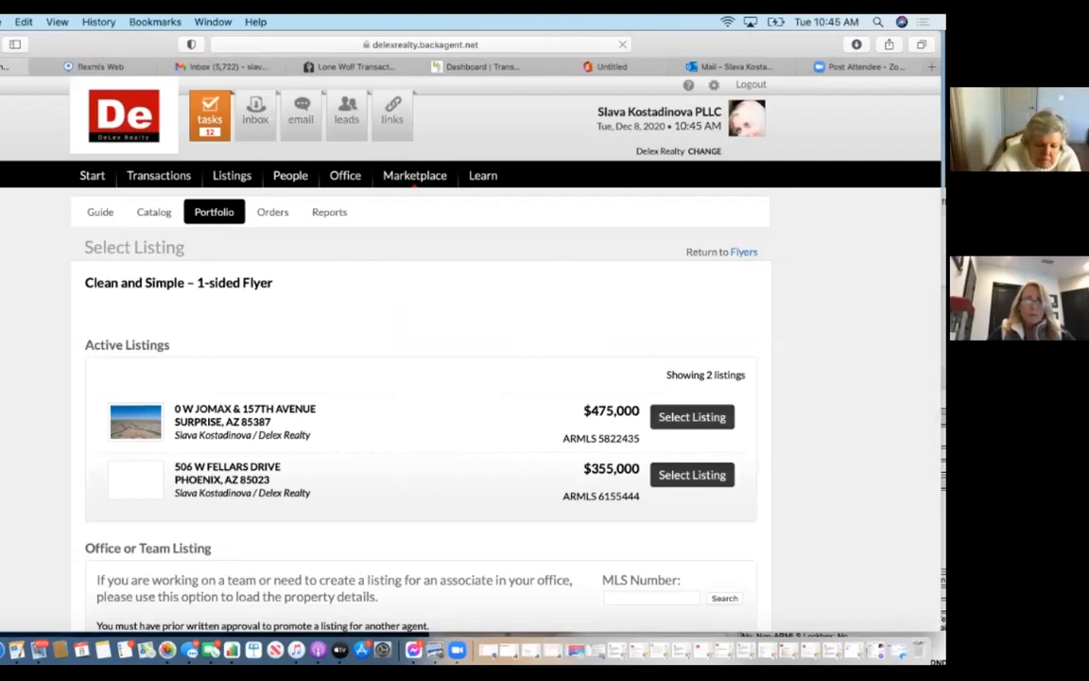
left_click(692, 474)
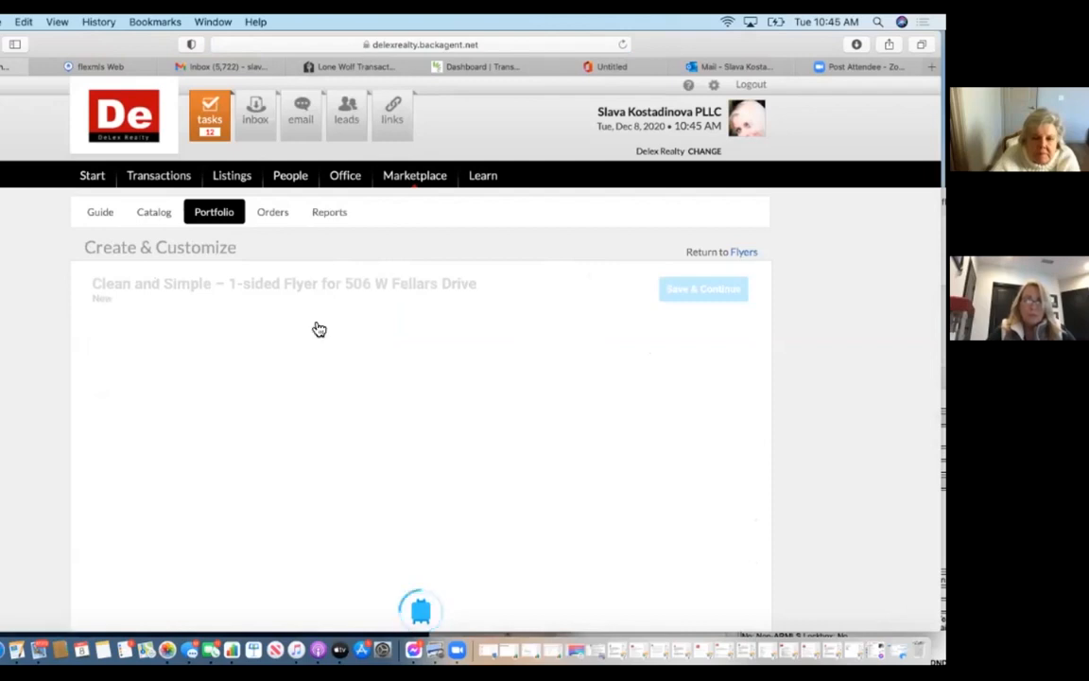
scroll(428, 537, "down", 2)
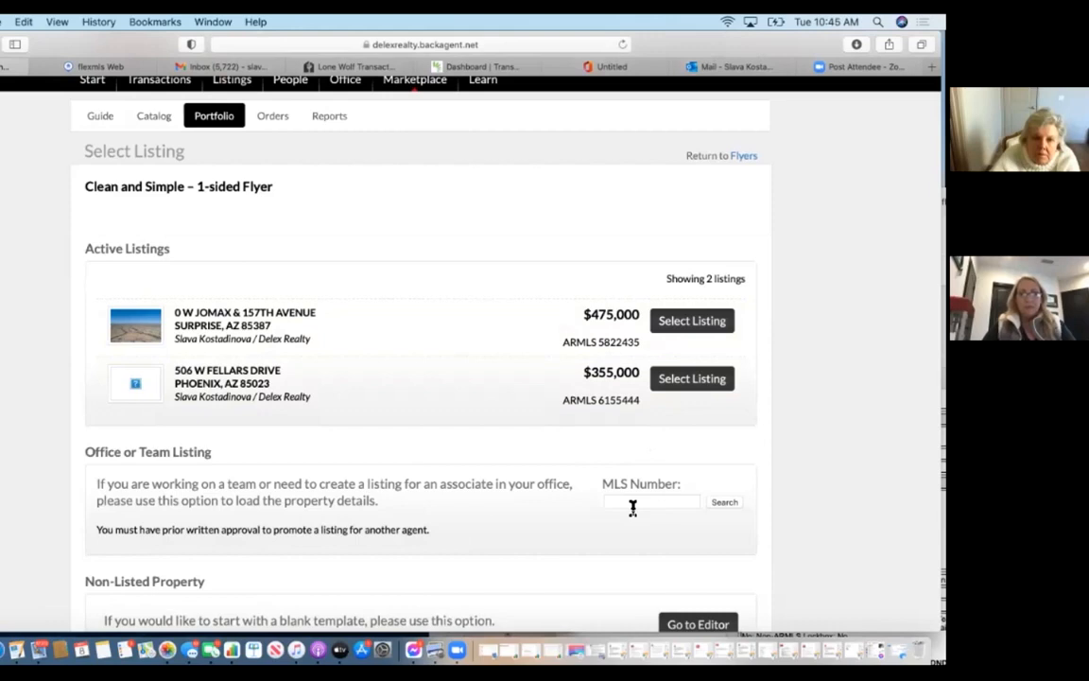
left_click(676, 388)
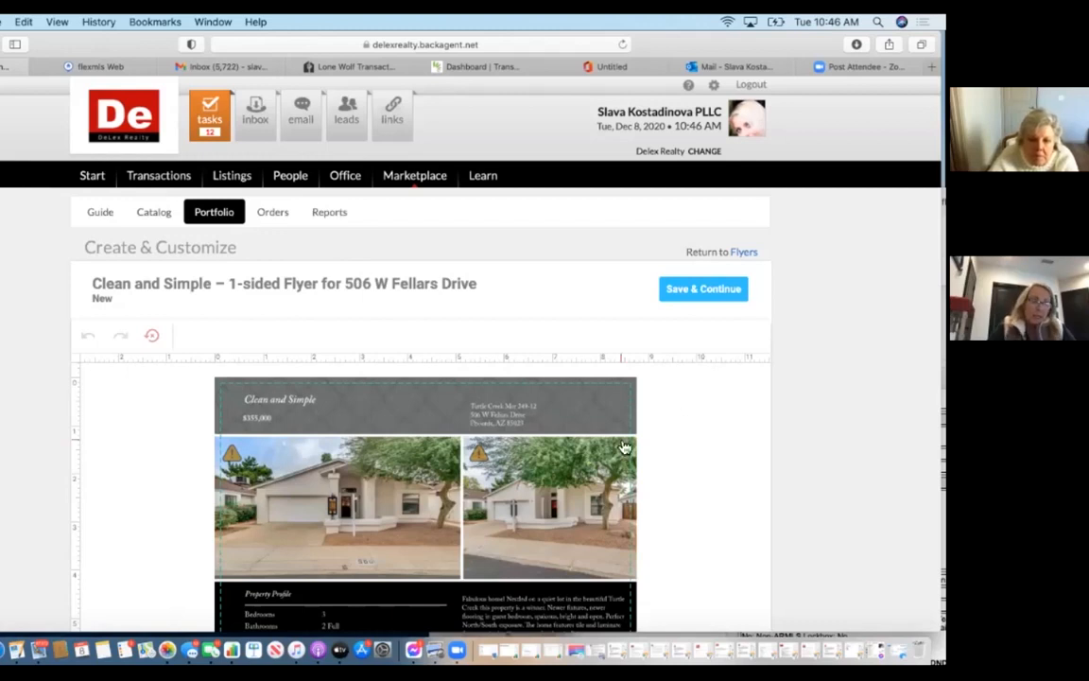
Delete 'PLLC' from the agent name text on the flyer.
scroll(624, 447, "down", 10)
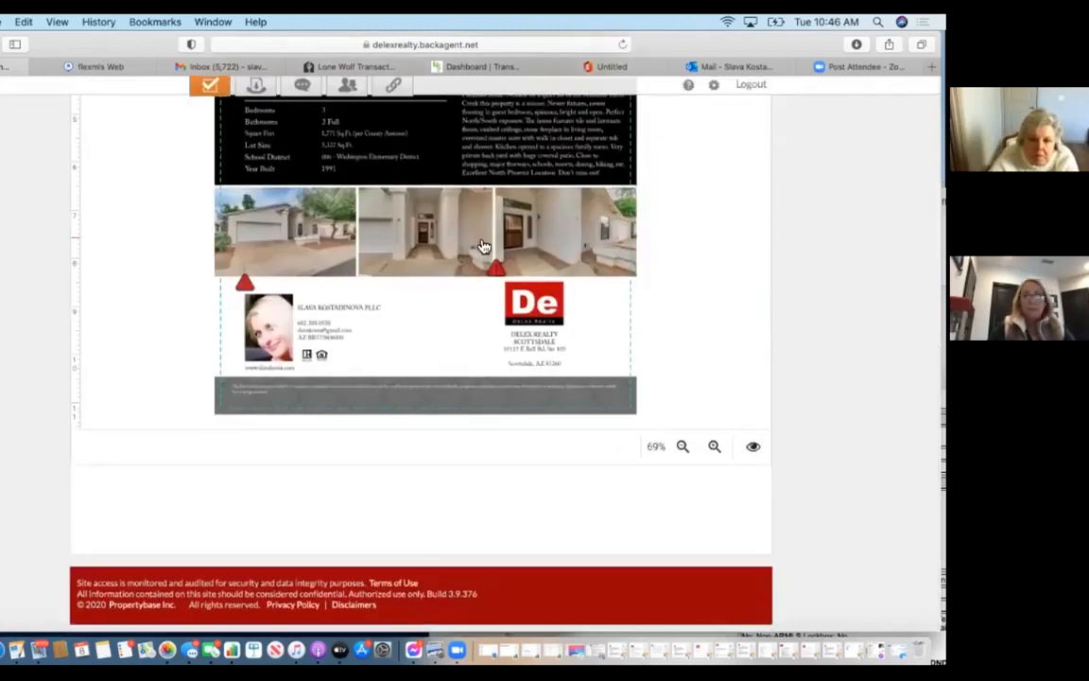
left_click(378, 312)
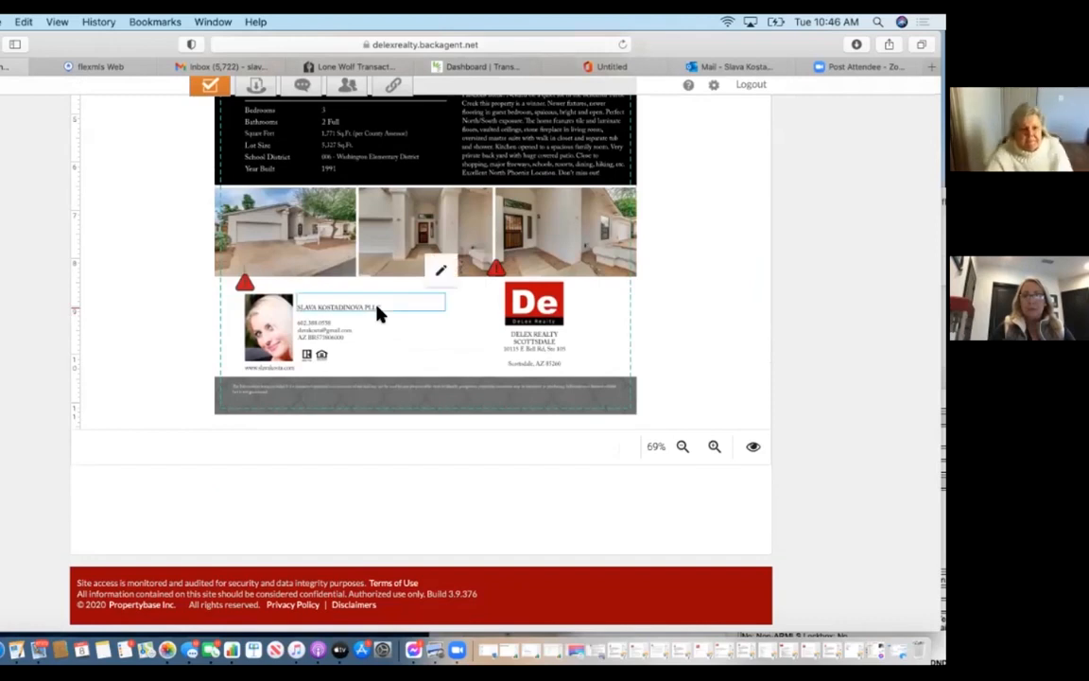
left_click(451, 270)
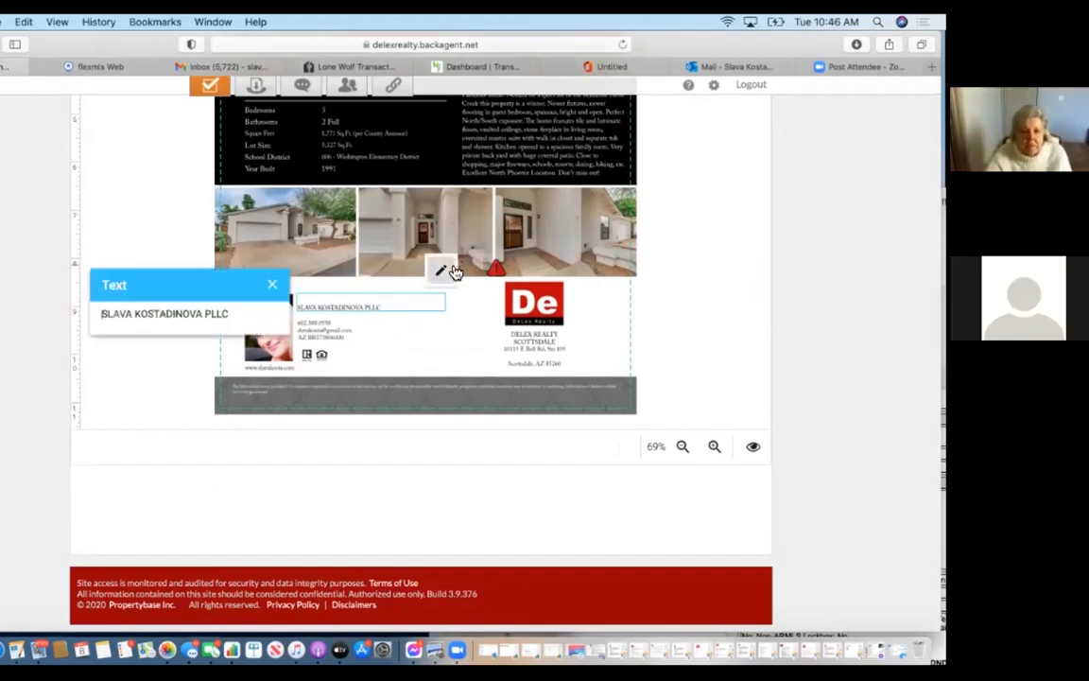
left_click_drag(204, 313, 234, 318)
key("BackSpace")
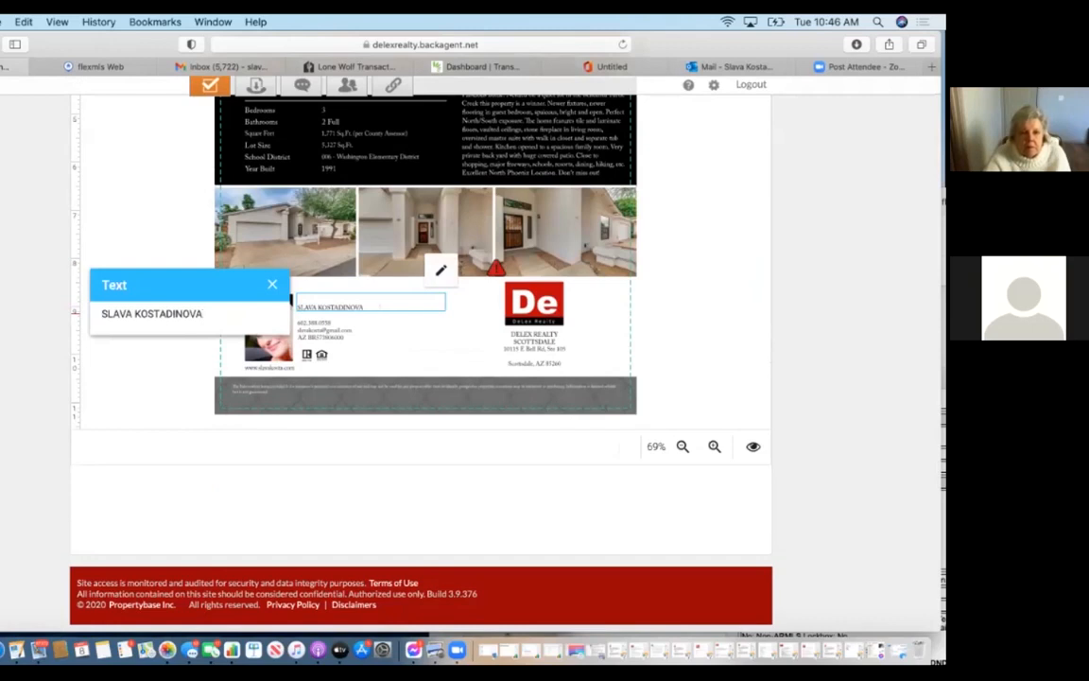
left_click(272, 284)
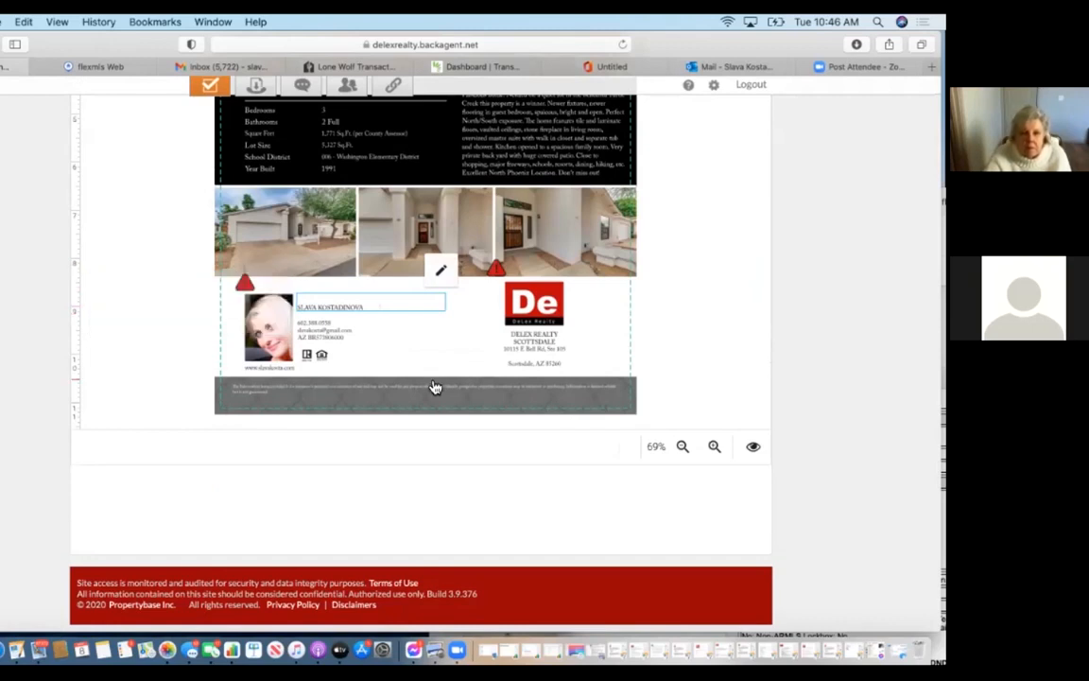
Go to the Learn section's Learning Resources & Training page.
scroll(416, 364, "up", 2)
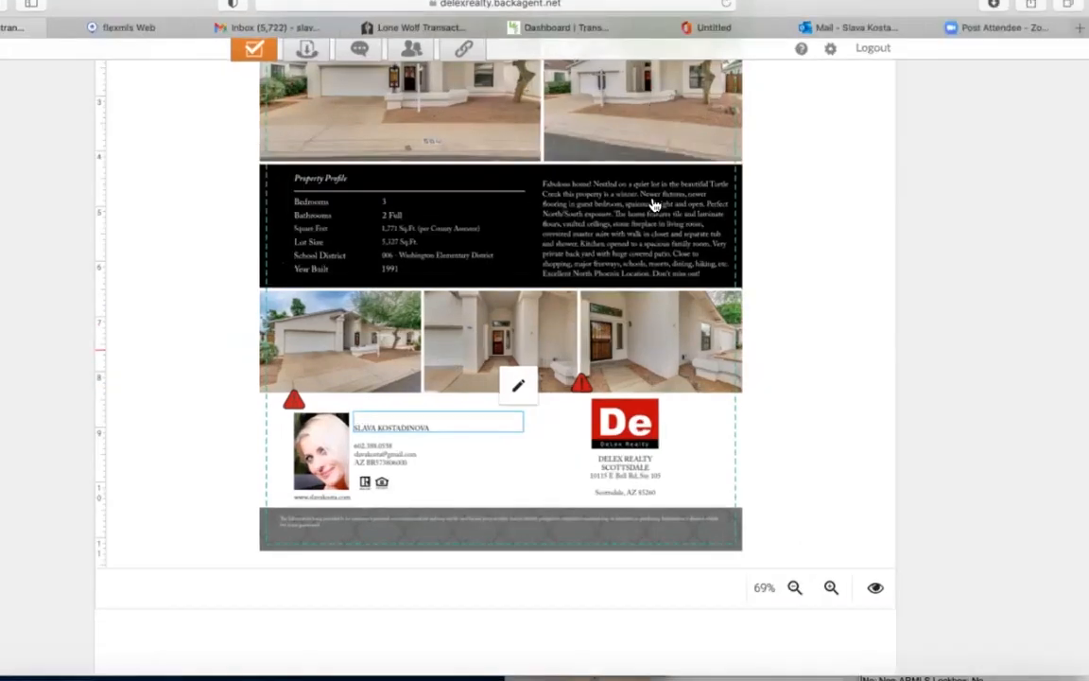
scroll(556, 219, "up", 2)
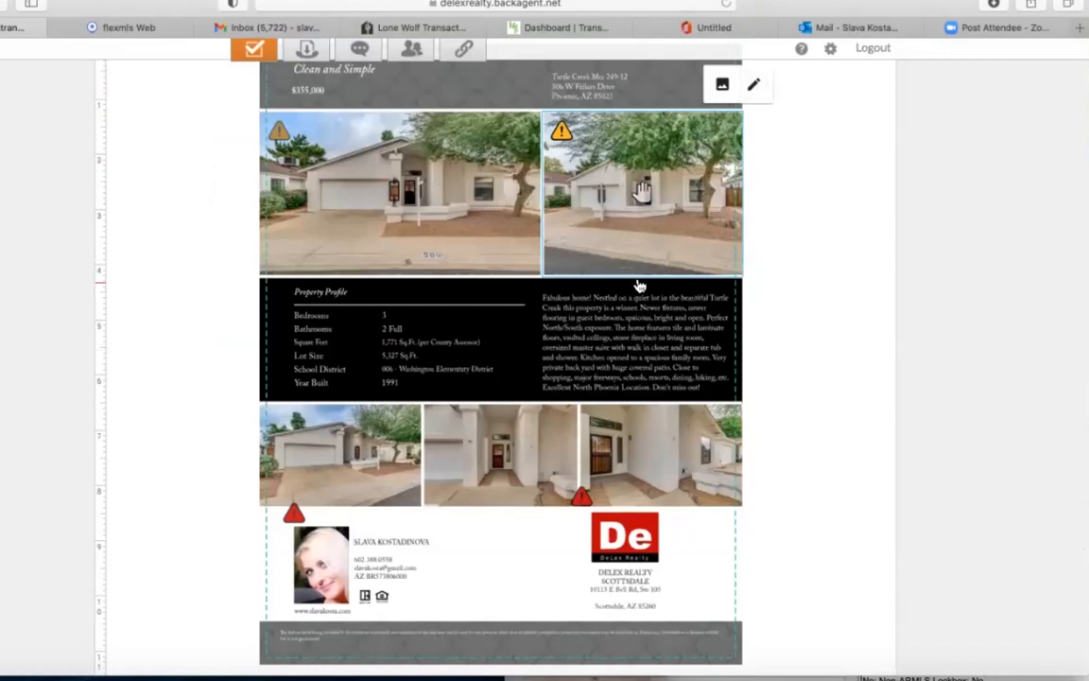
scroll(643, 288, "up", 10)
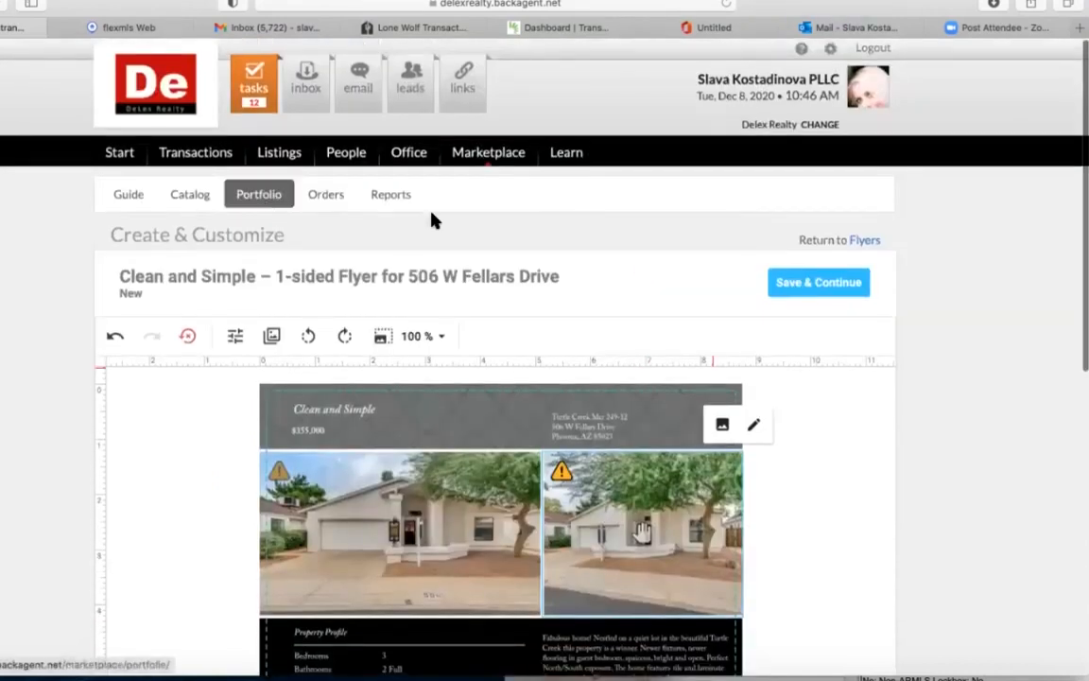
left_click(572, 160)
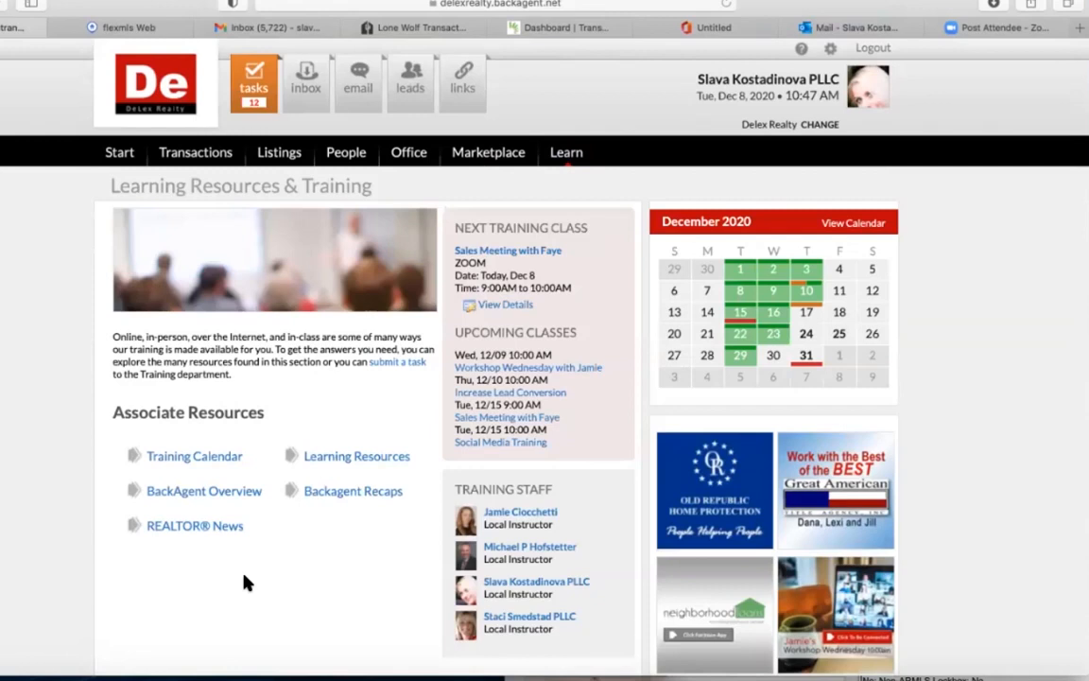
Open the BackAgent Overview video page and browse its Feature Recaps video list.
left_click(211, 493)
left_click(211, 492)
scroll(224, 501, "down", 4)
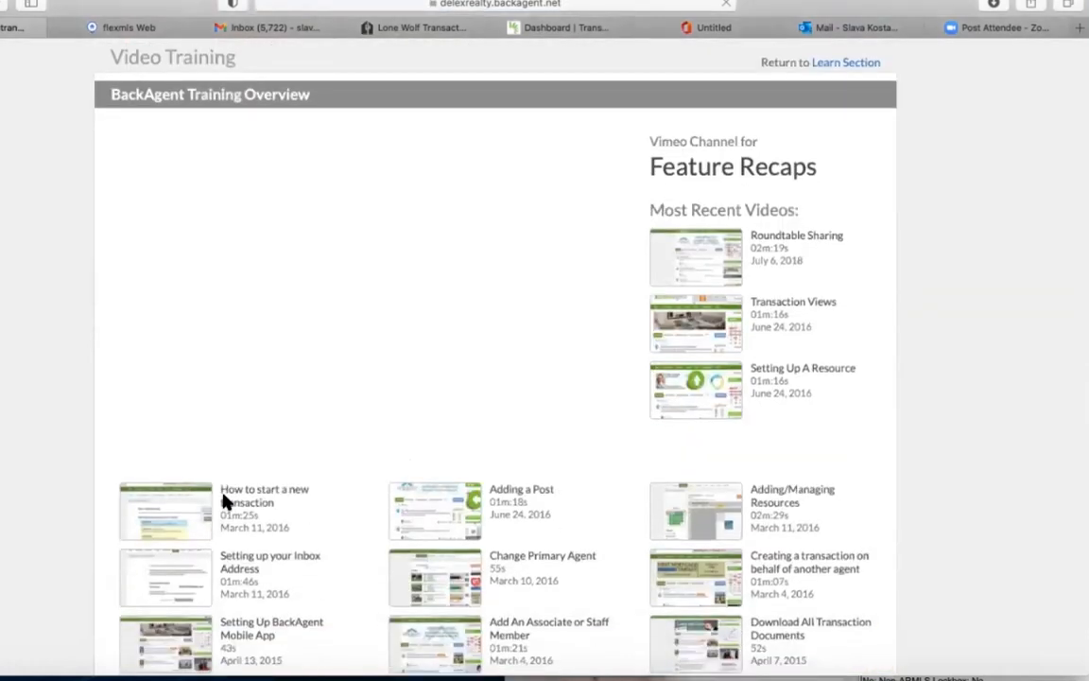
scroll(224, 501, "down", 5)
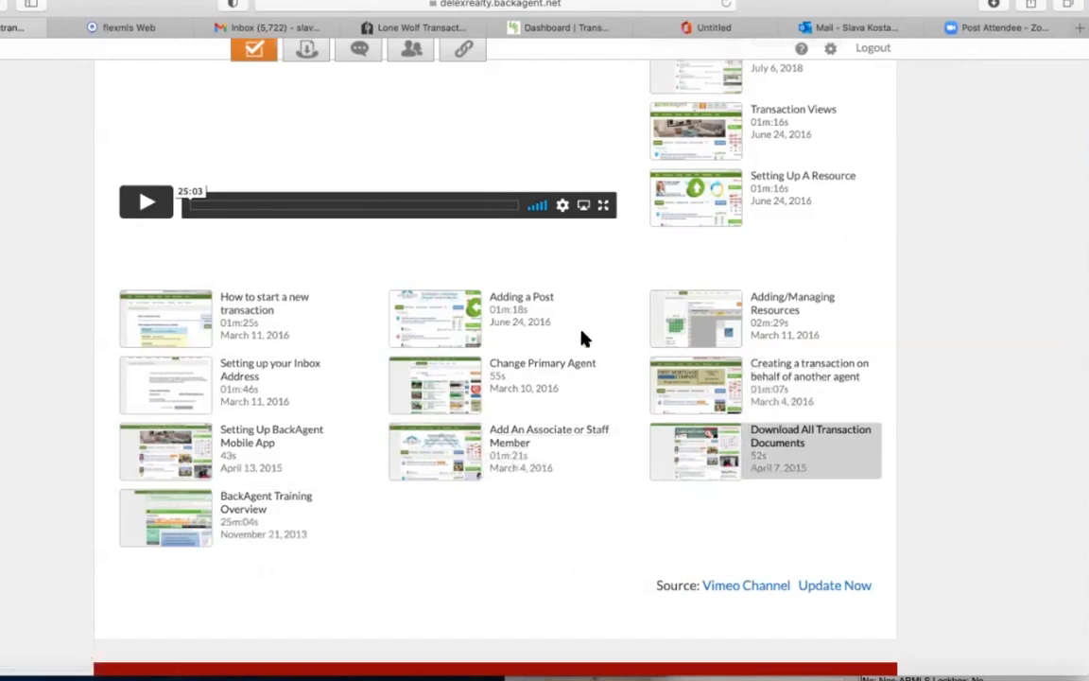
scroll(583, 341, "up", 1)
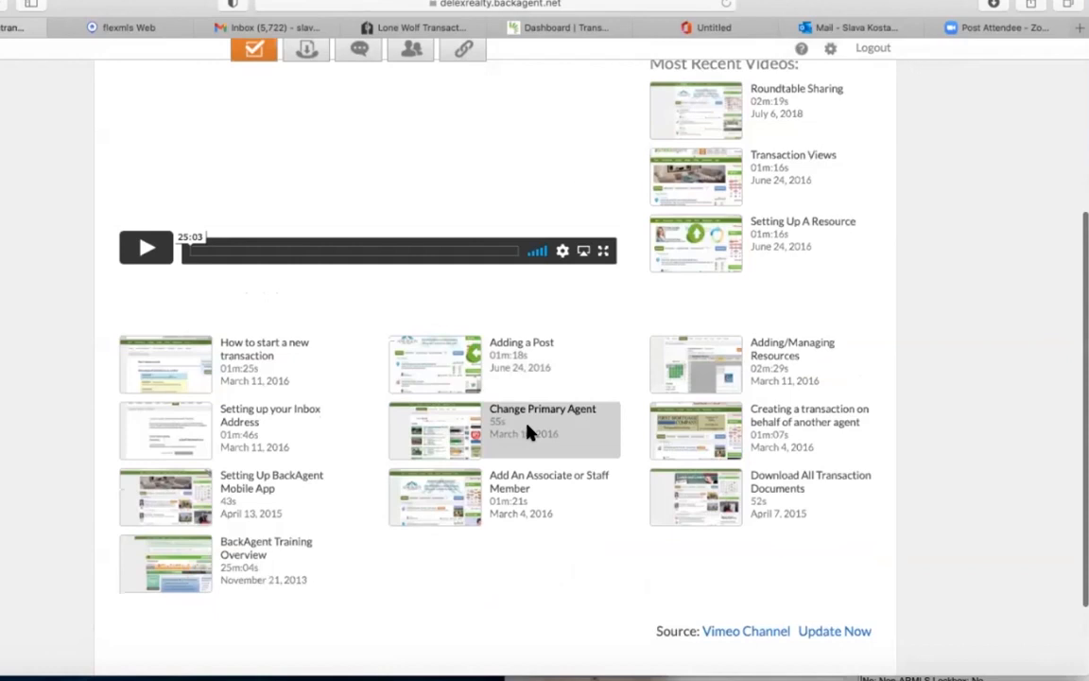
scroll(530, 431, "up", 2)
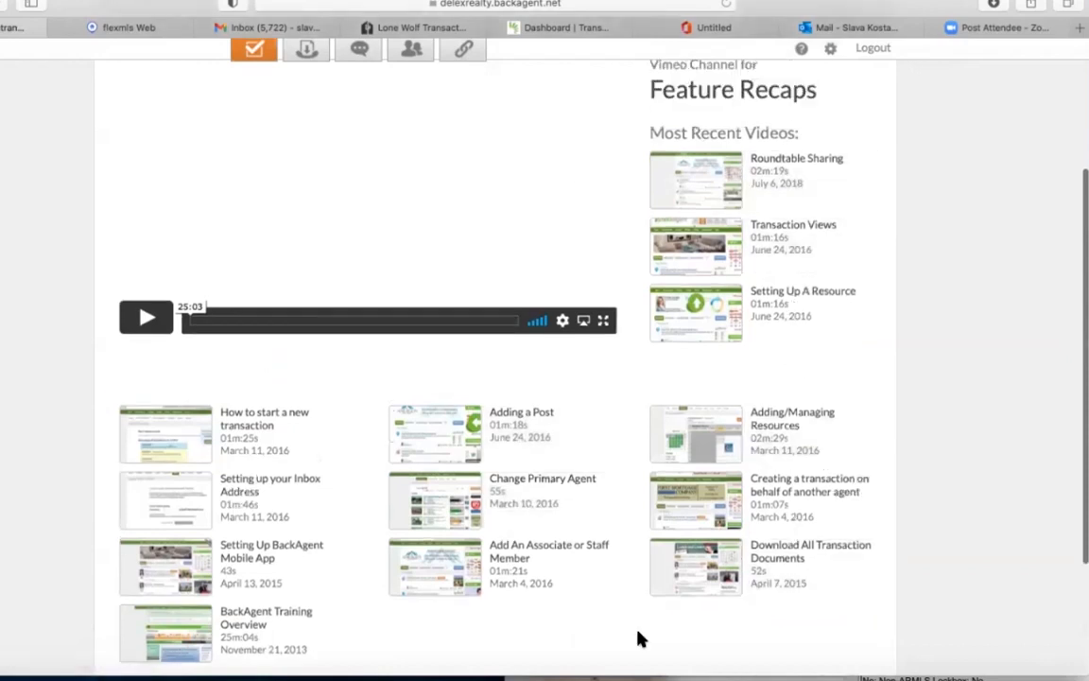
scroll(638, 640, "down", 3)
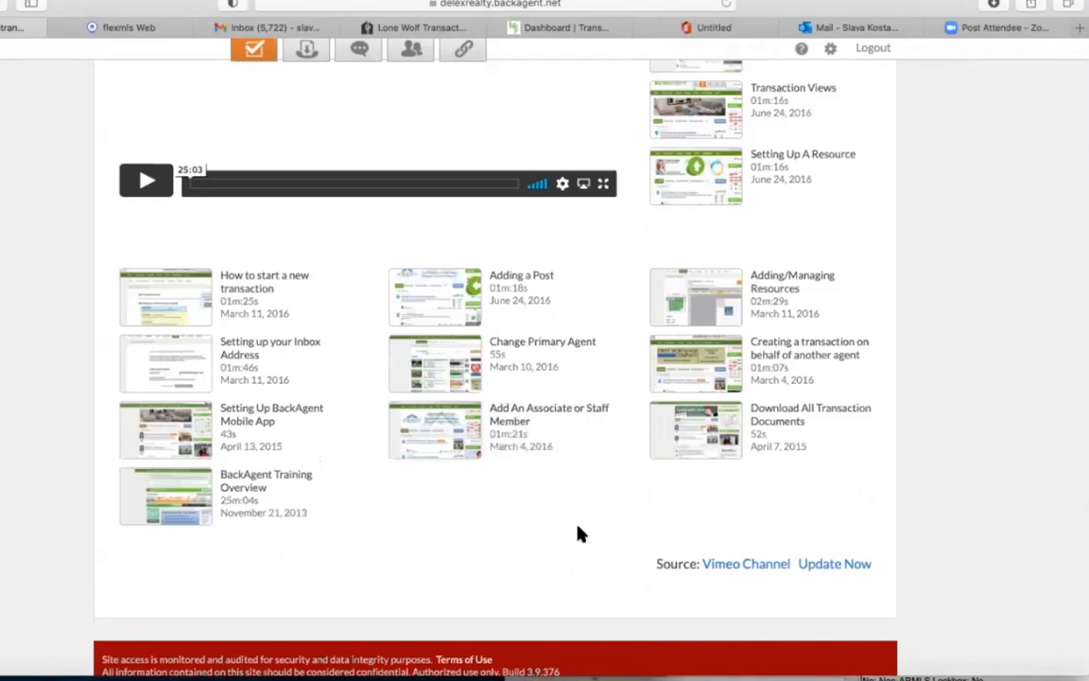
scroll(558, 378, "up", 8)
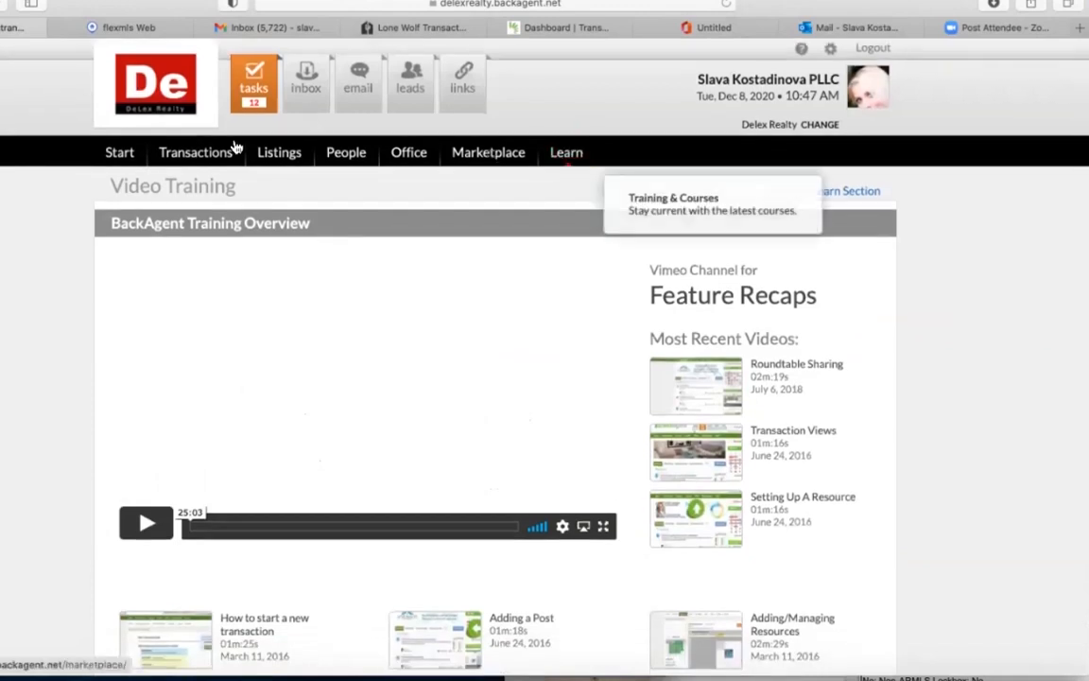
mouse_move(236, 148)
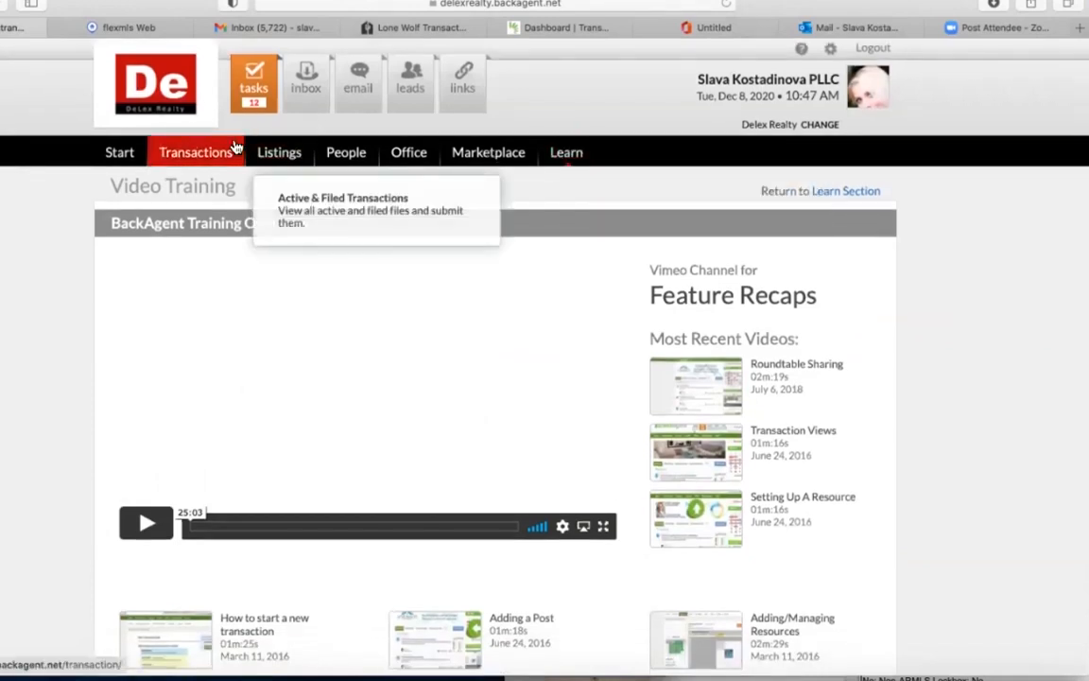
Open Active Transactions, clear 'Show All' from the search box, and start adding a transaction.
left_click(220, 158)
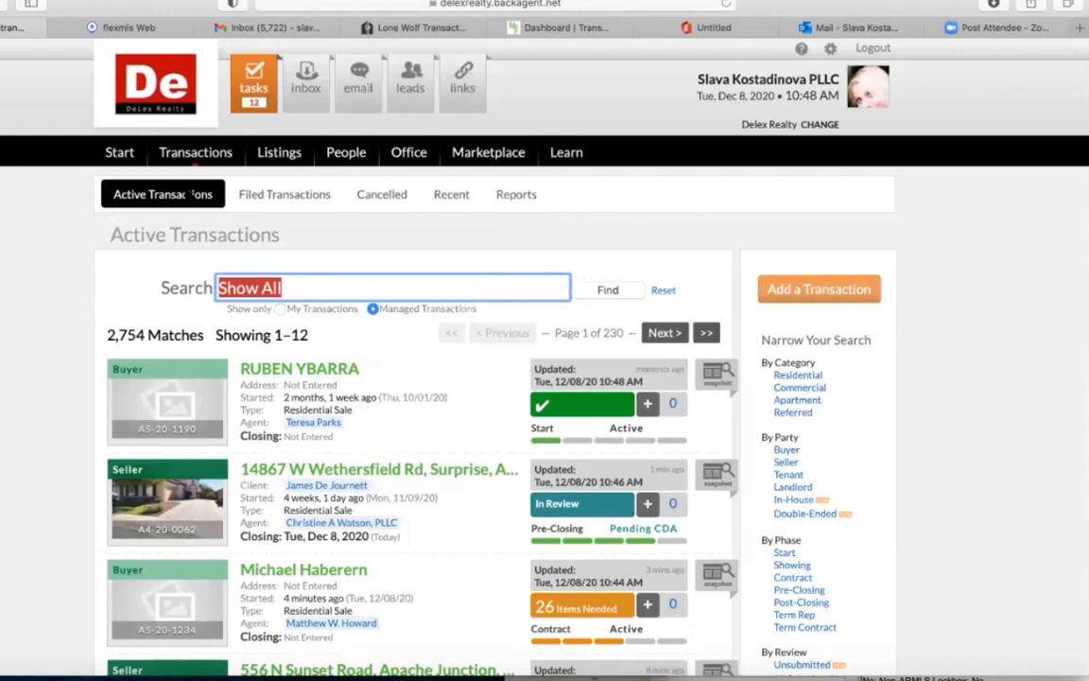
key("BackSpace")
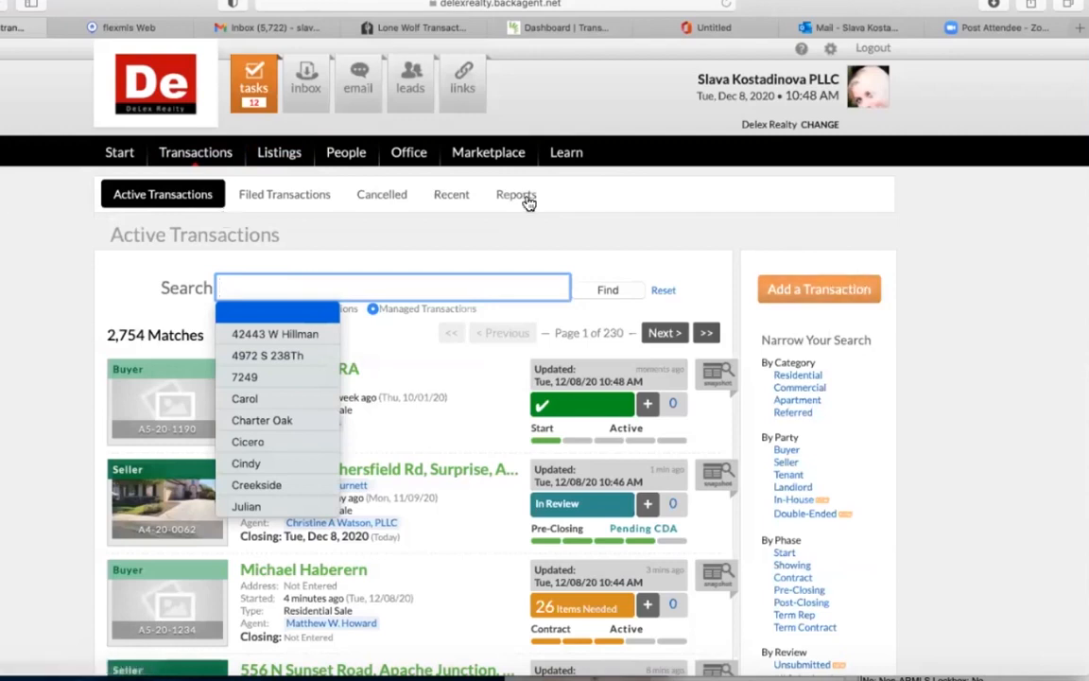
left_click(131, 282)
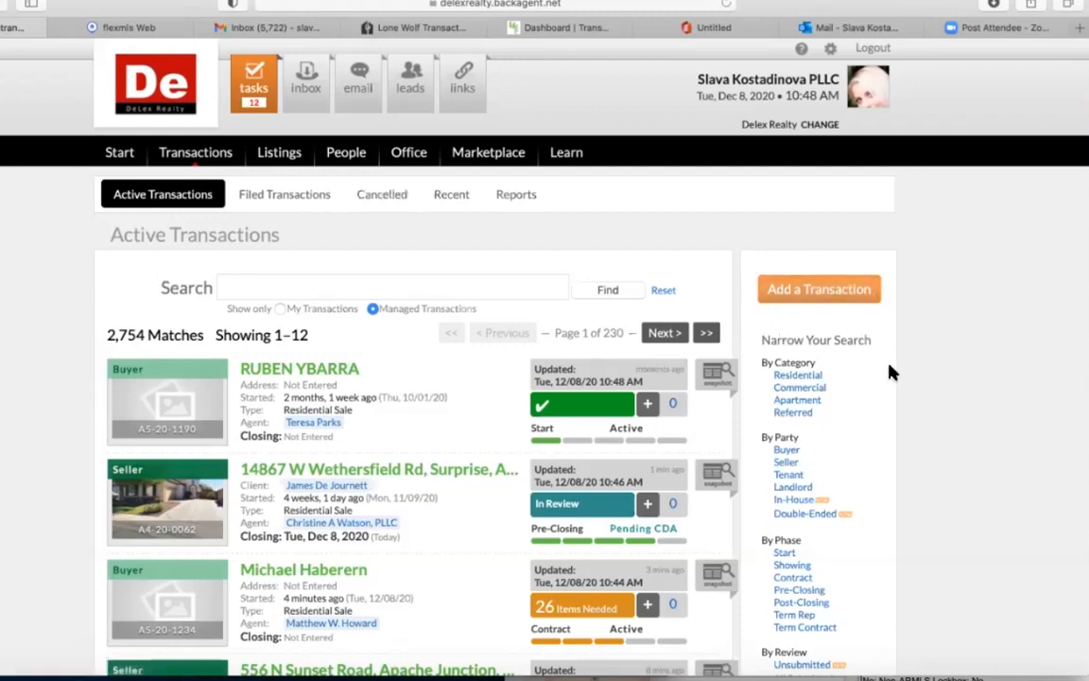
left_click(818, 289)
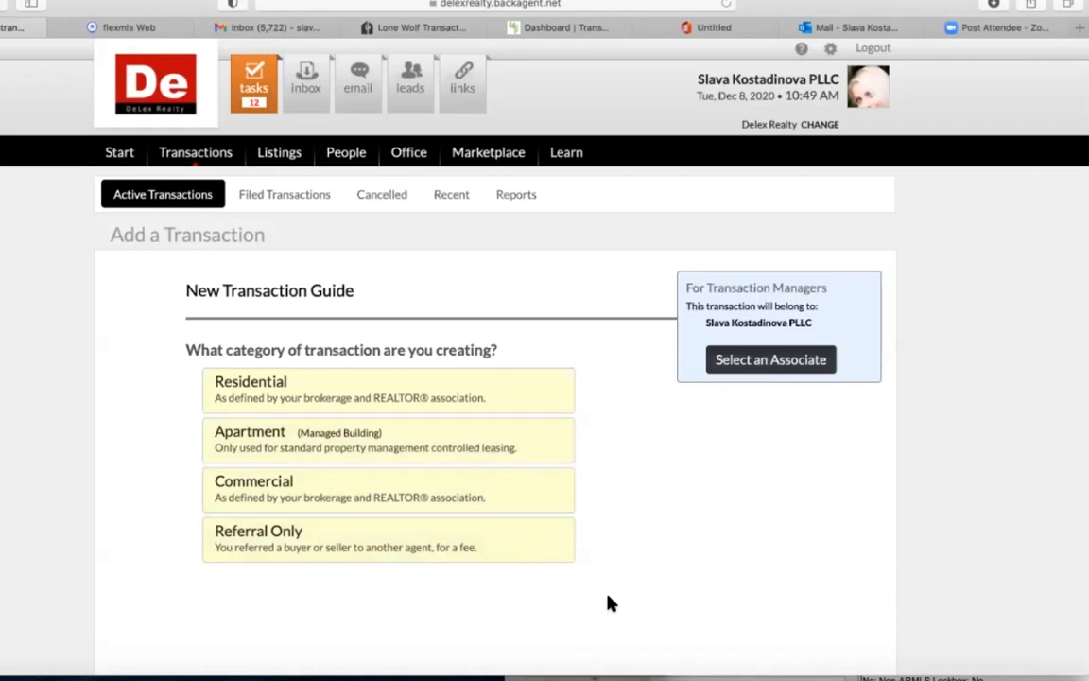
Choose Residential as the new transaction's category.
left_click(505, 411)
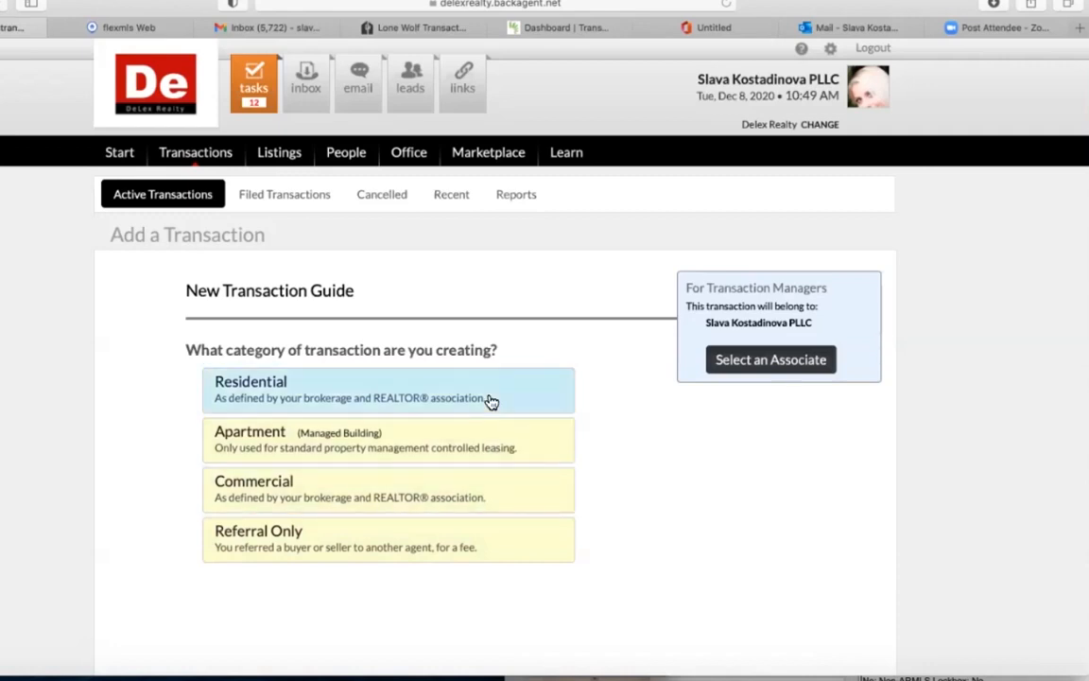
left_click(489, 399)
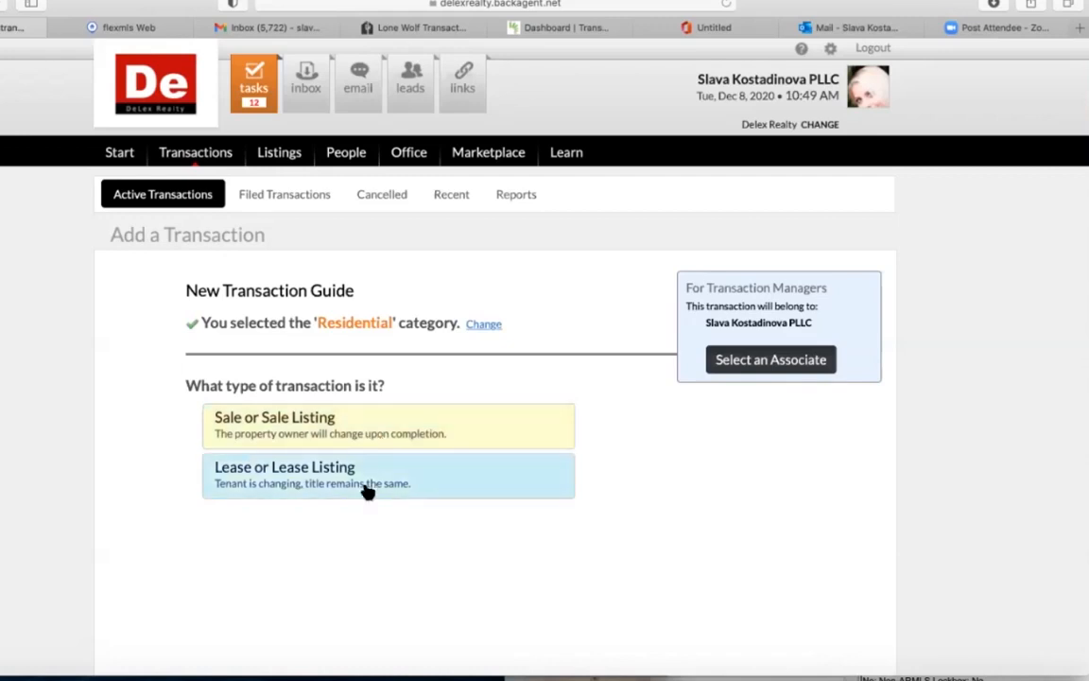
Make the transaction a Sale that starts at the Showing phase.
left_click(329, 419)
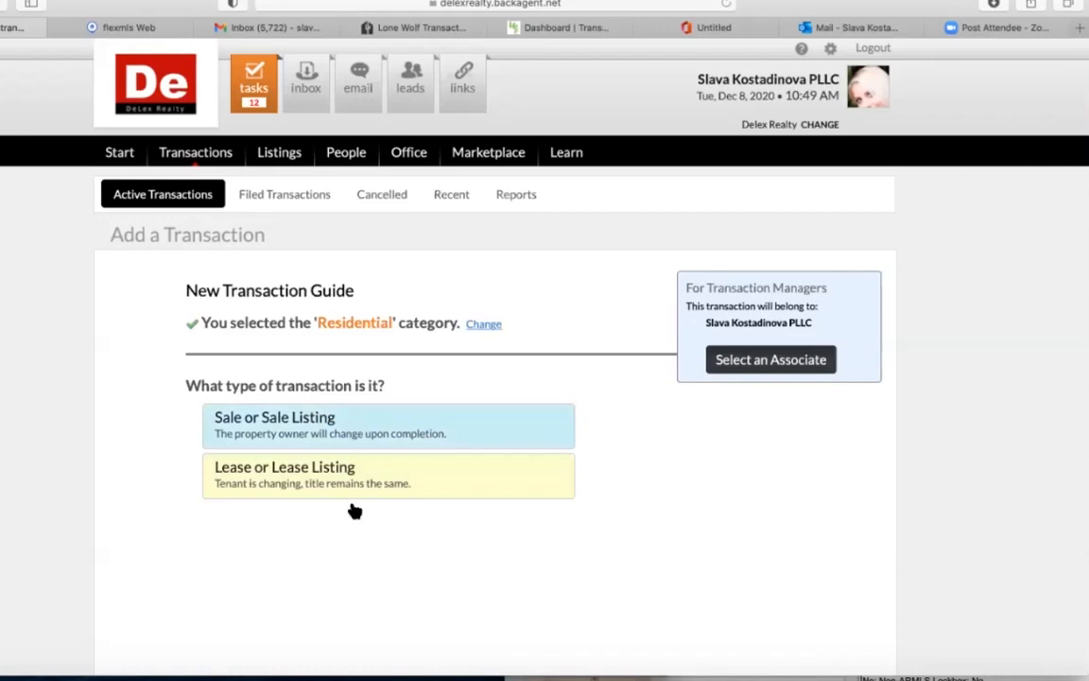
scroll(352, 511, "down", 3)
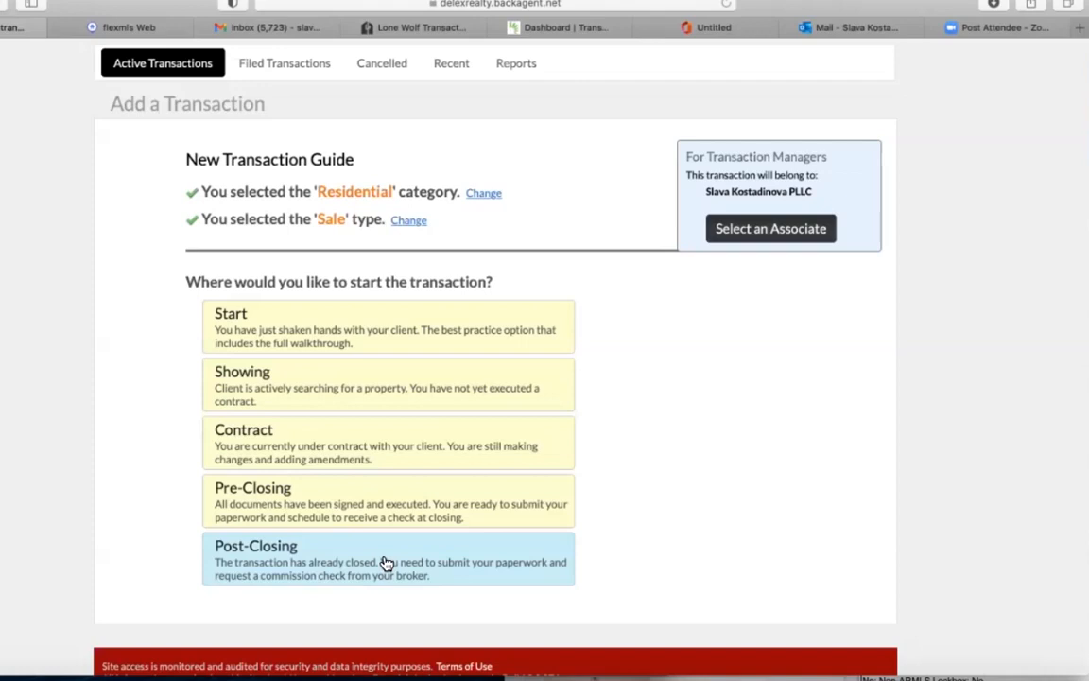
left_click(460, 386)
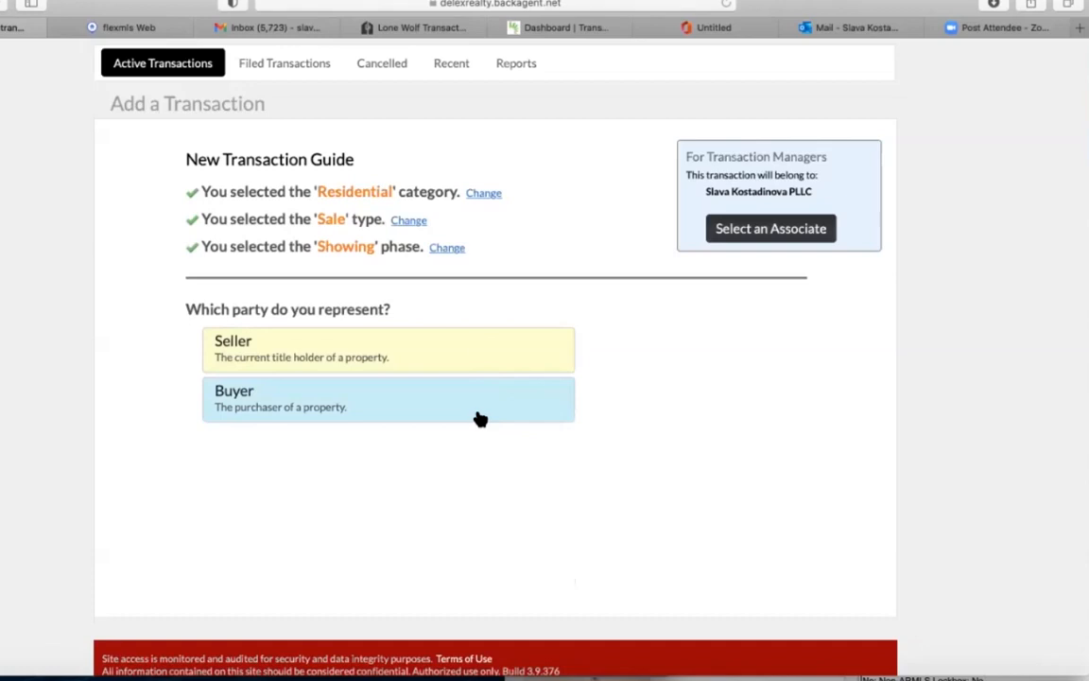
Represent the Seller, search contacts for 'test', and choose the matching test contact.
left_click(472, 355)
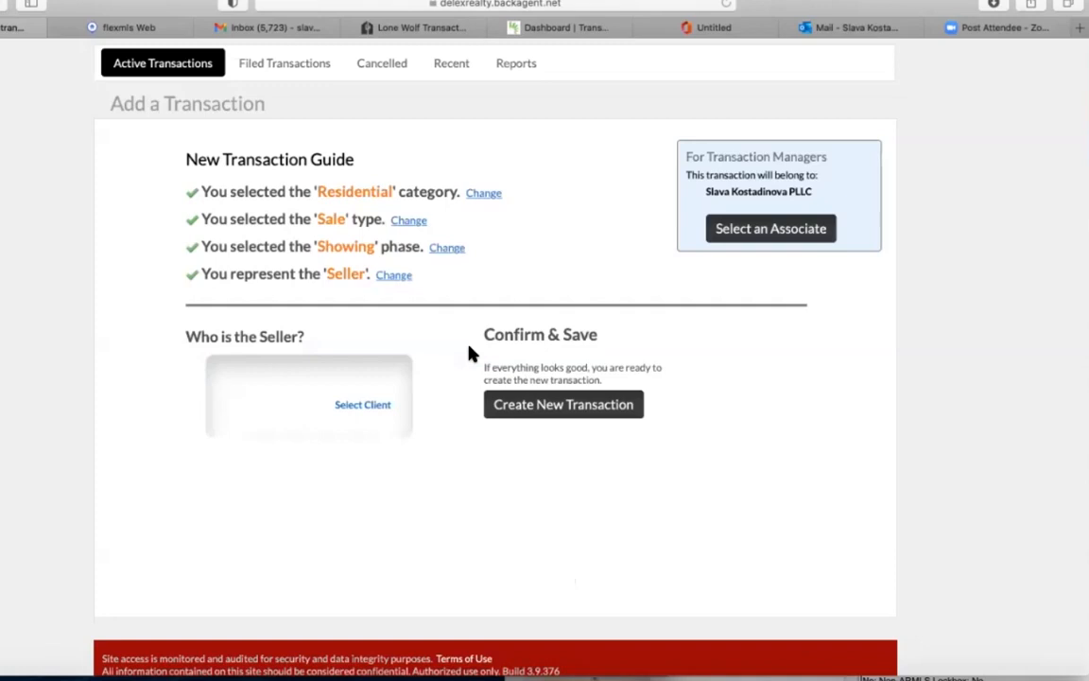
left_click(372, 407)
type("test")
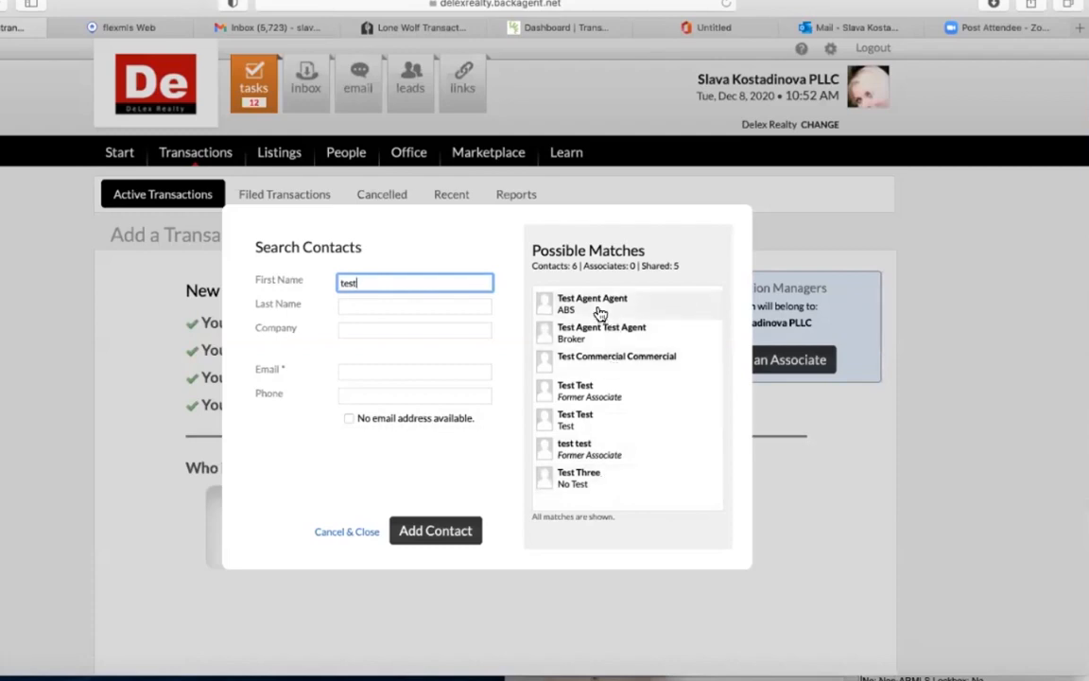
left_click(591, 419)
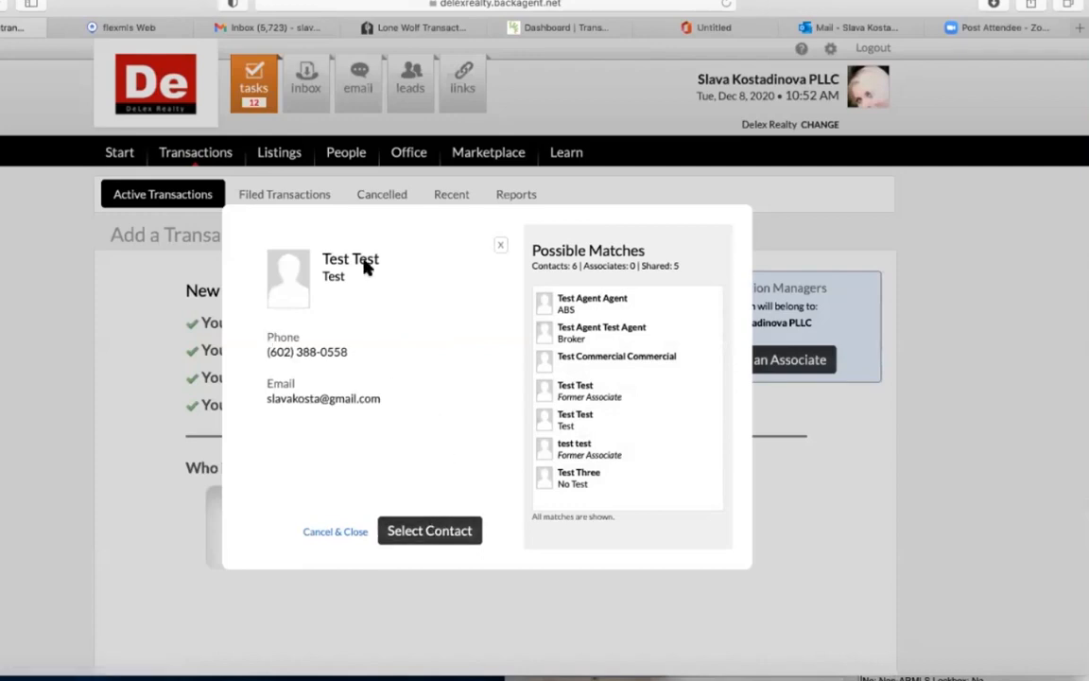
left_click(427, 531)
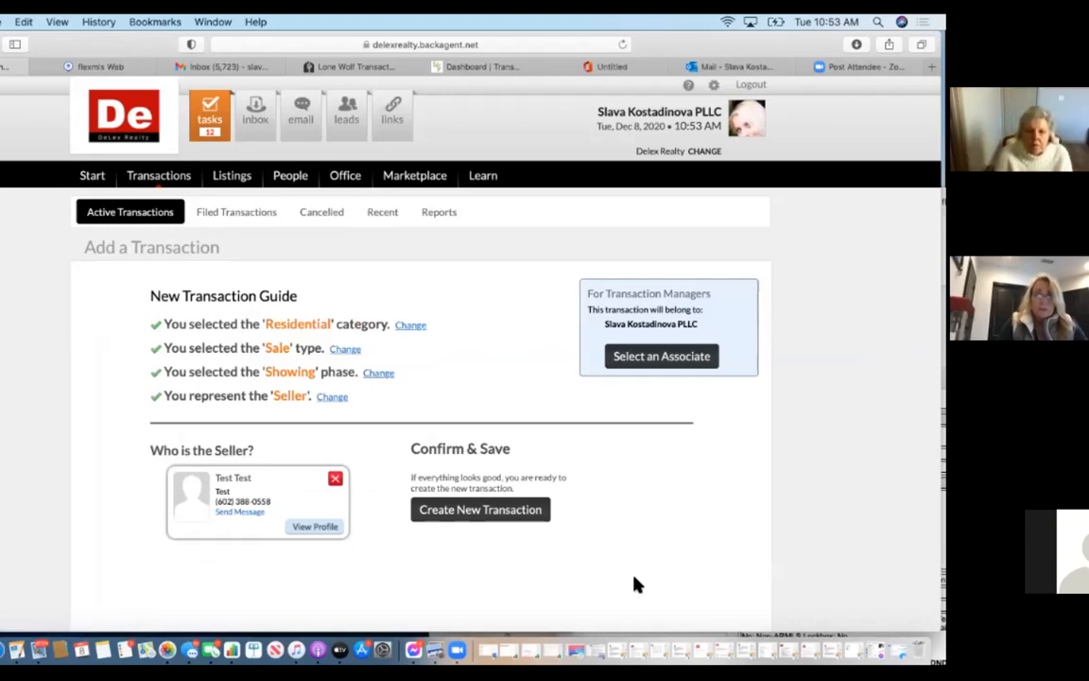
Create the new residential sale transaction and view its Transaction Summary.
left_click(478, 510)
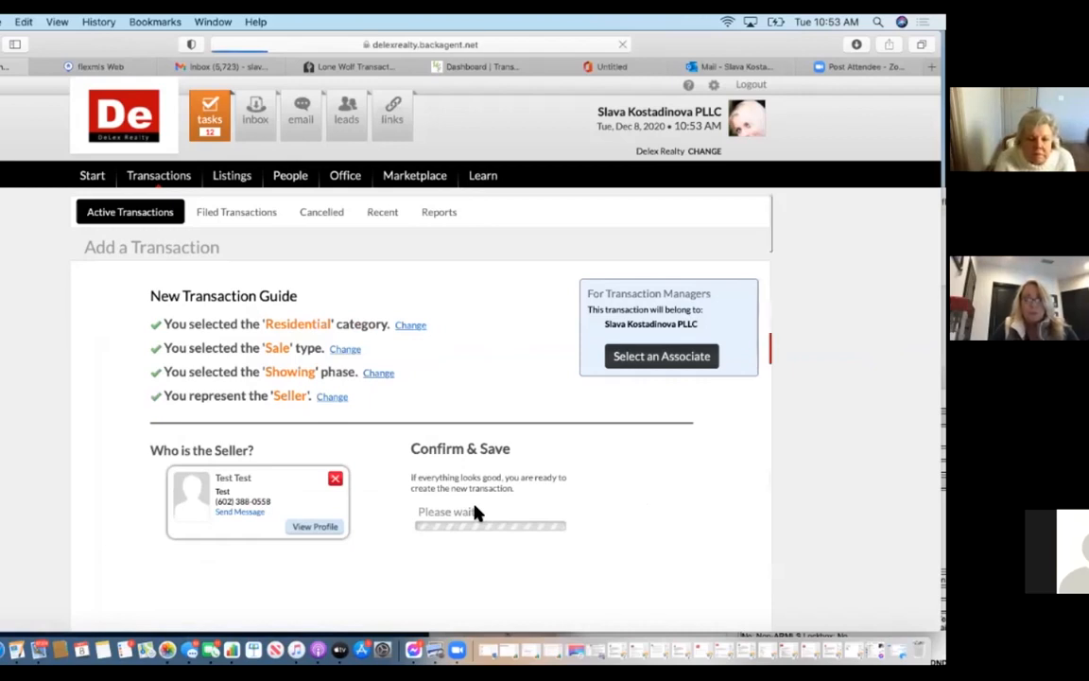
scroll(477, 511, "down", 2)
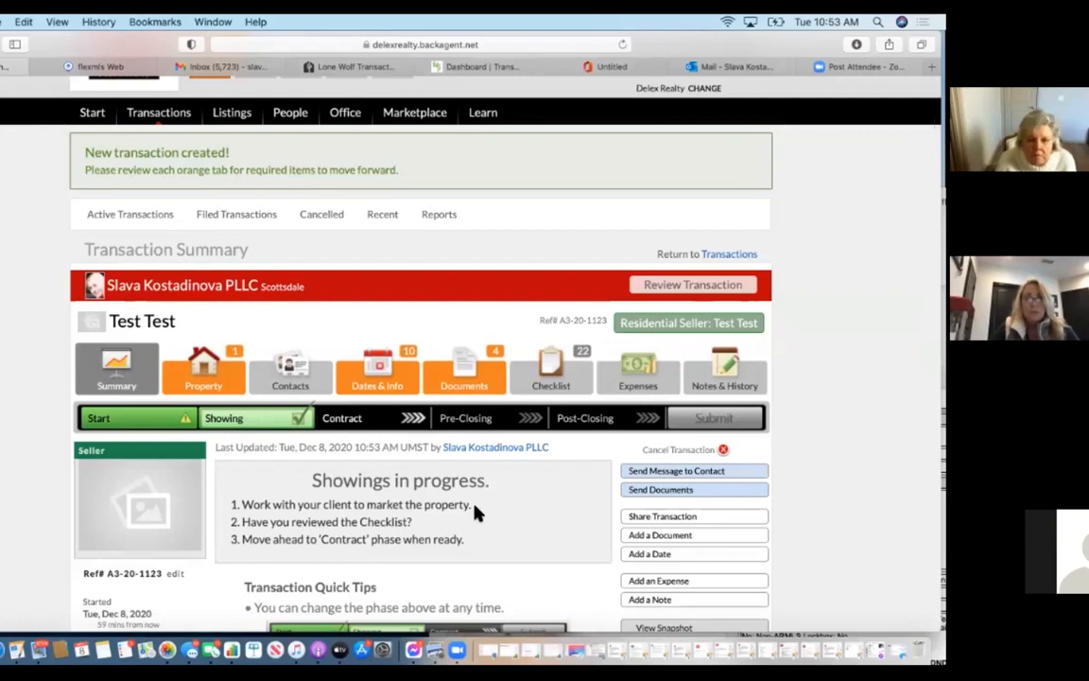
Open the Property section of the Test Test transaction, which still needs a property.
scroll(474, 512, "down", 2)
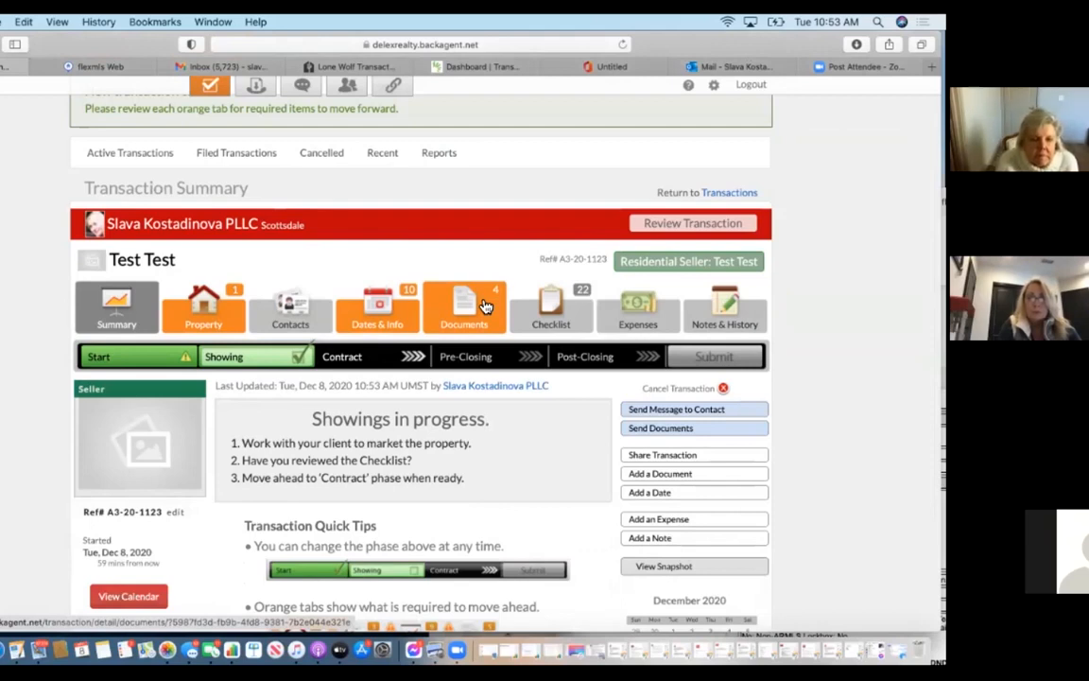
left_click(228, 325)
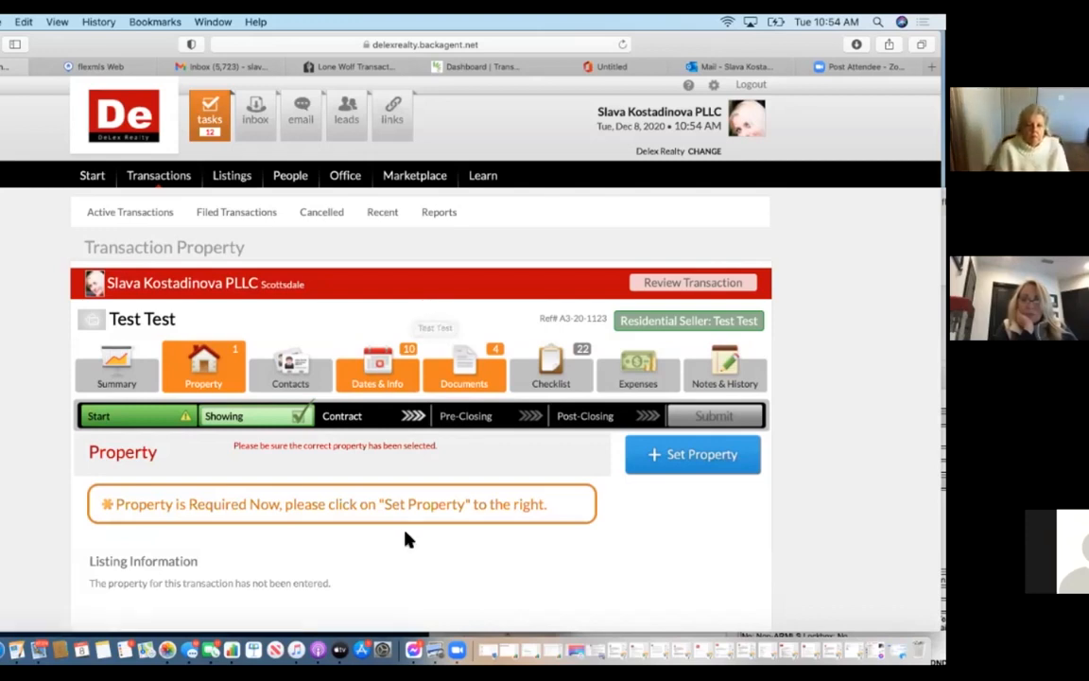
Start setting the transaction's property and choose to load it from an MLS listing.
scroll(407, 539, "down", 2)
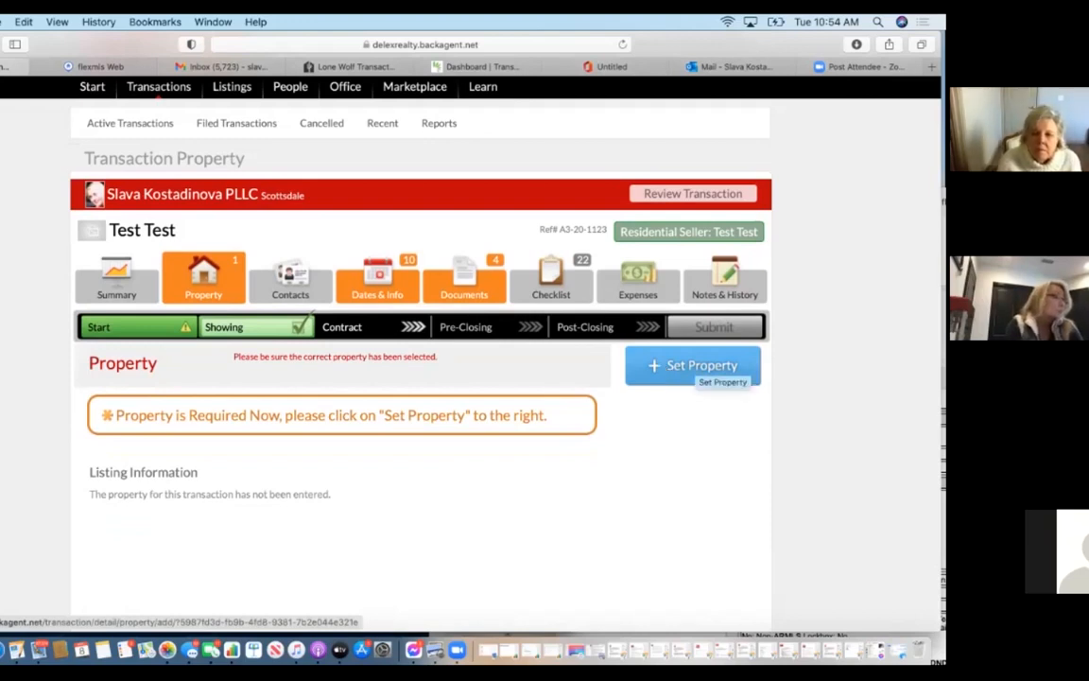
left_click(695, 367)
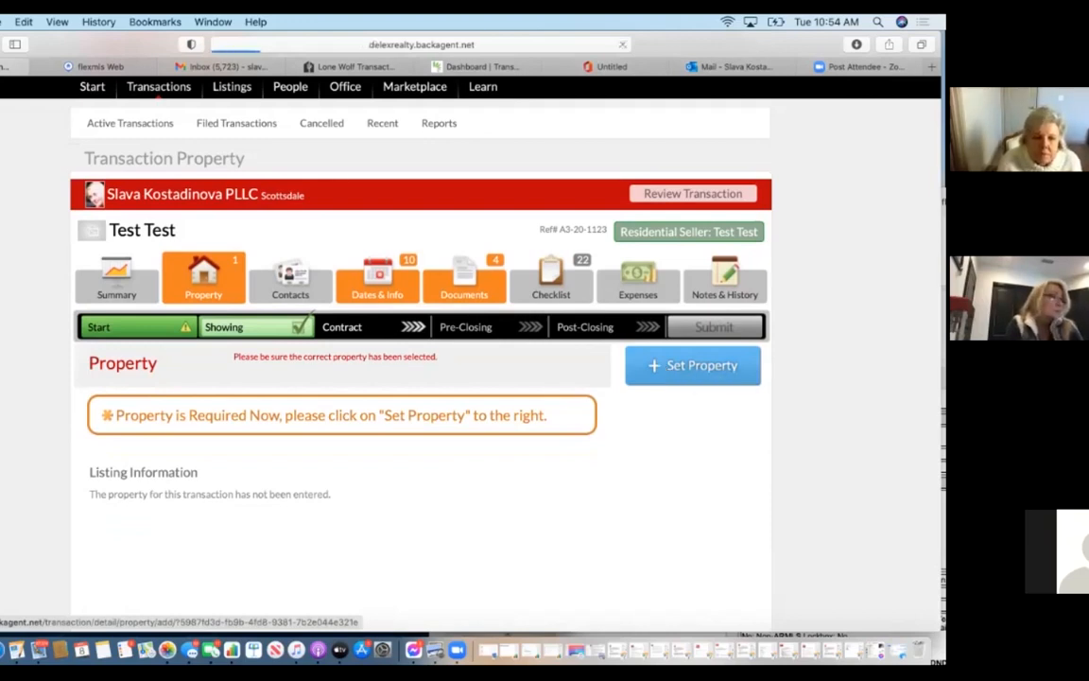
scroll(496, 459, "down", 3)
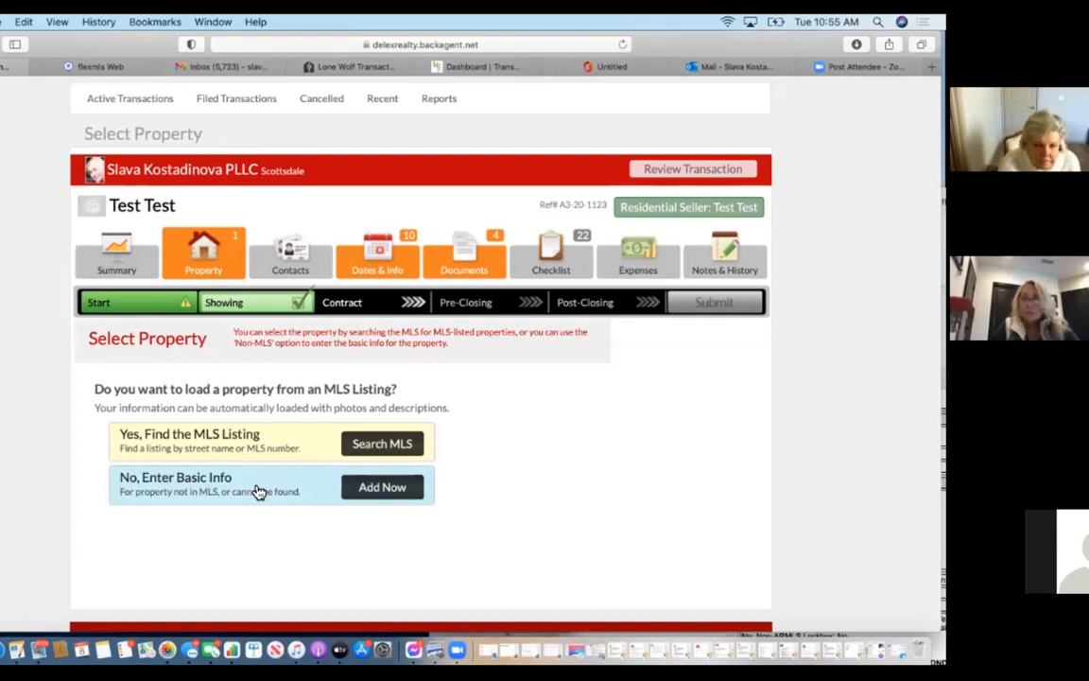
left_click(267, 451)
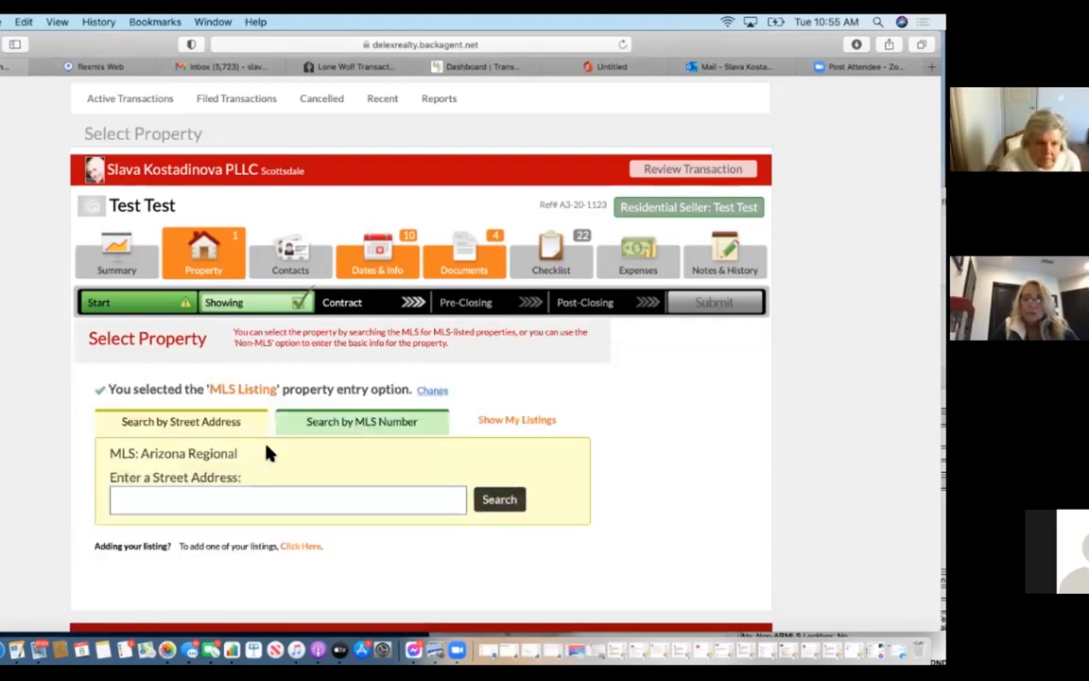
Search the Arizona Regional MLS by MLS number 6149359.
left_click(314, 439)
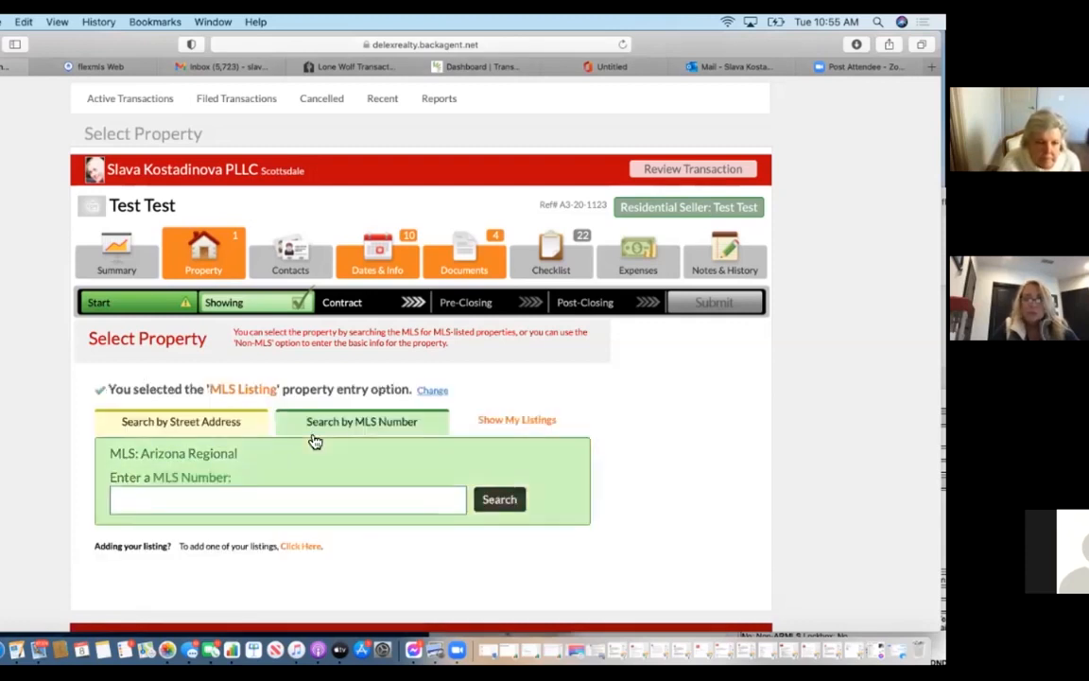
left_click(225, 430)
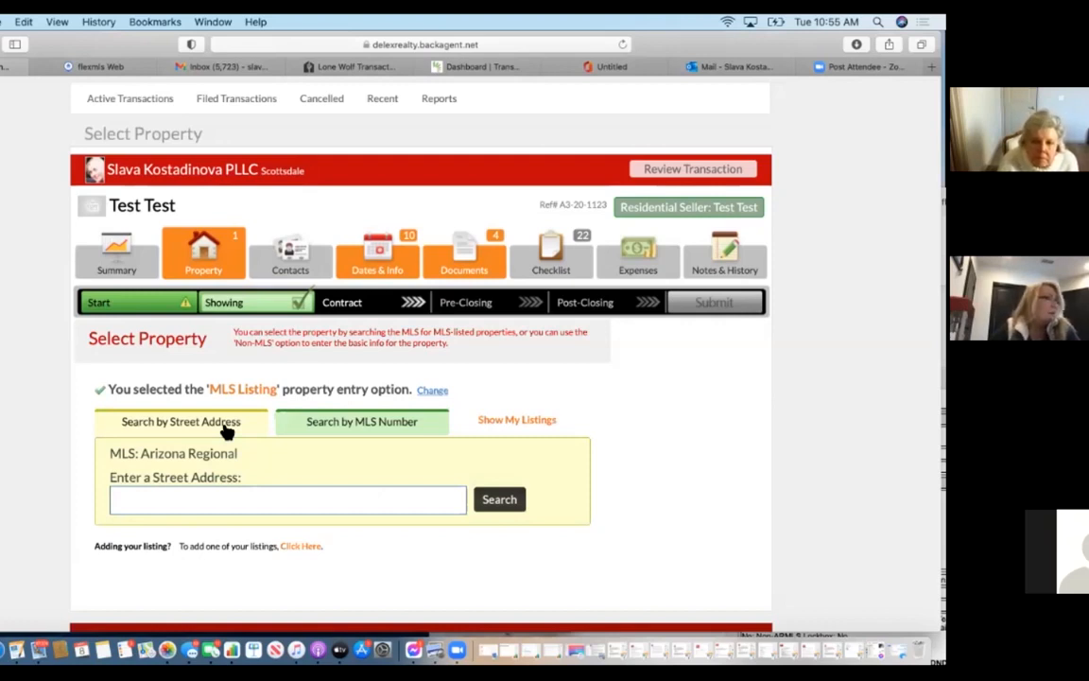
left_click(350, 422)
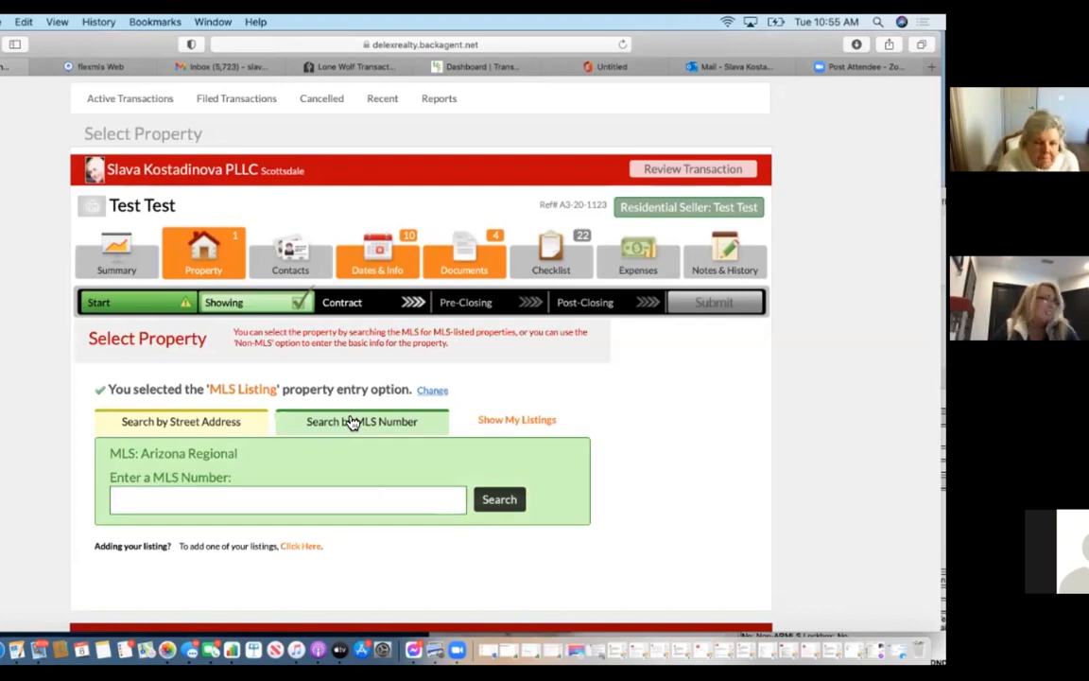
left_click(308, 498)
type("6149")
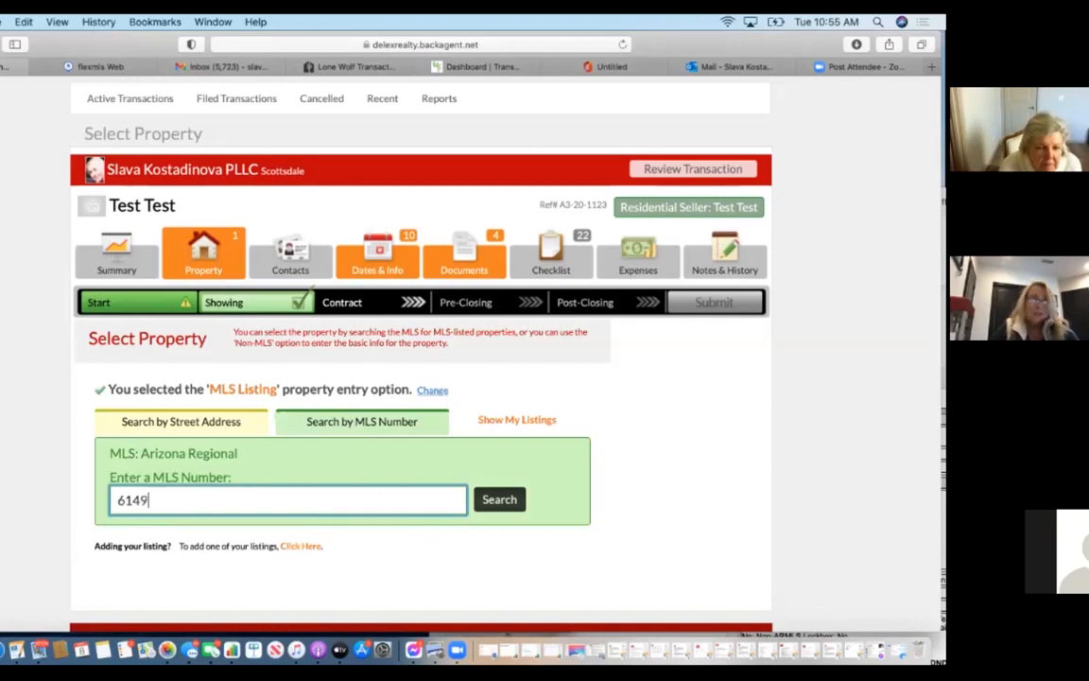
type("359")
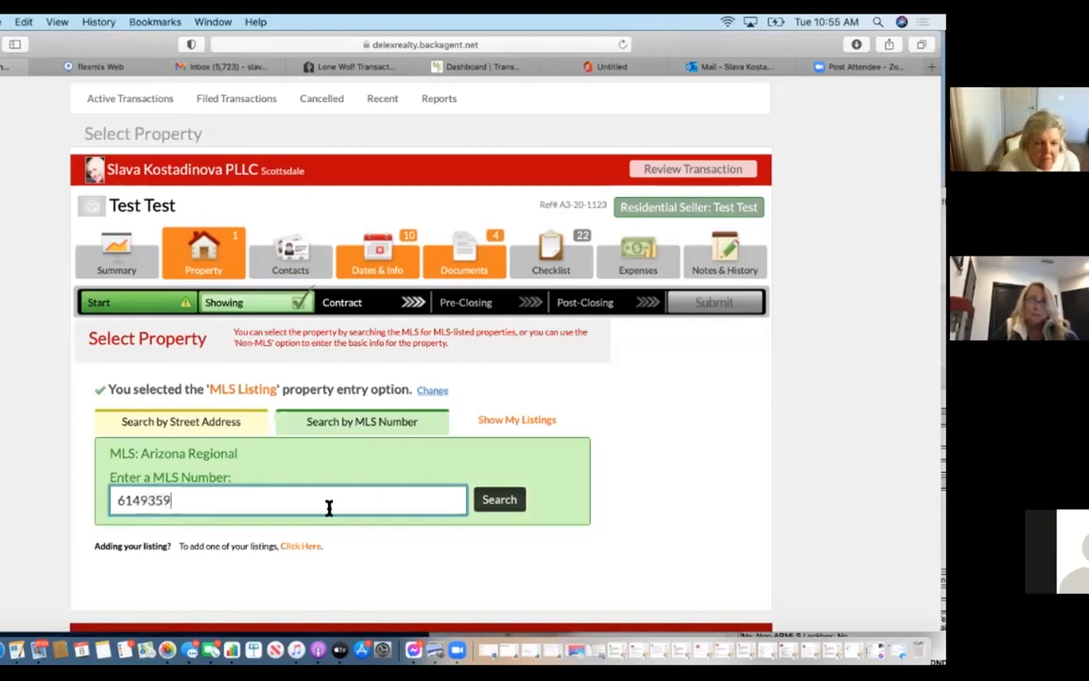
left_click(507, 504)
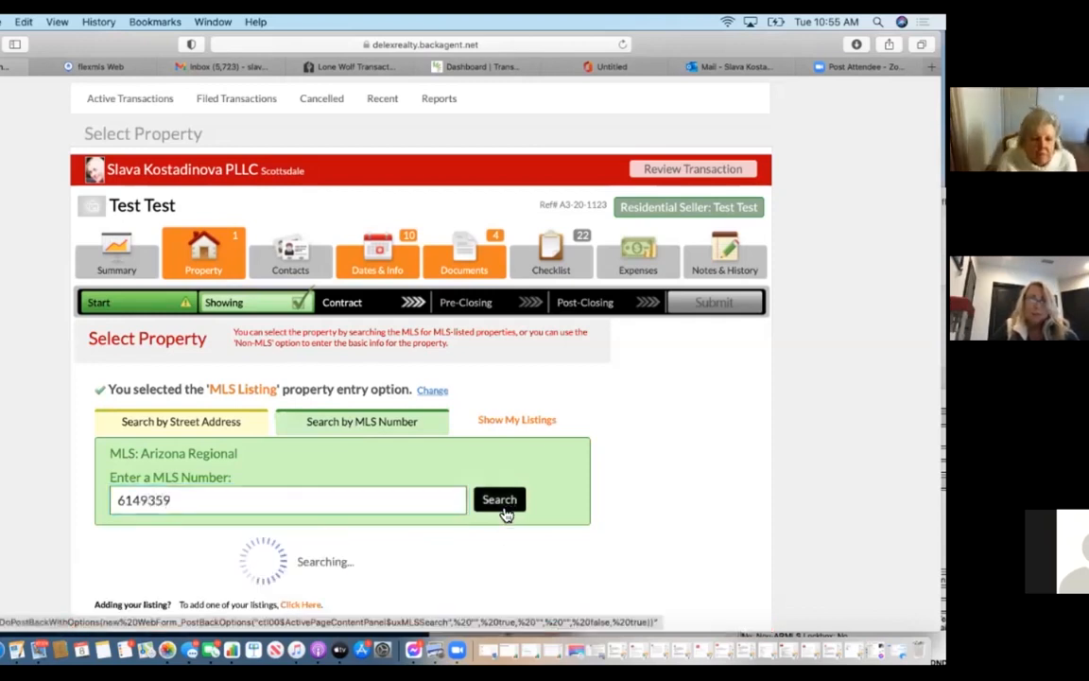
scroll(507, 513, "down", 3)
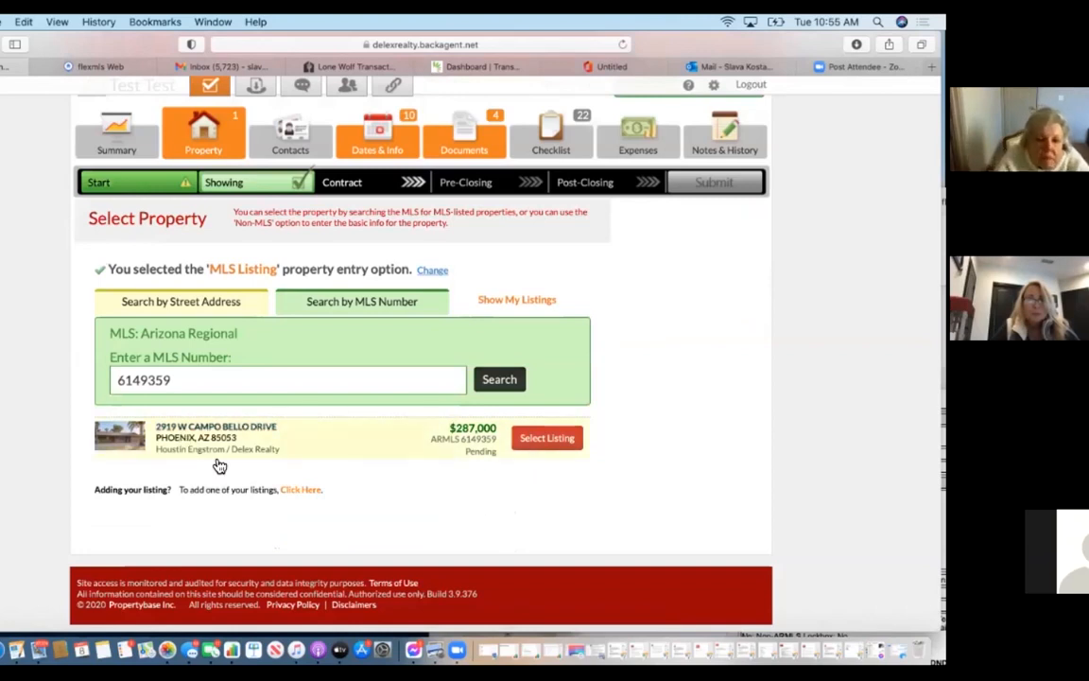
left_click(567, 444)
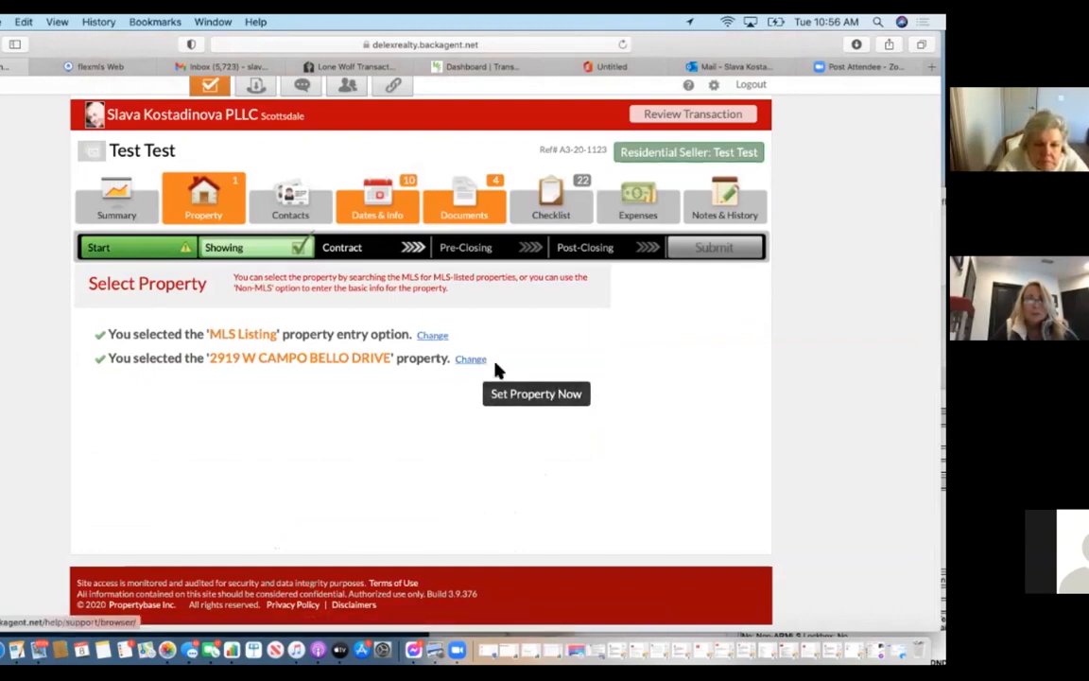
left_click(535, 397)
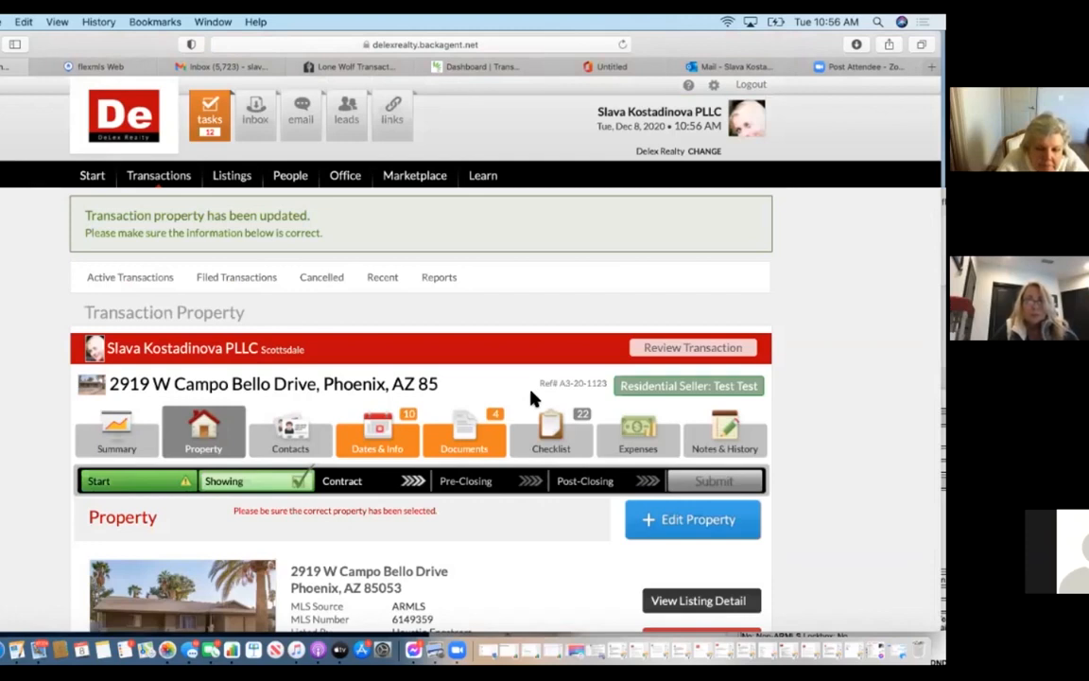
Review the property details: $287,000 residential, 3 beds, 1,754 sq ft, built 1974.
scroll(477, 627, "down", 5)
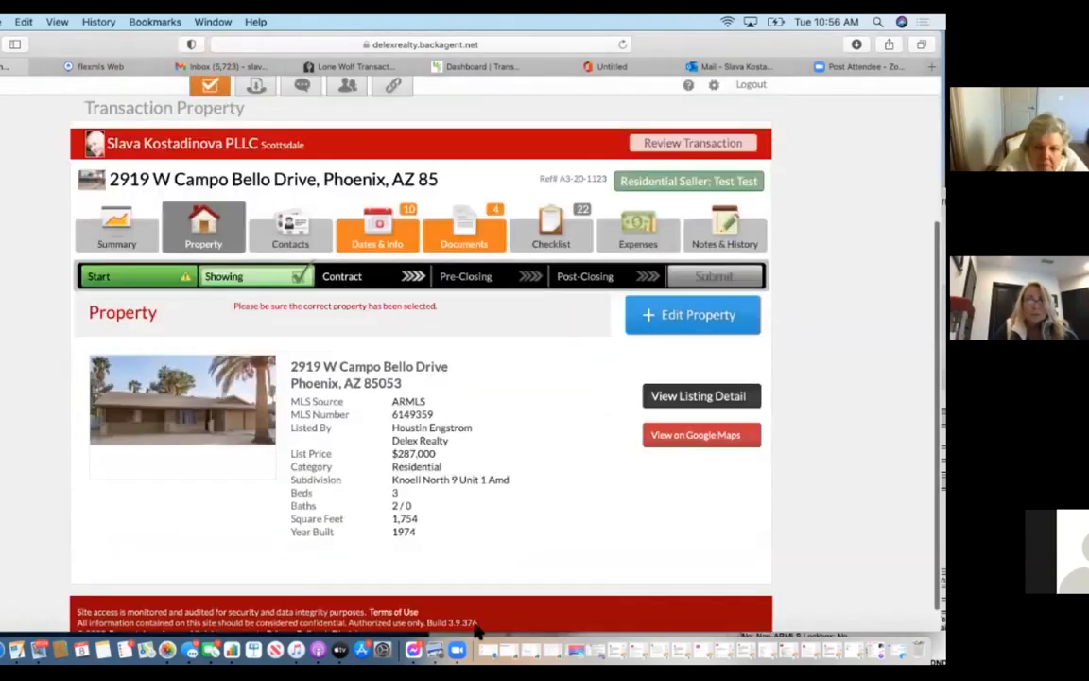
scroll(477, 629, "down", 1)
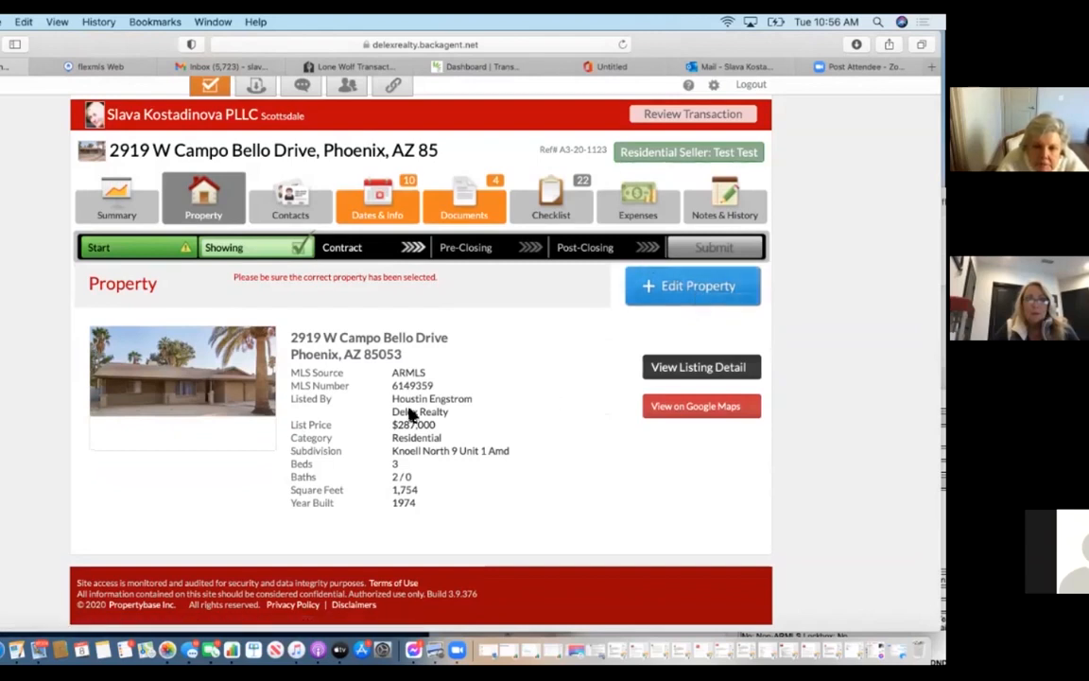
Go to the transaction's Contacts, look over the contact roles, and start adding a contact.
left_click(291, 201)
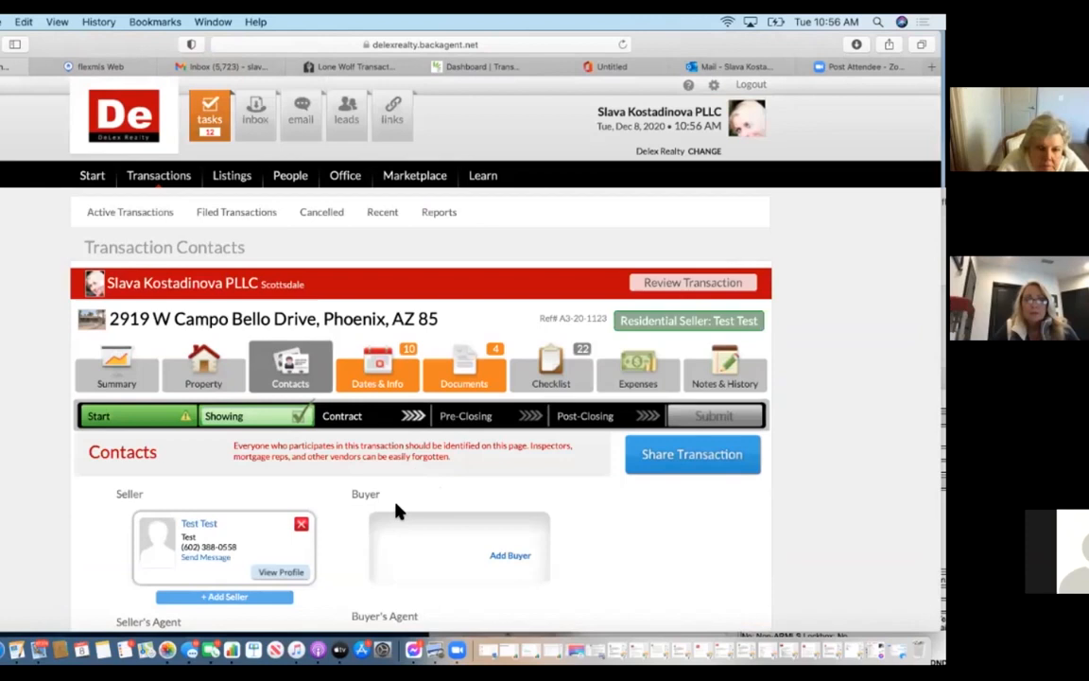
scroll(397, 511, "down", 4)
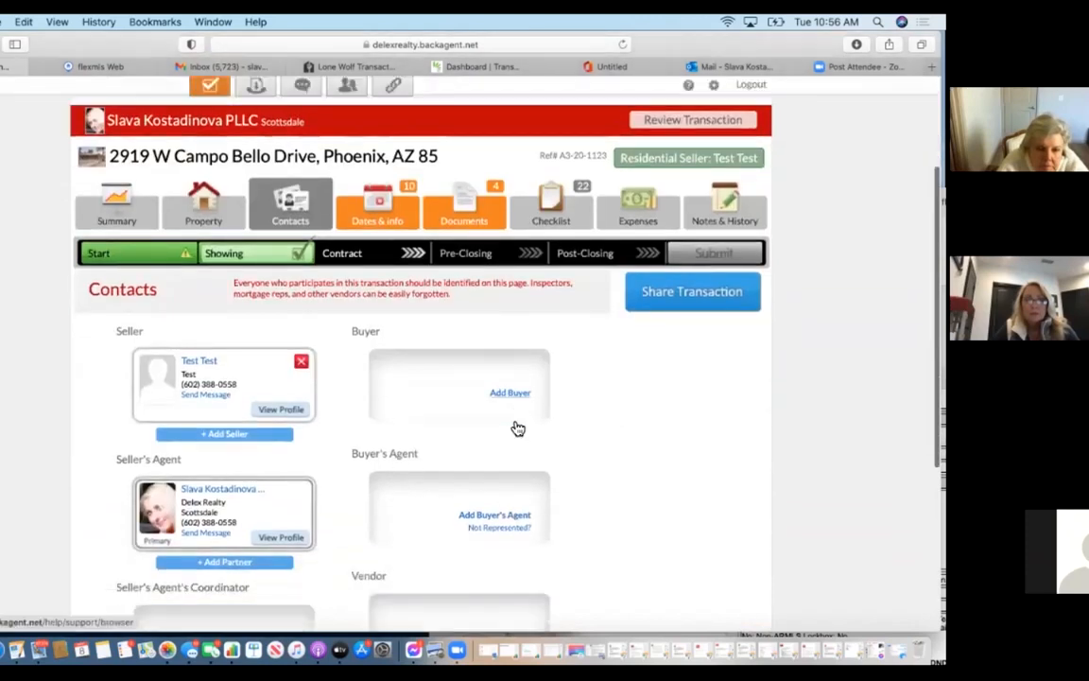
scroll(518, 428, "down", 3)
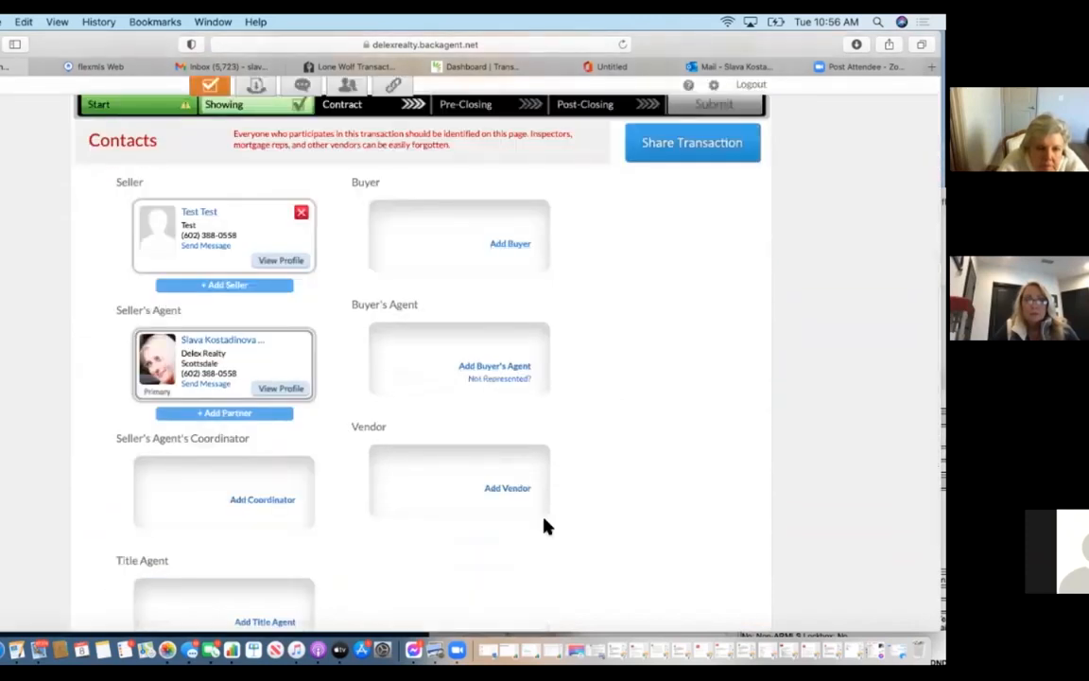
scroll(284, 540, "down", 3)
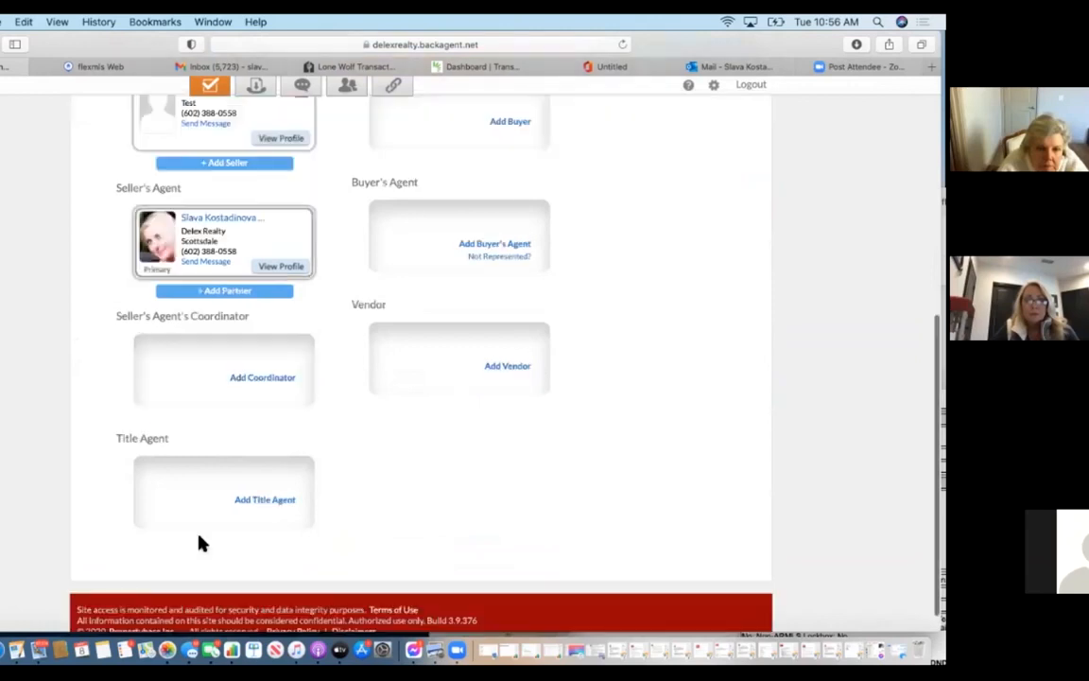
scroll(374, 490, "up", 3)
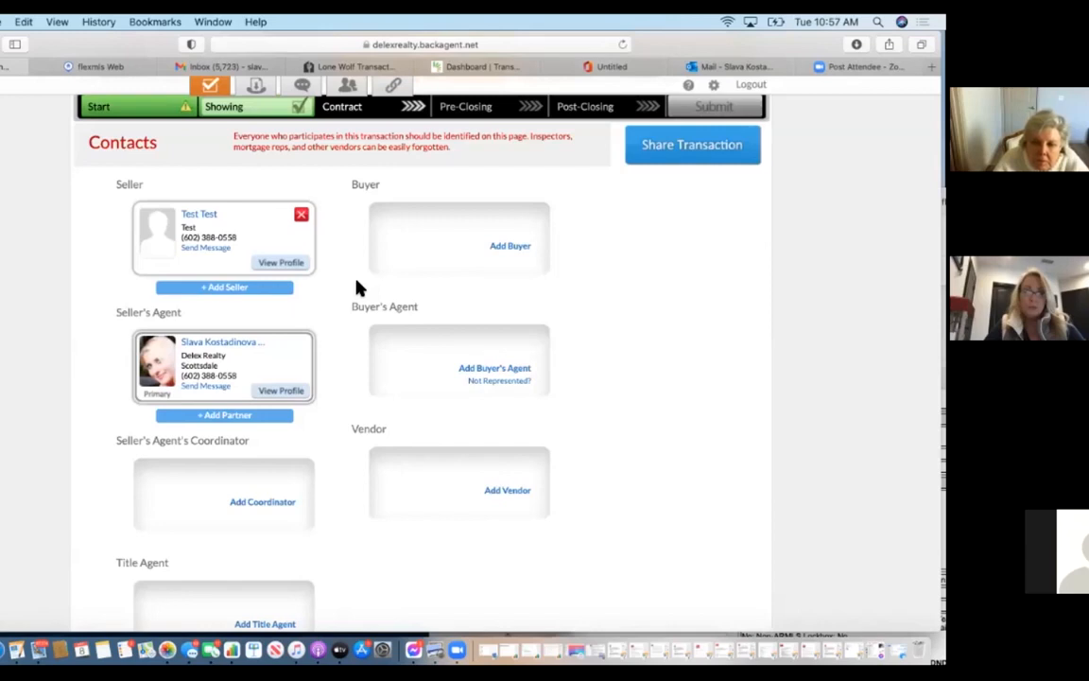
left_click(246, 289)
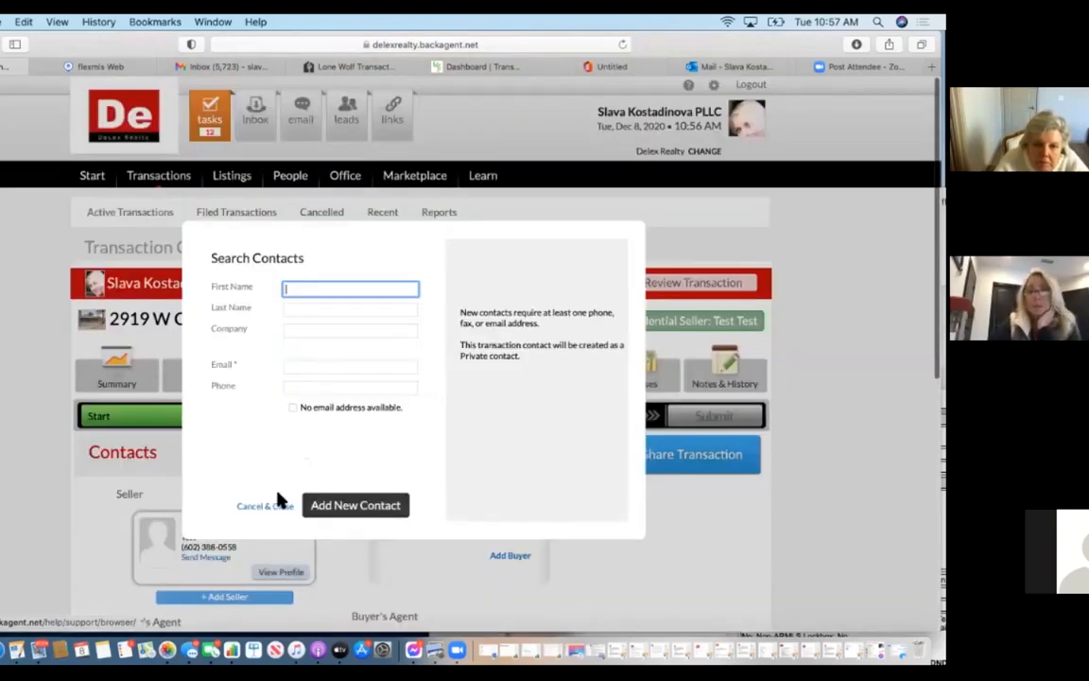
Close the Search Contacts dialog without adding anyone.
left_click(268, 506)
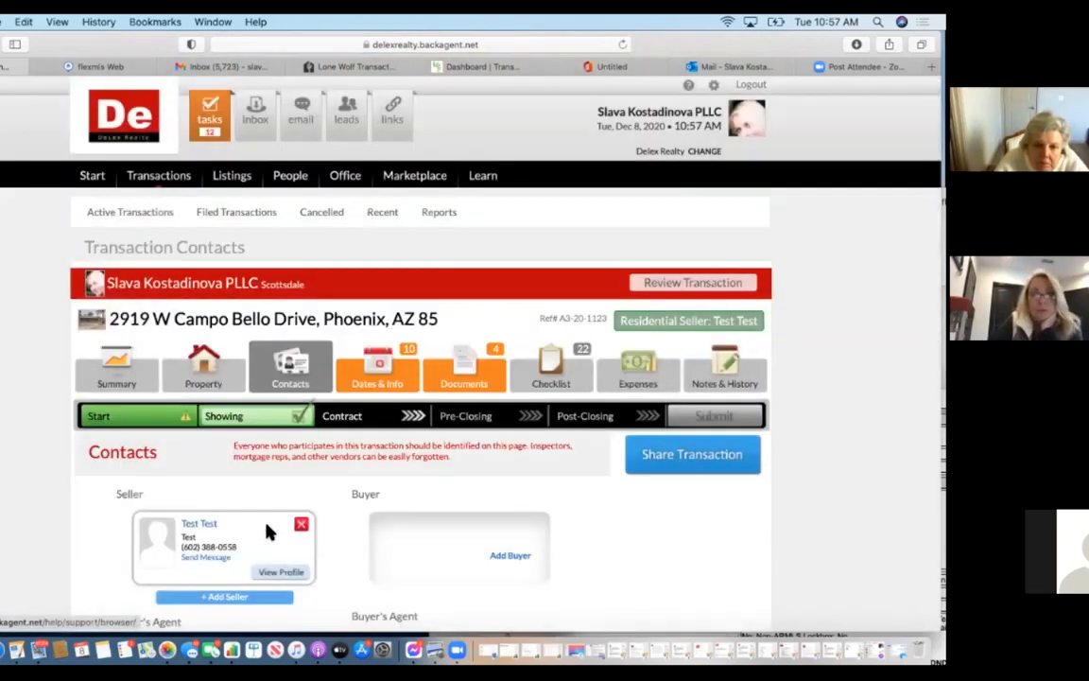
scroll(237, 466, "down", 5)
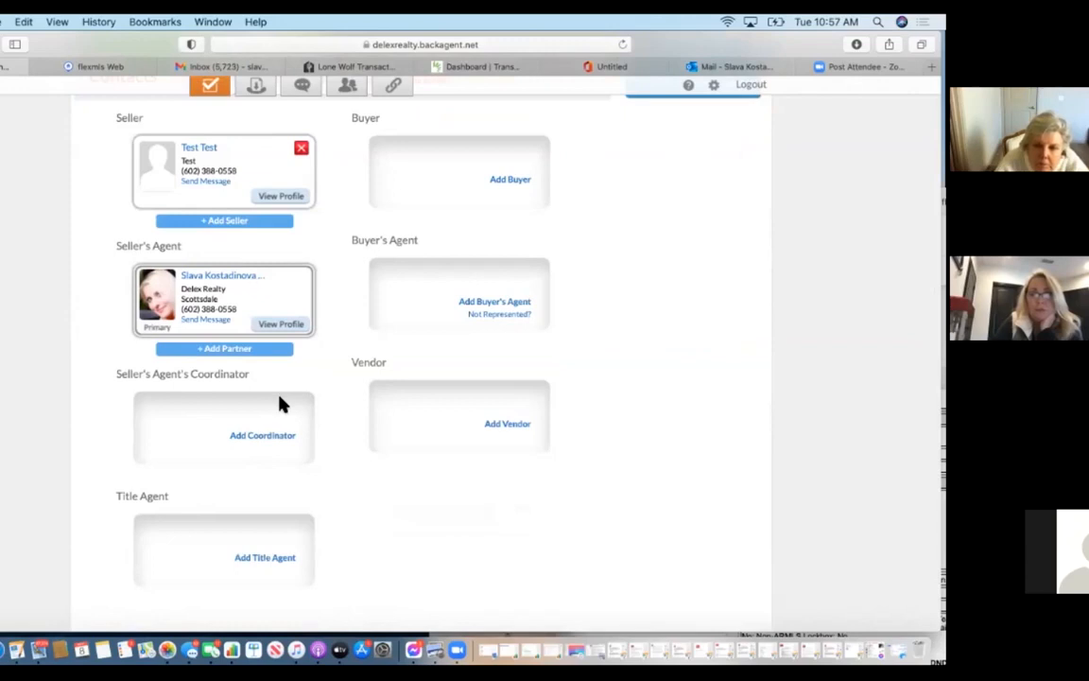
scroll(280, 405, "up", 5)
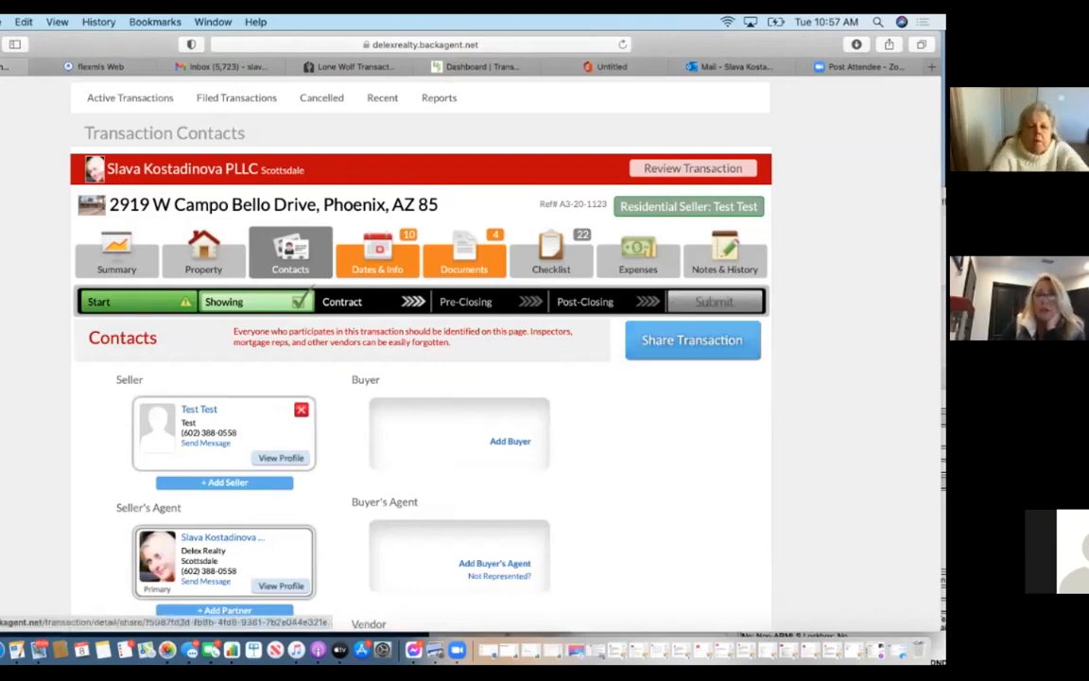
scroll(454, 445, "down", 3)
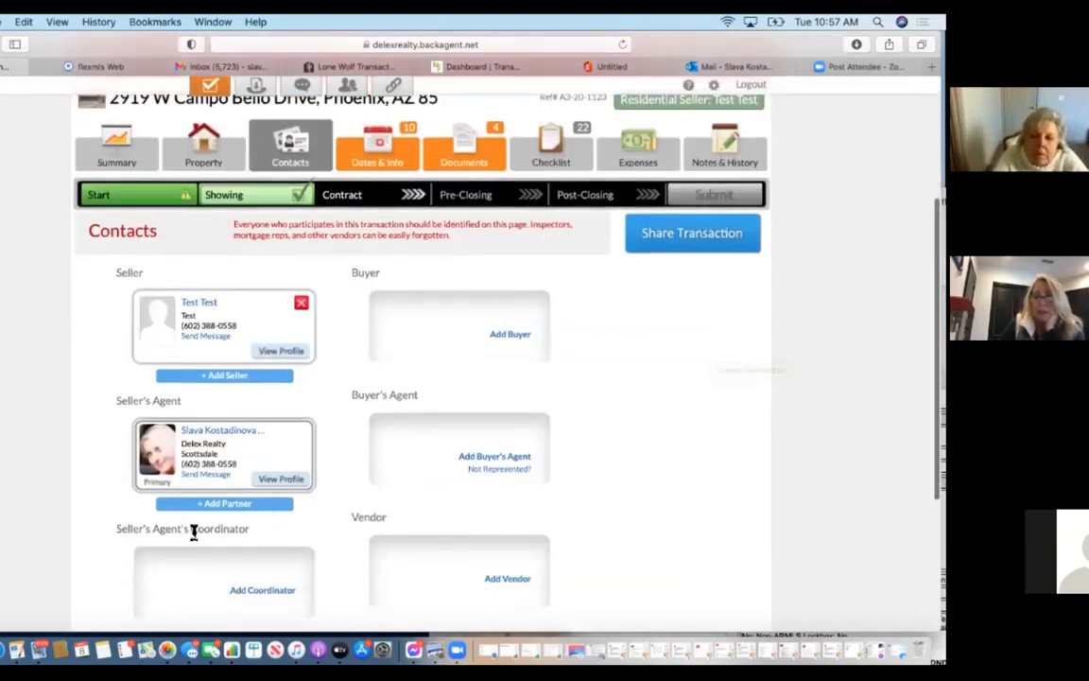
Add the DeLex Realty LLC agent, found by first name, as a partner and open sharing.
left_click(224, 504)
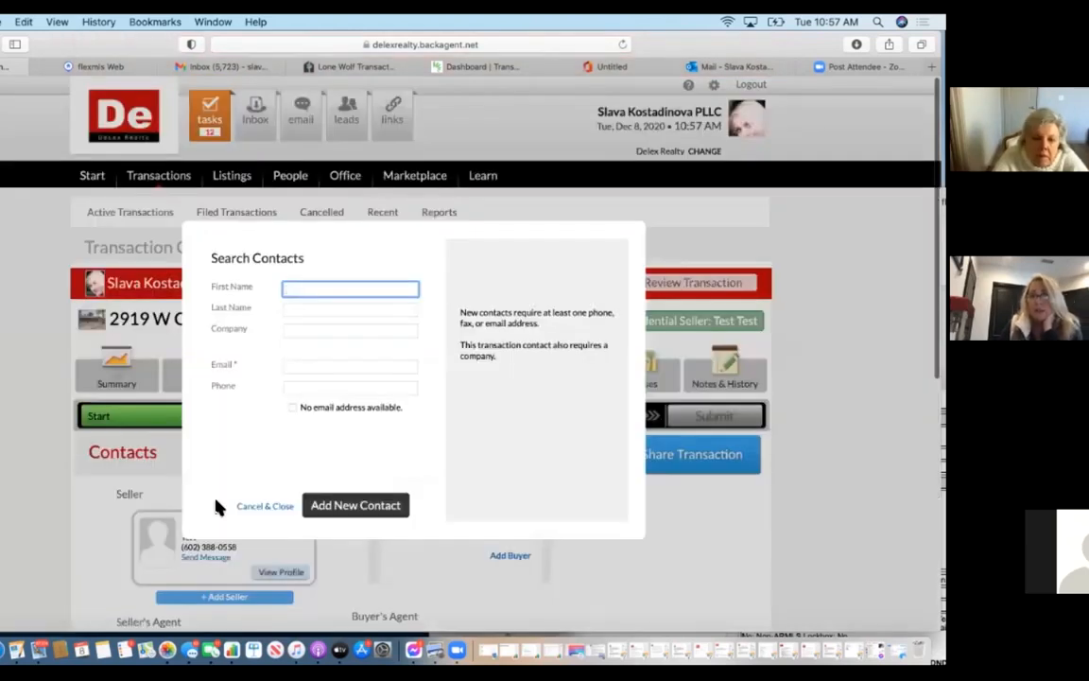
type("staci")
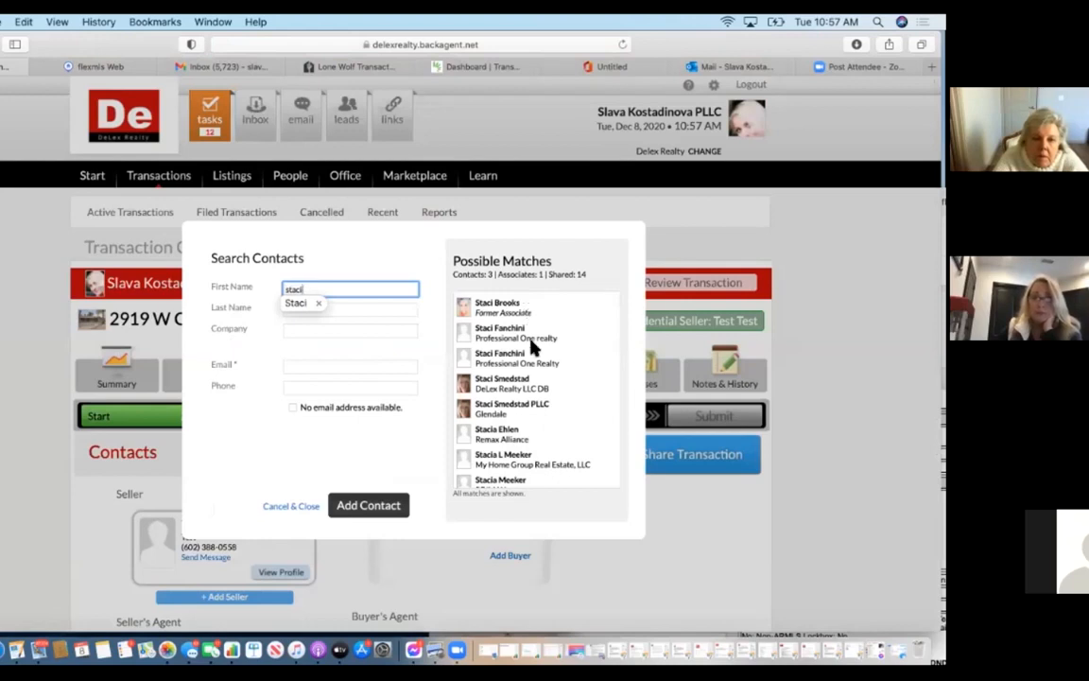
left_click(536, 387)
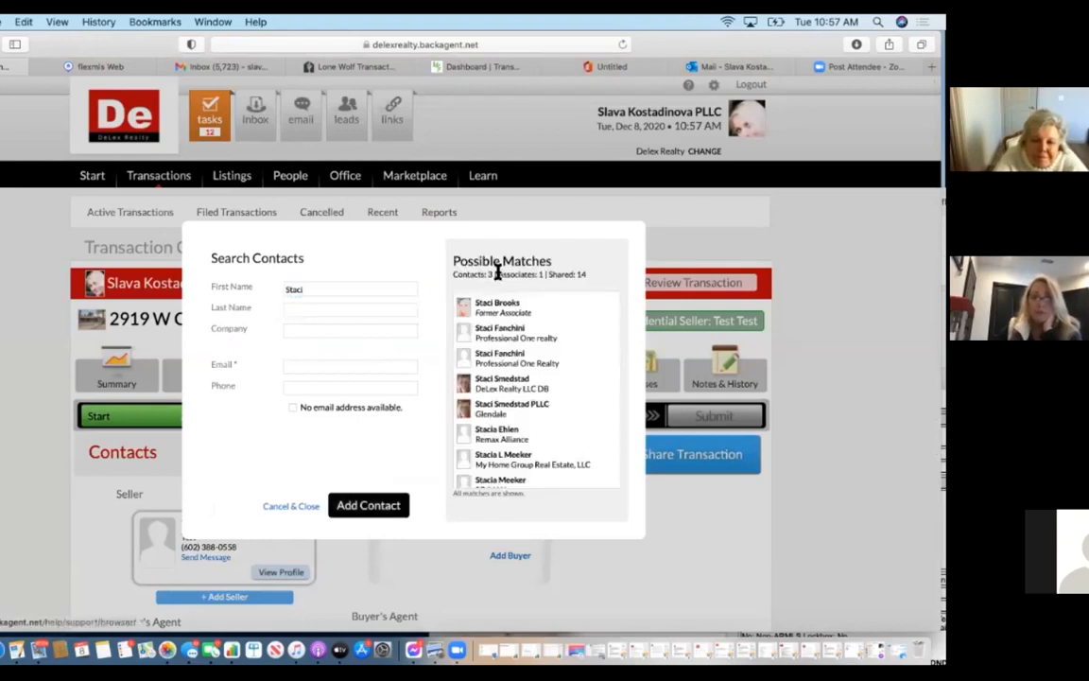
left_click(515, 387)
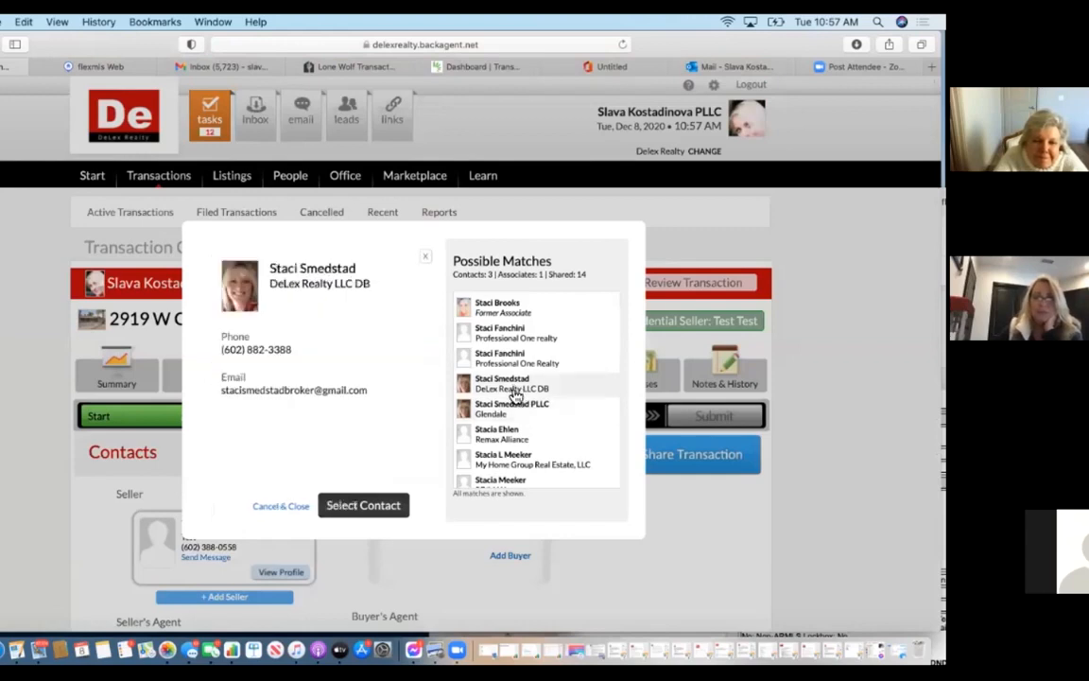
left_click(384, 508)
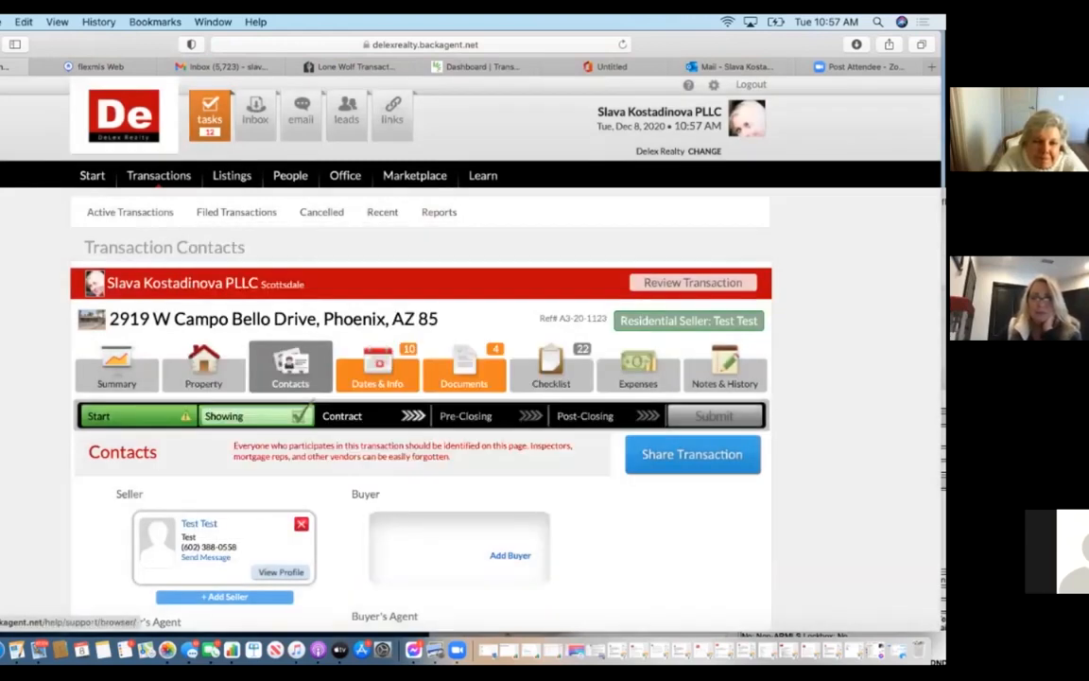
left_click(693, 454)
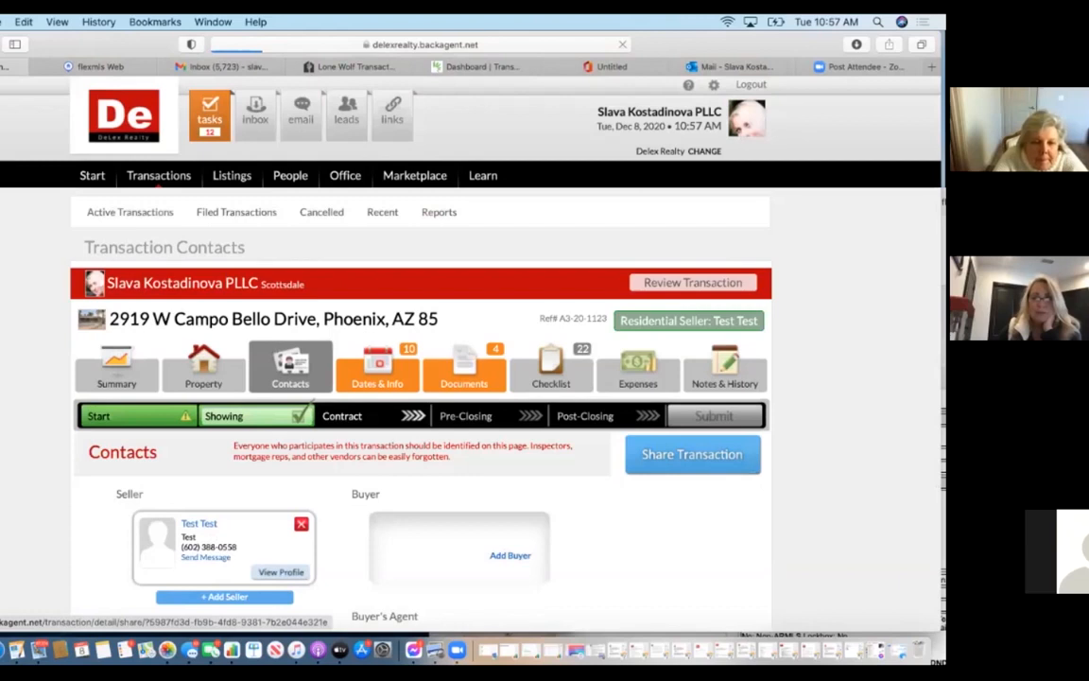
scroll(400, 304, "down", 5)
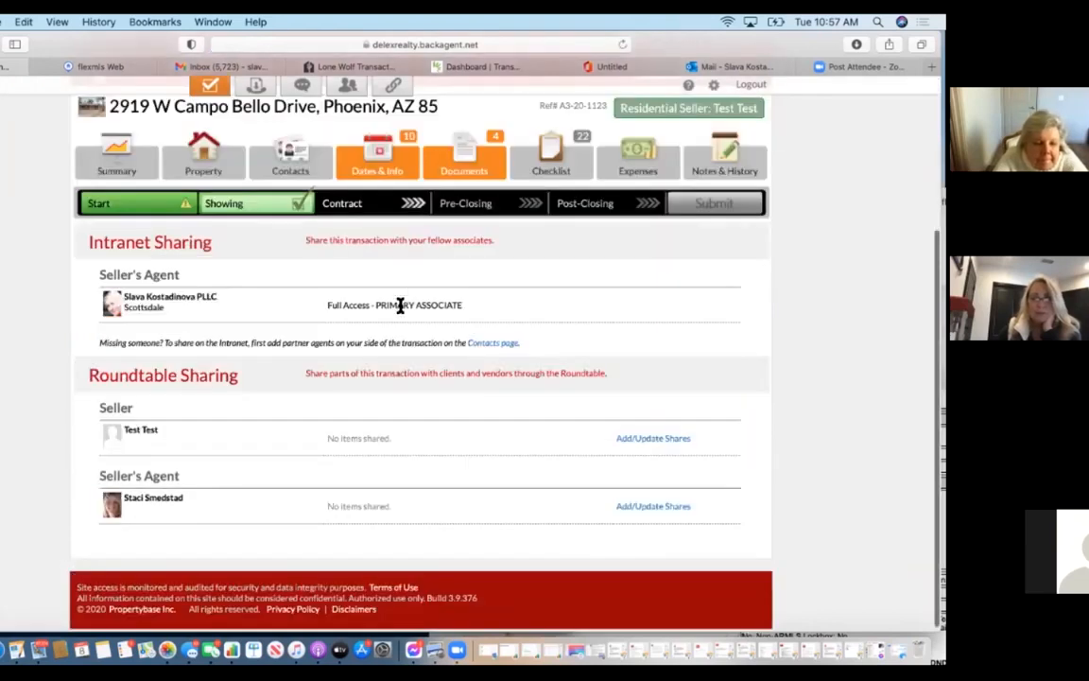
left_click(661, 507)
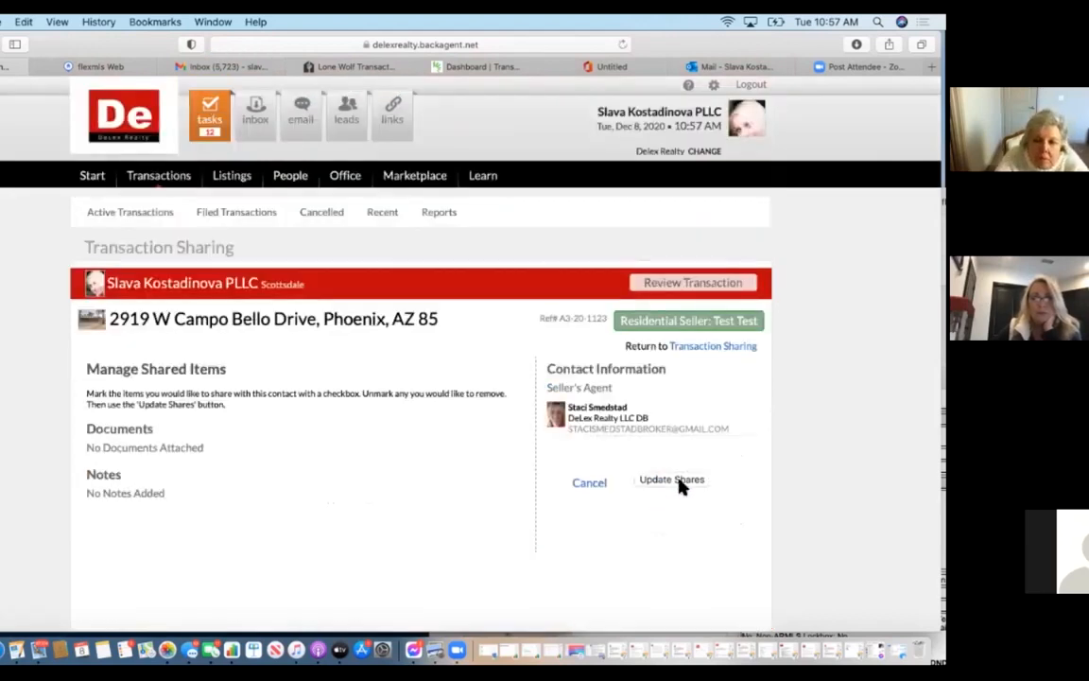
left_click(680, 480)
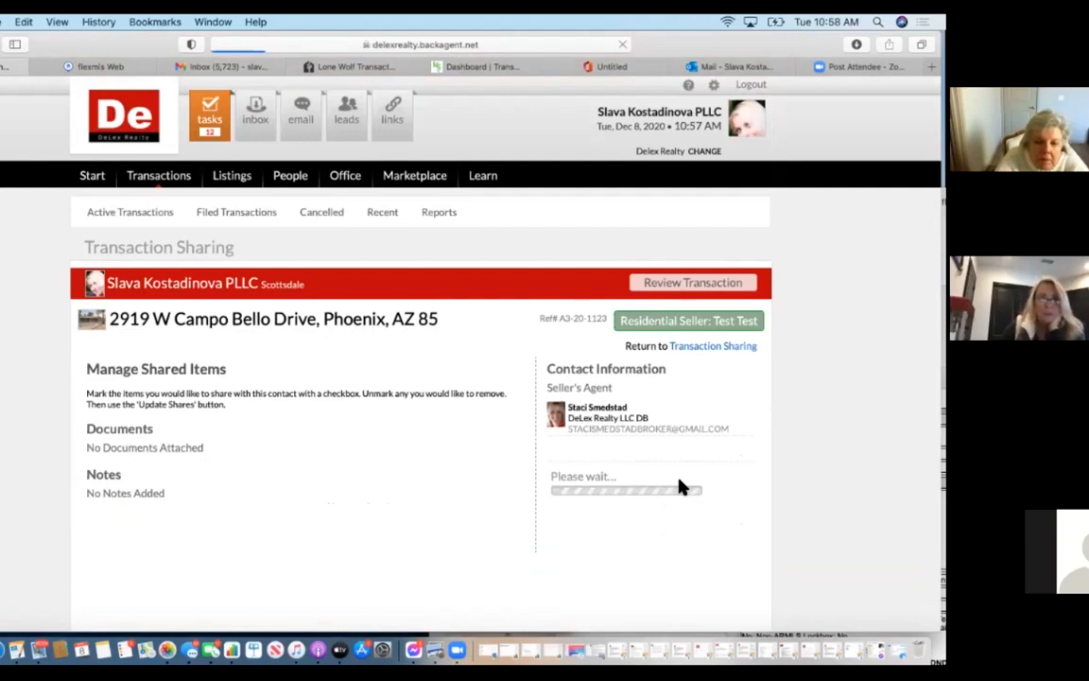
scroll(486, 617, "down", 3)
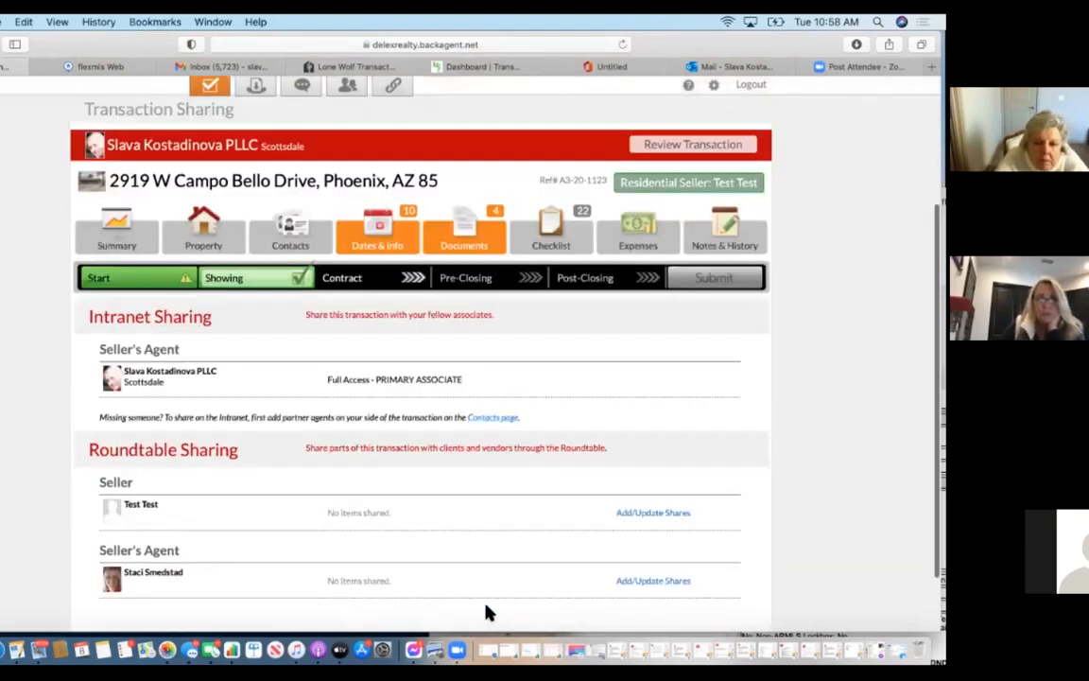
scroll(397, 525, "down", 2)
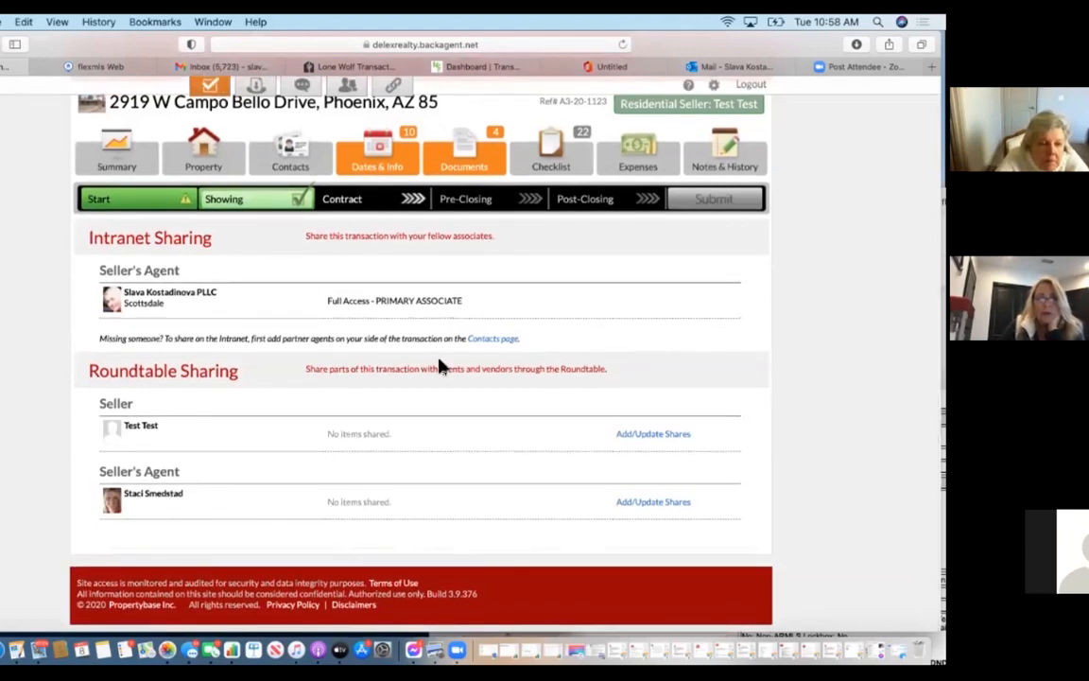
left_click(508, 339)
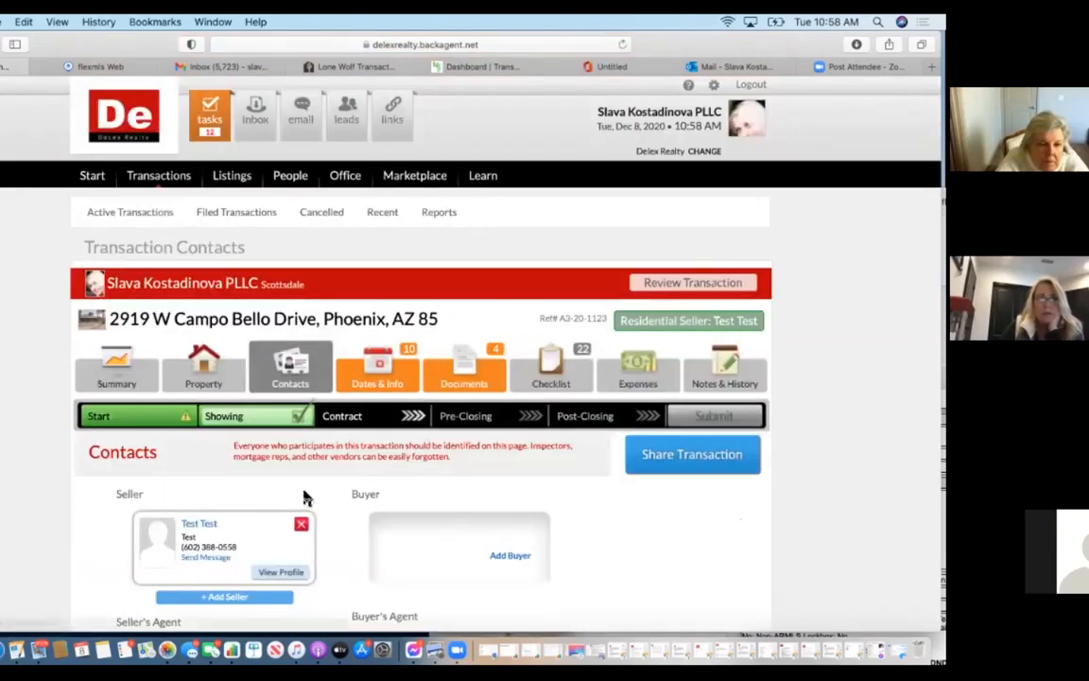
scroll(307, 499, "down", 5)
scroll(291, 462, "down", 3)
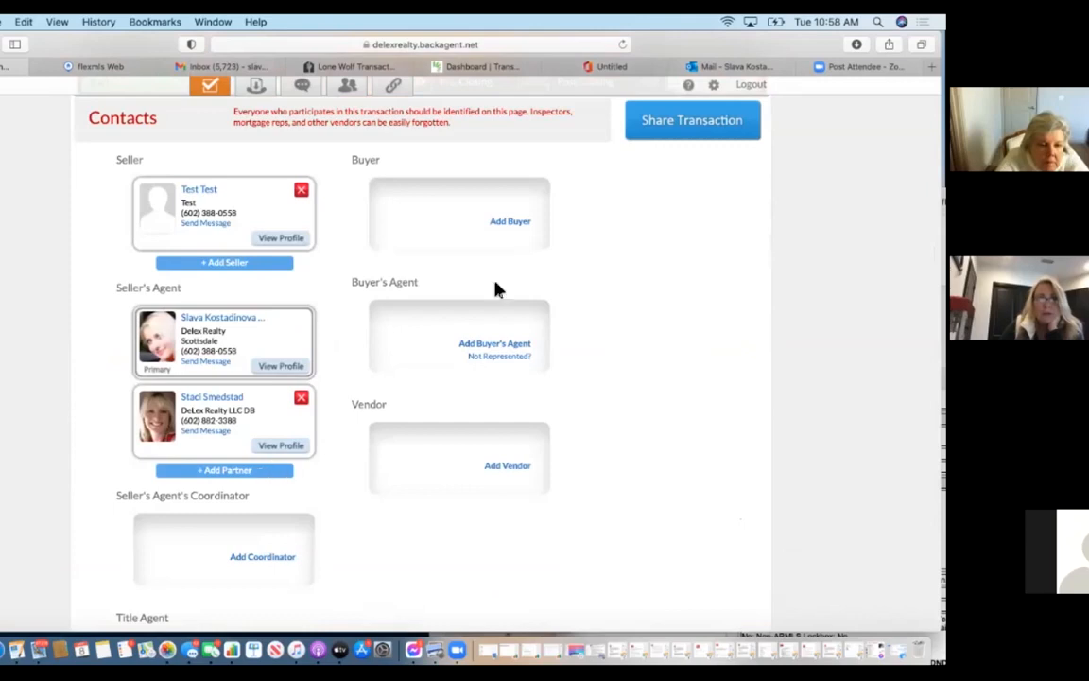
left_click(687, 139)
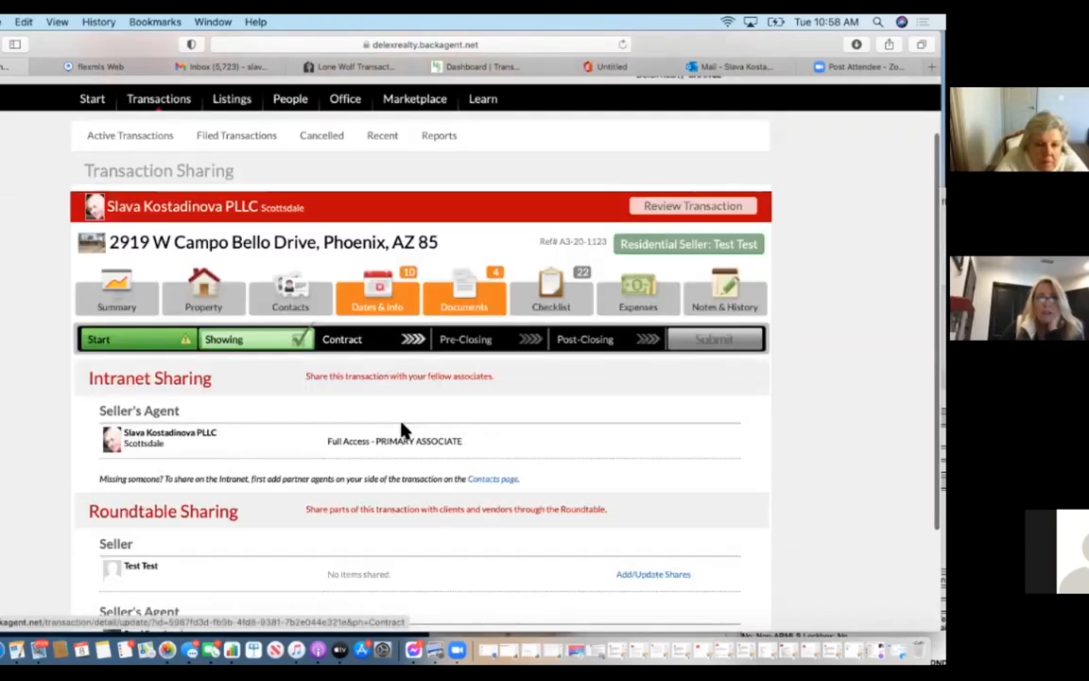
scroll(401, 430, "down", 3)
scroll(400, 431, "down", 2)
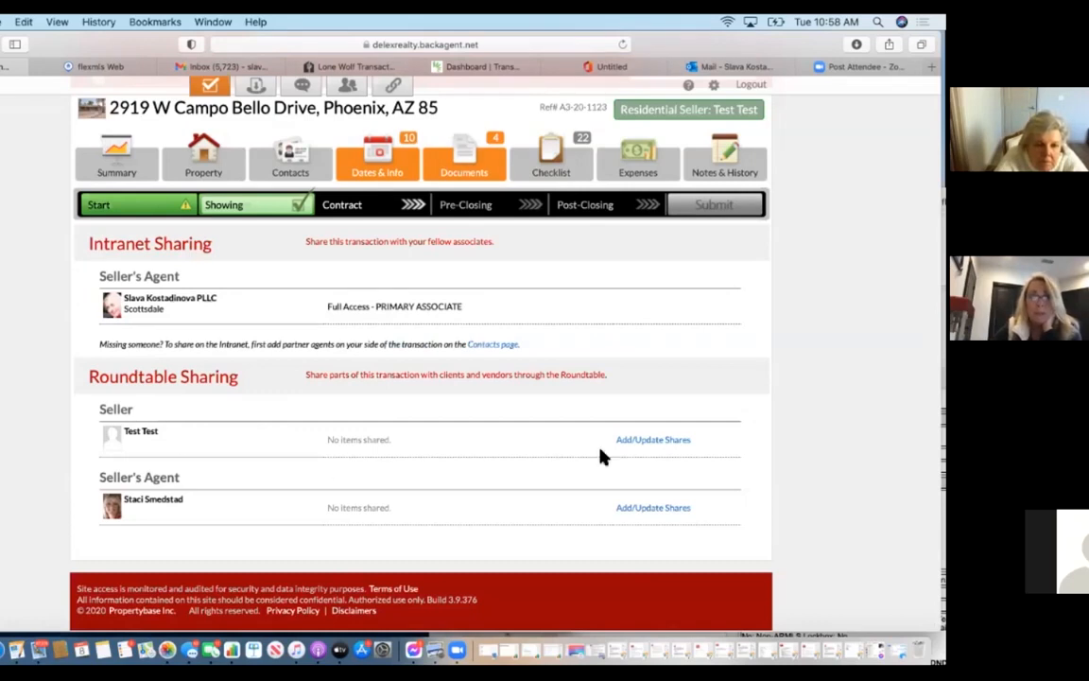
In Dates & Info, record the listing agreement effective date as 12/8/2020.
left_click(397, 140)
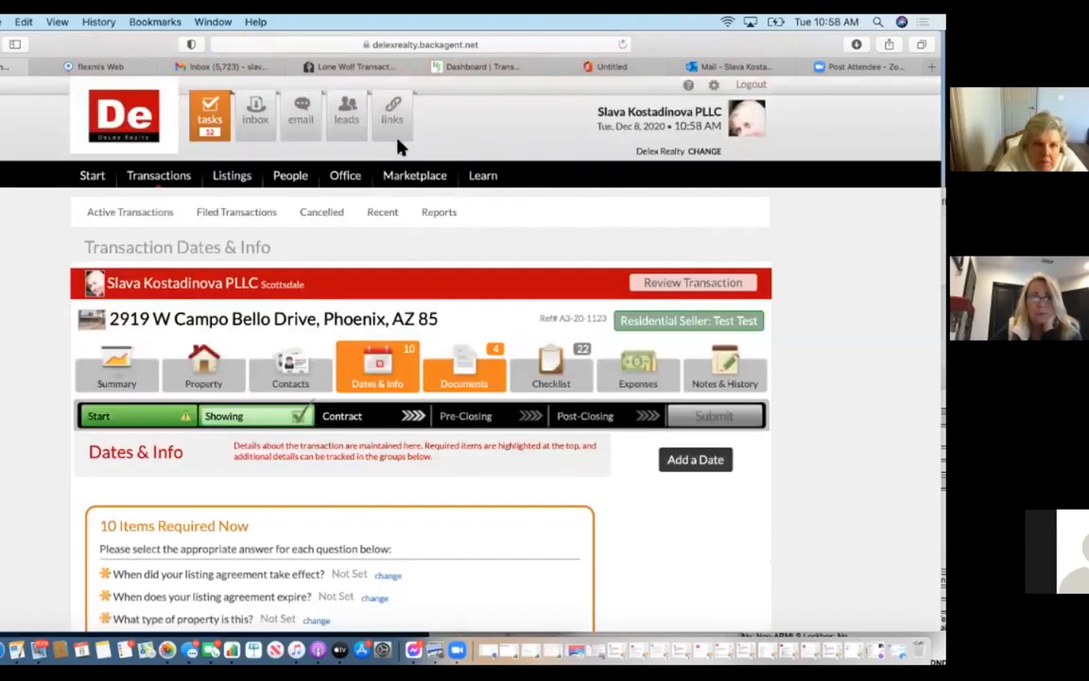
scroll(399, 144, "down", 5)
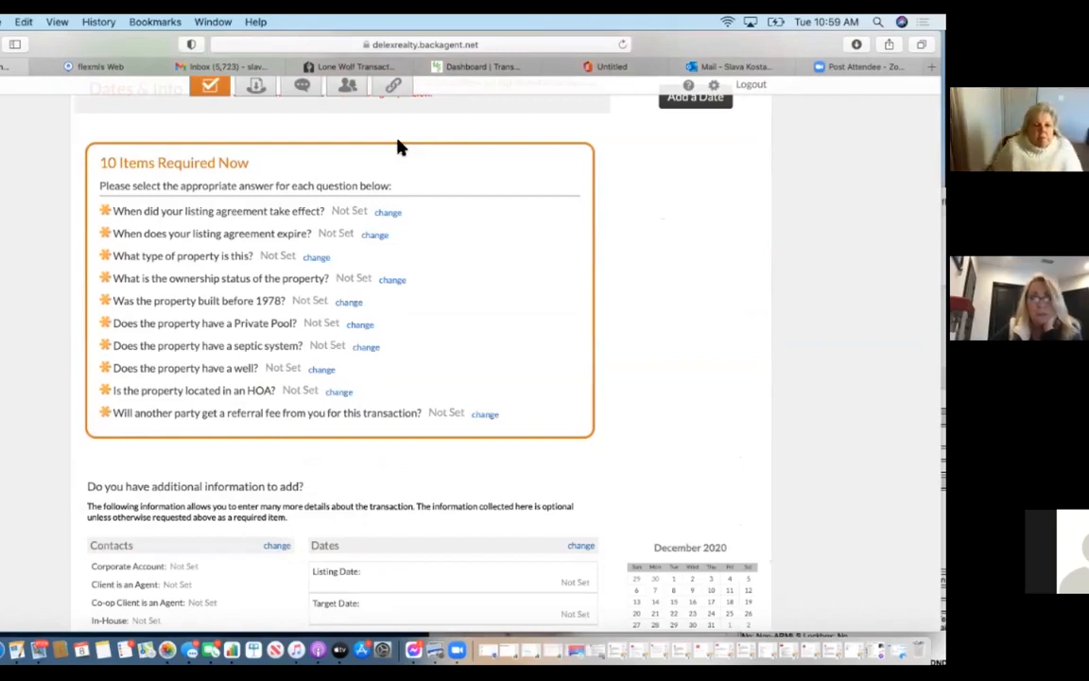
left_click(395, 216)
left_click(161, 298)
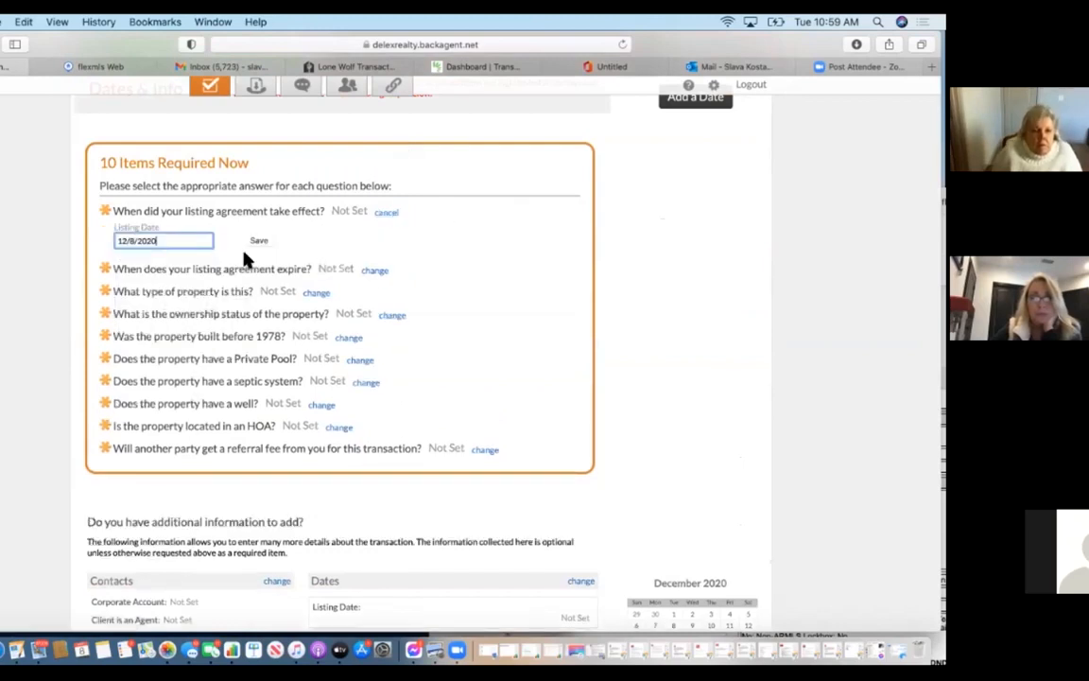
left_click(257, 240)
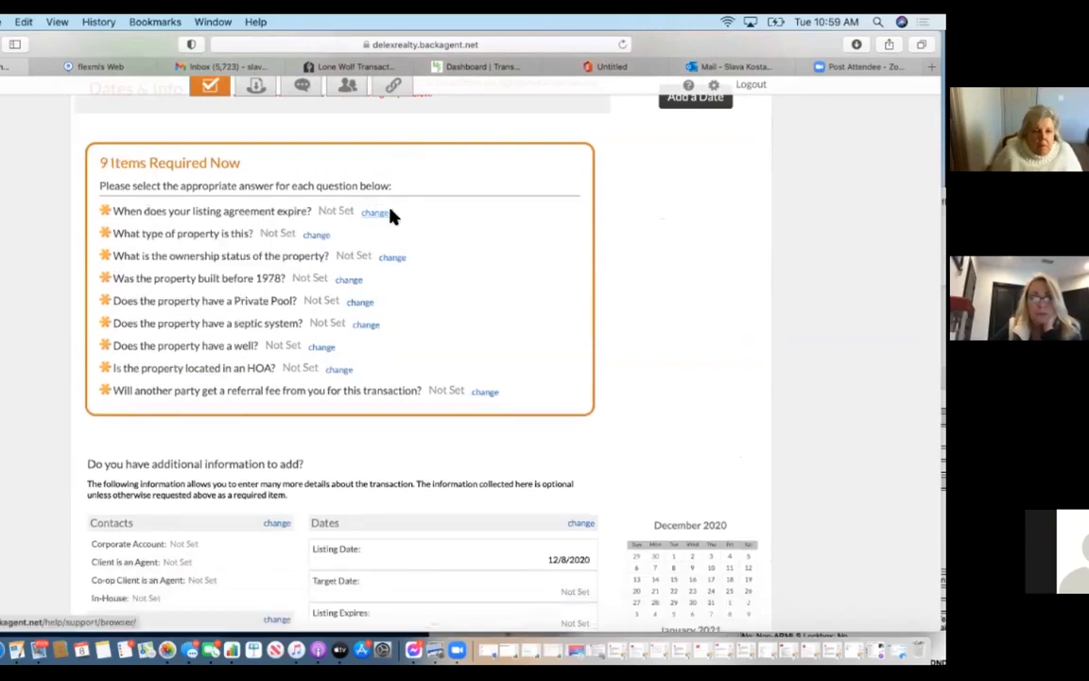
Set the listing expiration to 12/31/2020 and the property type to House.
left_click(378, 214)
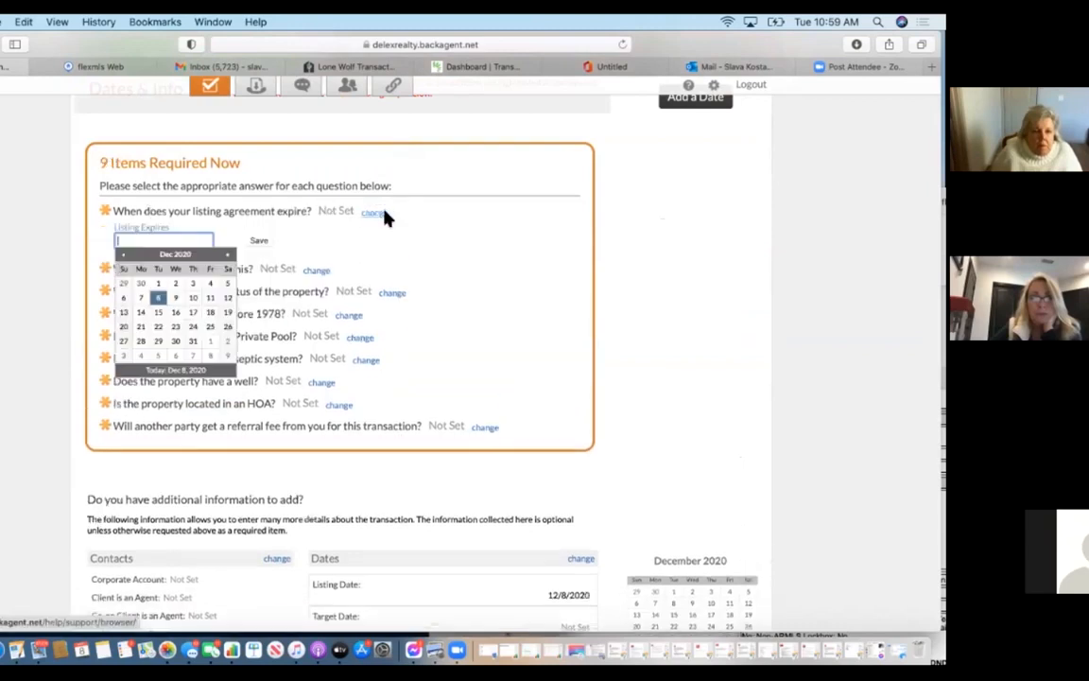
left_click(195, 342)
left_click(261, 242)
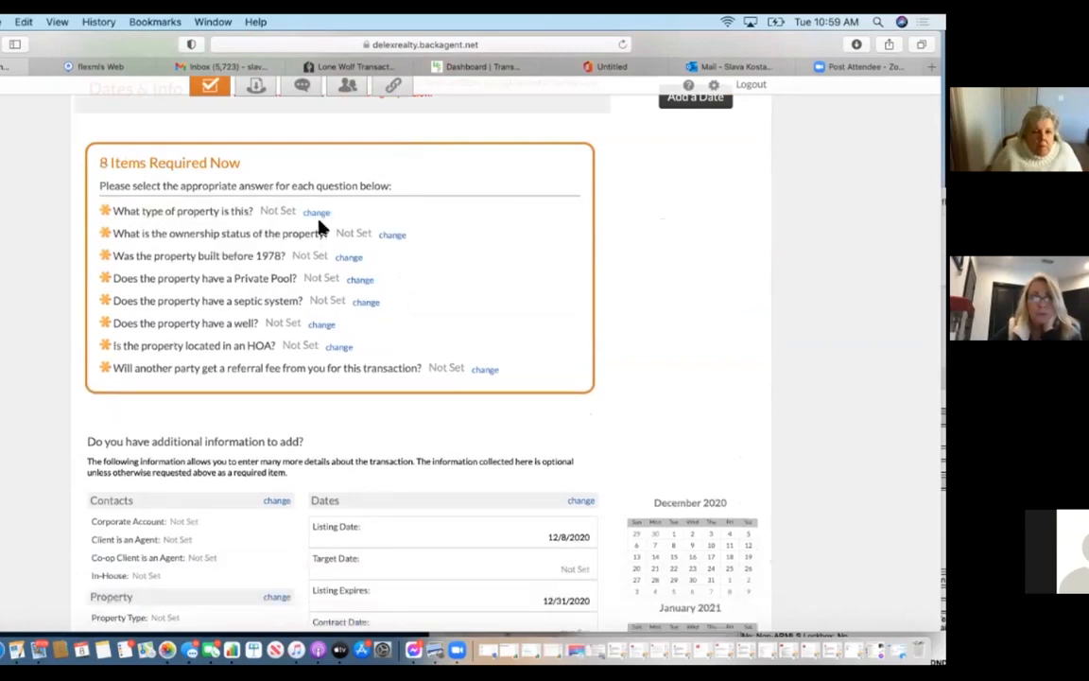
left_click(315, 213)
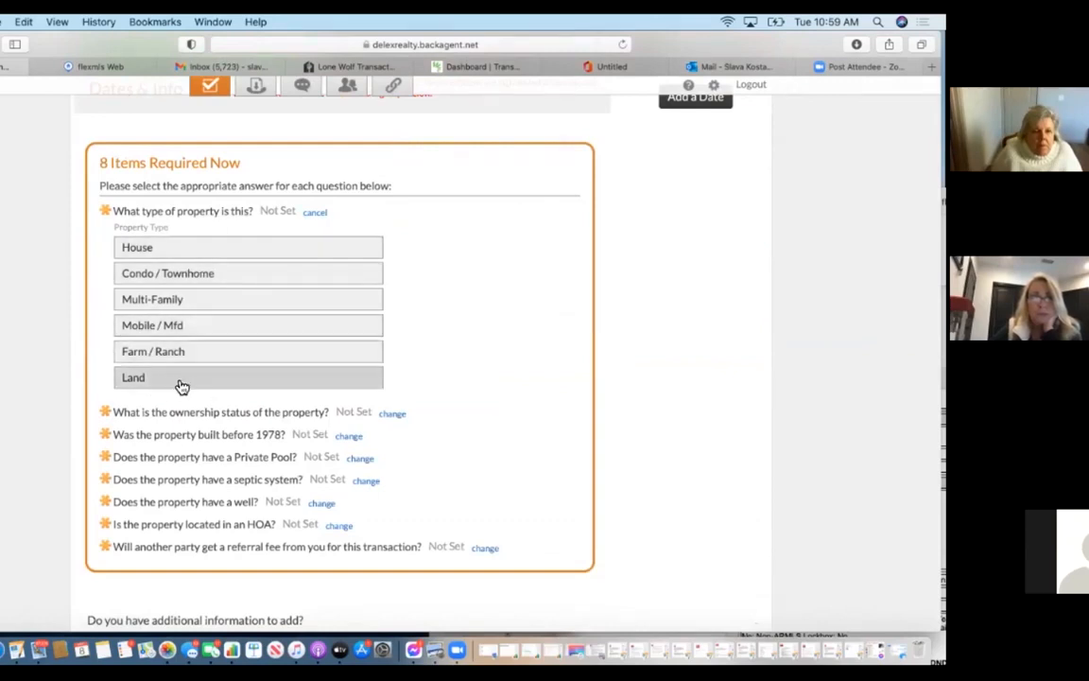
left_click(218, 248)
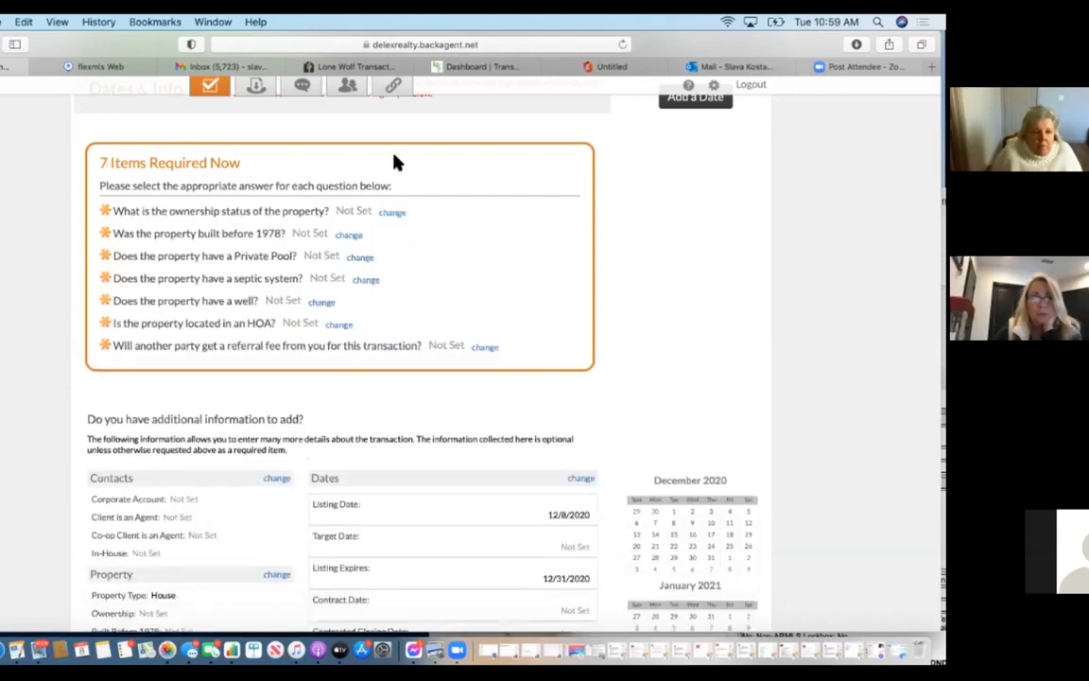
Record Conventional / Resale ownership, and No for built before 1978 and Private Pool.
left_click(395, 213)
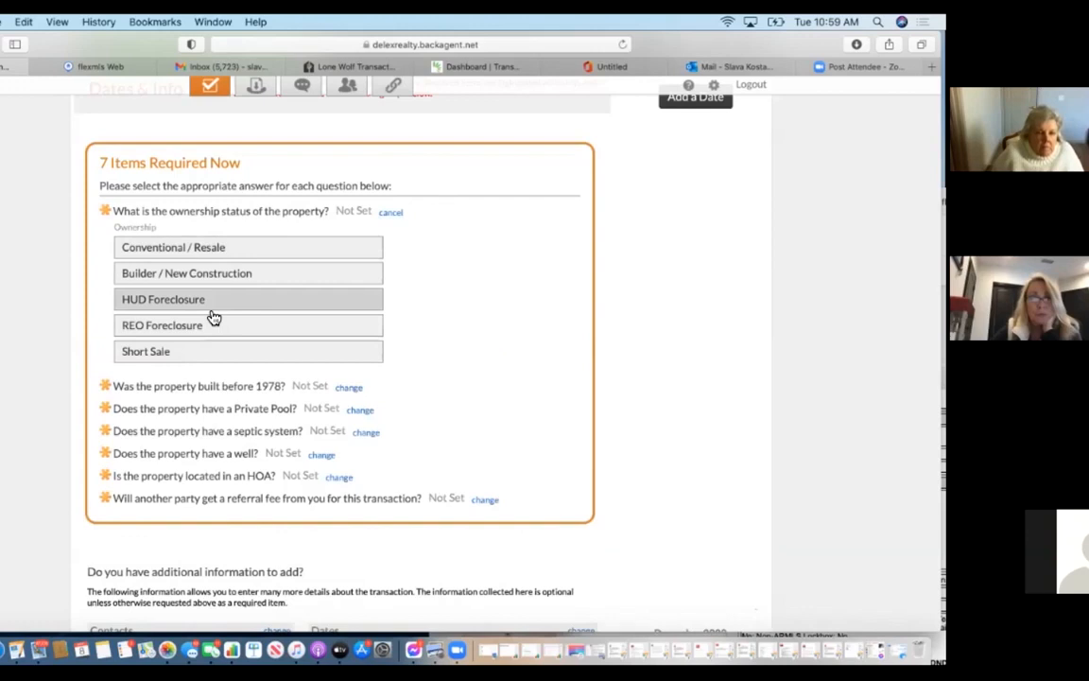
left_click(216, 248)
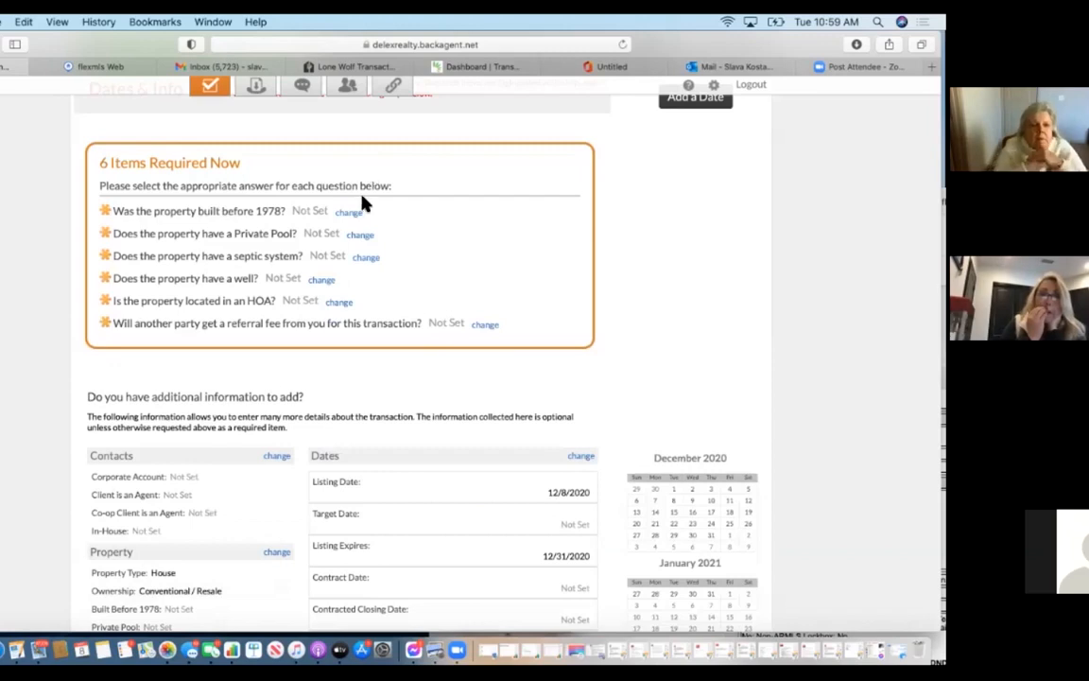
left_click(350, 213)
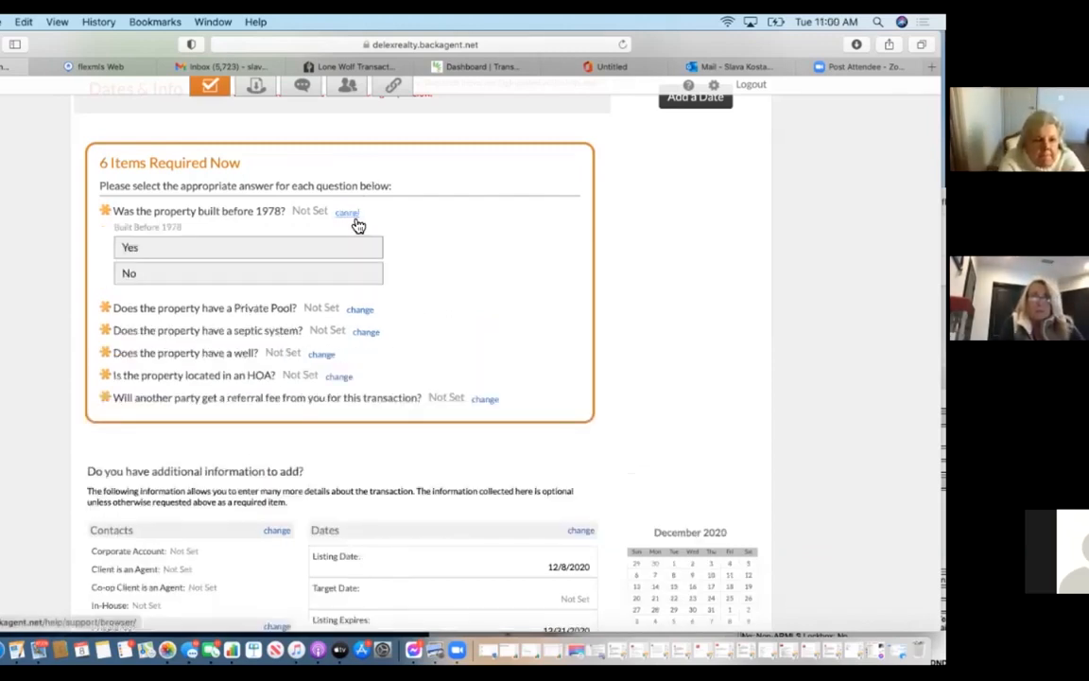
left_click(367, 282)
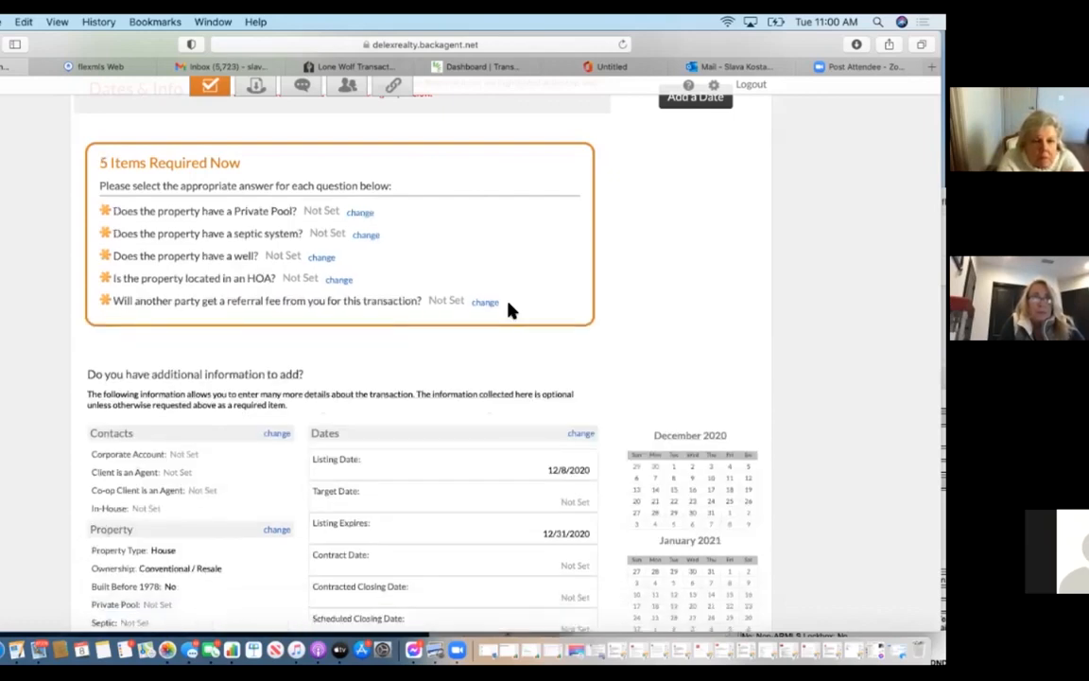
left_click(360, 213)
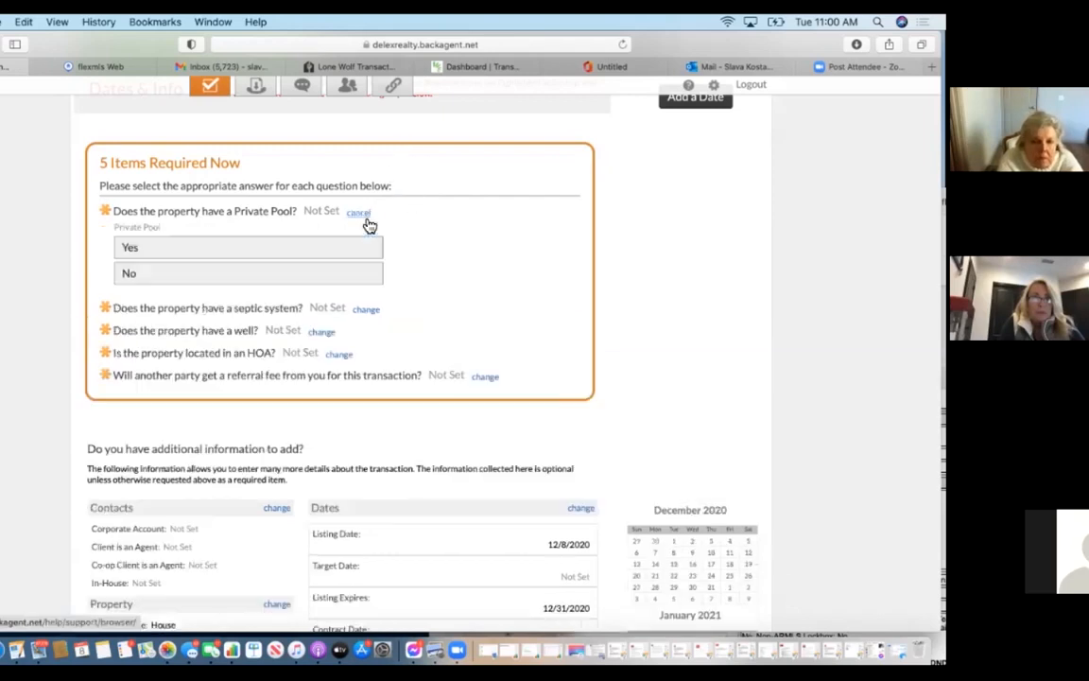
left_click(333, 277)
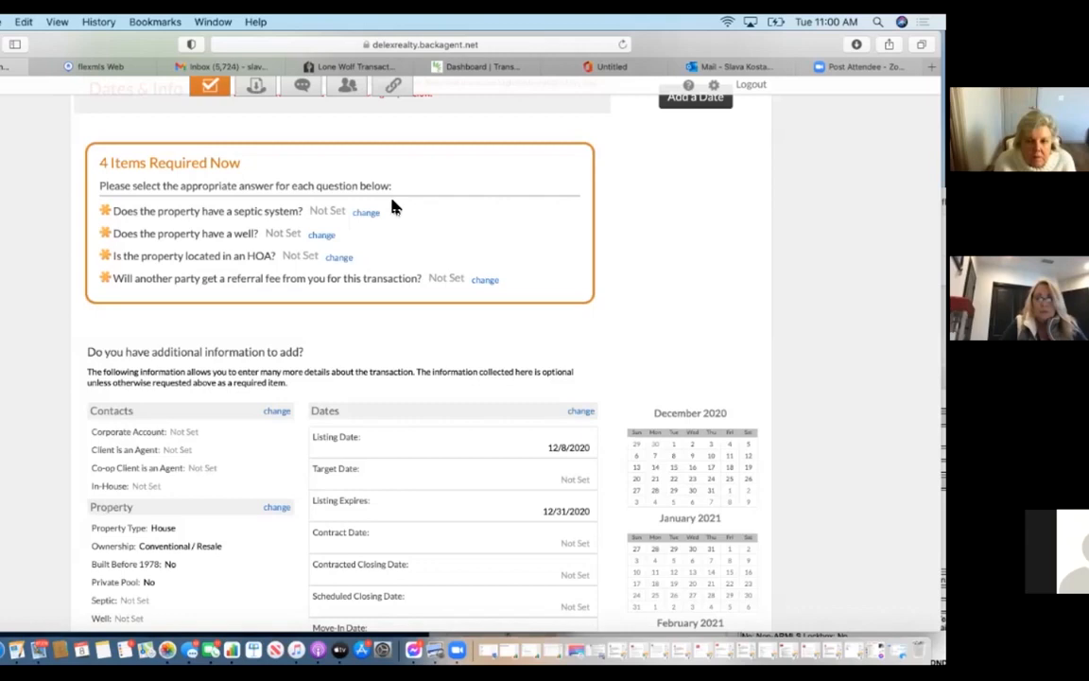
Answer No to the septic, well, HOA and referral-fee questions.
left_click(366, 212)
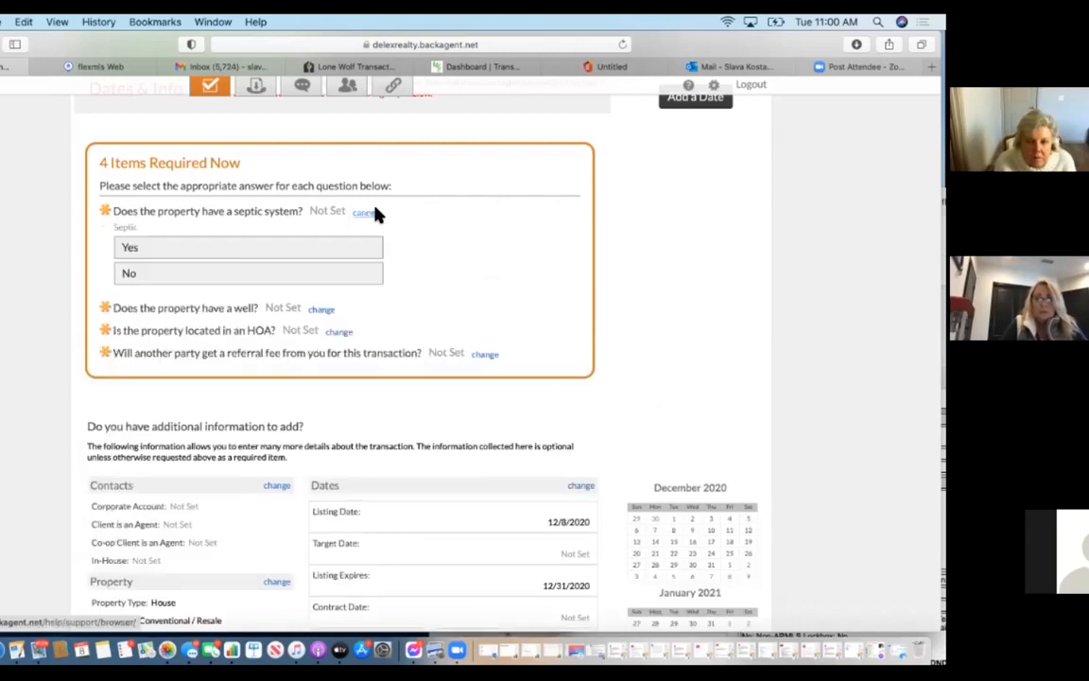
left_click(308, 280)
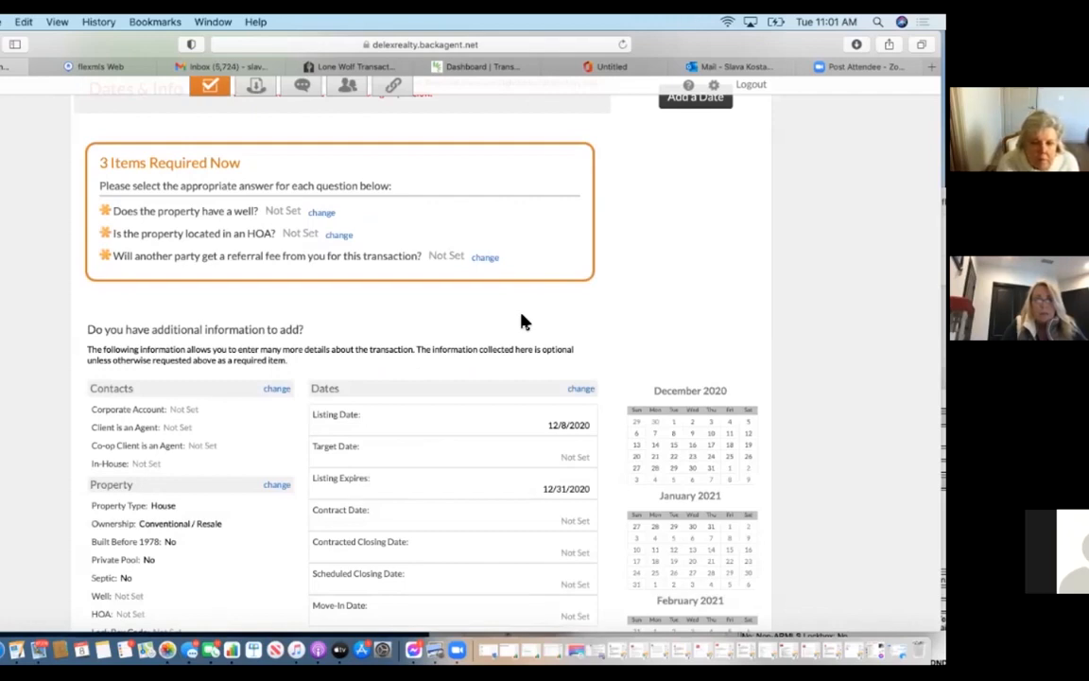
left_click(322, 214)
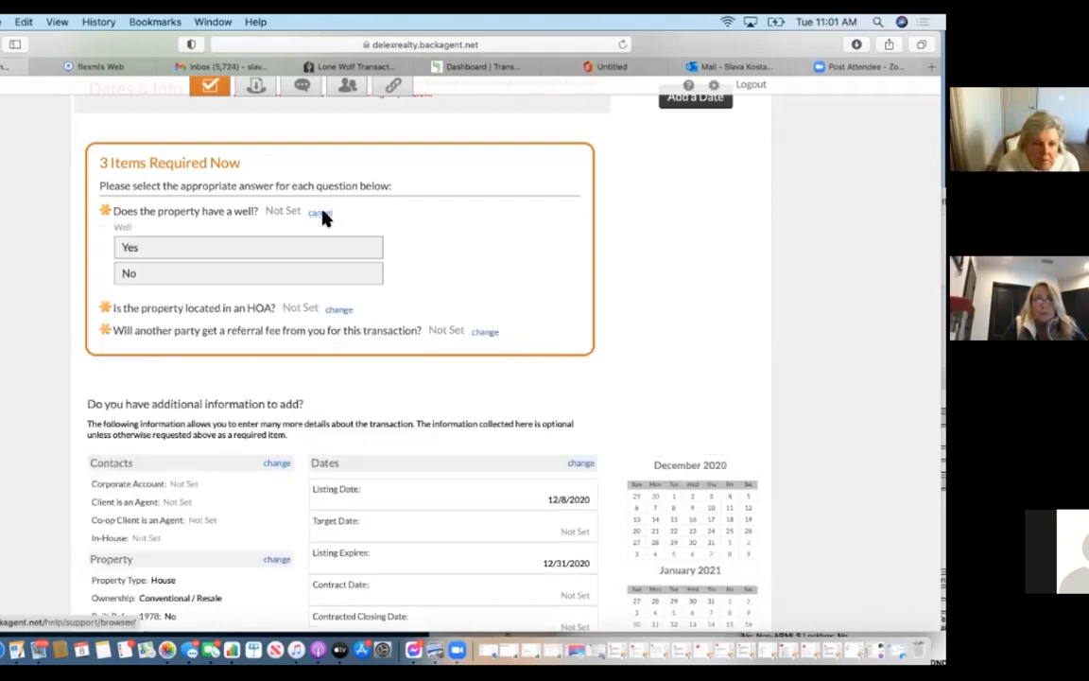
left_click(277, 274)
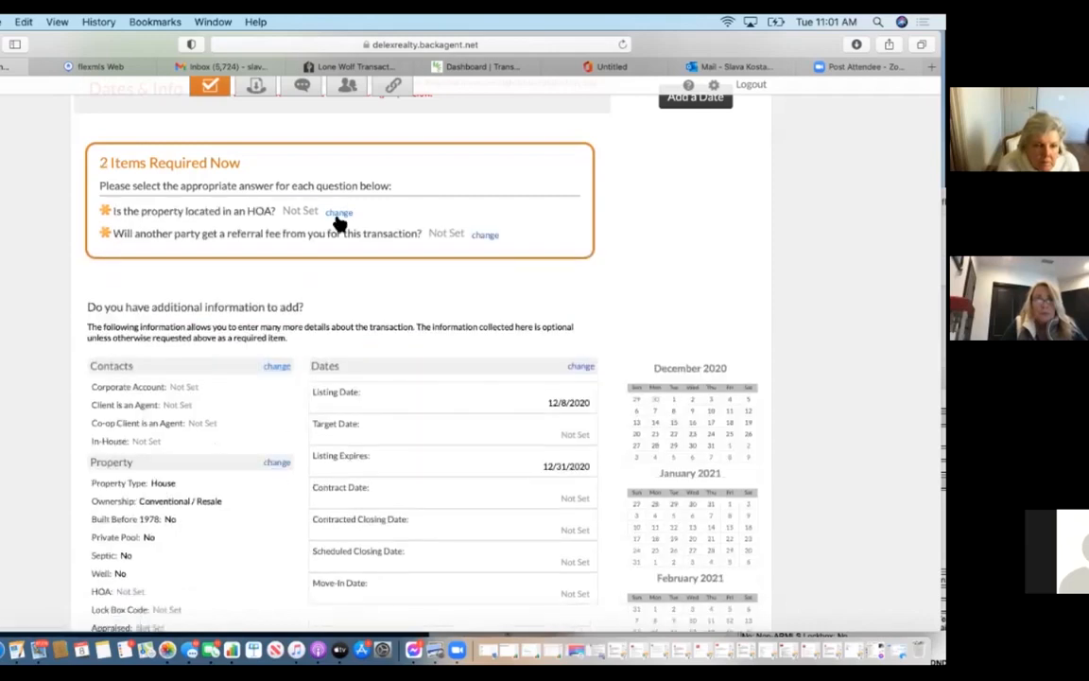
left_click(338, 213)
left_click(331, 276)
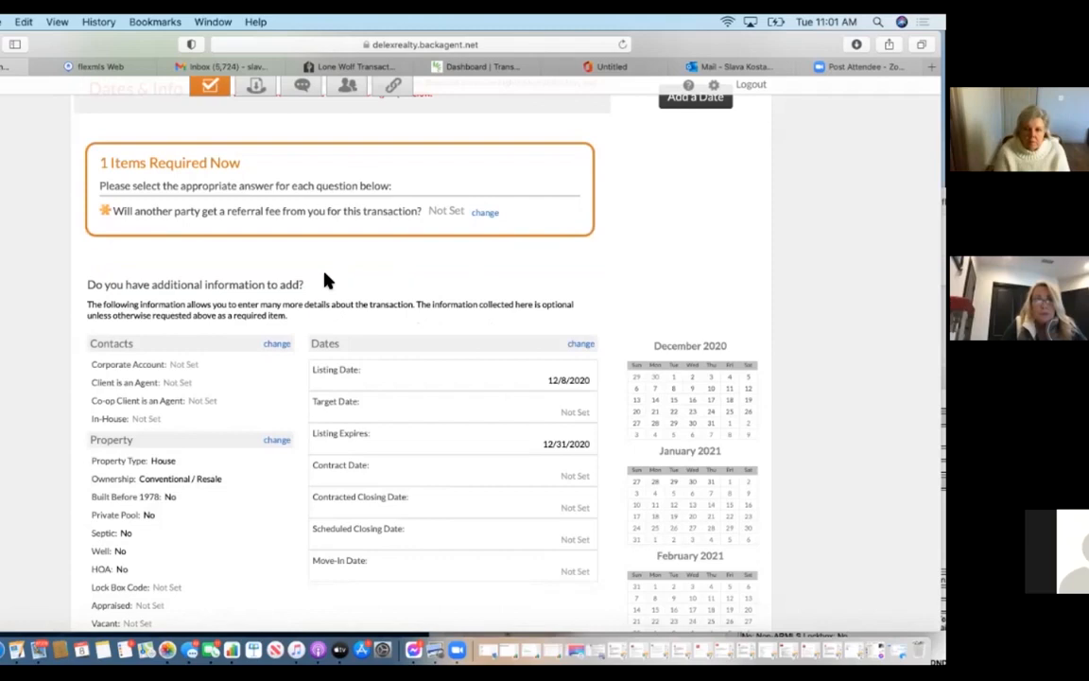
left_click(483, 213)
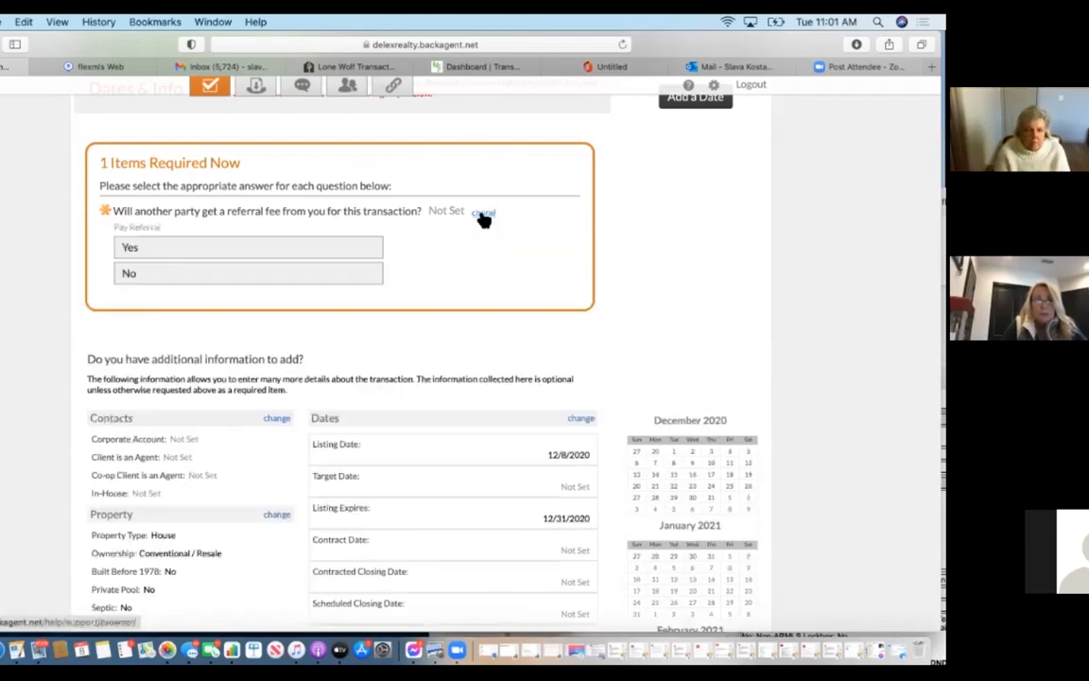
left_click(339, 275)
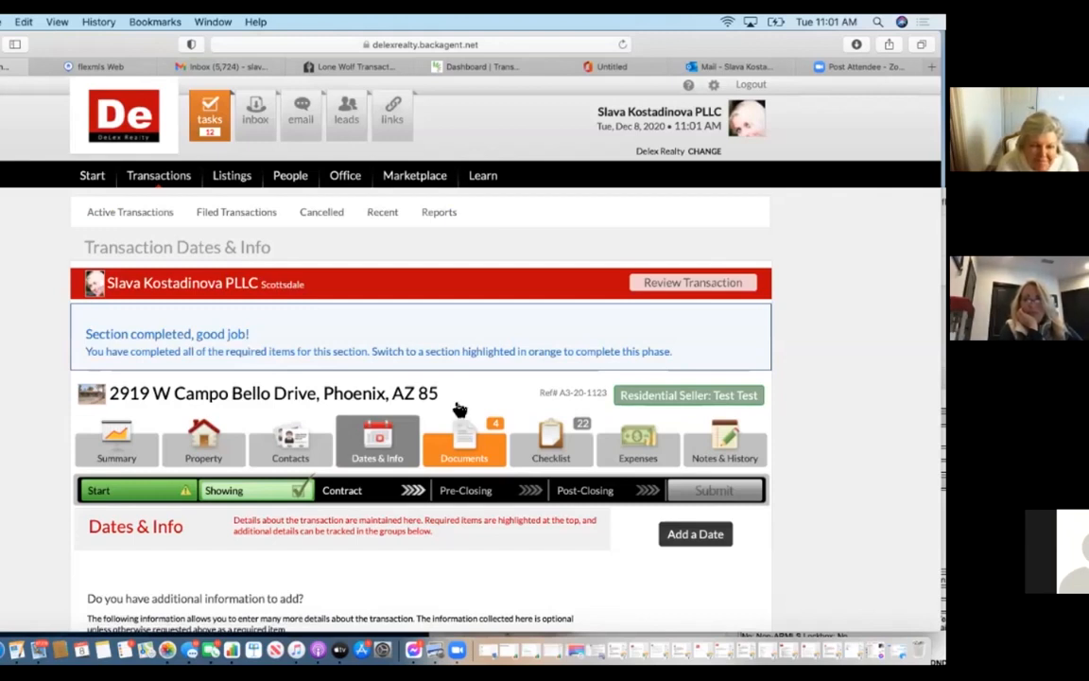
Open the transaction's Documents page and scroll through the 13 listed documents.
left_click(483, 429)
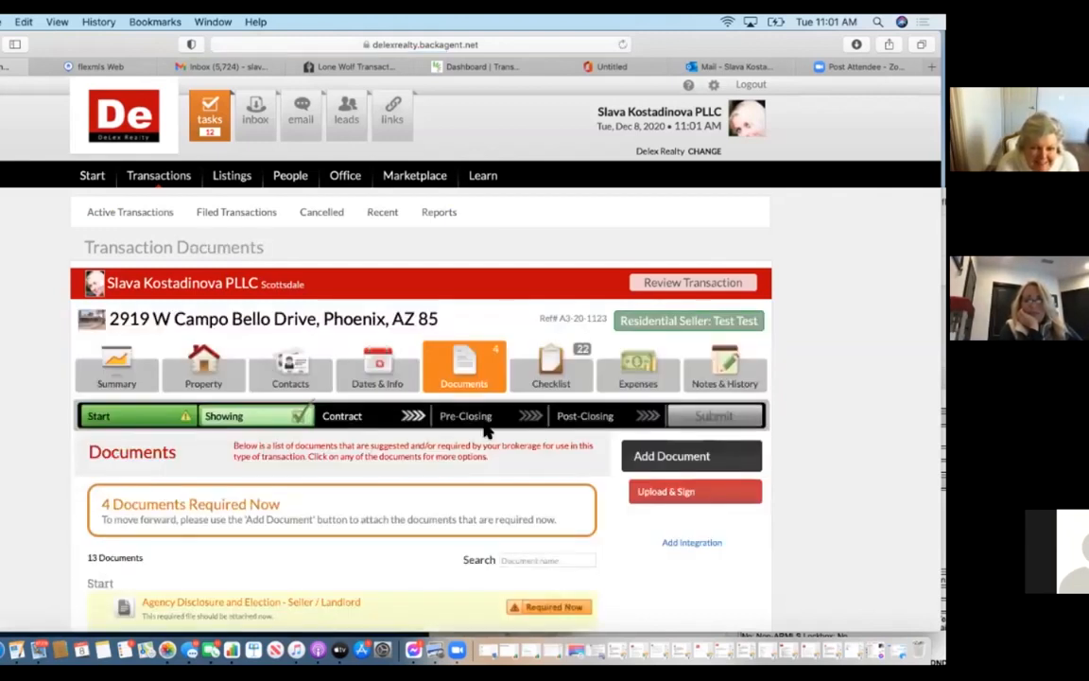
scroll(483, 430, "down", 5)
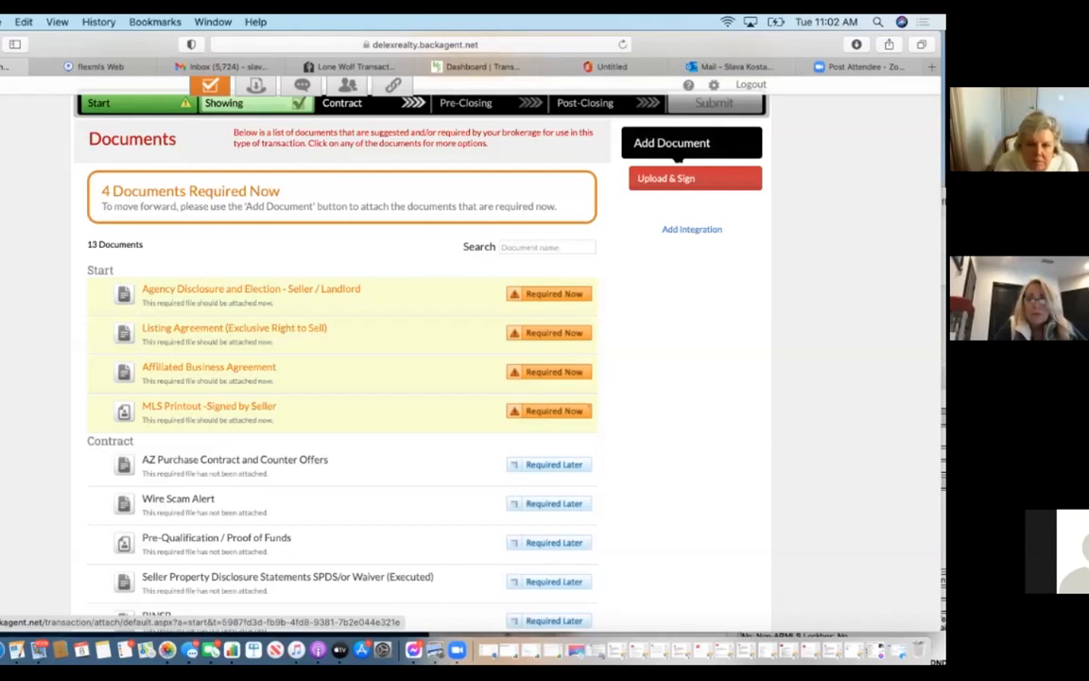
Start adding a new document to the transaction by uploading a file from the computer.
left_click(675, 146)
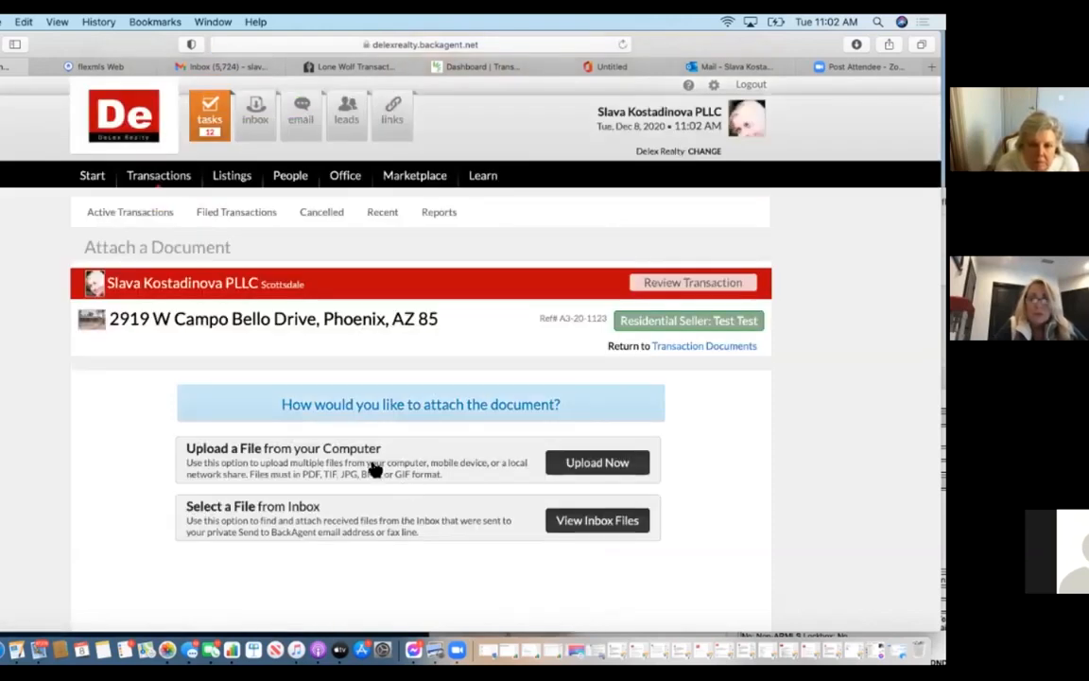
left_click(645, 461)
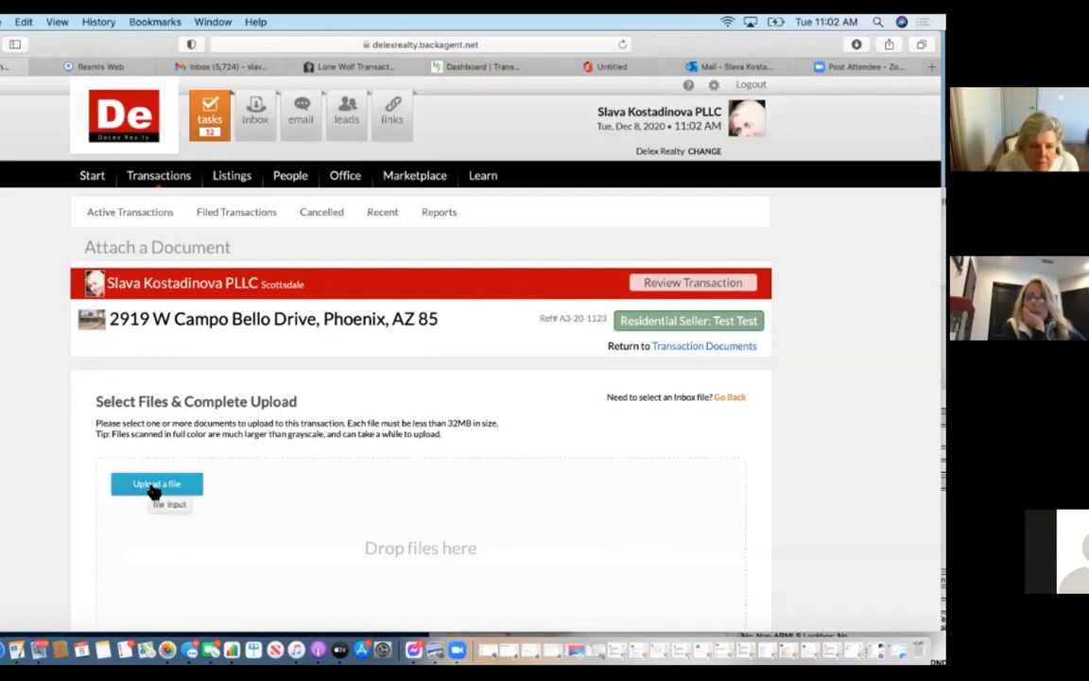
left_click(857, 45)
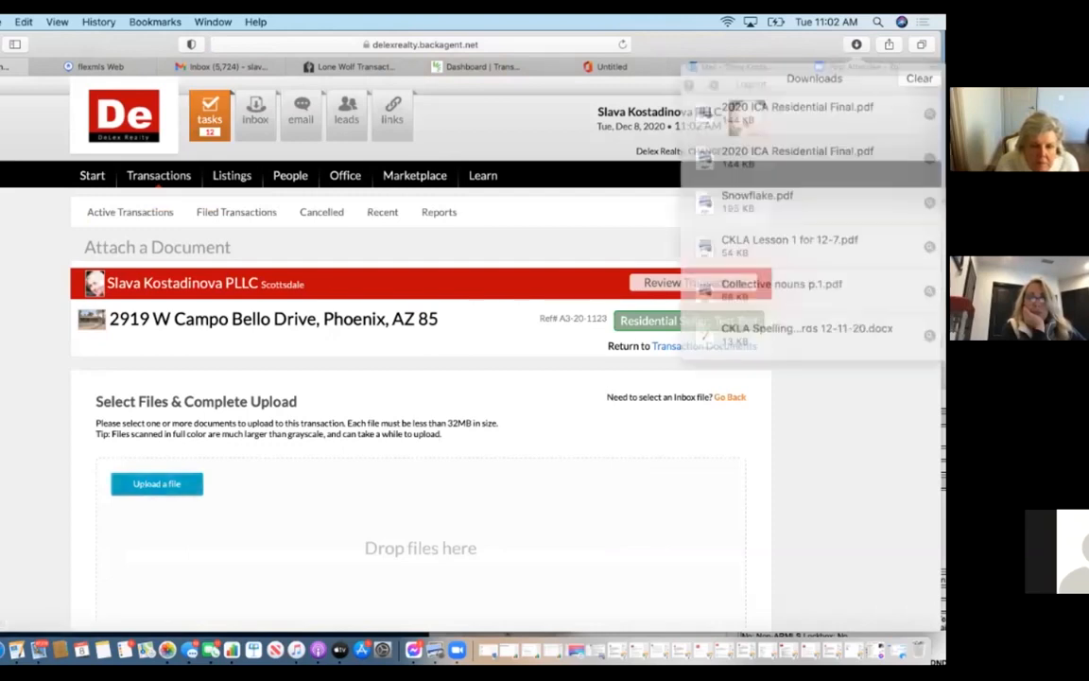
left_click(613, 232)
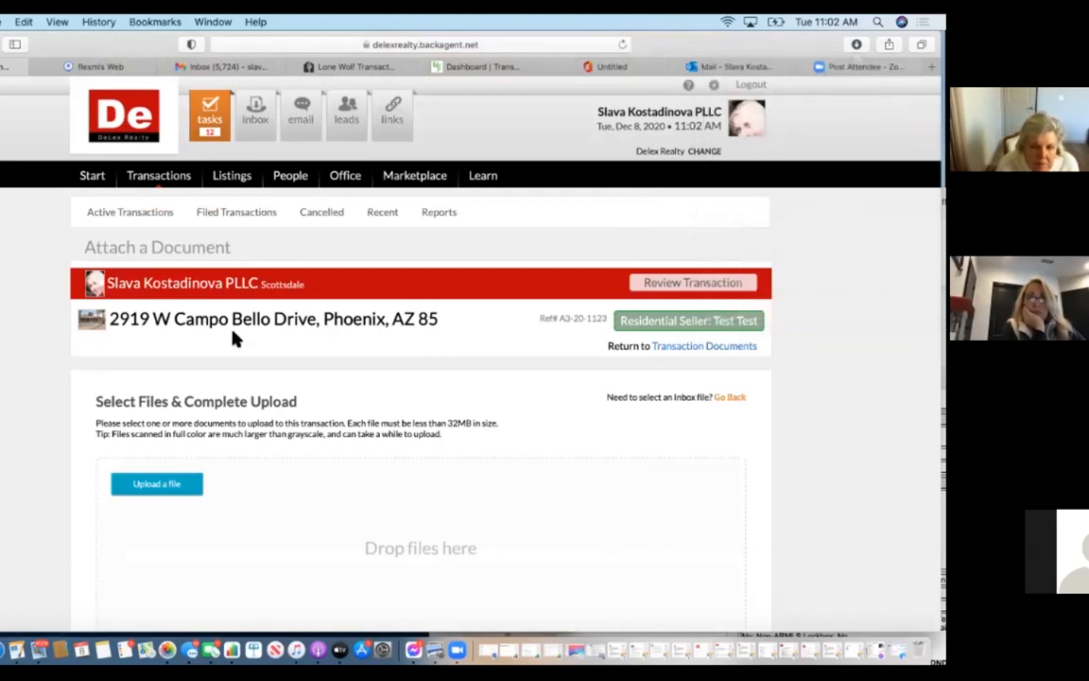
left_click(160, 487)
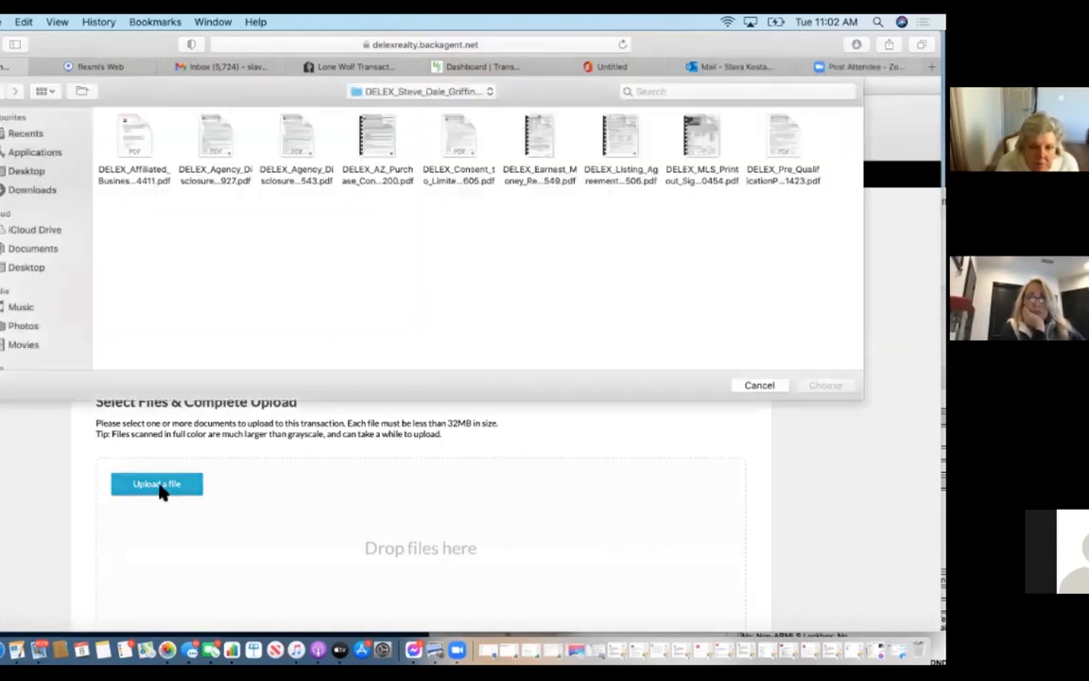
left_click(28, 172)
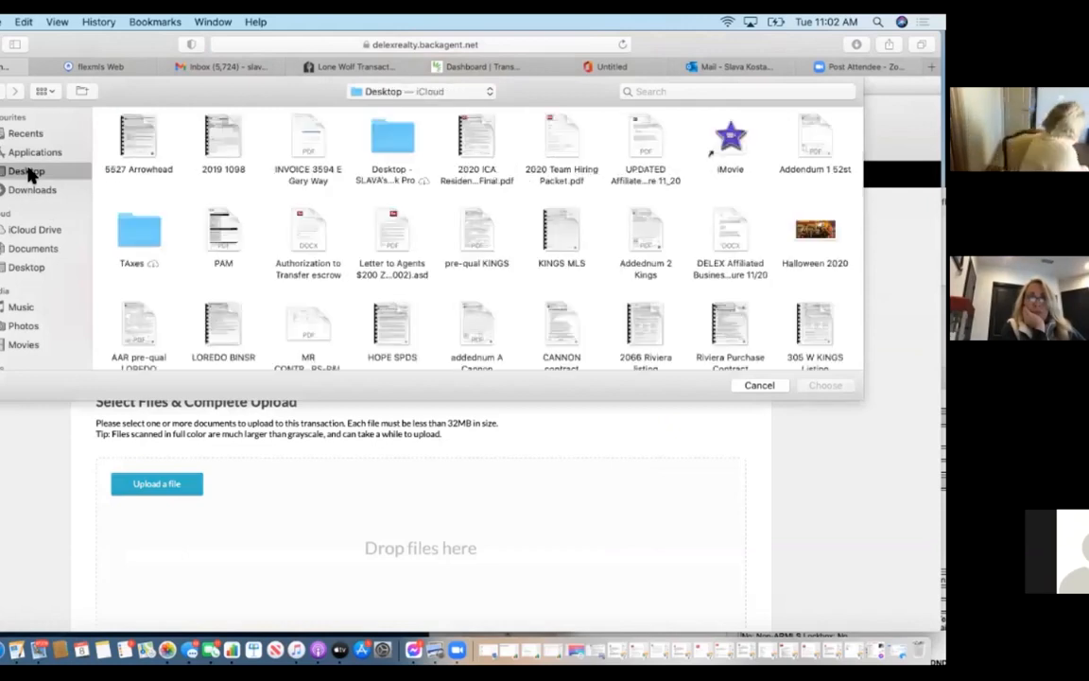
scroll(211, 255, "down", 3)
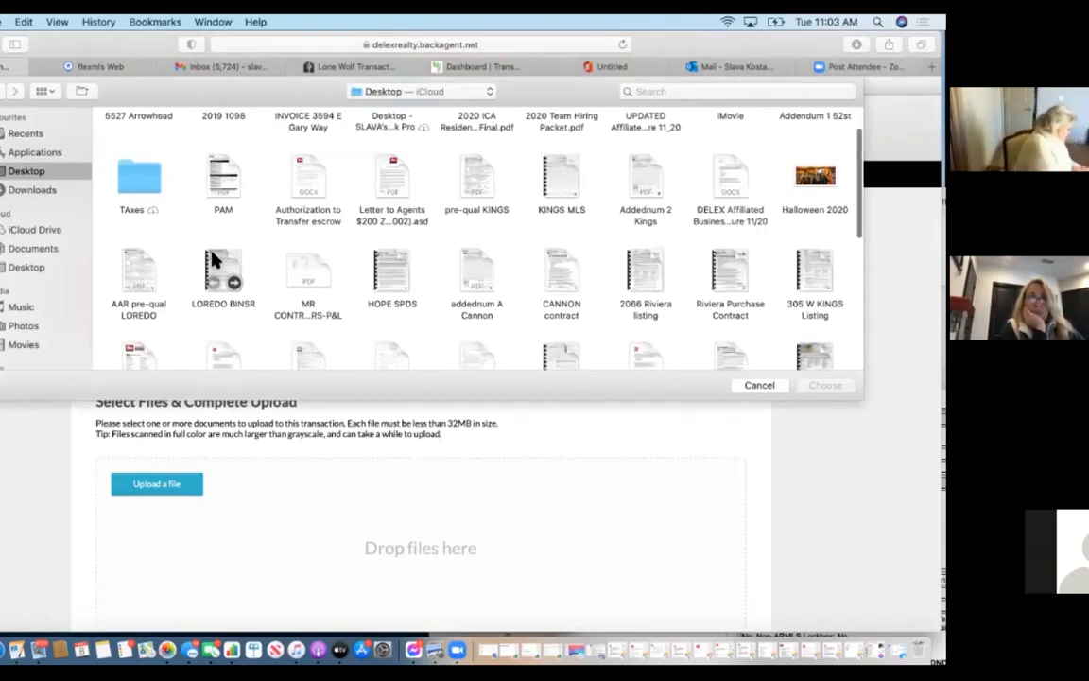
scroll(212, 260, "down", 3)
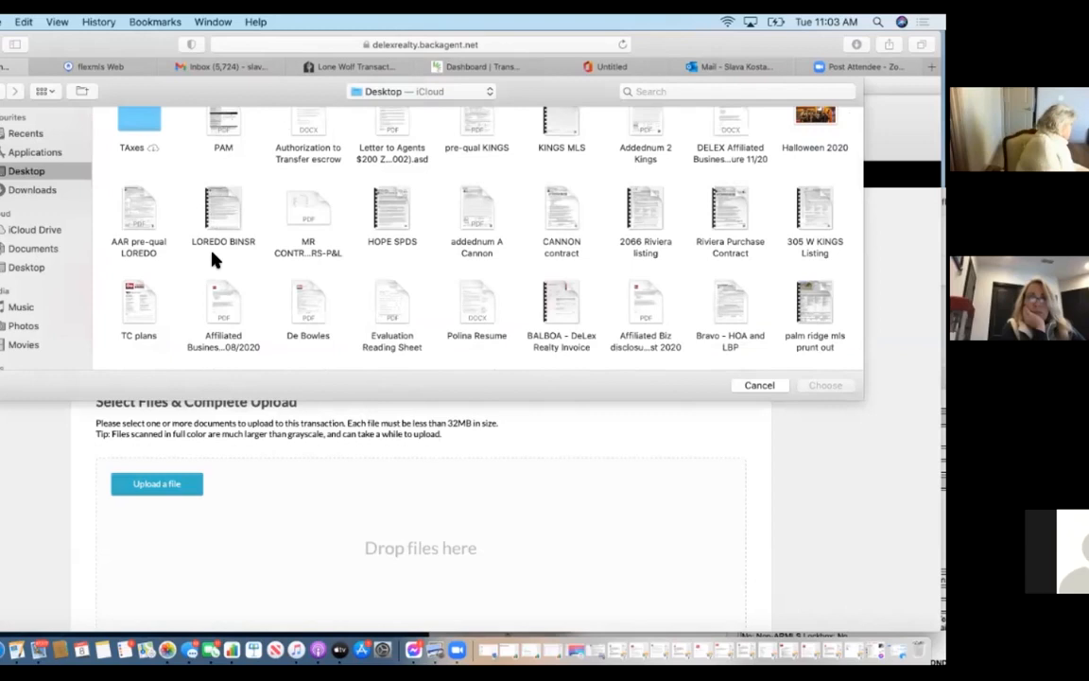
left_click(643, 214)
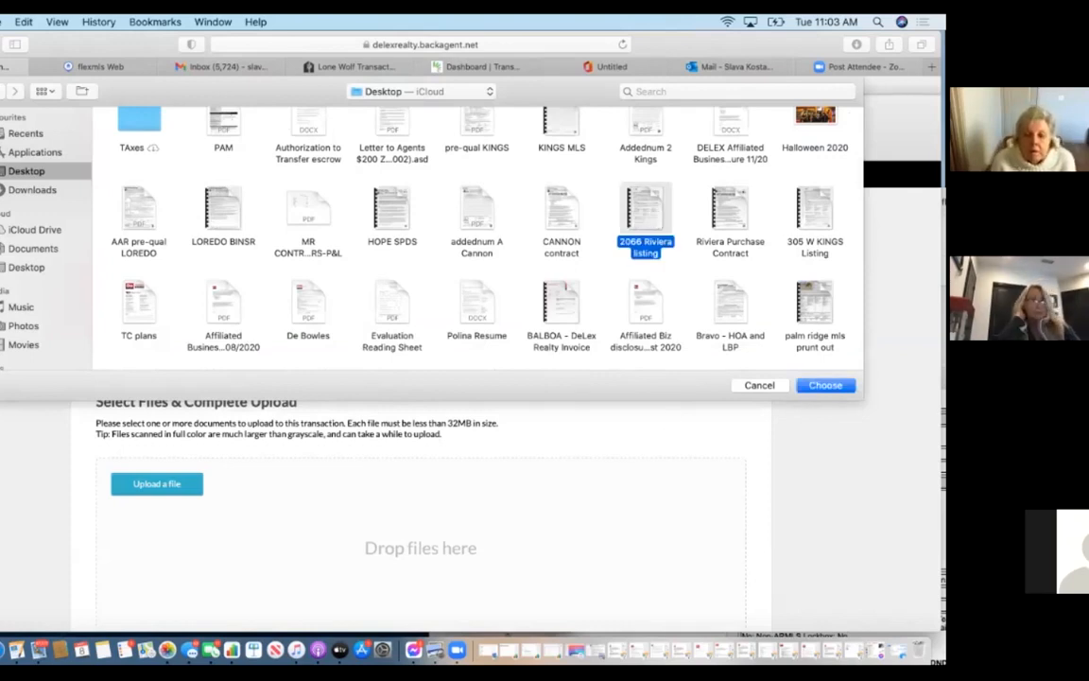
left_click_drag(747, 45, 664, 45)
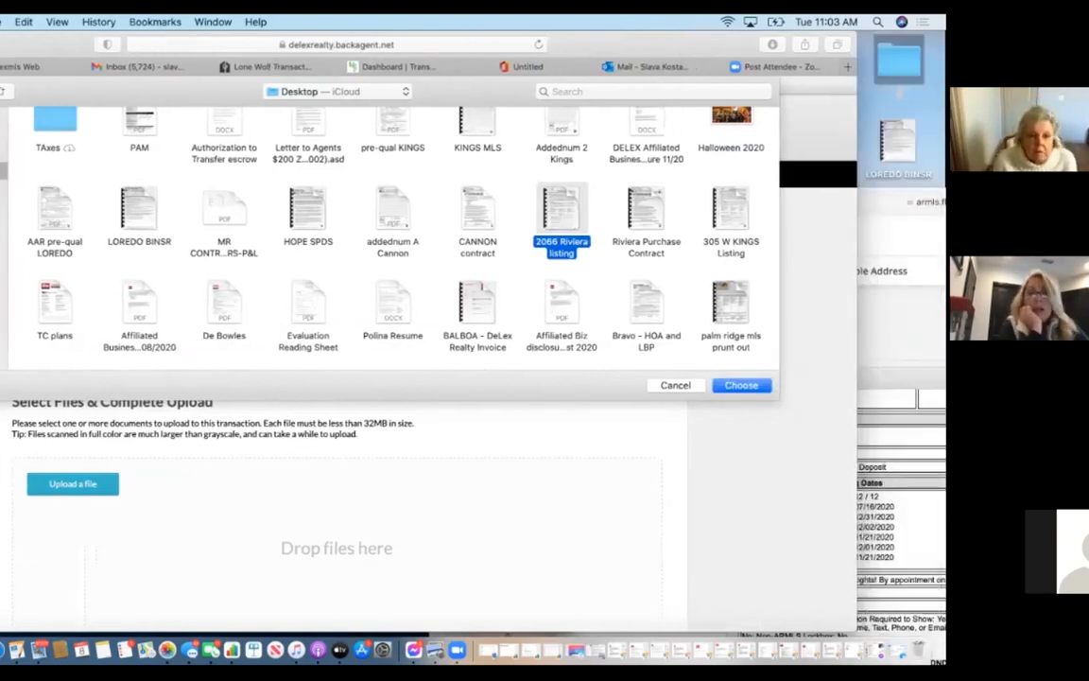
left_click(741, 384)
left_click_drag(664, 46, 750, 45)
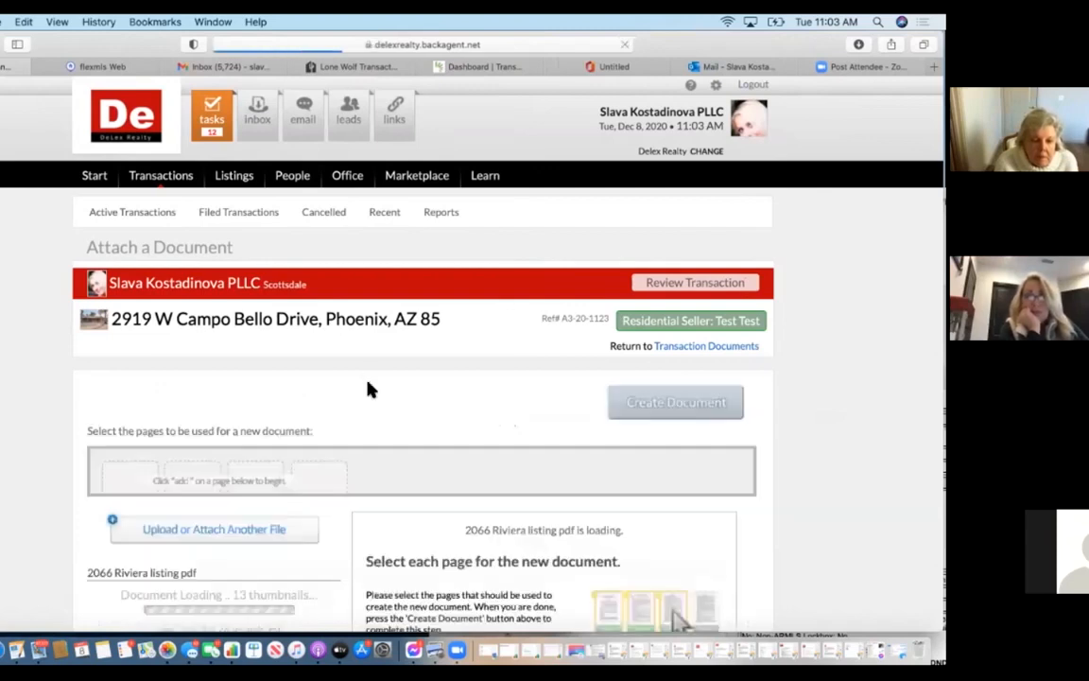
scroll(206, 530, "down", 3)
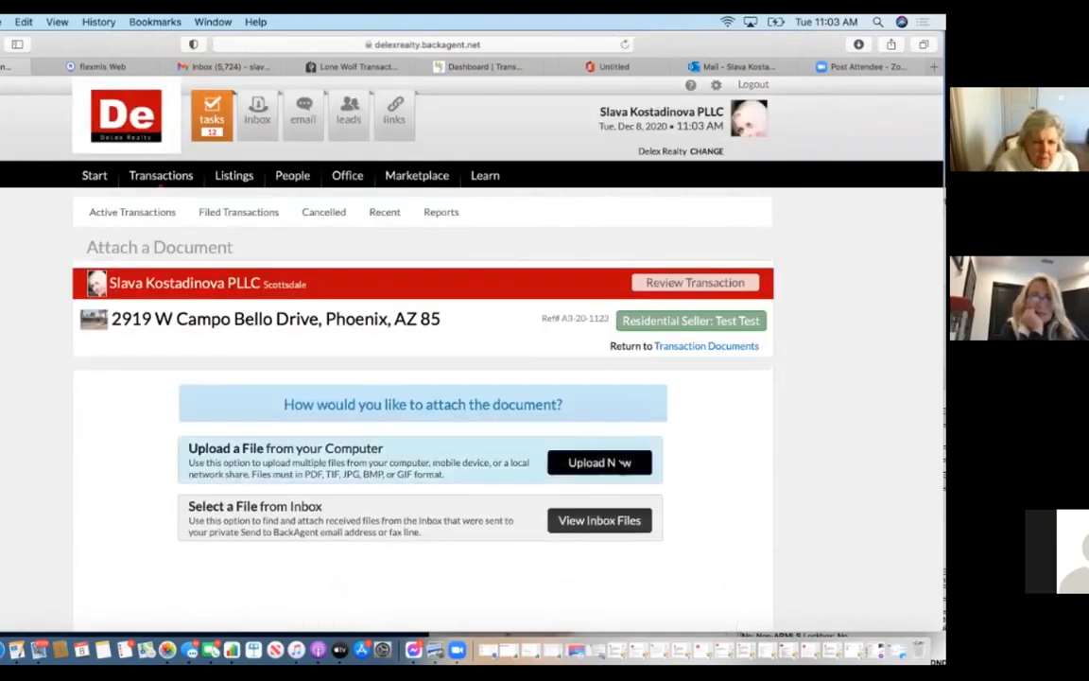
left_click(625, 459)
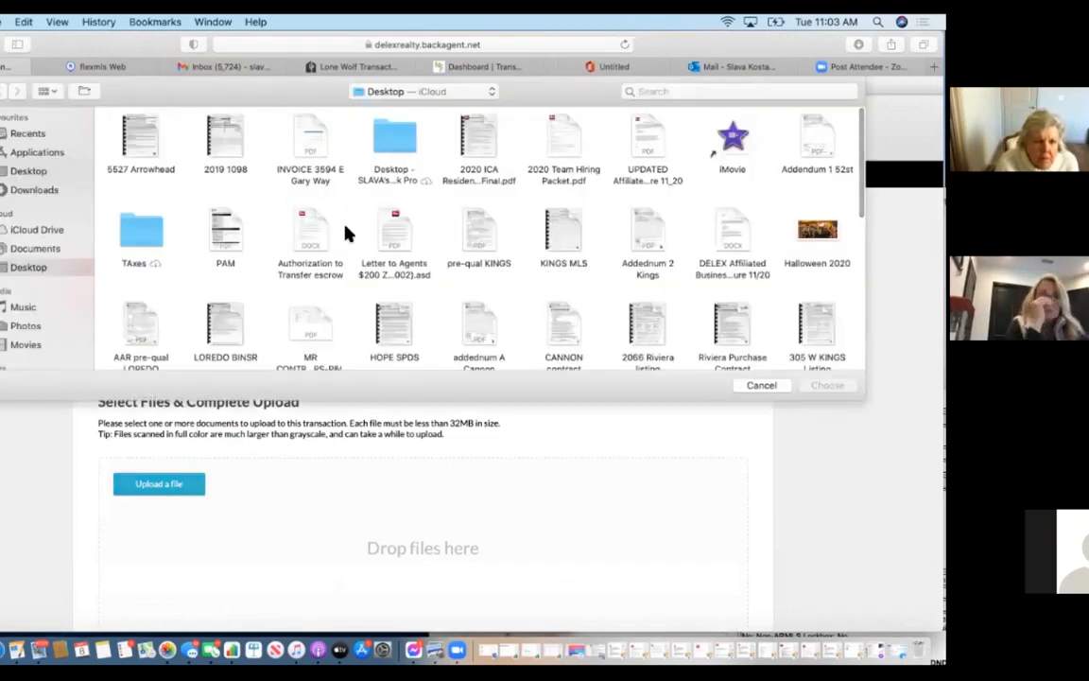
scroll(345, 232, "down", 3)
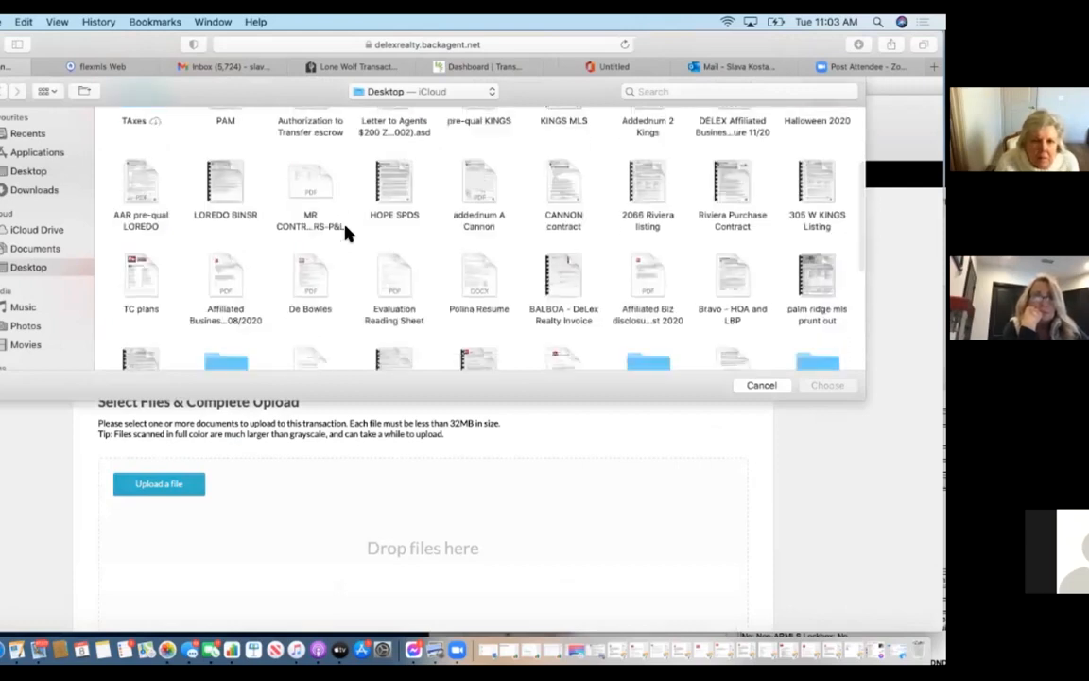
scroll(345, 233, "down", 3)
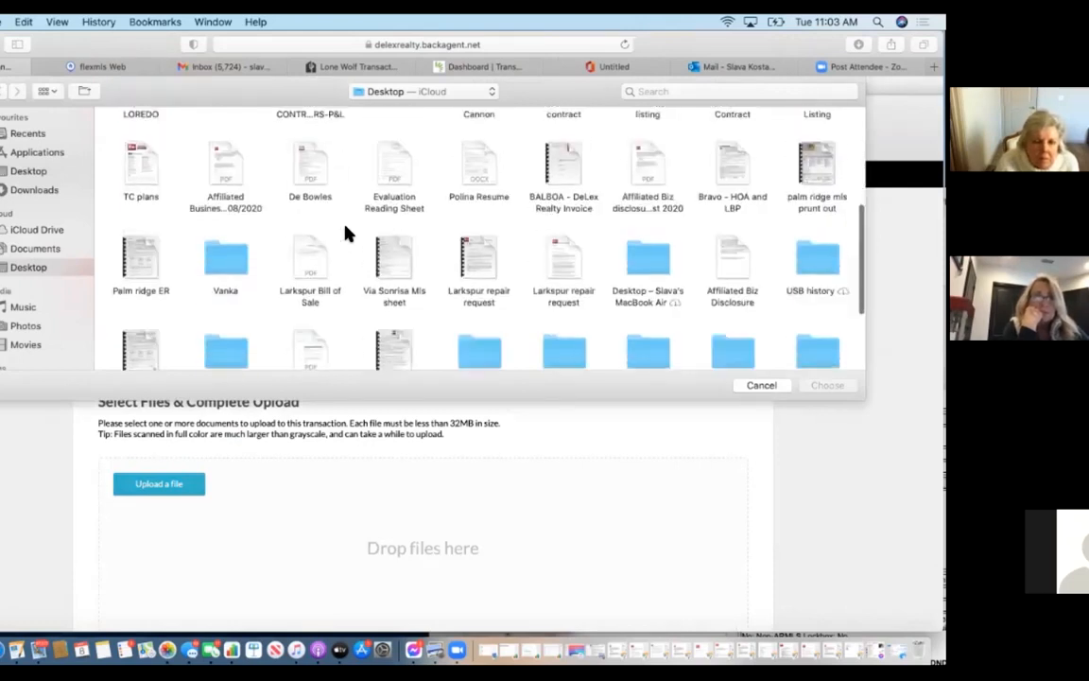
scroll(345, 232, "down", 2)
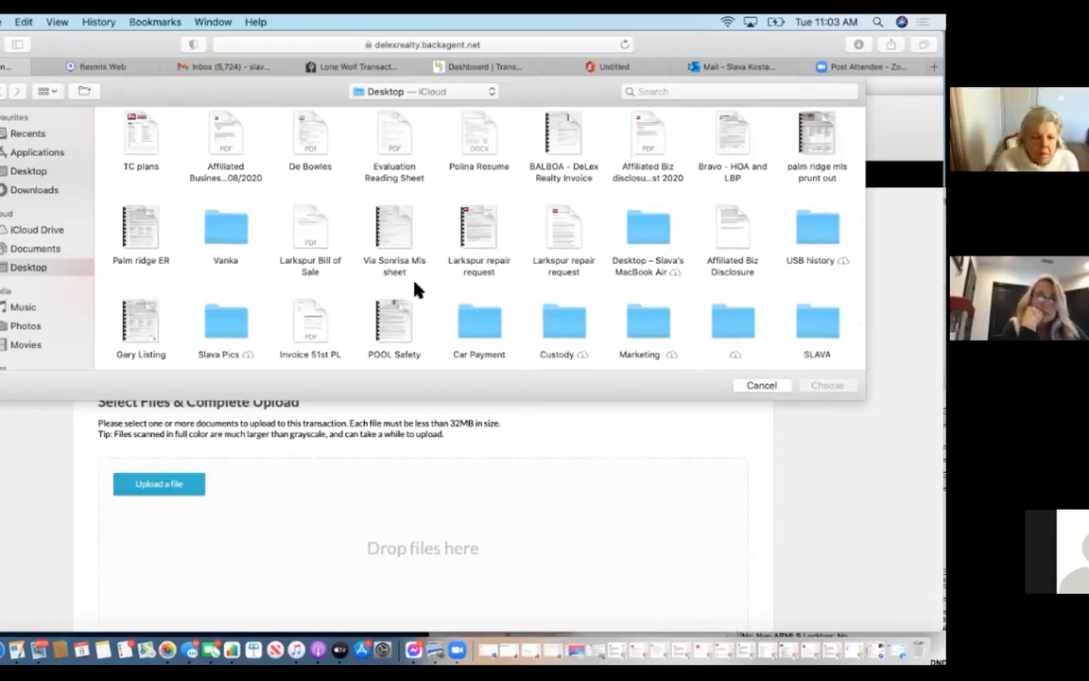
scroll(243, 304, "down", 3)
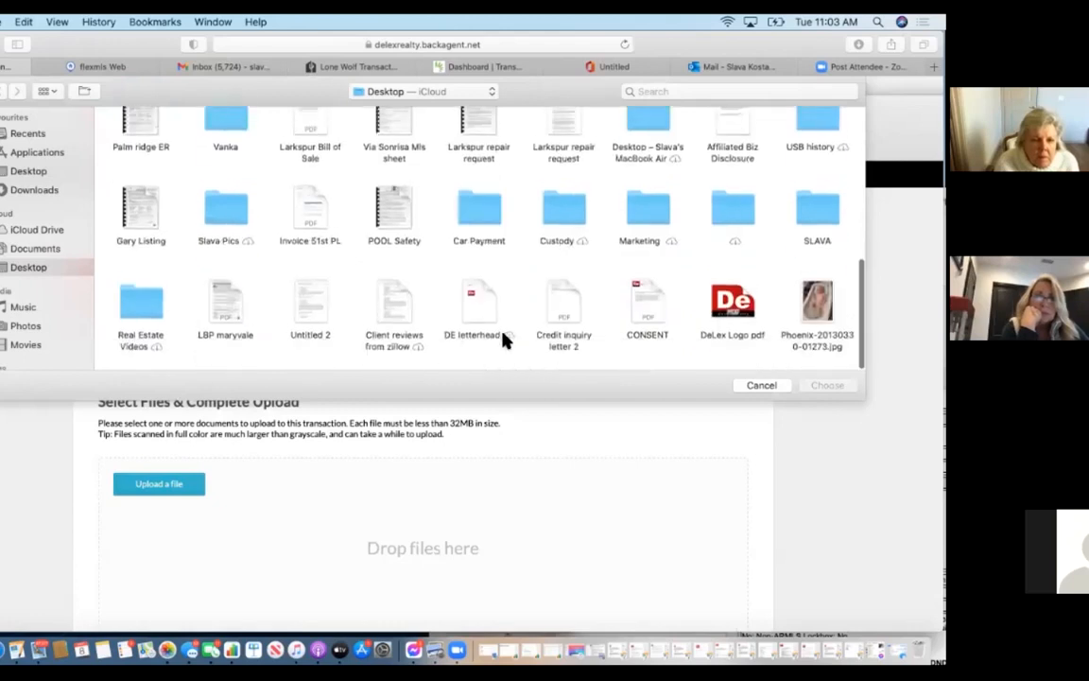
scroll(400, 281, "up", 1)
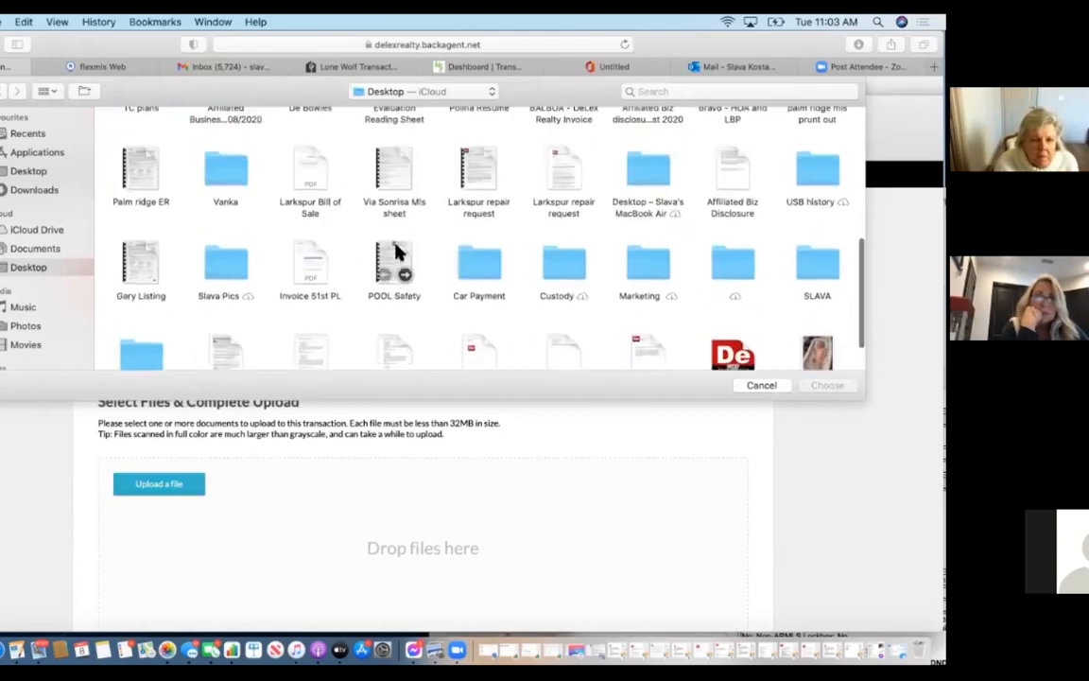
left_click(400, 274)
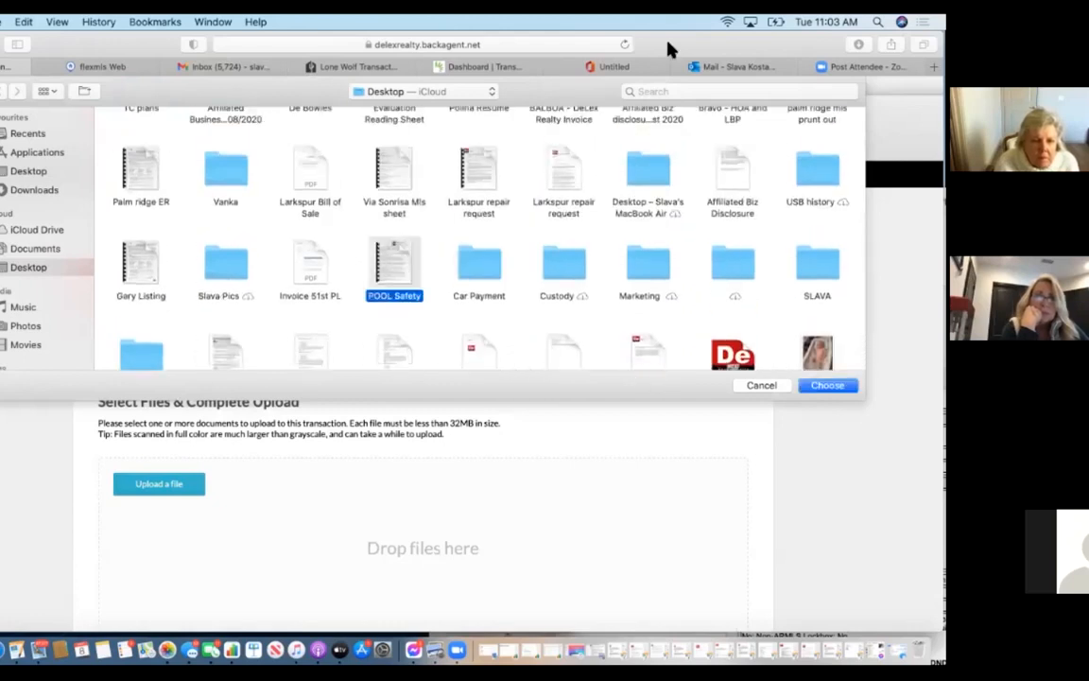
left_click_drag(599, 33, 493, 33)
left_click(722, 386)
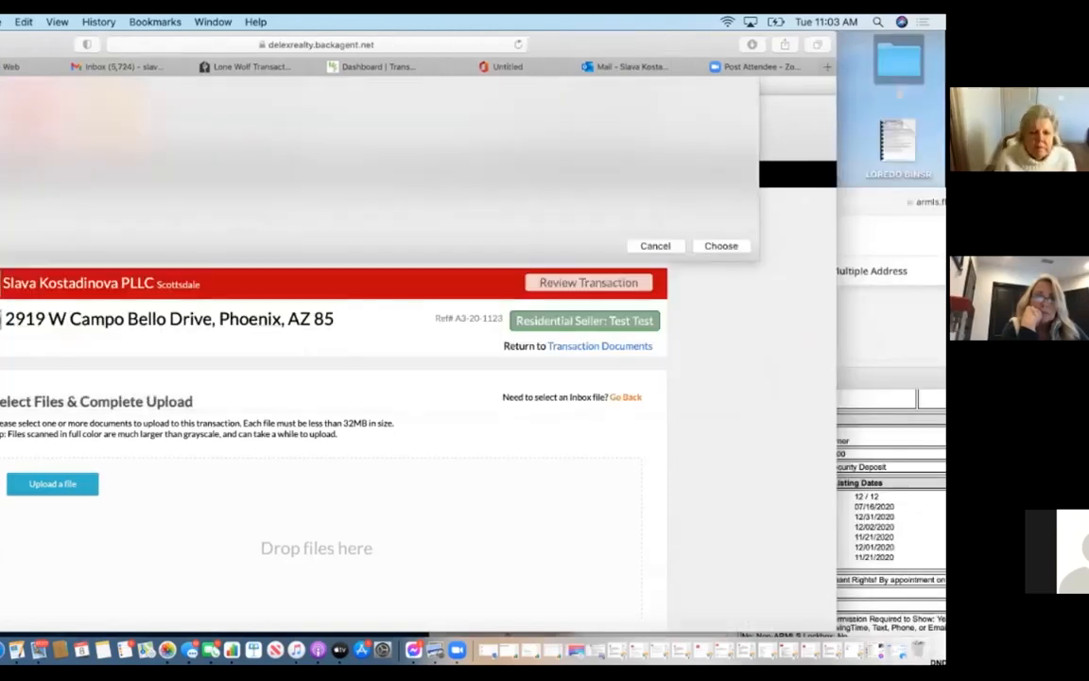
left_click_drag(568, 34, 676, 34)
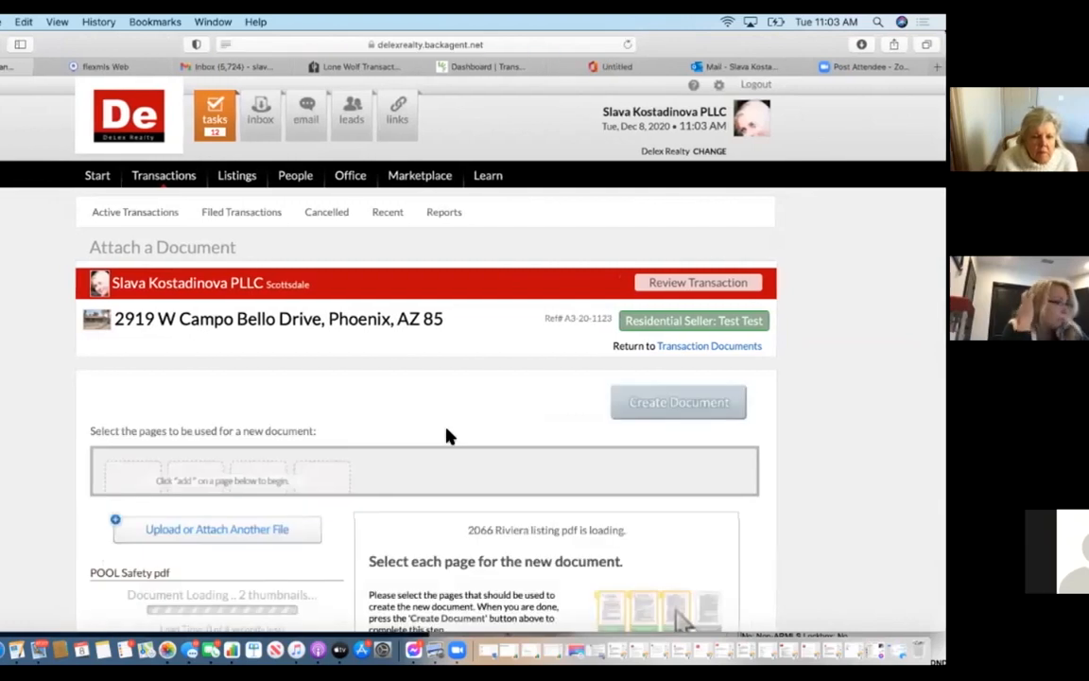
scroll(450, 428, "down", 5)
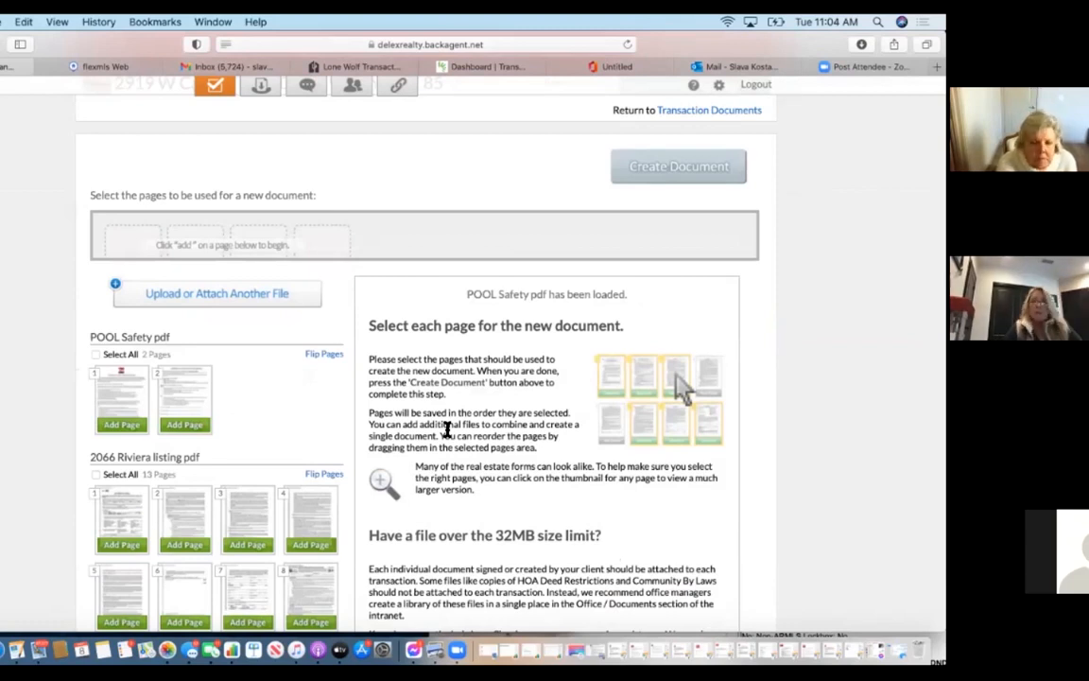
scroll(310, 491, "down", 3)
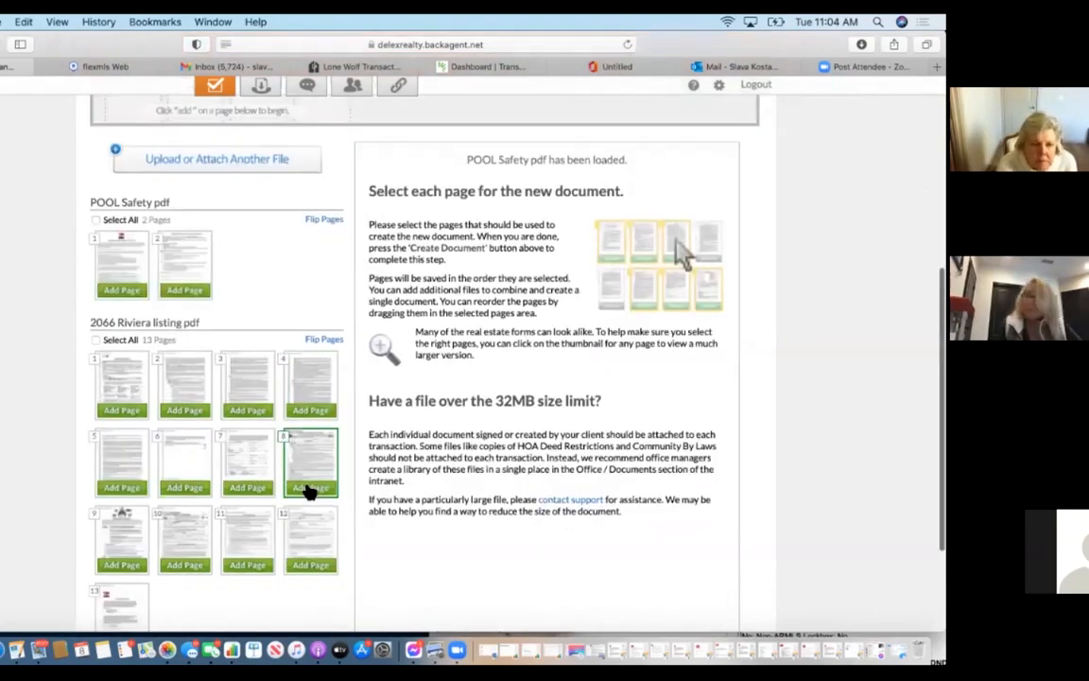
left_click(96, 342)
scroll(428, 236, "up", 3)
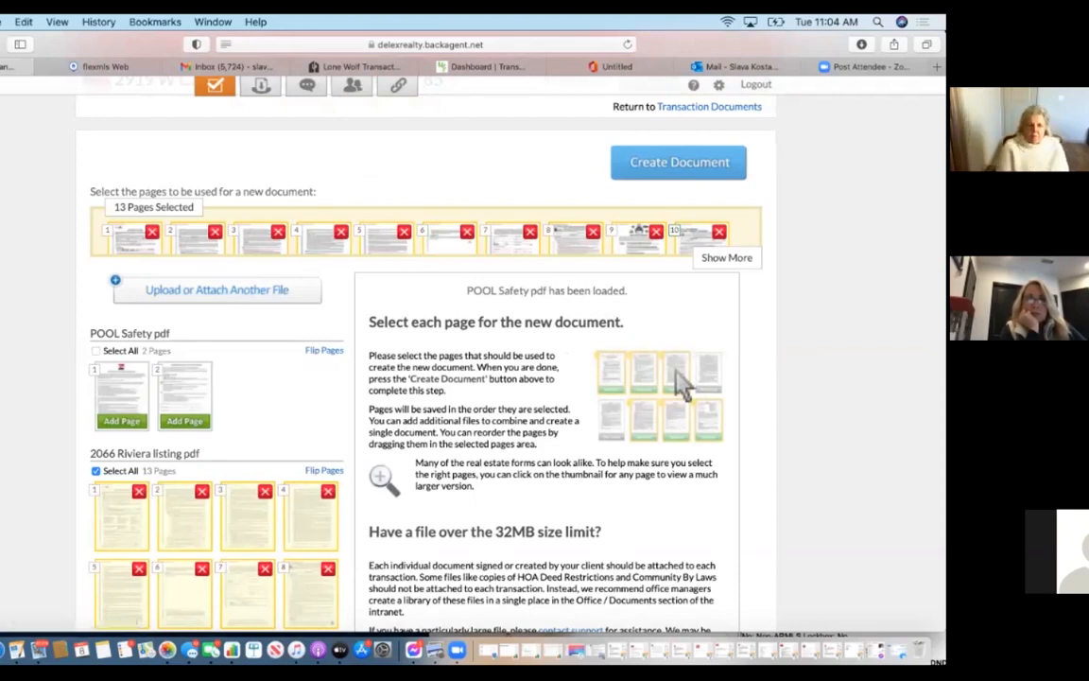
Remove the selected pages one by one until only a single page remains.
left_click(656, 232)
left_click(593, 232)
left_click(530, 233)
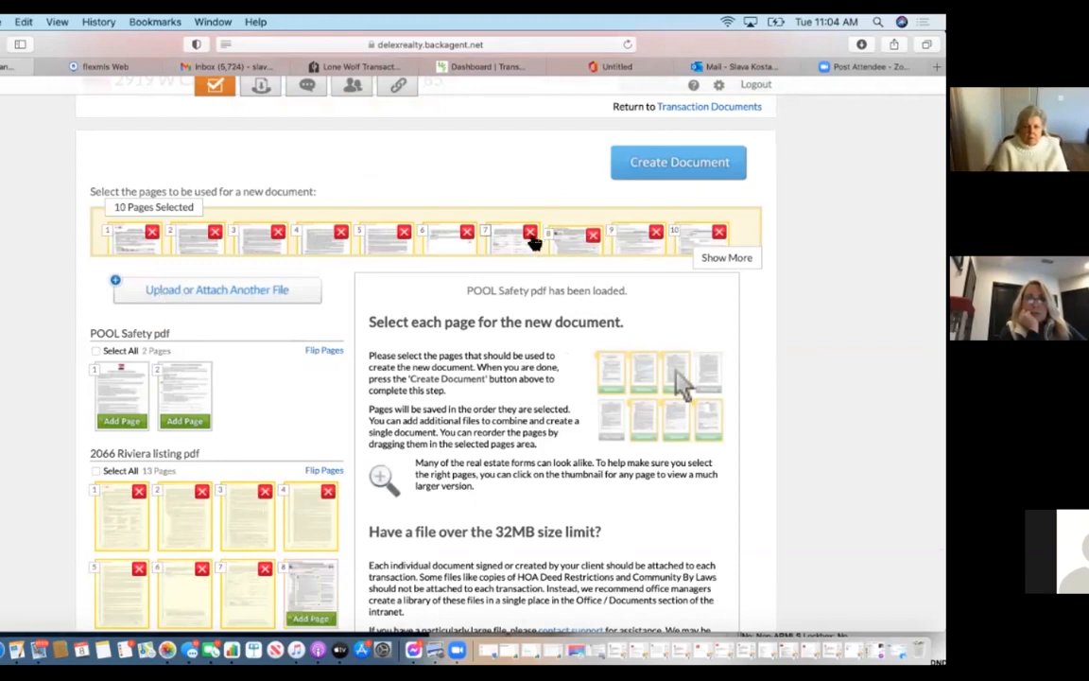
left_click(469, 233)
left_click(471, 236)
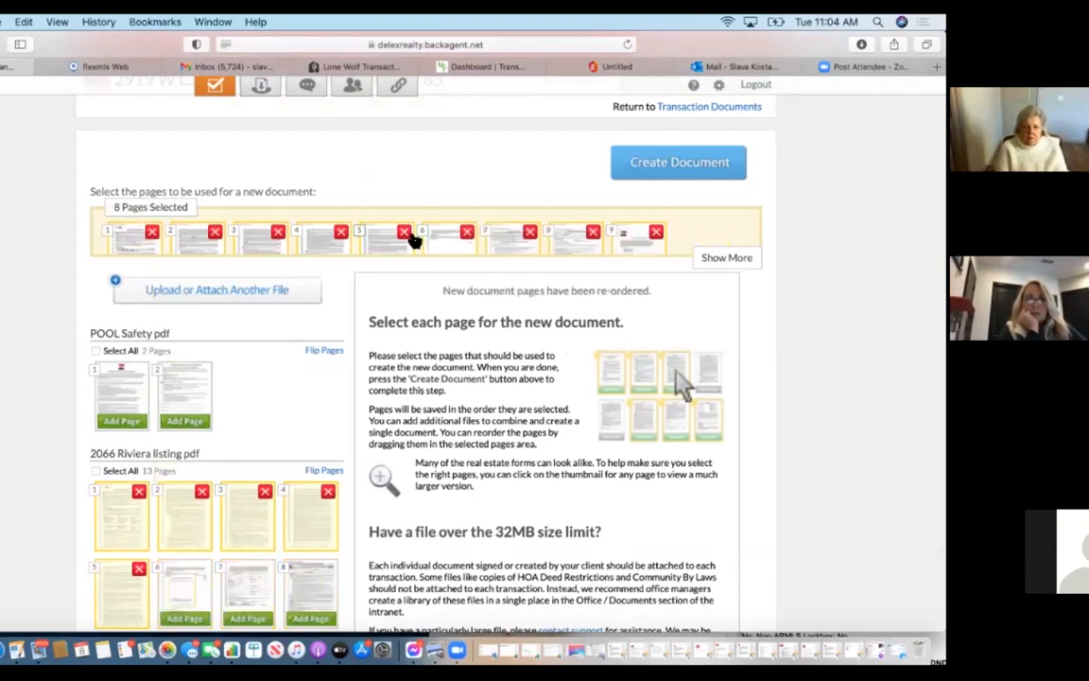
left_click(339, 234)
left_click(282, 233)
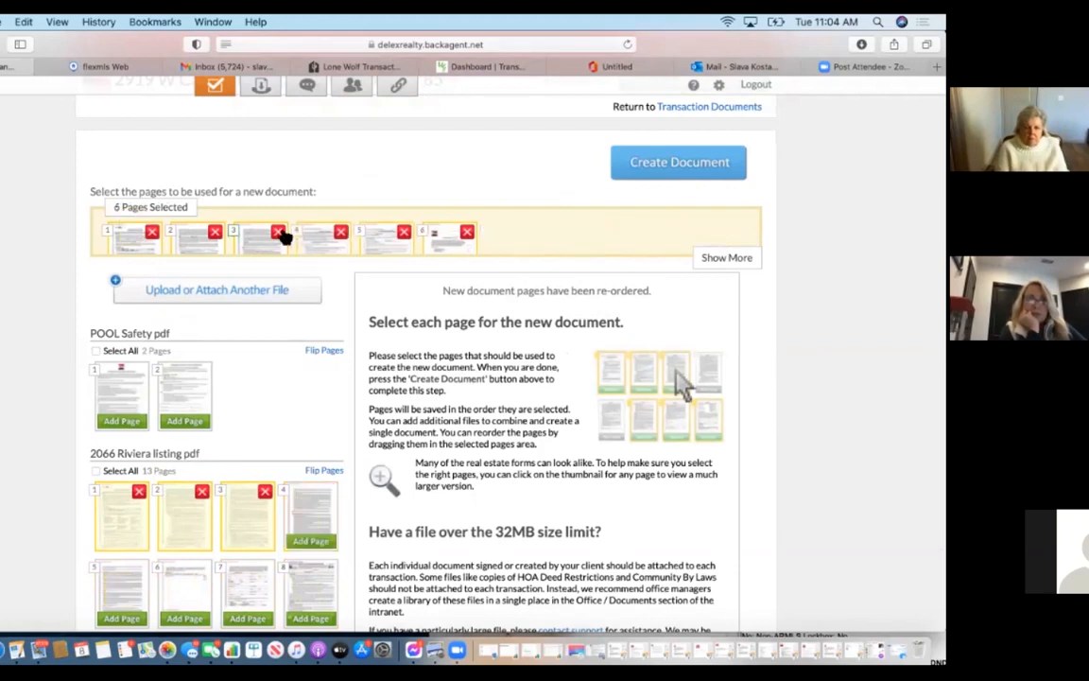
left_click(280, 233)
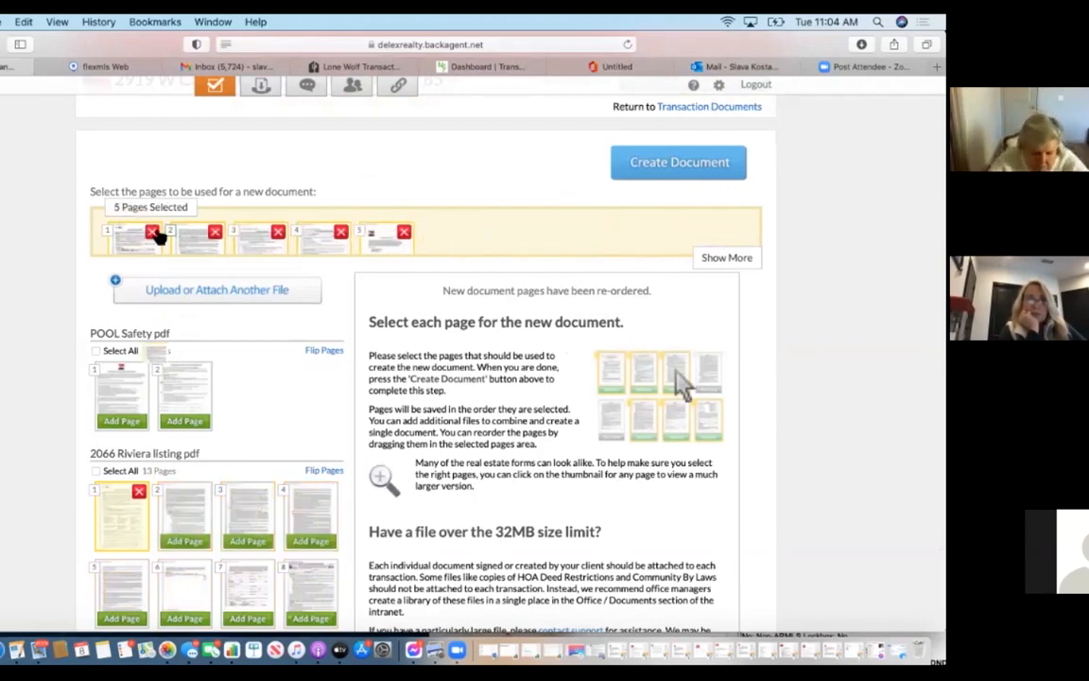
left_click(152, 233)
left_click(153, 234)
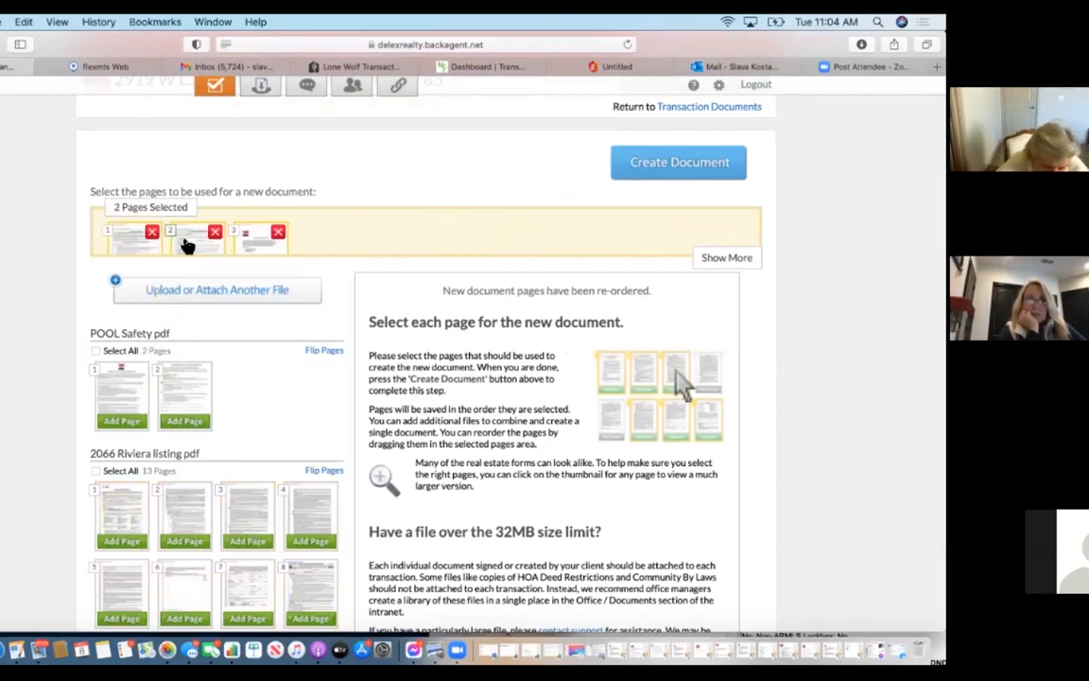
left_click(215, 232)
left_click(152, 234)
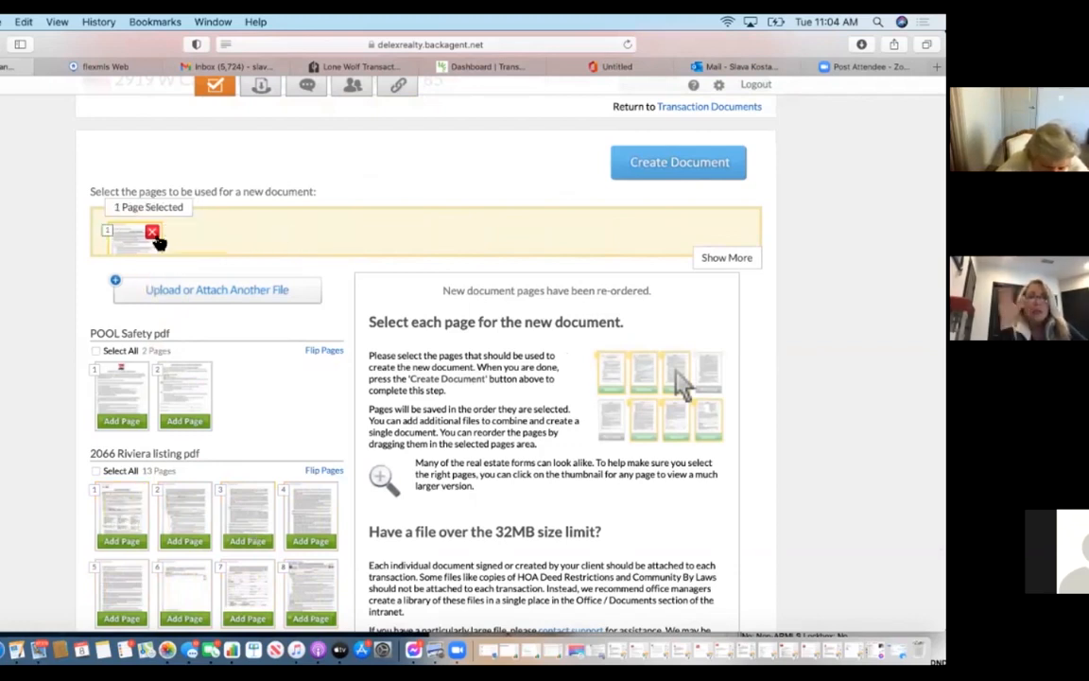
scroll(253, 452, "down", 5)
left_click(253, 451)
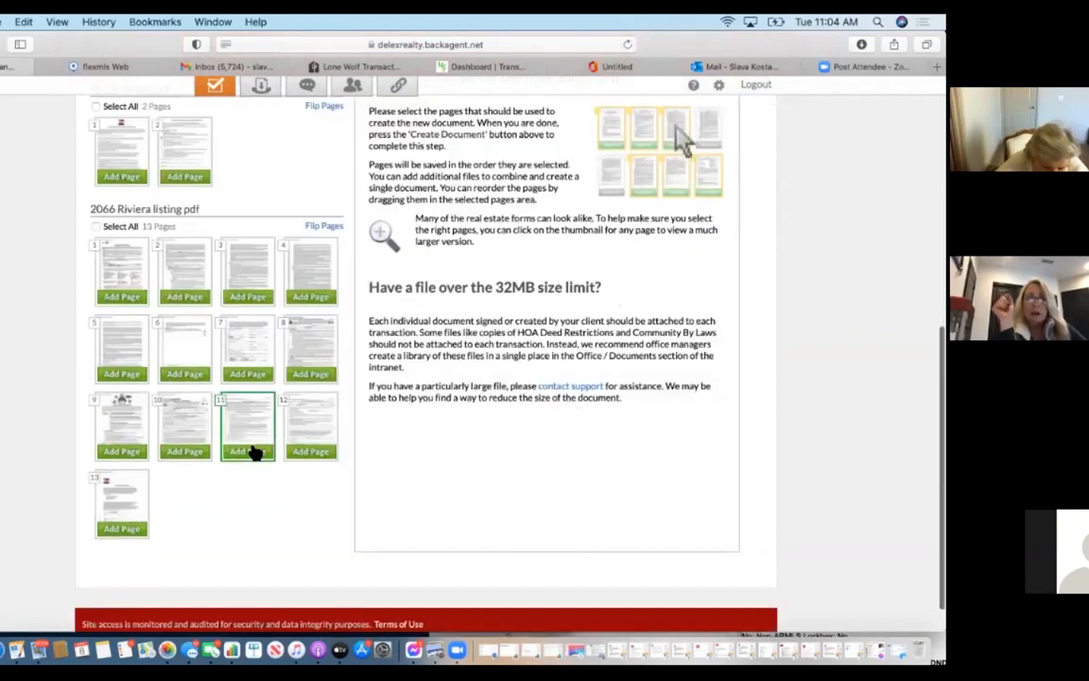
scroll(253, 452, "down", 6)
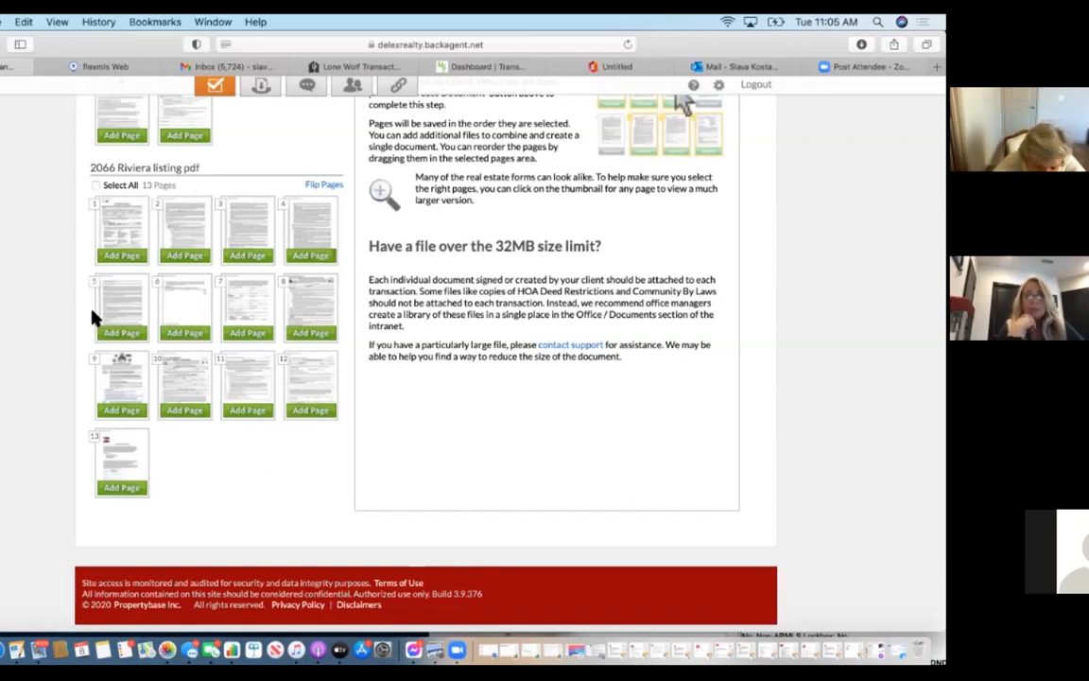
left_click(114, 235)
Add Riviera listing pages 1 through 7 to the new document.
scroll(536, 314, "up", 2)
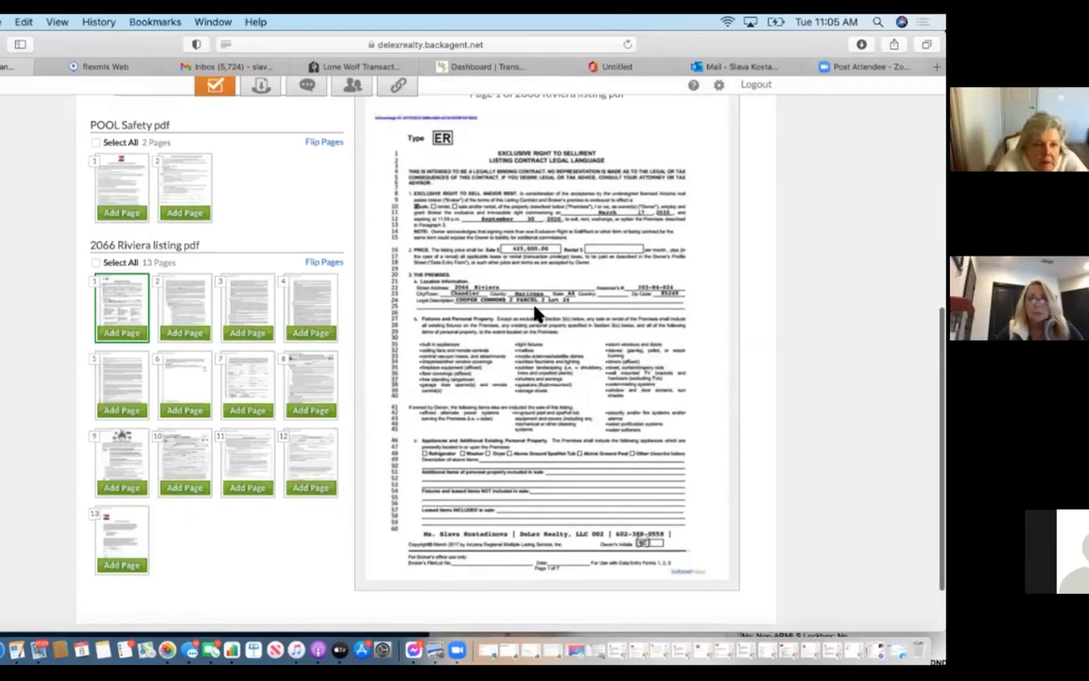
scroll(486, 294, "up", 4)
left_click_drag(372, 336, 443, 335)
left_click_drag(286, 407, 406, 339)
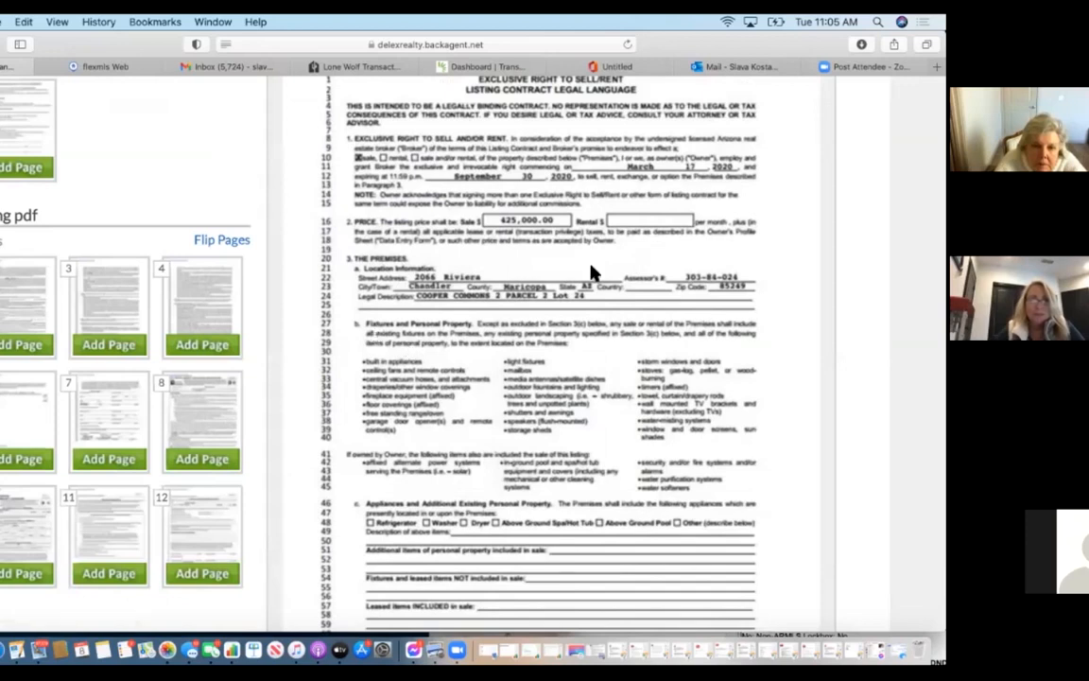
left_click_drag(414, 290, 416, 192)
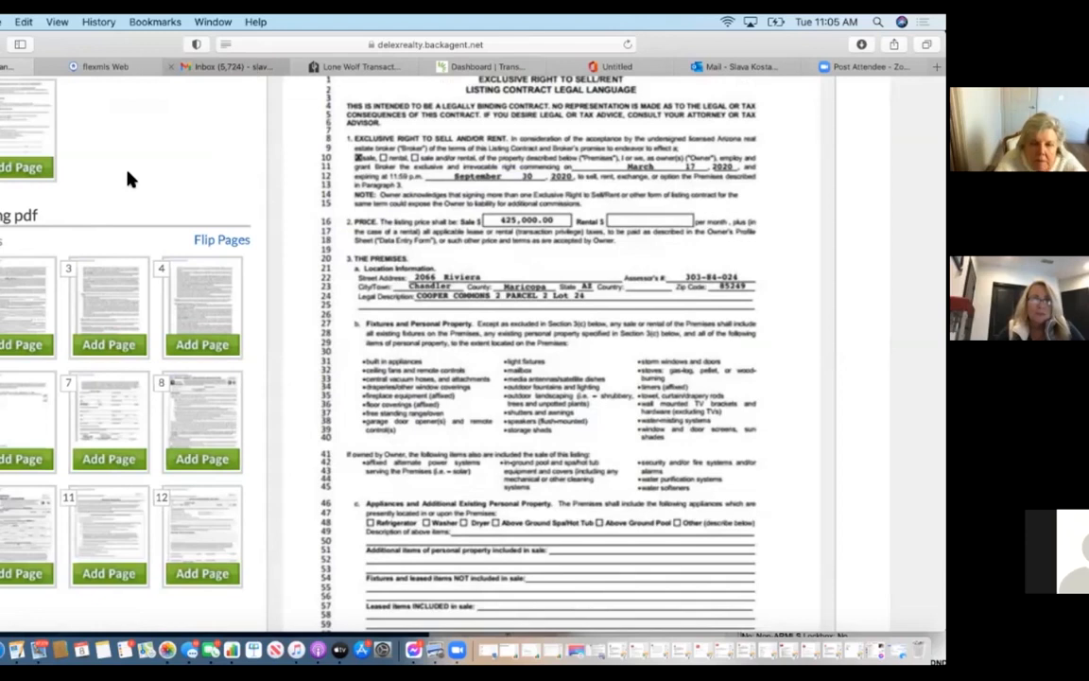
scroll(184, 177, "left", 5)
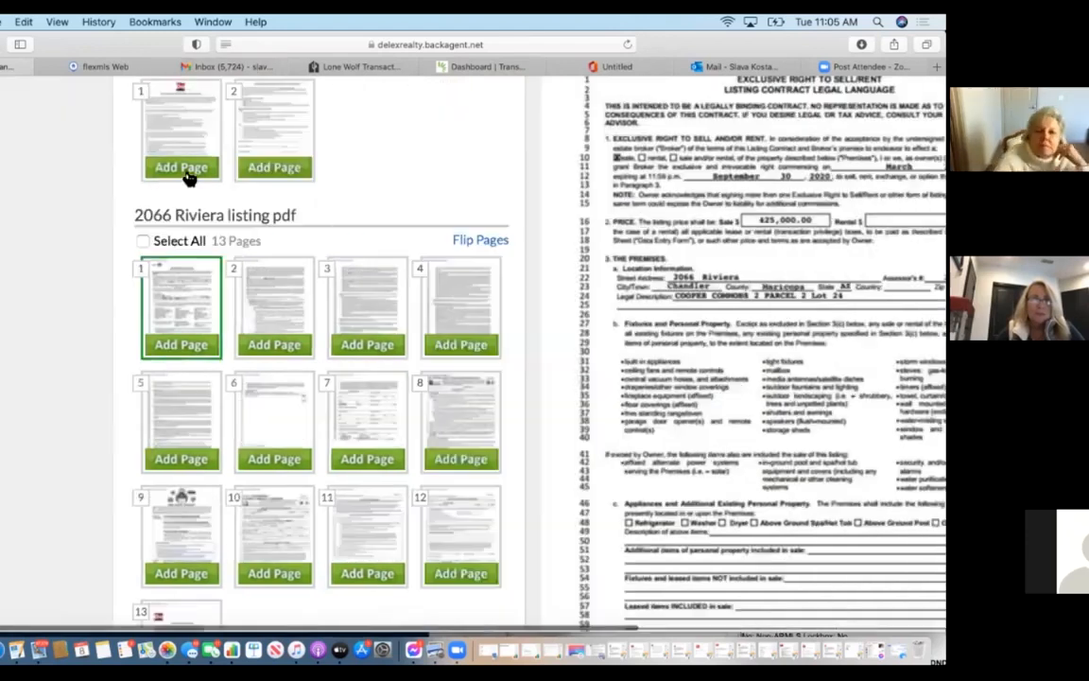
left_click(218, 346)
left_click(279, 346)
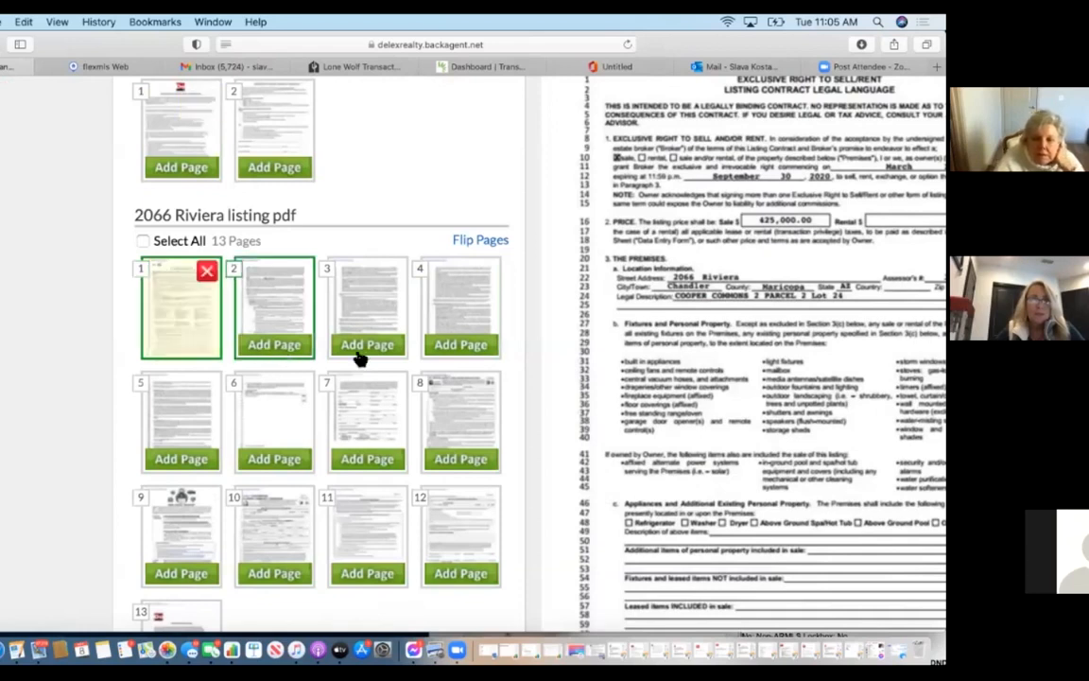
left_click(446, 346)
left_click(201, 460)
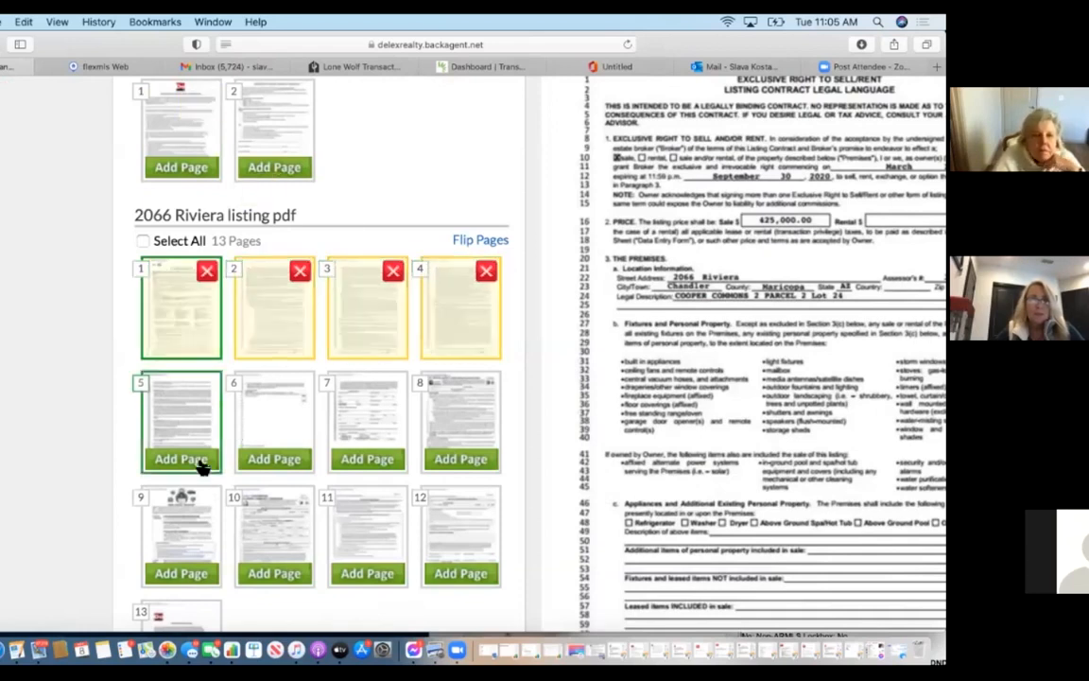
left_click(276, 460)
left_click(354, 461)
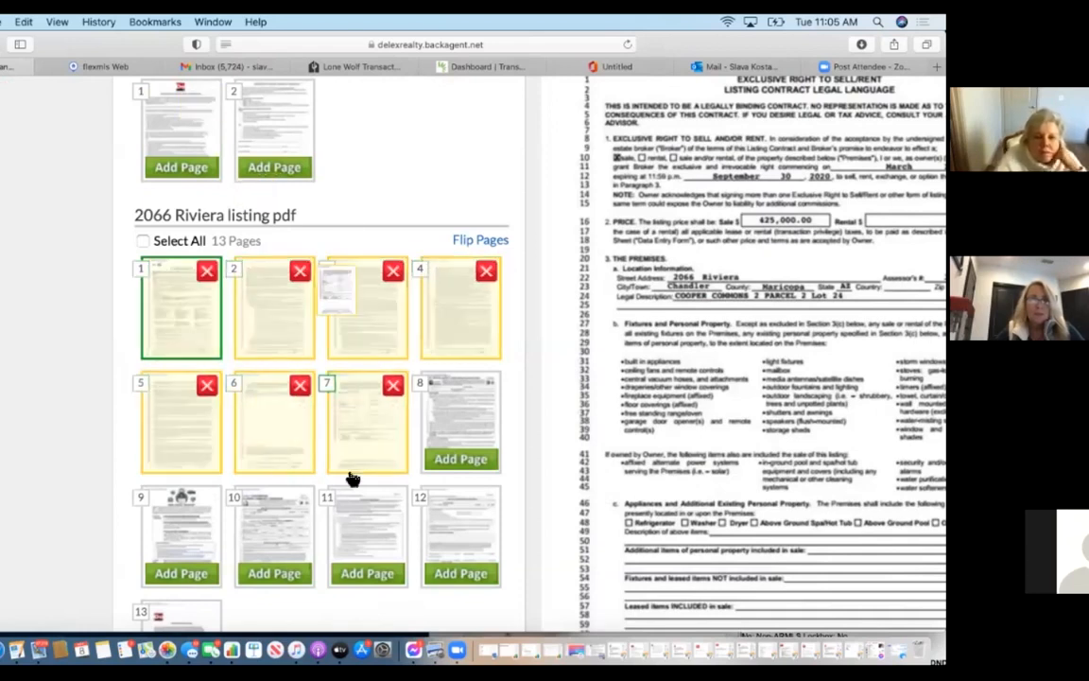
left_click(292, 321)
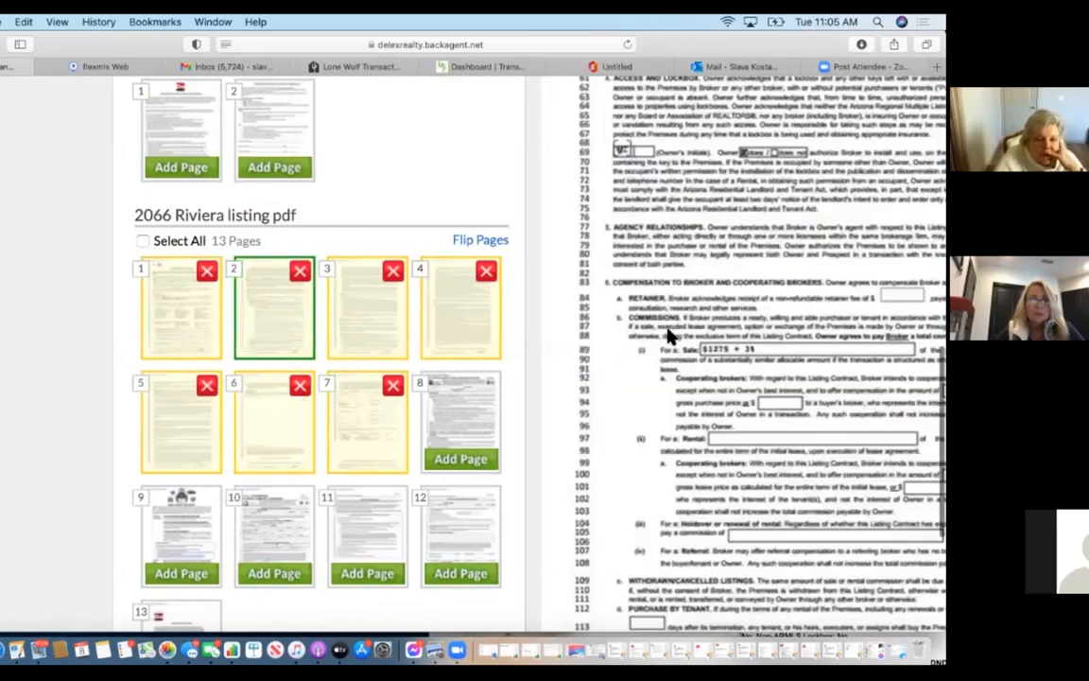
scroll(670, 336, "right", 3)
scroll(669, 336, "right", 5)
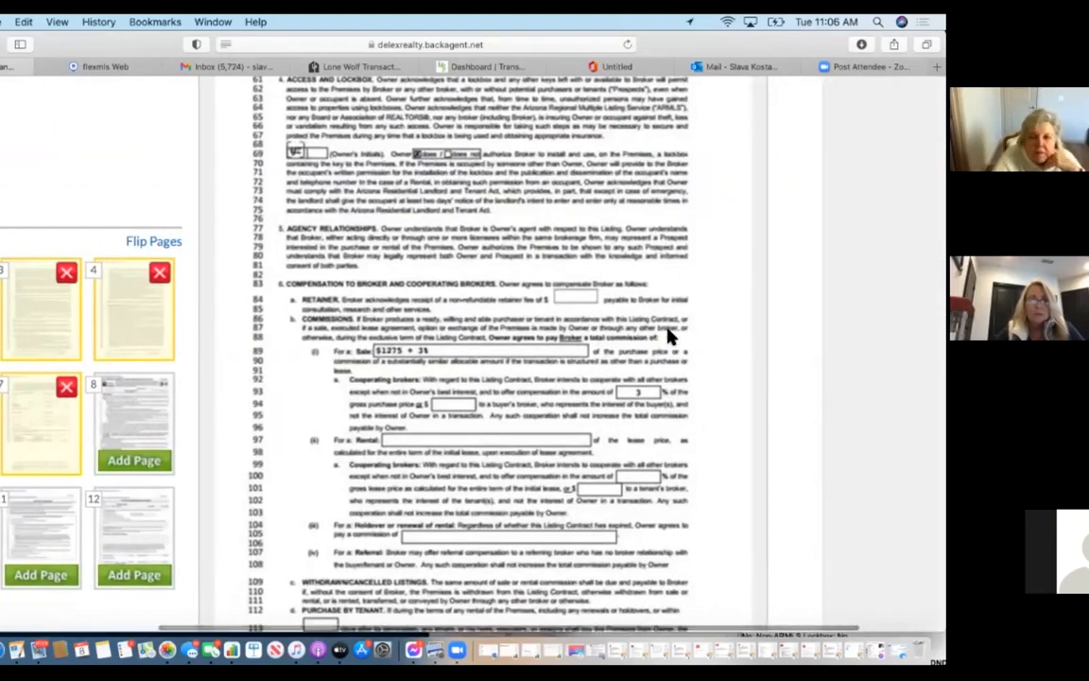
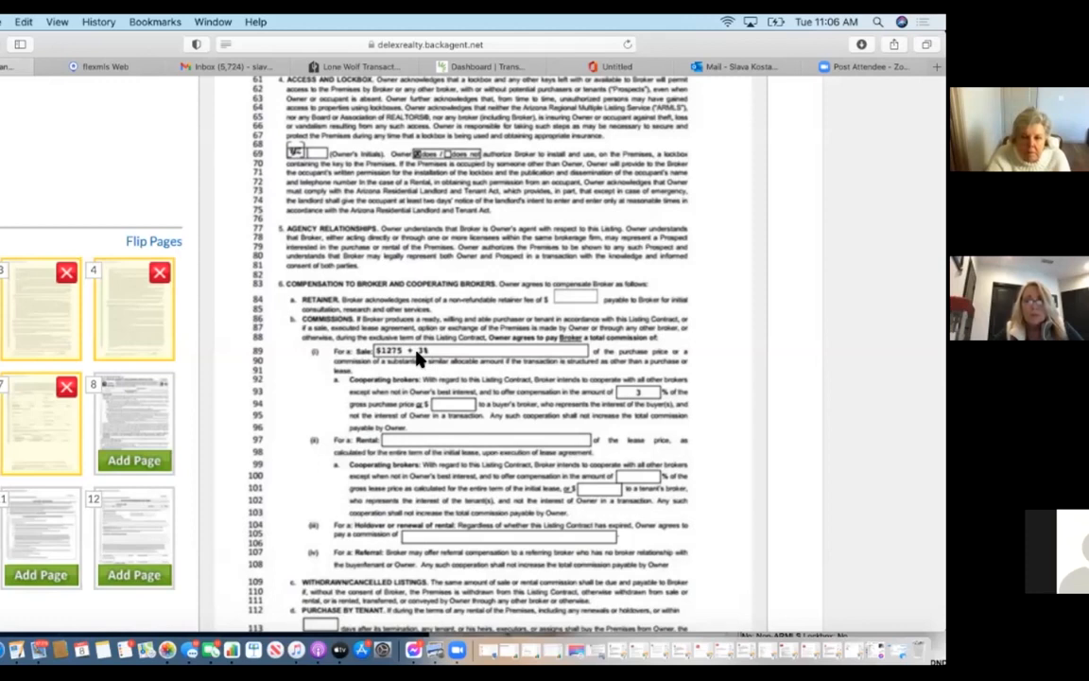
Set the sale commission to $1275 + 3% and the cooperating broker amount to 3%.
key("BackSpace")
key("BackSpace")
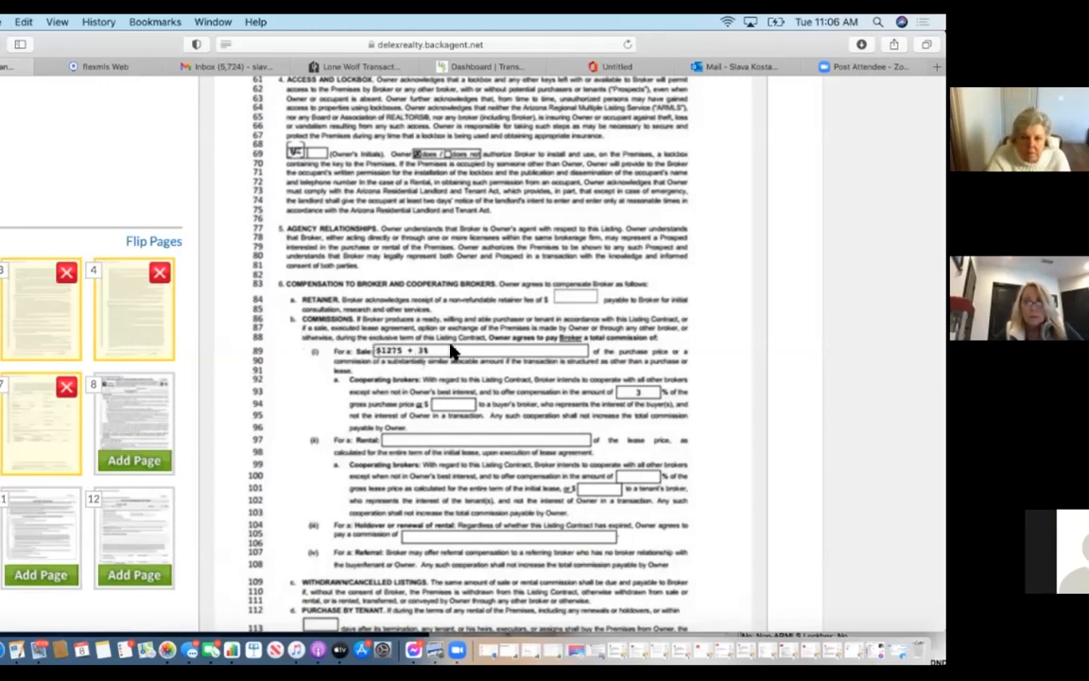
type("3%")
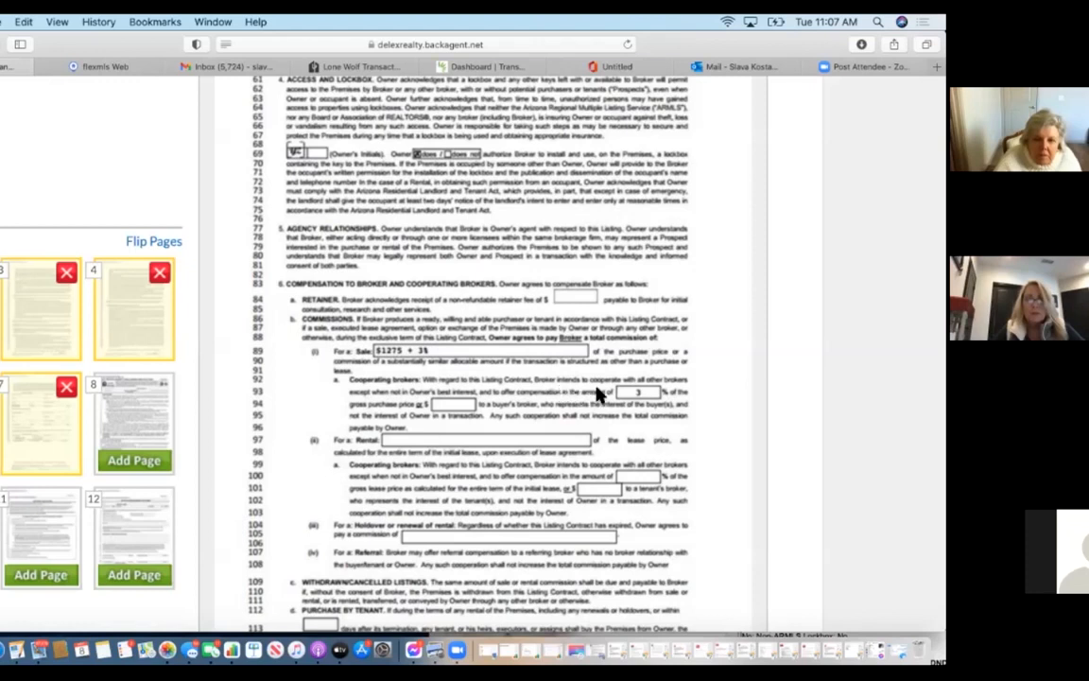
left_click(636, 394)
type("3")
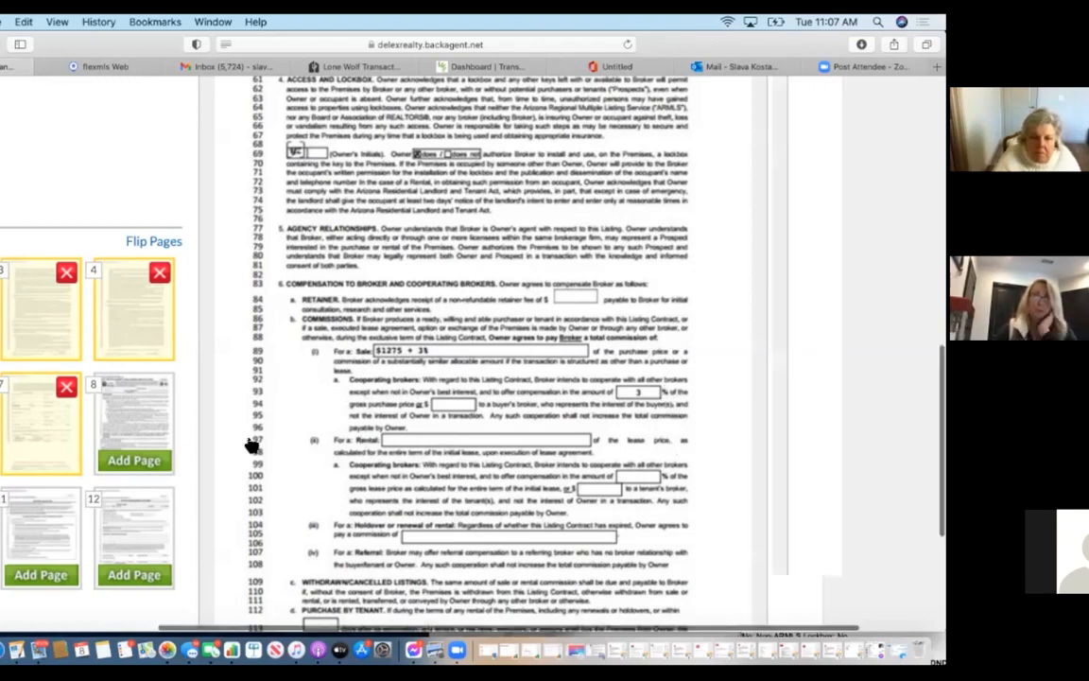
scroll(218, 445, "left", 3)
scroll(156, 446, "up", 10)
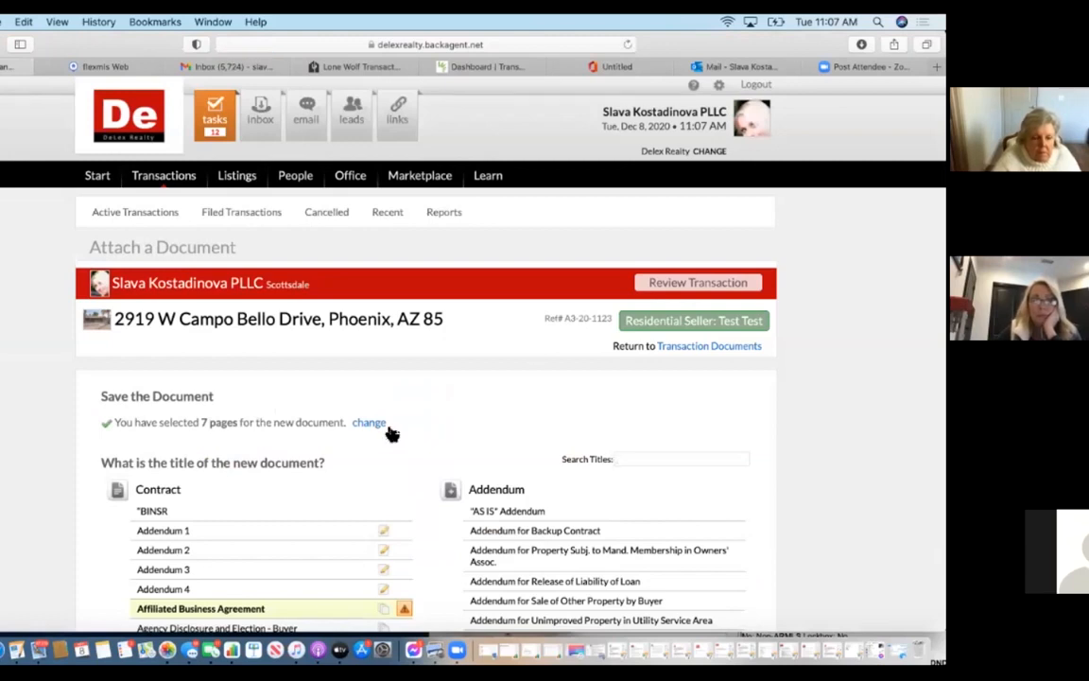
Title the 7-page document 'Listing Agreement (Exclusive Right to Sell)', save it and start another.
scroll(393, 433, "down", 10)
scroll(388, 433, "up", 4)
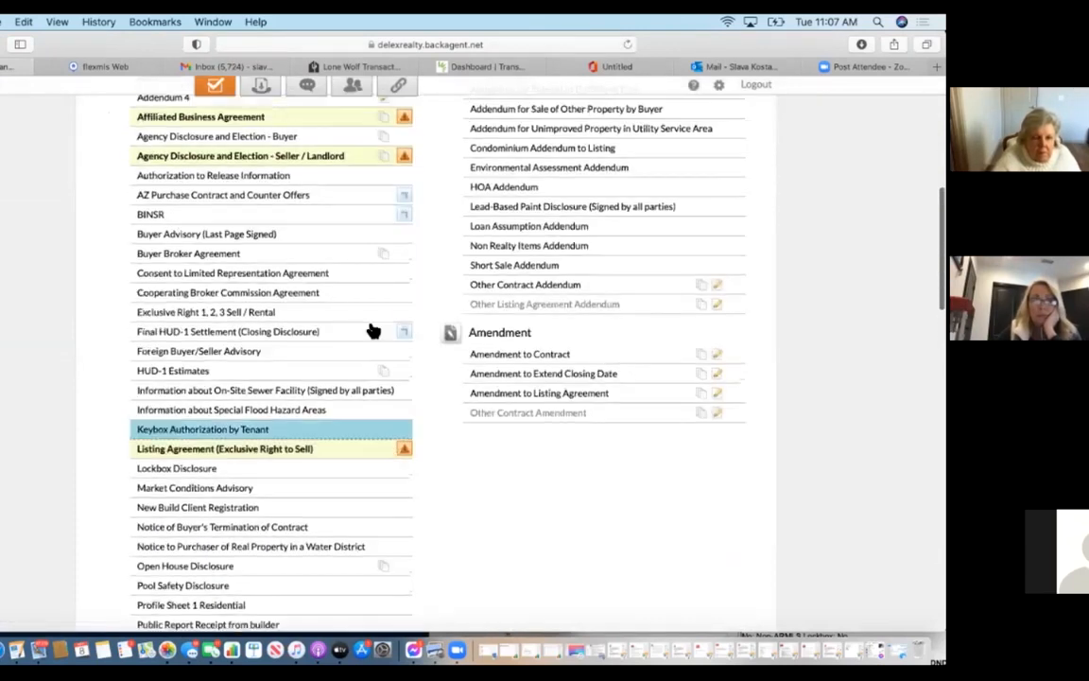
left_click(338, 458)
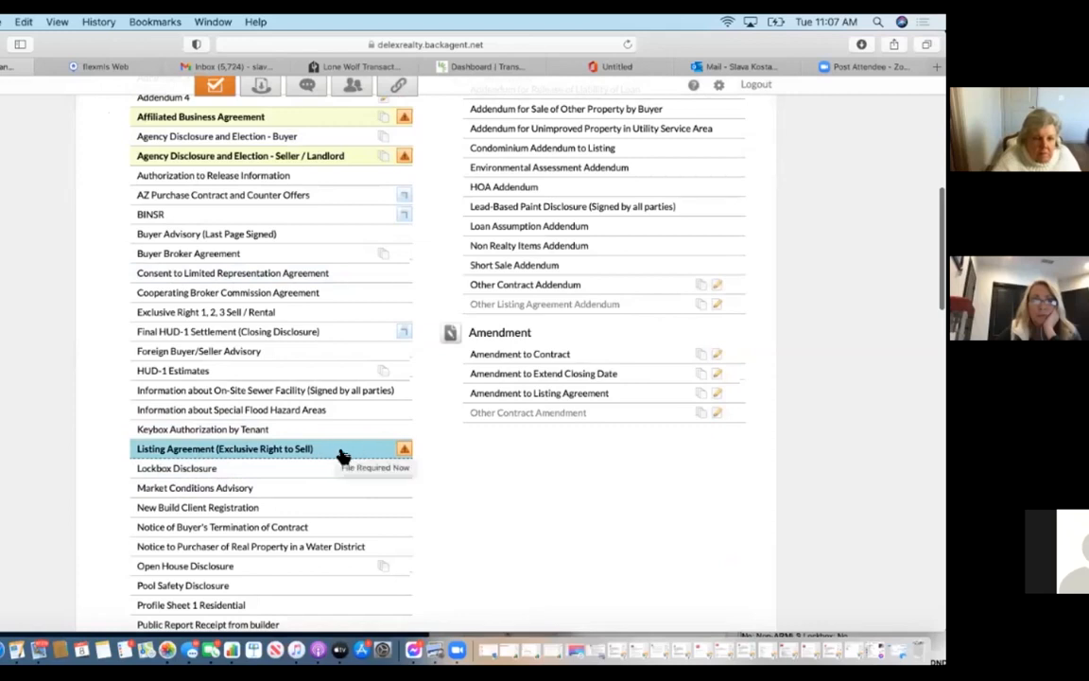
scroll(565, 418, "up", 5)
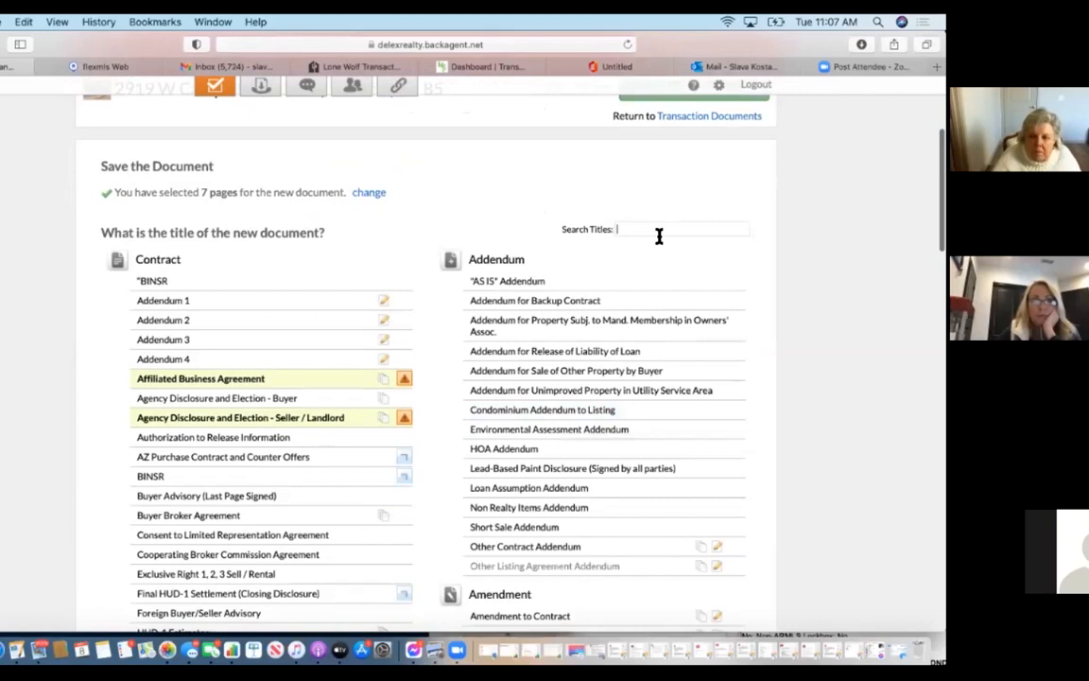
left_click(657, 230)
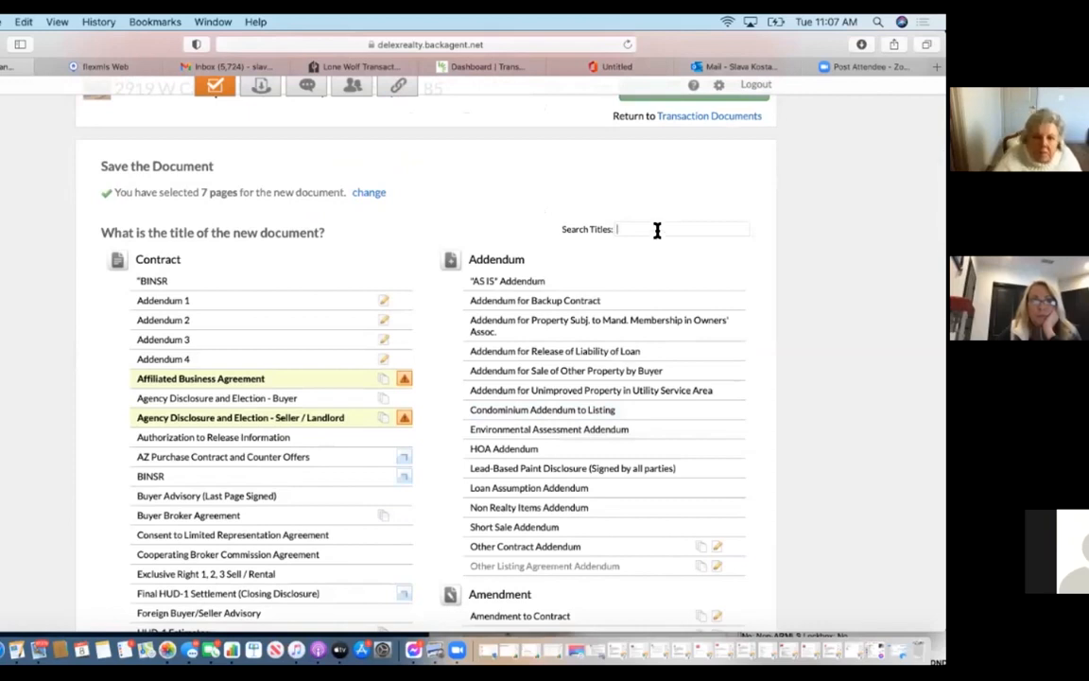
scroll(657, 232, "down", 7)
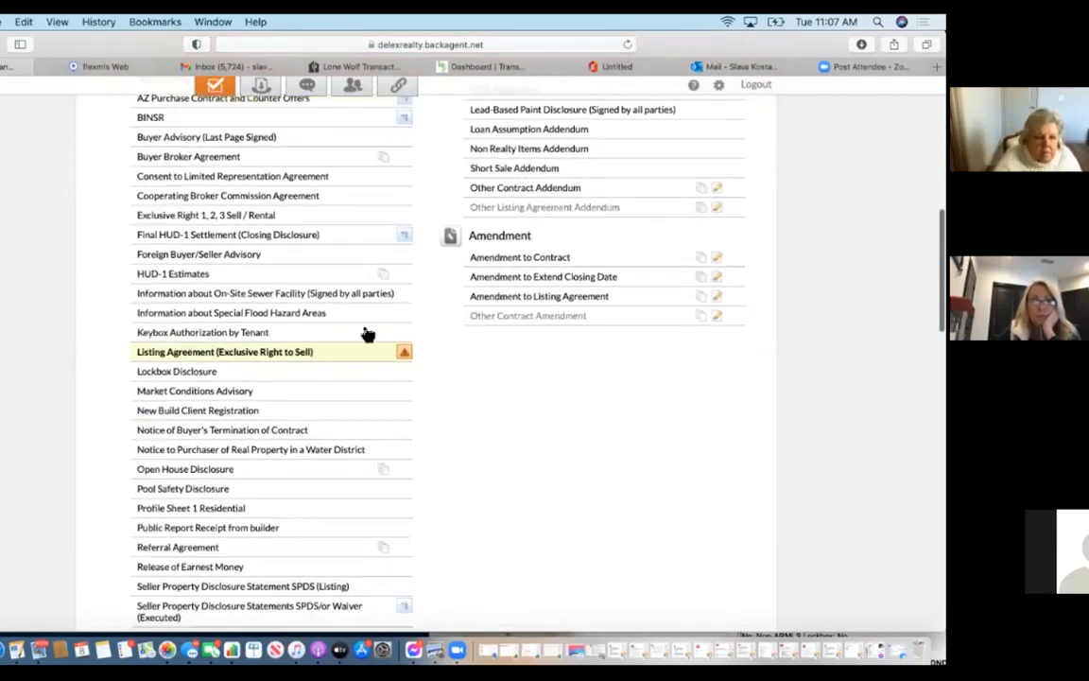
left_click(345, 351)
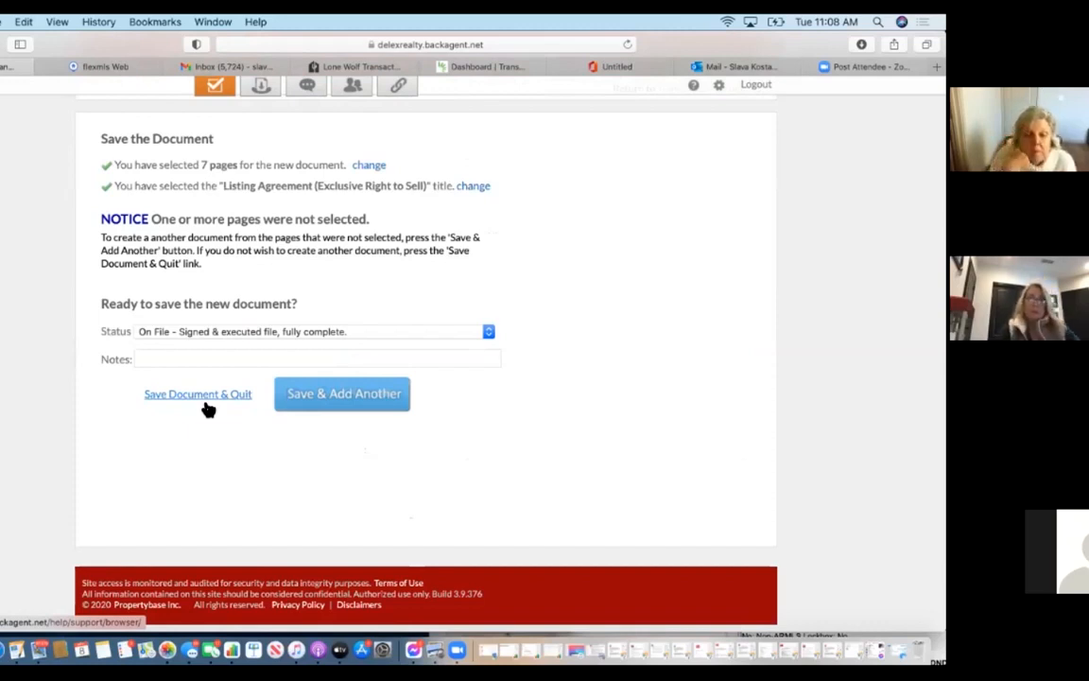
left_click(354, 395)
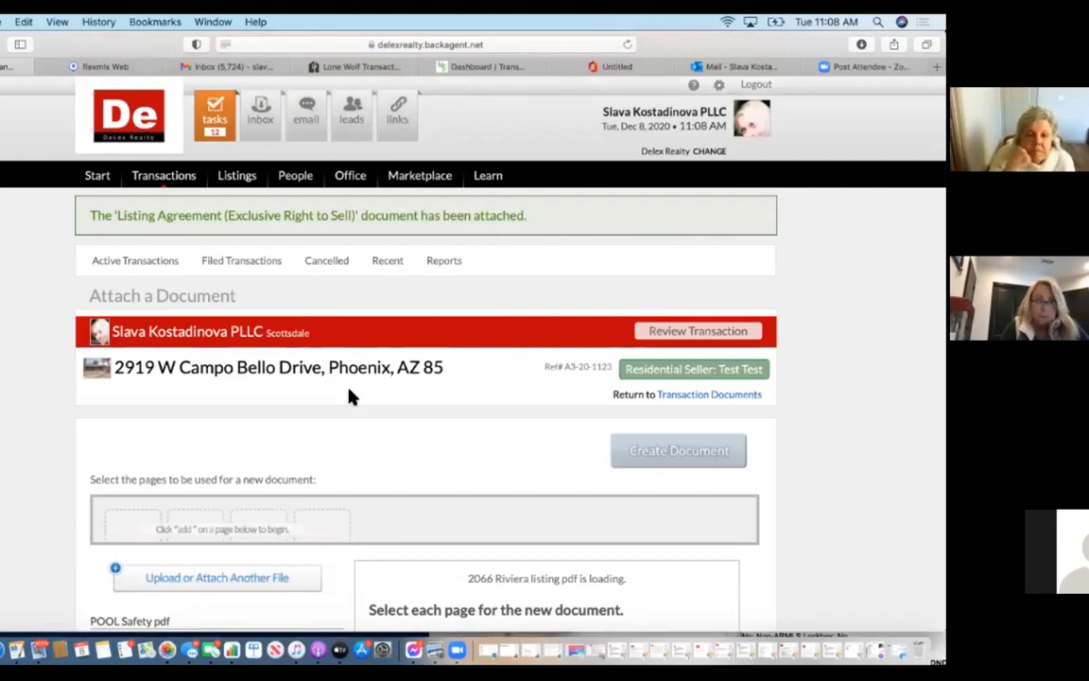
Save Riviera page 8 as 'Agency Disclosure and Election - Seller / Landlord' and start another.
scroll(349, 397, "down", 5)
scroll(348, 397, "down", 3)
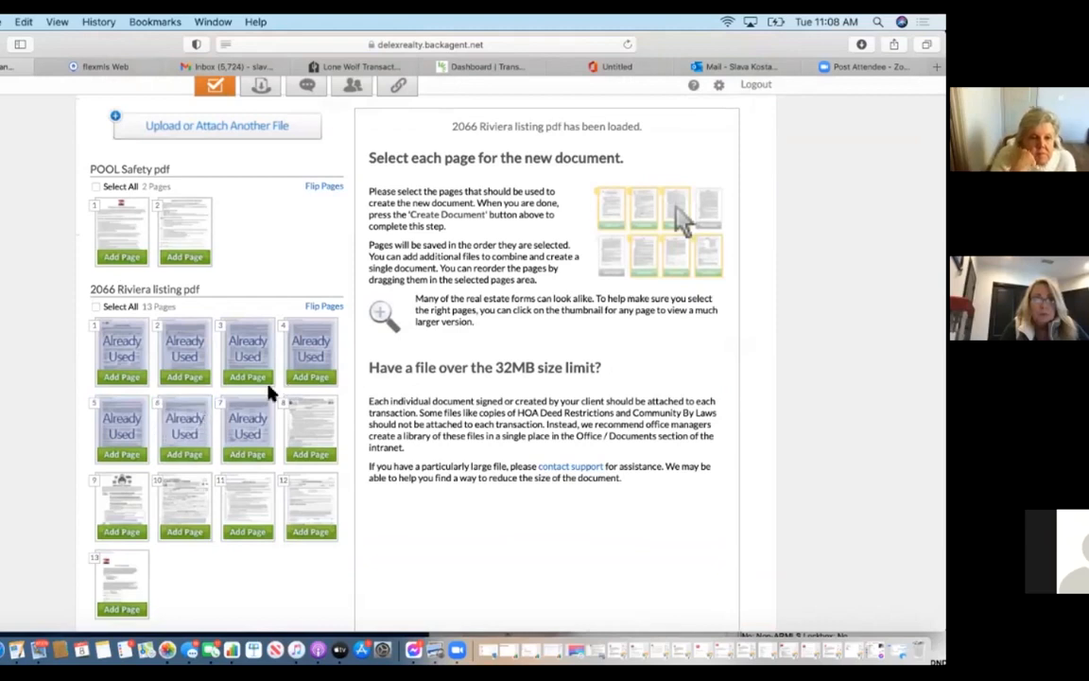
left_click(305, 427)
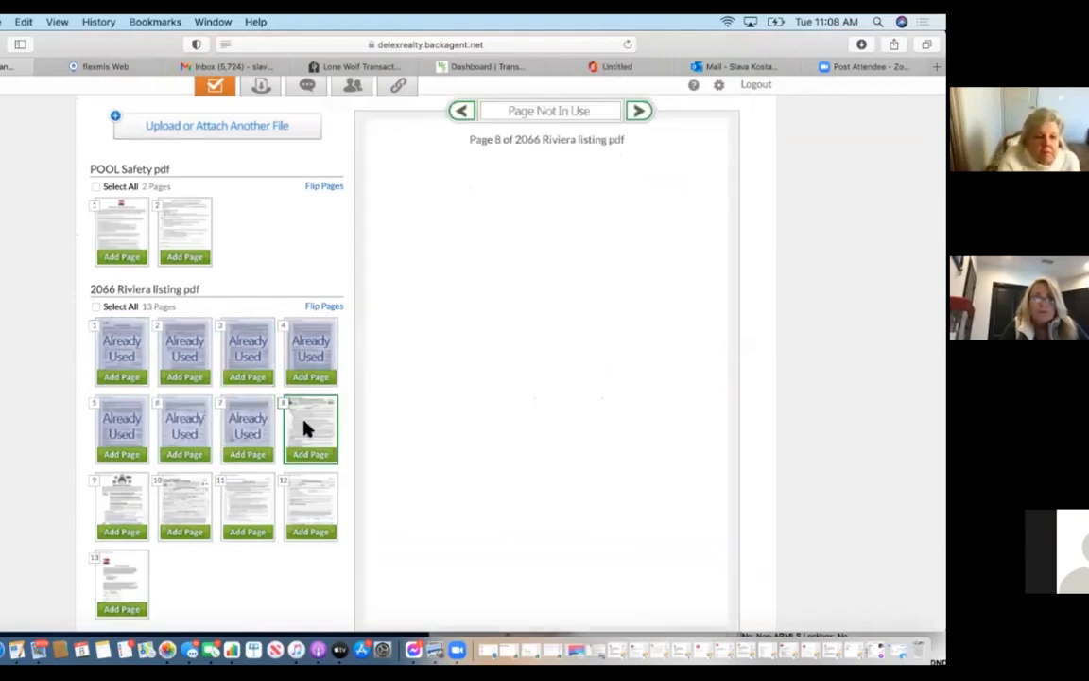
scroll(527, 456, "down", 2)
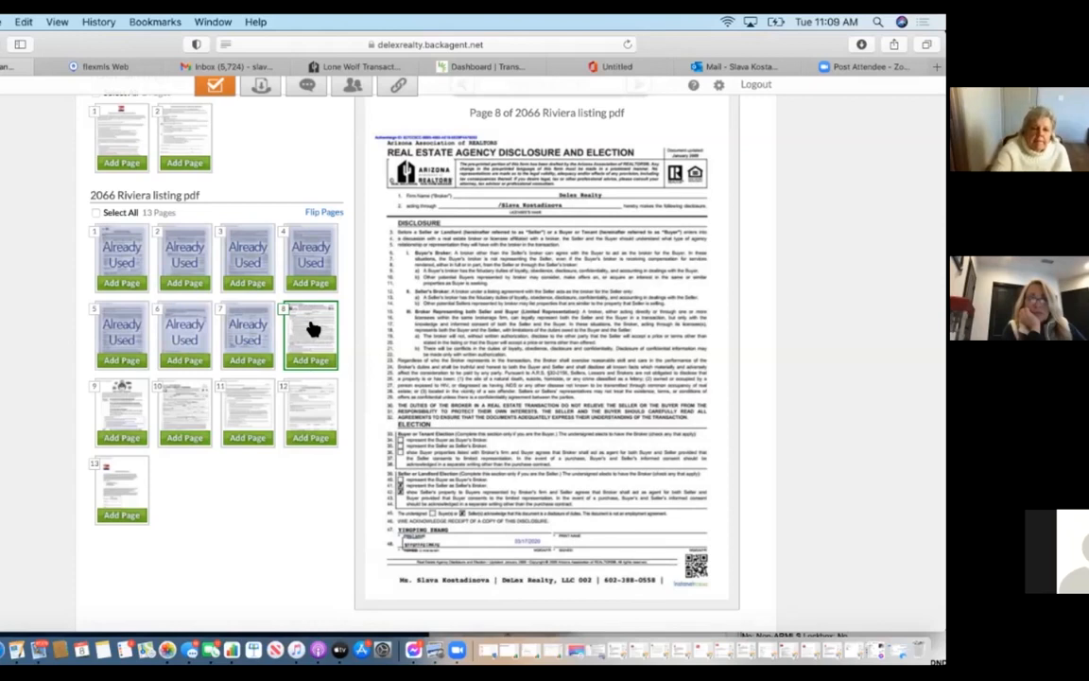
left_click(318, 362)
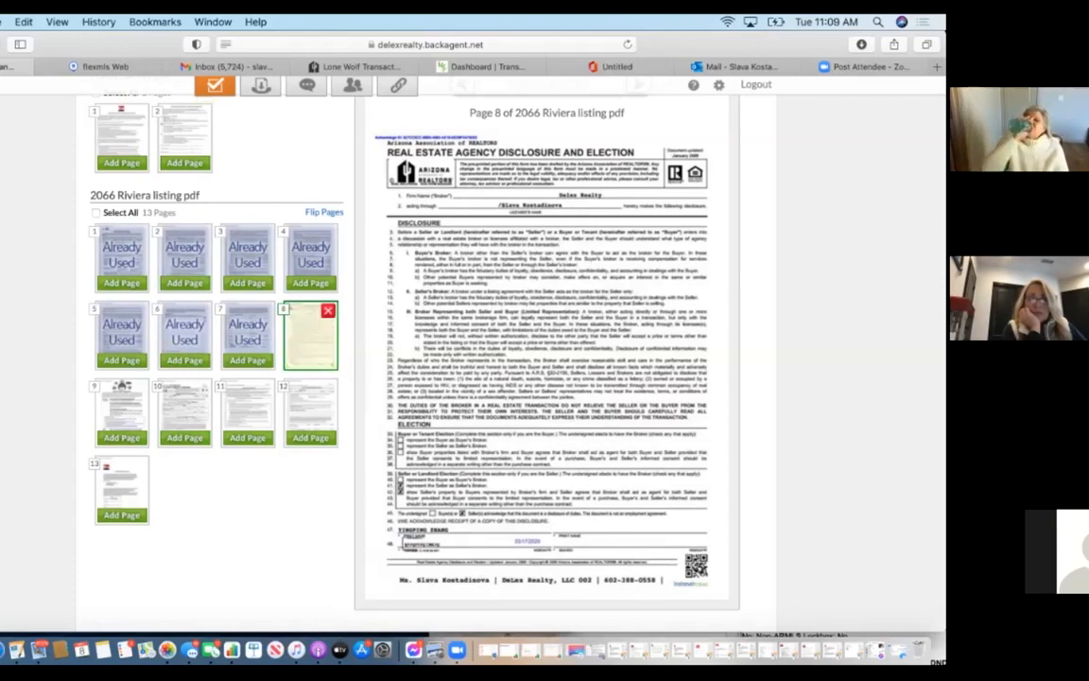
scroll(182, 290, "up", 5)
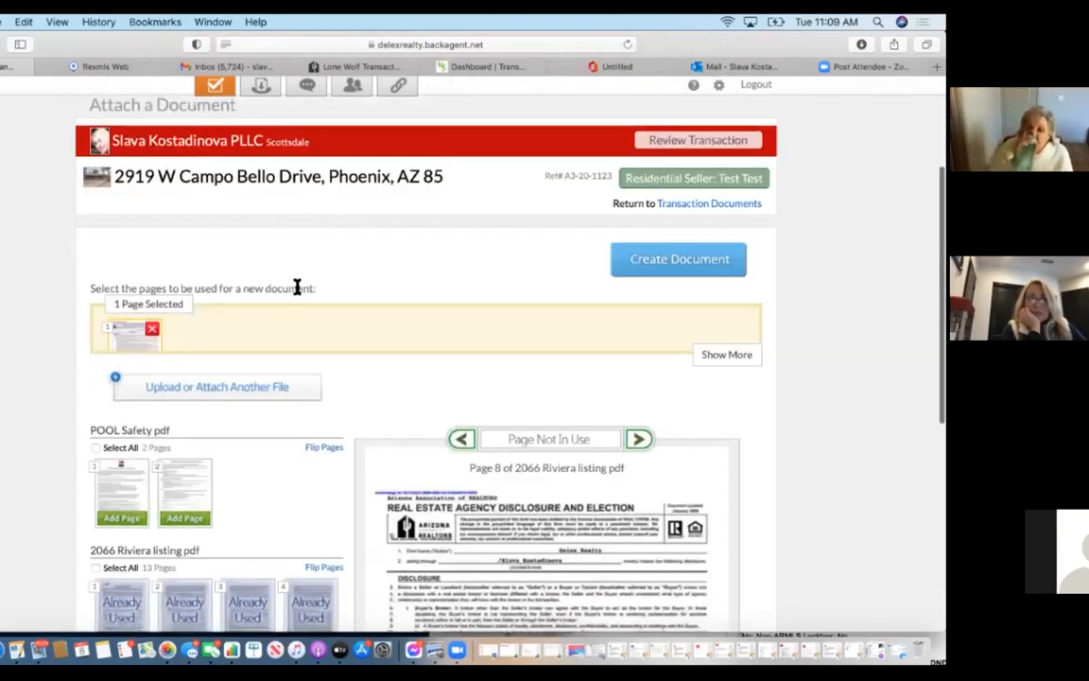
left_click(679, 259)
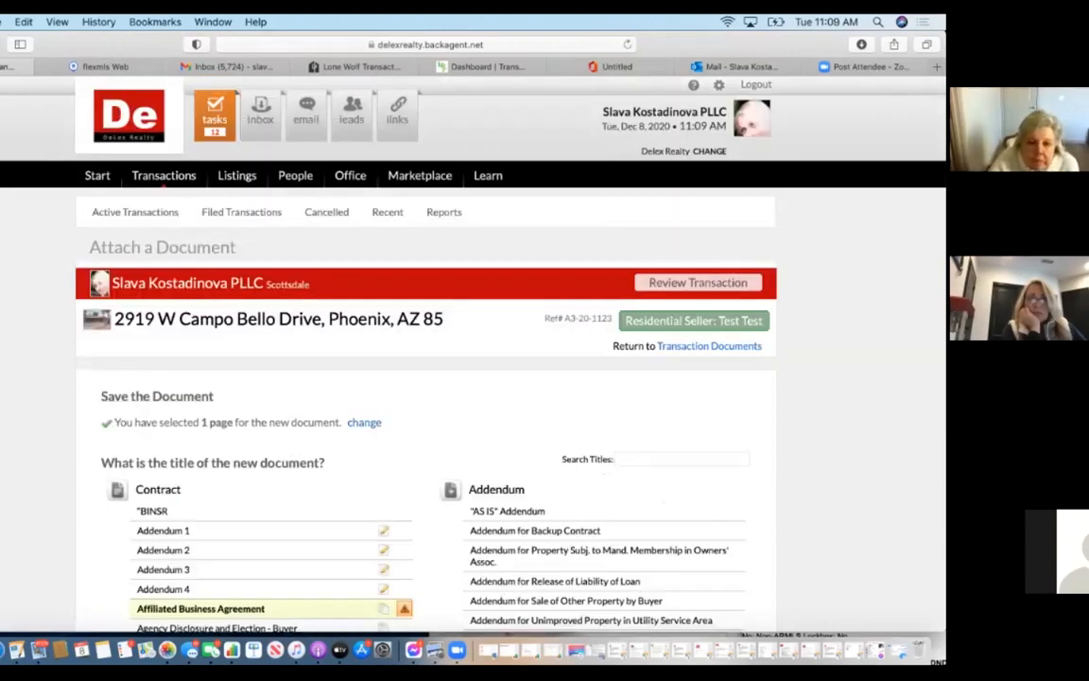
scroll(287, 418, "down", 5)
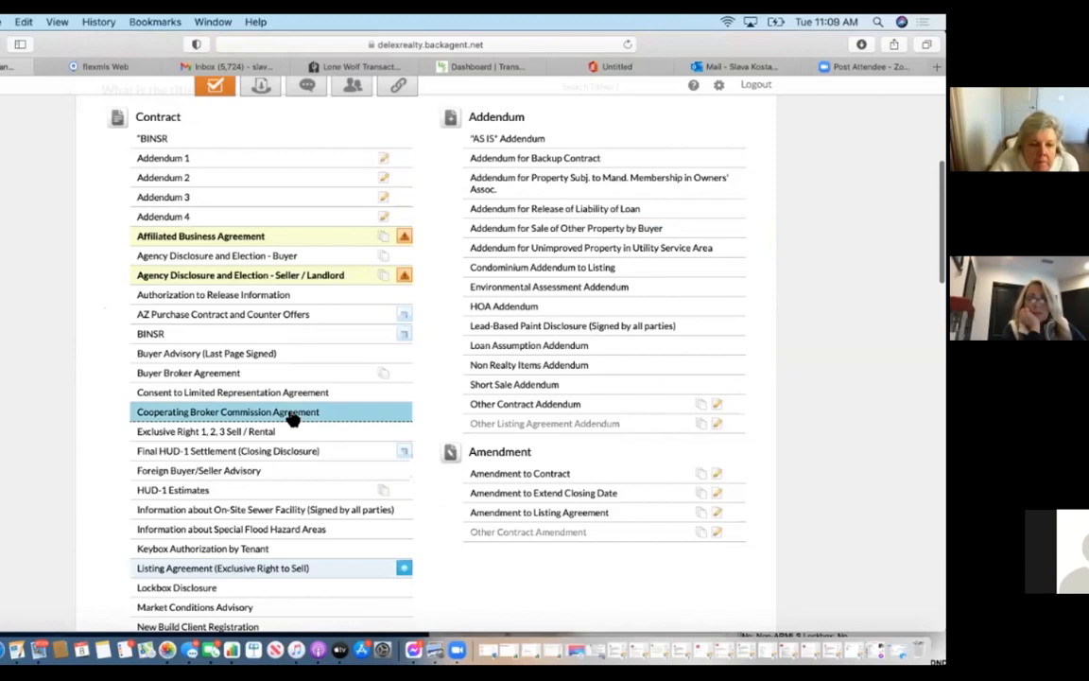
left_click(345, 279)
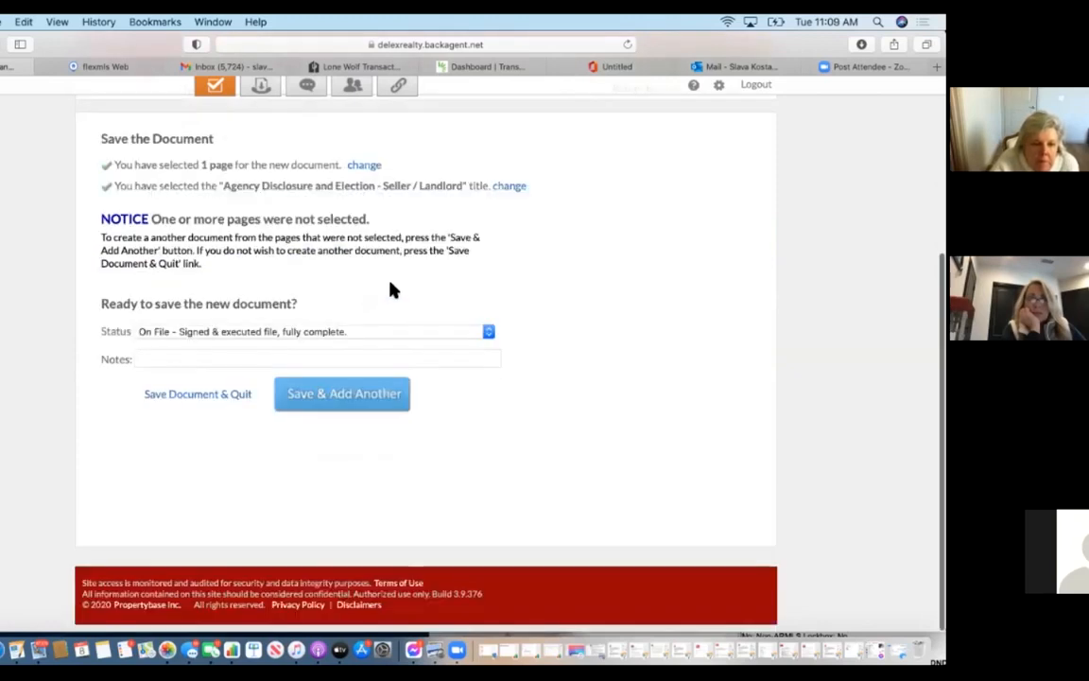
left_click(382, 397)
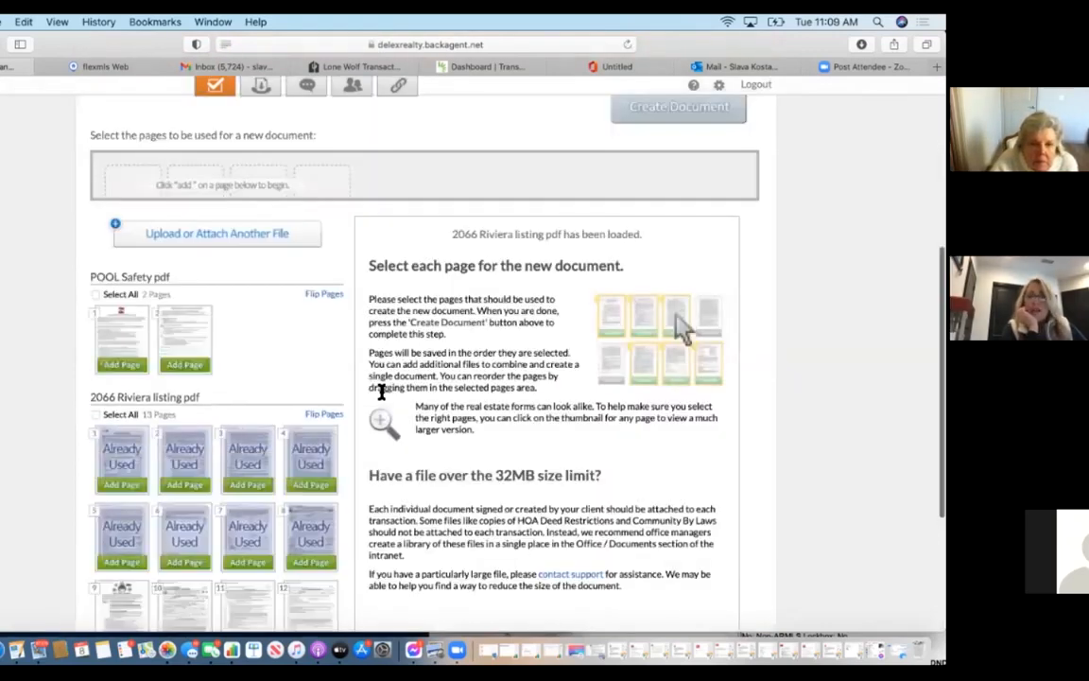
Save Riviera page 13 as a one-page 'Affiliated Business Agreement' document and start another.
scroll(381, 393, "down", 5)
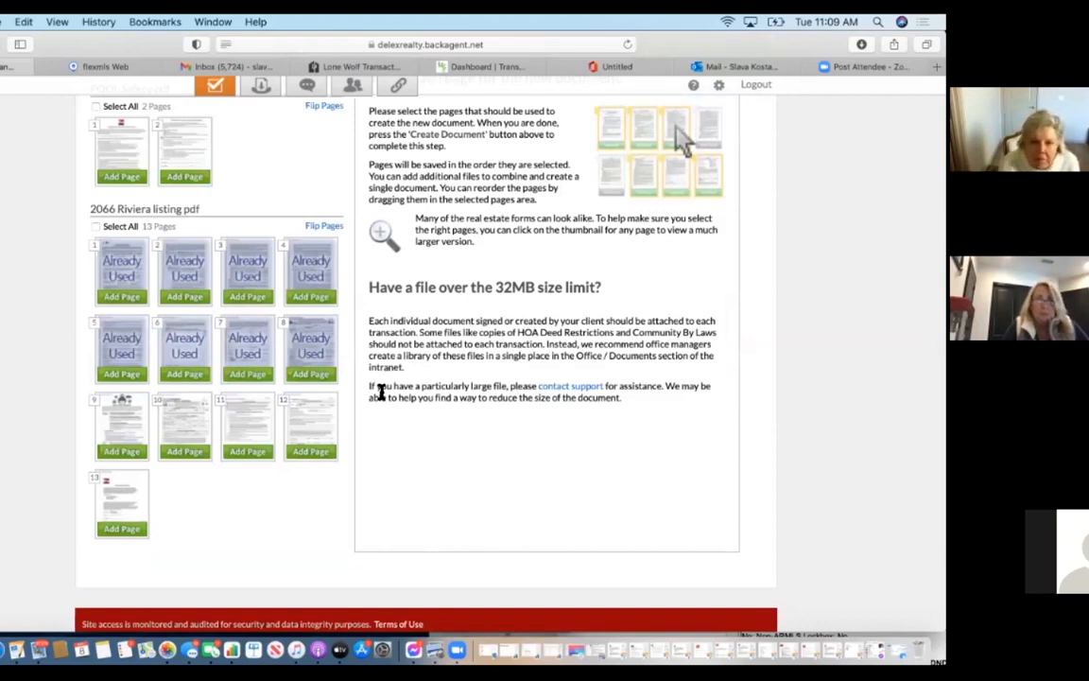
left_click(117, 512)
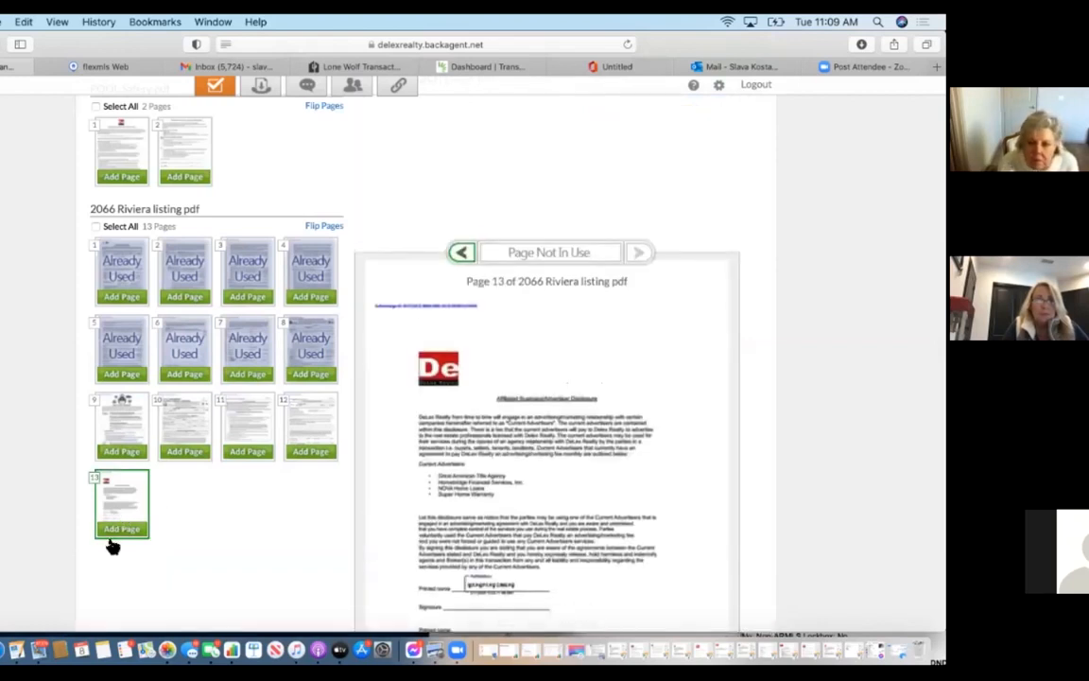
left_click(110, 532)
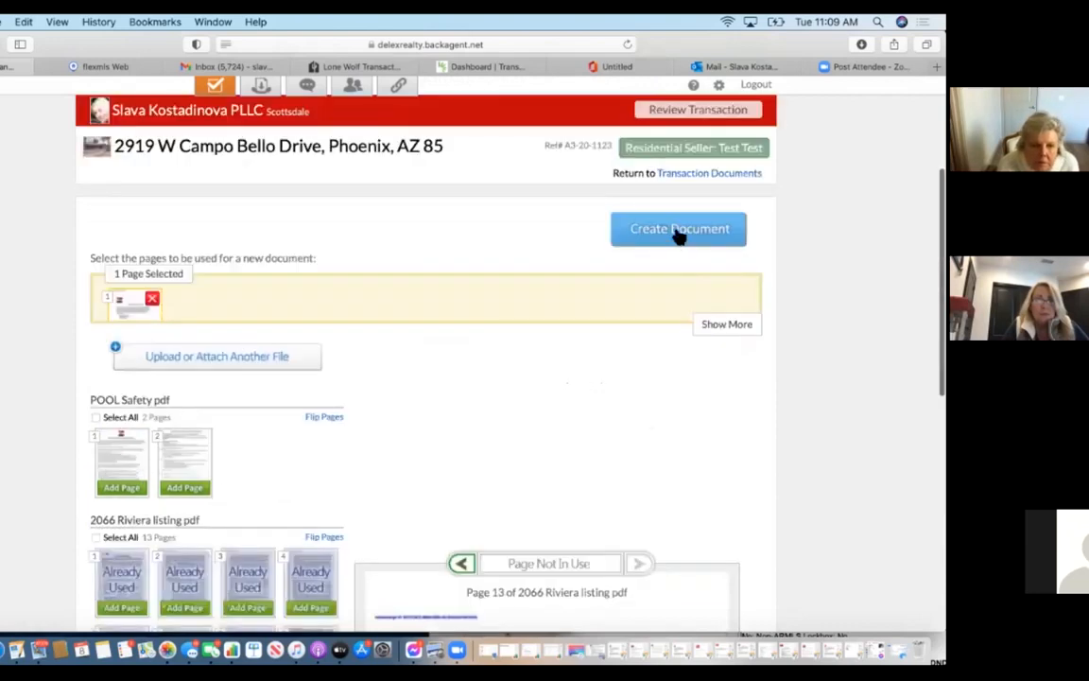
left_click(674, 232)
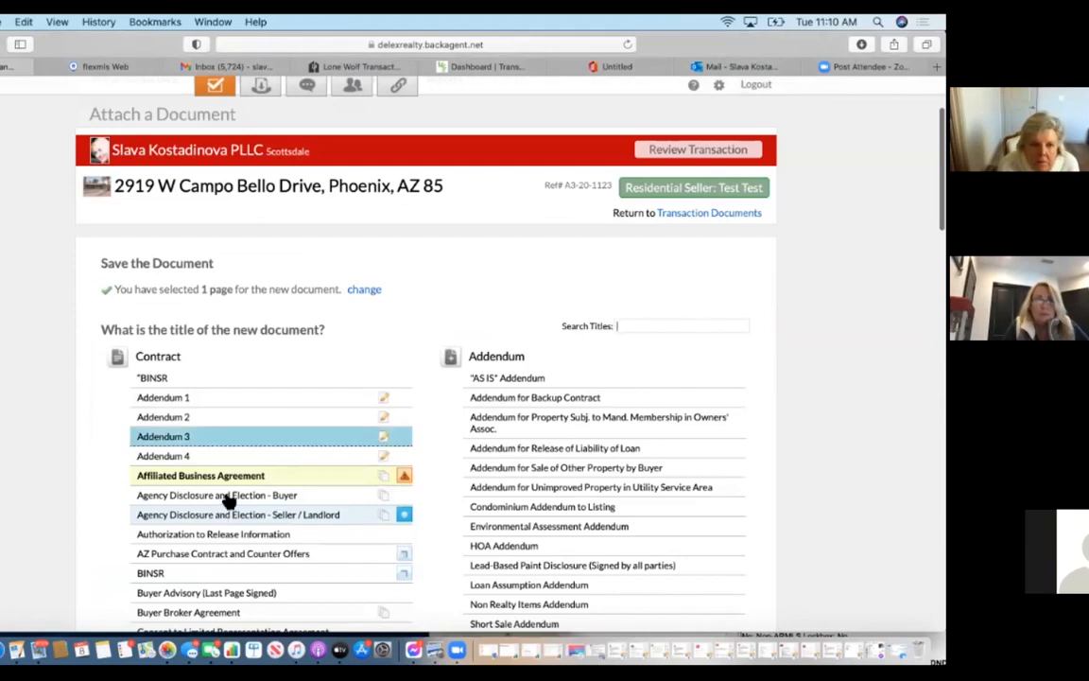
left_click(229, 478)
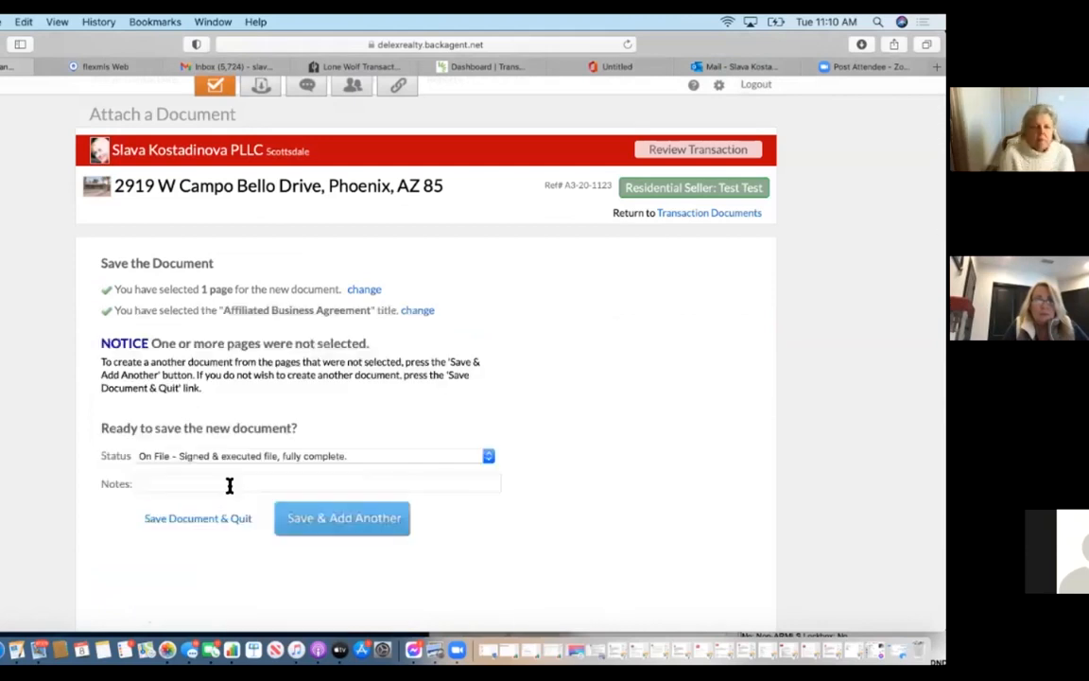
left_click(364, 516)
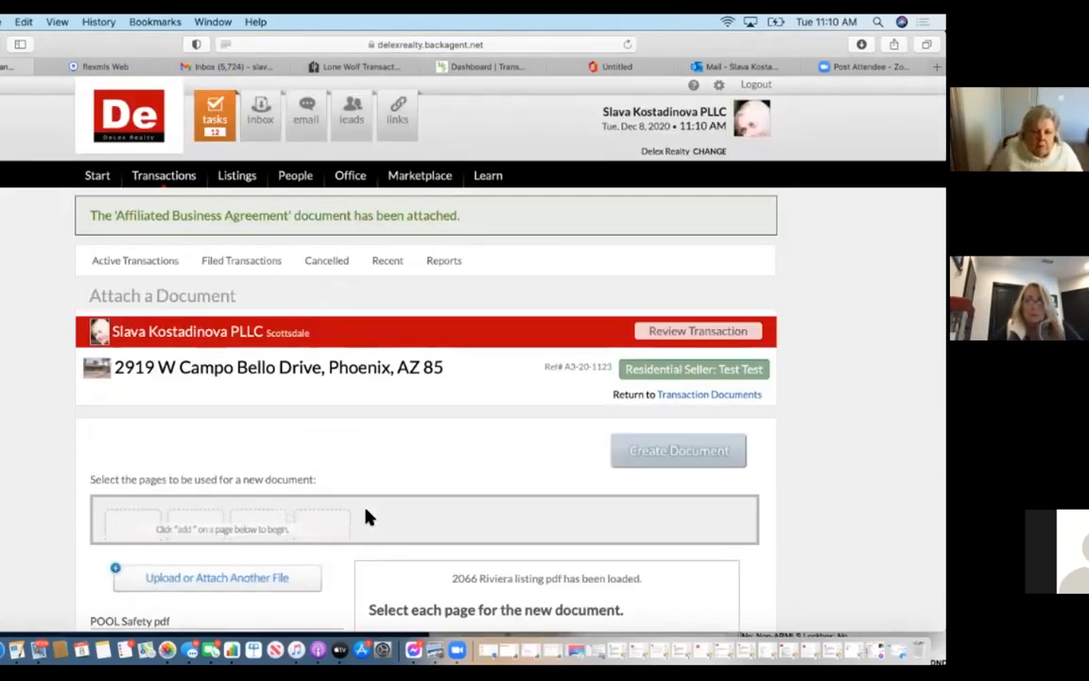
Save the first POOL Safety page as 'MLS Printout -Signed by Seller' and return to the documents list.
scroll(369, 518, "down", 5)
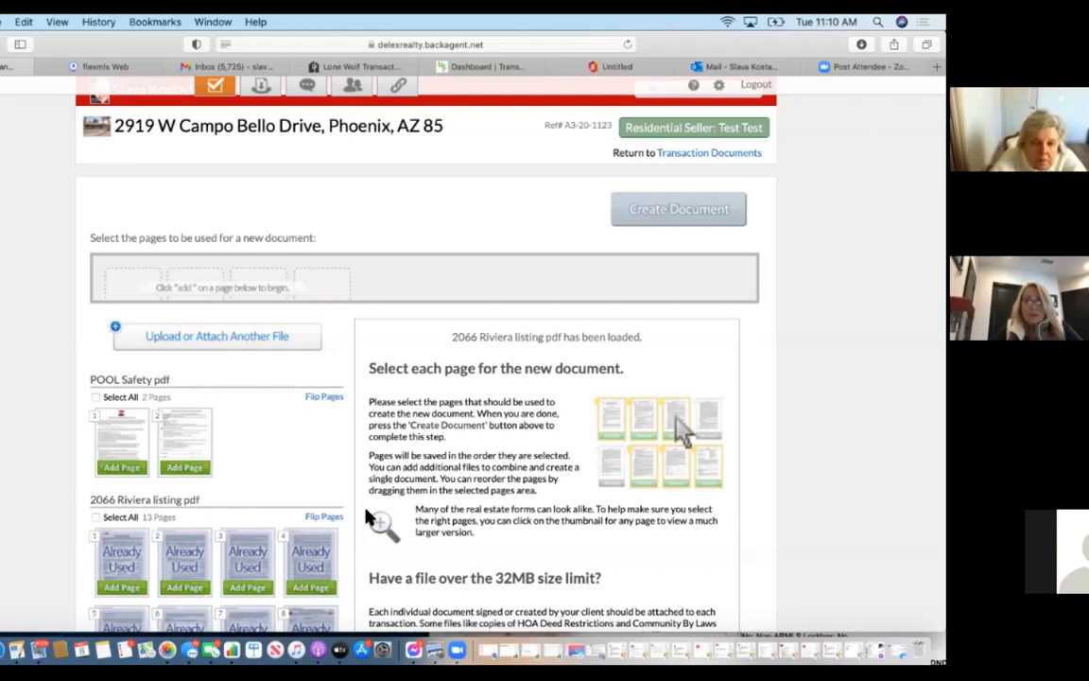
left_click(123, 437)
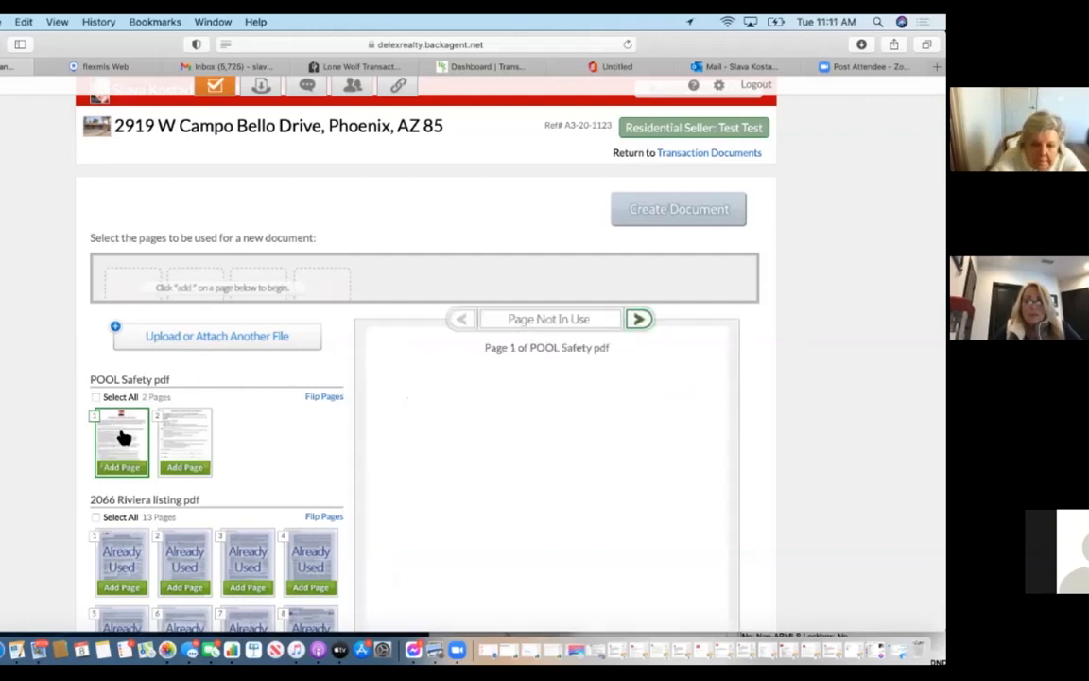
left_click(142, 469)
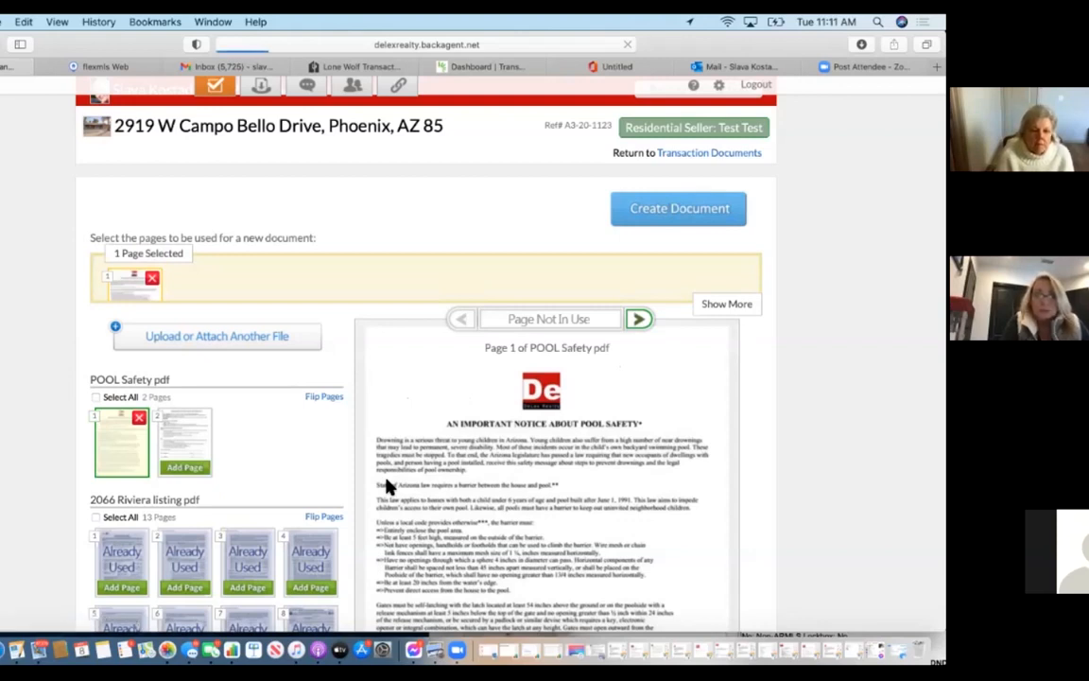
scroll(386, 486, "down", 15)
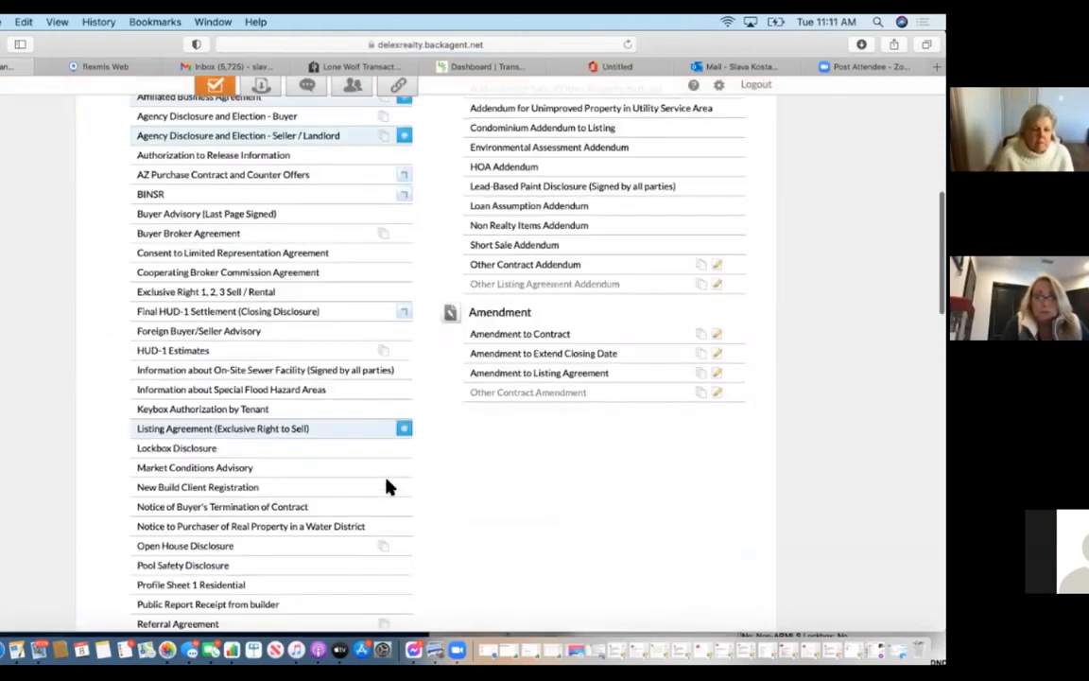
left_click(333, 329)
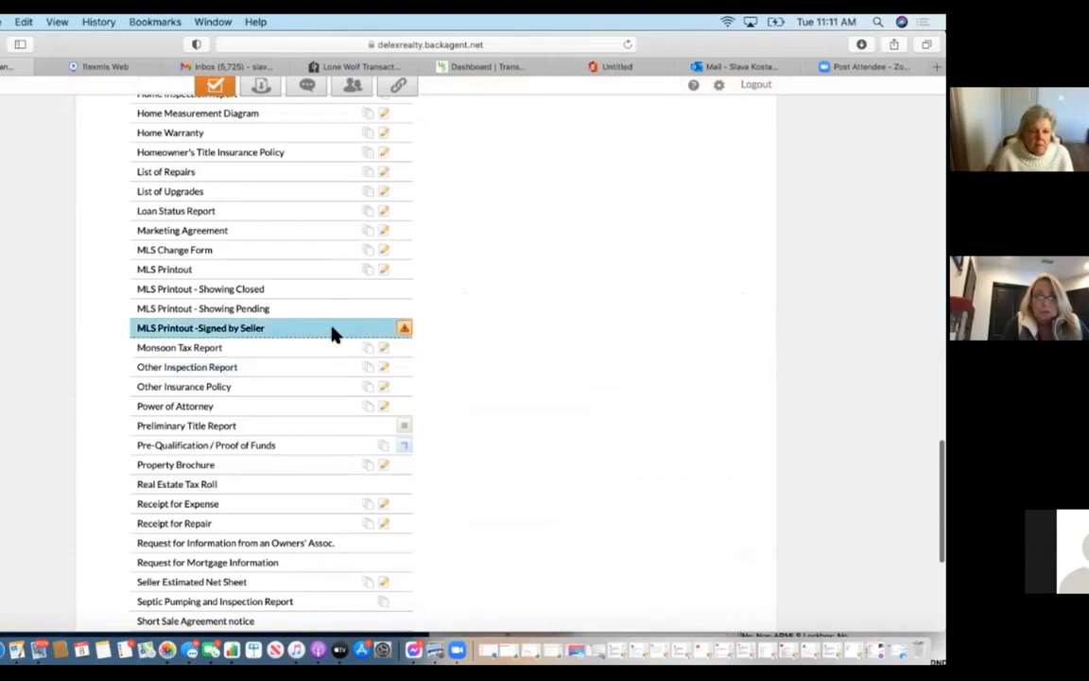
left_click(345, 405)
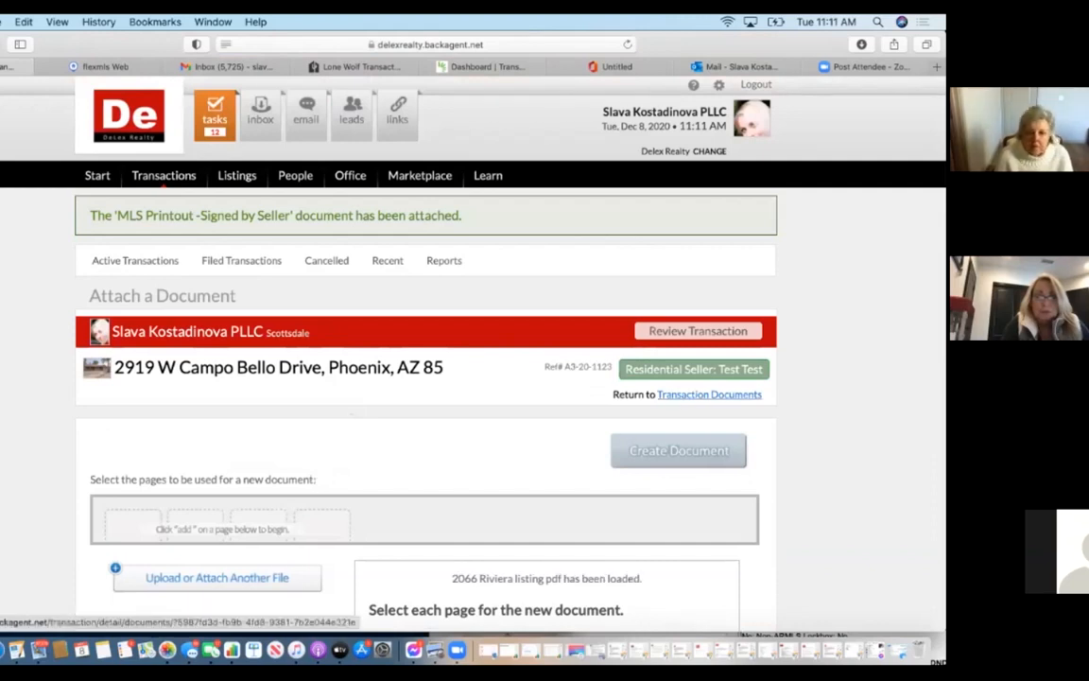
left_click(699, 395)
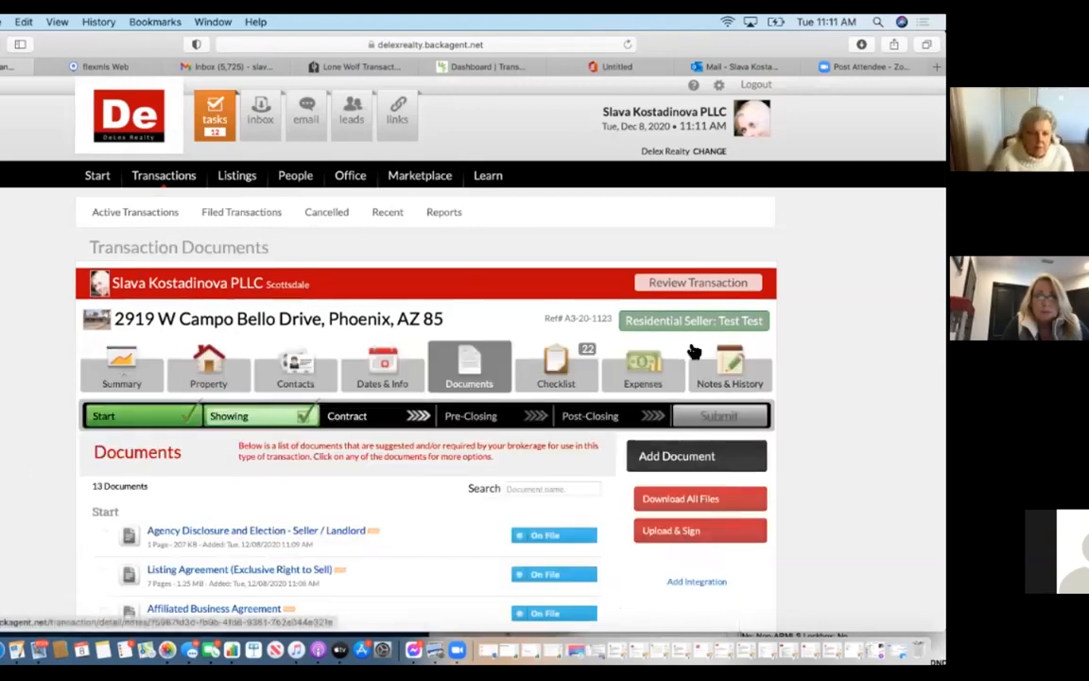
Scroll the Transaction Documents list, then open the Notes & History tab.
scroll(344, 524, "down", 5)
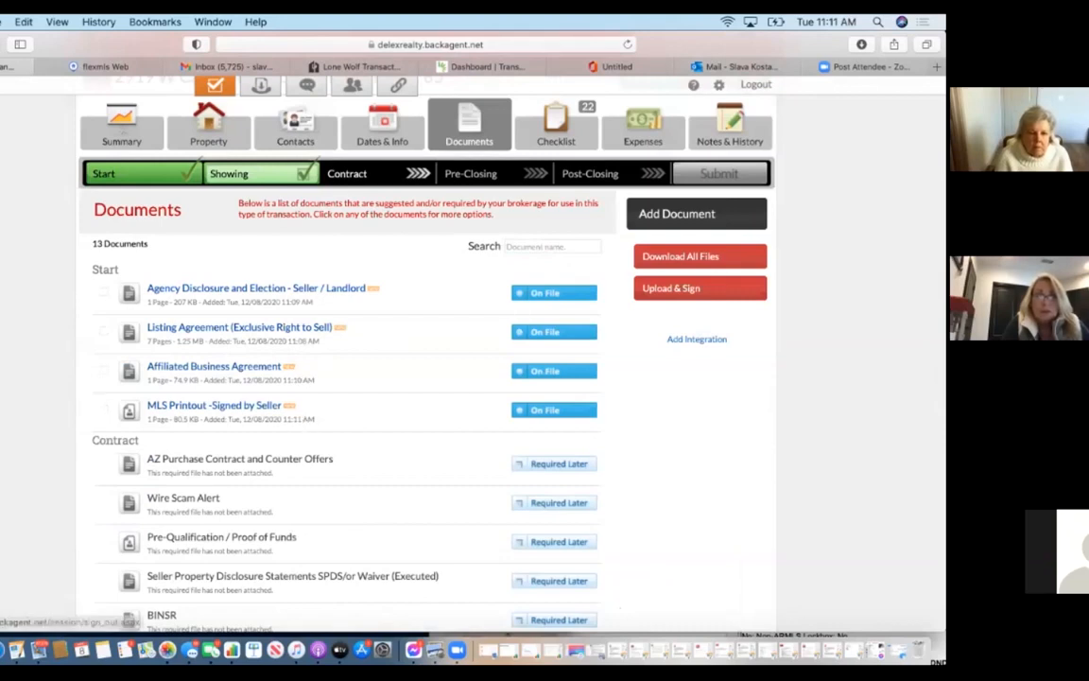
left_click(730, 125)
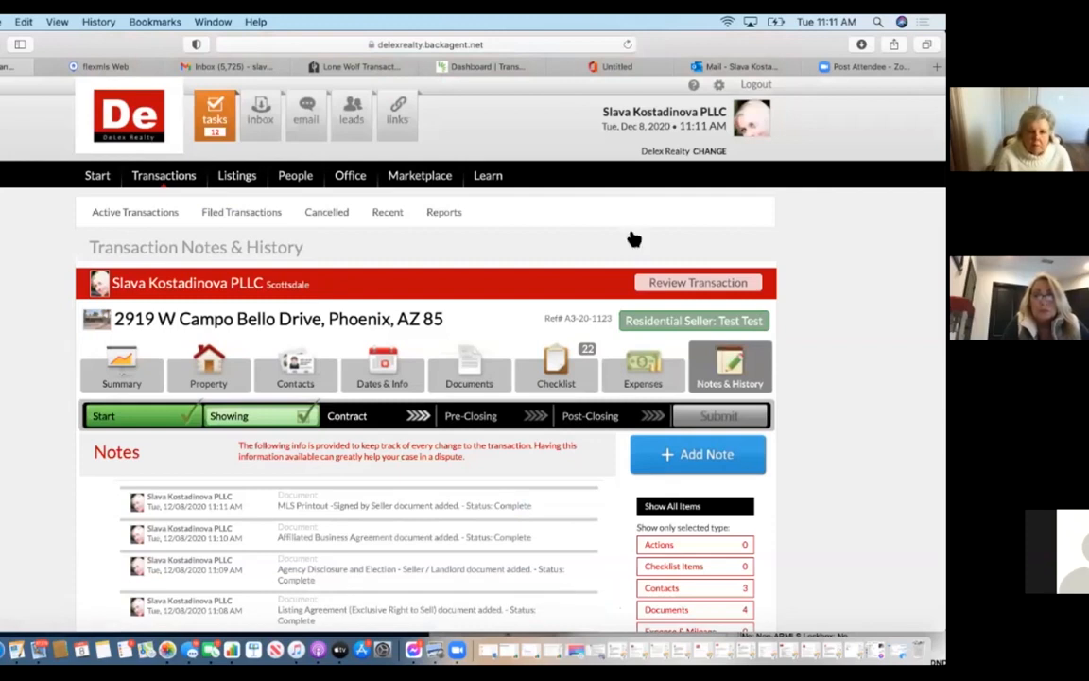
Review the Notes & History entries, then return to the transaction's Documents list.
scroll(633, 238, "down", 3)
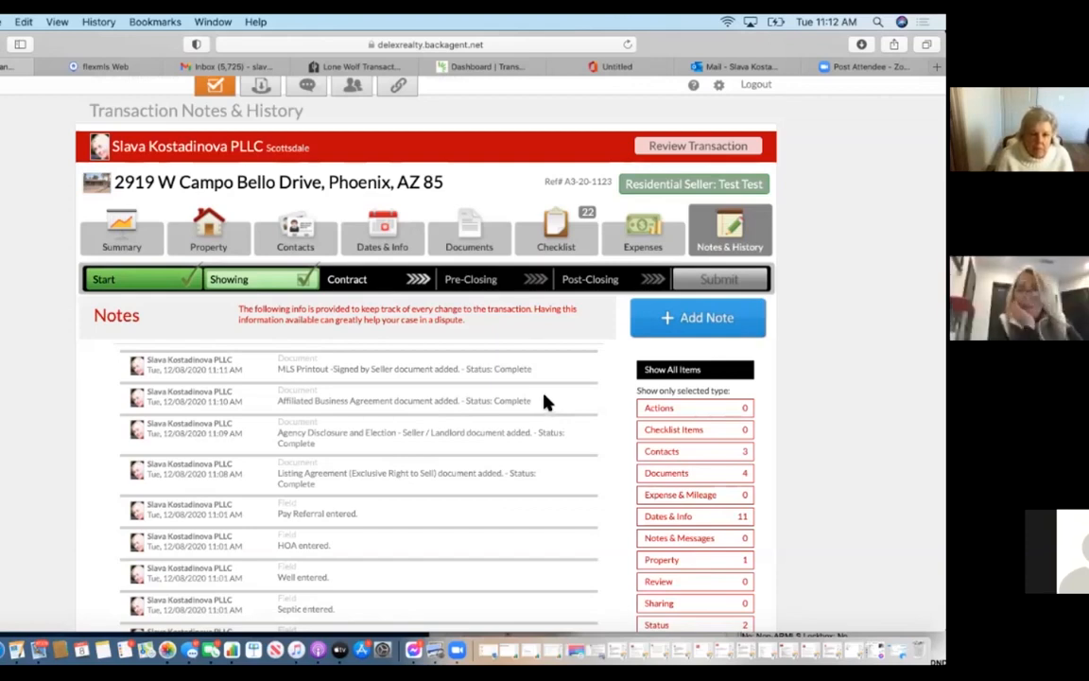
left_click(478, 229)
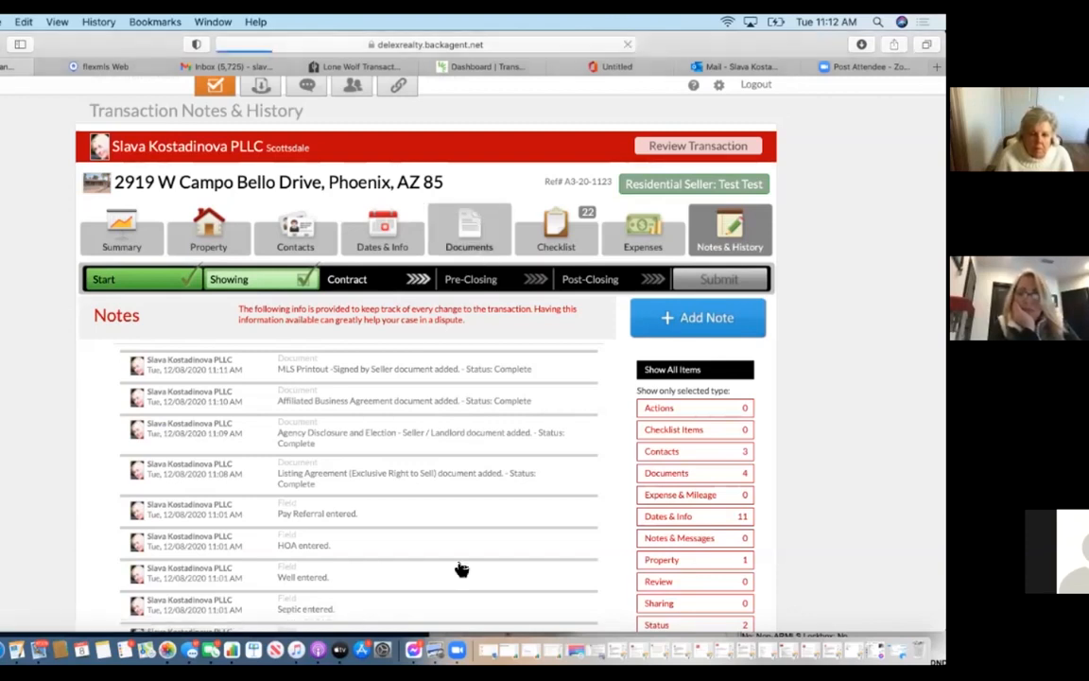
scroll(523, 341, "down", 3)
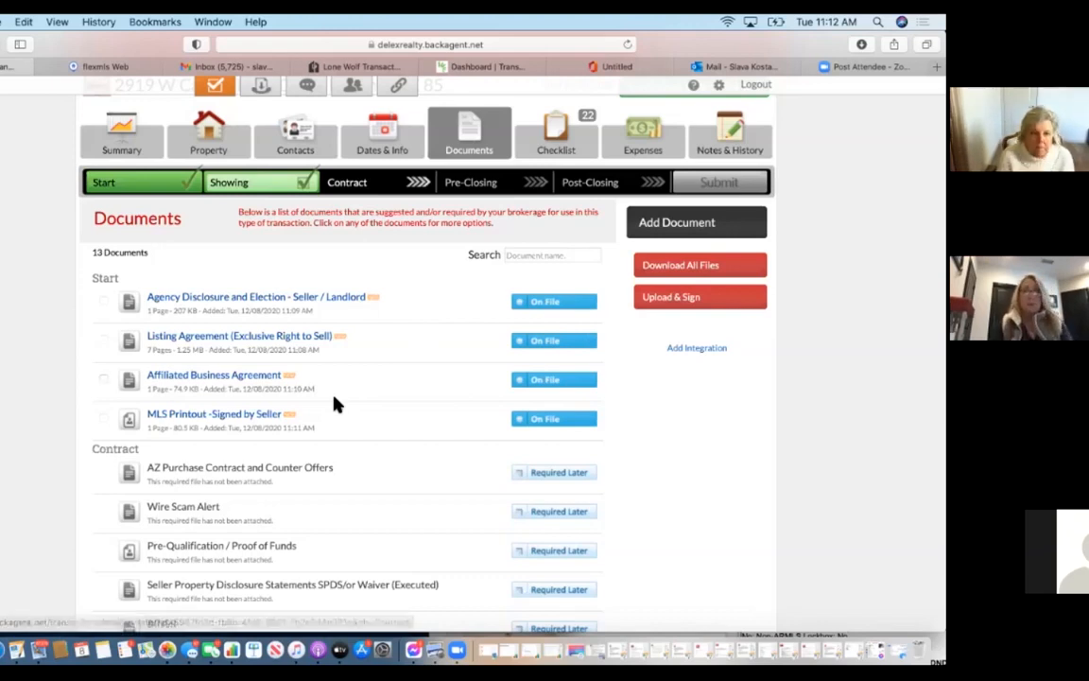
scroll(333, 405, "up", 3)
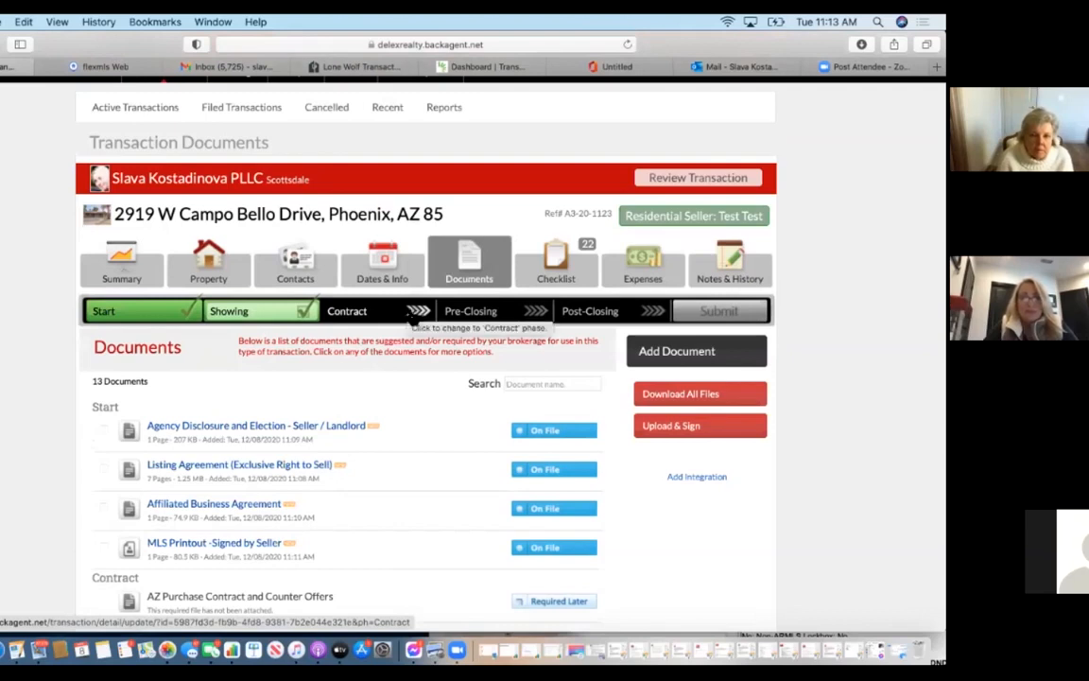
left_click(413, 317)
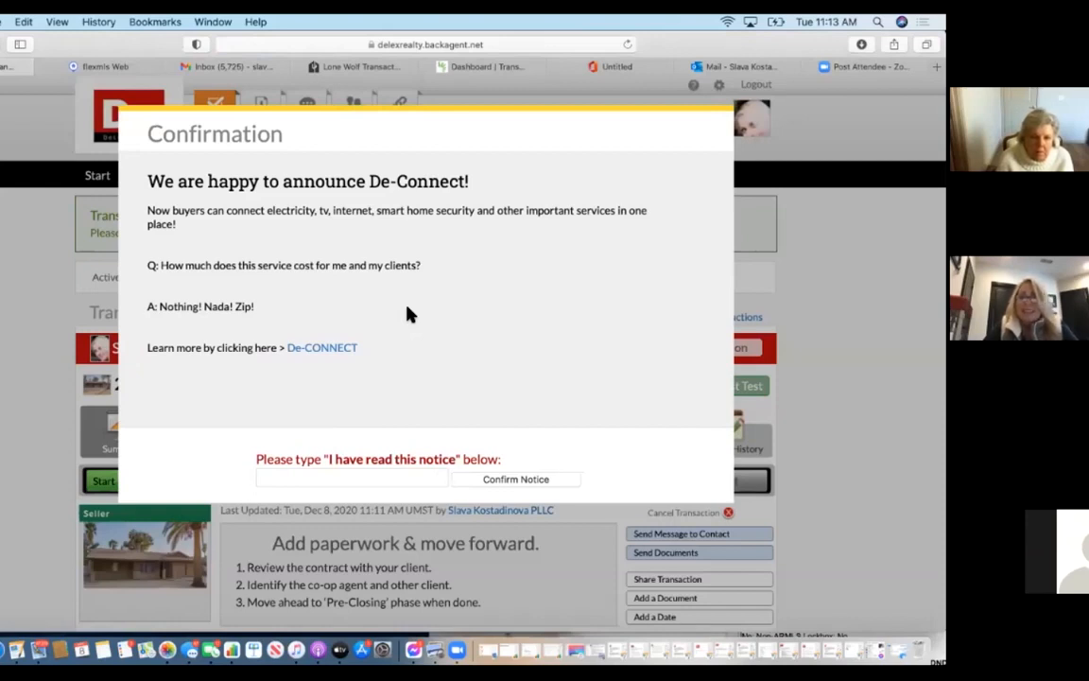
Enter 'I have read this notice' in the De-Connect acknowledgement field and confirm.
left_click(351, 480)
type("SK")
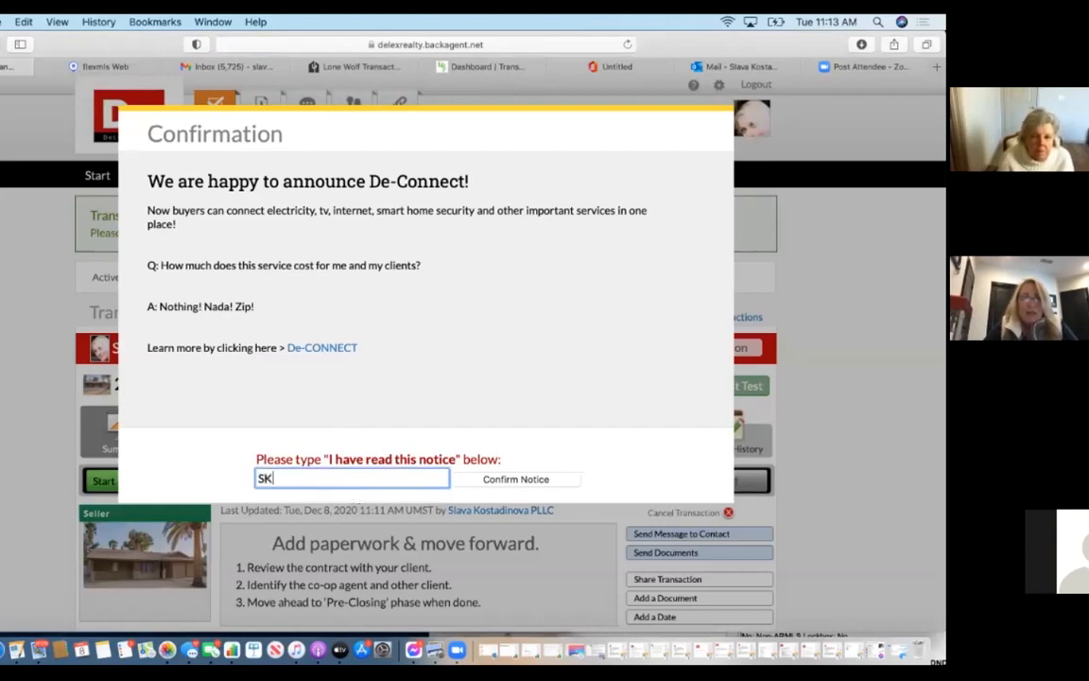
key("BackSpace")
key("BackSpace")
type("I")
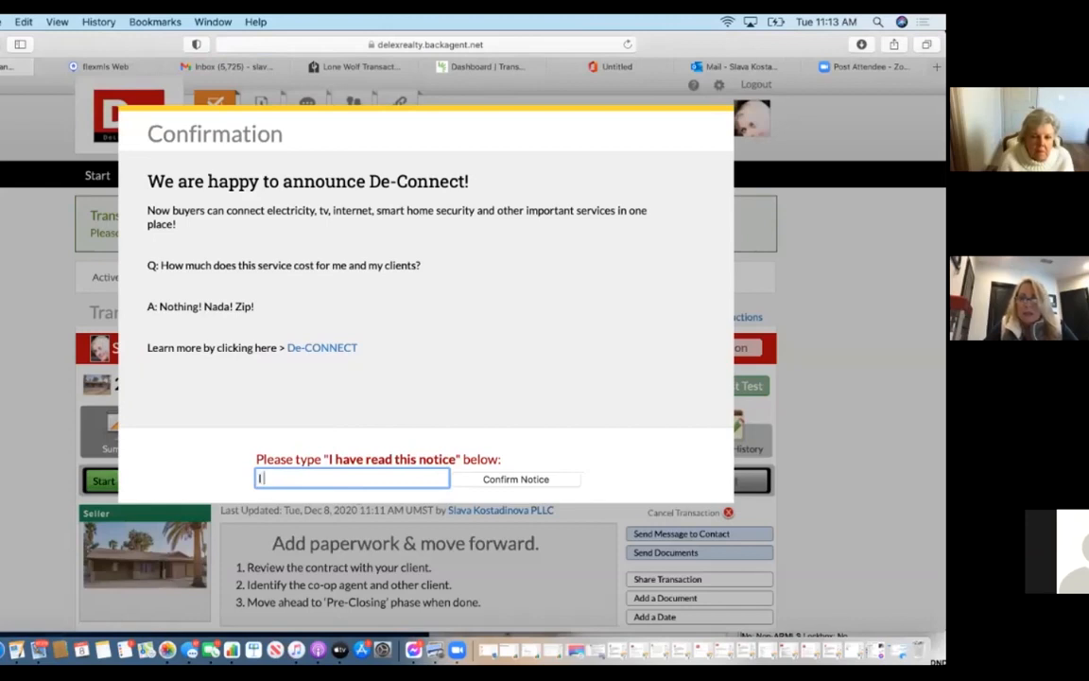
type(" have read this ")
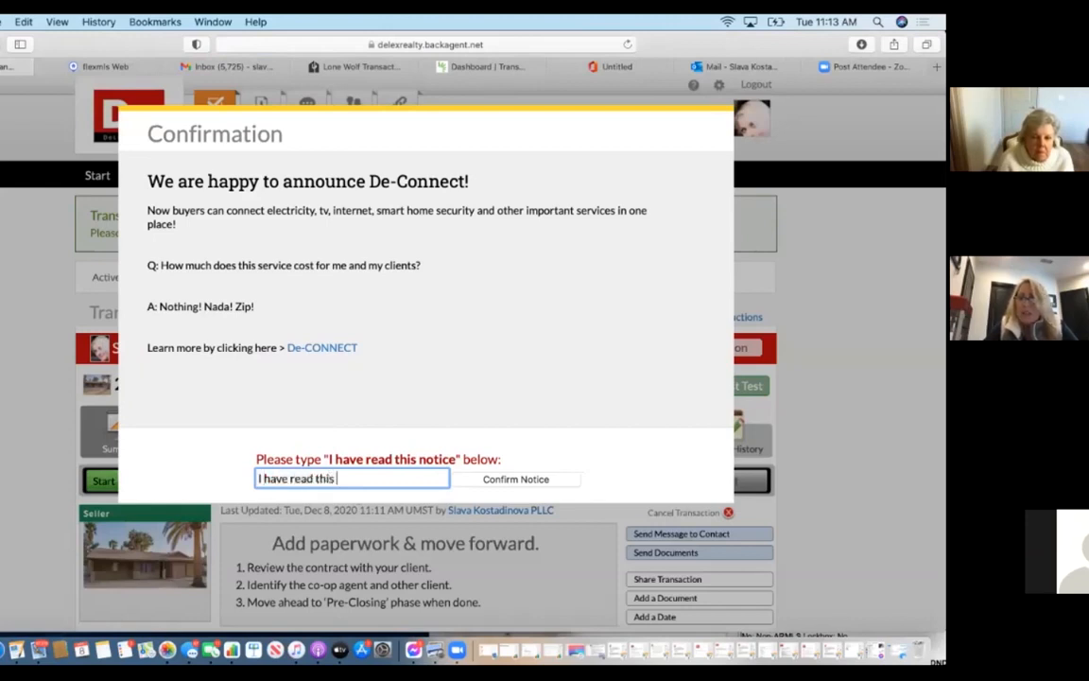
type("notice")
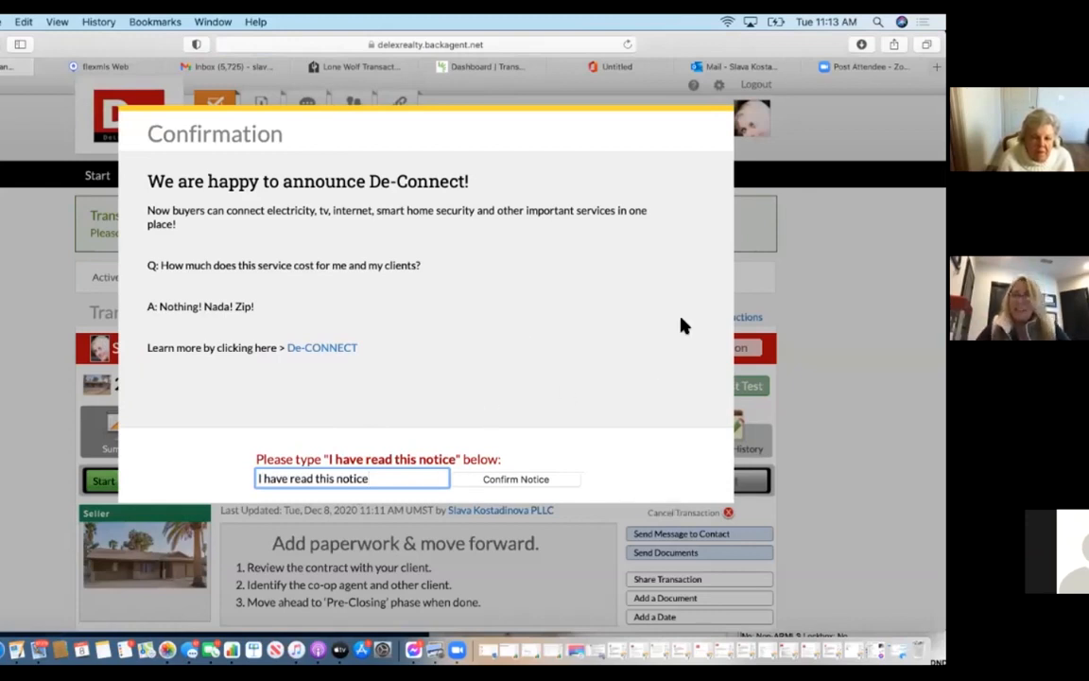
left_click(534, 479)
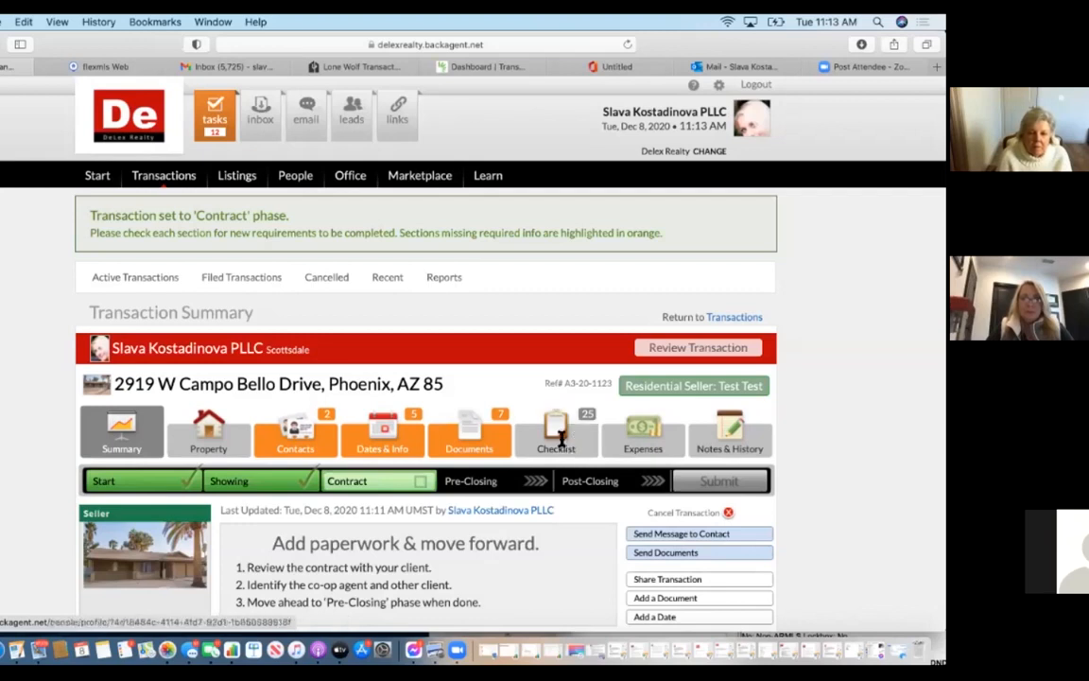
Review the Transaction Summary, then go to the transaction's Contacts page.
scroll(452, 307, "down", 5)
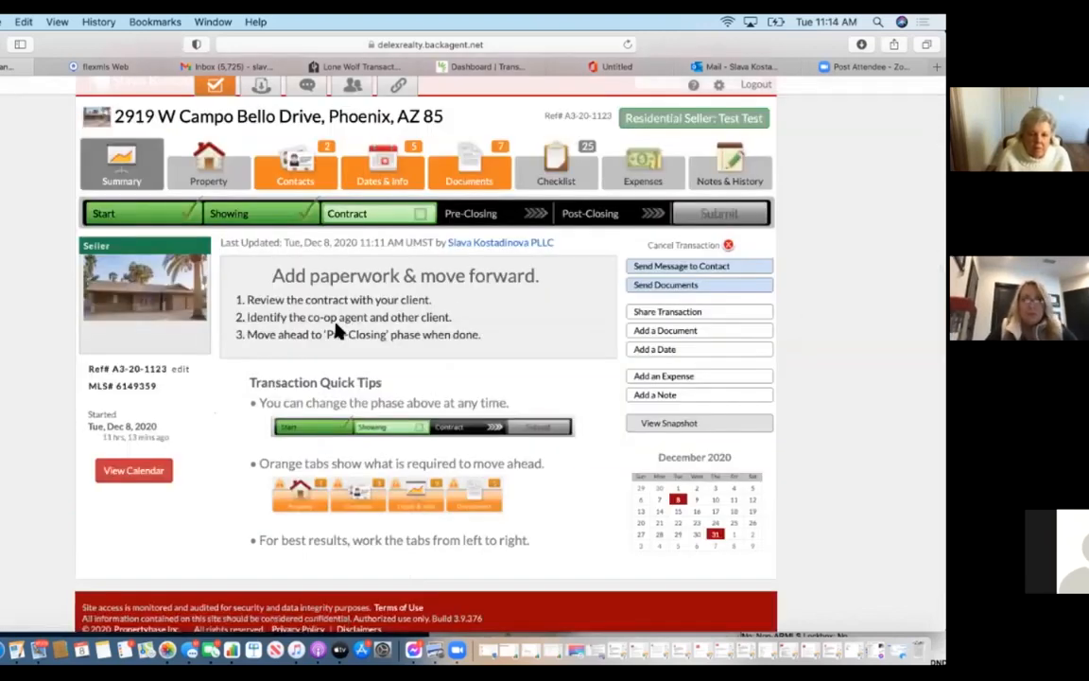
scroll(336, 326, "up", 1)
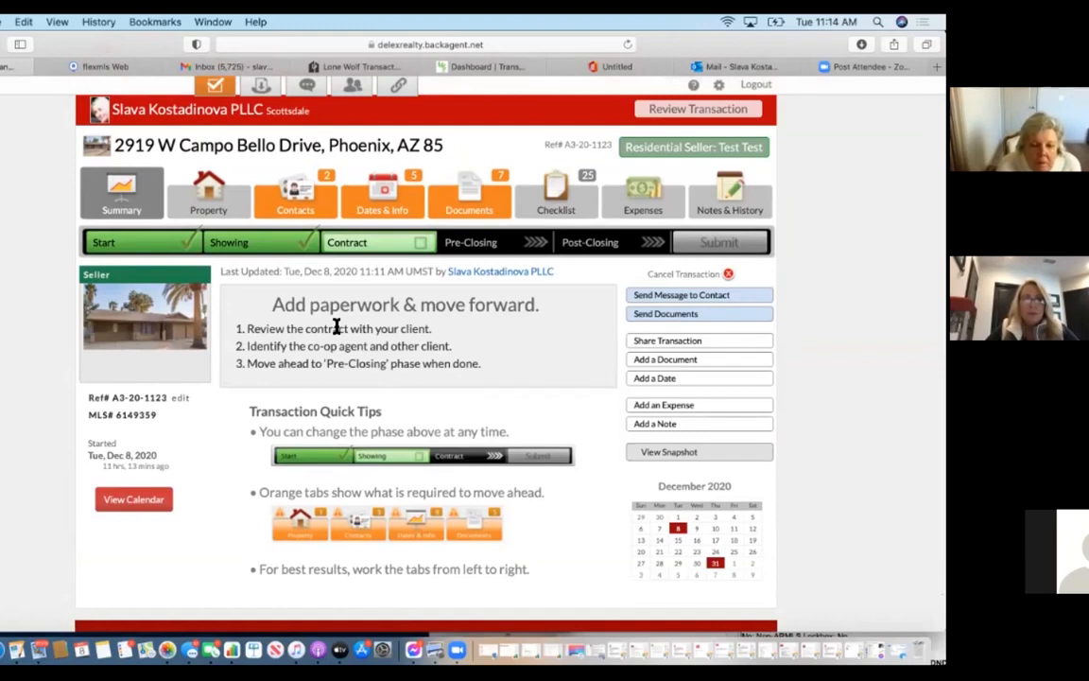
left_click(318, 193)
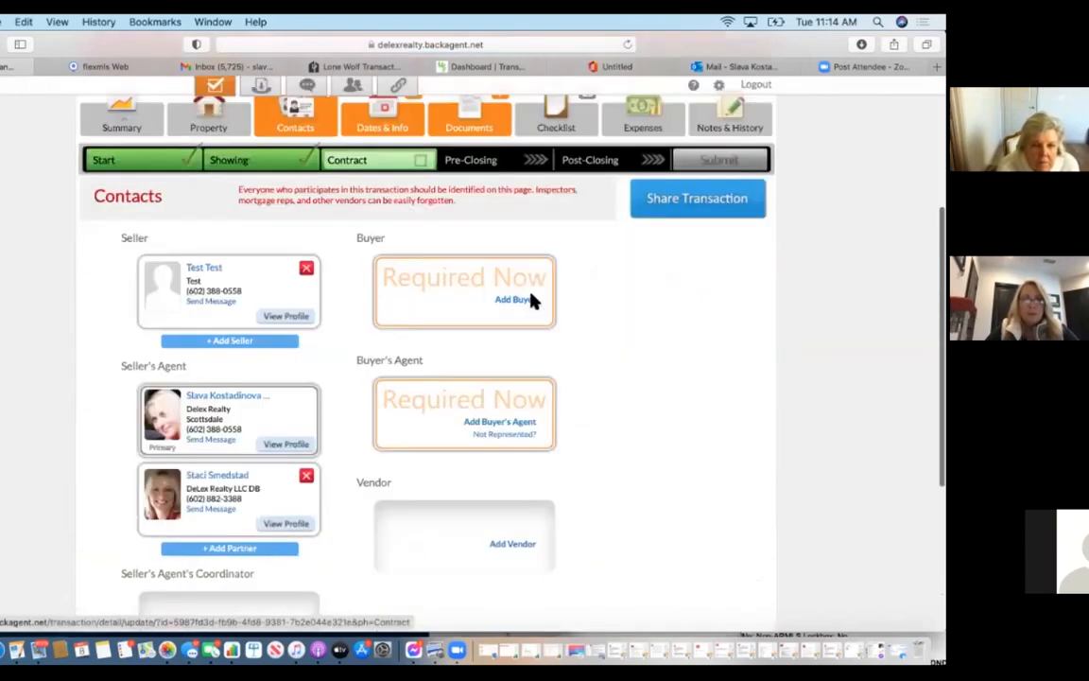
Add a test buyer contact to the transaction with first and last name.
left_click(528, 299)
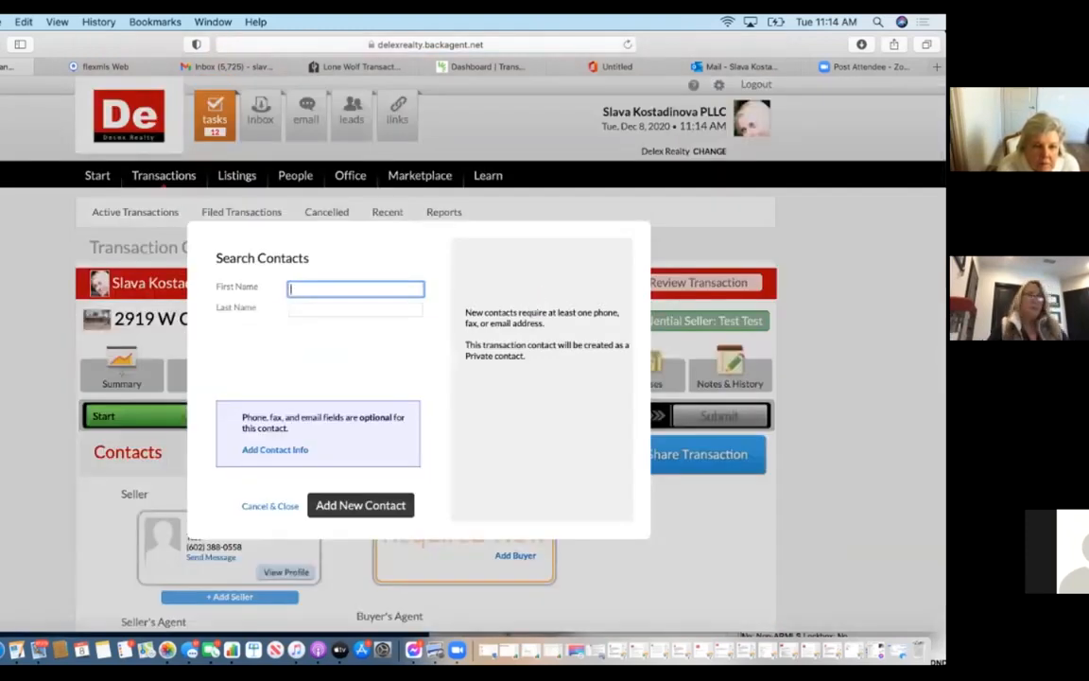
type("Test Buyer")
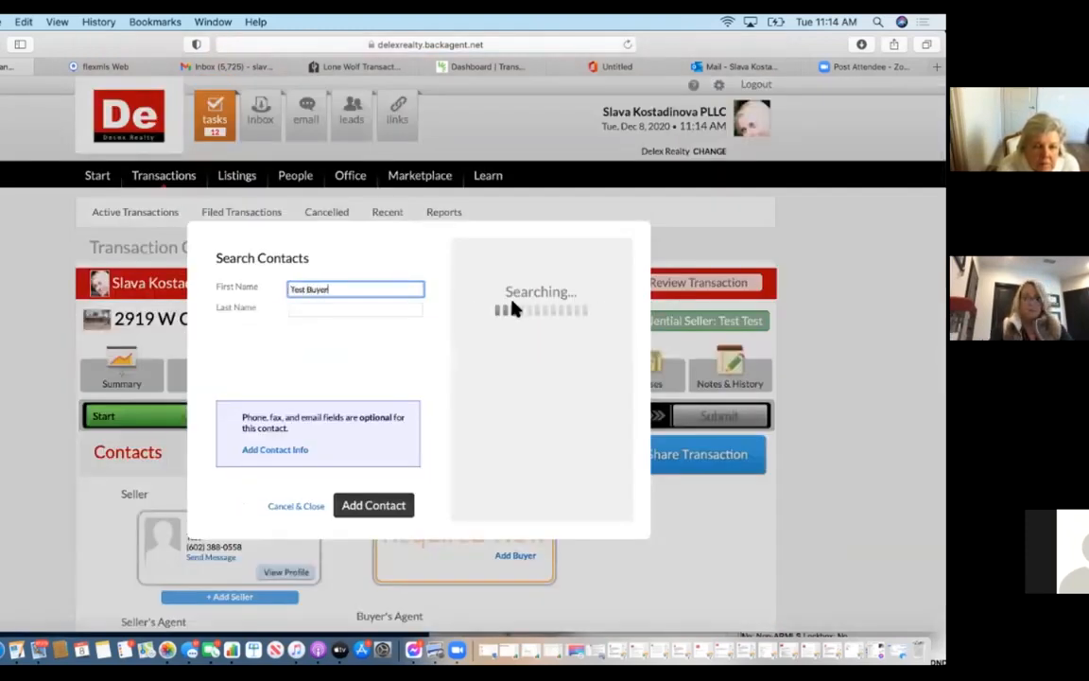
left_click(379, 307)
type("Buyer")
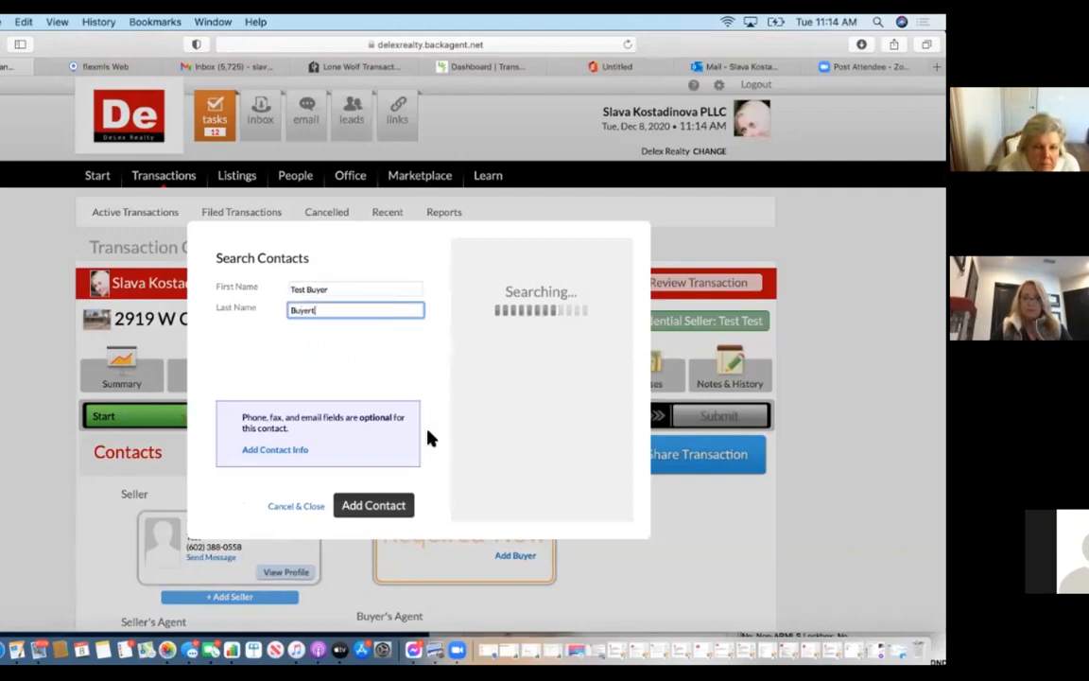
left_click(373, 513)
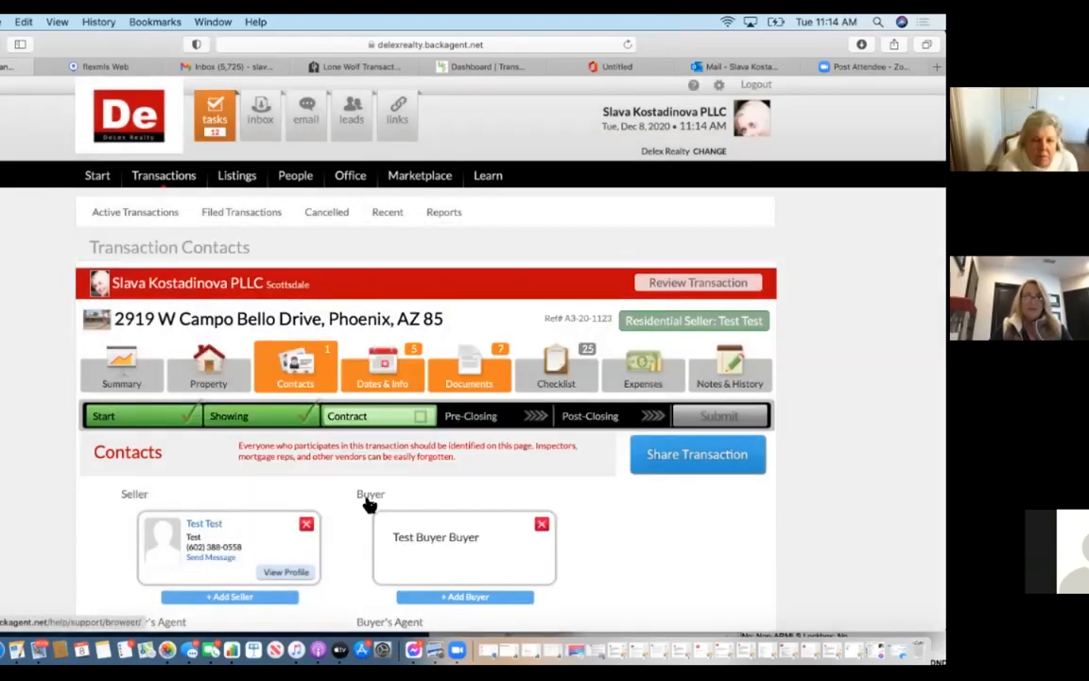
scroll(368, 499, "down", 5)
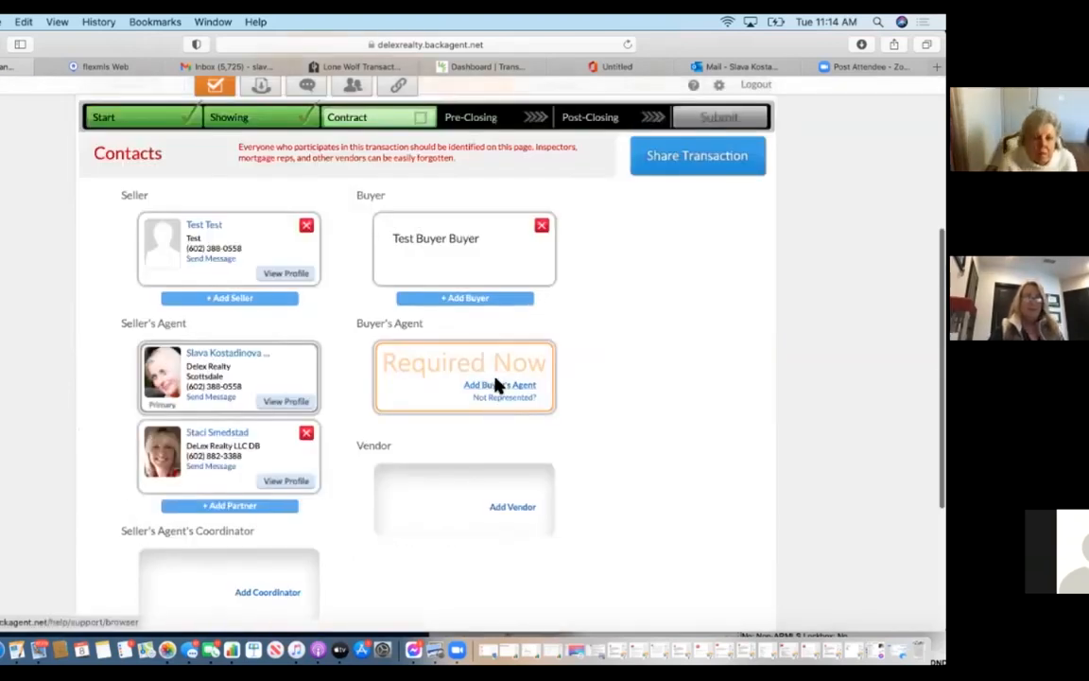
Add the buyer's agent from ABC 123 with industry Broker and an email, as a community contact.
left_click(496, 383)
type("Joe")
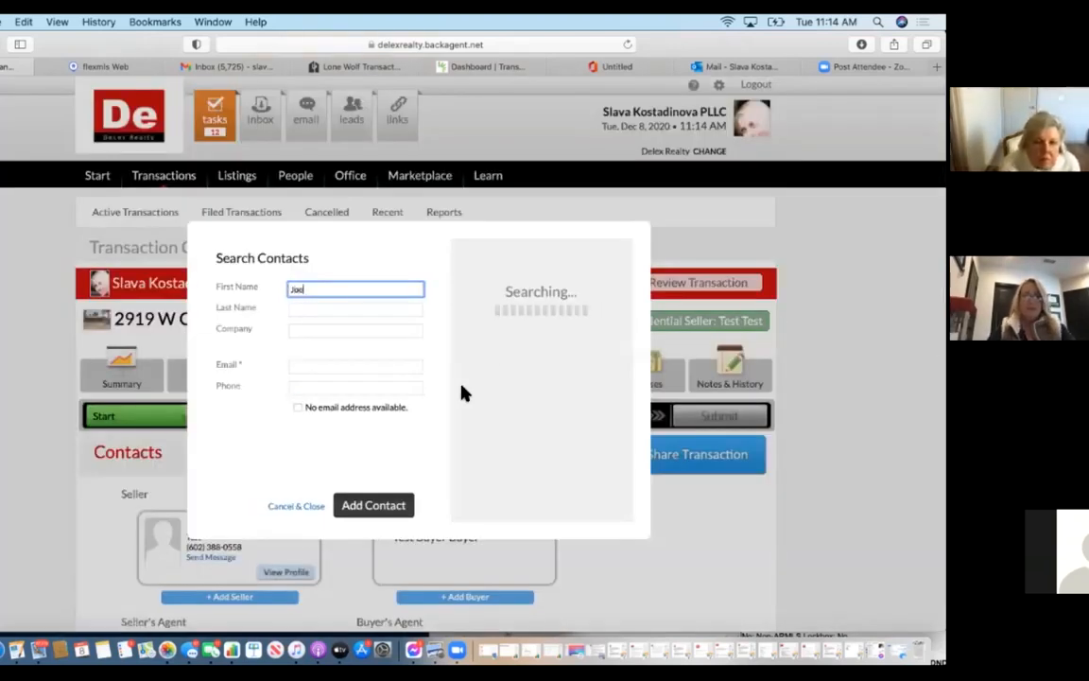
left_click(429, 311)
type("Smi")
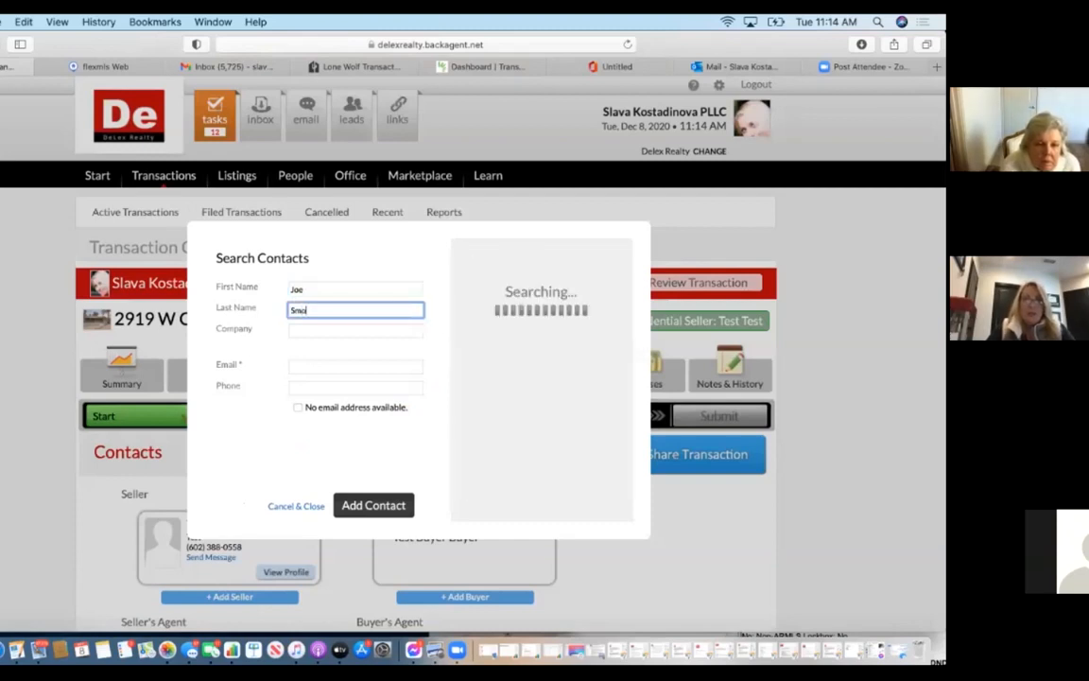
type("th")
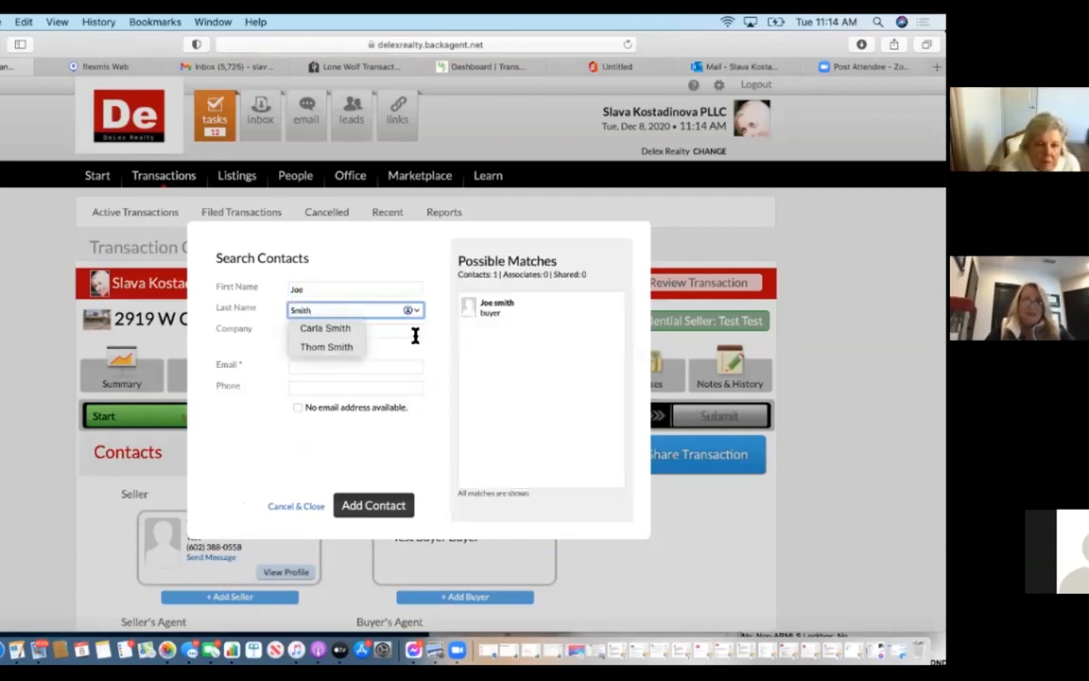
left_click(400, 333)
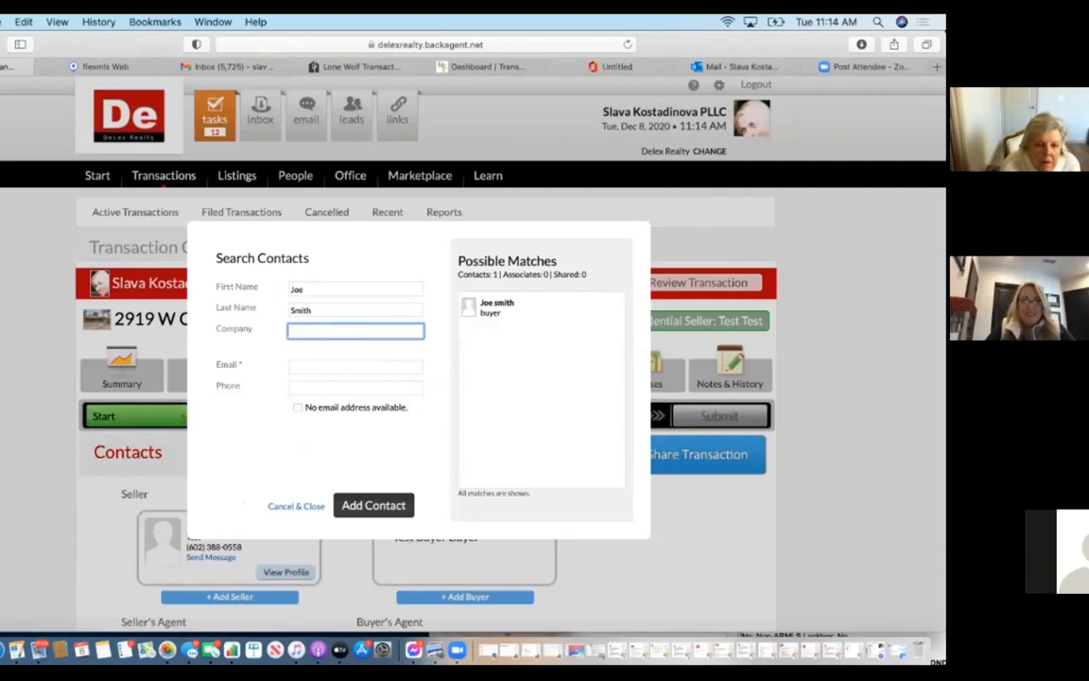
type("ABC 123")
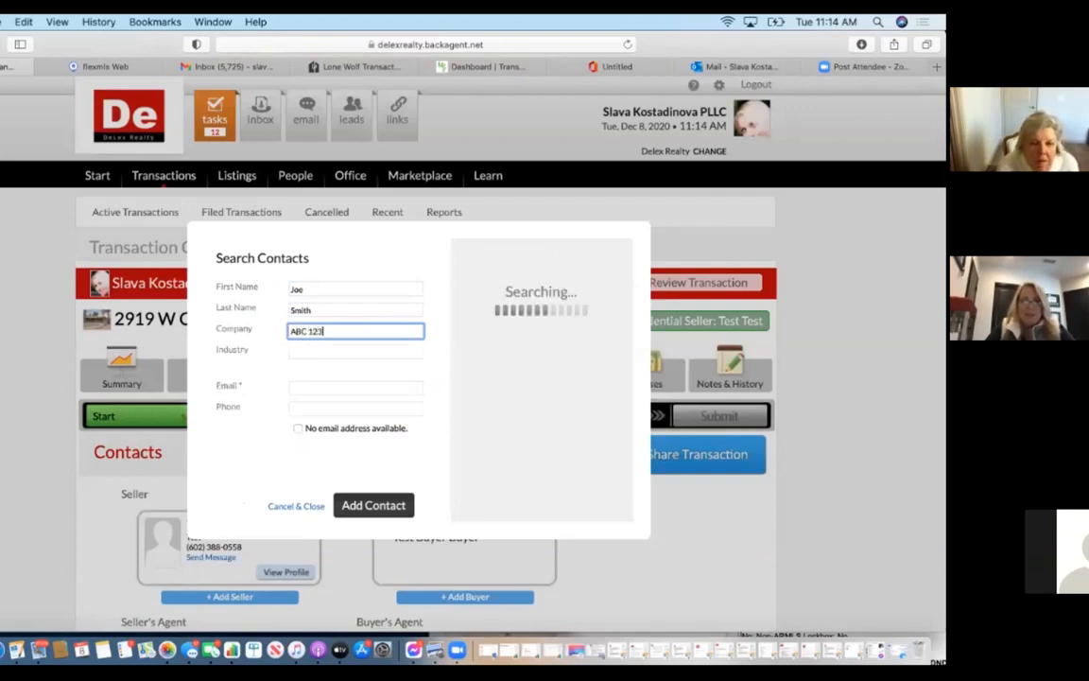
left_click(395, 352)
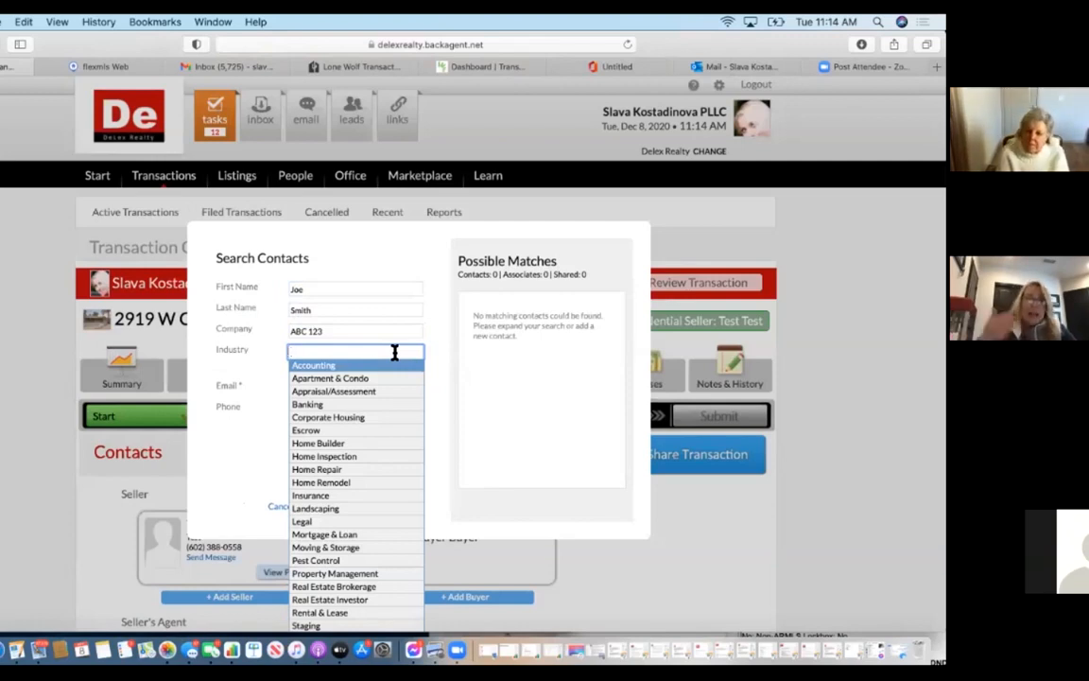
type("Broker")
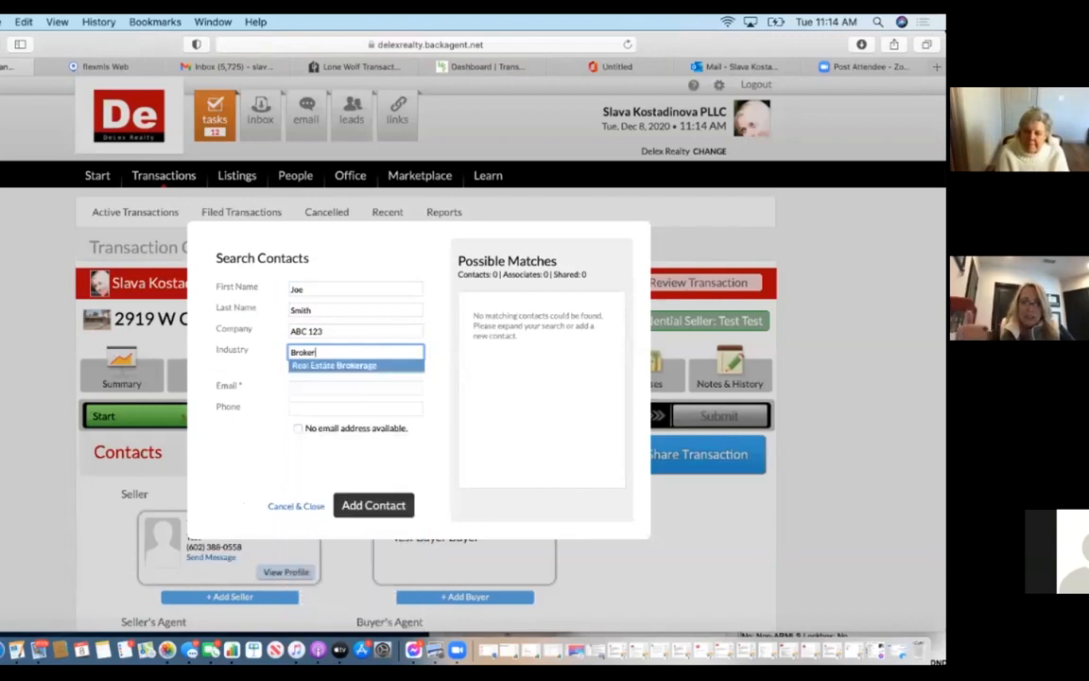
left_click(397, 388)
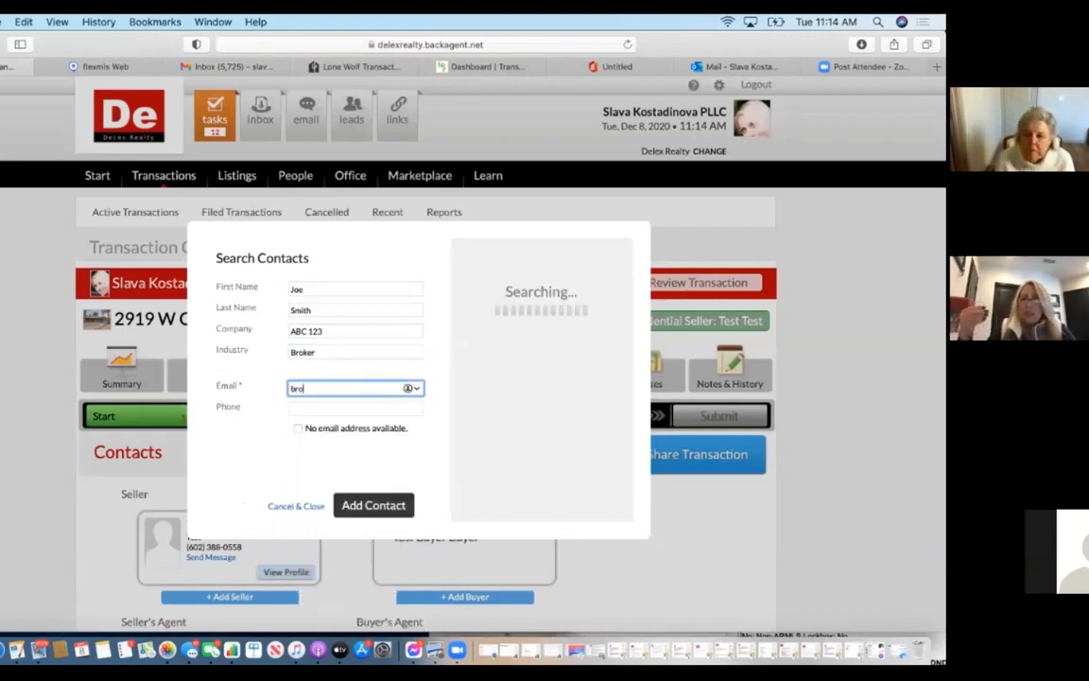
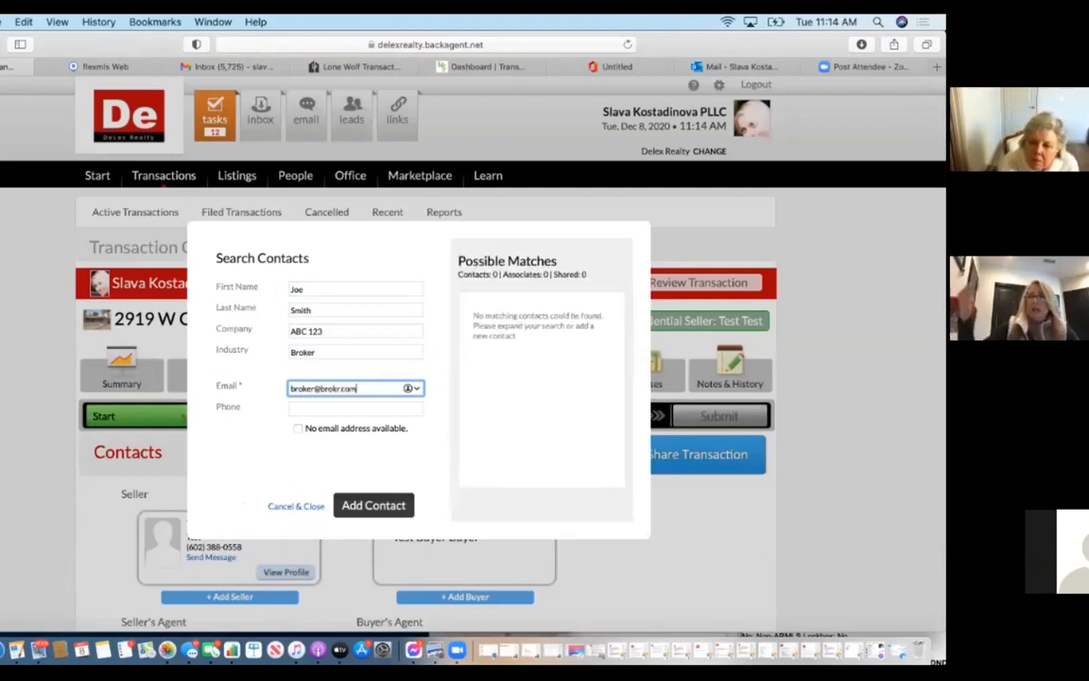
left_click(367, 505)
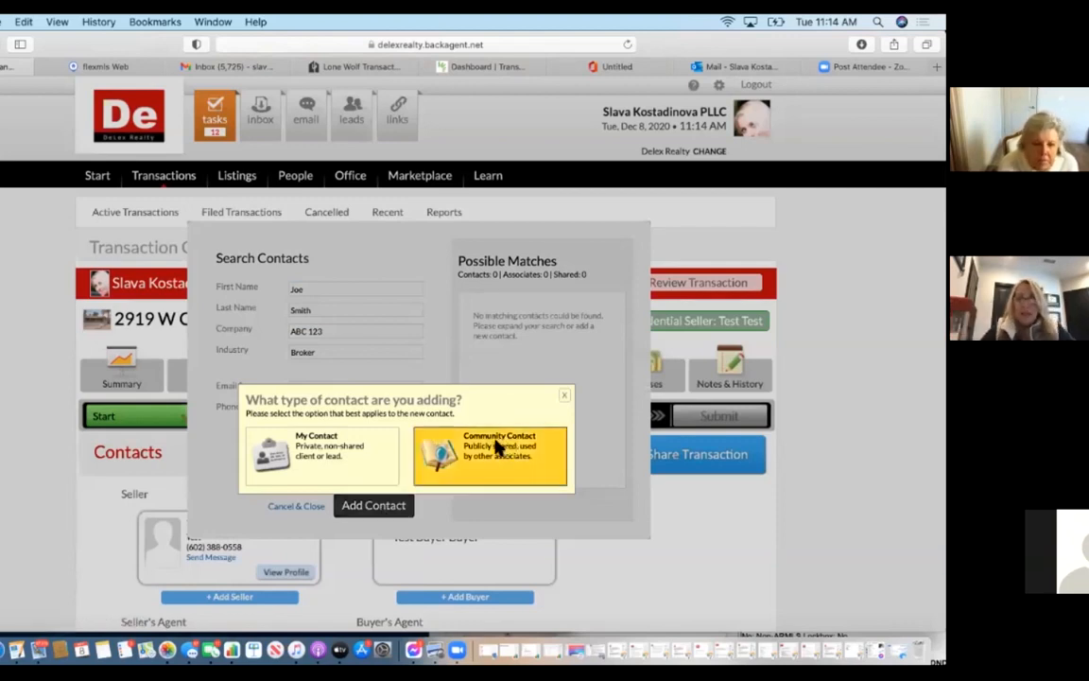
left_click(498, 446)
scroll(499, 448, "down", 5)
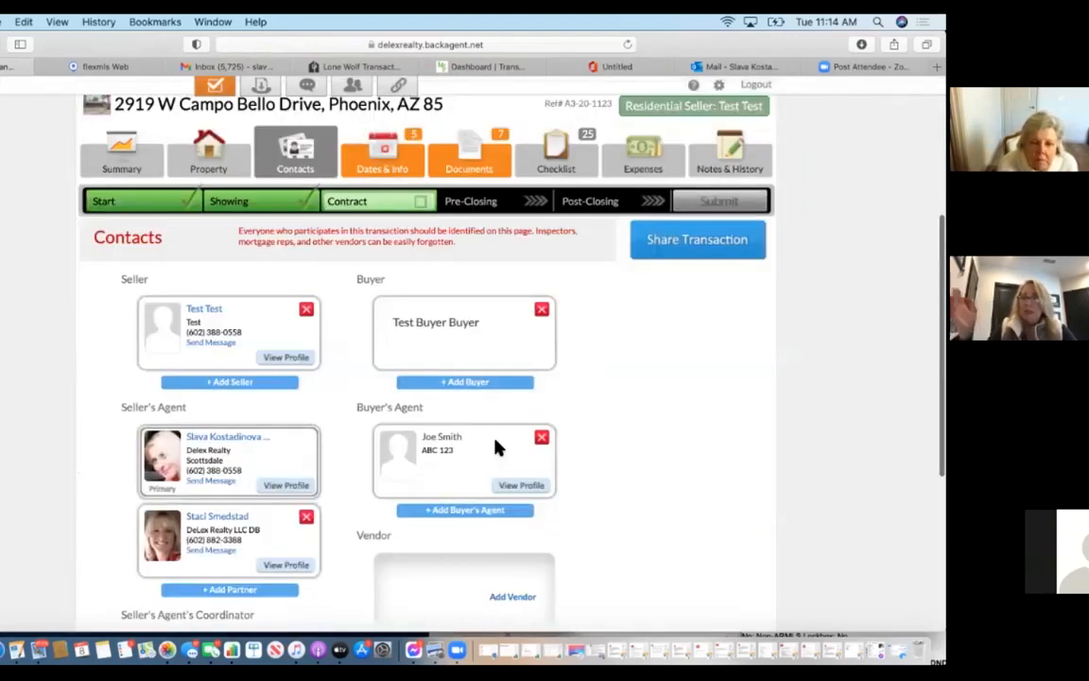
Search the title agent by first and last name and attach the Great American Title Agency match.
scroll(498, 446, "down", 4)
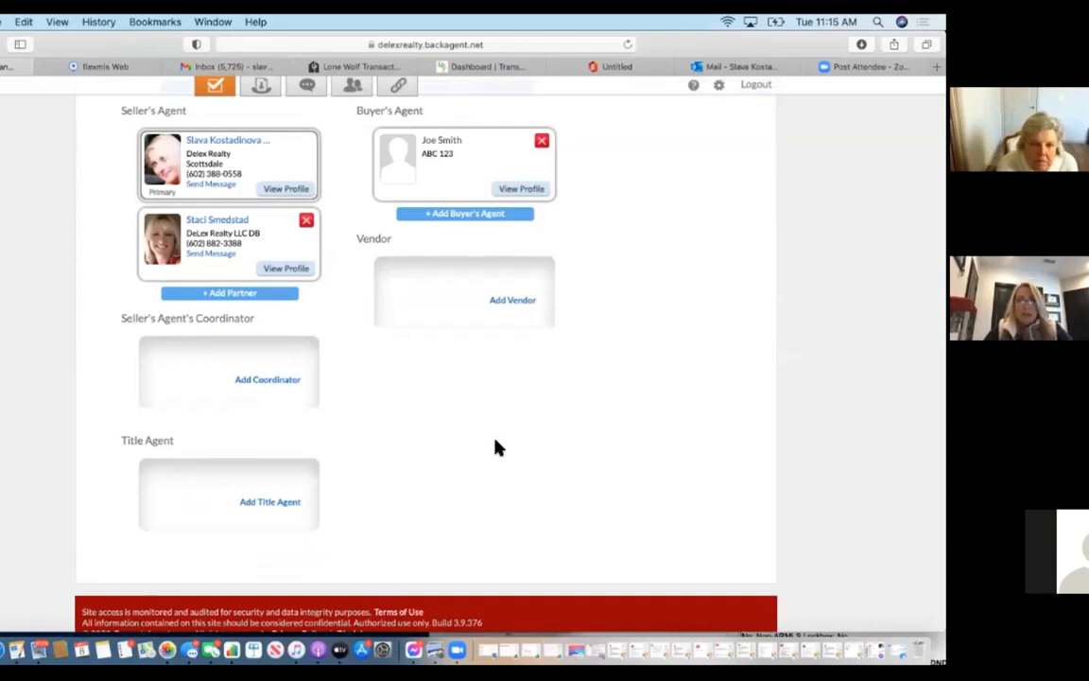
scroll(528, 209, "up", 4)
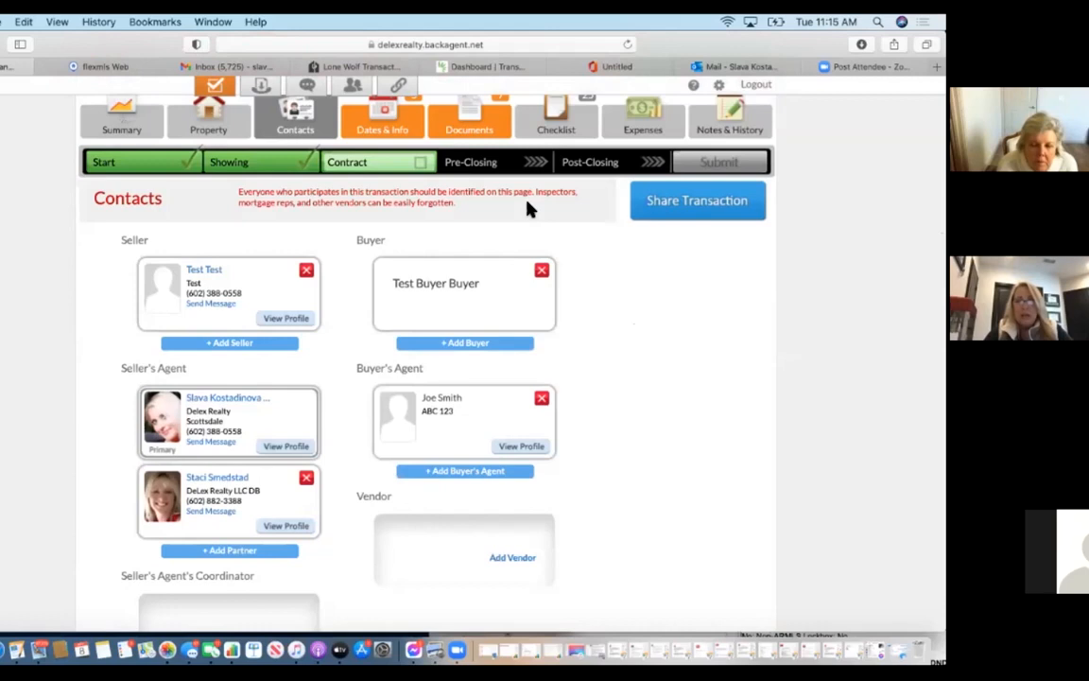
scroll(221, 416, "down", 3)
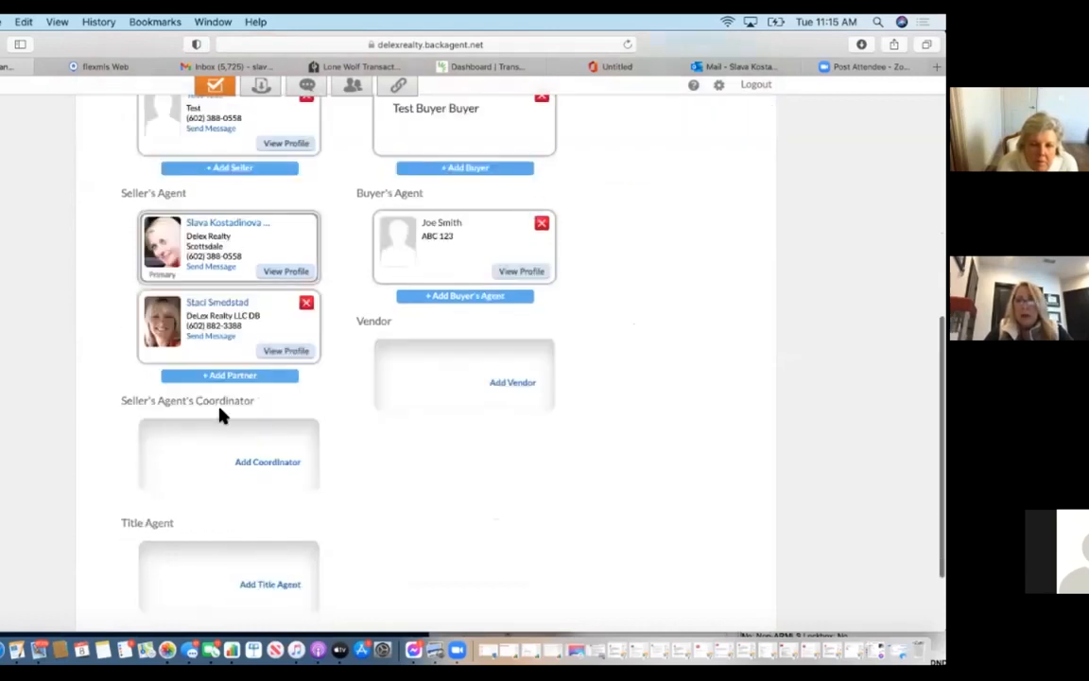
left_click(269, 584)
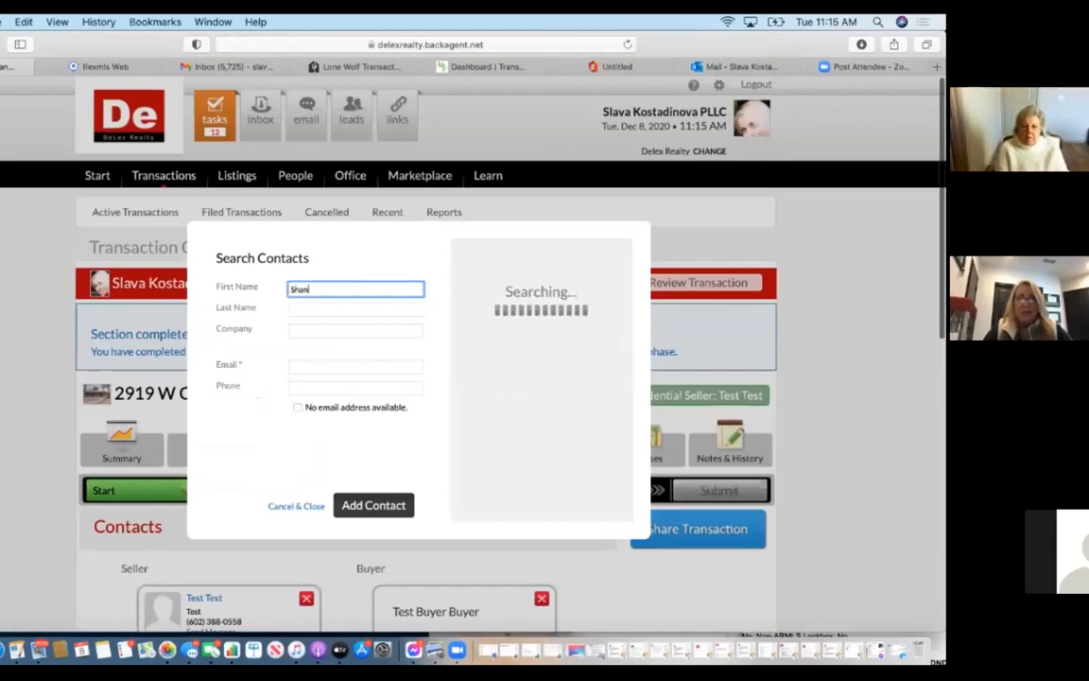
left_click(406, 309)
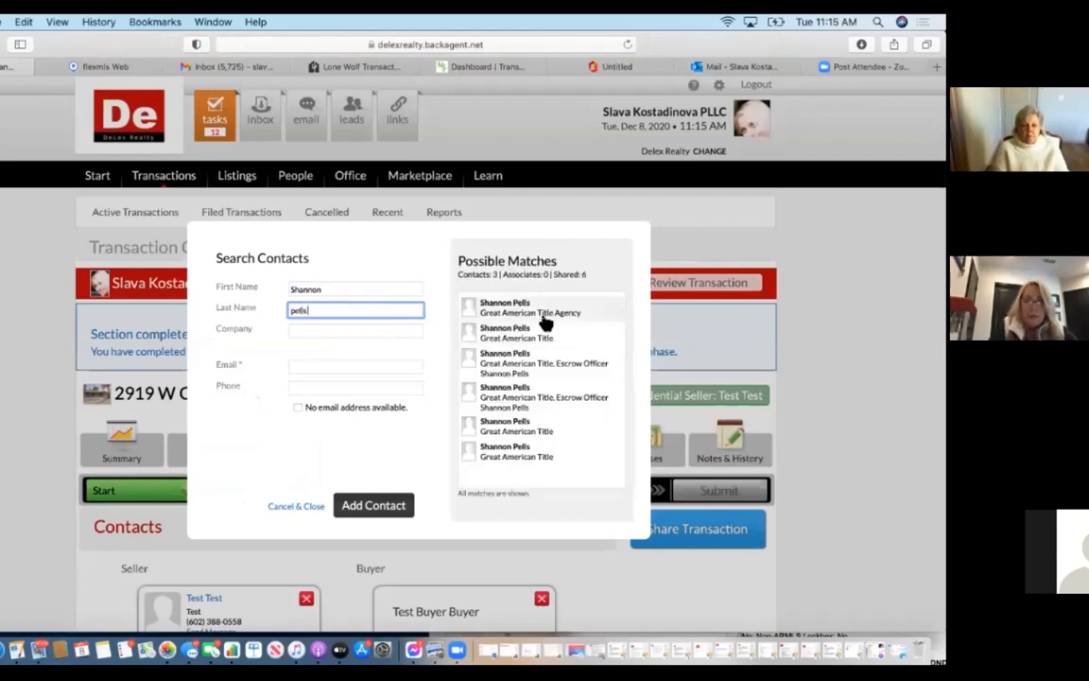
left_click(542, 312)
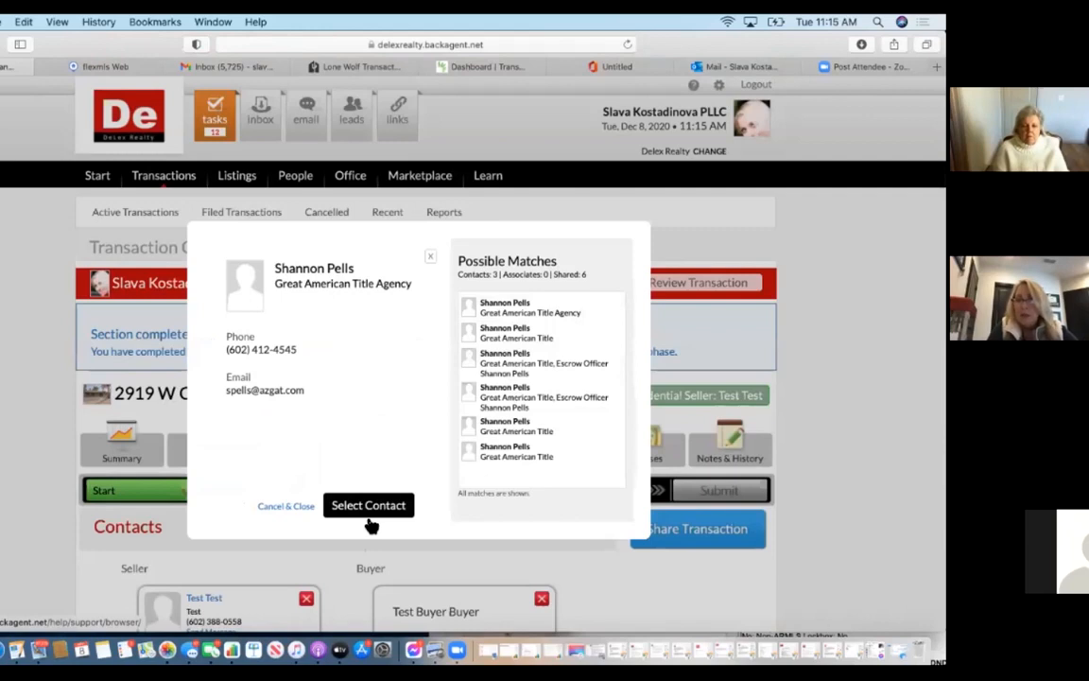
left_click(369, 517)
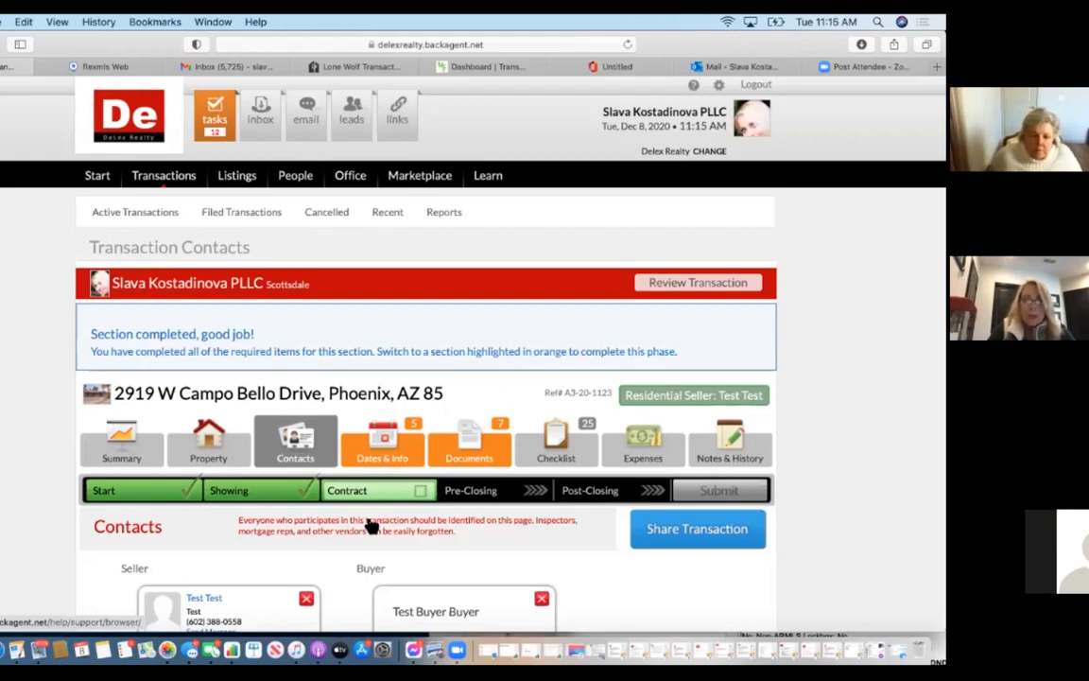
scroll(378, 530, "down", 5)
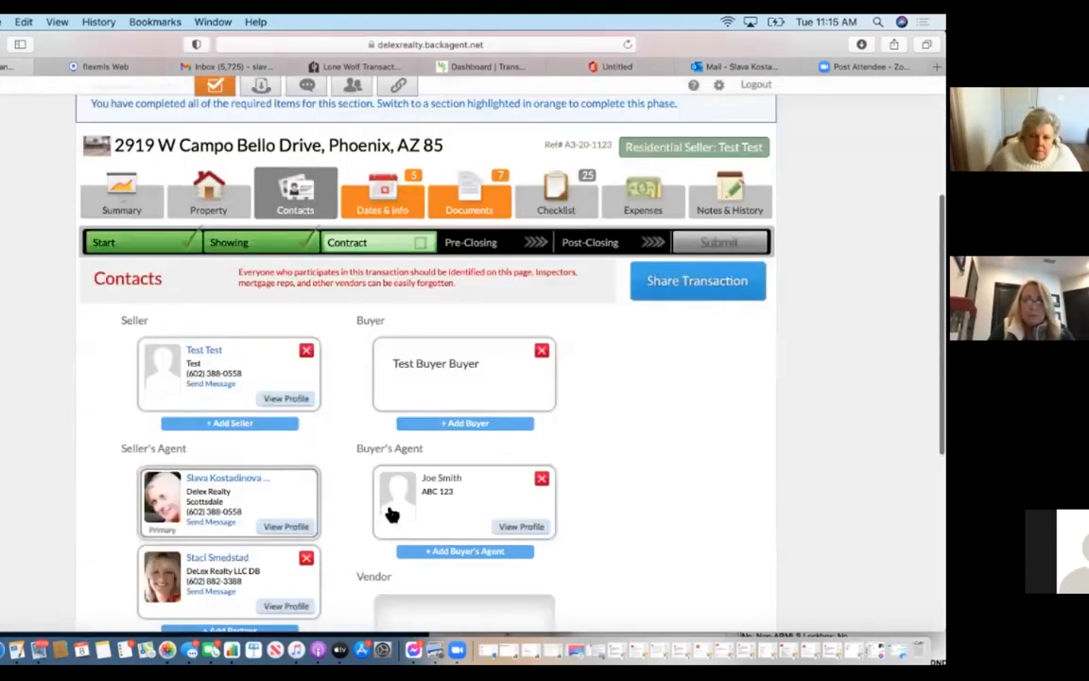
scroll(387, 512, "down", 5)
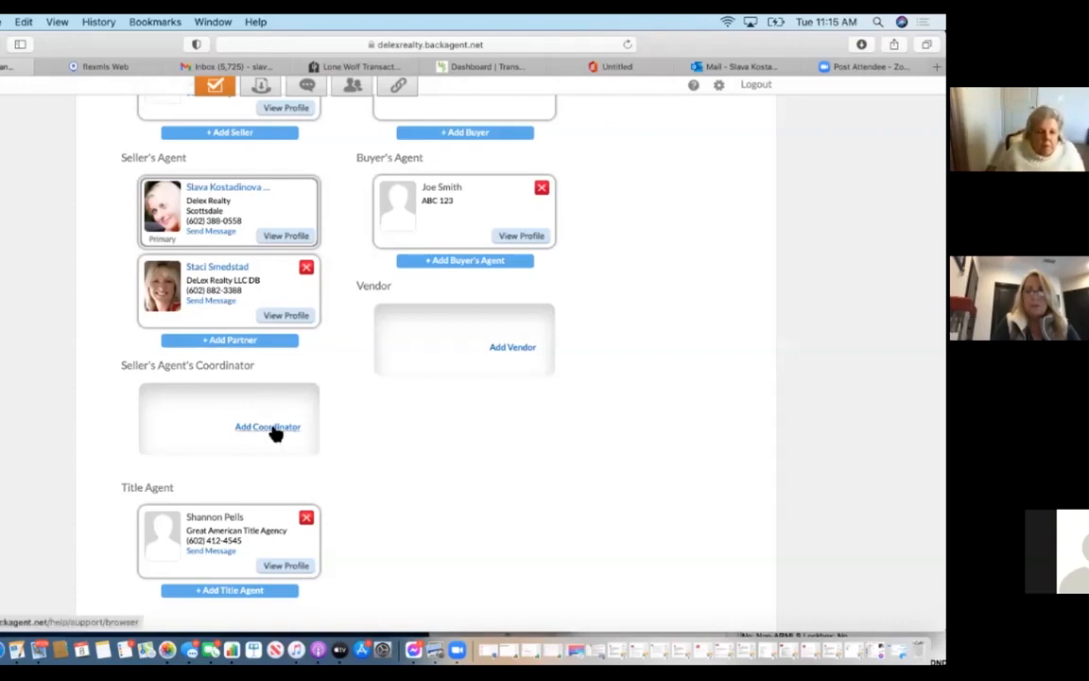
scroll(274, 430, "up", 1)
scroll(416, 472, "down", 1)
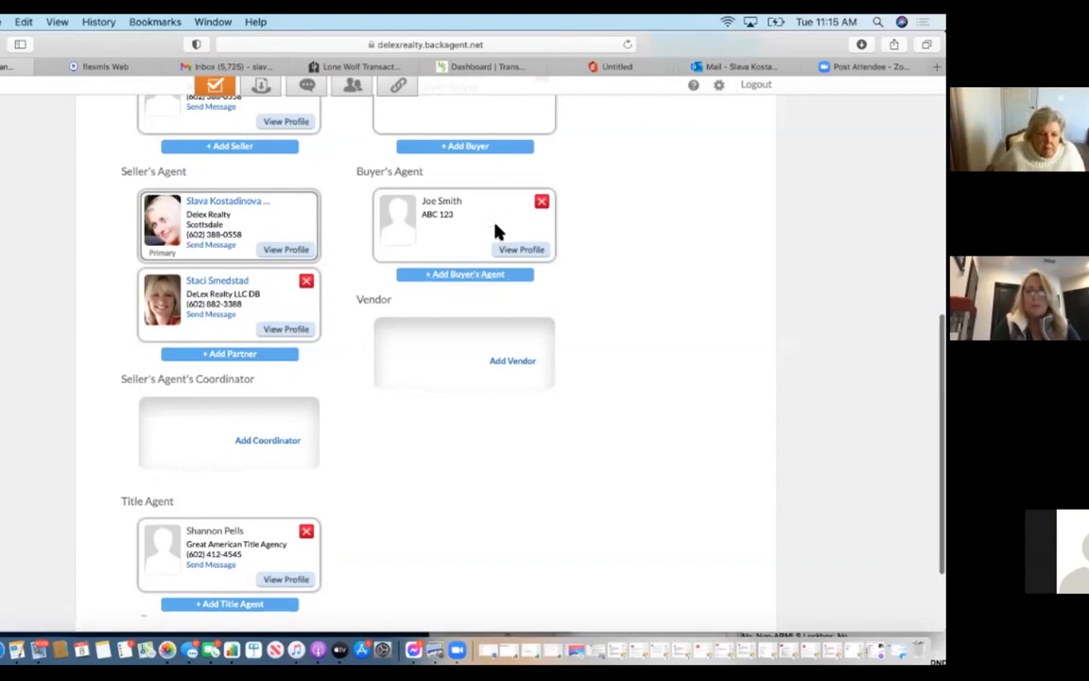
scroll(647, 365, "up", 2)
scroll(647, 365, "down", 5)
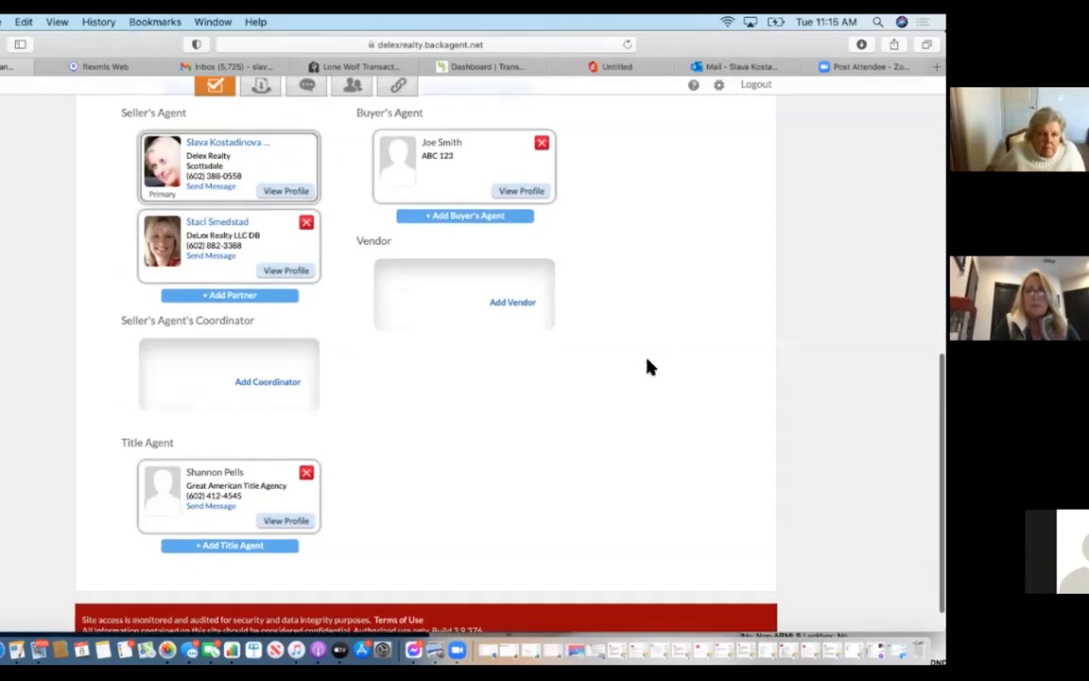
scroll(649, 367, "up", 1)
scroll(646, 367, "up", 10)
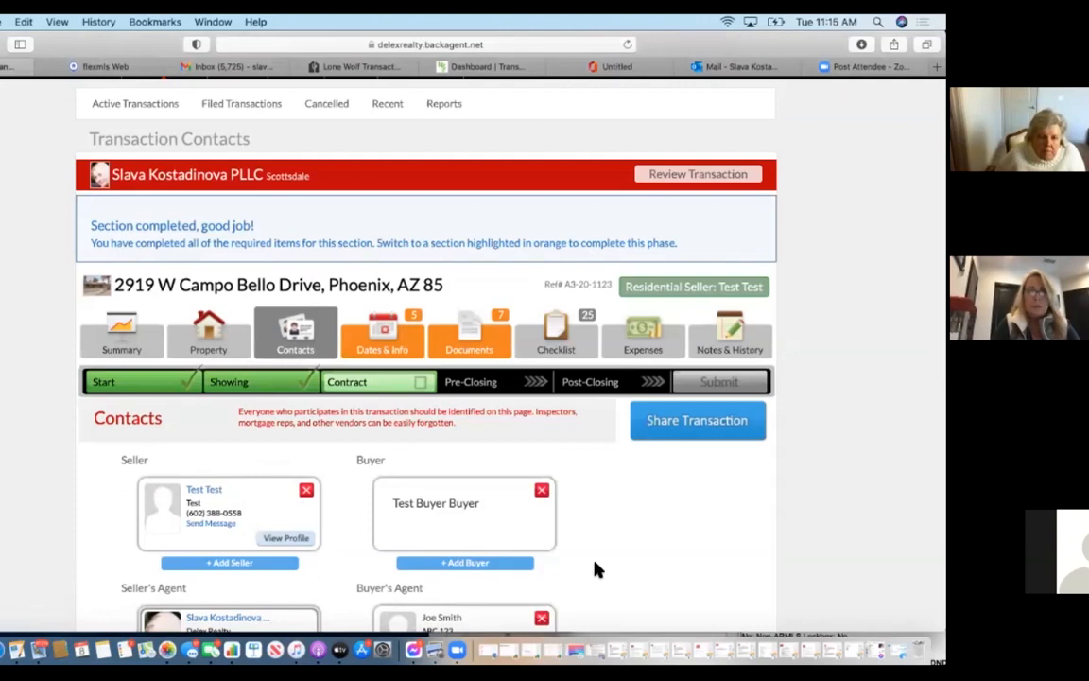
left_click(395, 344)
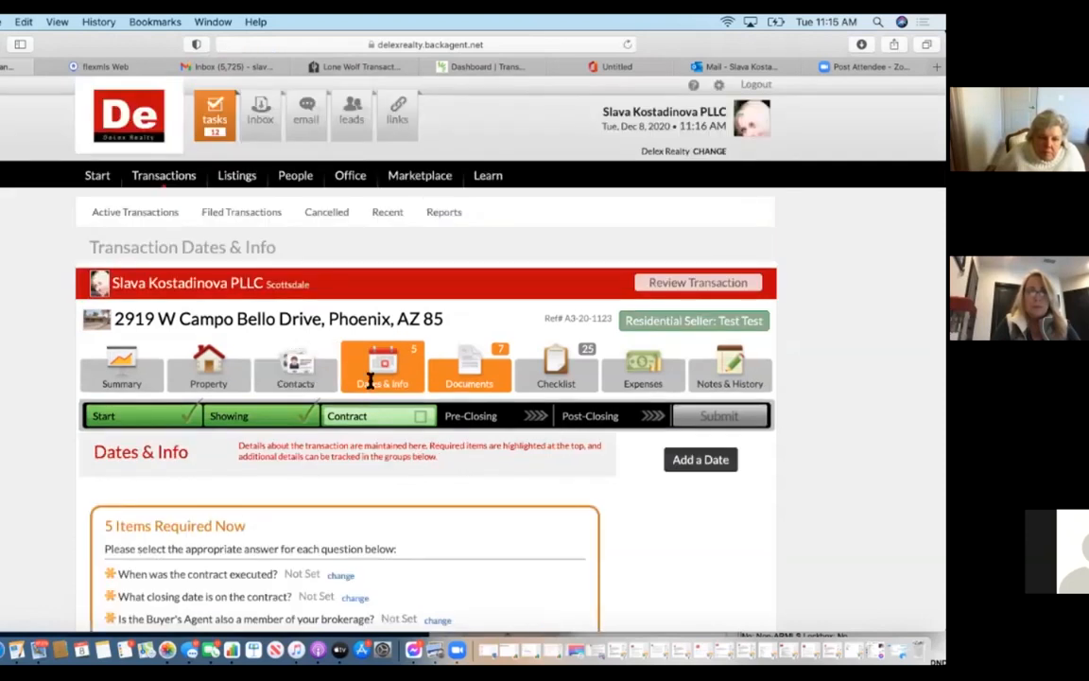
Set the contract execution date to Dec 8, 2020 and a 10-day inspection period.
scroll(370, 377, "down", 1)
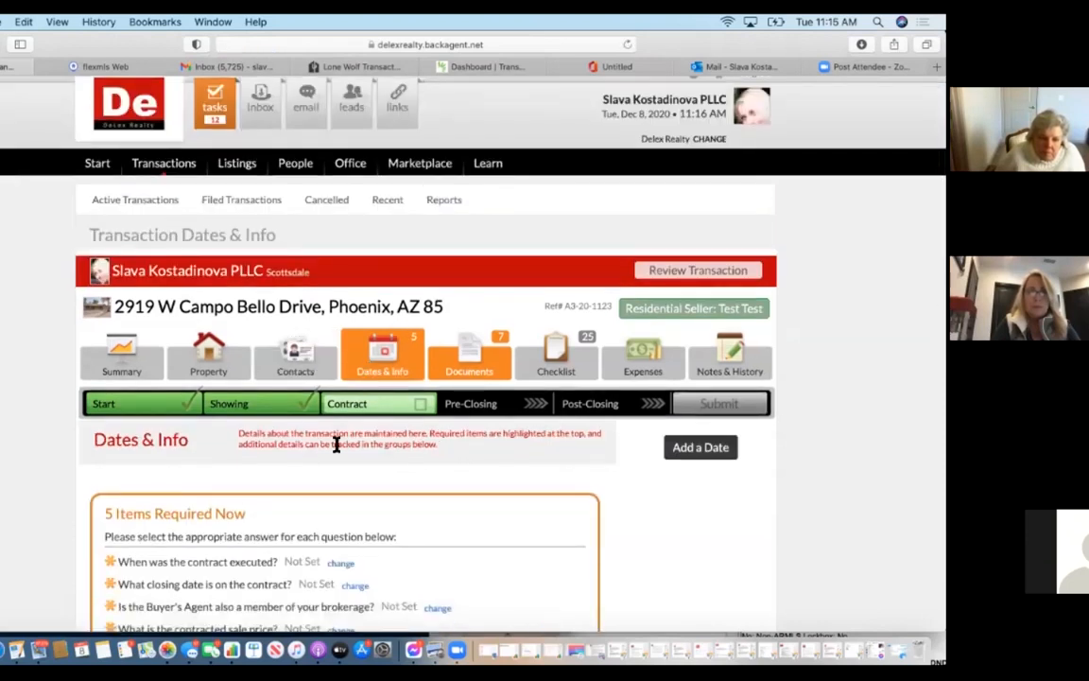
scroll(339, 516, "down", 5)
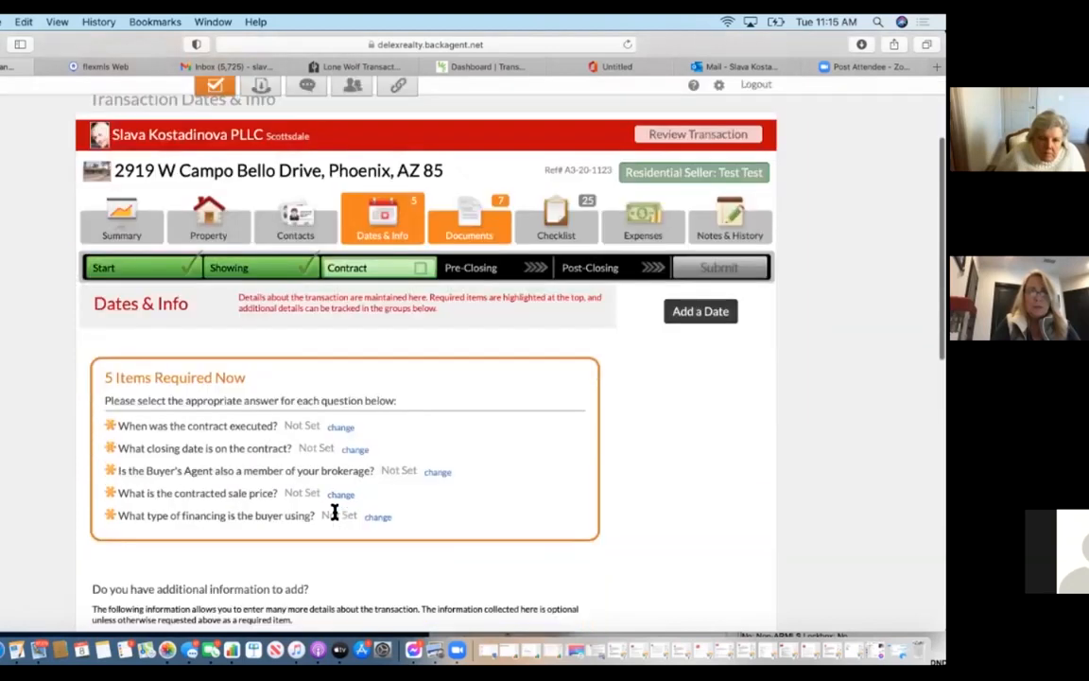
left_click(340, 428)
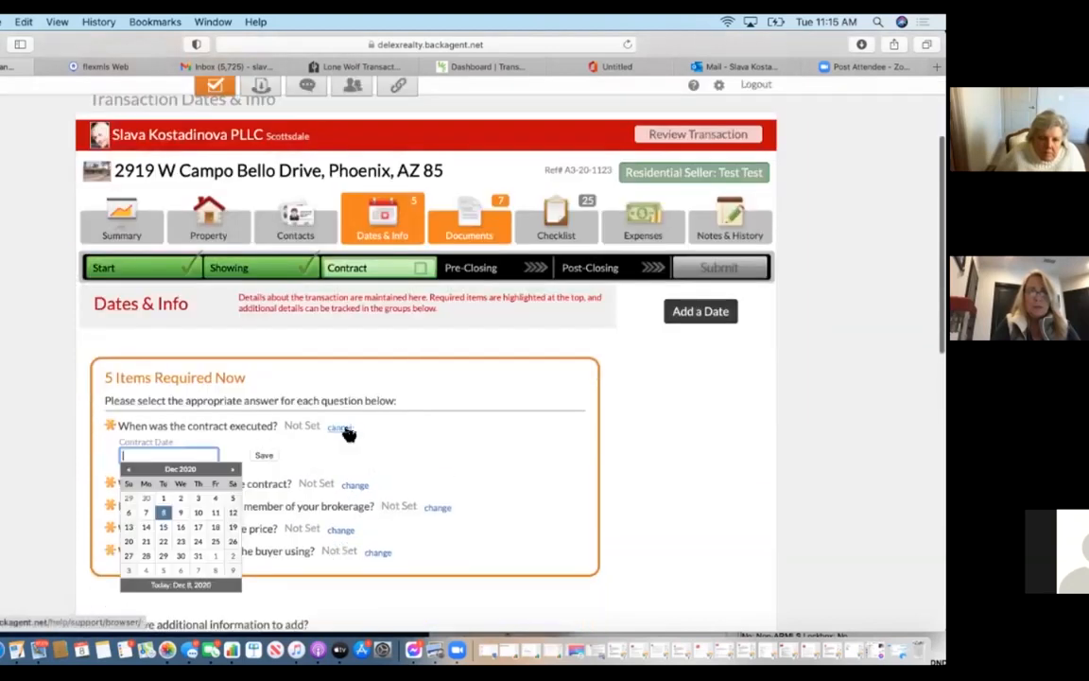
left_click(163, 511)
left_click(264, 459)
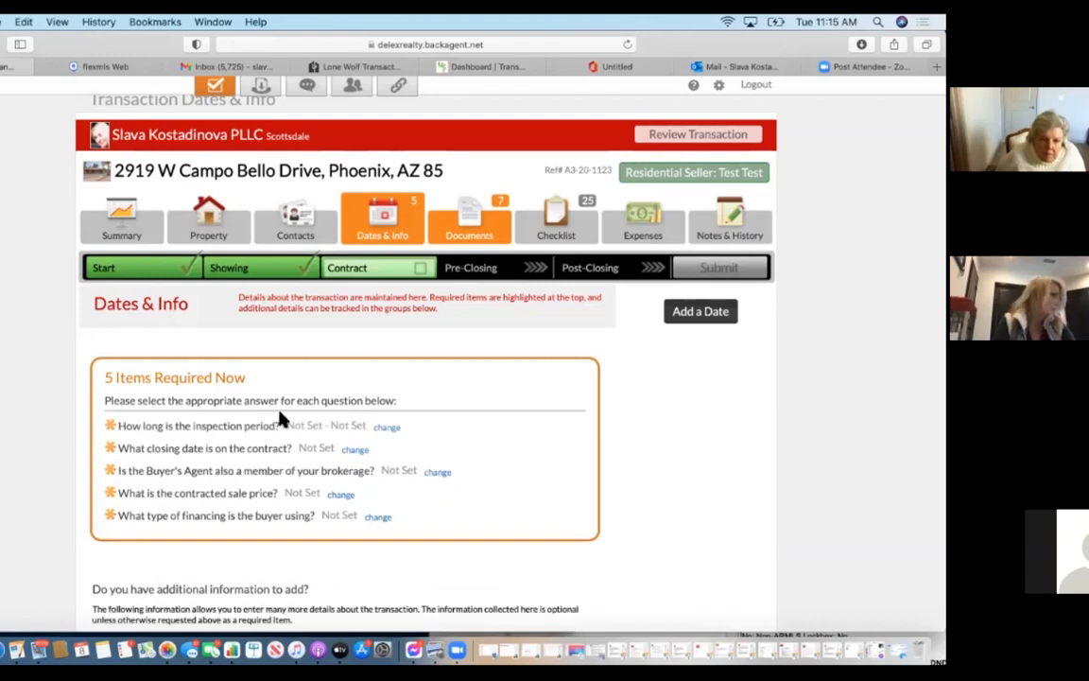
left_click(388, 429)
left_click(212, 455)
type("10")
left_click(410, 455)
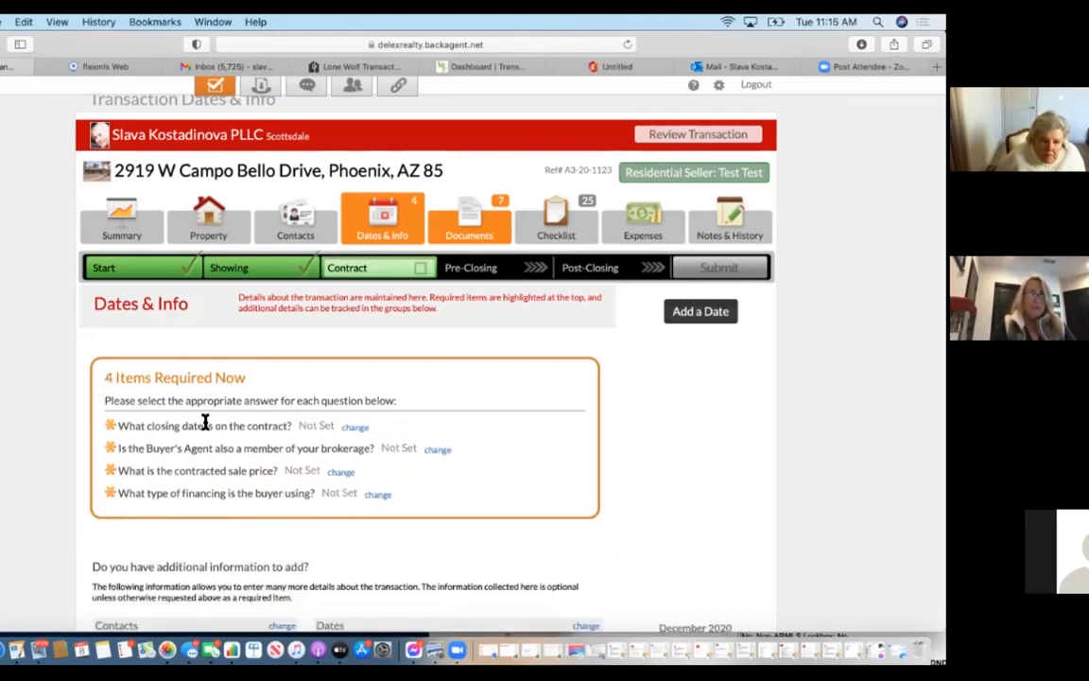
Set the closing date to Dec 30, 2020 and mark the buyer's agent as another brokerage.
left_click(357, 431)
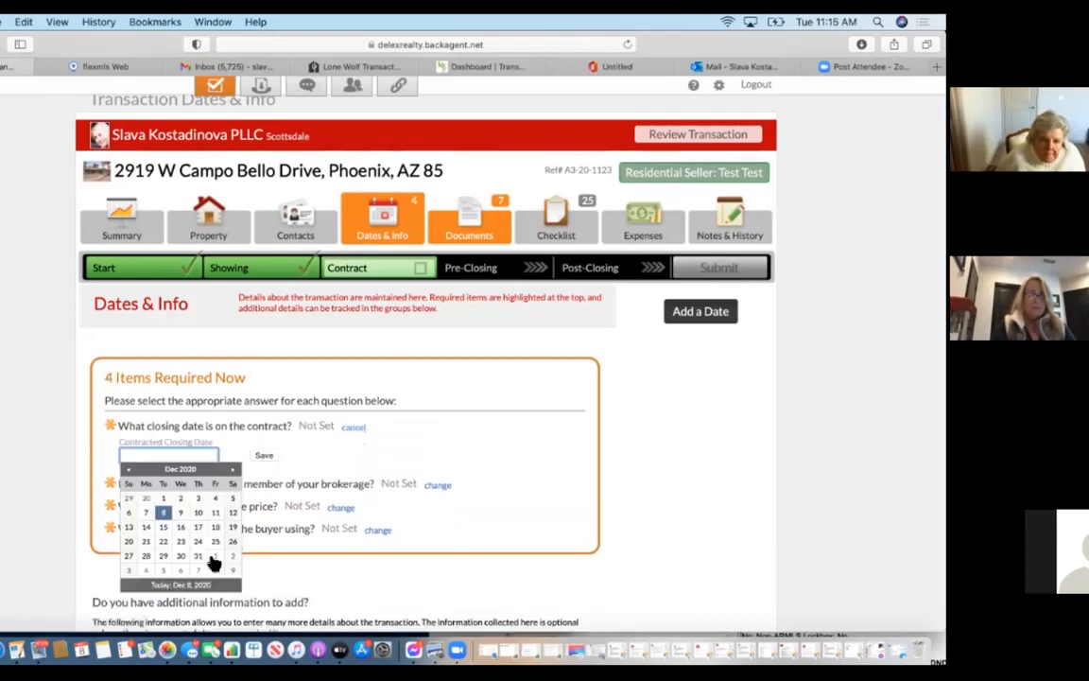
left_click(183, 556)
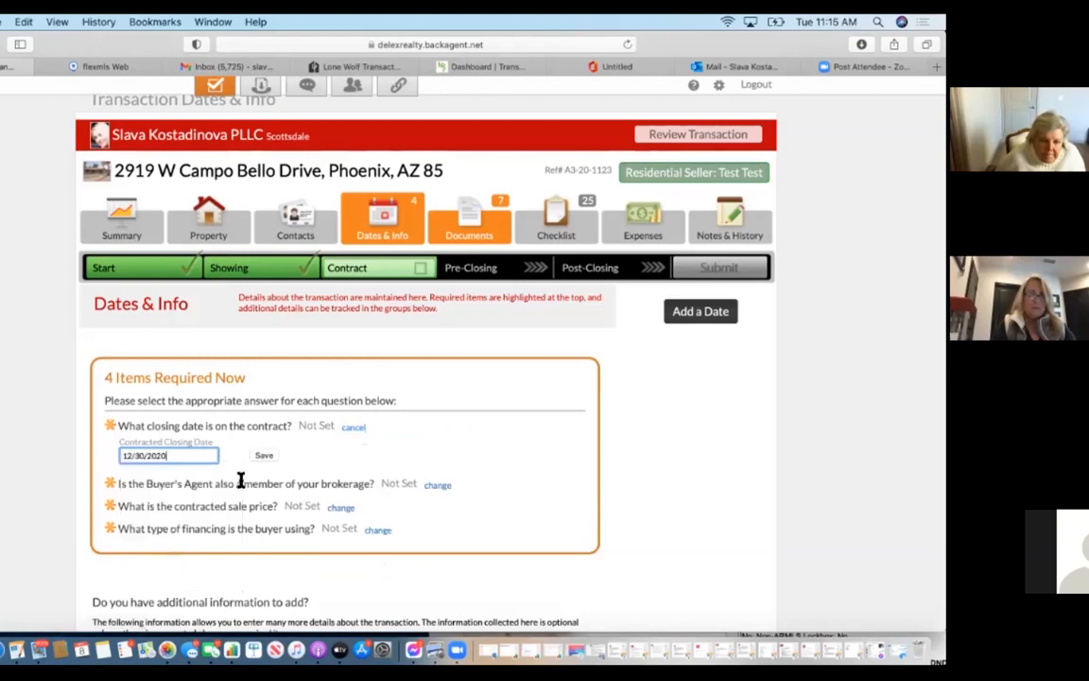
left_click(265, 457)
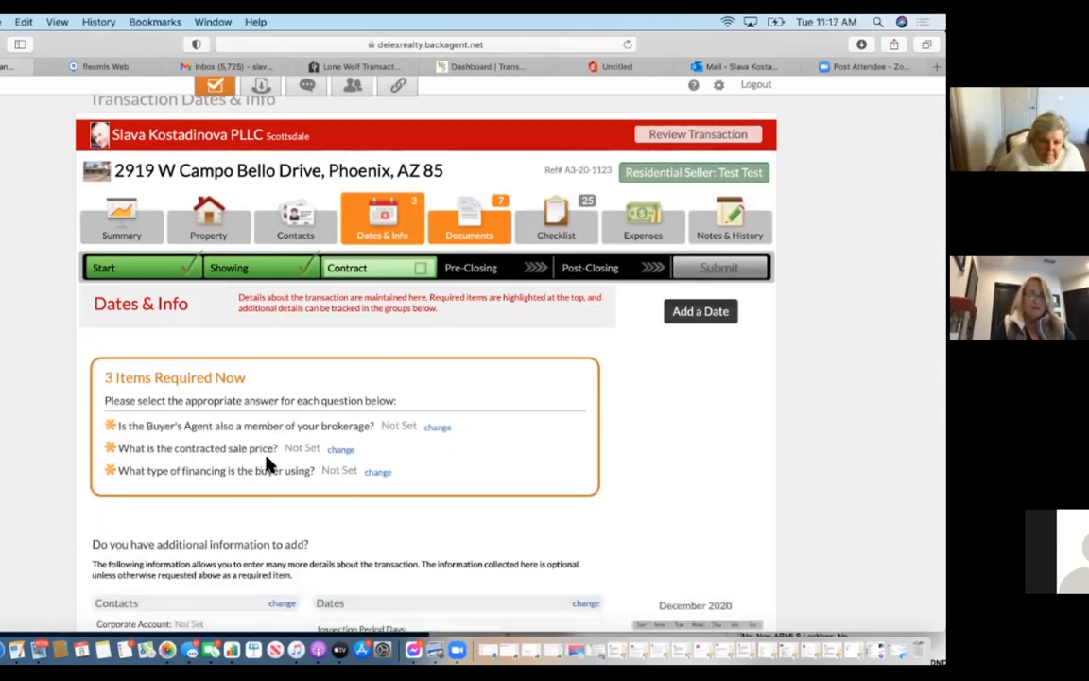
left_click(437, 428)
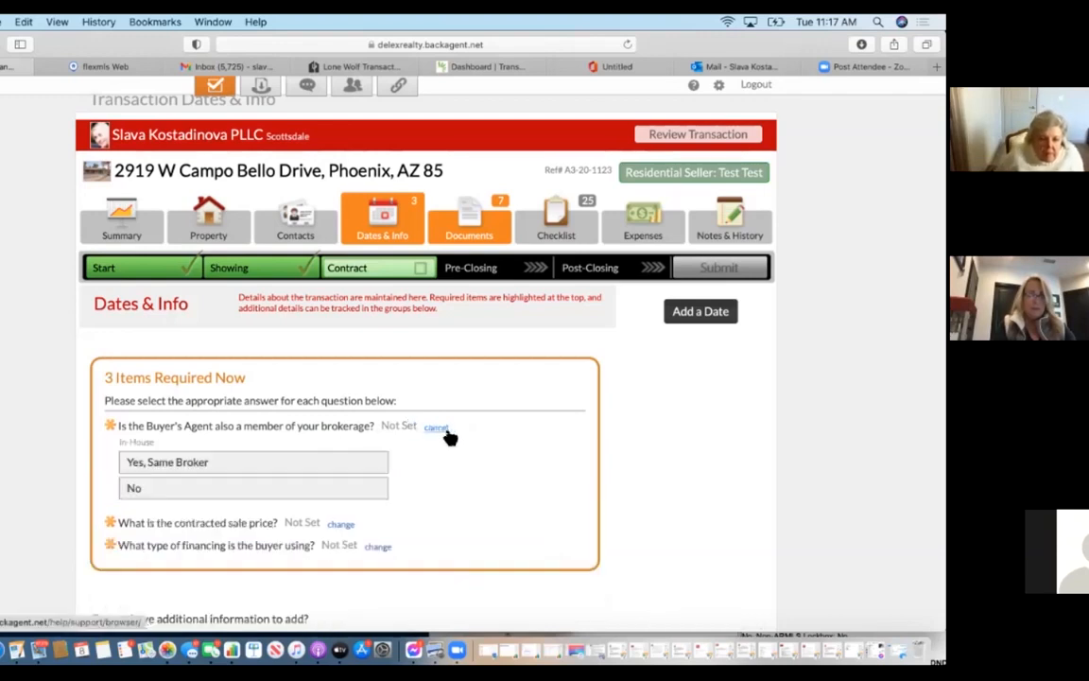
left_click(285, 490)
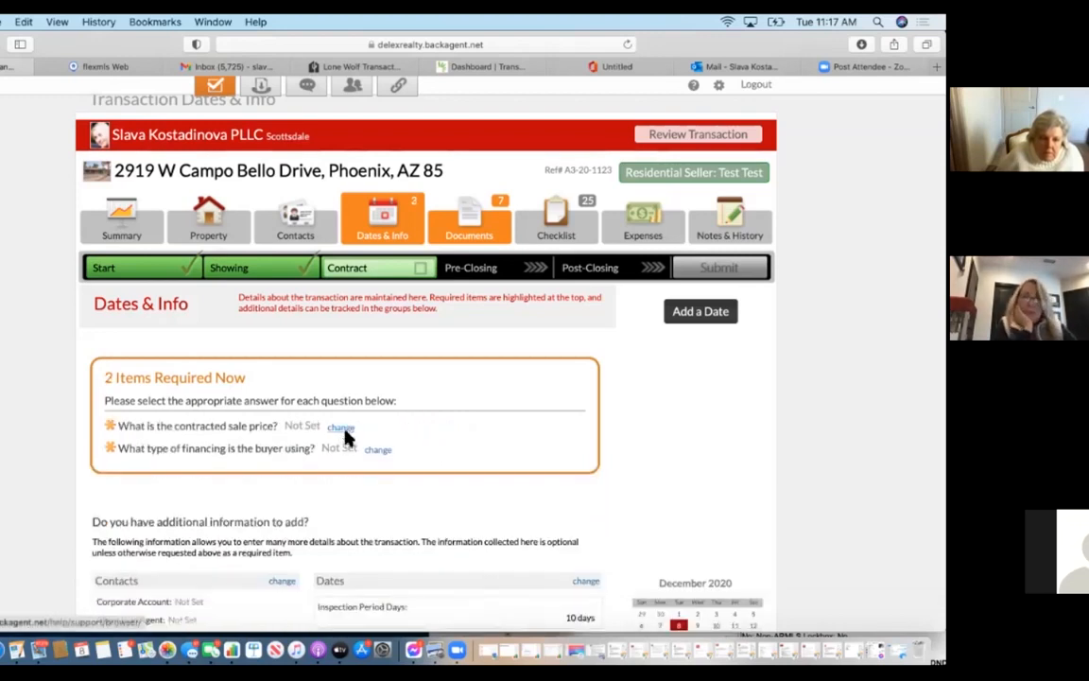
Enter the 279000 sale price and choose Conventional Third-Party financing.
left_click(342, 427)
type("279000")
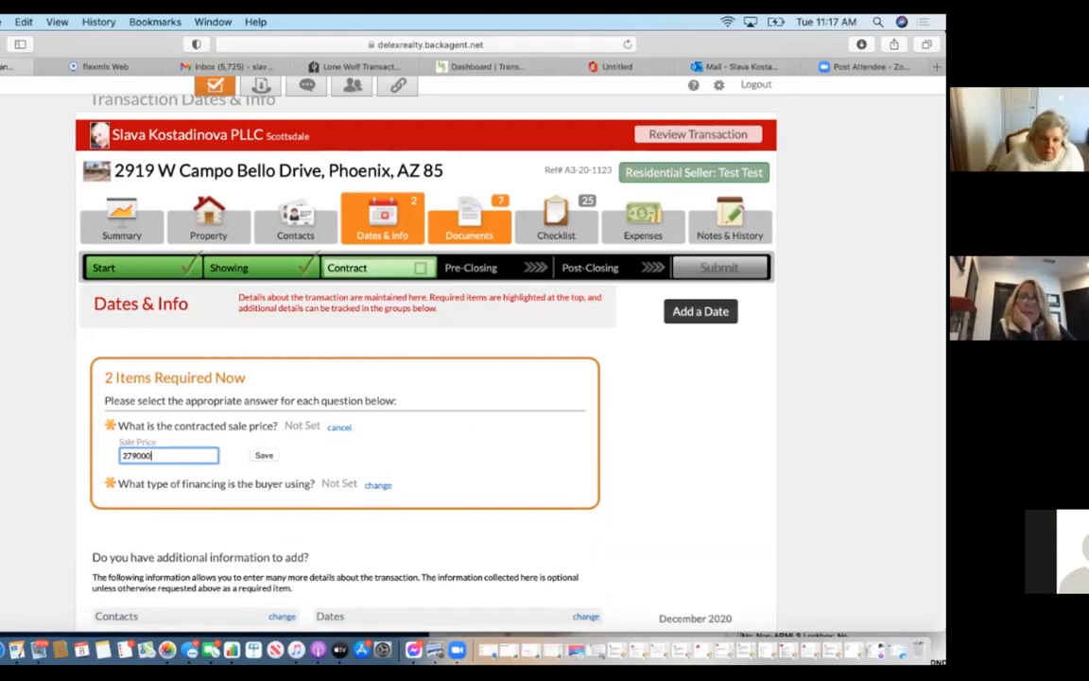
left_click(275, 456)
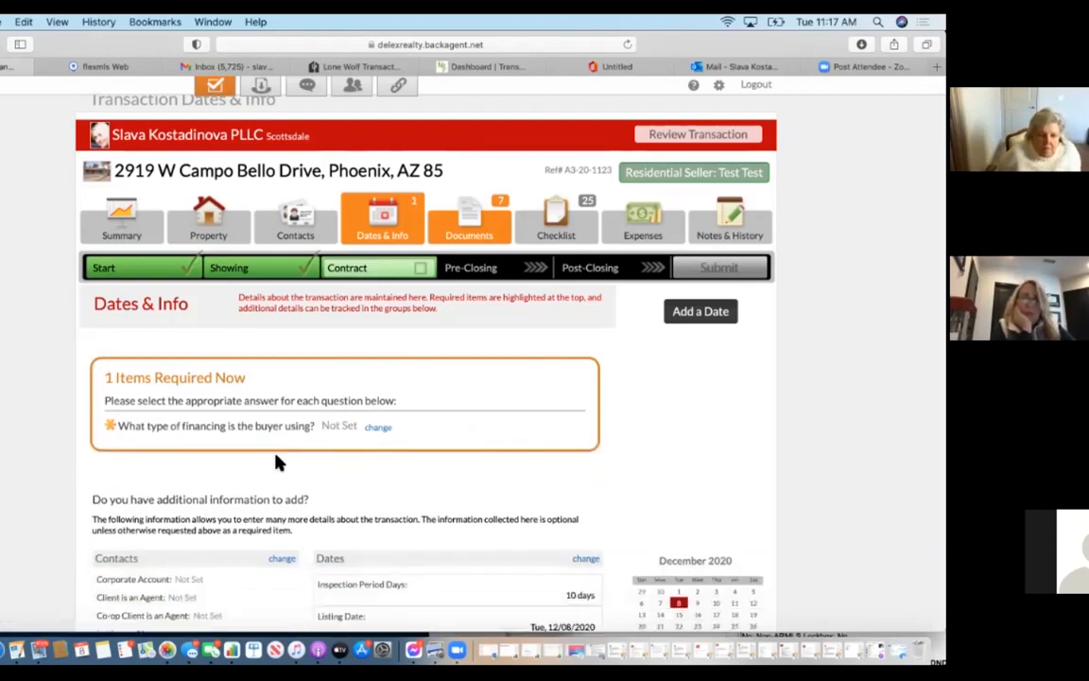
left_click(378, 427)
scroll(248, 586, "down", 1)
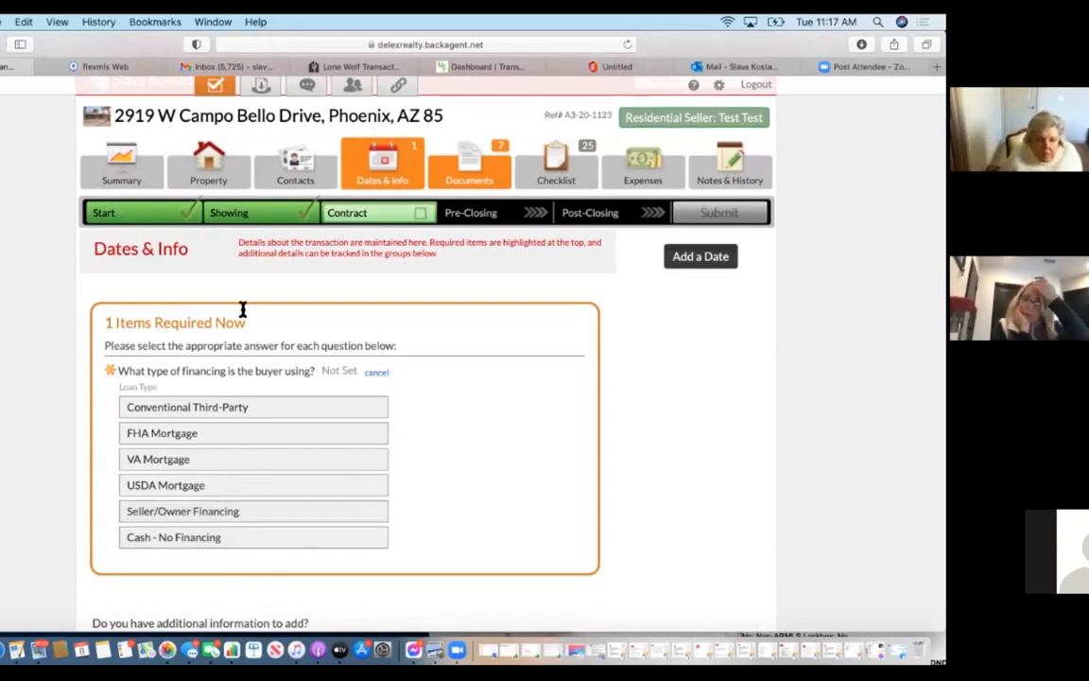
left_click(232, 413)
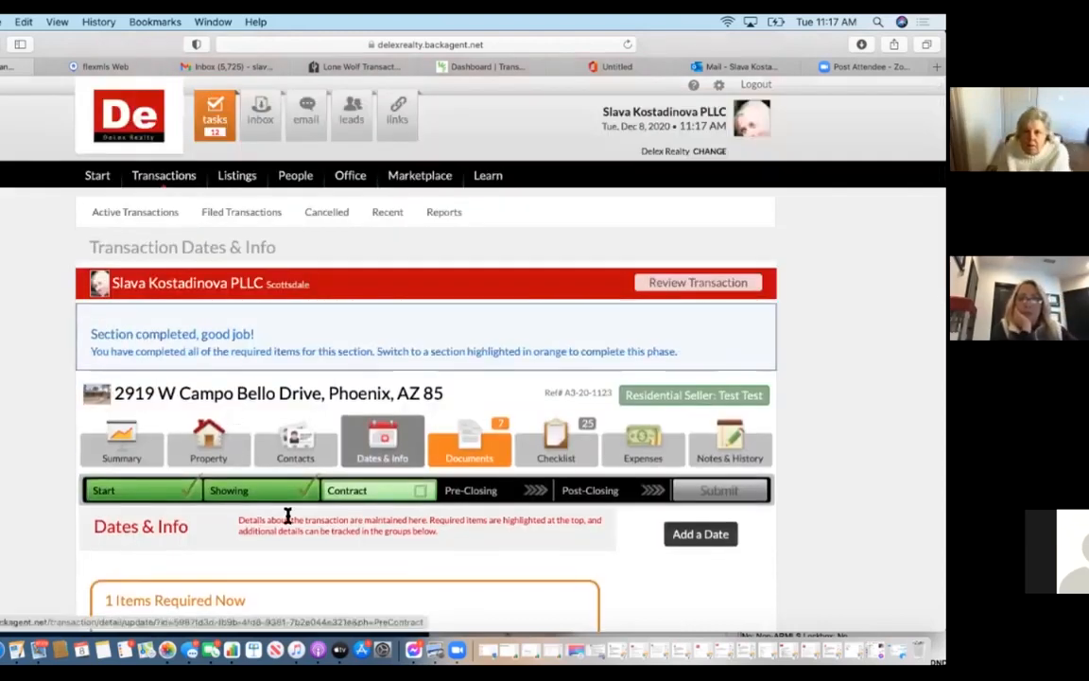
Edit the contracted sale price in Financials to $275,000 and save it.
scroll(287, 515, "down", 5)
scroll(288, 515, "down", 10)
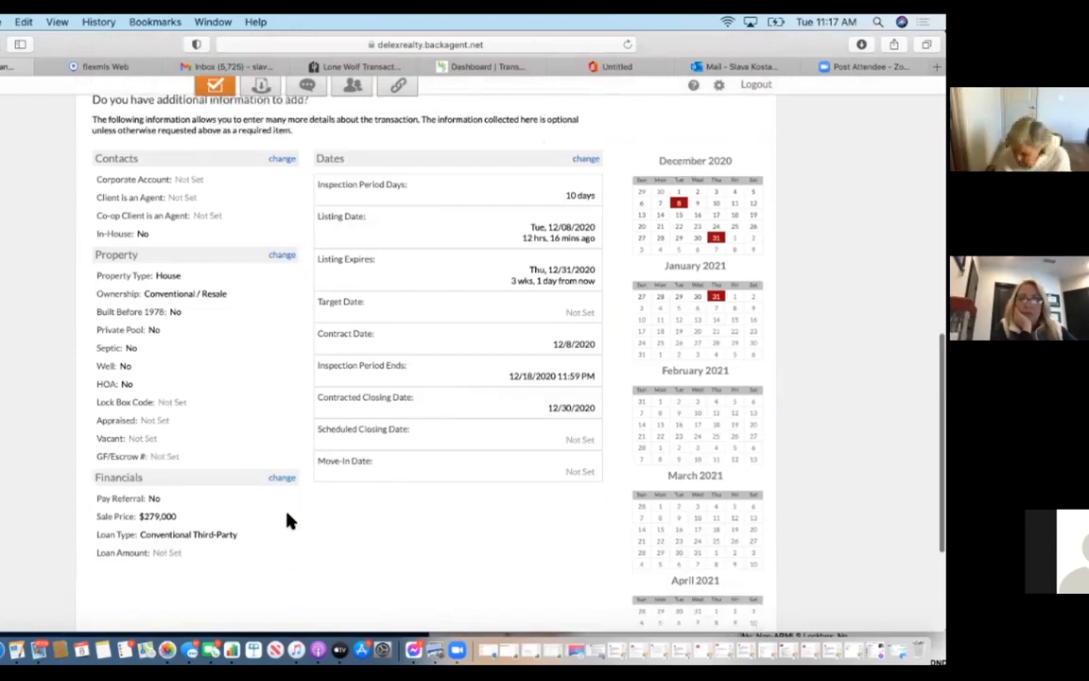
scroll(287, 518, "up", 15)
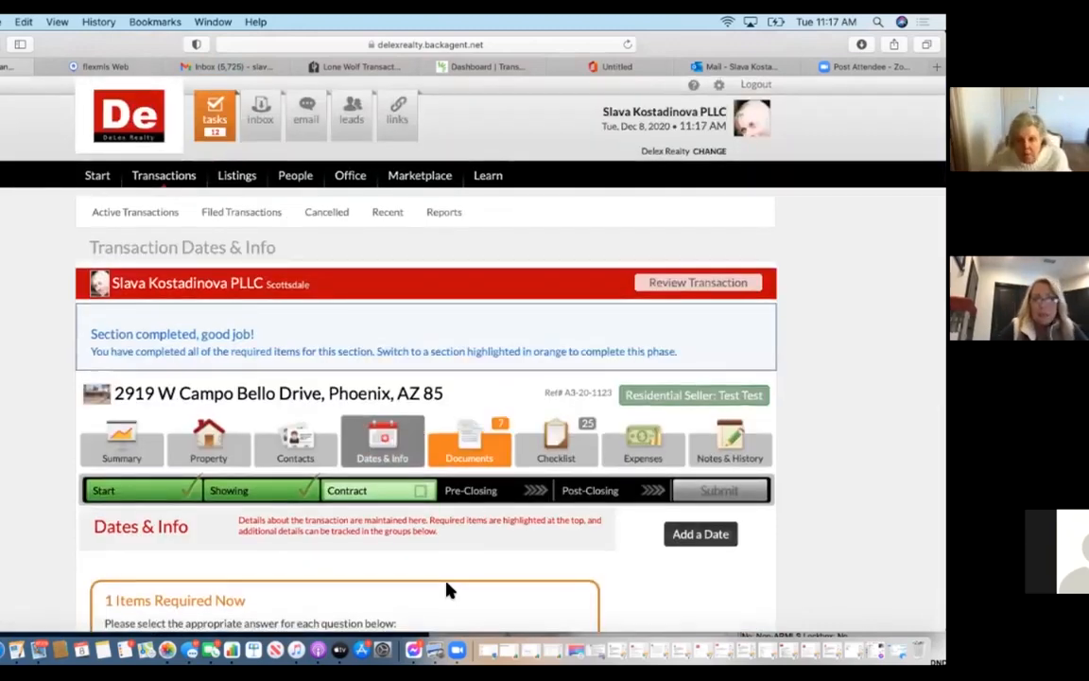
scroll(450, 590, "down", 5)
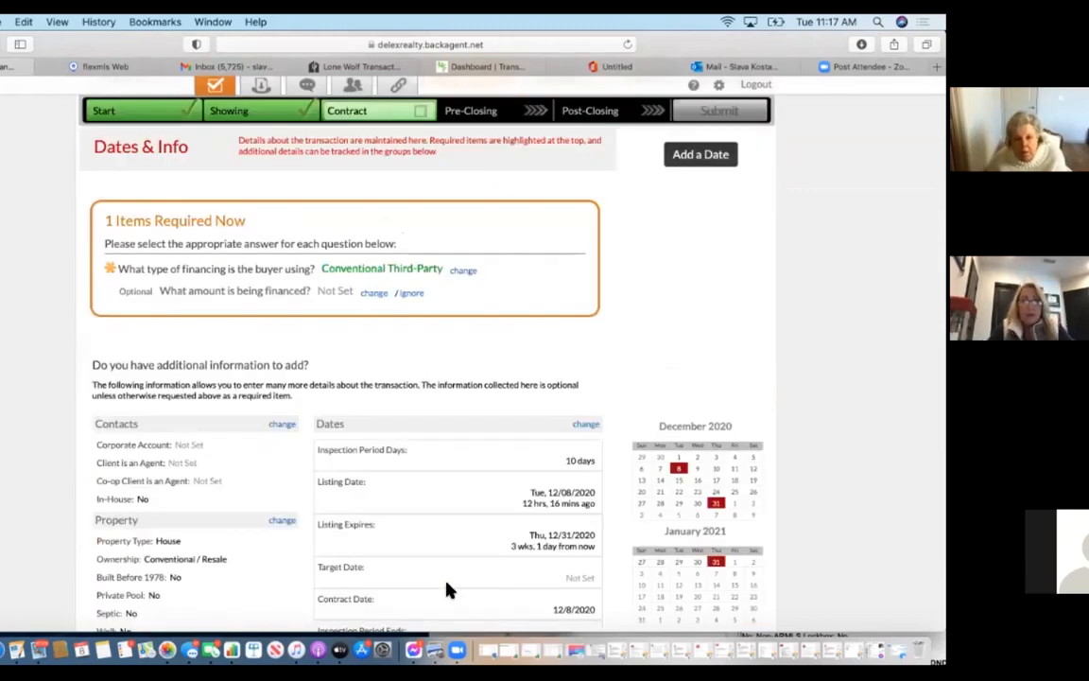
scroll(449, 590, "down", 4)
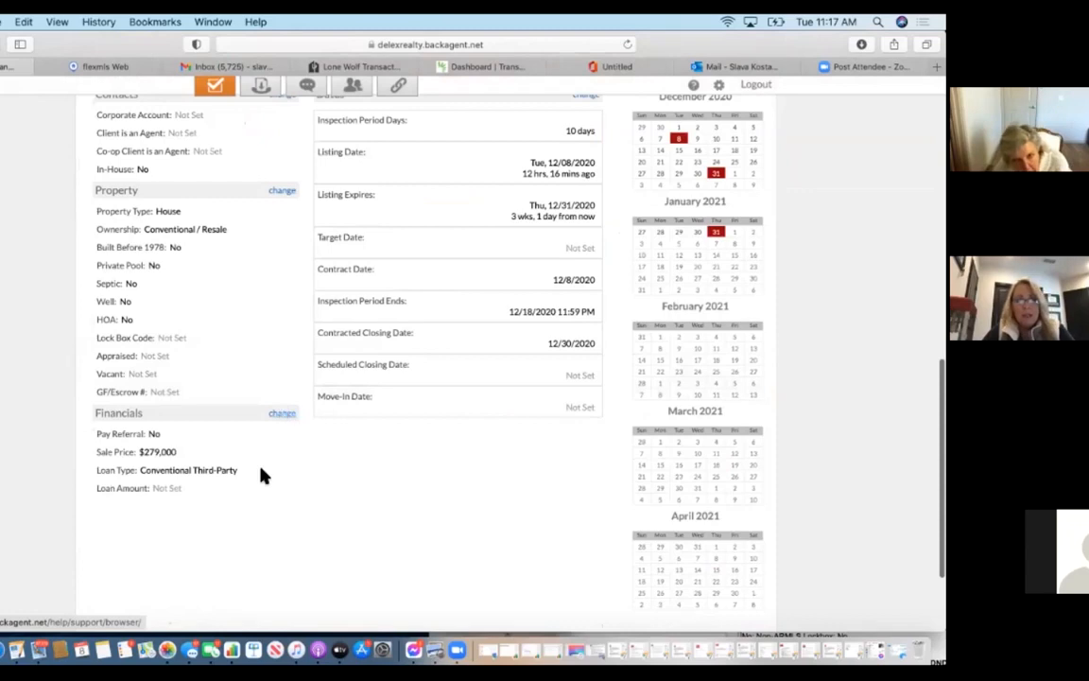
left_click(291, 418)
left_click(326, 280)
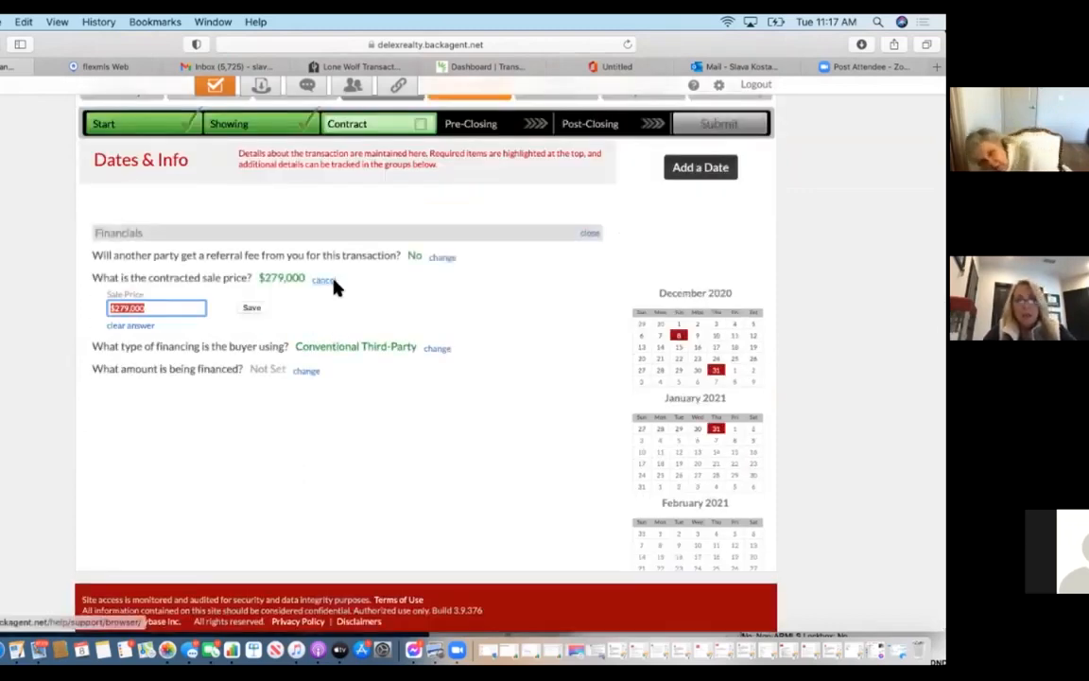
left_click(127, 308)
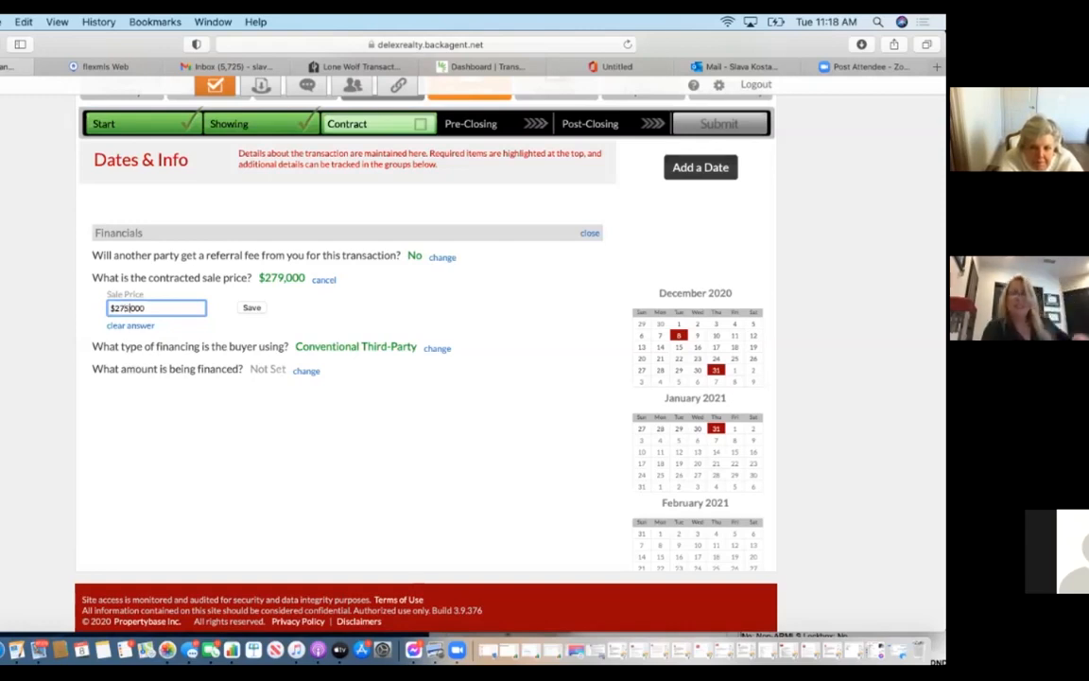
left_click(261, 315)
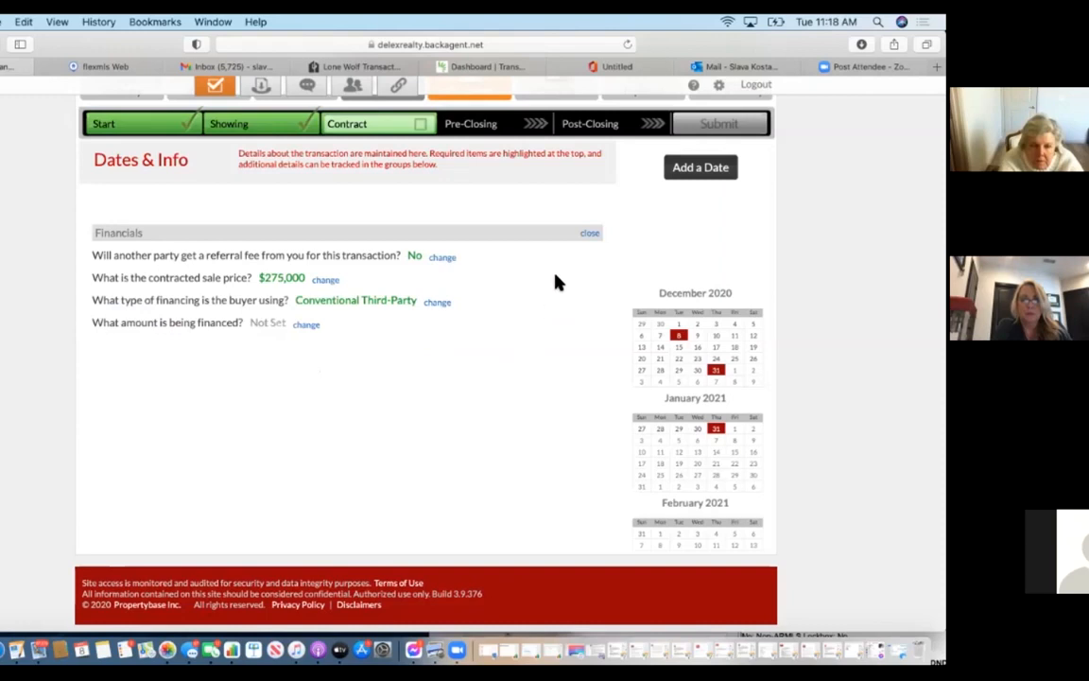
left_click(594, 232)
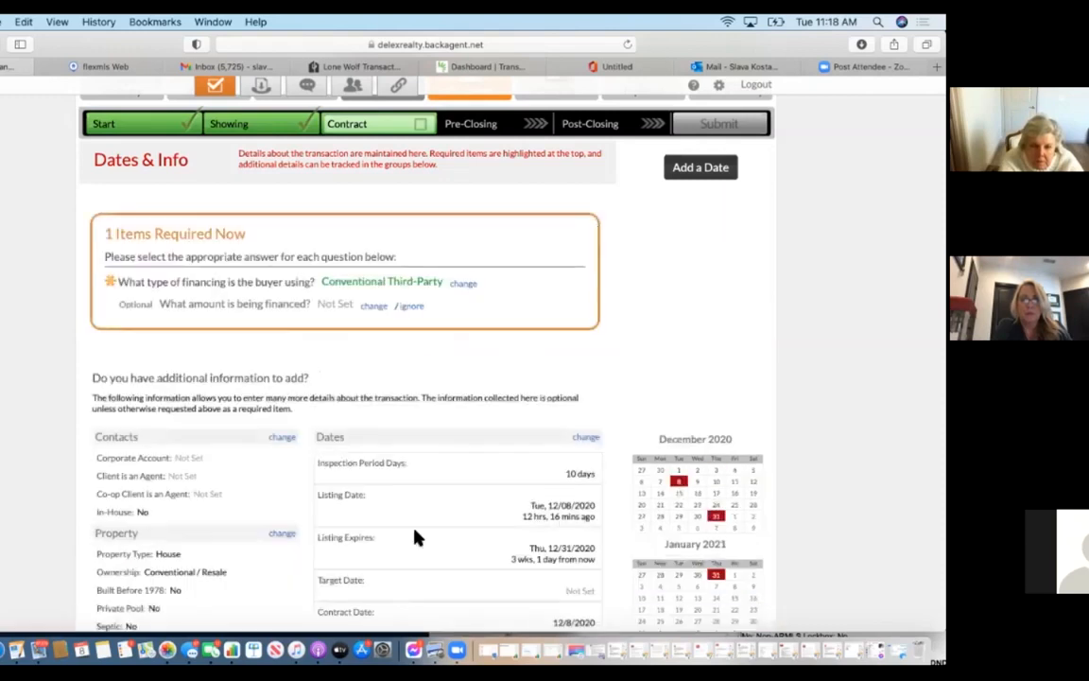
Go to the transaction's Documents page.
scroll(416, 537, "down", 5)
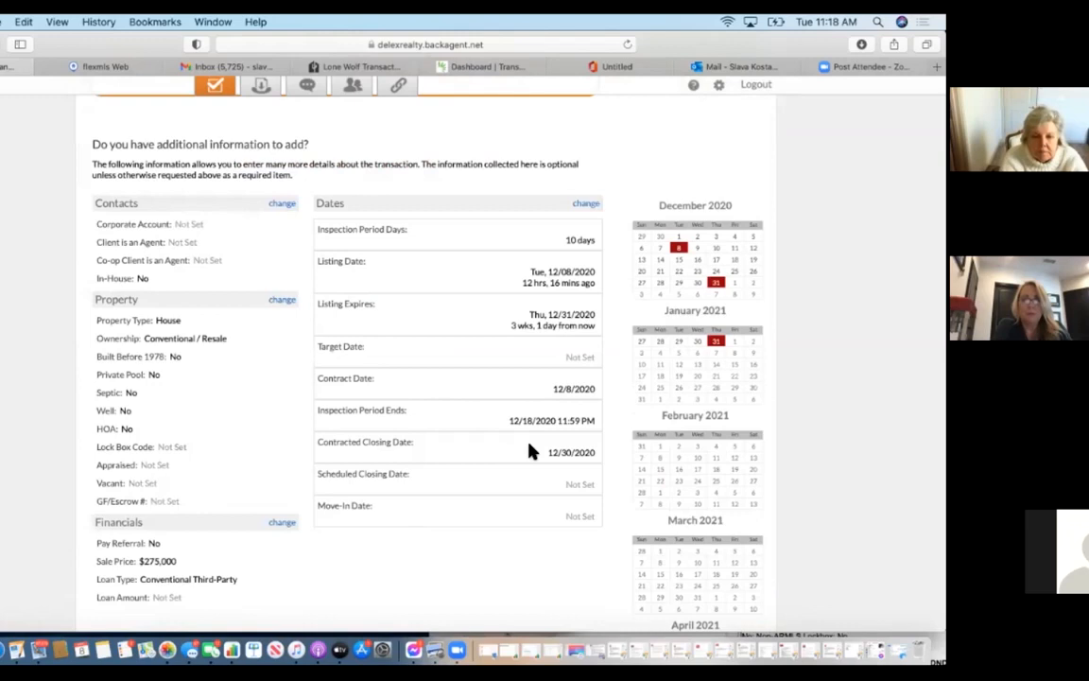
scroll(530, 452, "up", 12)
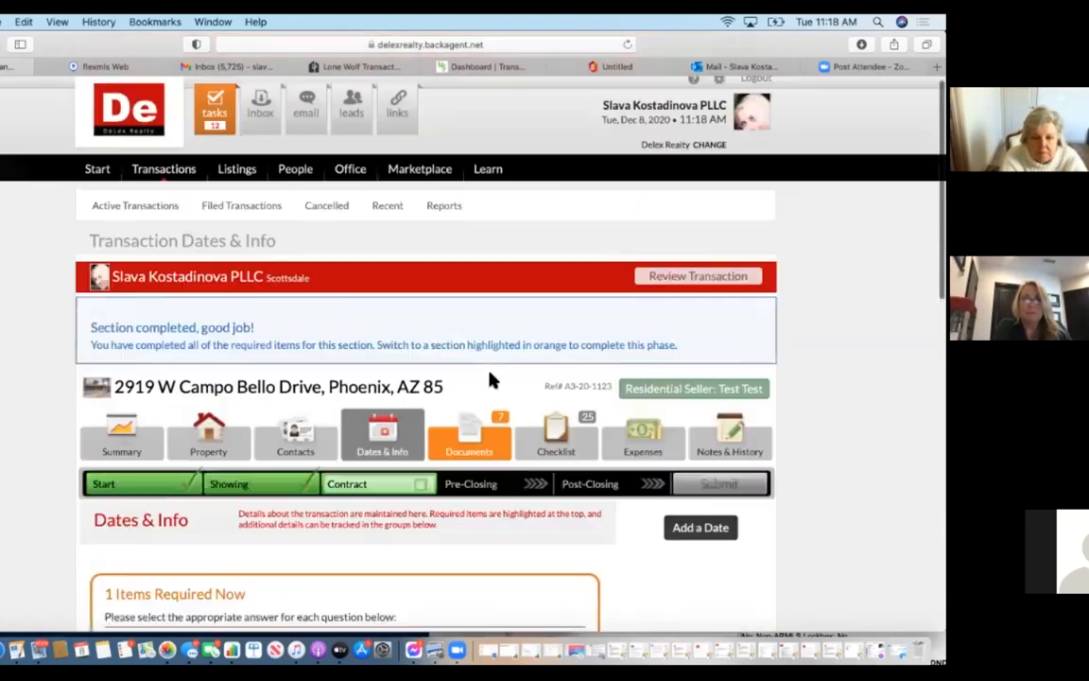
left_click(473, 440)
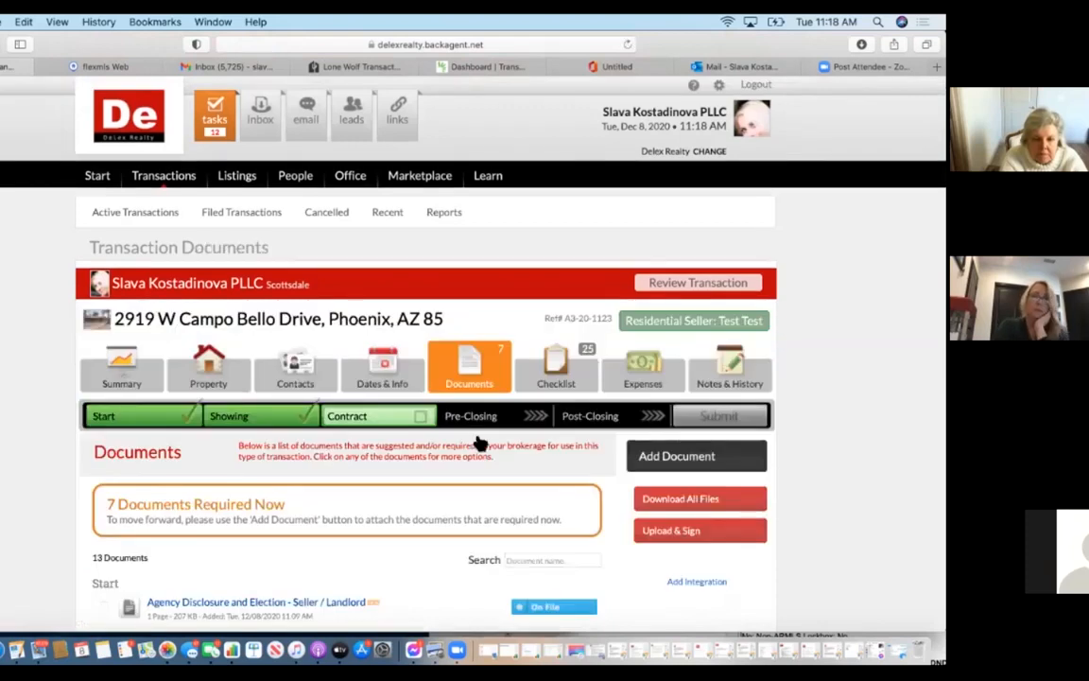
Review the document list with seven contract documents required now.
scroll(480, 443, "down", 15)
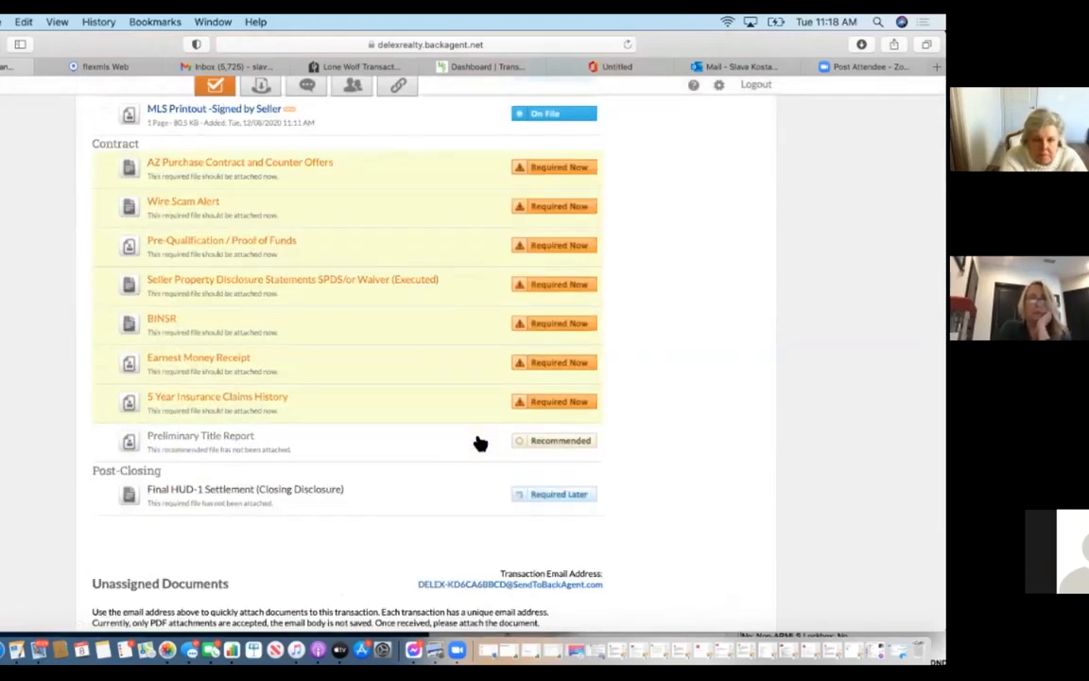
scroll(481, 443, "up", 3)
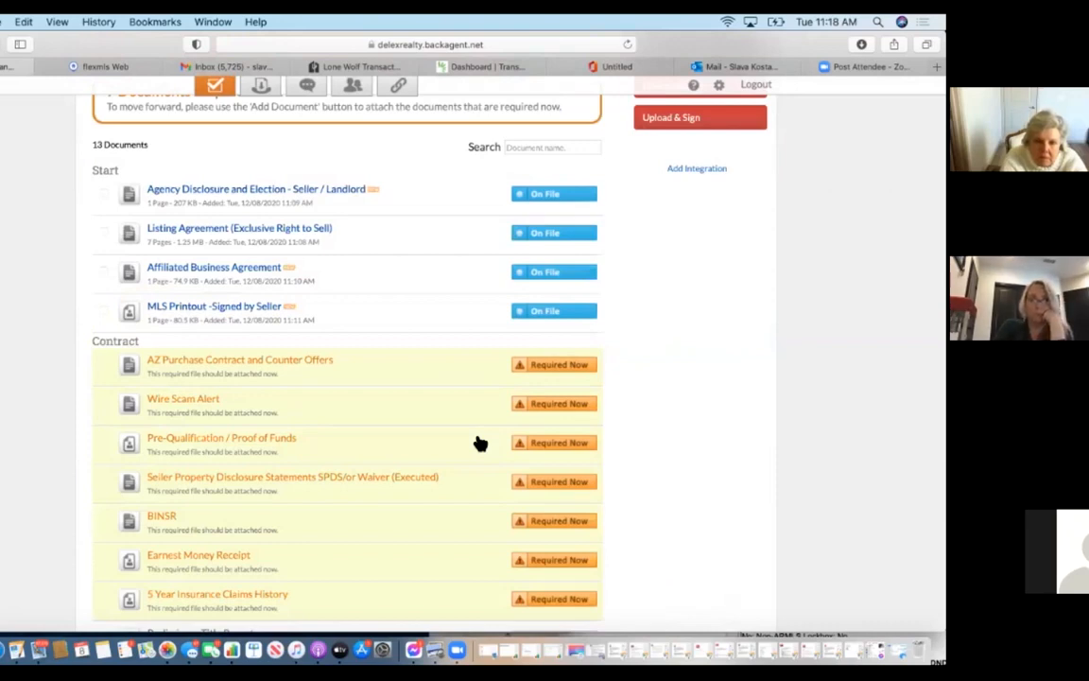
scroll(479, 443, "down", 3)
scroll(480, 443, "up", 6)
scroll(479, 444, "down", 4)
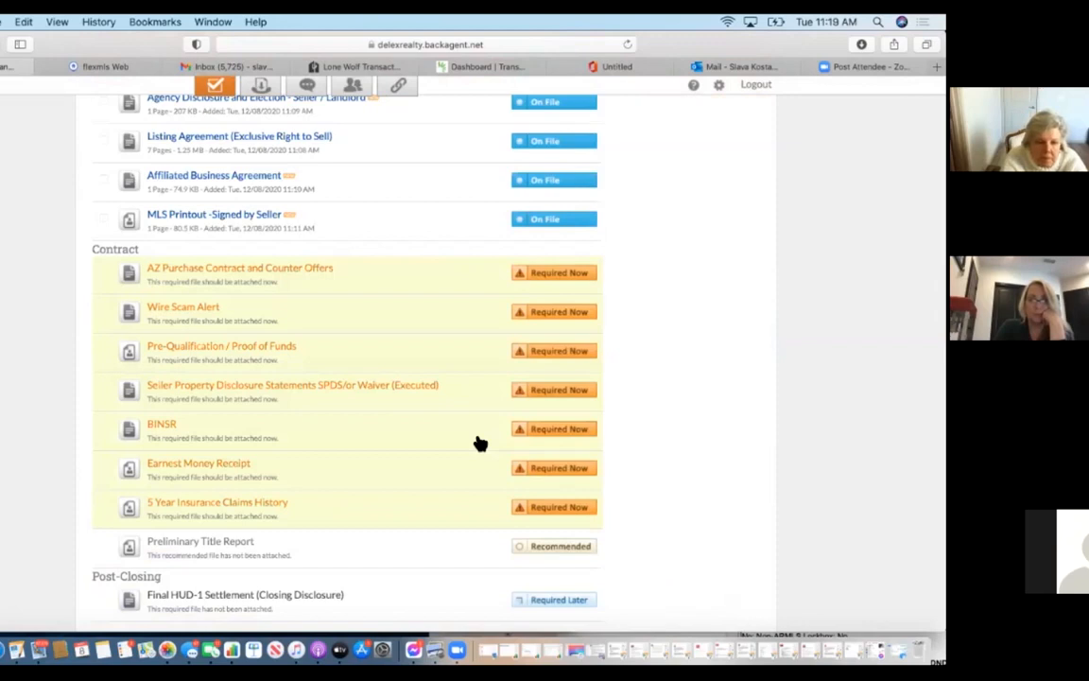
scroll(480, 443, "up", 4)
left_click(697, 290)
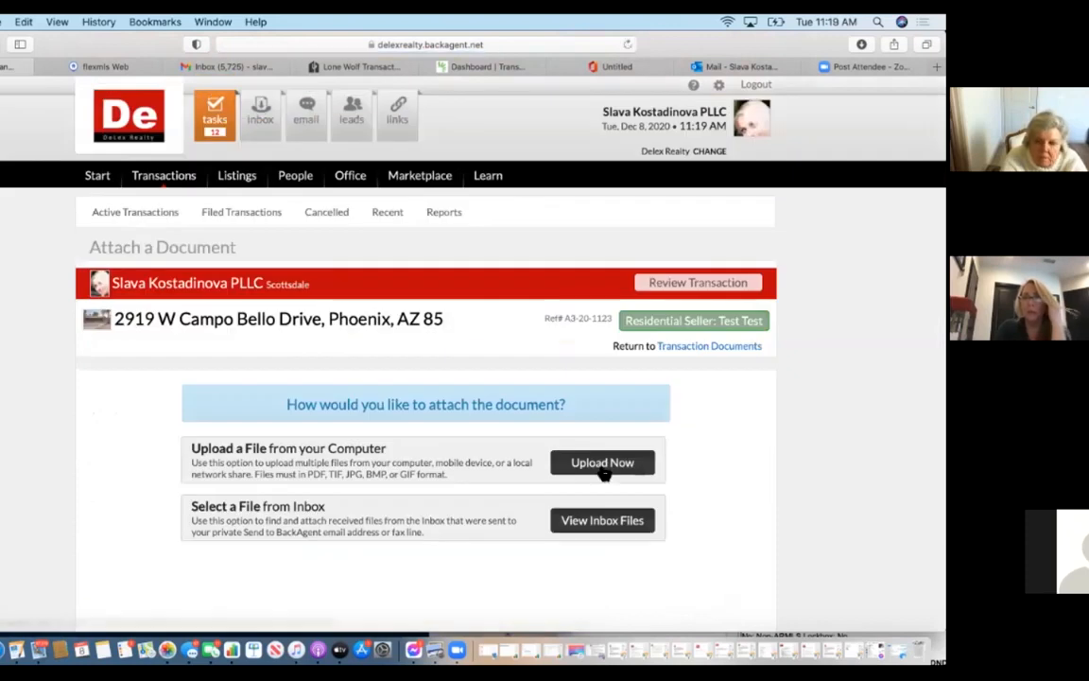
Upload Riviera Purchase Contract.pdf from the computer, loading its 11 pages.
left_click(602, 467)
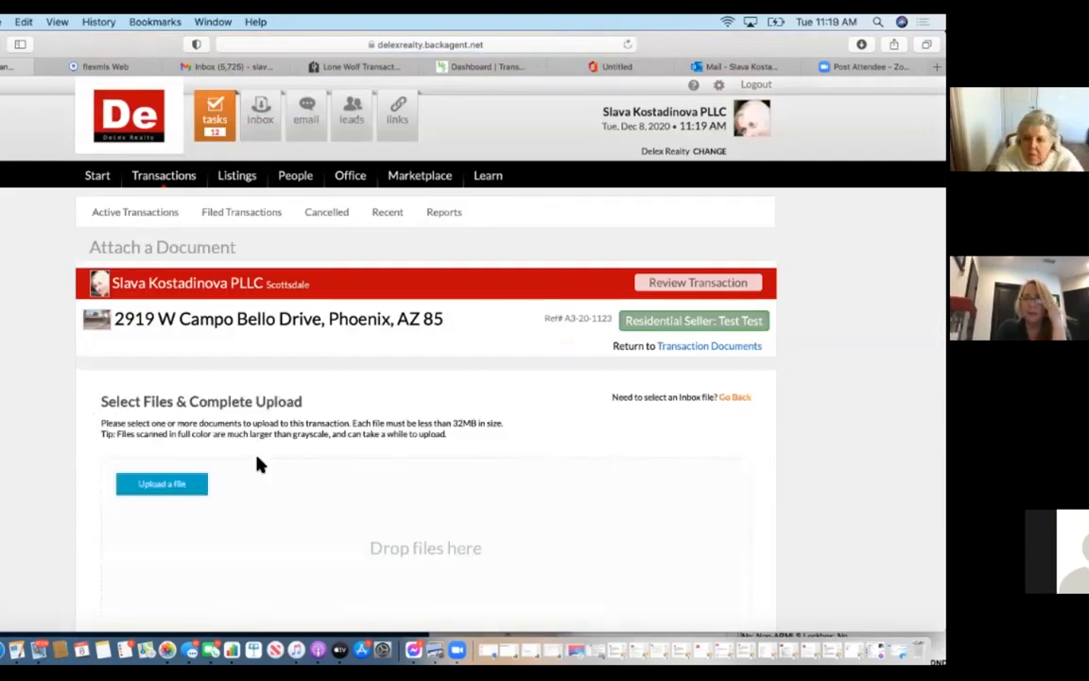
left_click(163, 484)
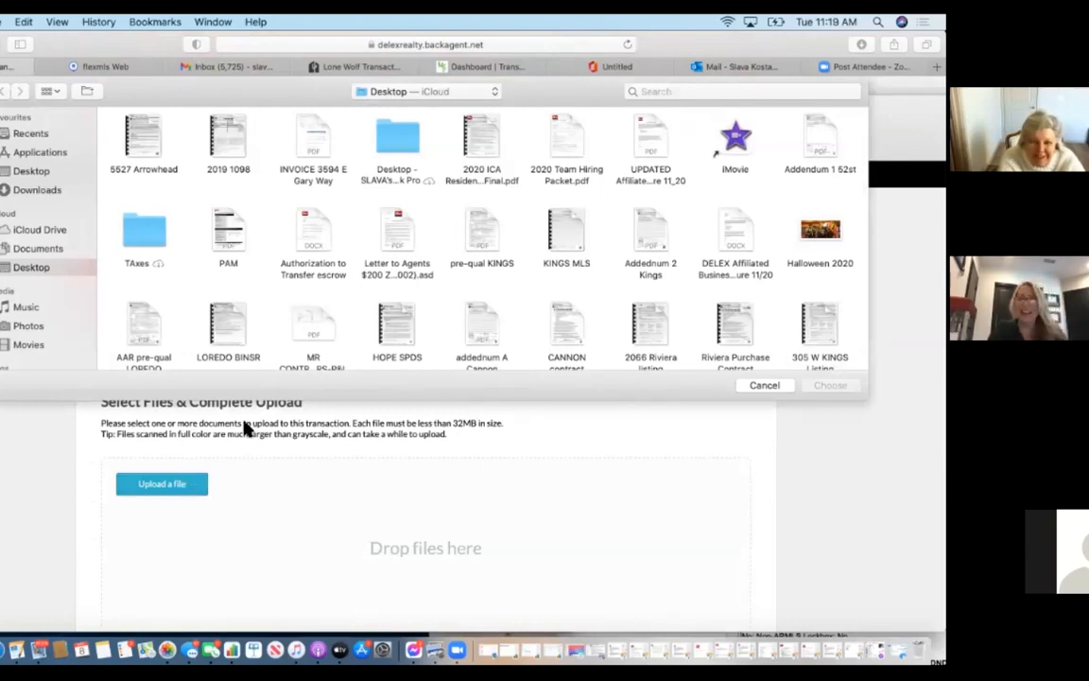
left_click(736, 331)
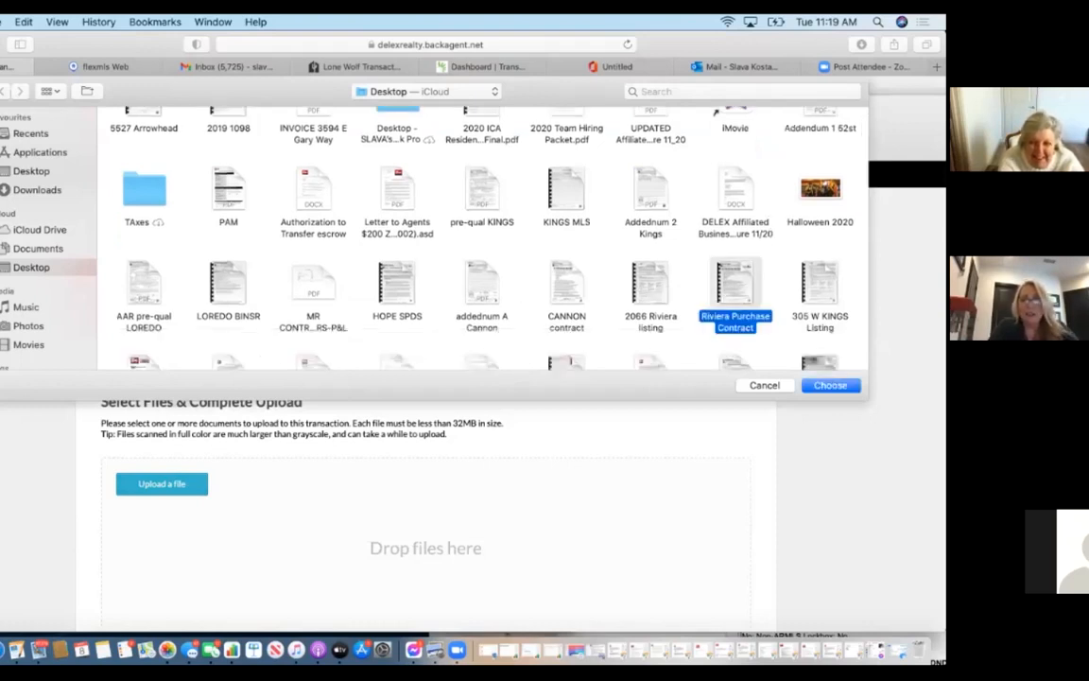
left_click_drag(698, 70, 564, 70)
left_click(661, 354)
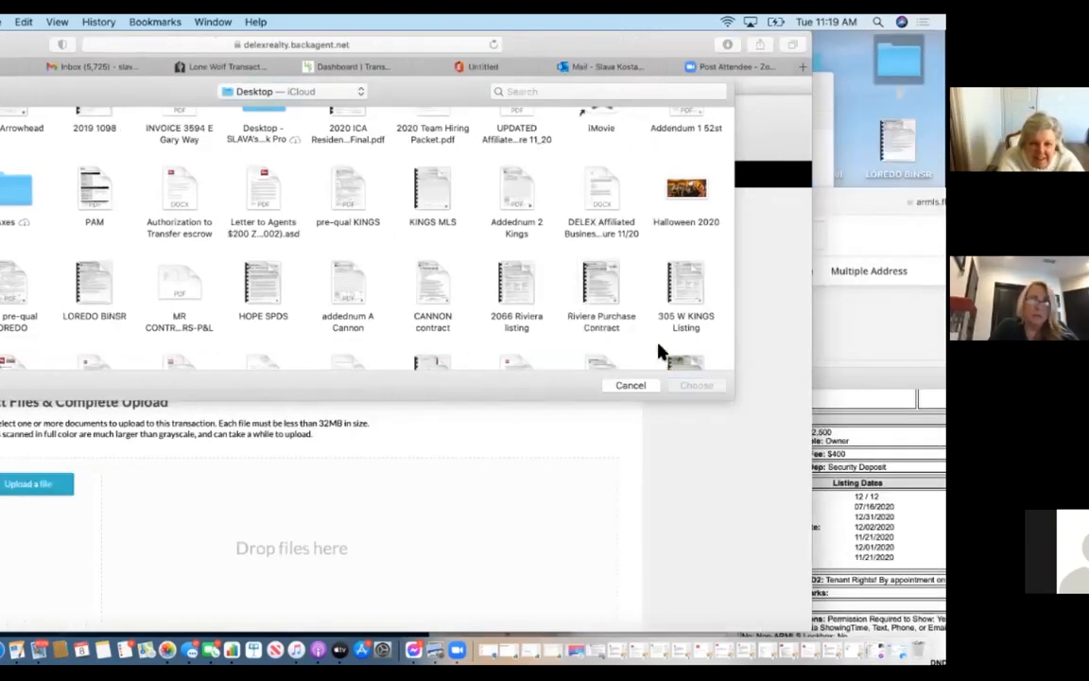
scroll(662, 356, "down", 3)
left_click(605, 217)
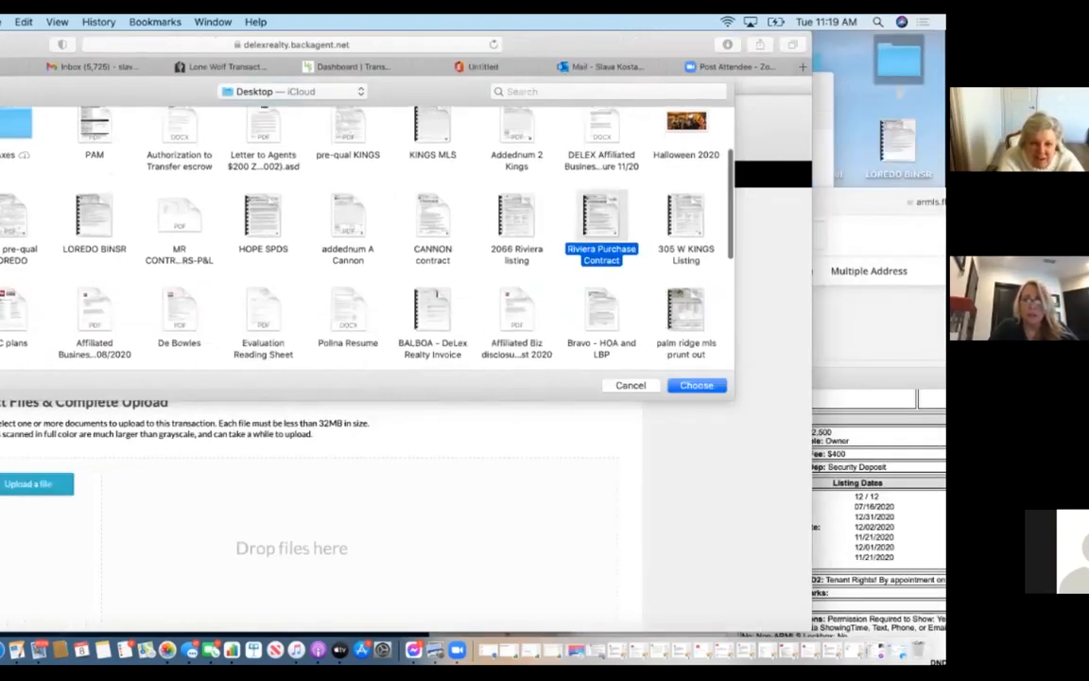
left_click(697, 385)
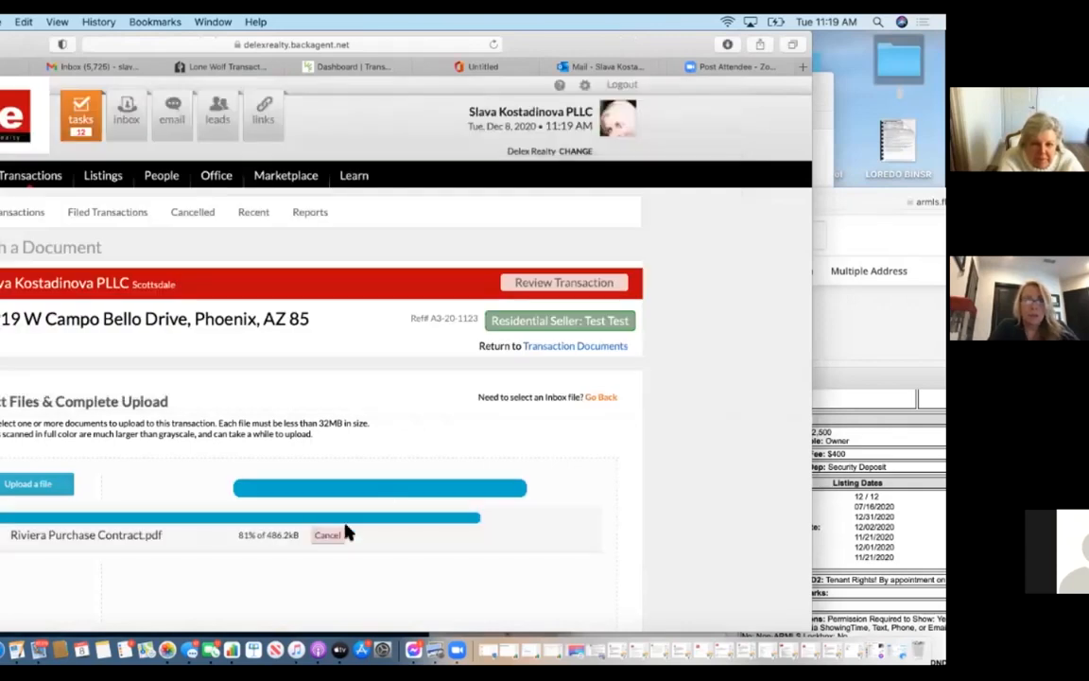
left_click_drag(597, 45, 727, 37)
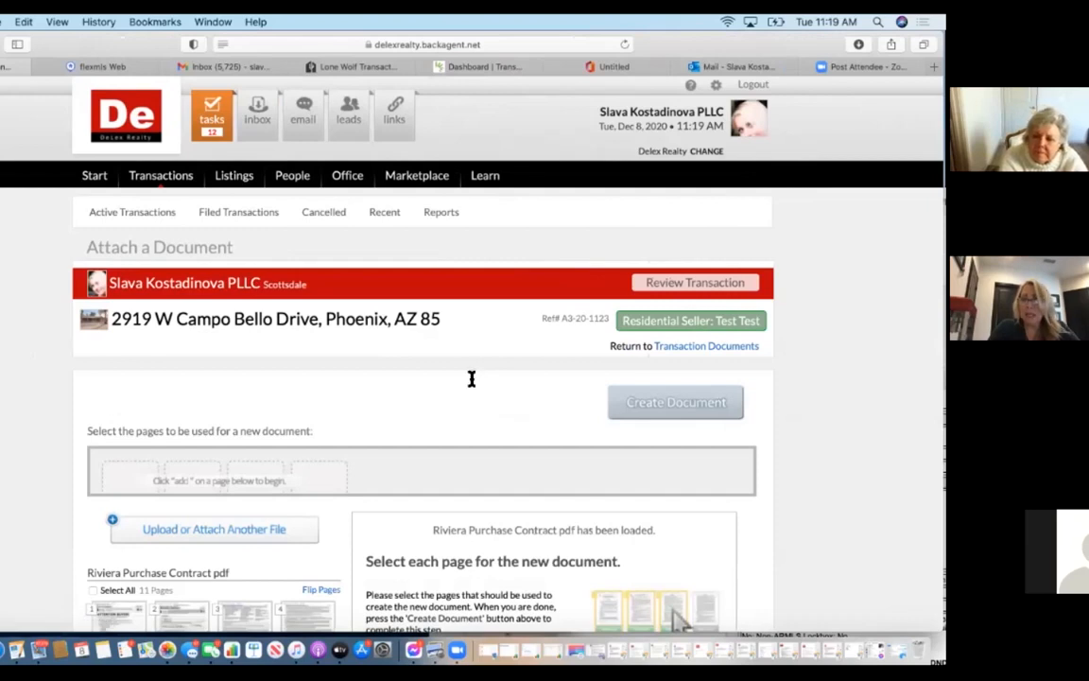
scroll(472, 379, "down", 5)
left_click(215, 232)
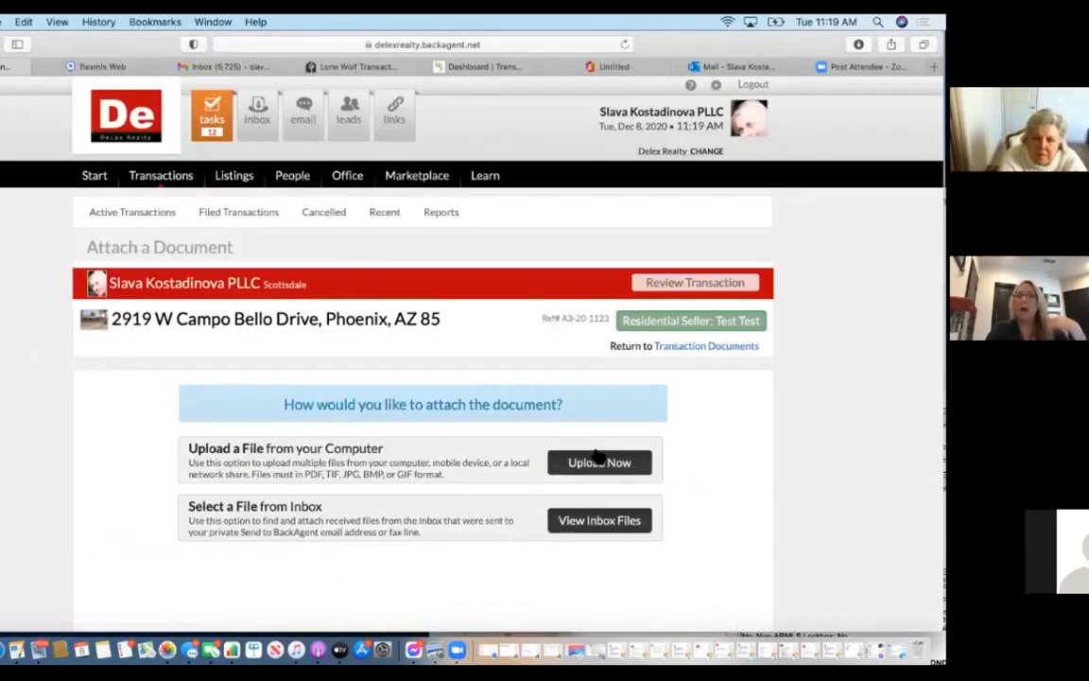
left_click(587, 463)
left_click(199, 484)
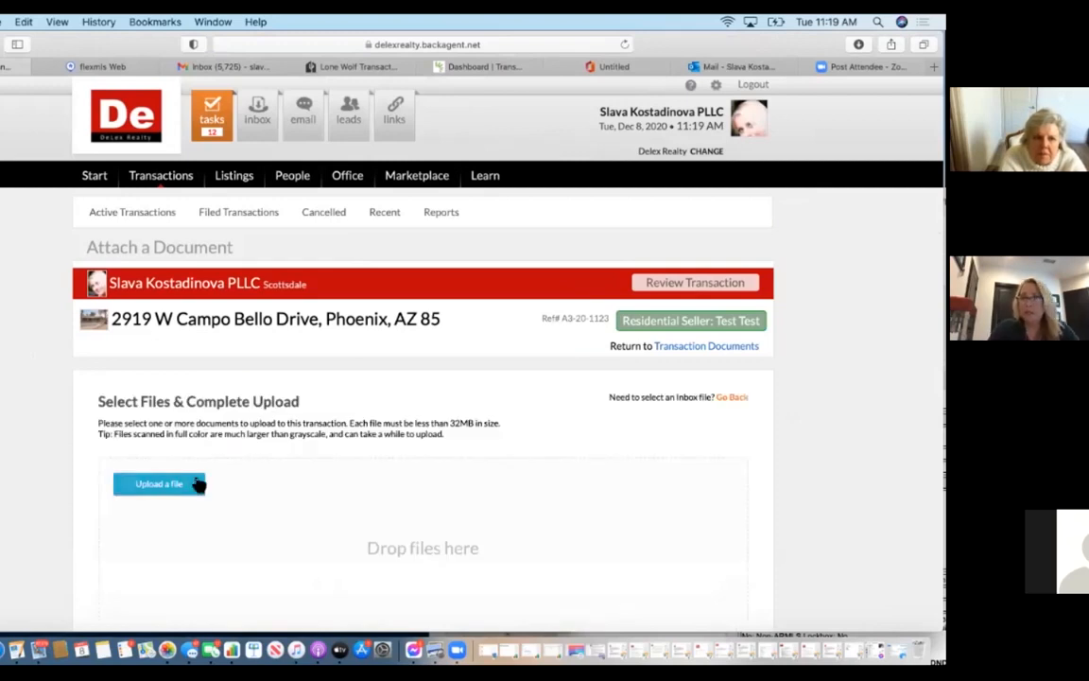
scroll(369, 334, "down", 3)
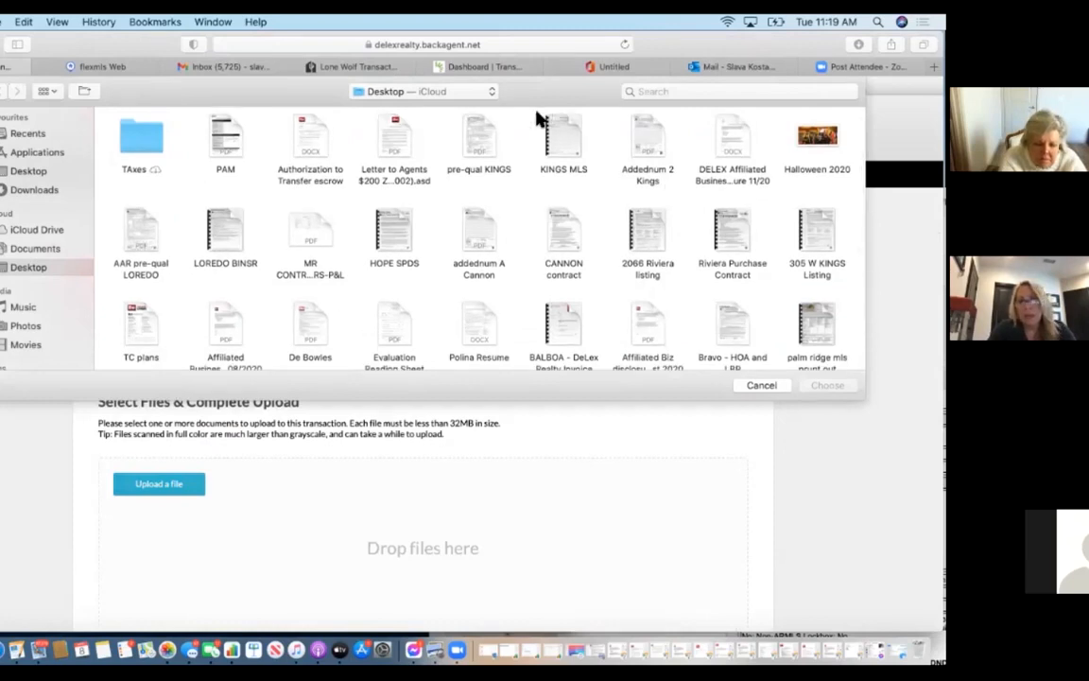
left_click(559, 142)
left_click(535, 189)
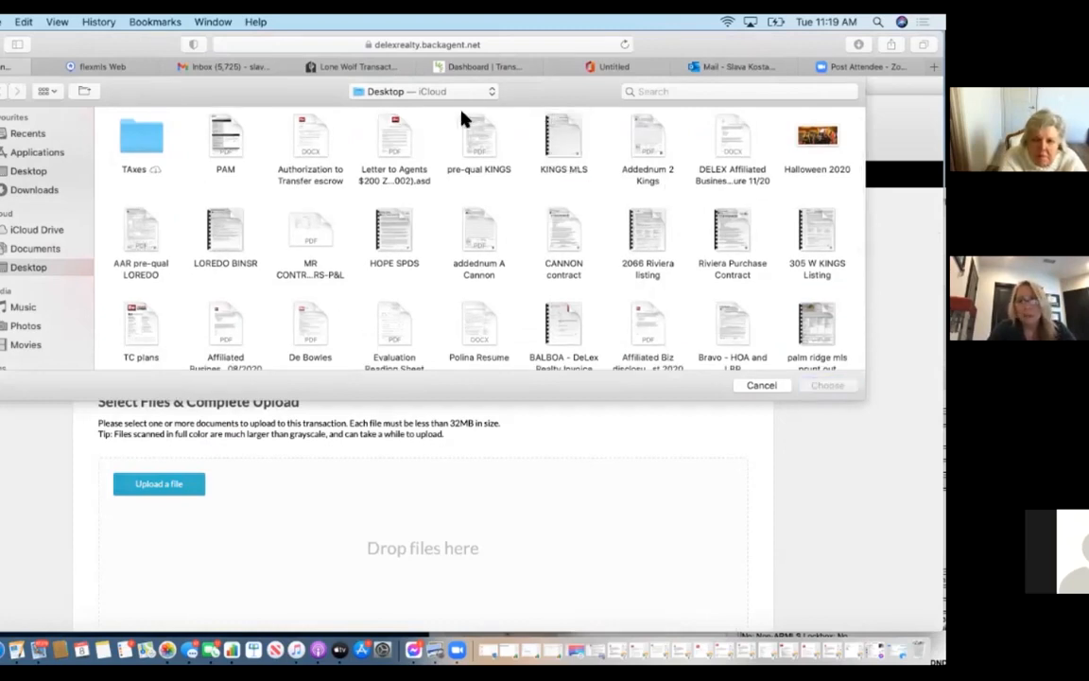
left_click_drag(463, 118, 677, 170)
left_click(668, 178)
left_click_drag(458, 114, 605, 260)
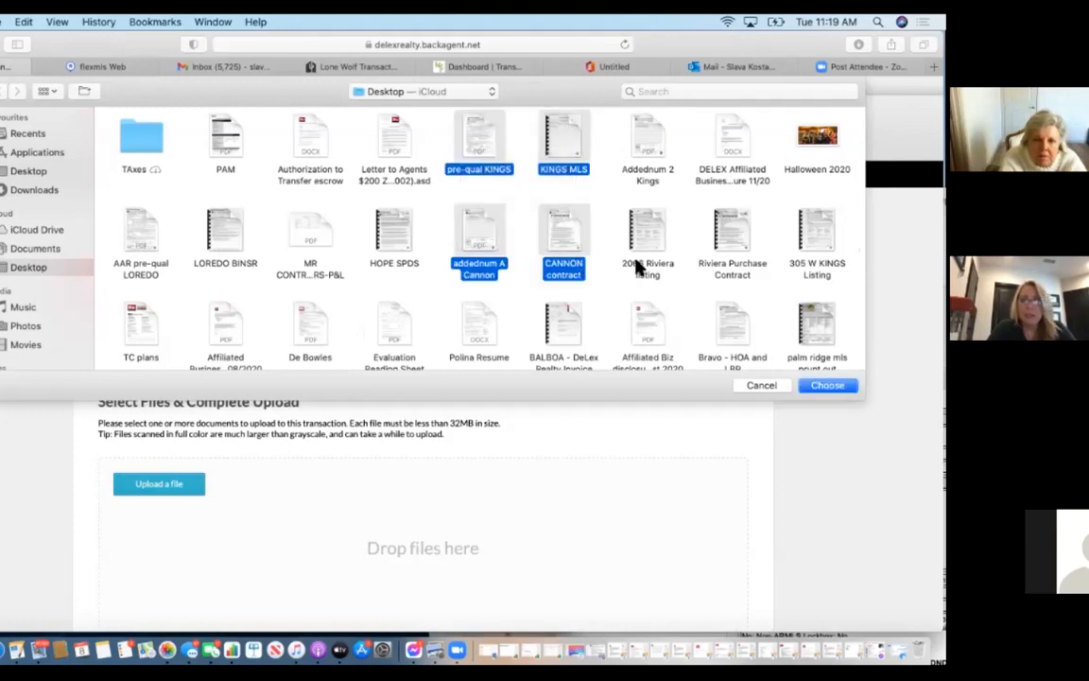
left_click(639, 268)
left_click_drag(455, 111, 673, 288)
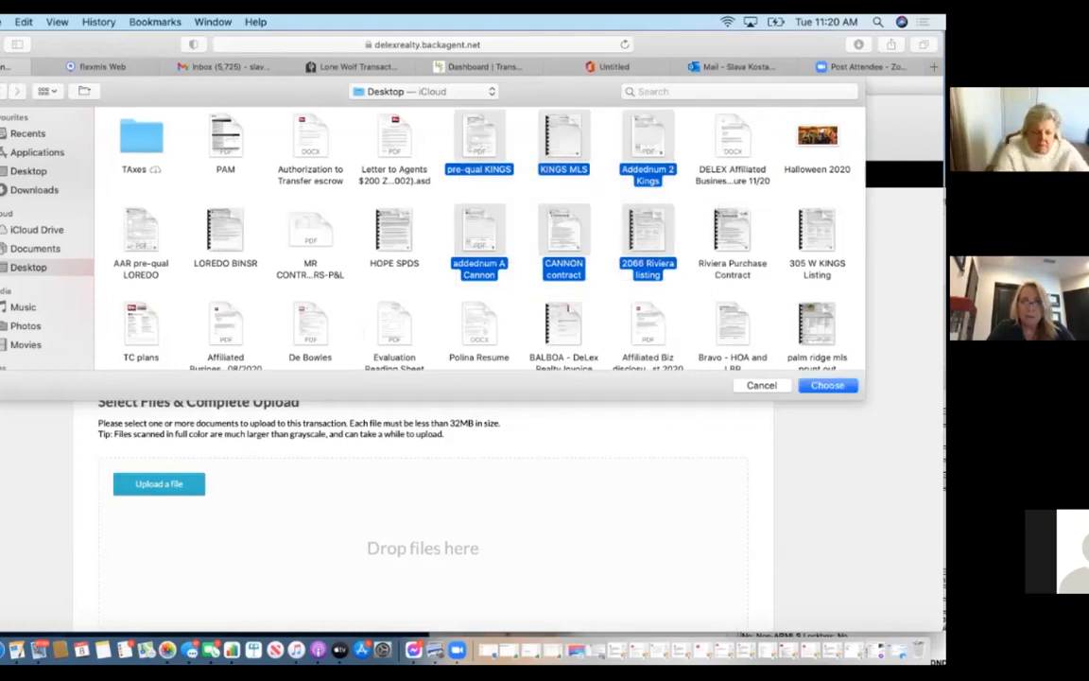
left_click_drag(672, 38, 715, 31)
key("Return")
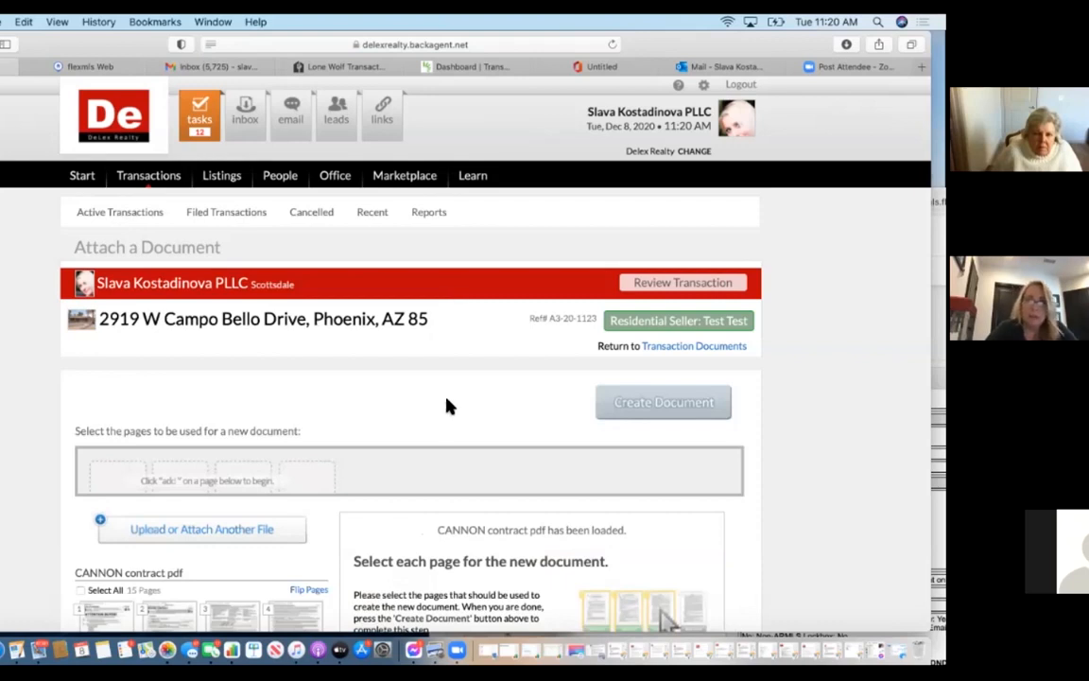
scroll(448, 407, "down", 15)
scroll(448, 407, "down", 10)
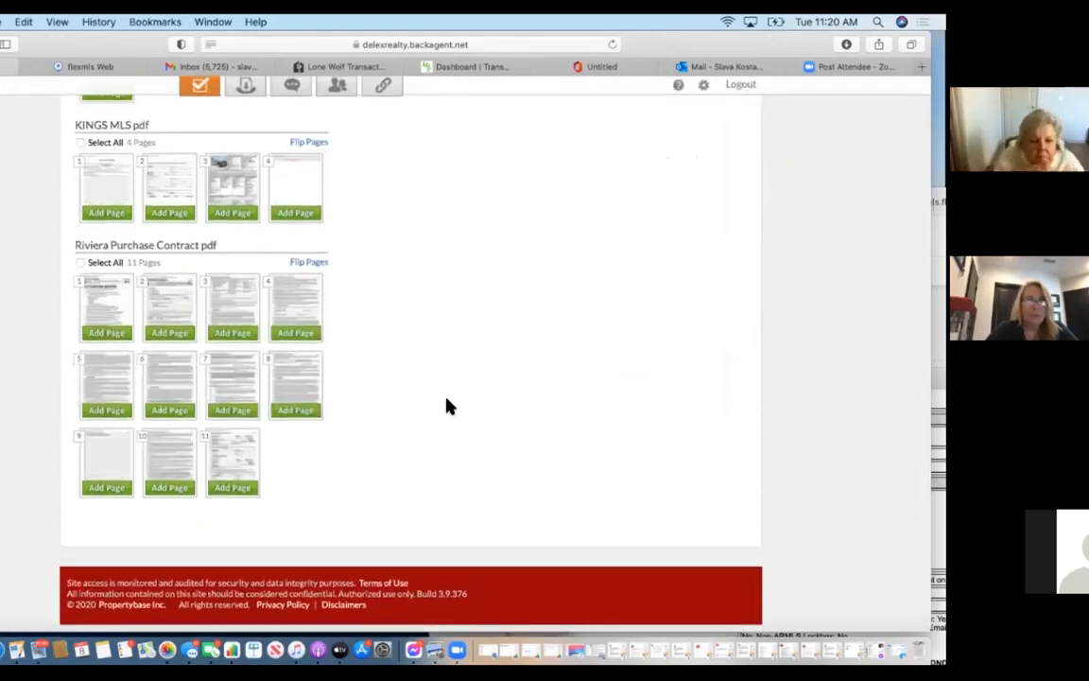
scroll(449, 406, "up", 20)
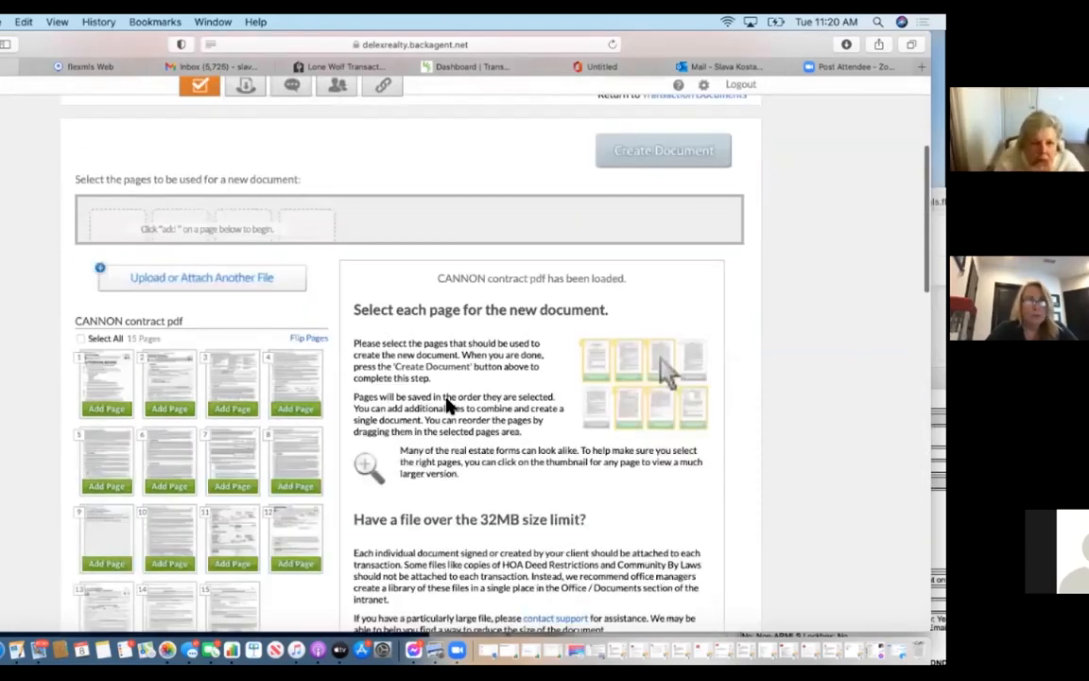
scroll(448, 405, "up", 2)
scroll(445, 406, "down", 5)
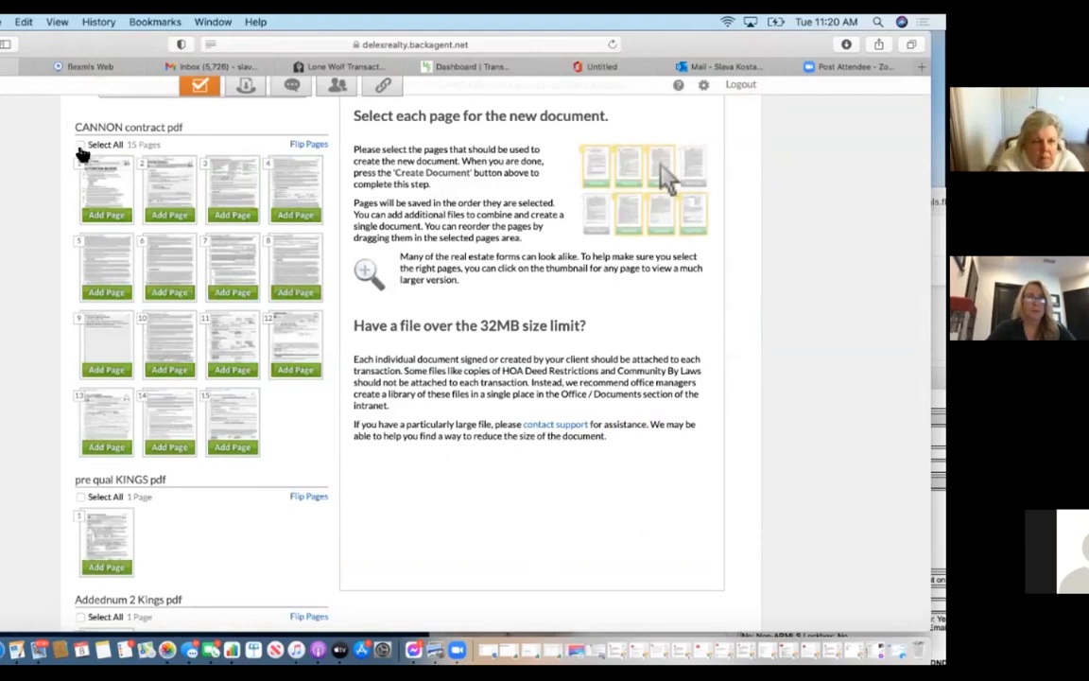
Add CANNON contract pdf pages 1 through 12, through the Counter Offer, to a new document.
left_click(109, 182)
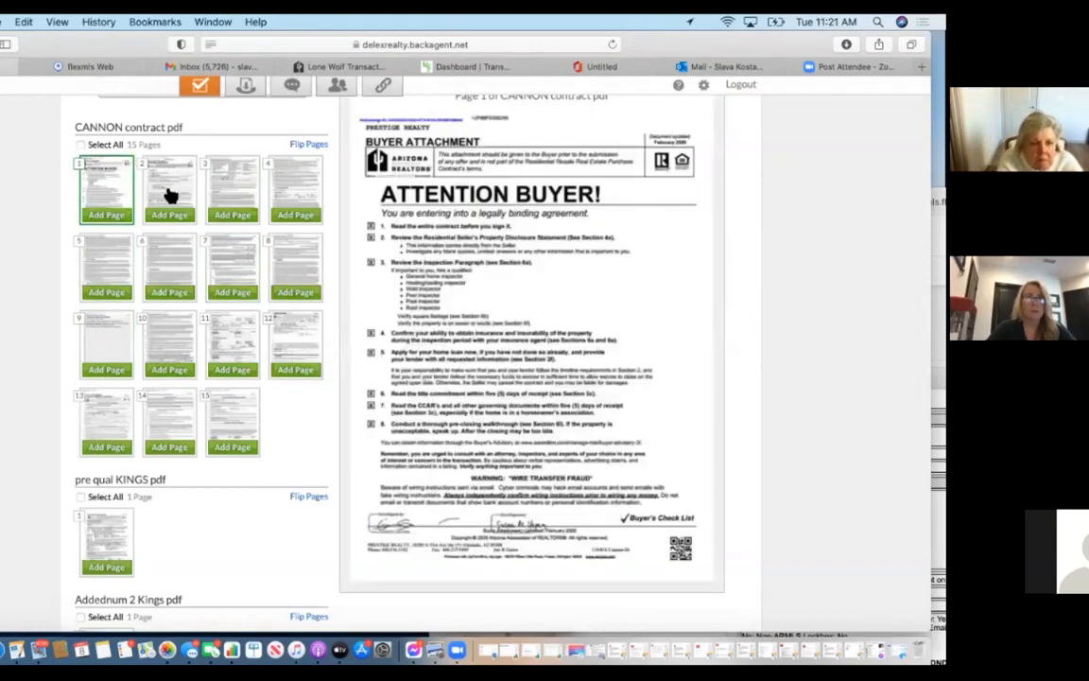
left_click(187, 218)
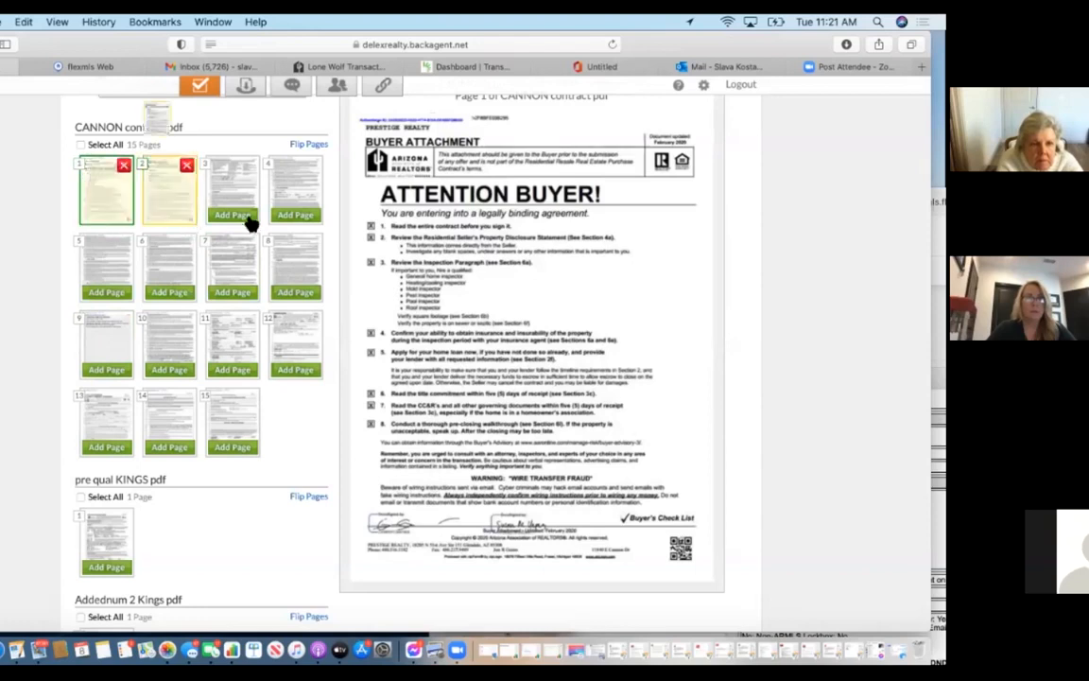
left_click(247, 217)
left_click(299, 217)
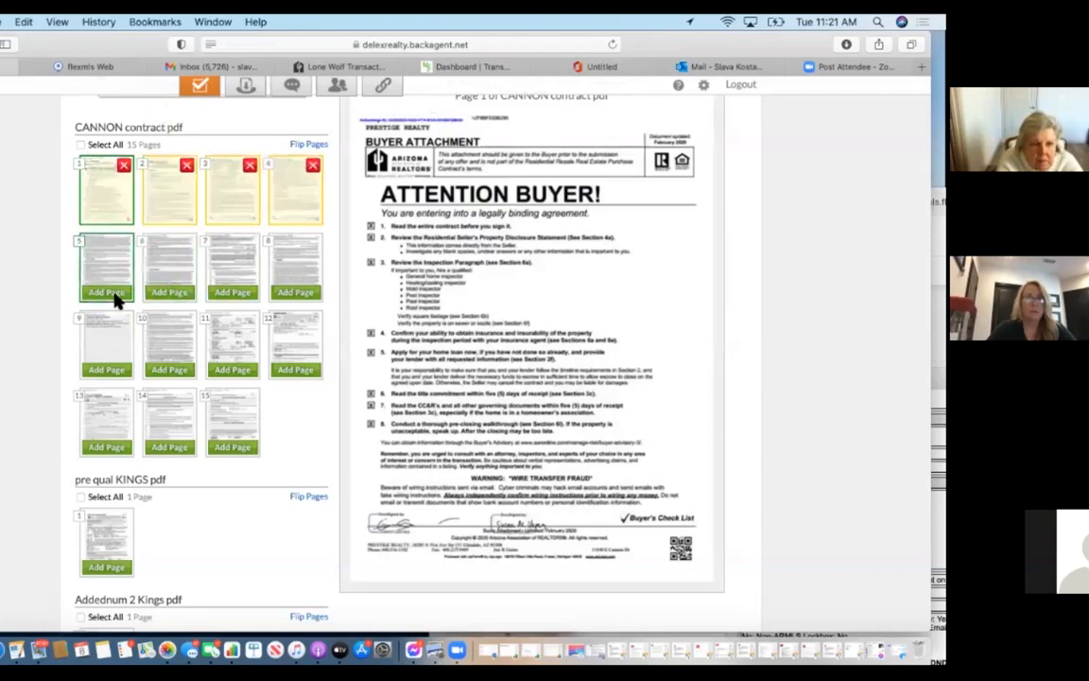
left_click(113, 295)
left_click(162, 295)
left_click(233, 293)
left_click(301, 295)
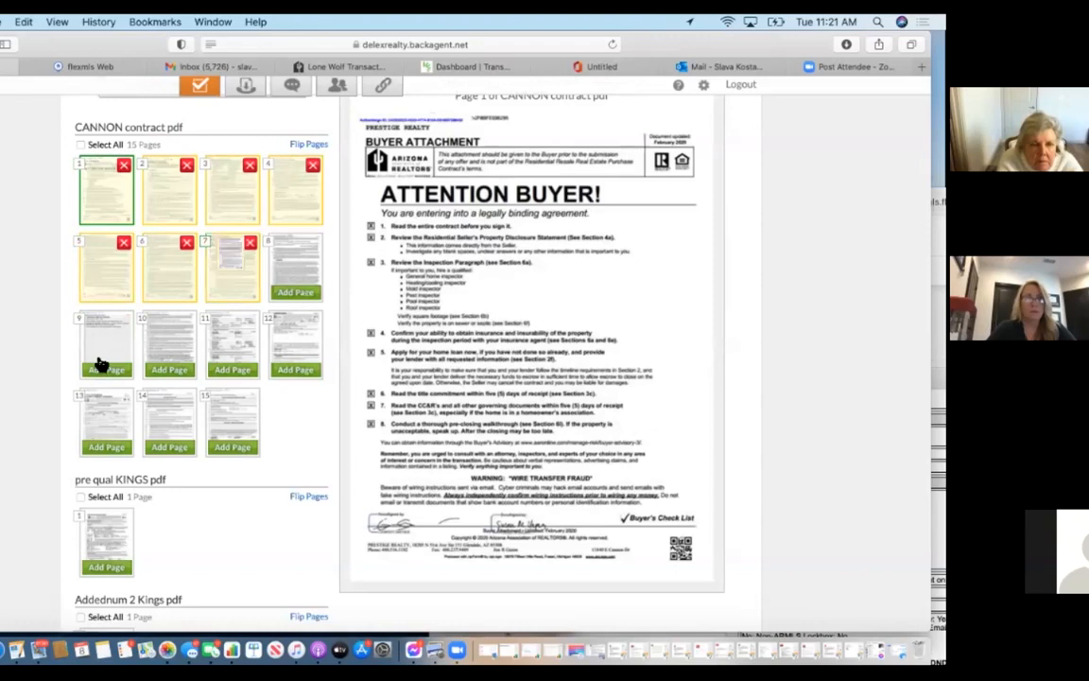
left_click(133, 369)
left_click(171, 371)
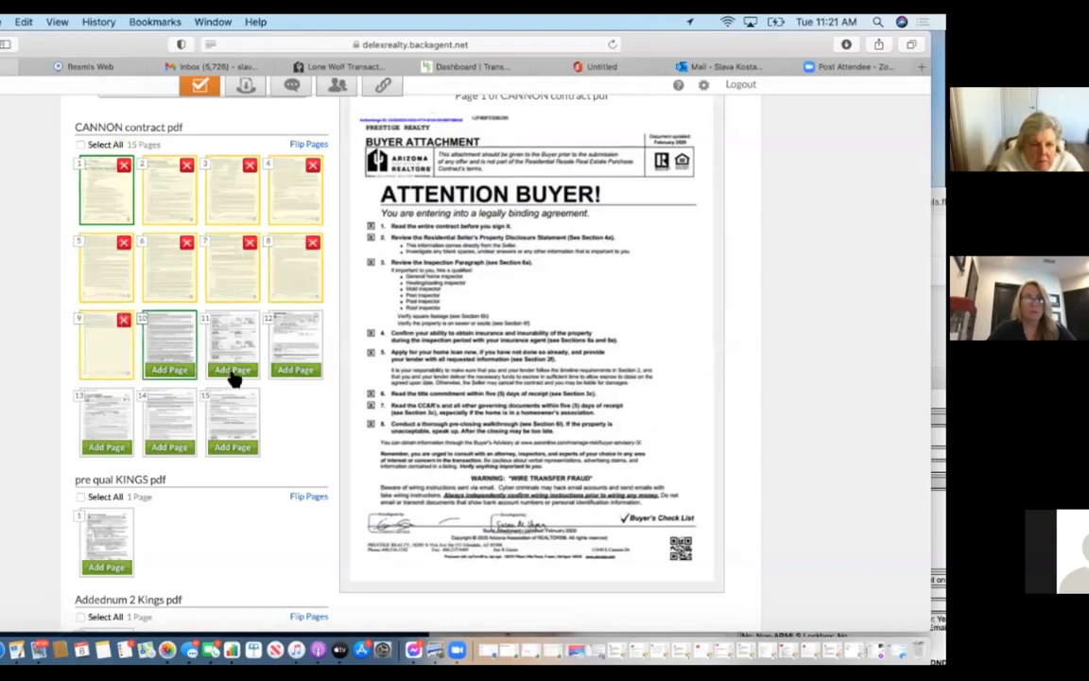
left_click(234, 375)
left_click(299, 338)
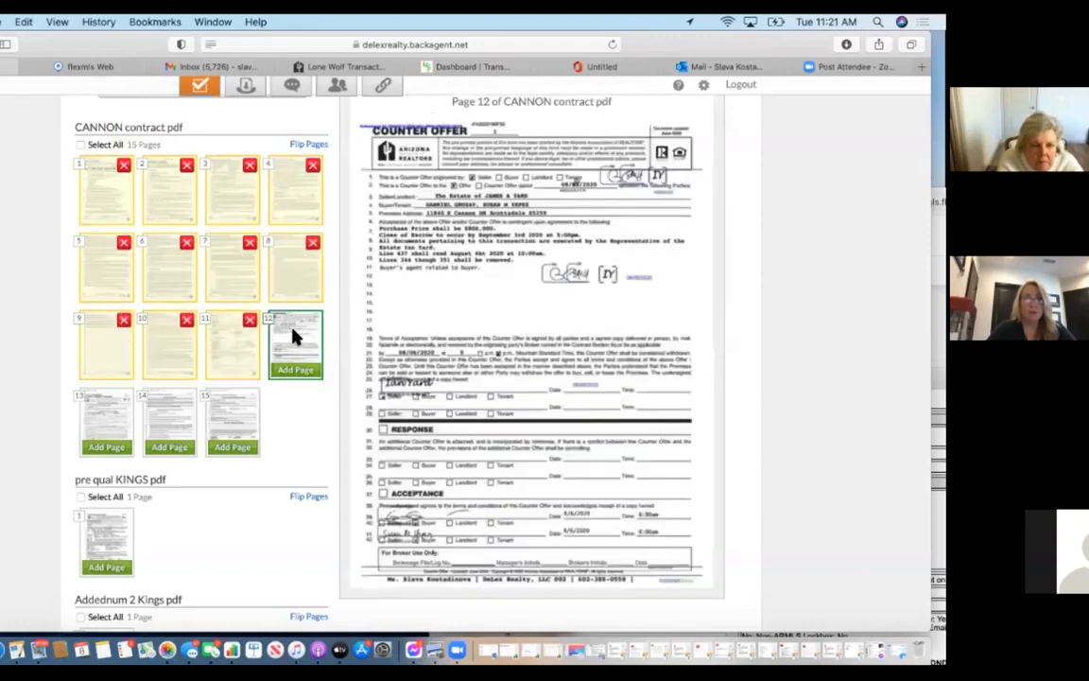
left_click(295, 370)
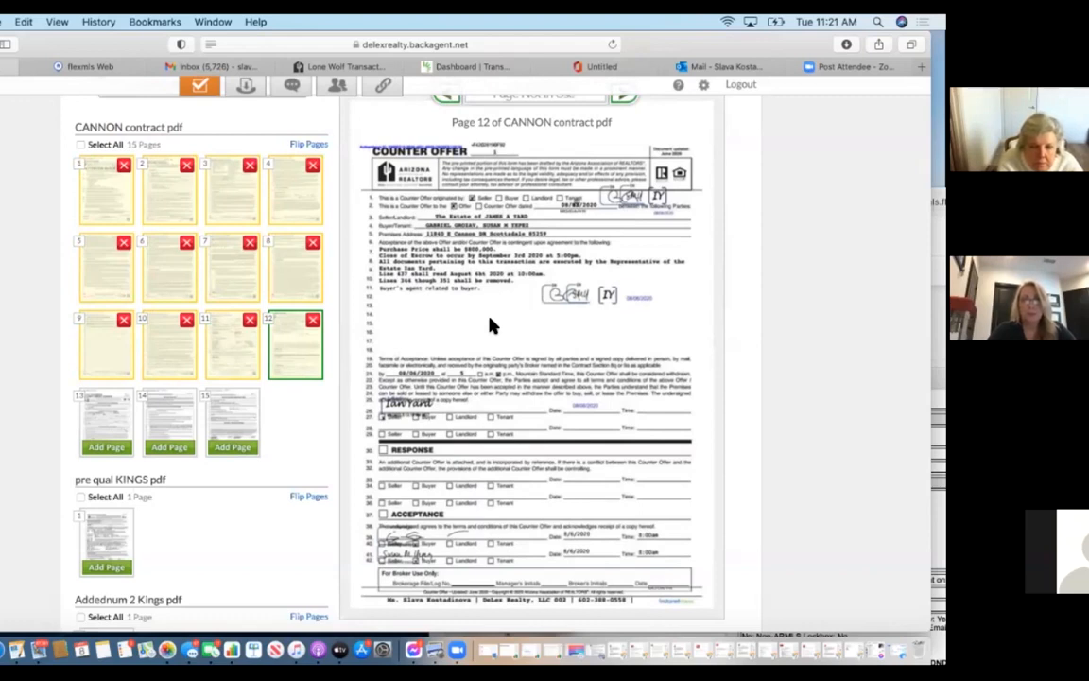
scroll(490, 325, "up", 5)
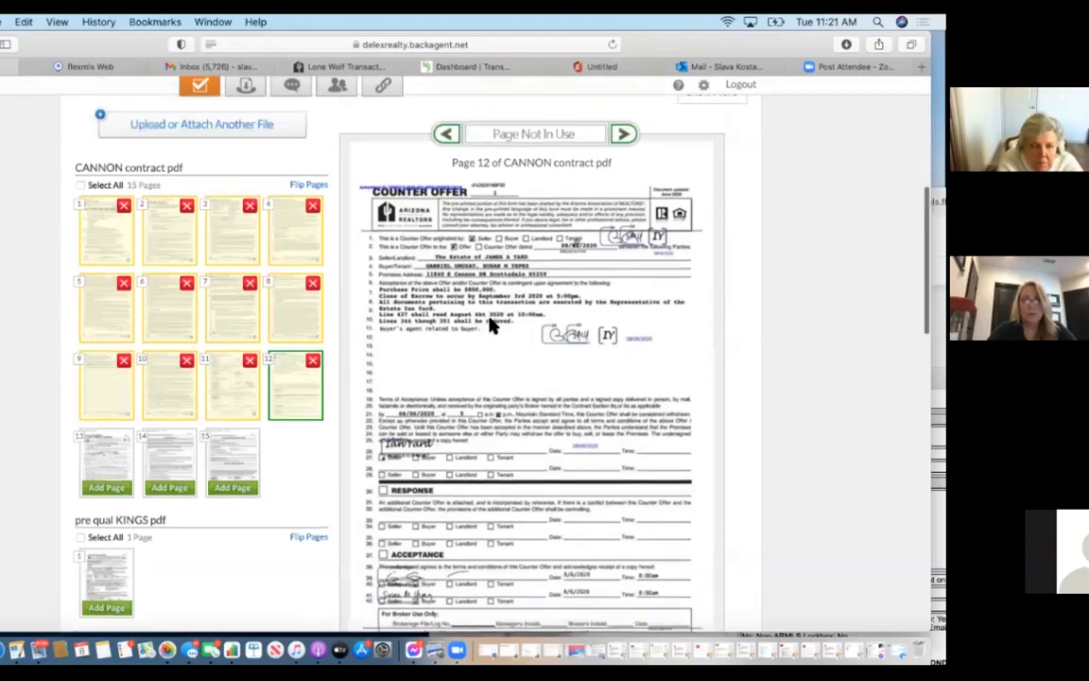
scroll(490, 325, "up", 2)
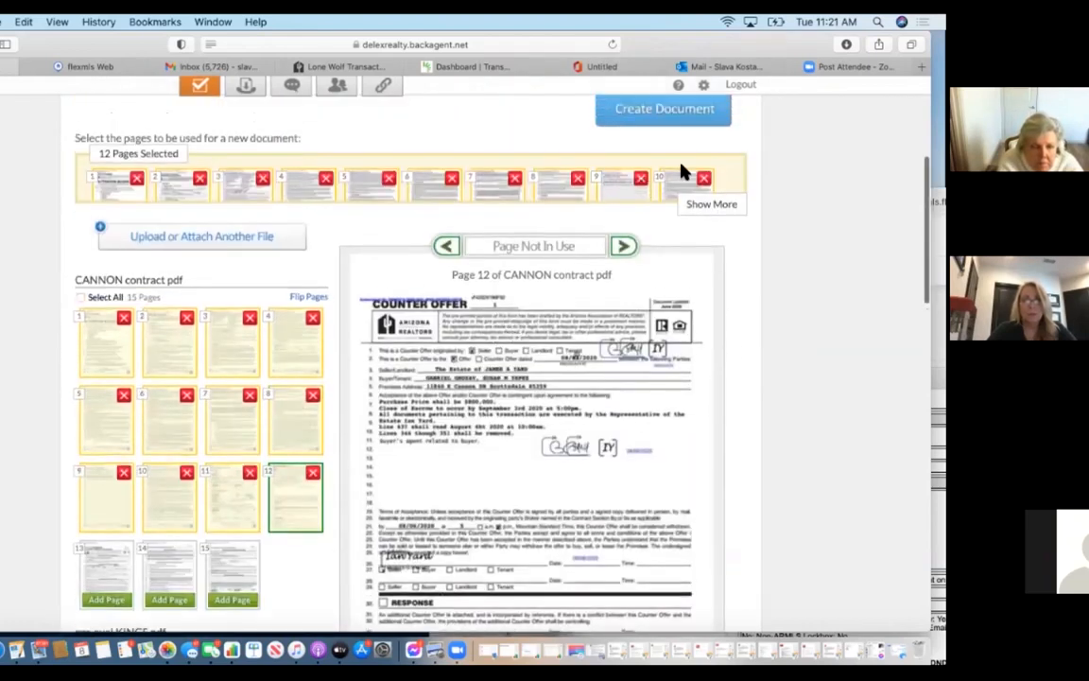
Create the document titled 'AZ Purchase Contract and Counter Offers' and save it, starting another.
left_click(676, 123)
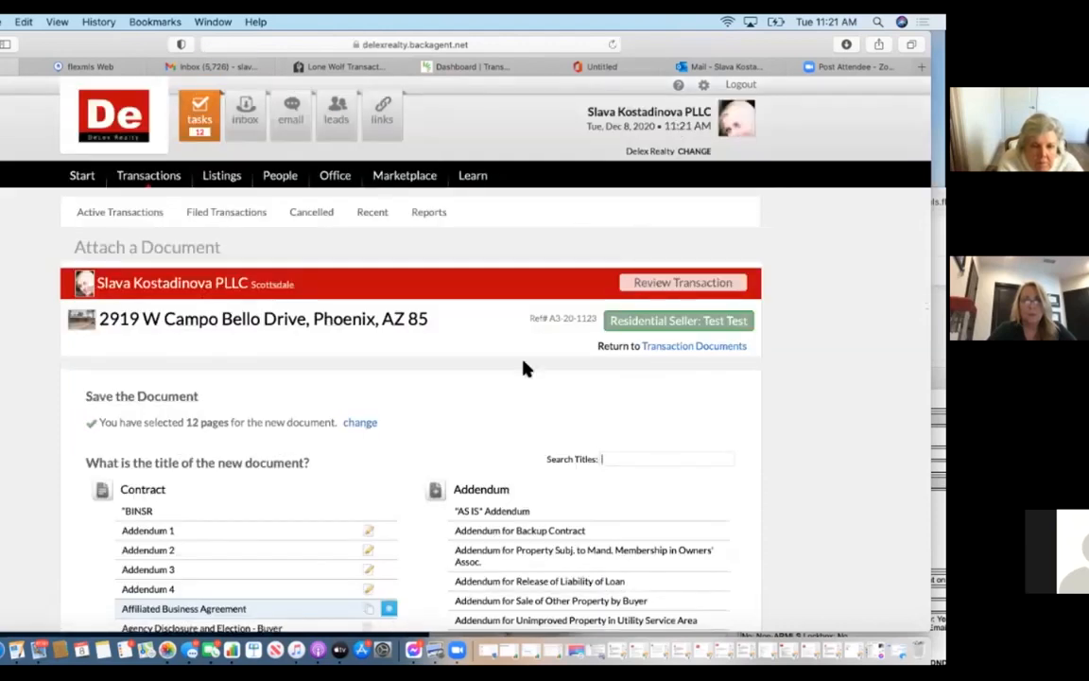
scroll(523, 367, "down", 5)
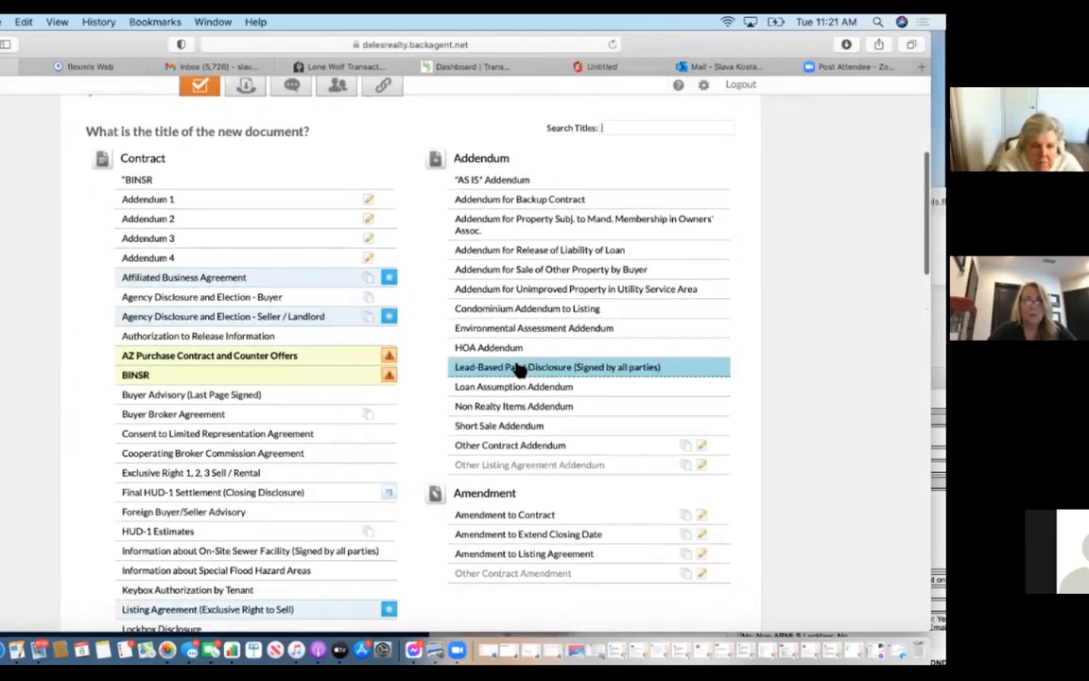
left_click(323, 357)
left_click(330, 395)
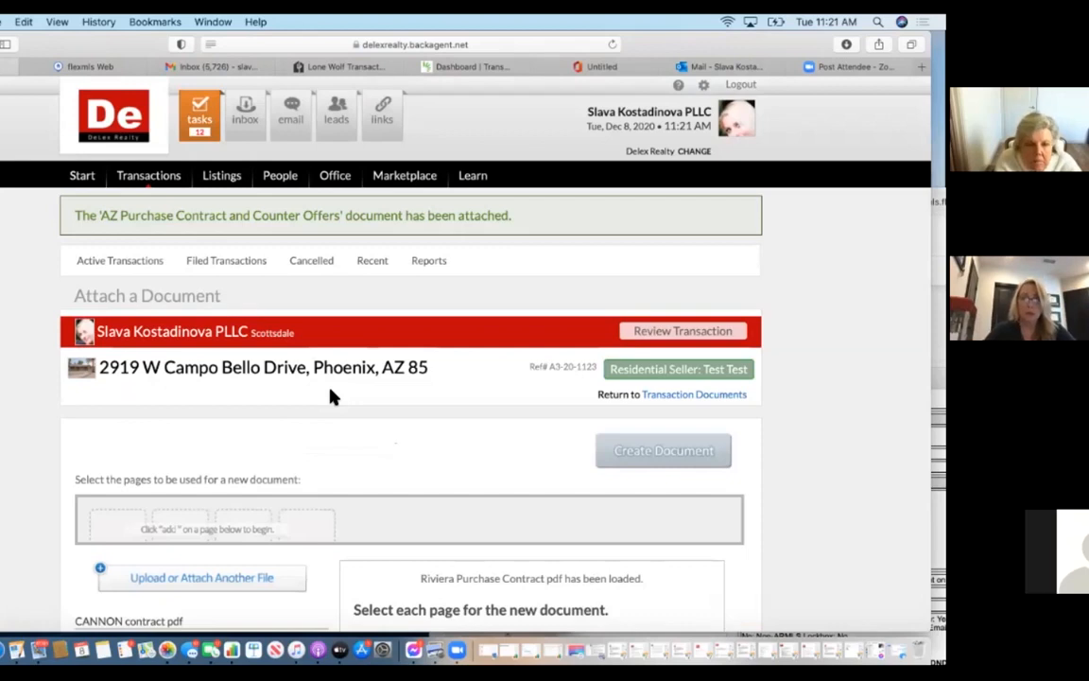
scroll(335, 405, "down", 5)
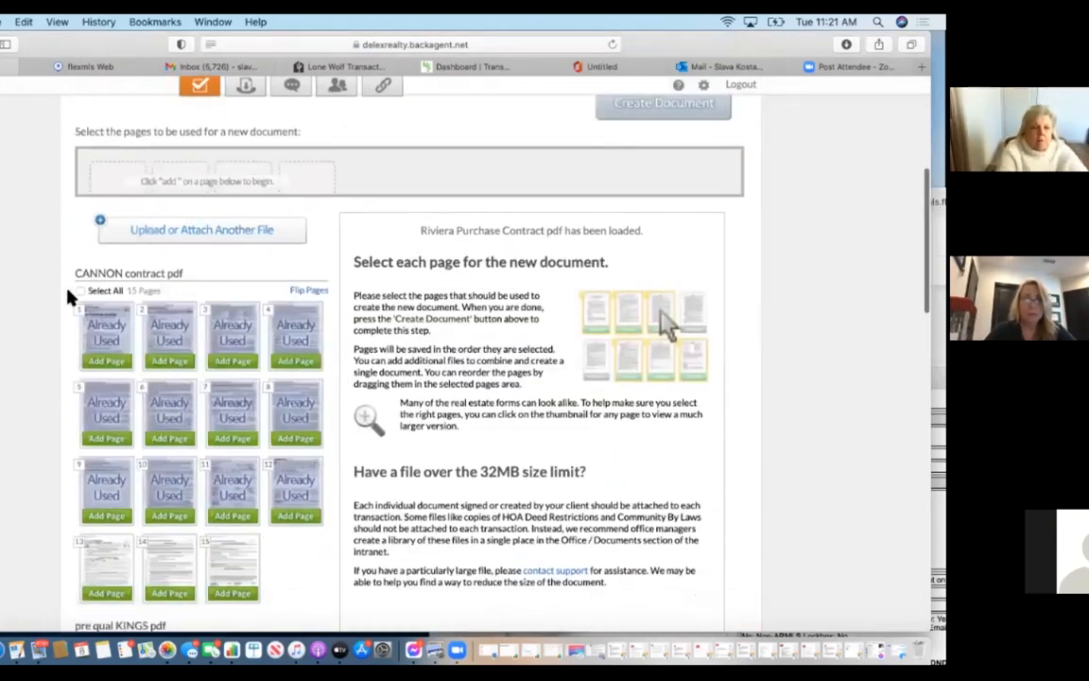
left_click(113, 321)
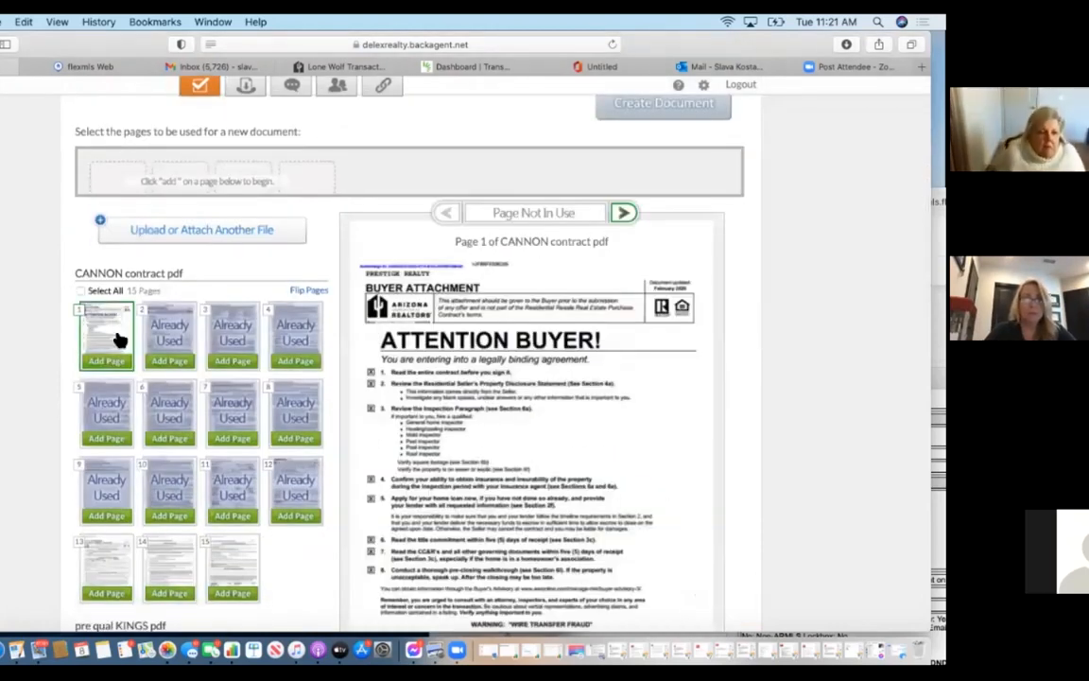
left_click(167, 341)
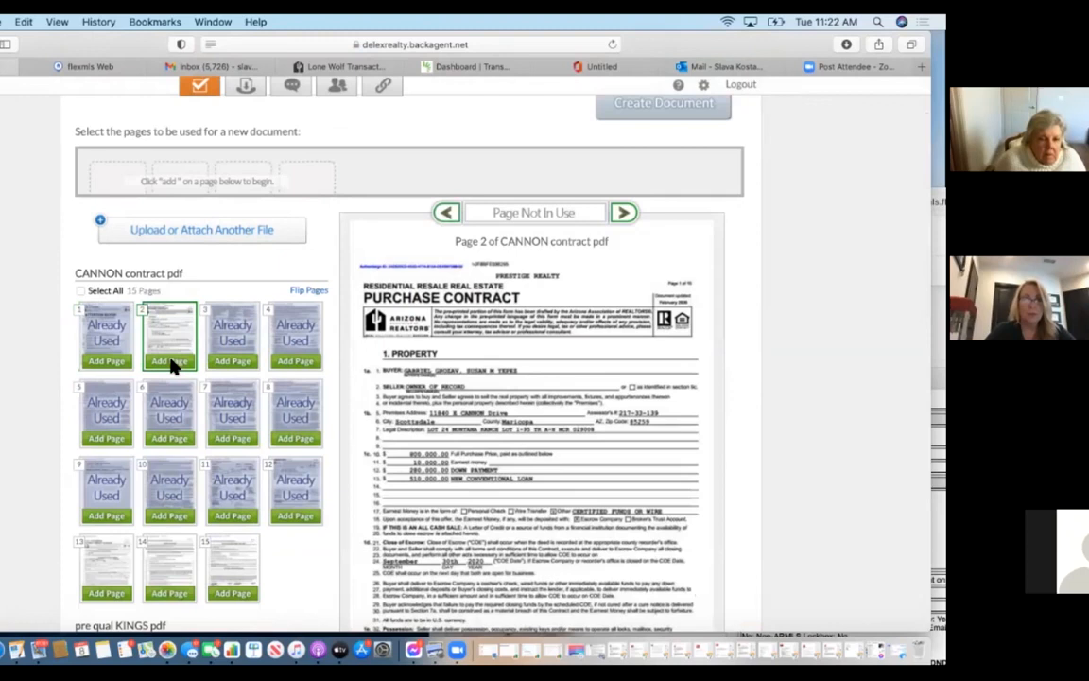
left_click(170, 362)
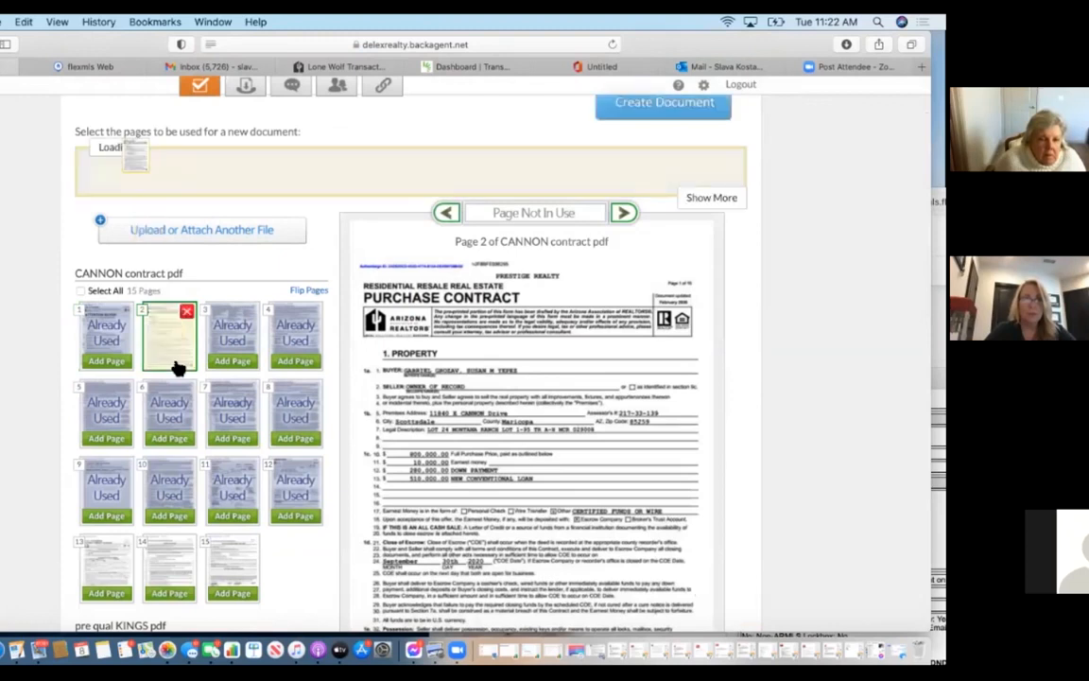
left_click(104, 359)
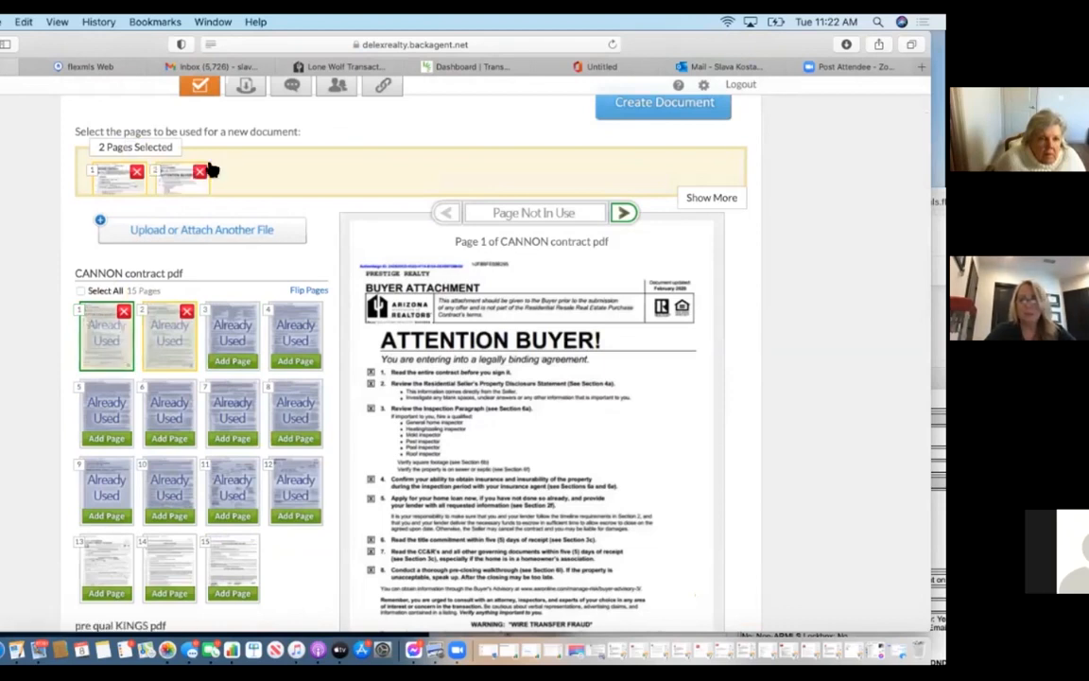
left_click(201, 171)
left_click(137, 172)
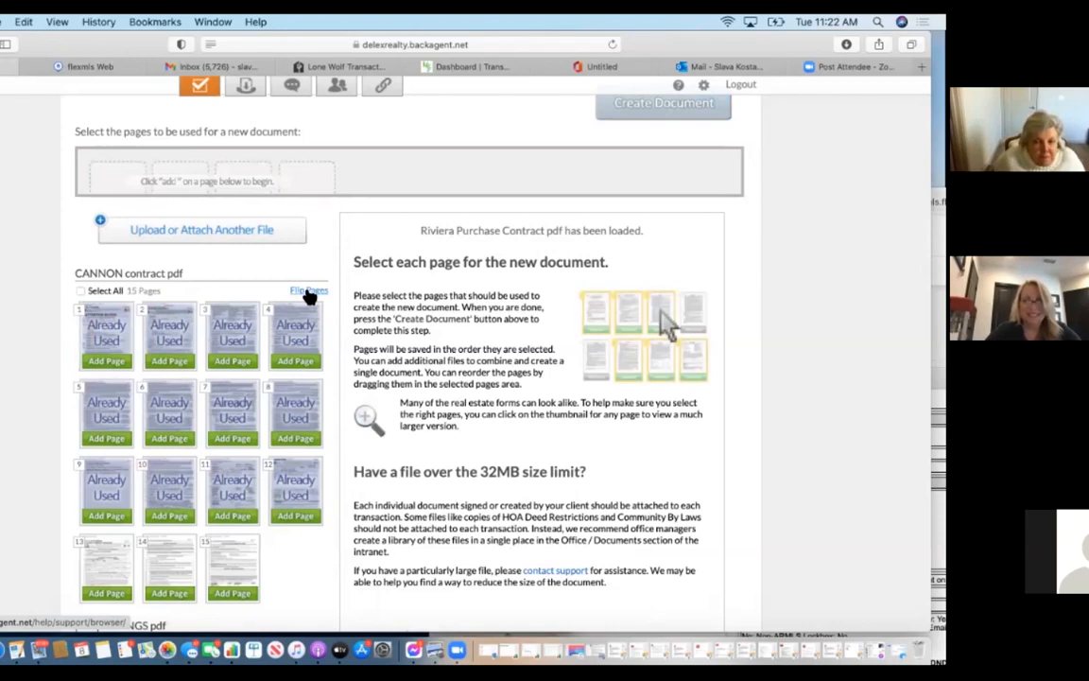
Add the Addendum 2 Kings page to a new document.
scroll(127, 554, "down", 3)
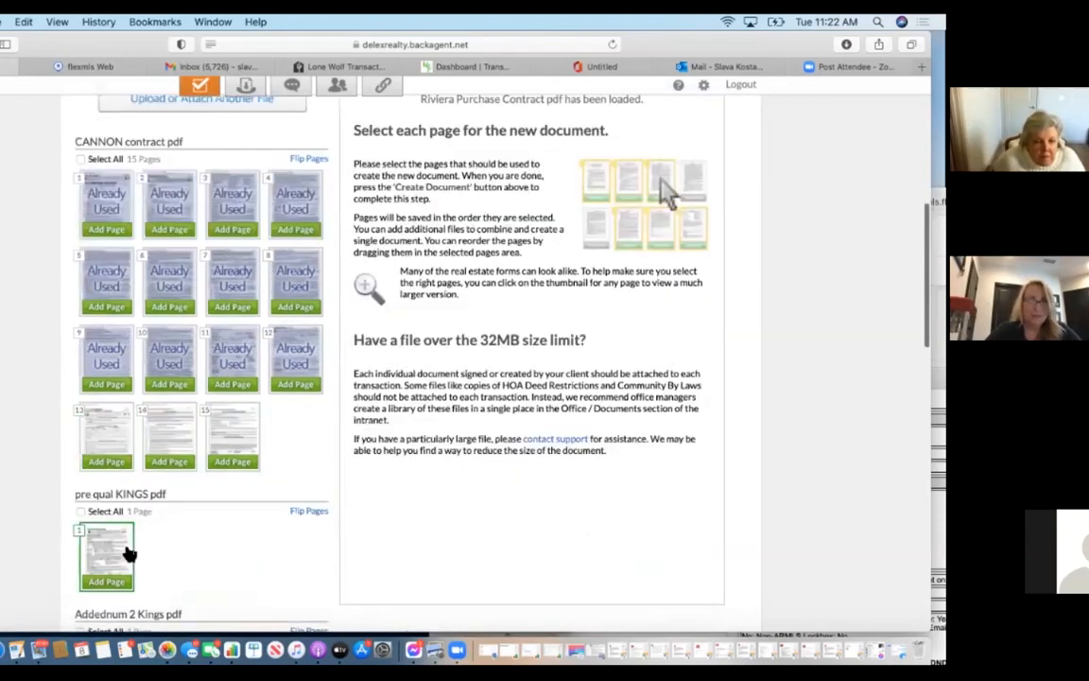
scroll(129, 554, "down", 5)
left_click(105, 428)
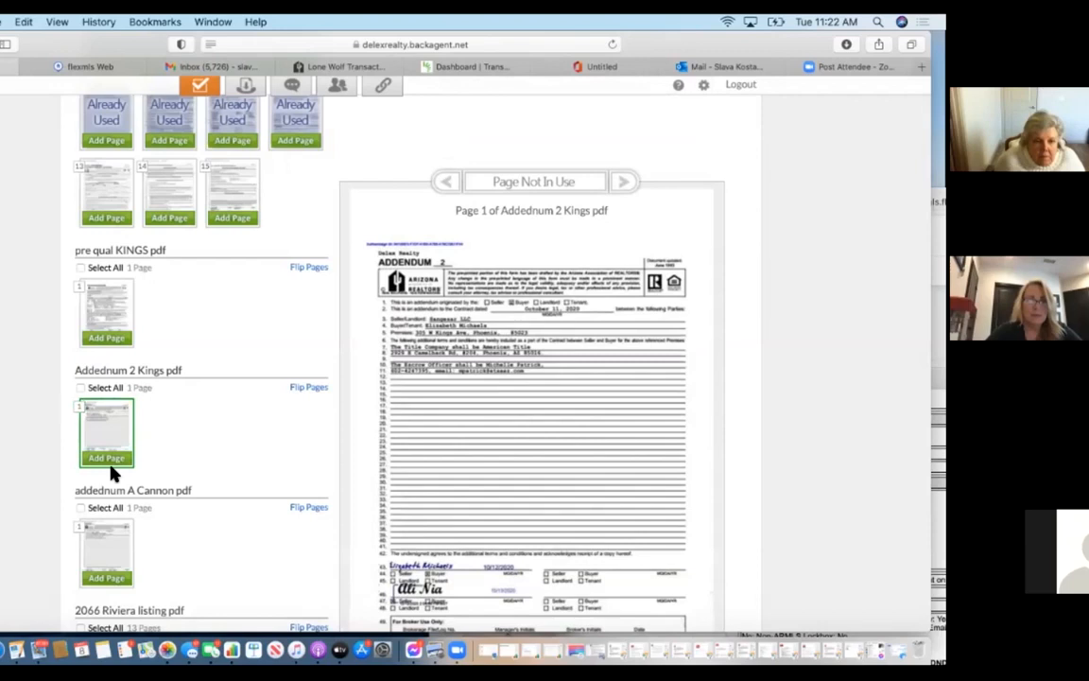
left_click(111, 461)
scroll(552, 346, "up", 5)
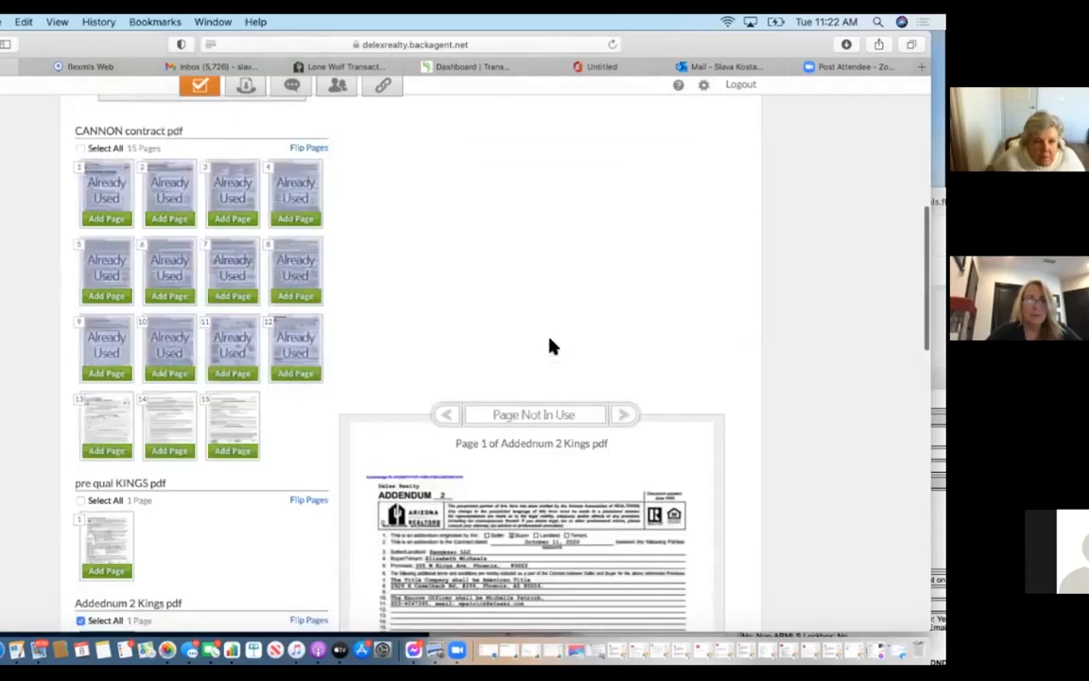
scroll(552, 346, "up", 9)
Create the document, searching titles for 'count' and choosing Other Collateral.
left_click(663, 396)
scroll(501, 519, "down", 7)
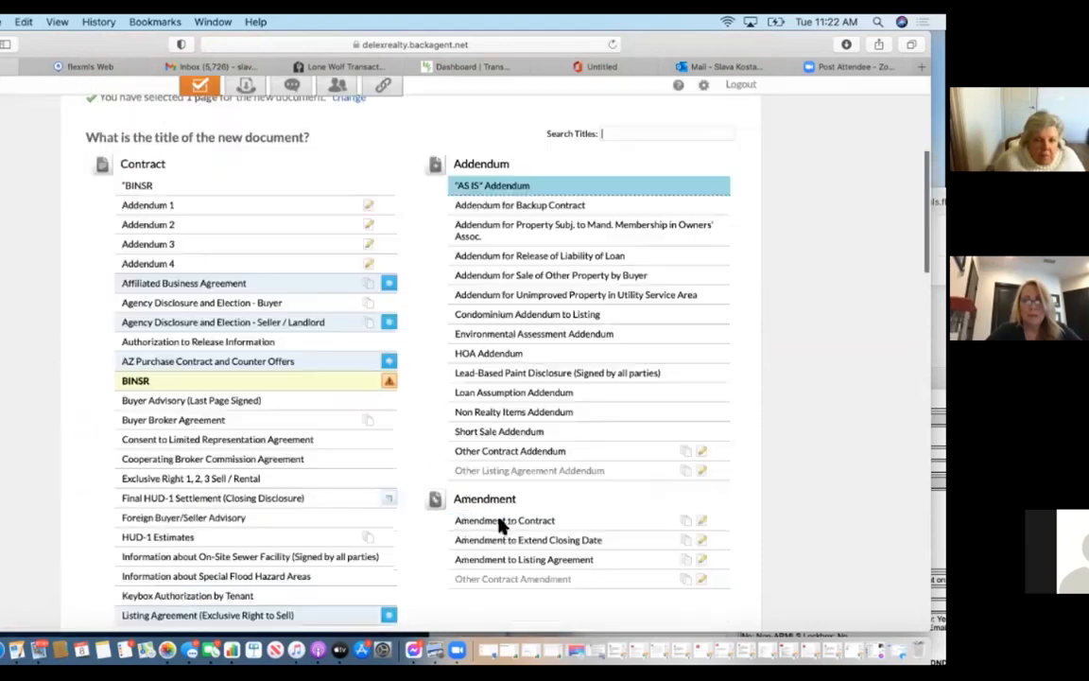
scroll(501, 526, "down", 1)
scroll(504, 529, "up", 3)
left_click(662, 227)
type("counter")
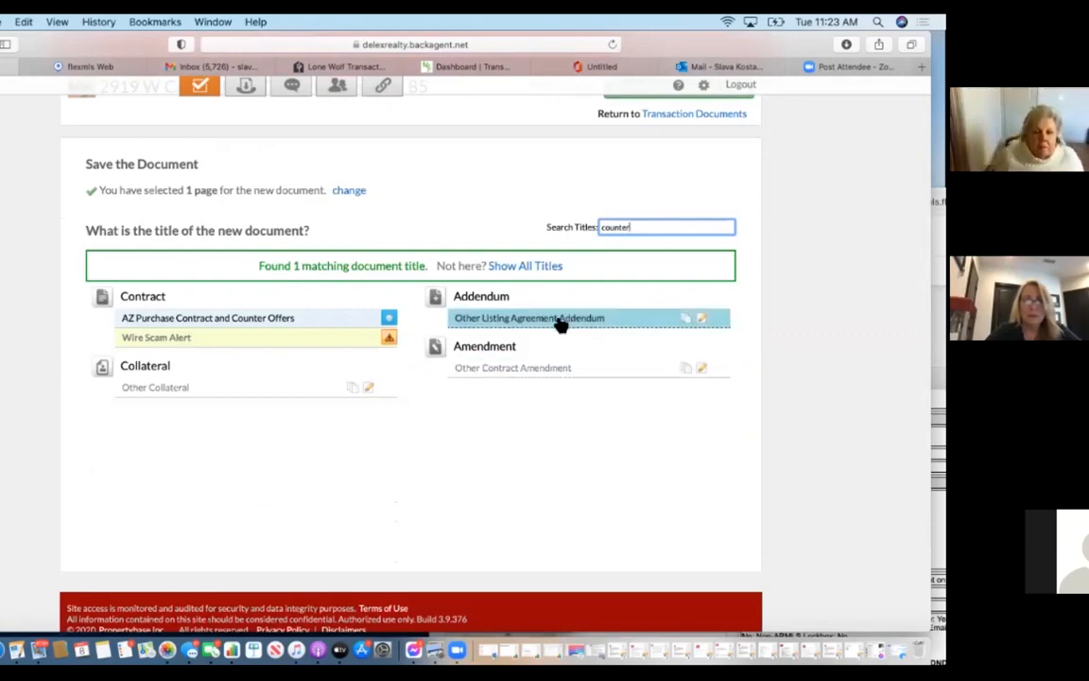
left_click(178, 386)
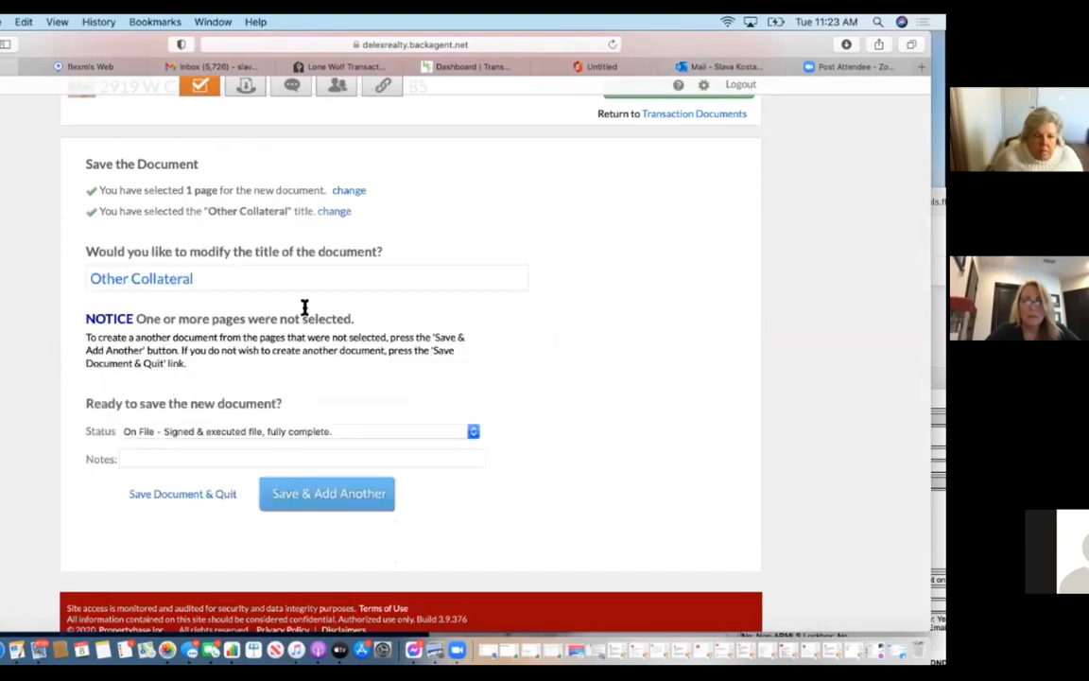
Retitle the new Other Collateral document 'Counter 2' and save it to add another.
left_click(276, 274)
type("Counter 2")
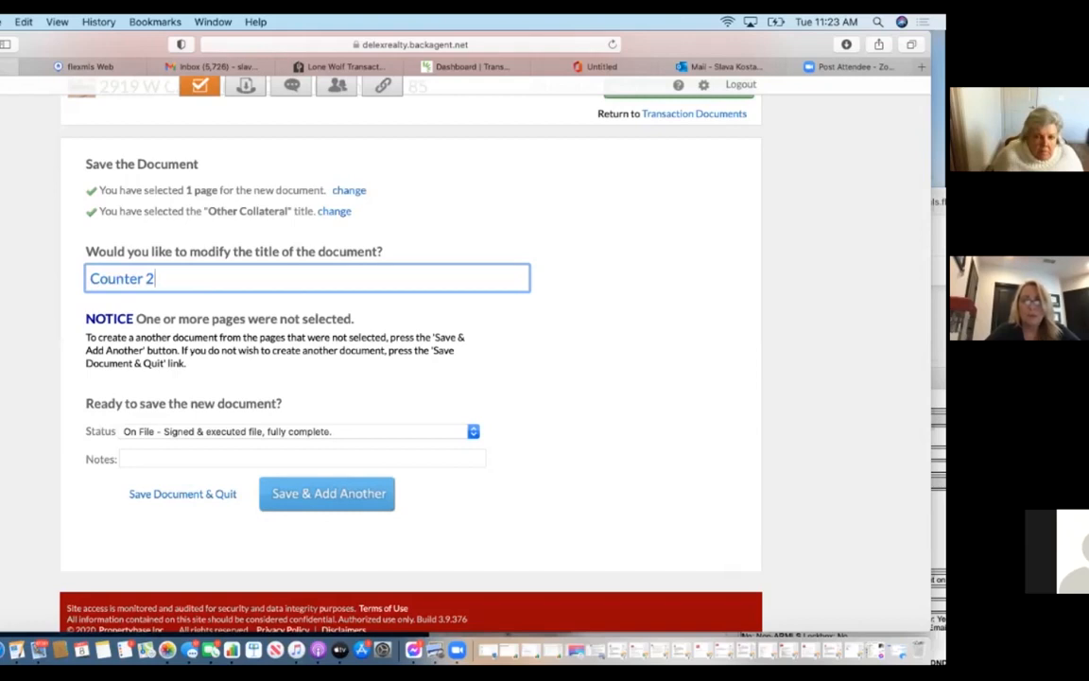
left_click(357, 499)
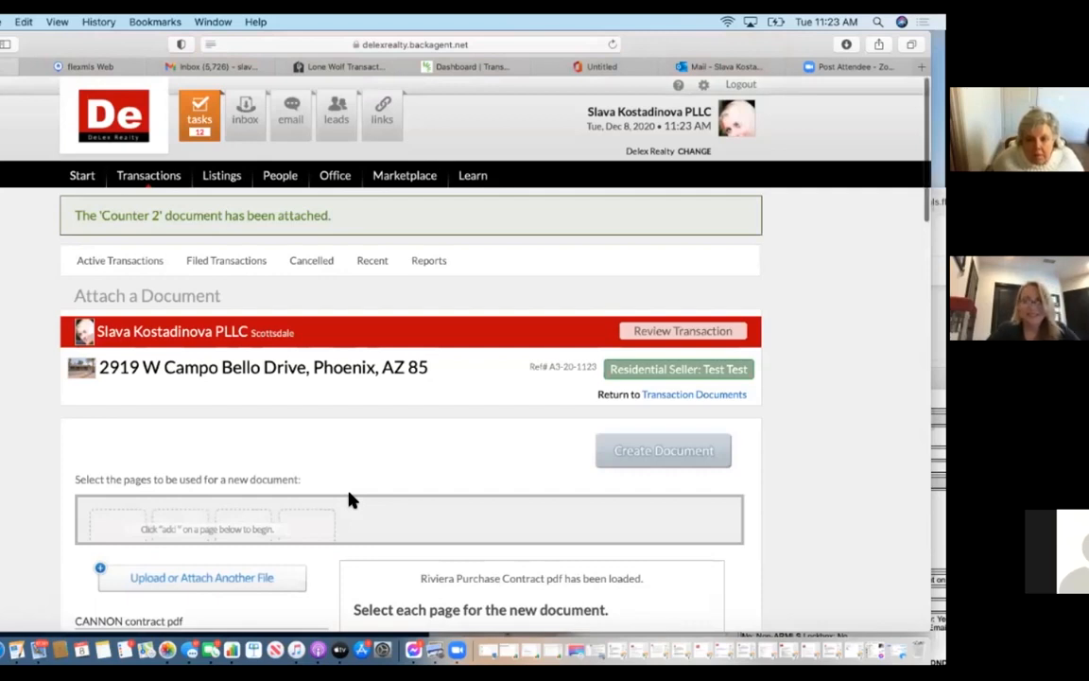
Select the single pre qual KINGS pdf page for a new transaction document.
scroll(350, 500, "down", 10)
scroll(350, 500, "down", 3)
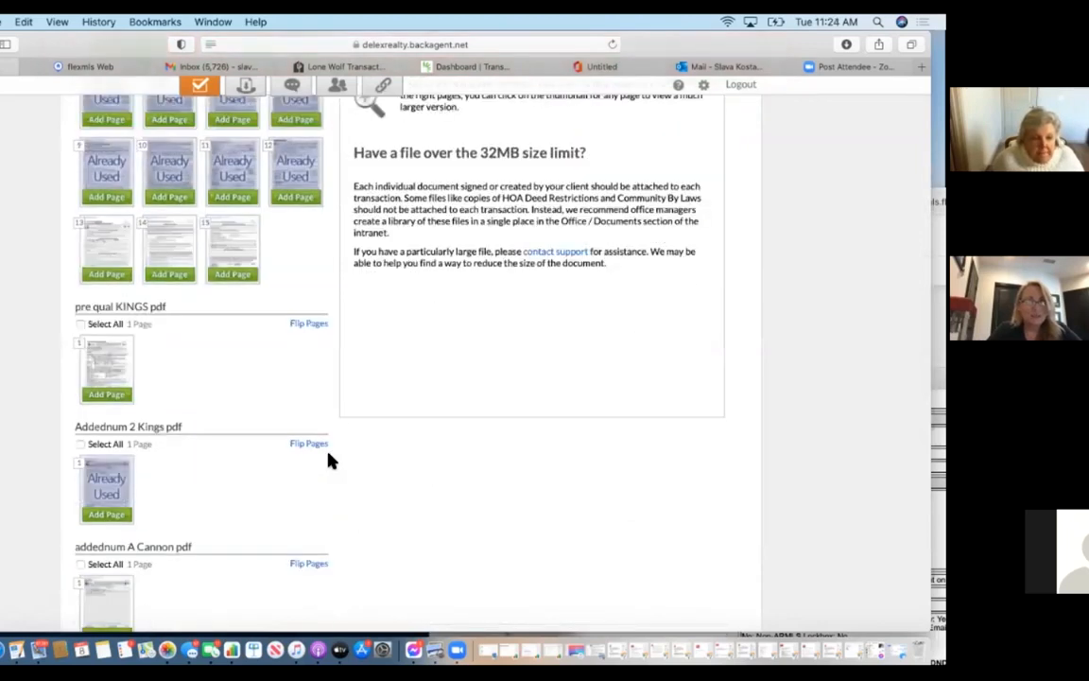
left_click(112, 365)
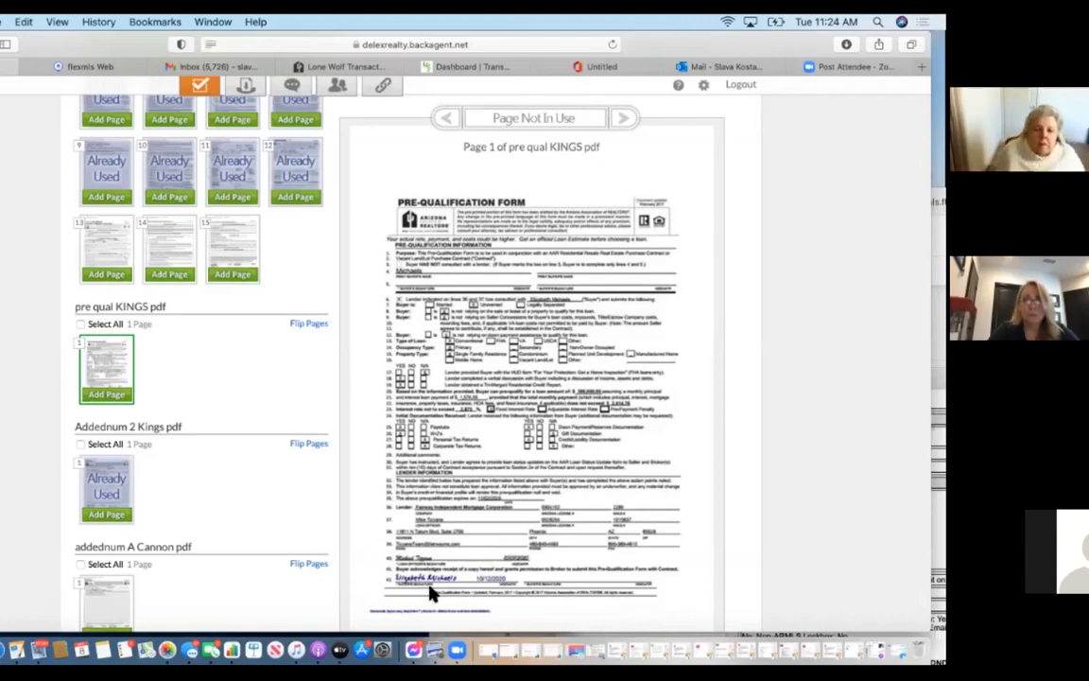
left_click(123, 394)
scroll(643, 331, "up", 10)
left_click(660, 243)
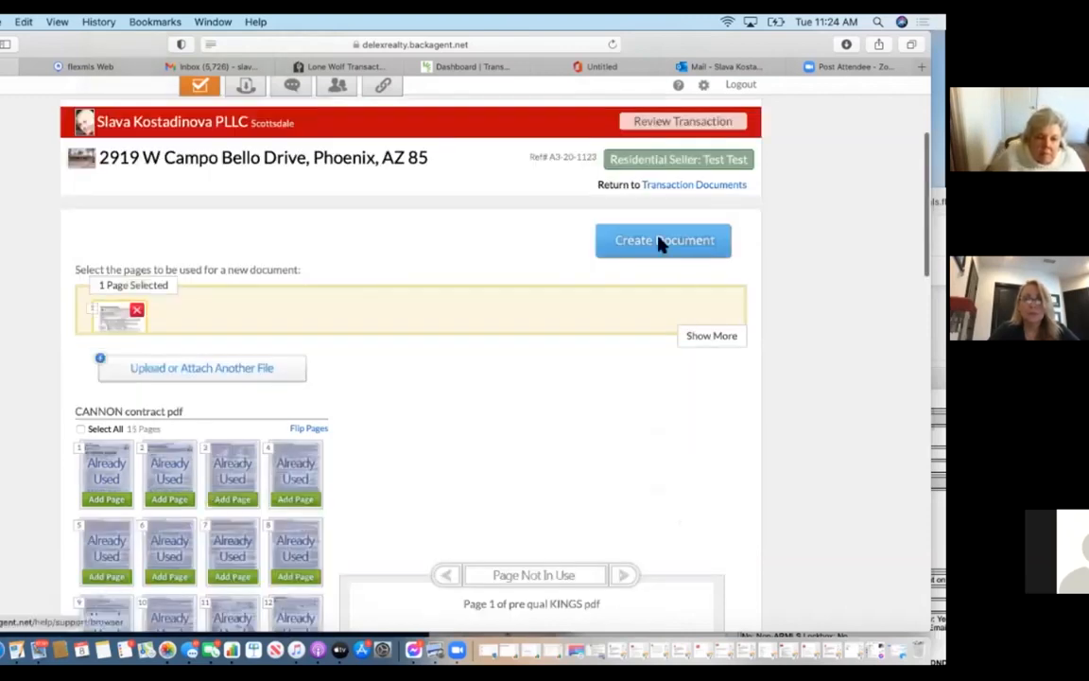
Save the pre qual KINGS page as a Pre-Qualification / Proof of Funds document.
scroll(374, 465, "down", 10)
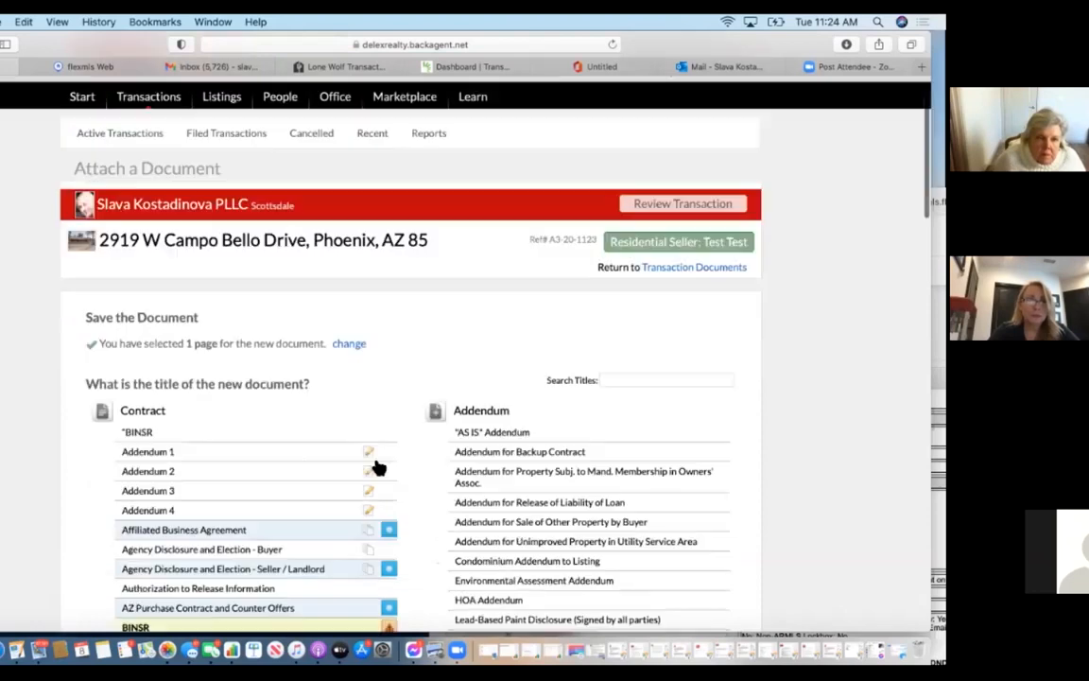
scroll(376, 445, "down", 5)
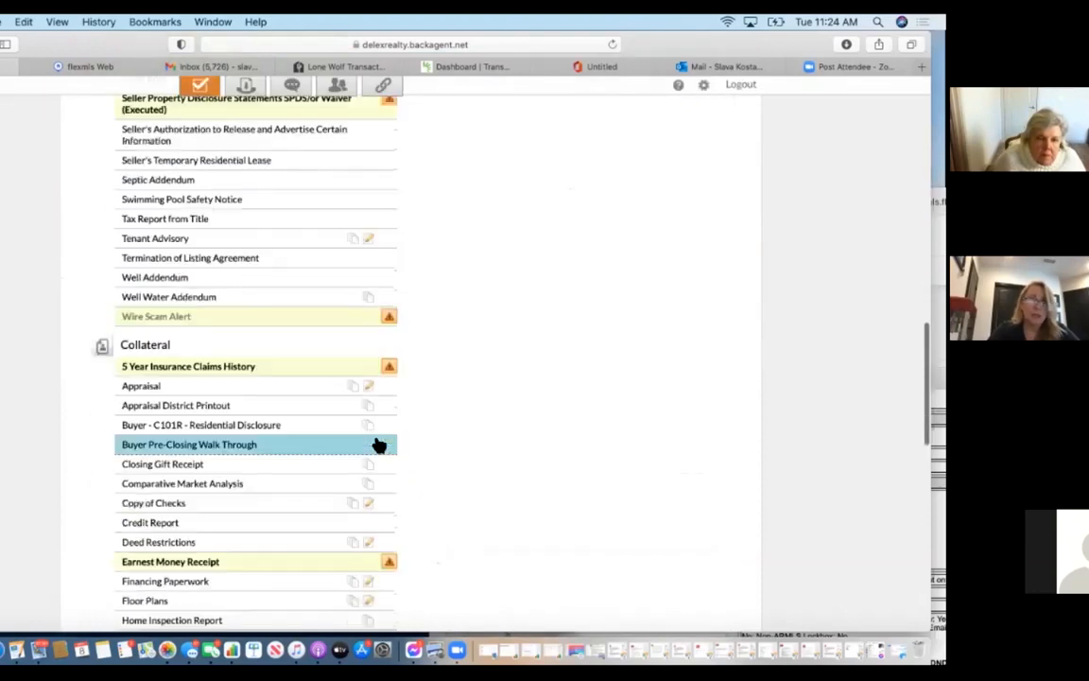
scroll(369, 455, "down", 8)
left_click(342, 413)
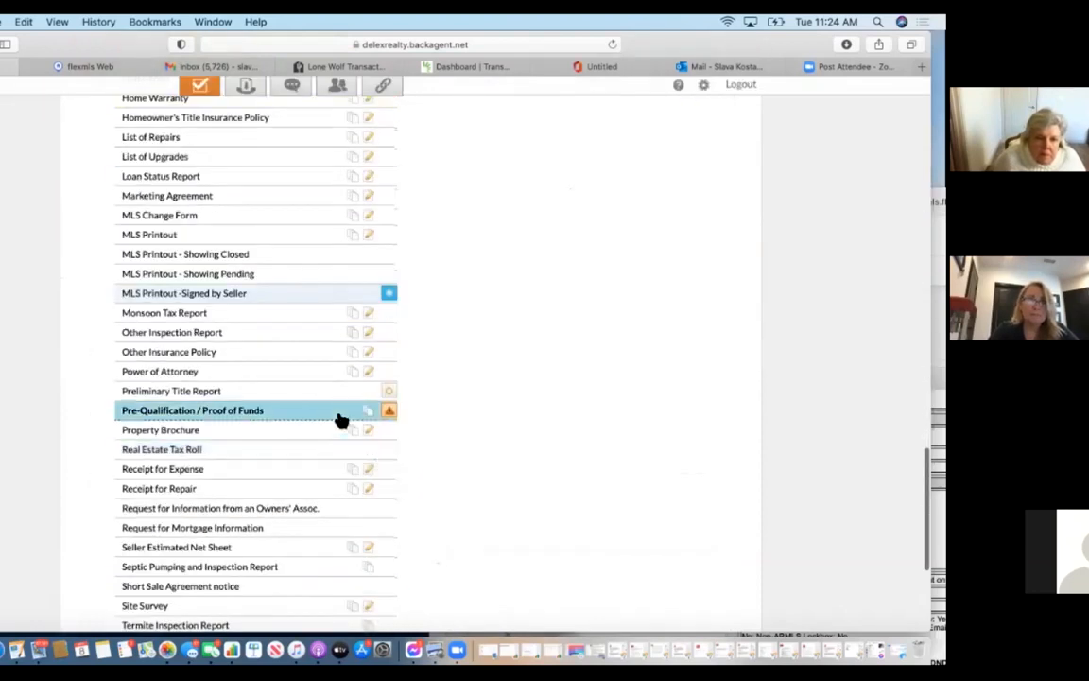
left_click(370, 397)
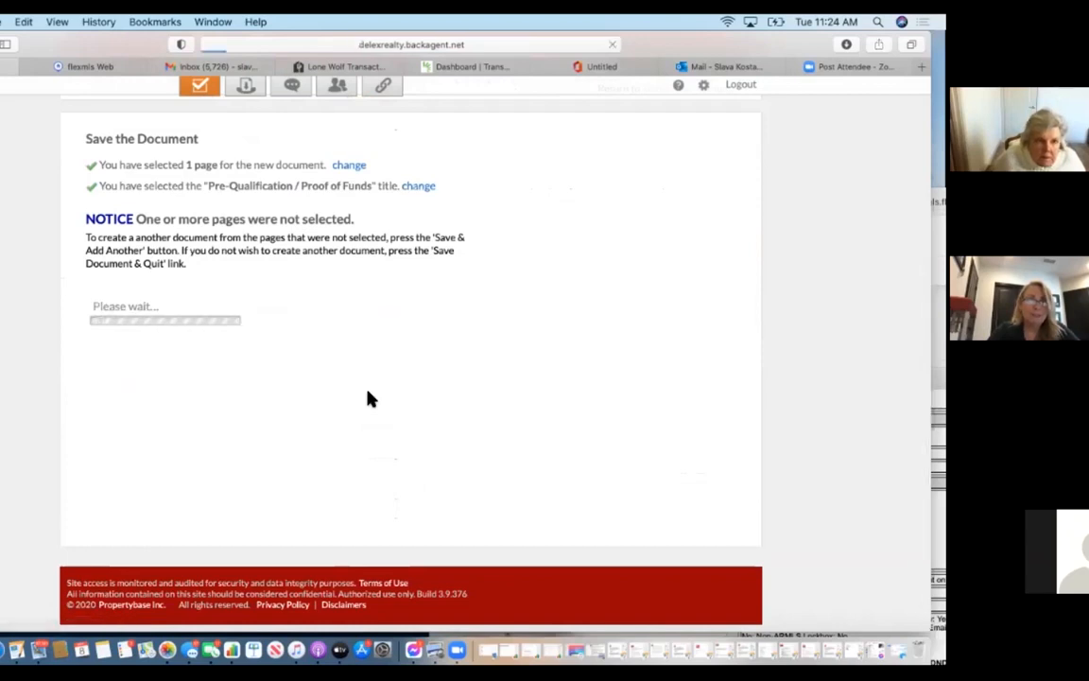
Select the addednum A Cannon page for the next document.
scroll(343, 505, "down", 5)
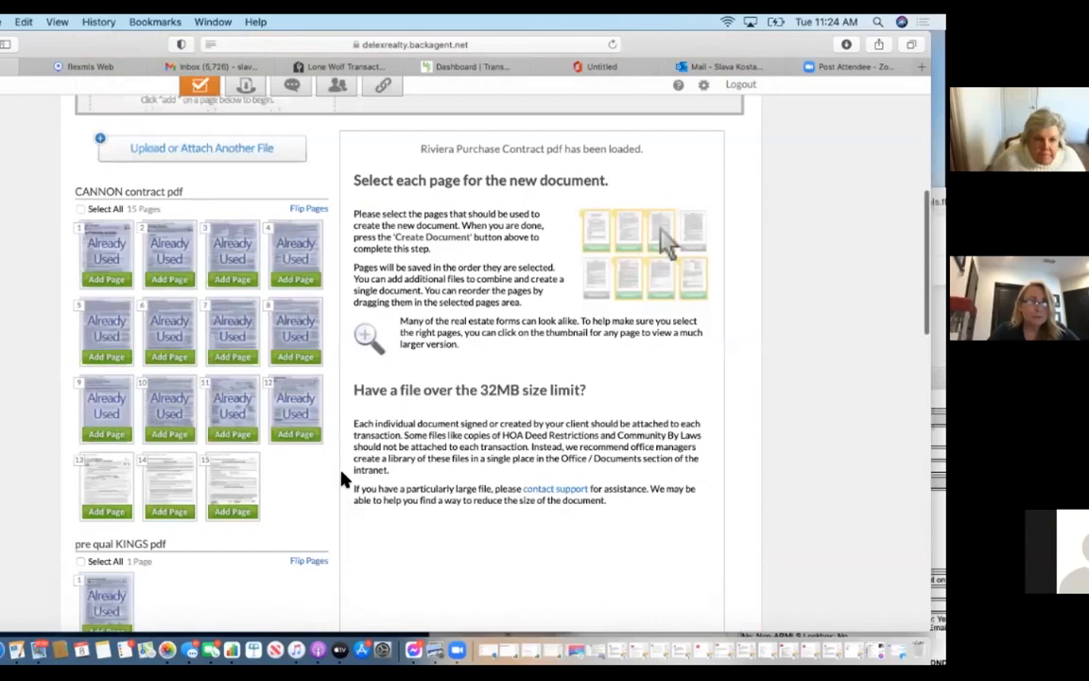
scroll(343, 480, "down", 3)
left_click(125, 544)
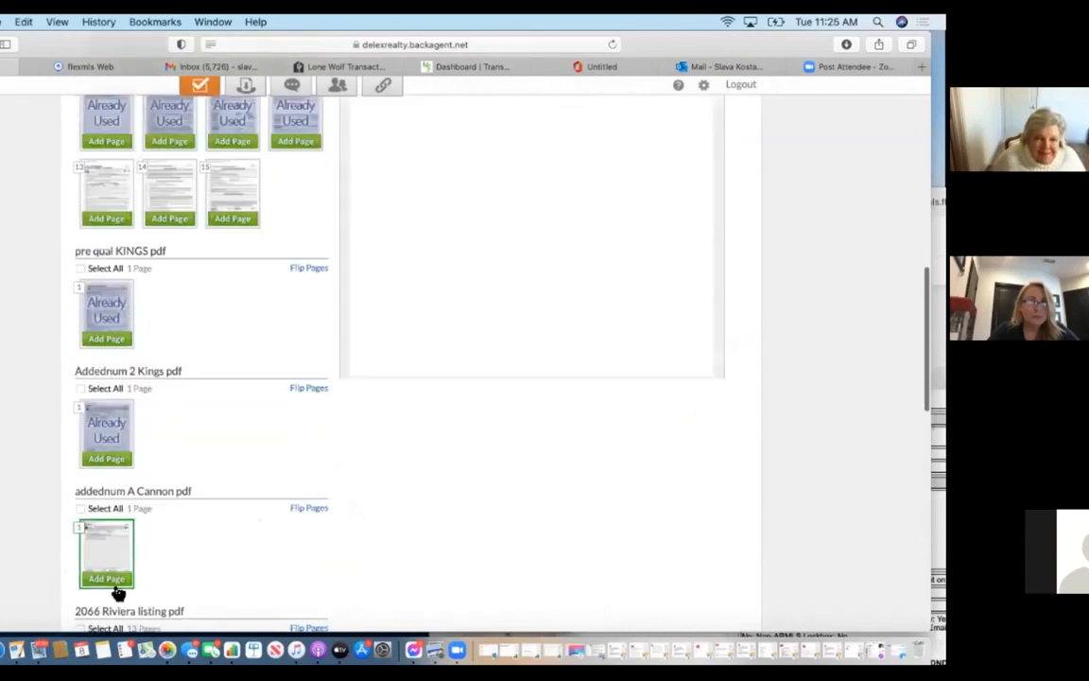
left_click(115, 582)
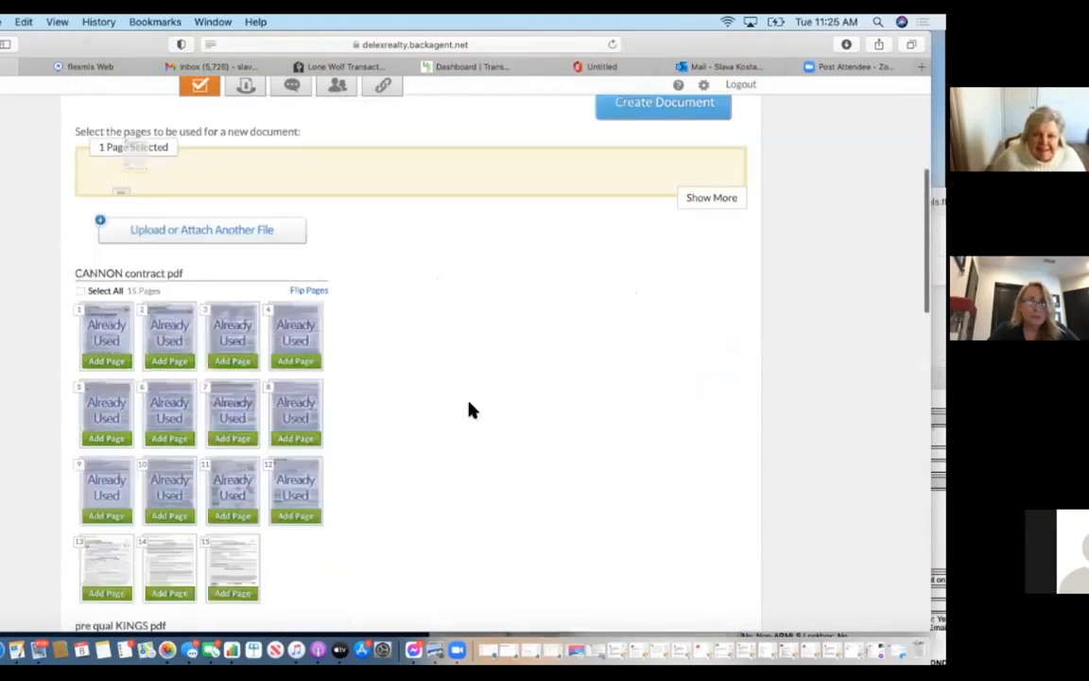
Save the addendum A Cannon page as an Earnest Money Receipt document.
left_click(617, 251)
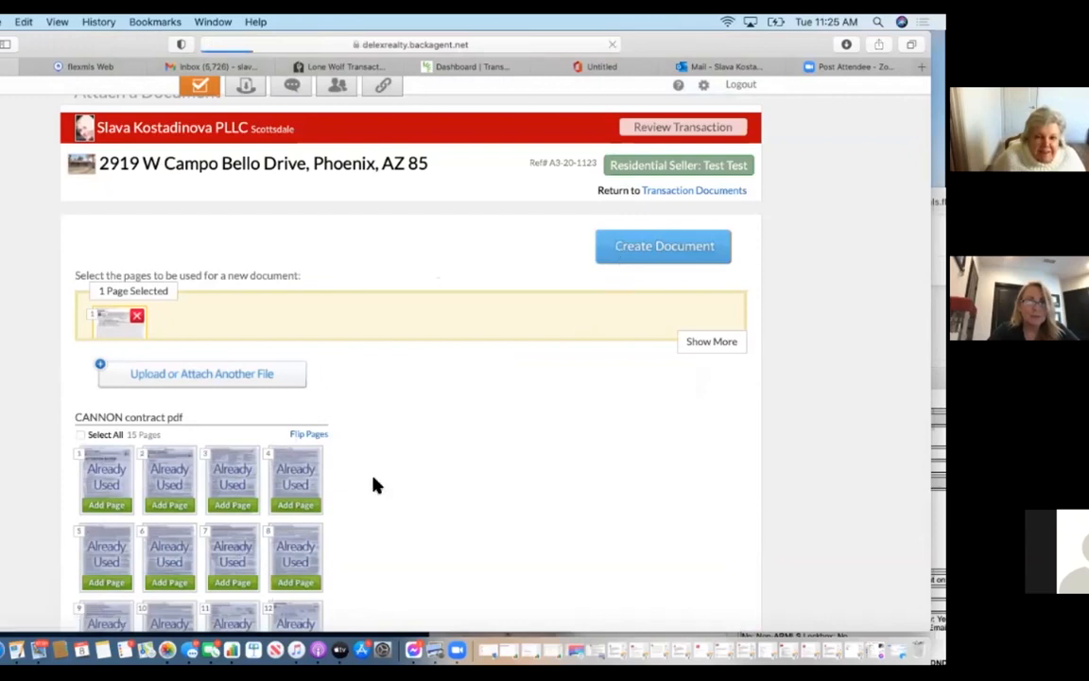
scroll(379, 487, "down", 10)
scroll(378, 490, "down", 5)
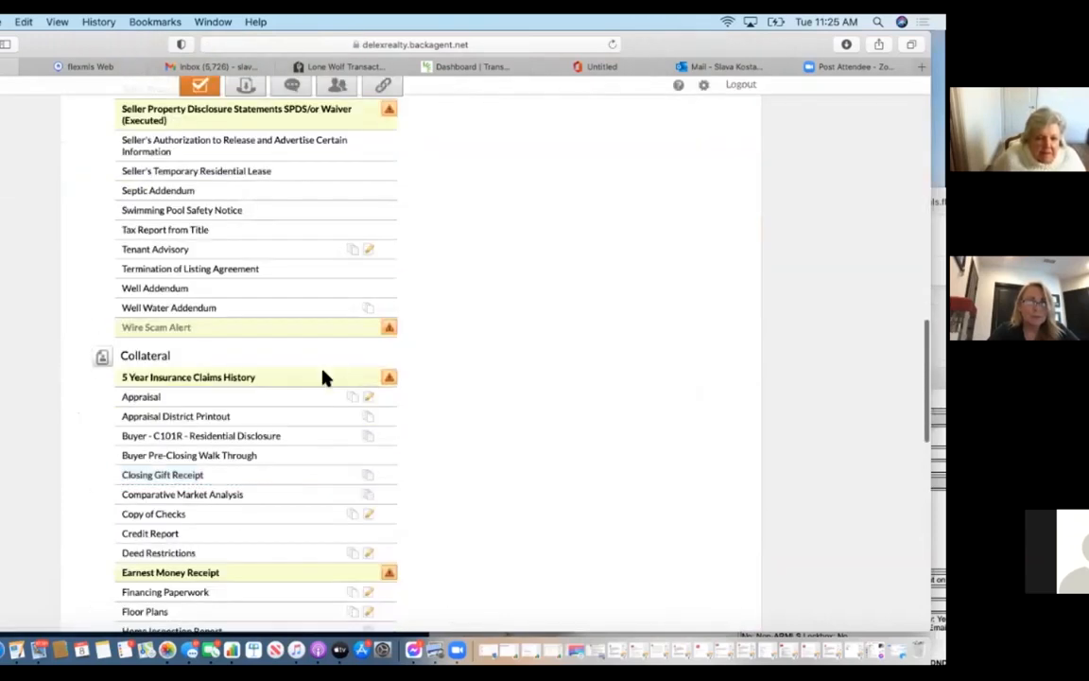
left_click(241, 568)
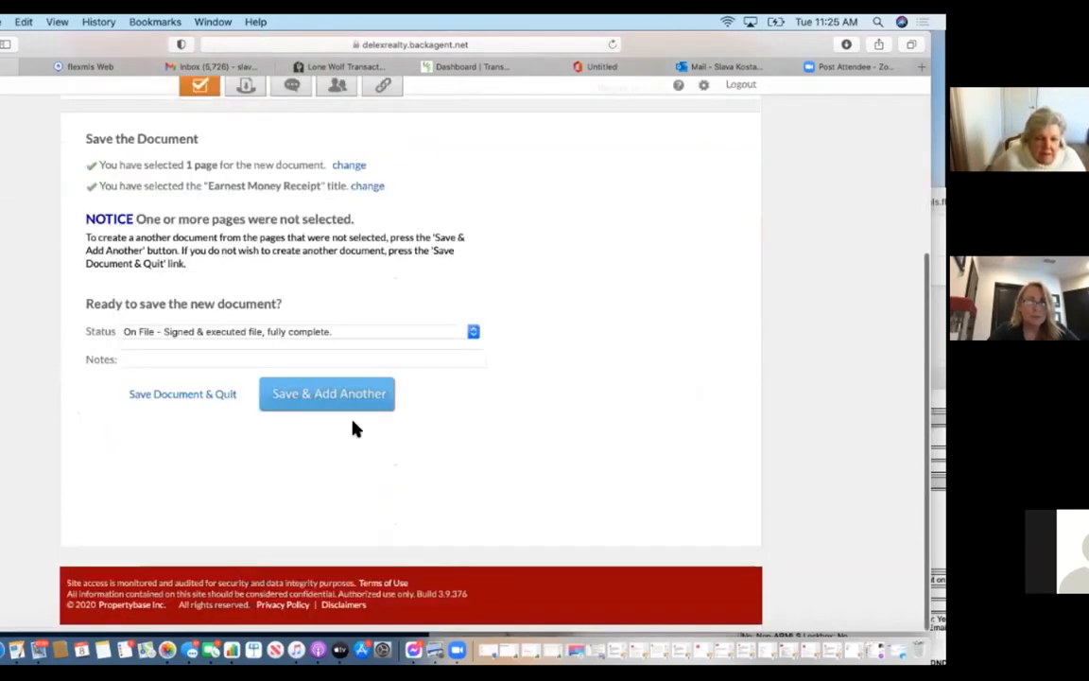
left_click(352, 406)
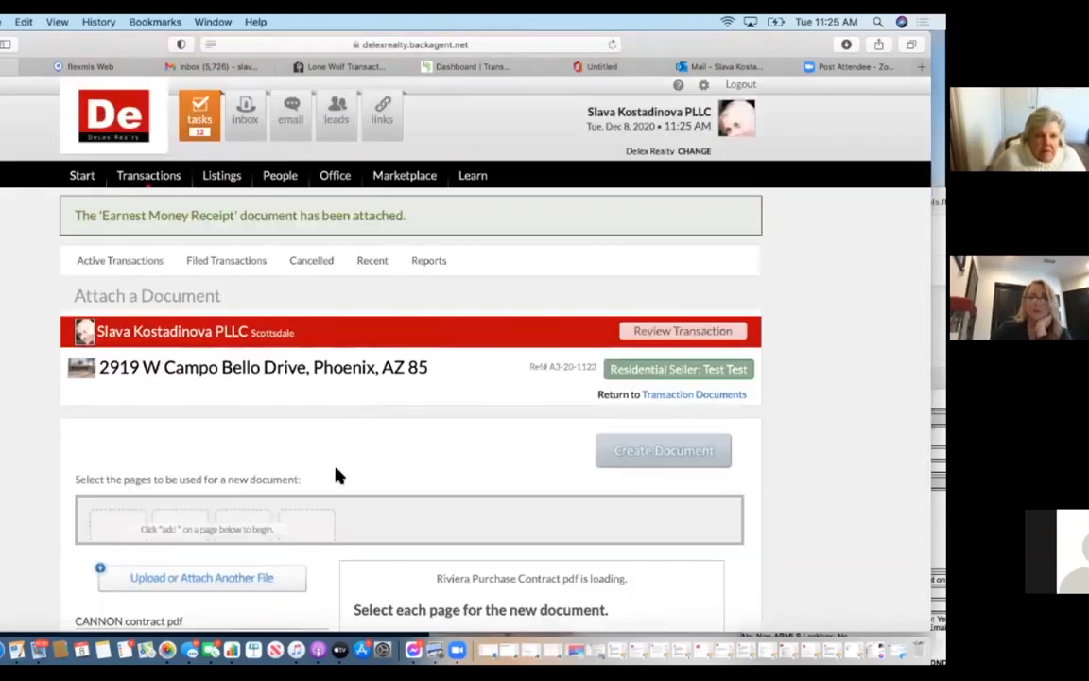
scroll(338, 474, "down", 5)
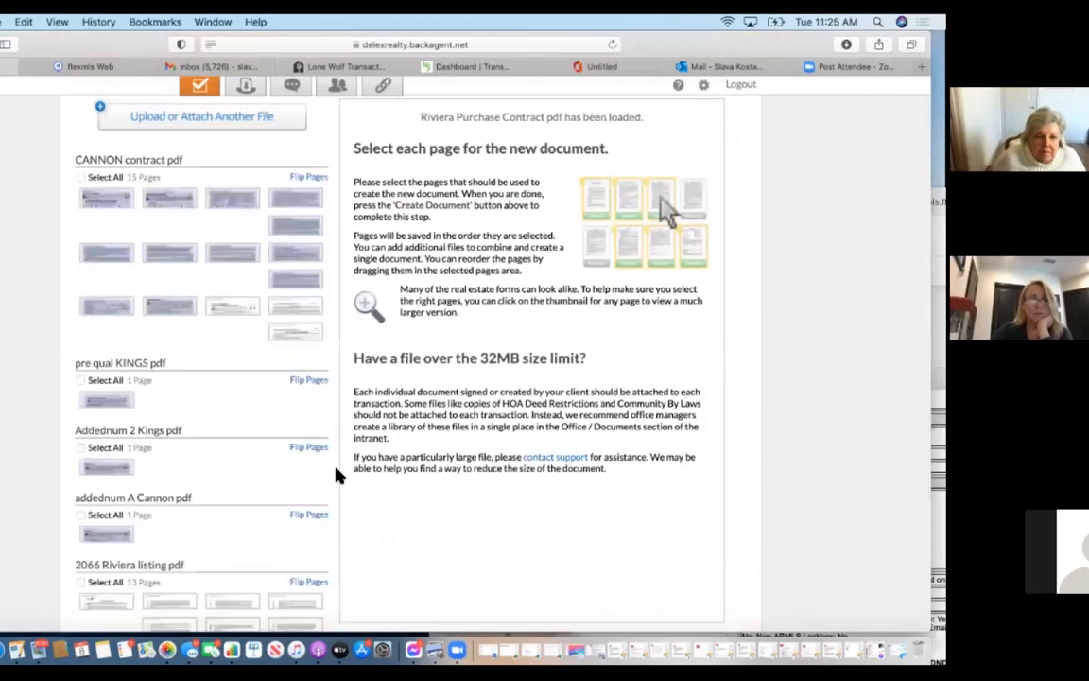
scroll(339, 475, "down", 5)
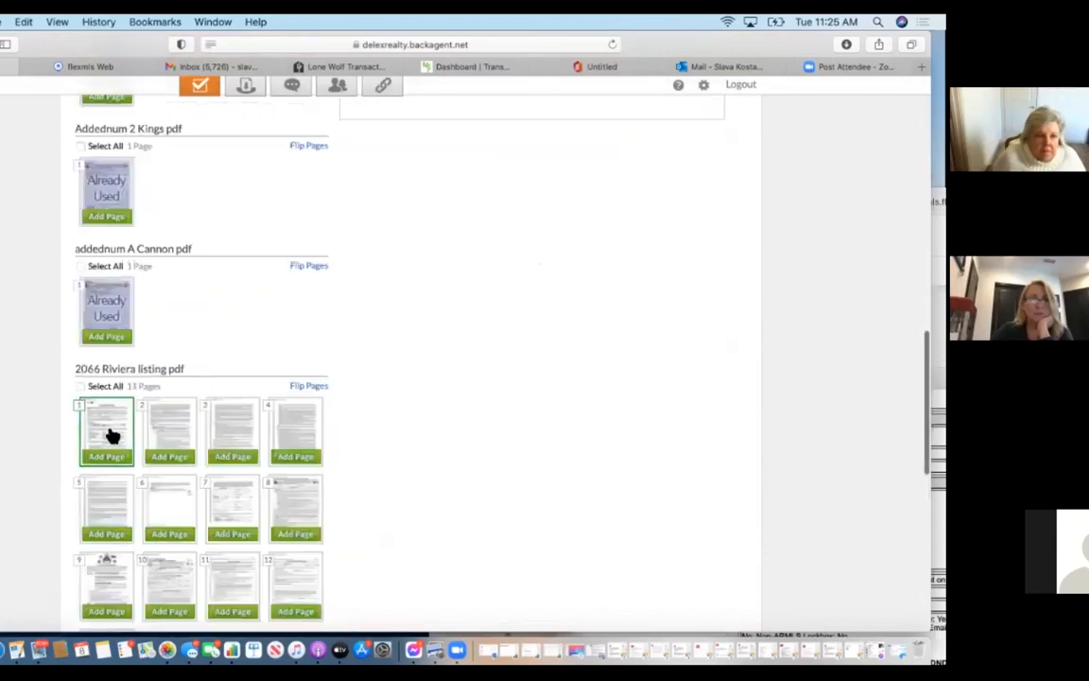
scroll(111, 470, "down", 4)
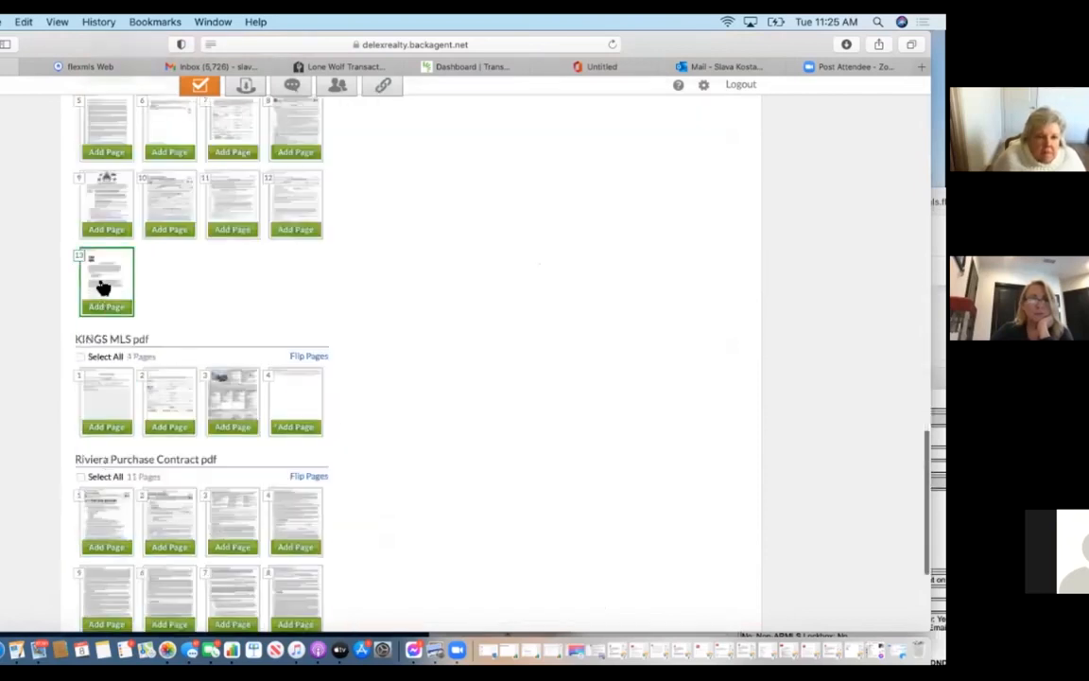
left_click(112, 314)
scroll(114, 312, "up", 7)
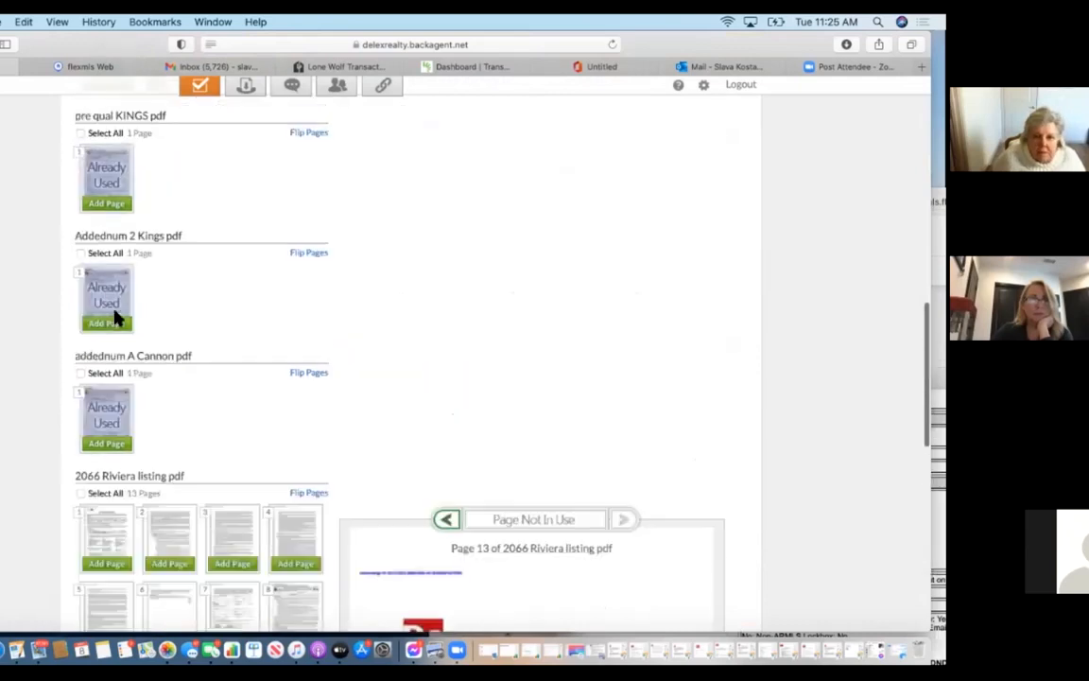
scroll(115, 316, "up", 7)
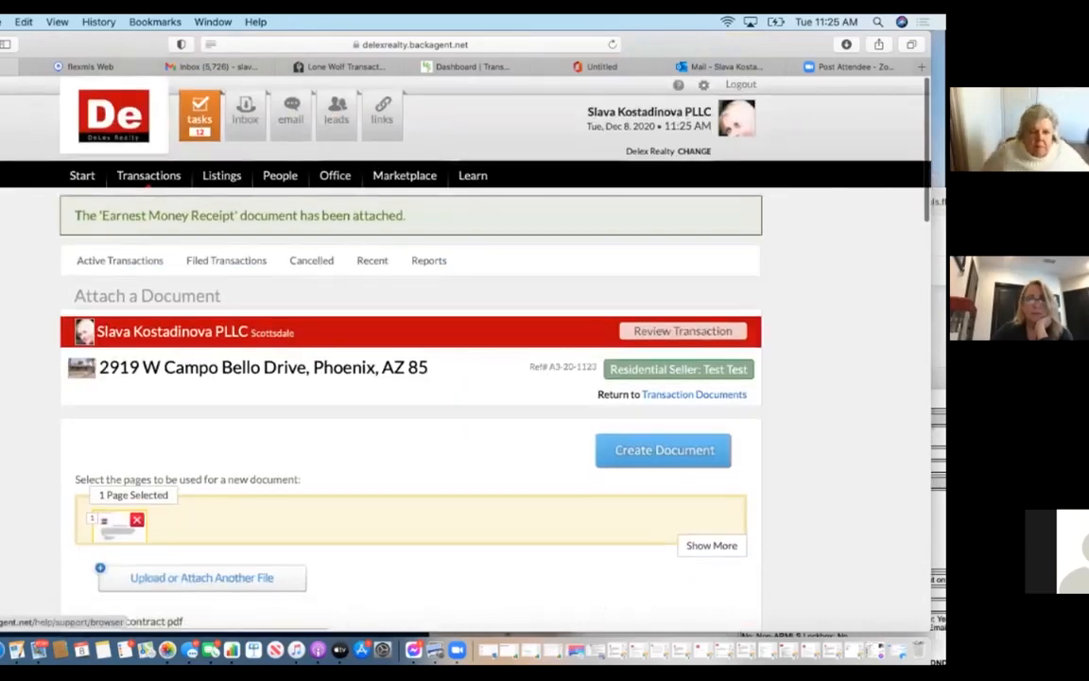
left_click(696, 449)
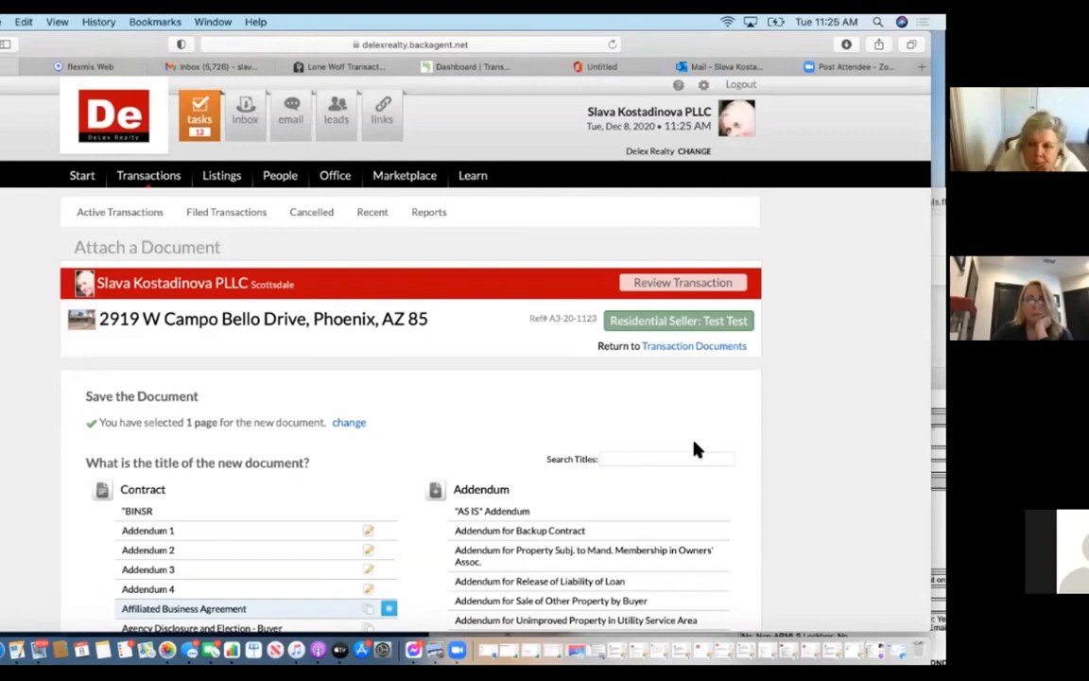
scroll(413, 578, "down", 5)
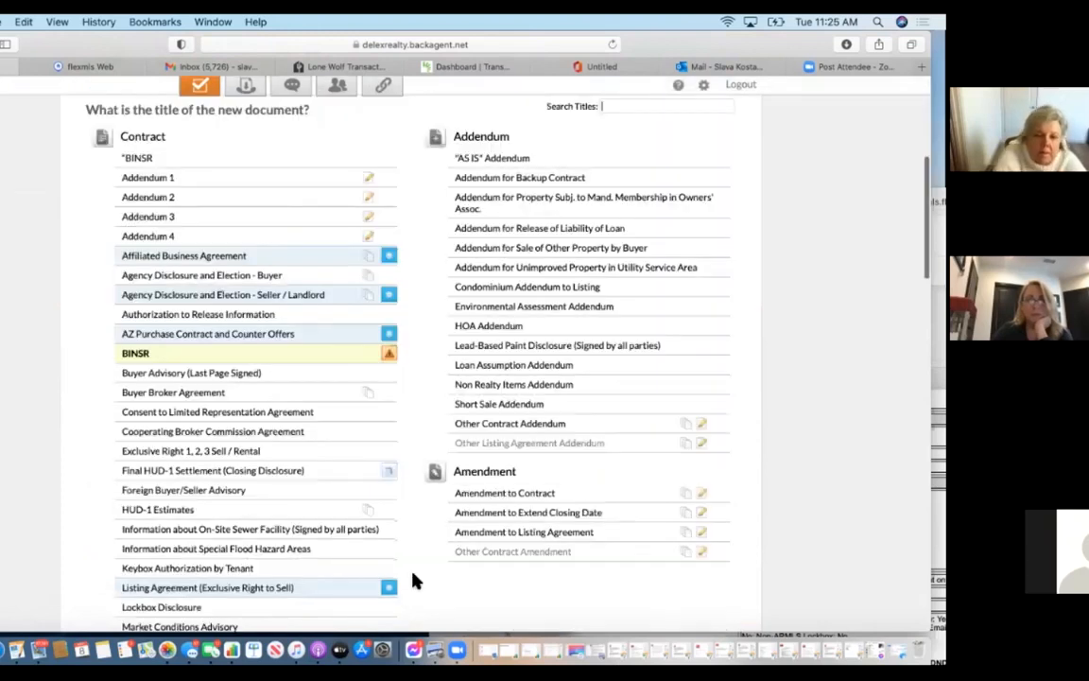
scroll(413, 579, "down", 2)
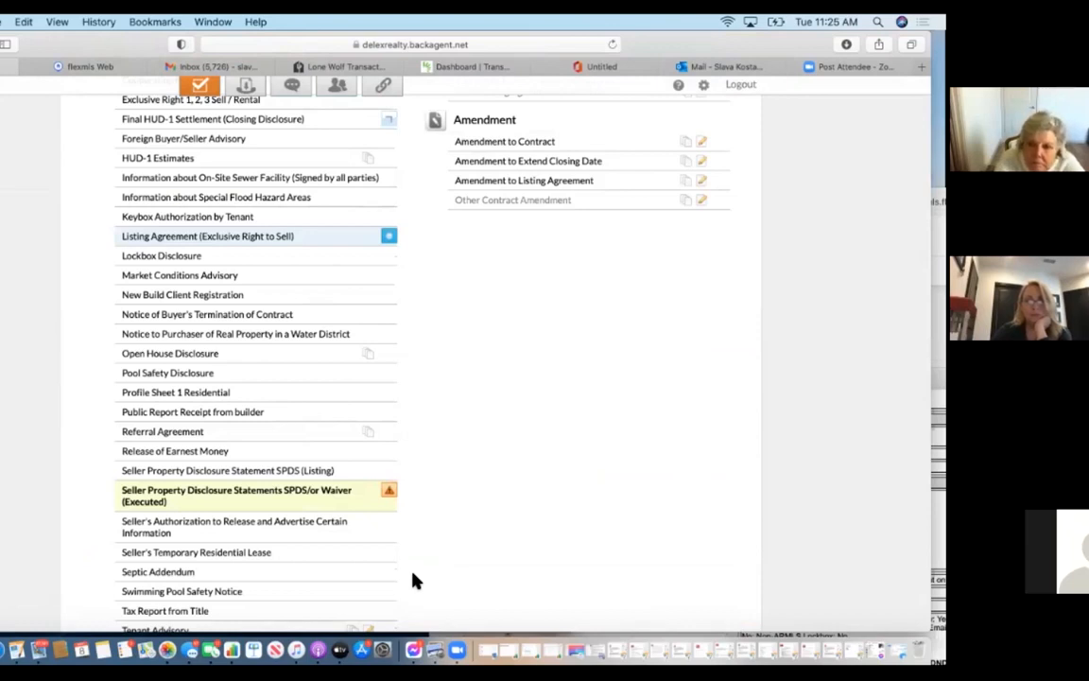
scroll(416, 578, "down", 5)
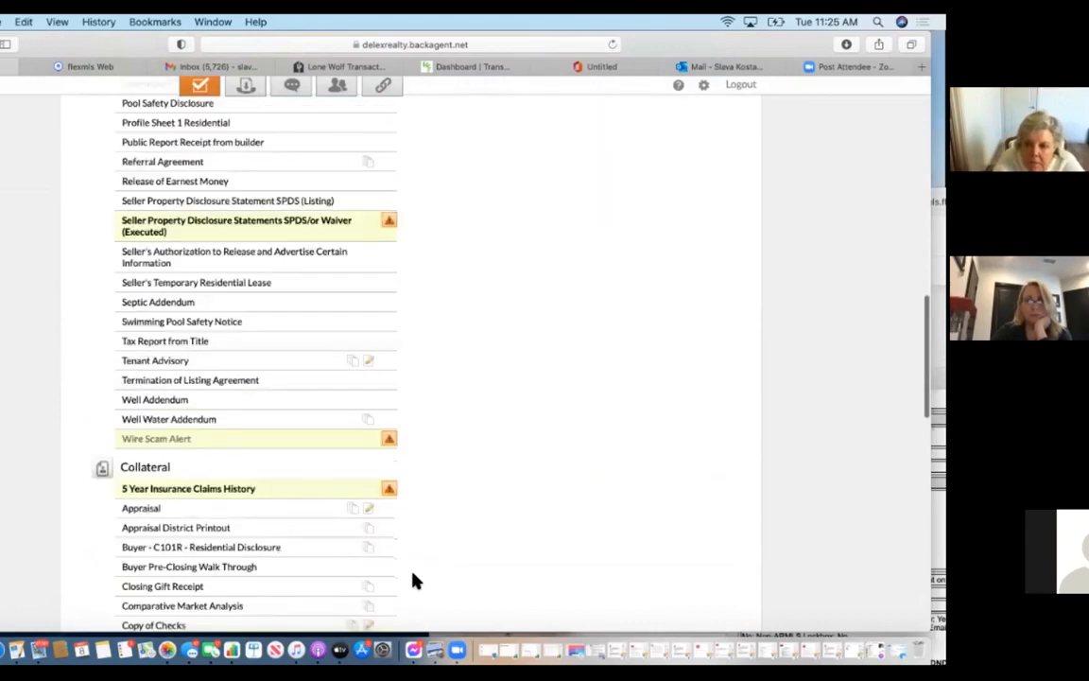
left_click(346, 491)
left_click(343, 409)
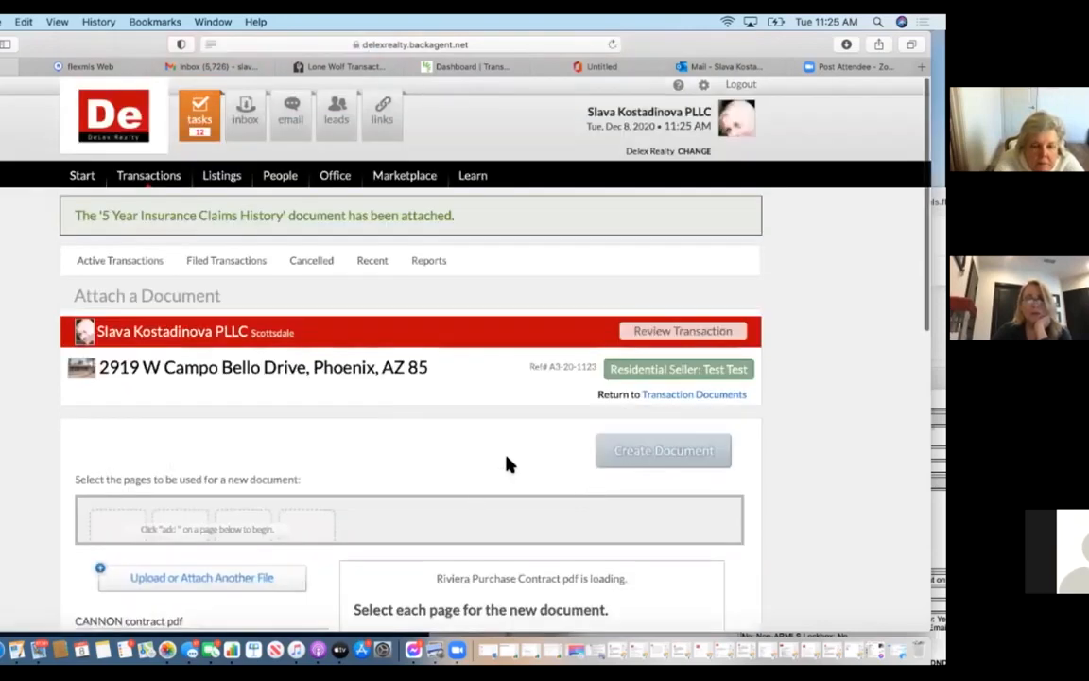
Attach KINGS MLS page 1 as Seller Property Disclosure Statements SPDS/or Waiver (Executed).
scroll(501, 535, "down", 10)
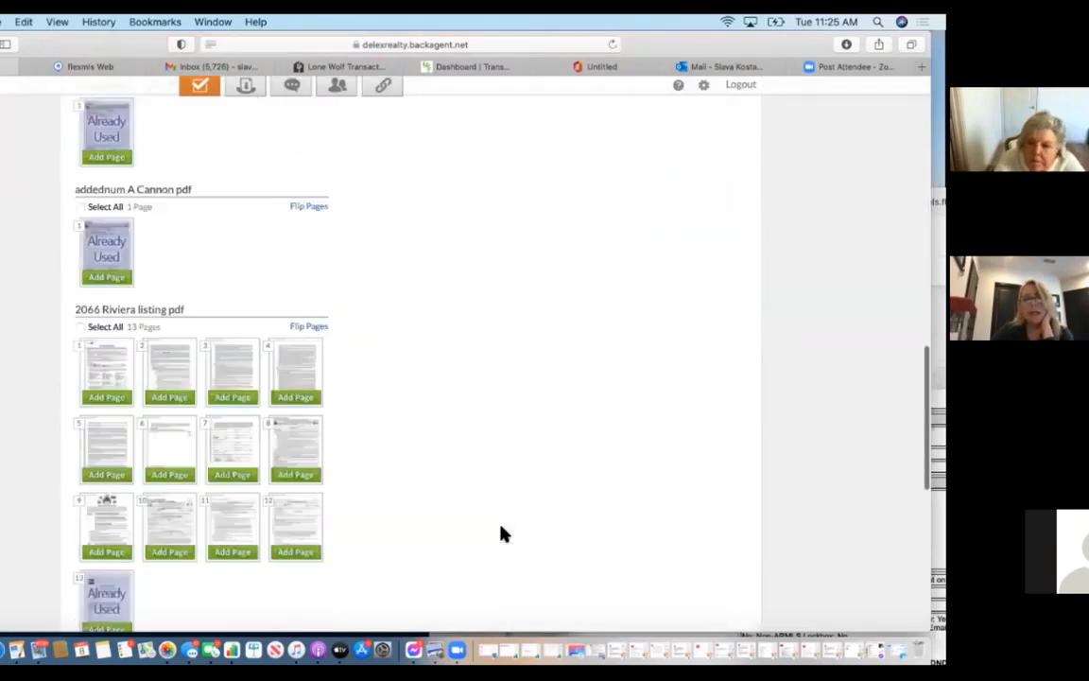
scroll(487, 372, "down", 3)
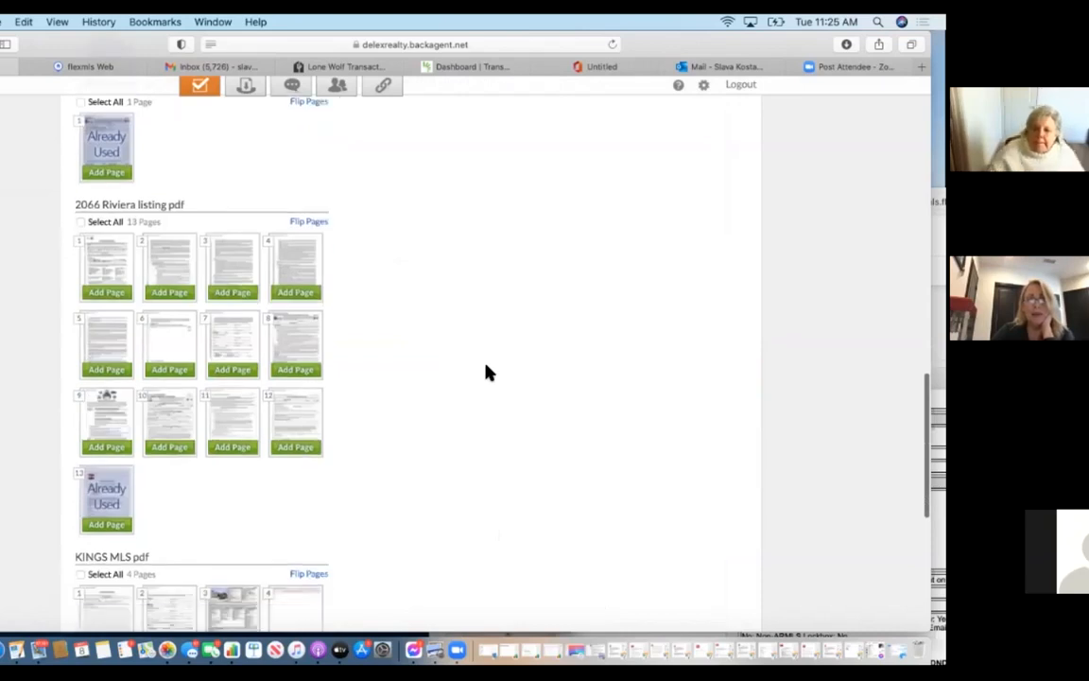
scroll(487, 372, "down", 3)
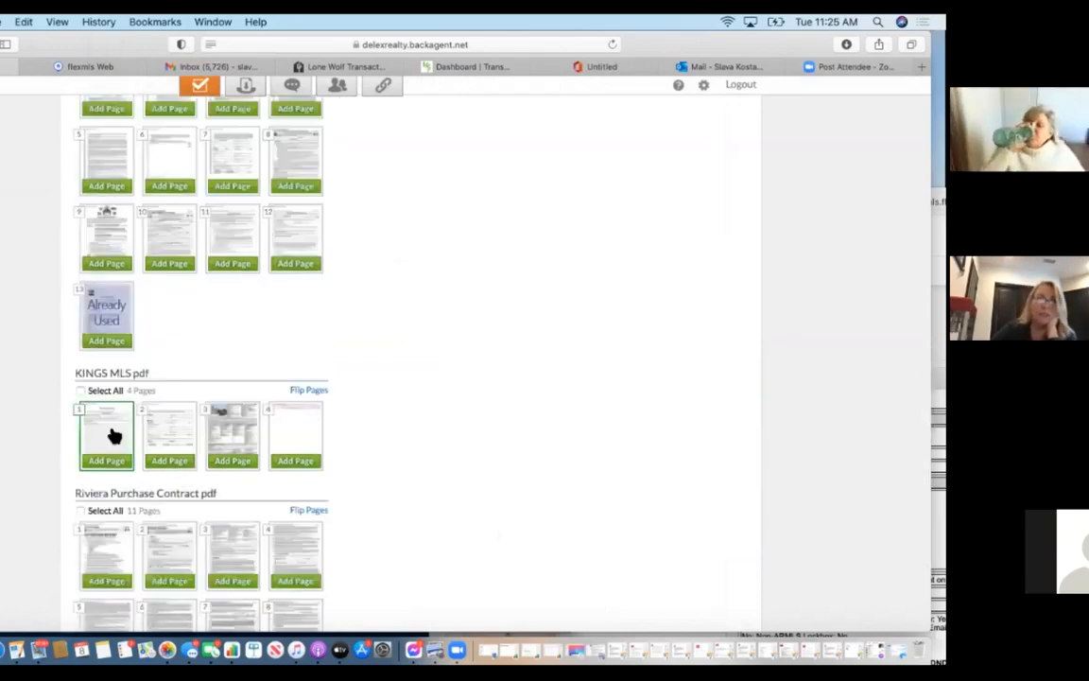
left_click(113, 462)
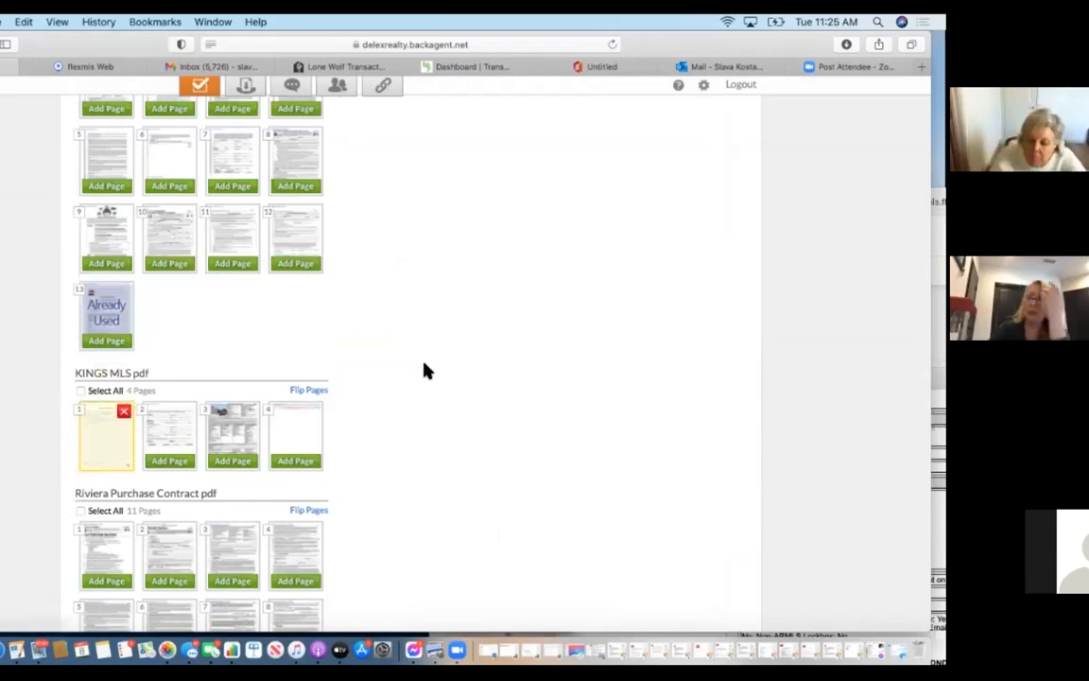
scroll(423, 371, "up", 10)
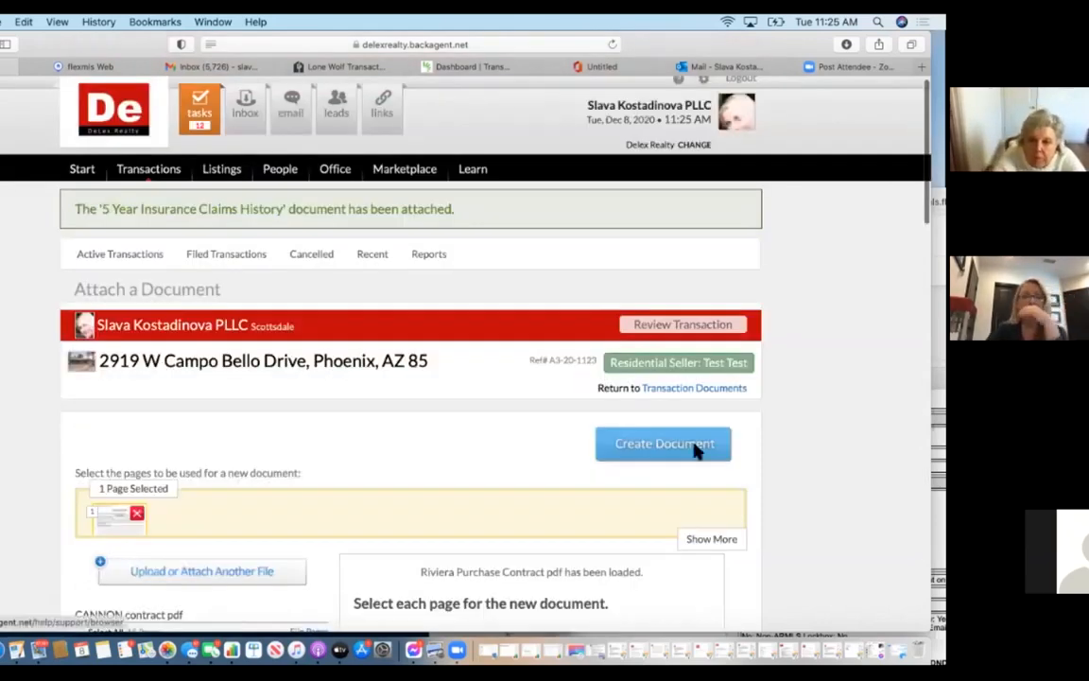
left_click(697, 451)
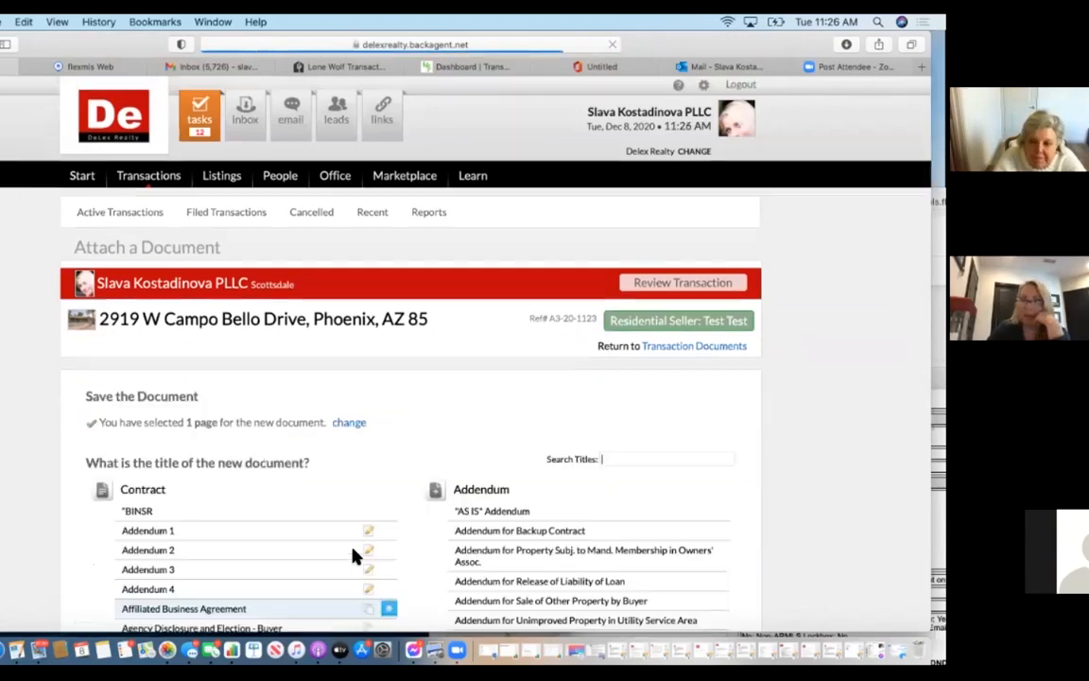
scroll(353, 557, "down", 15)
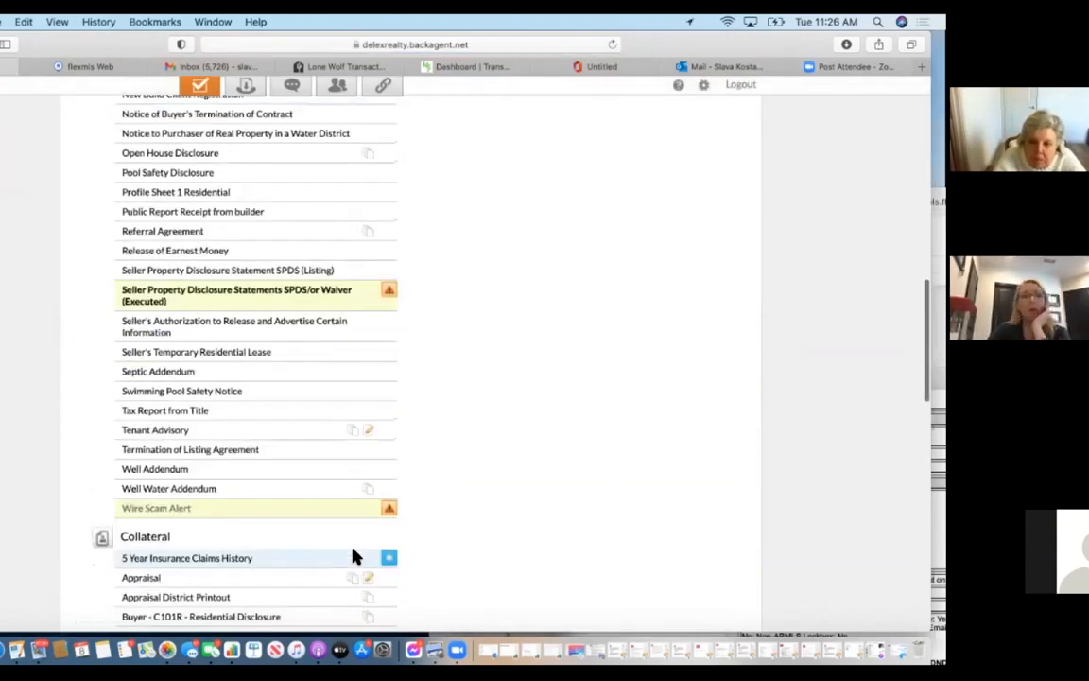
left_click(343, 302)
left_click(388, 395)
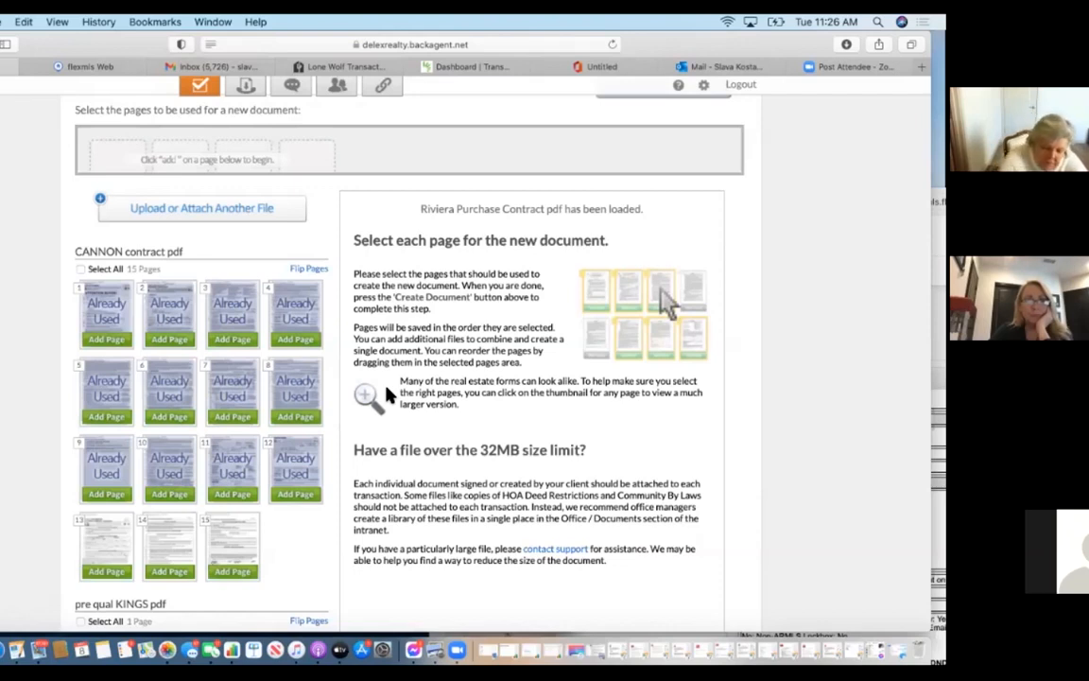
scroll(386, 394, "down", 10)
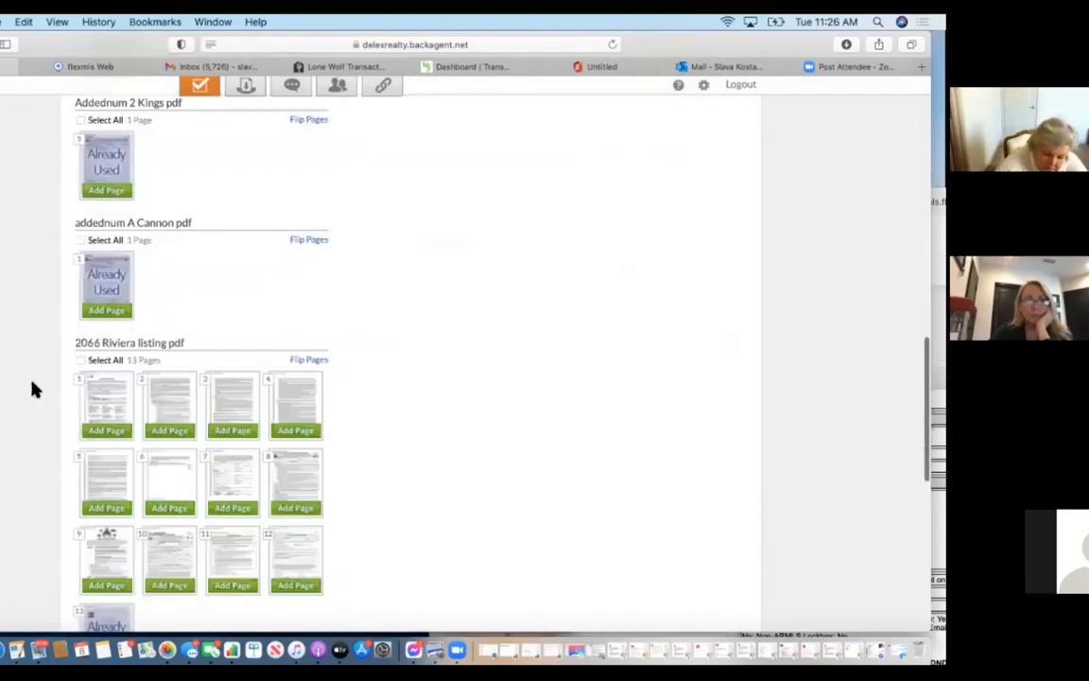
left_click(107, 431)
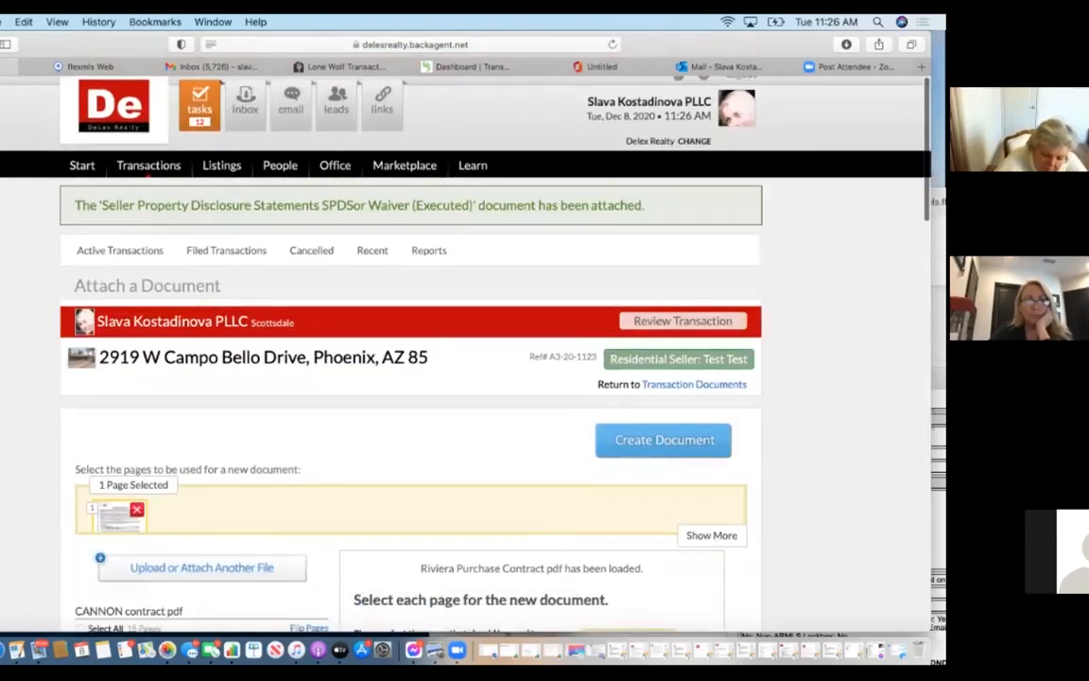
scroll(667, 454, "down", 3)
left_click(663, 232)
scroll(351, 464, "down", 15)
scroll(348, 463, "down", 3)
scroll(347, 463, "up", 7)
scroll(348, 463, "down", 15)
scroll(348, 465, "up", 5)
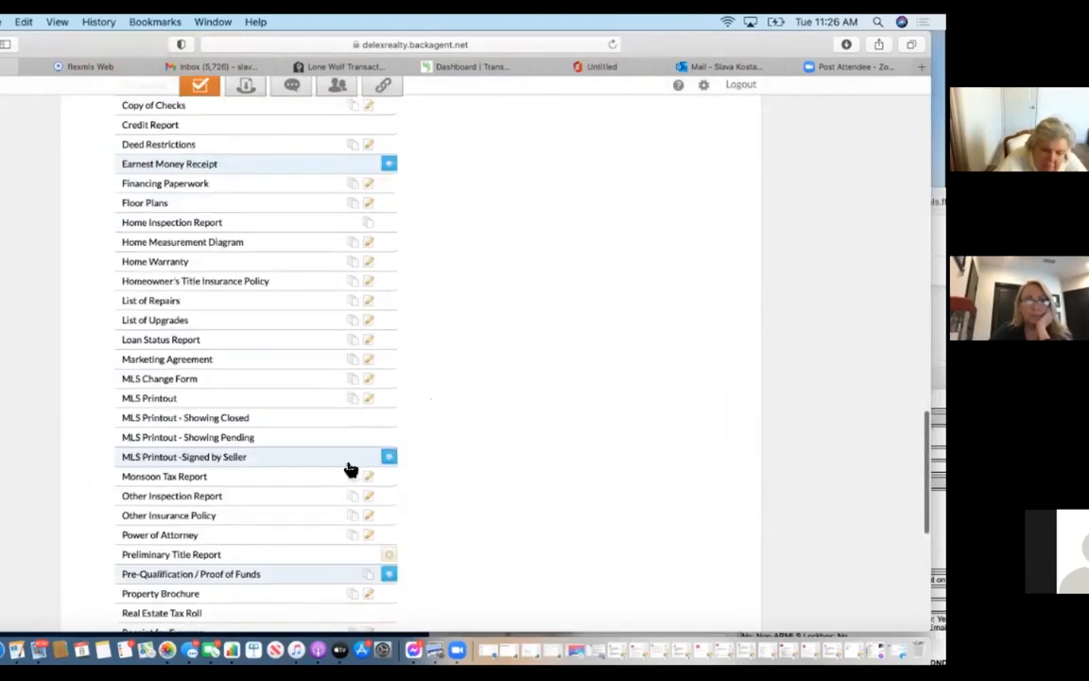
scroll(348, 467, "up", 5)
left_click(336, 263)
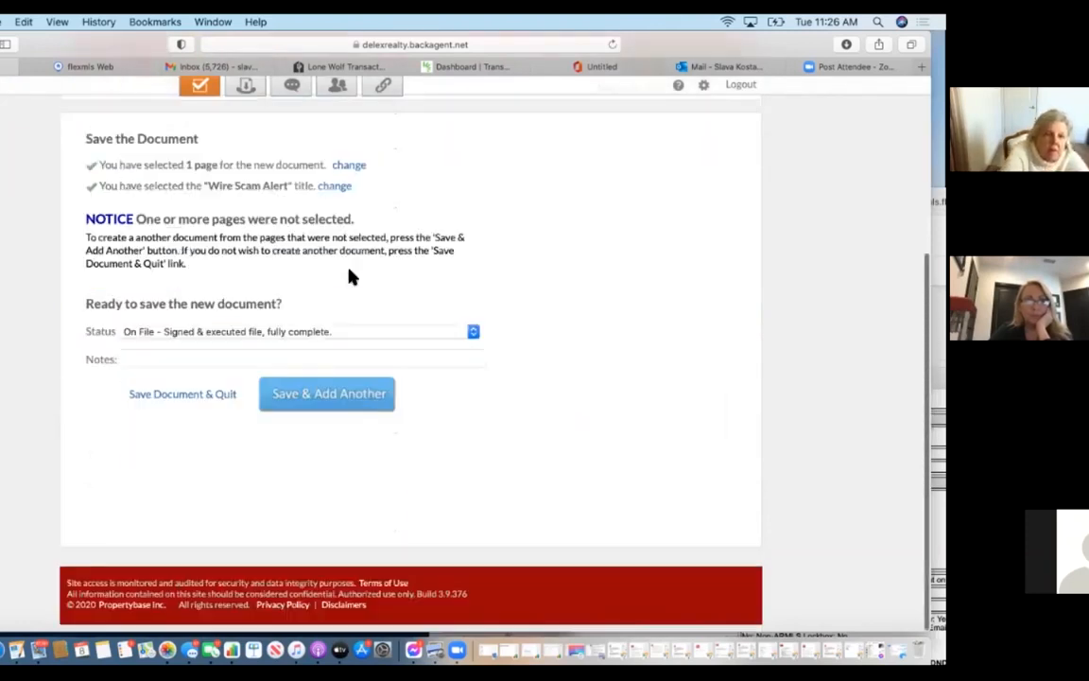
left_click(353, 401)
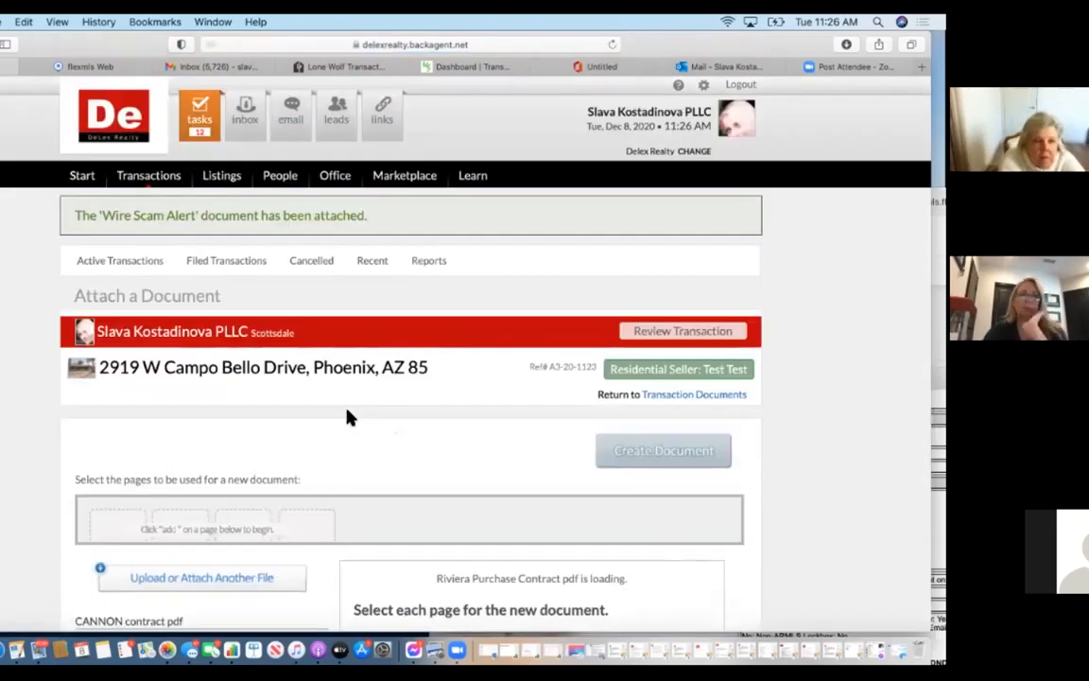
Start a new document from page 13 of the CANNON contract.
scroll(323, 486, "down", 10)
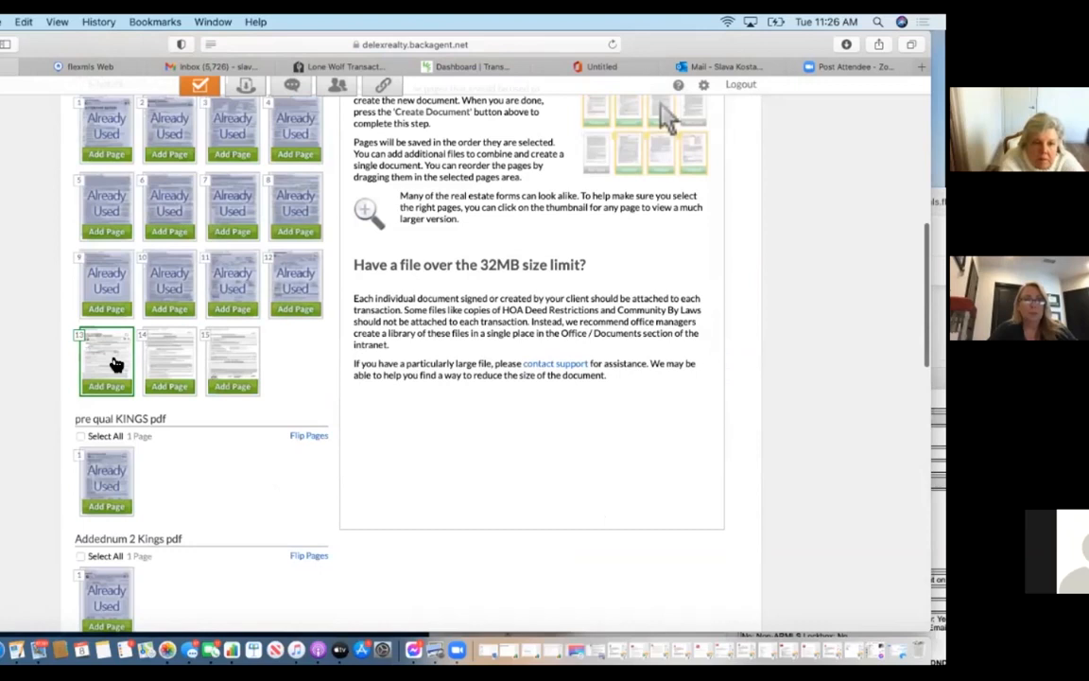
left_click(116, 365)
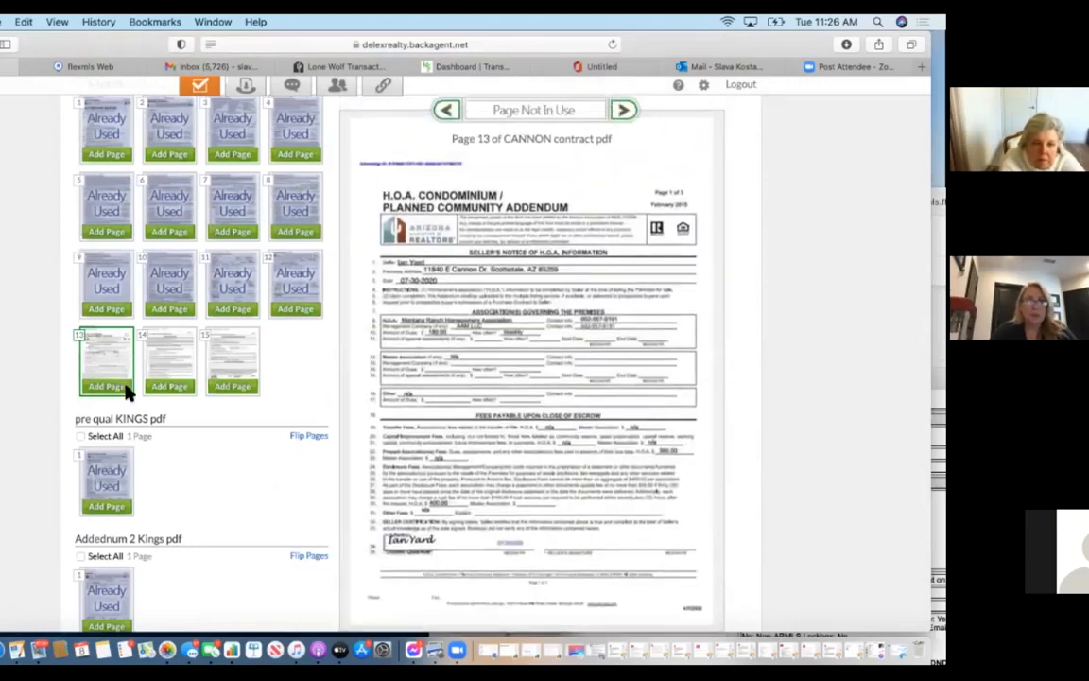
left_click(126, 388)
left_click(665, 453)
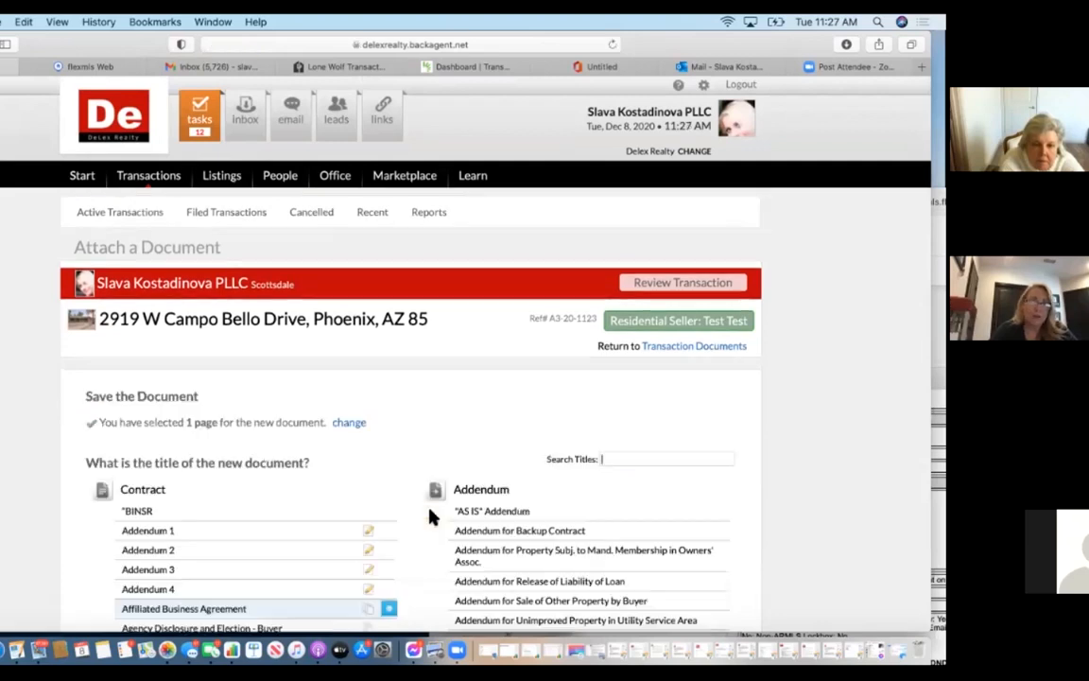
scroll(430, 517, "down", 20)
scroll(430, 516, "up", 10)
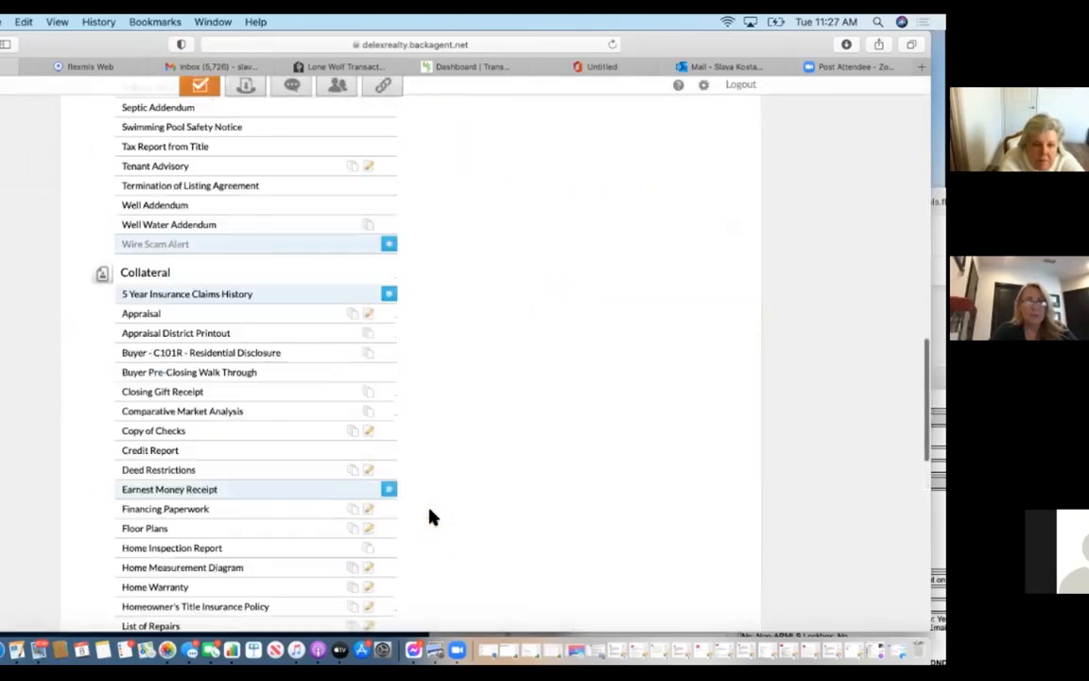
scroll(431, 517, "up", 6)
scroll(437, 498, "up", 5)
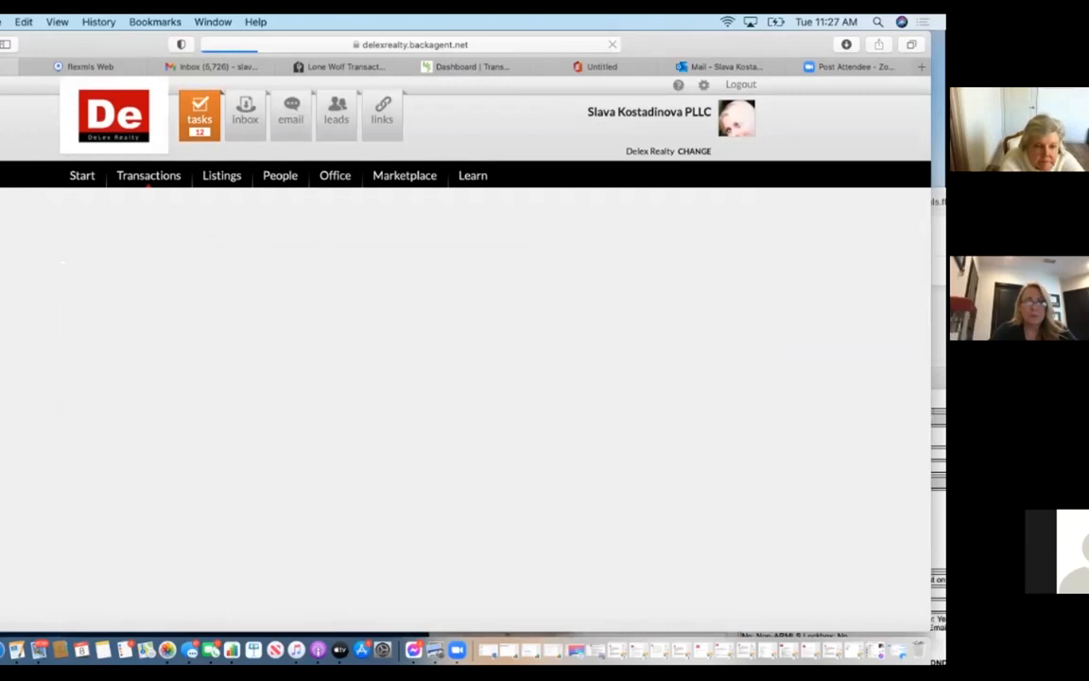
Scroll the transaction's Documents list down to the BINSR row marked Required Now.
scroll(284, 548, "down", 5)
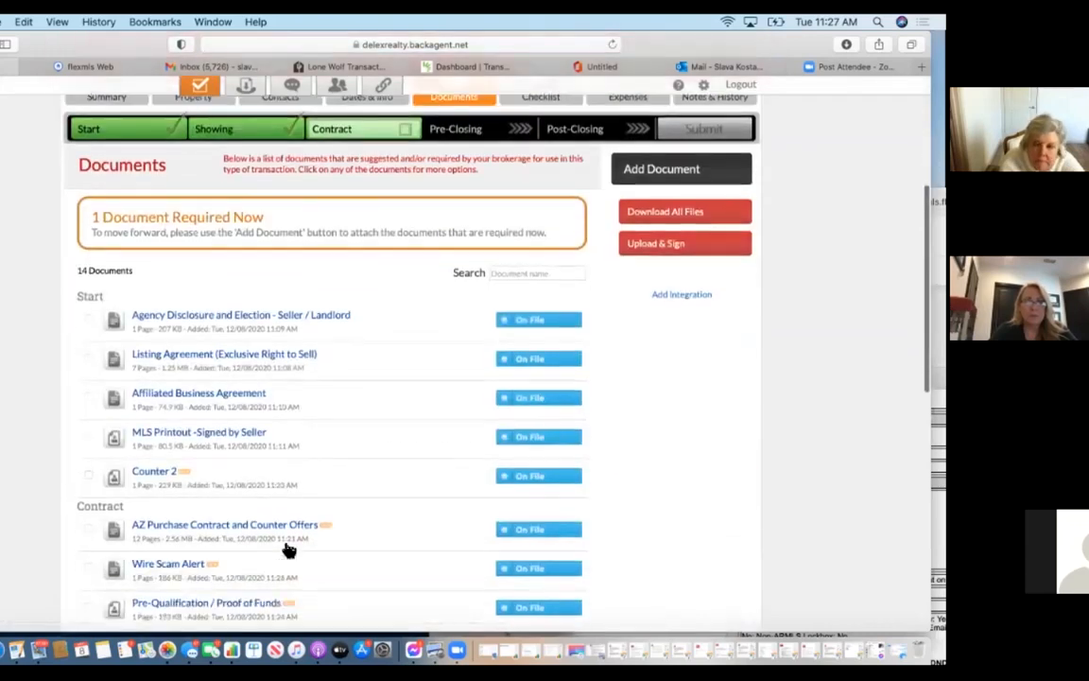
scroll(289, 549, "down", 4)
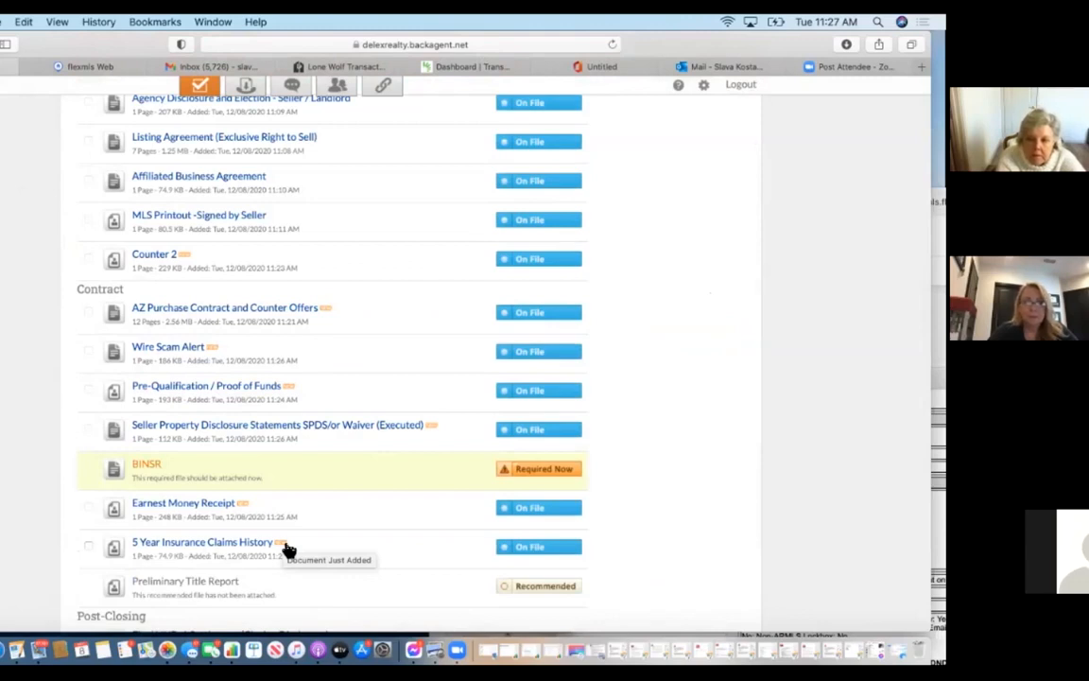
Request a BINSR exemption with the reason 'Buyer never submitted'.
left_click(552, 478)
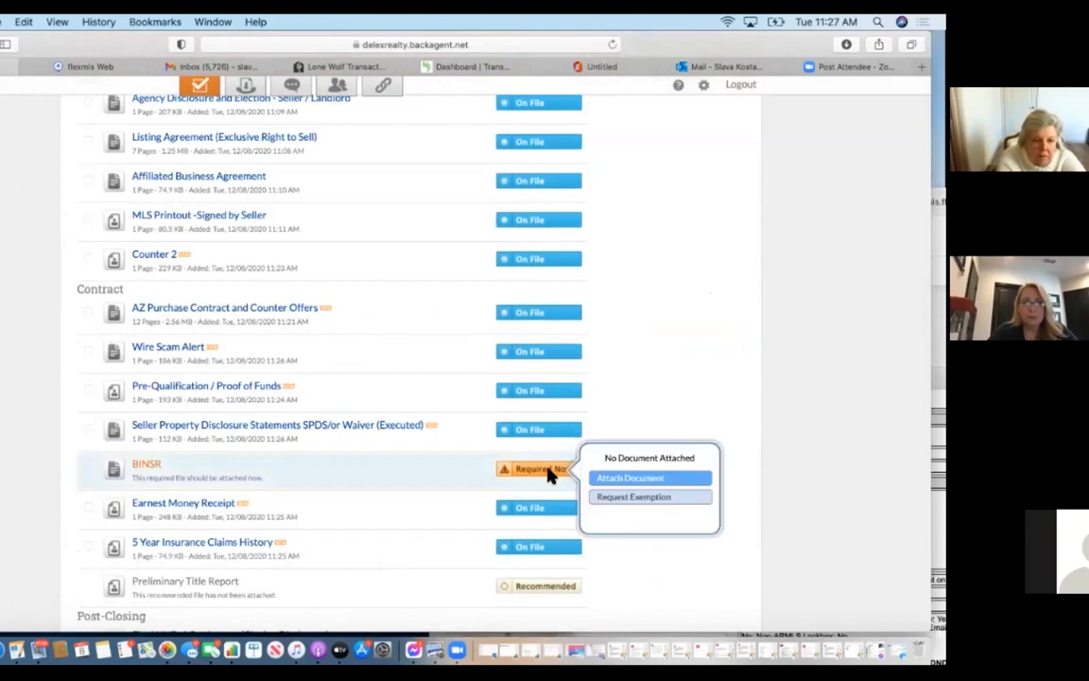
left_click(668, 501)
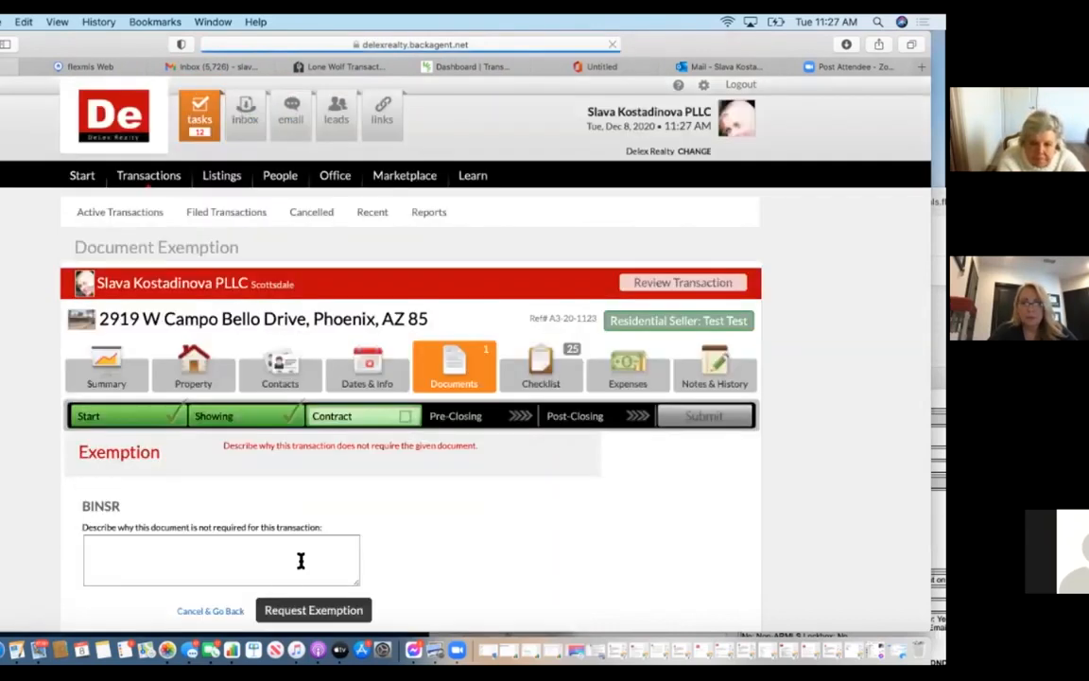
left_click(282, 577)
type("a")
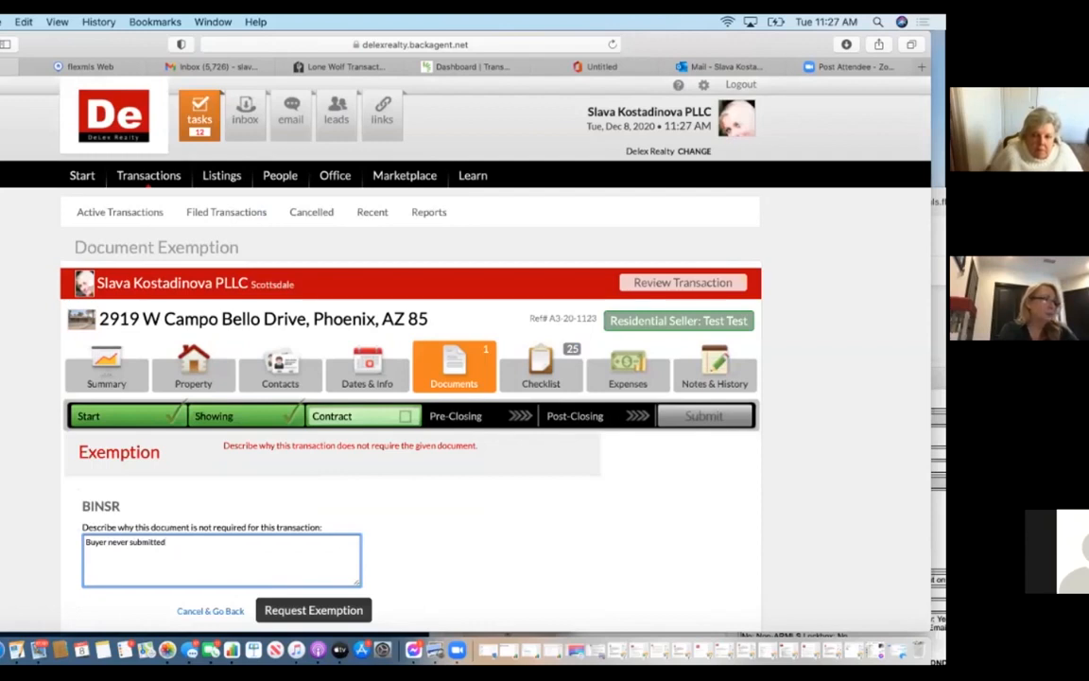
left_click(314, 611)
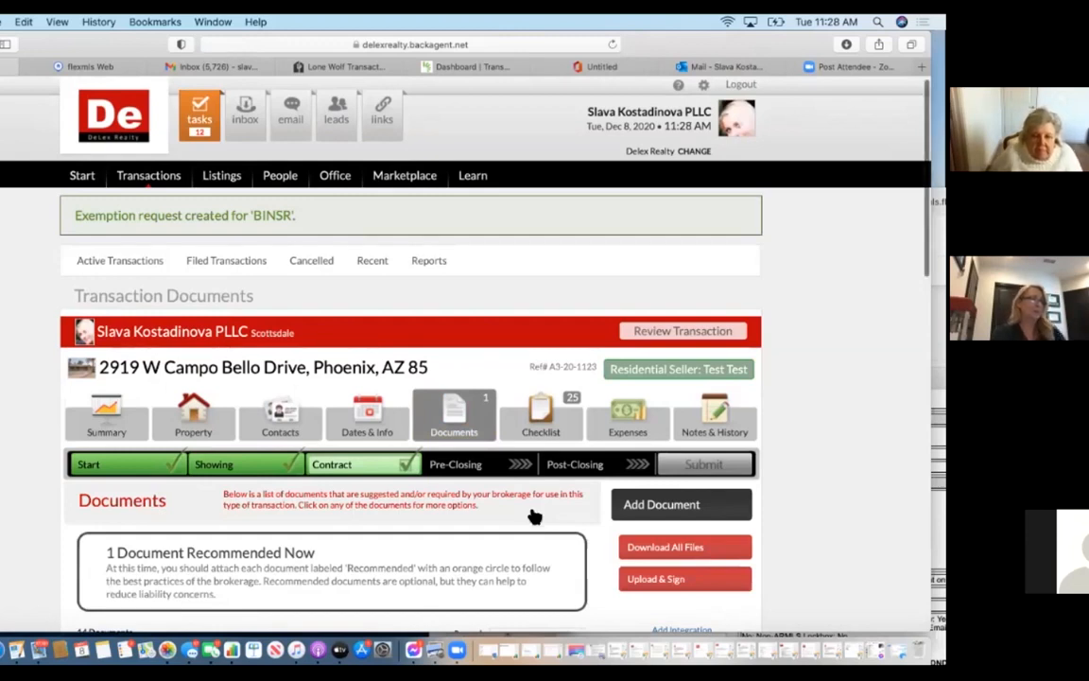
scroll(534, 516, "down", 10)
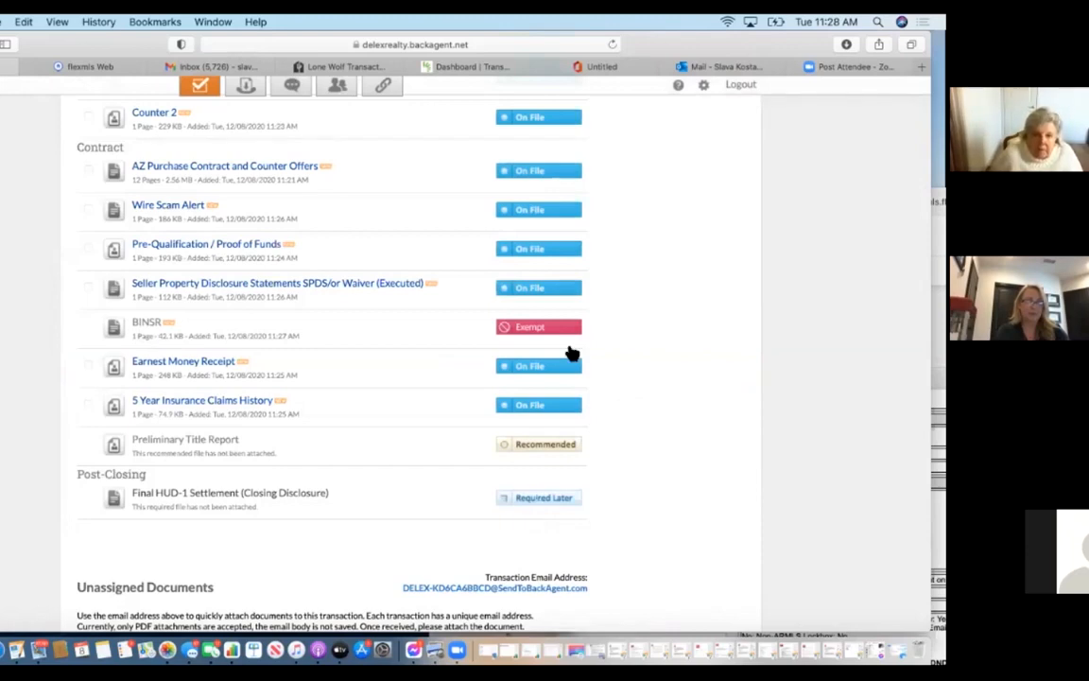
scroll(578, 287, "up", 5)
scroll(579, 290, "down", 3)
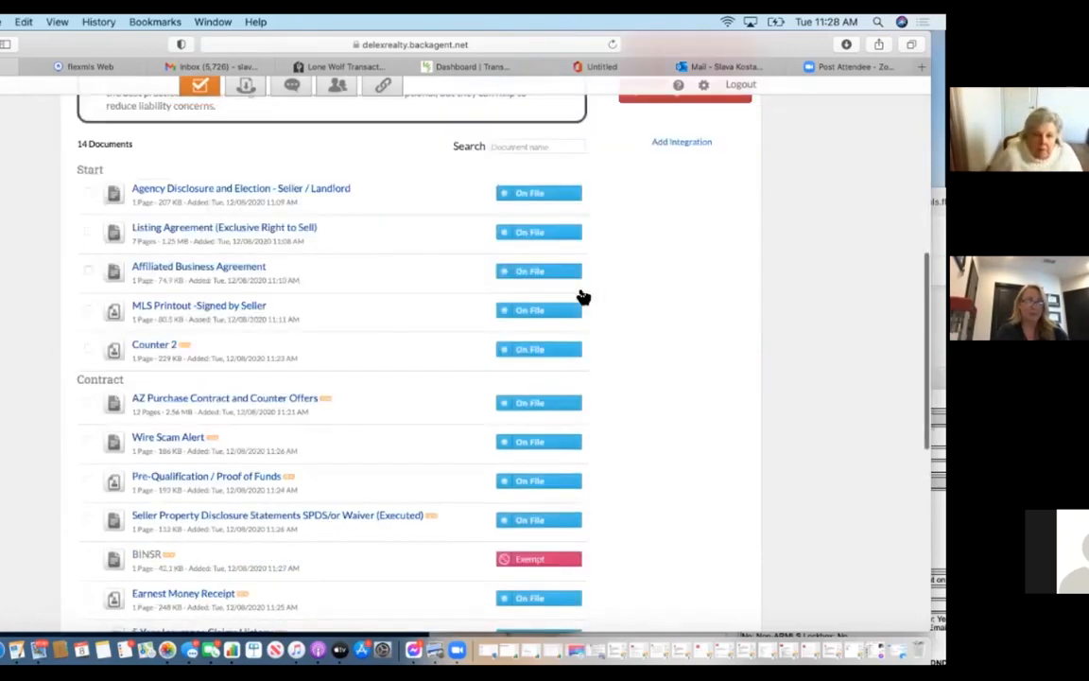
scroll(581, 297, "down", 3)
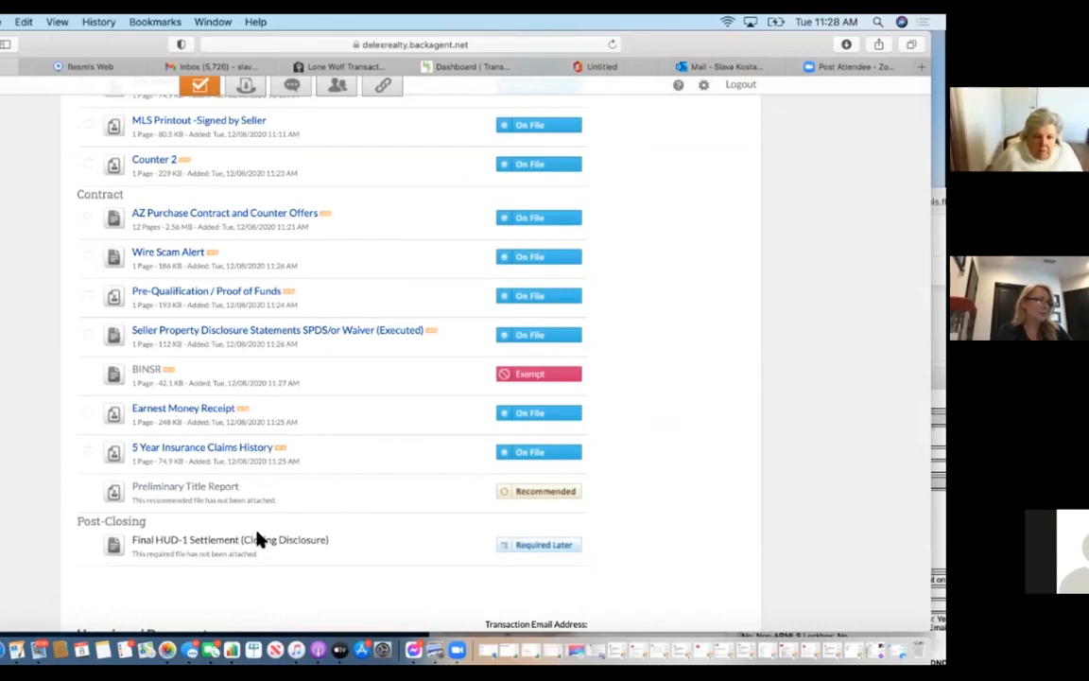
scroll(258, 537, "up", 10)
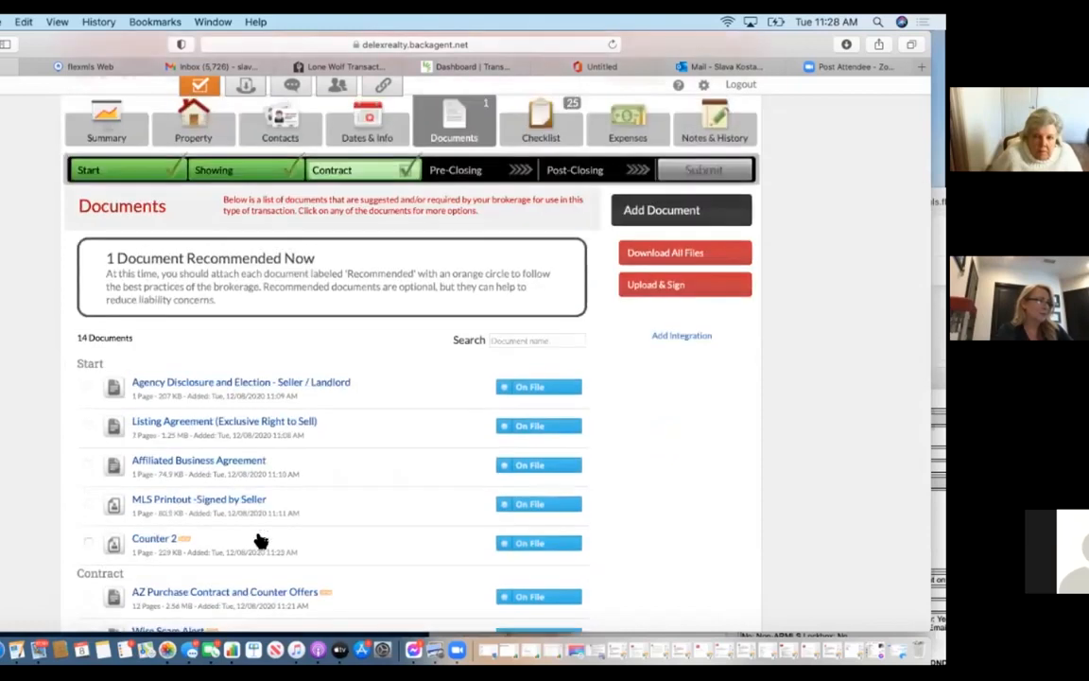
scroll(261, 540, "up", 2)
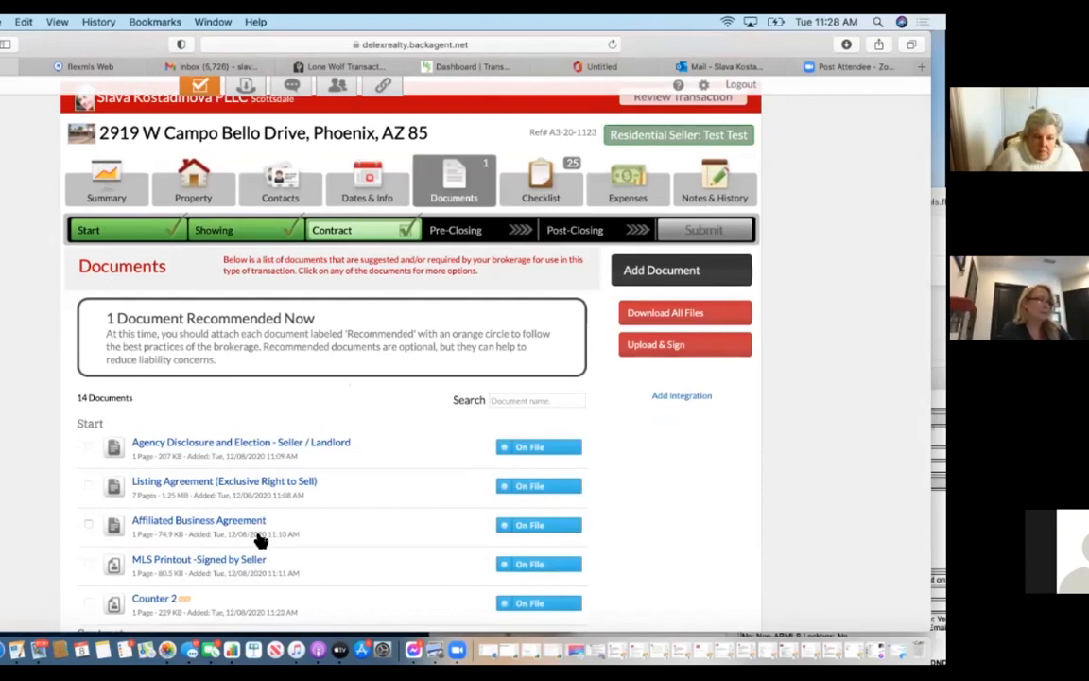
scroll(261, 540, "down", 5)
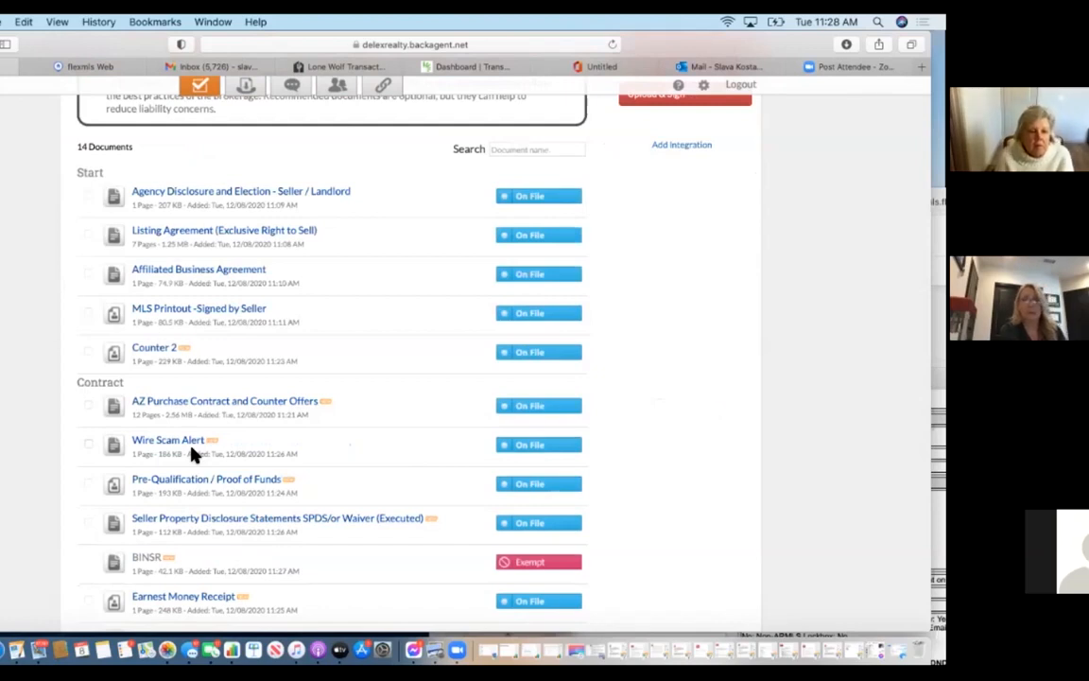
left_click(548, 457)
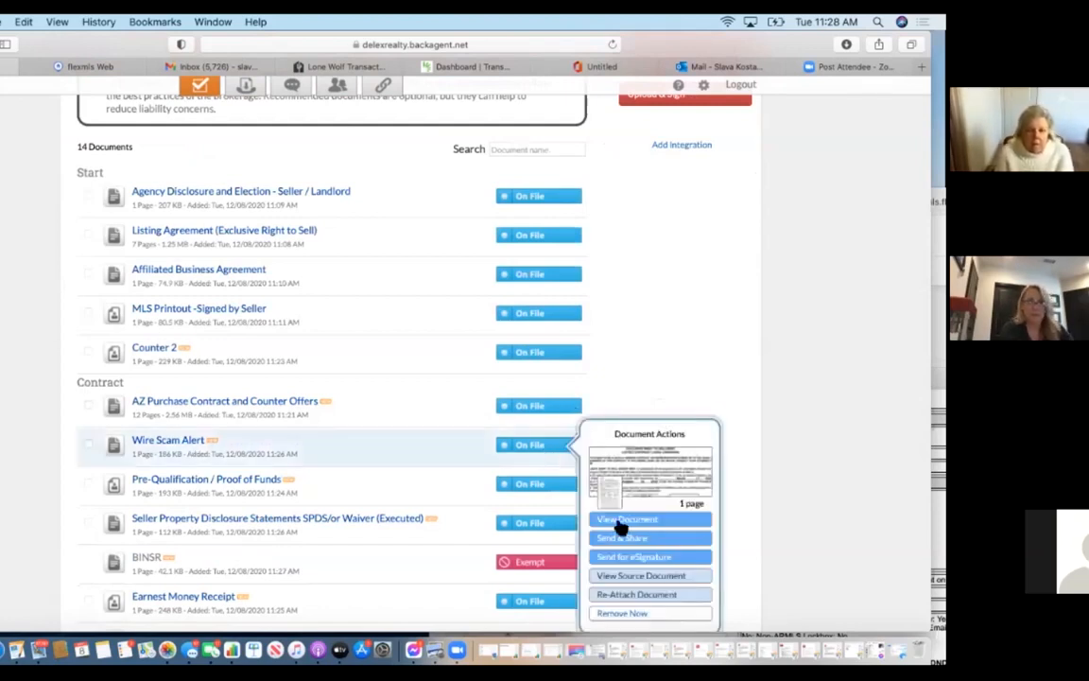
left_click(666, 564)
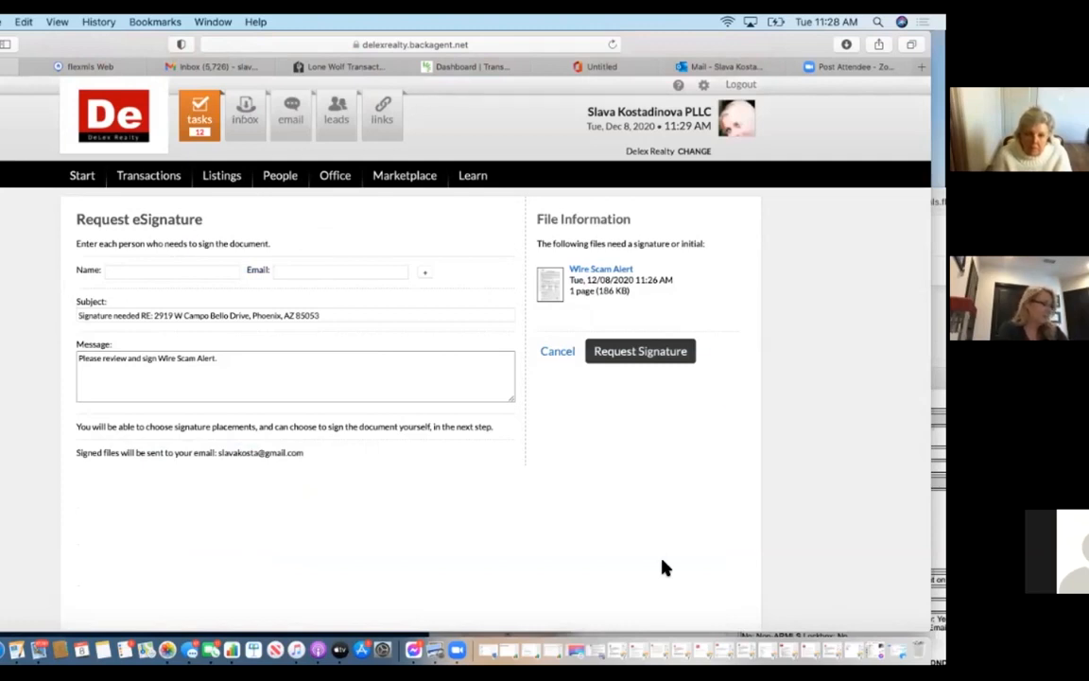
left_click(557, 352)
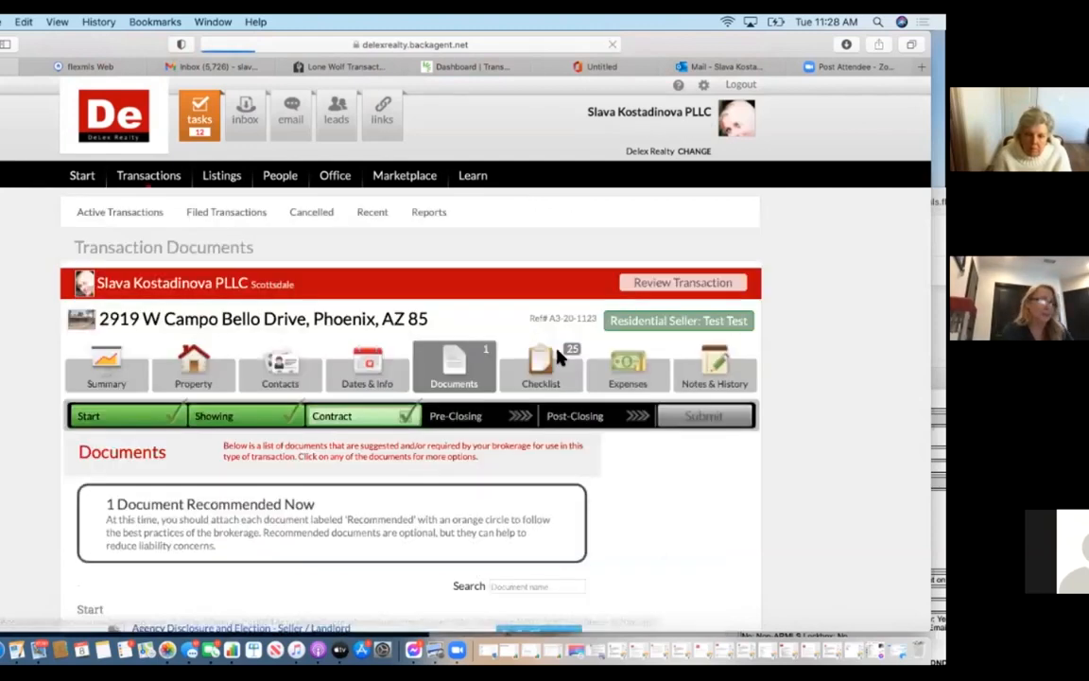
scroll(358, 506, "down", 2)
scroll(358, 506, "down", 5)
scroll(354, 503, "up", 6)
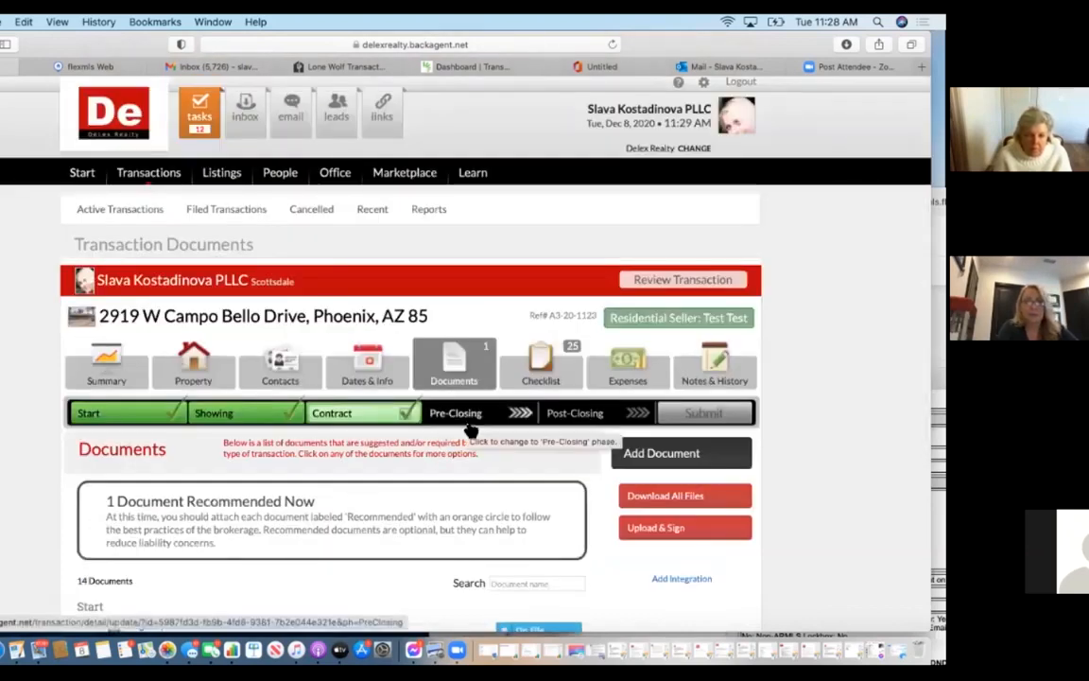
left_click(476, 413)
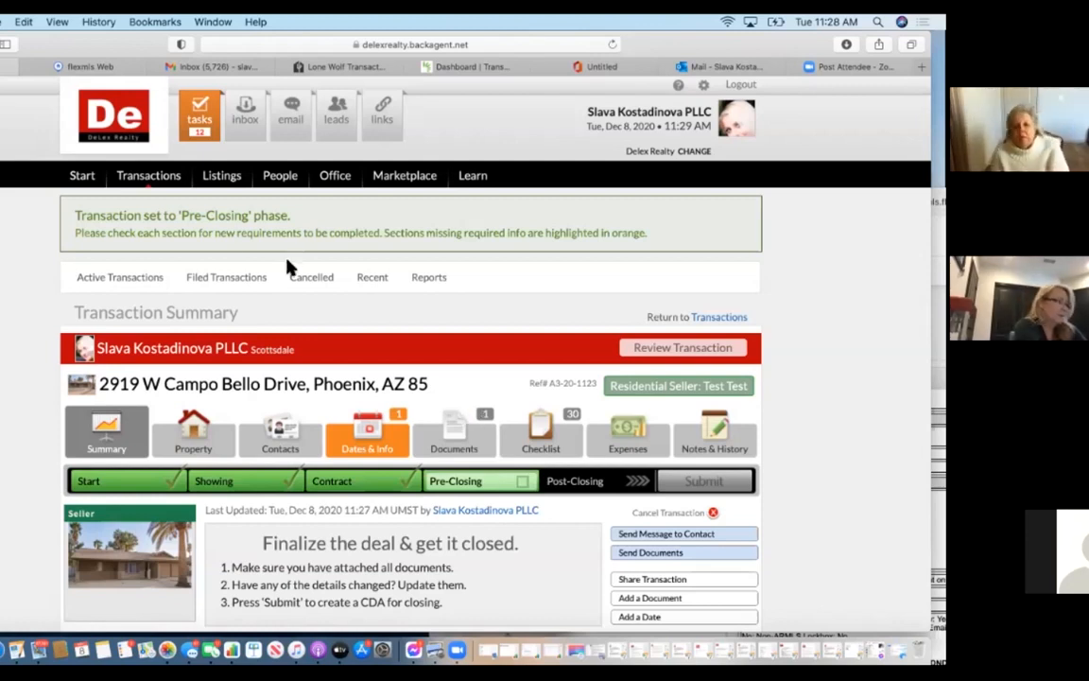
Set the scheduled closing date to December 29, 2020 and proceed to submitting the transaction.
left_click(355, 428)
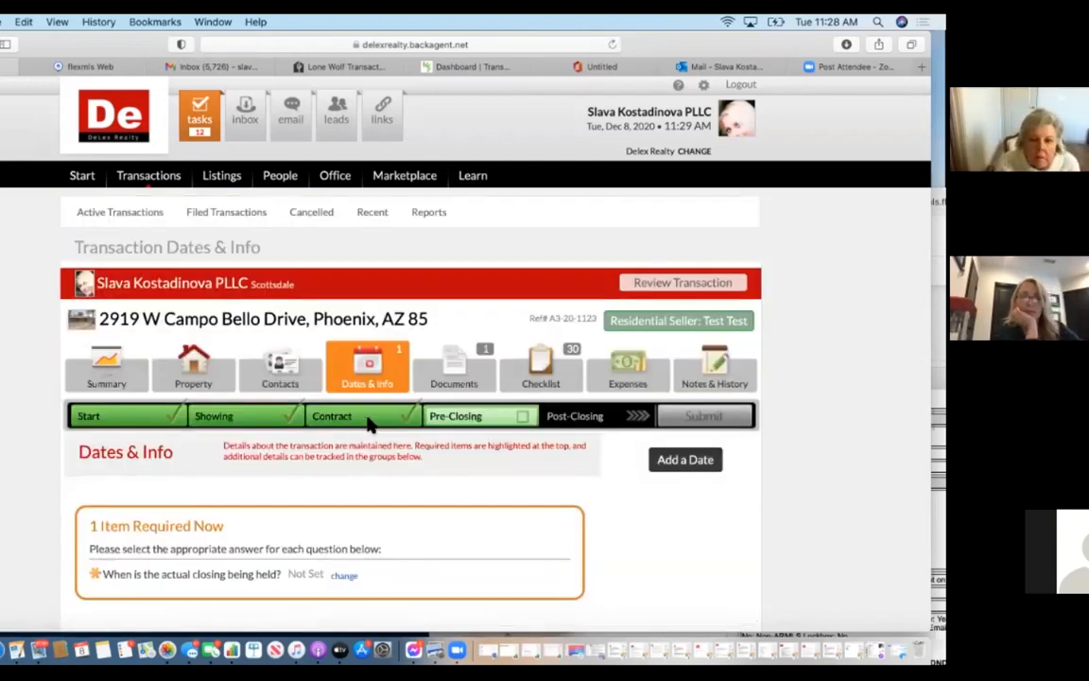
scroll(204, 591, "down", 3)
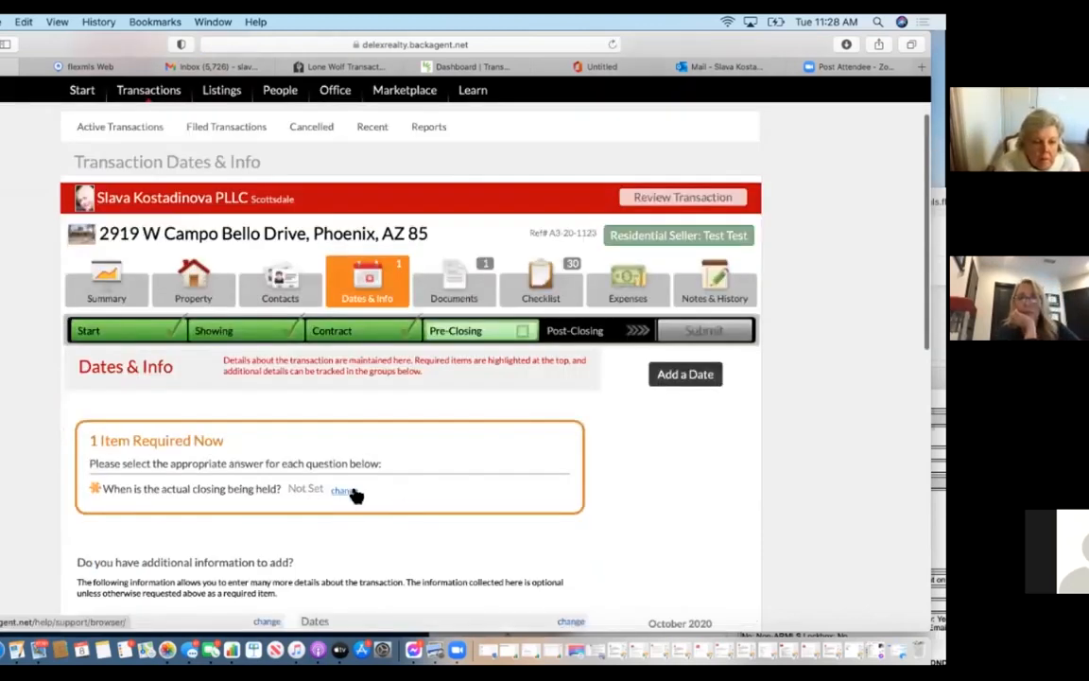
left_click(342, 490)
scroll(292, 557, "down", 4)
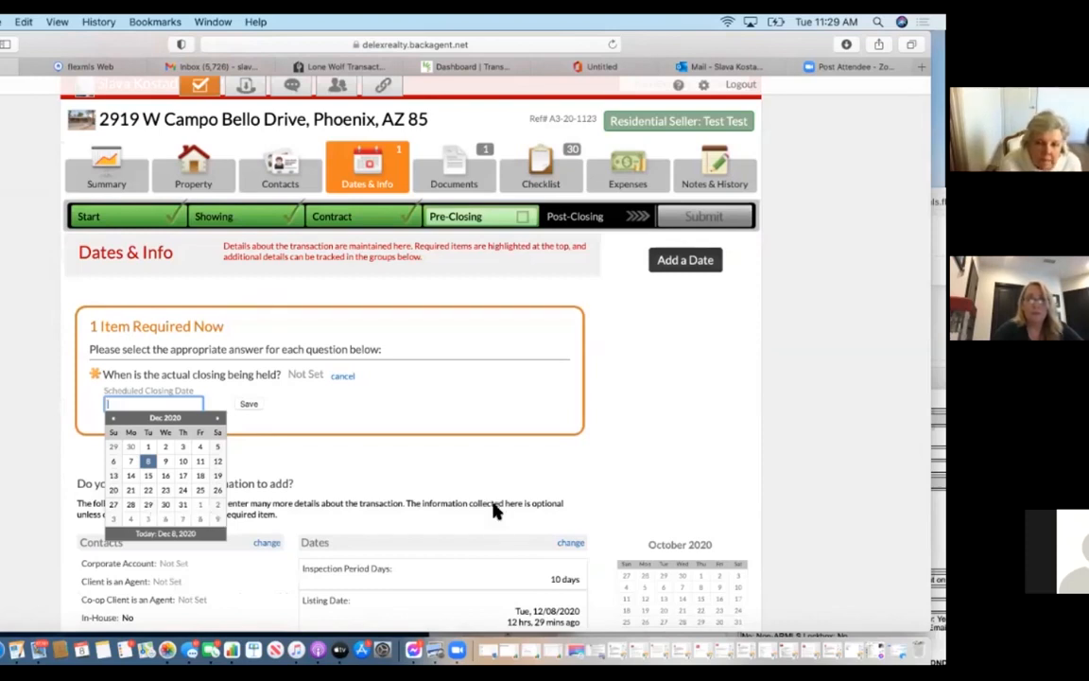
left_click(148, 504)
left_click(249, 404)
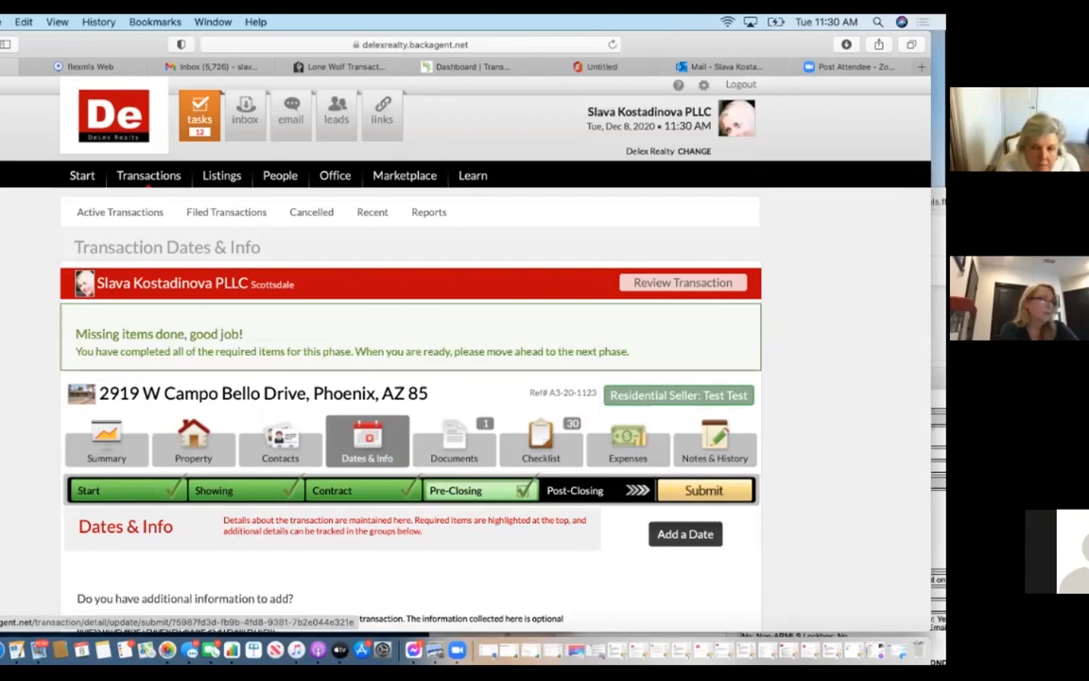
left_click(704, 490)
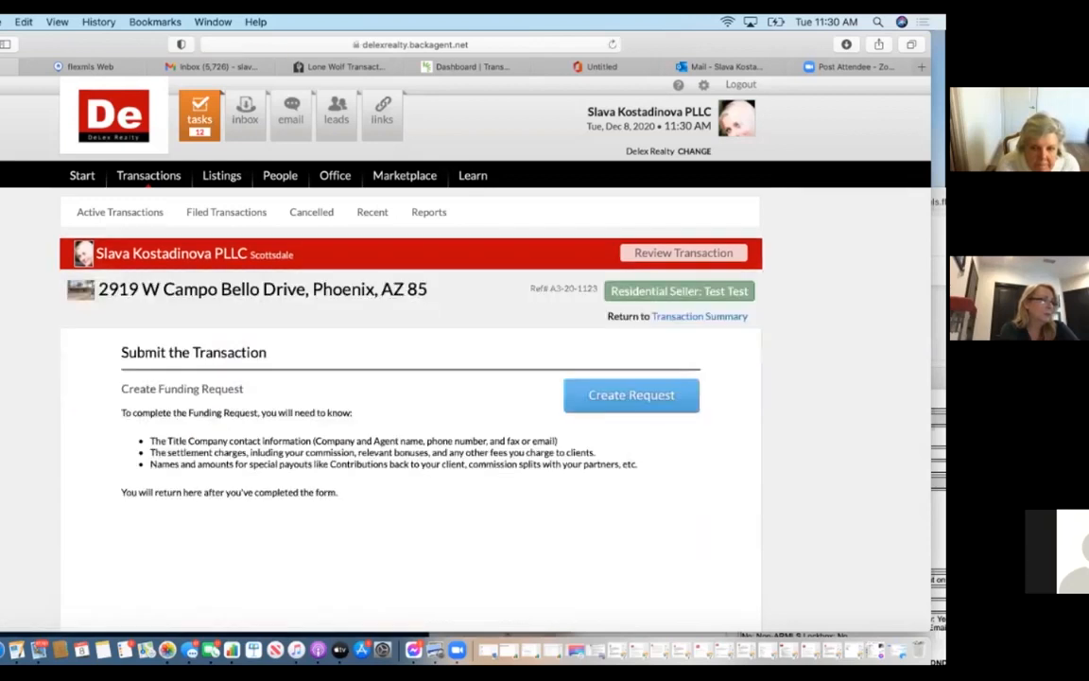
Create a funding request with a $10,000.00 sale commission and add a Bonus income line.
left_click(615, 397)
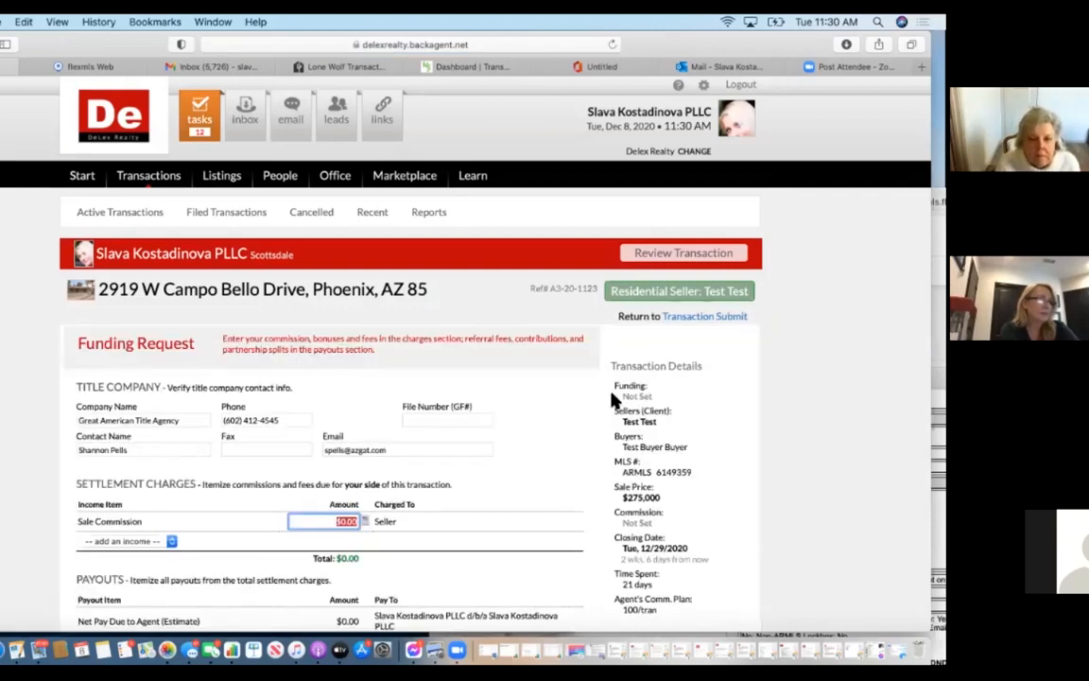
scroll(529, 466, "down", 3)
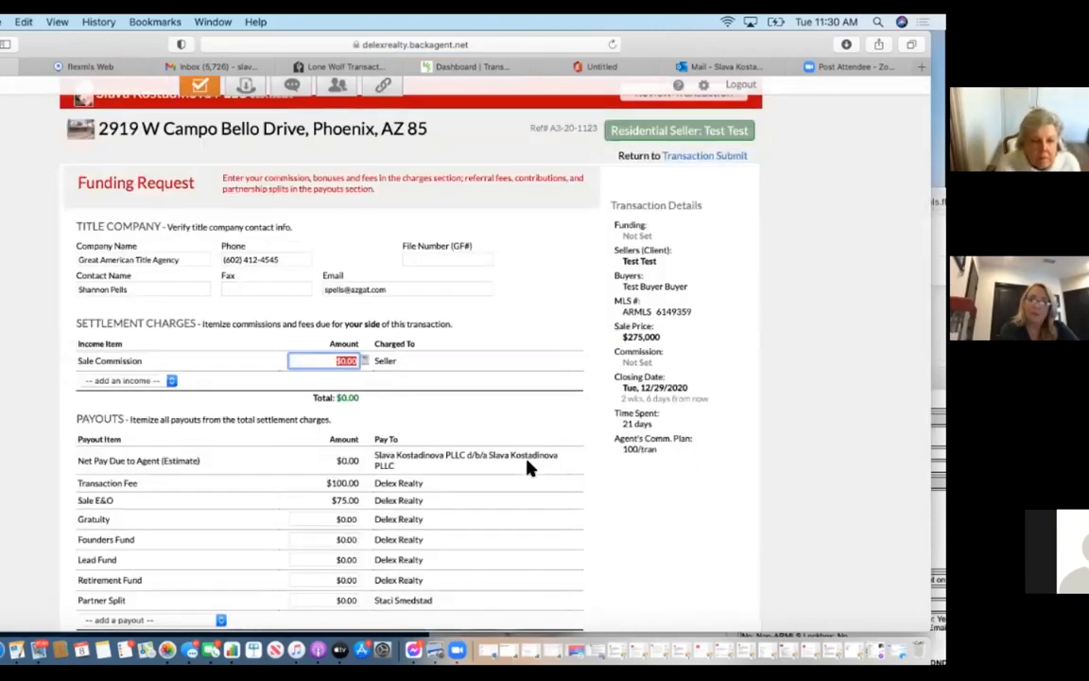
scroll(530, 466, "down", 2)
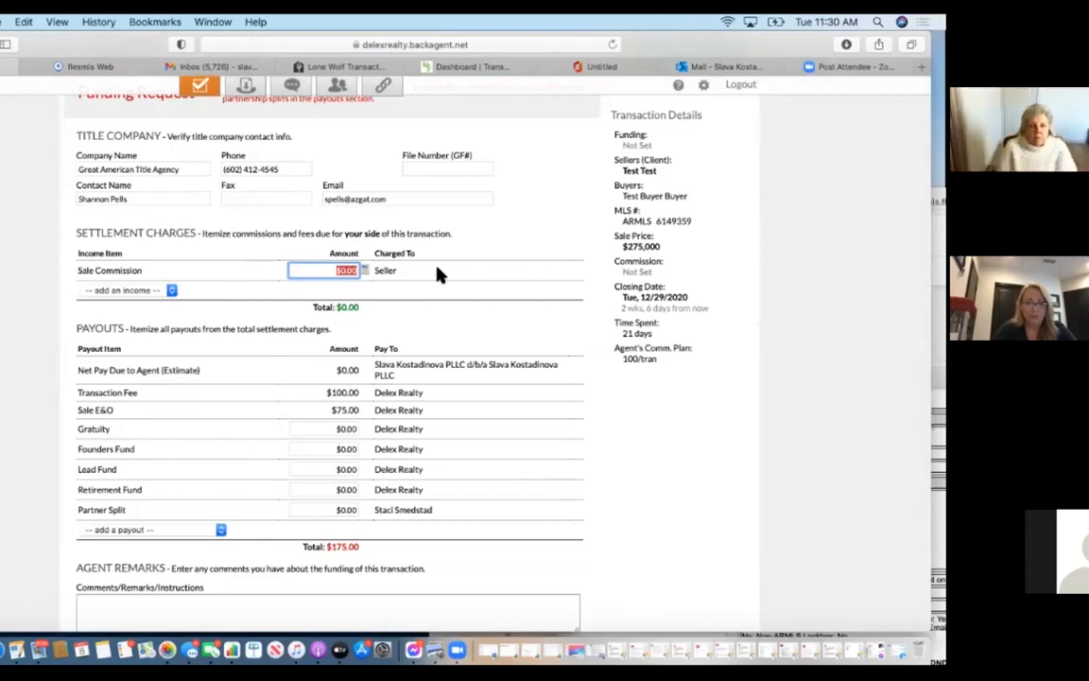
type("10,000")
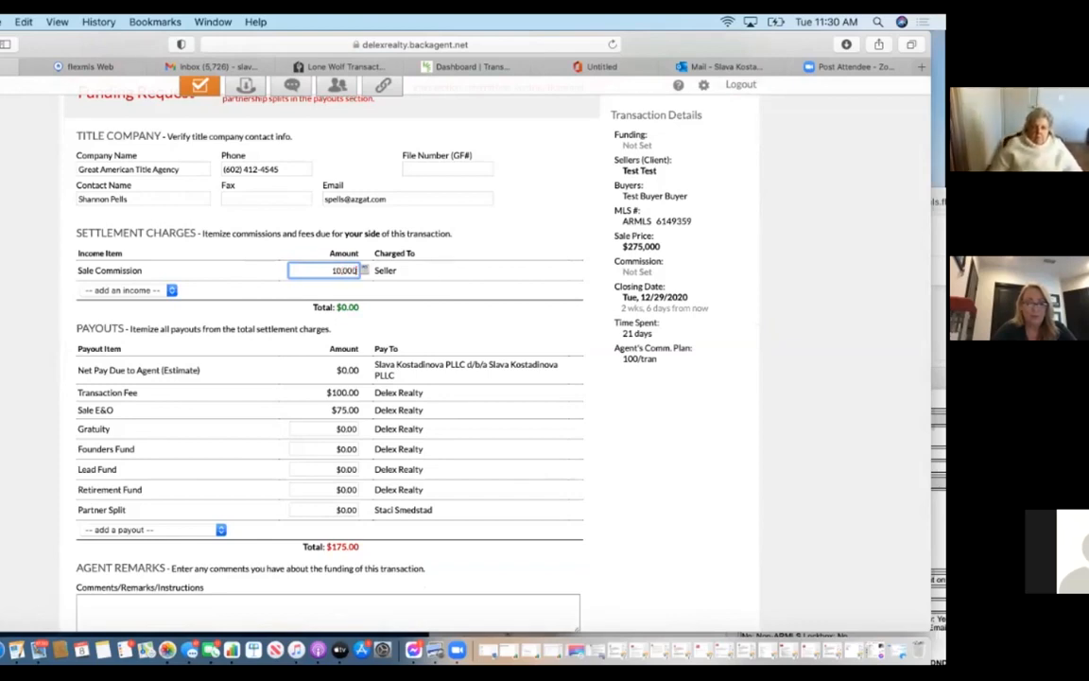
left_click(452, 303)
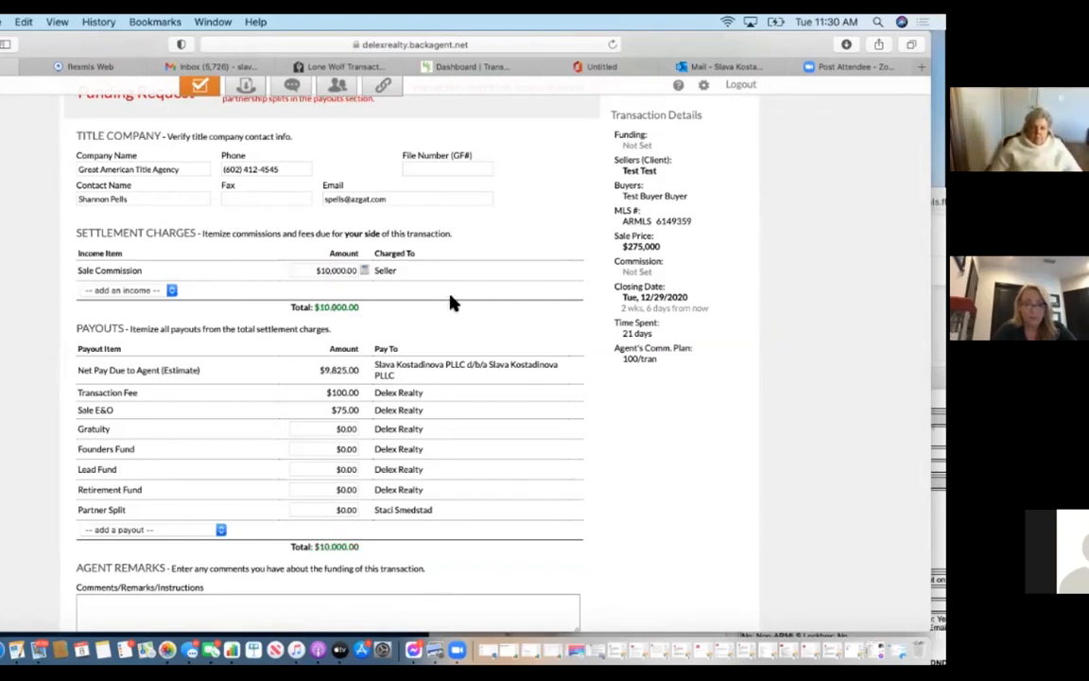
left_click(151, 291)
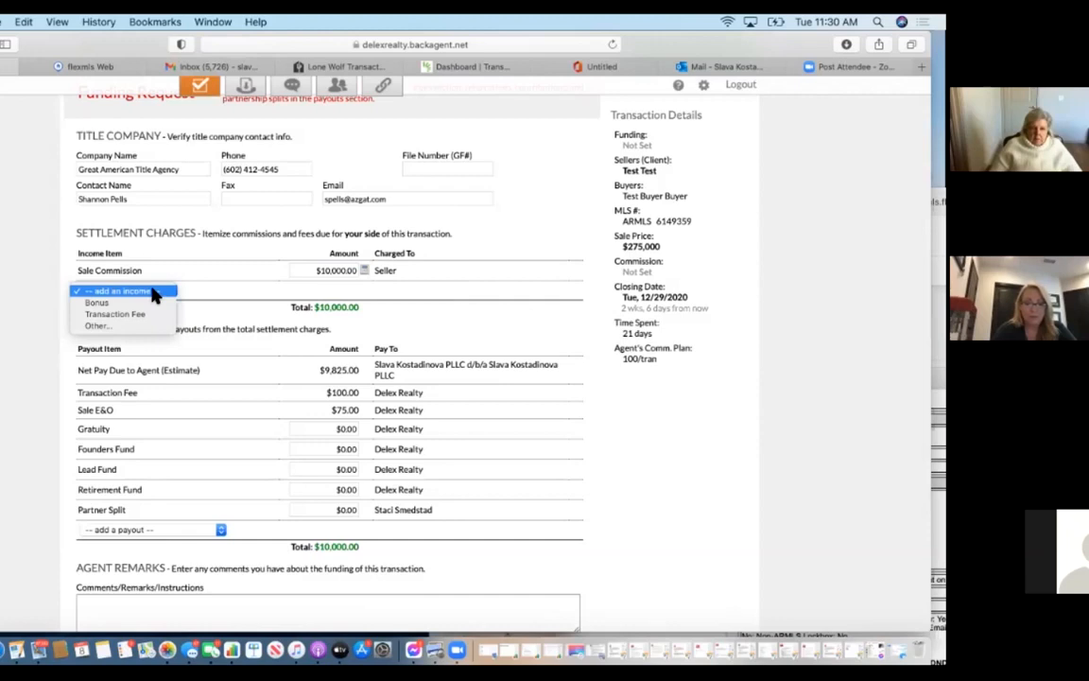
left_click(99, 302)
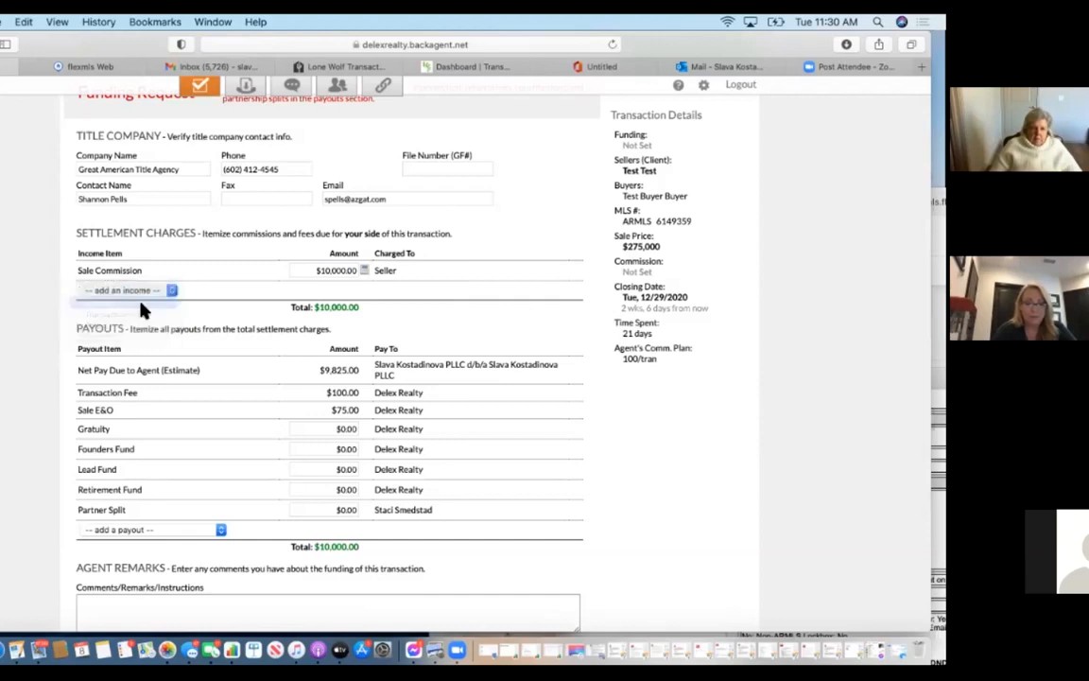
Enter a $200 bonus and set the partner split to $5,000.
type("200")
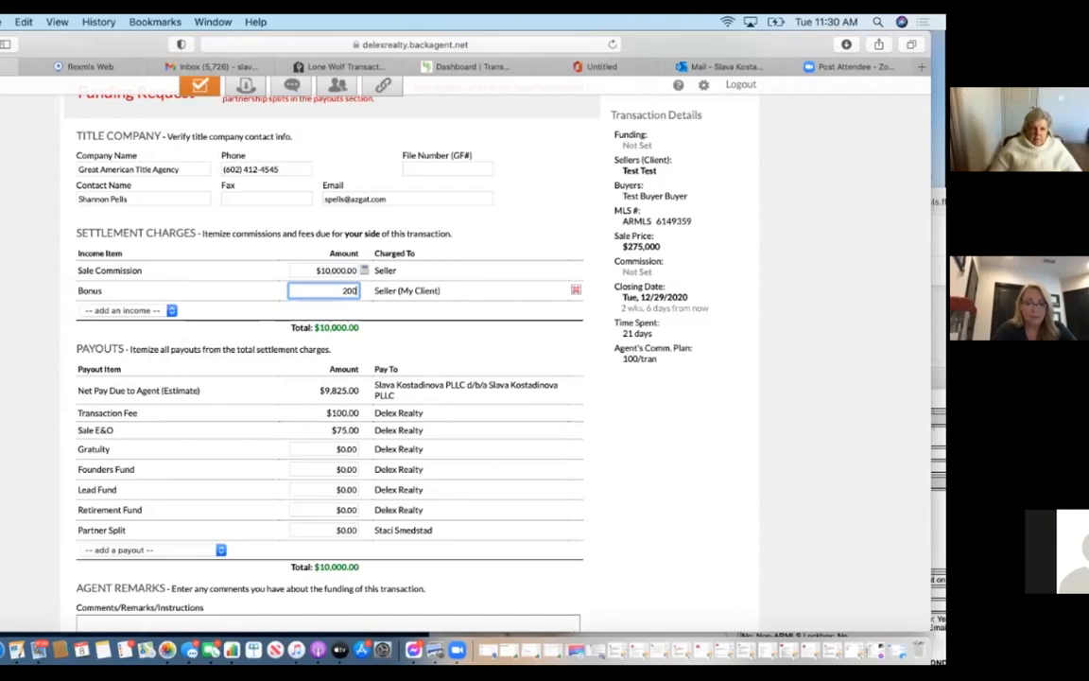
left_click(556, 332)
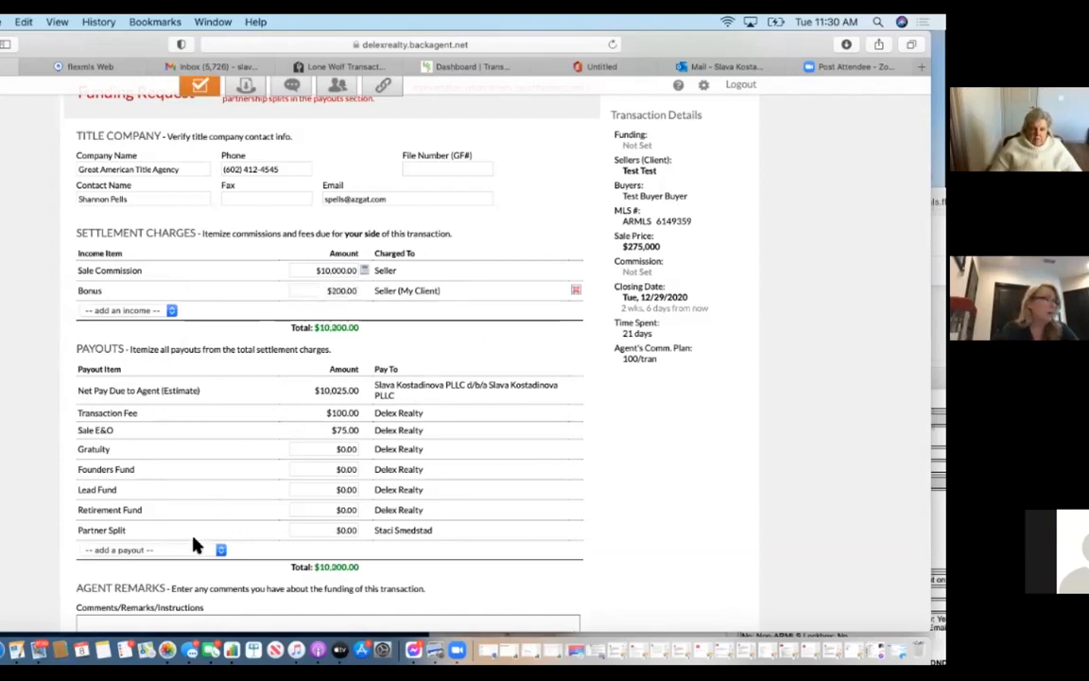
left_click(347, 530)
type("5000")
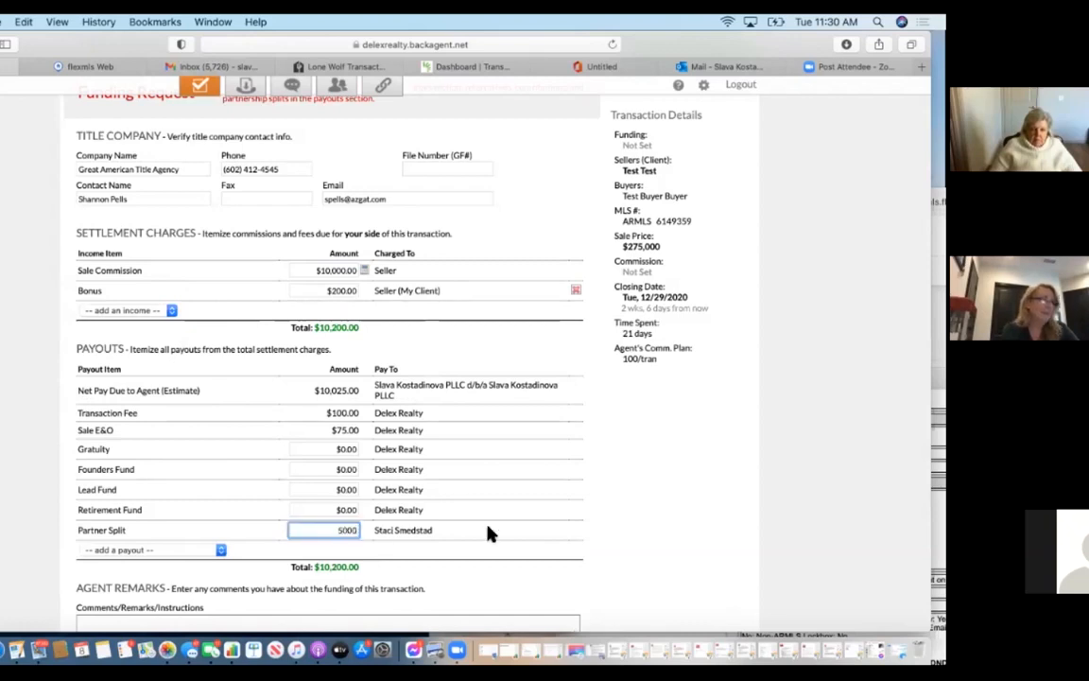
key("Tab")
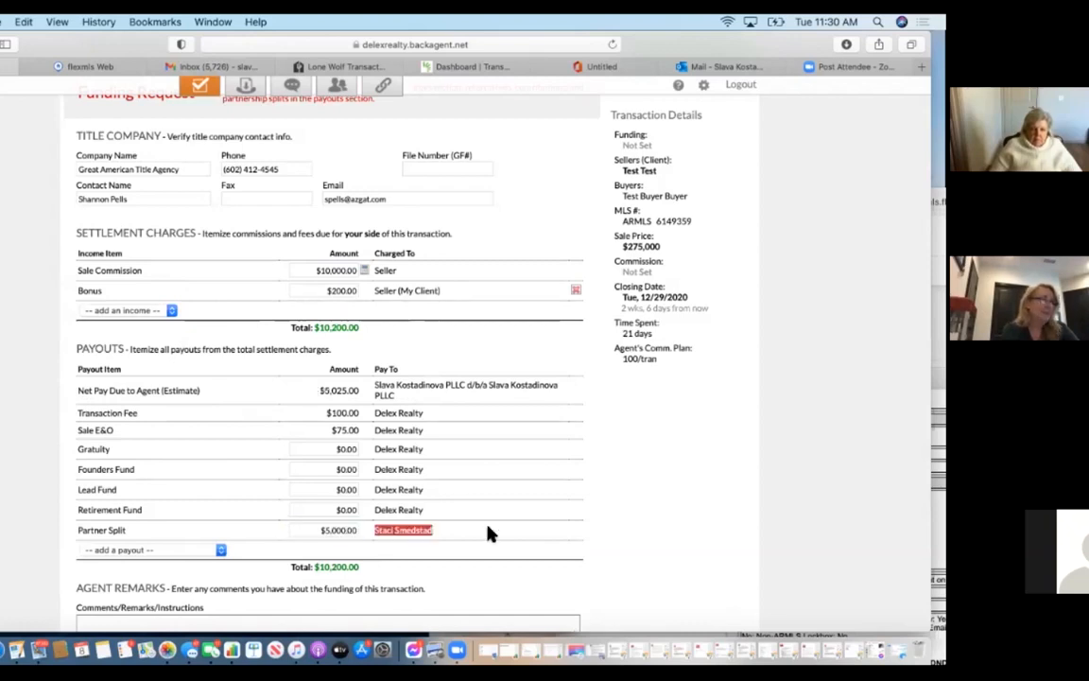
Add a $400 Contribution to Buyer payout and an External Referral payout row.
left_click(129, 551)
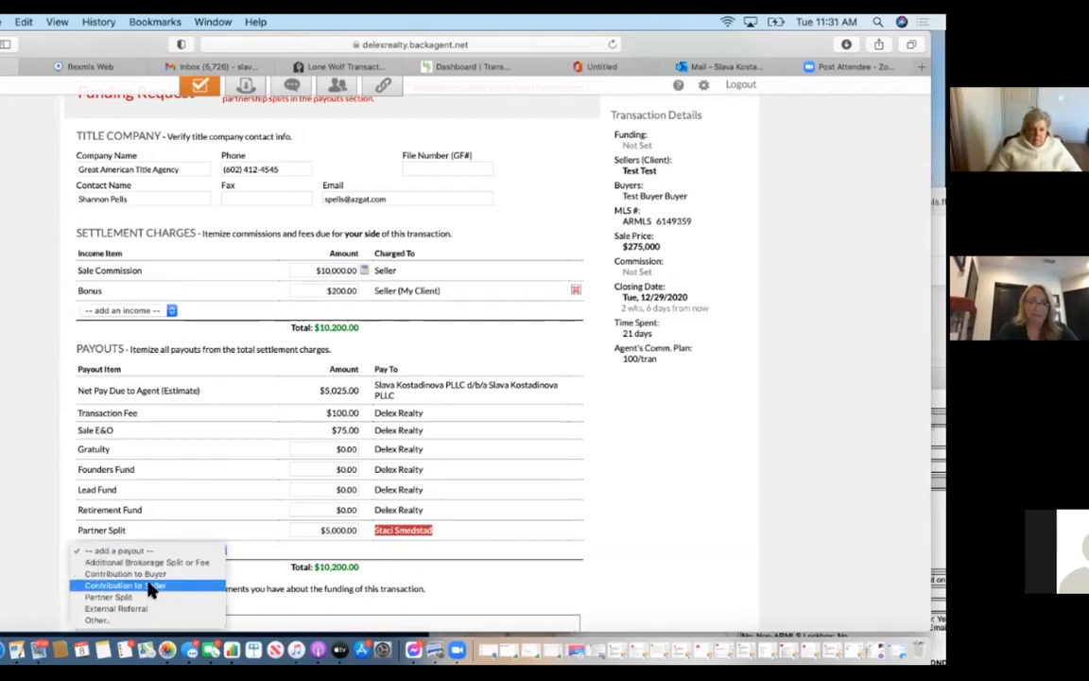
left_click(146, 576)
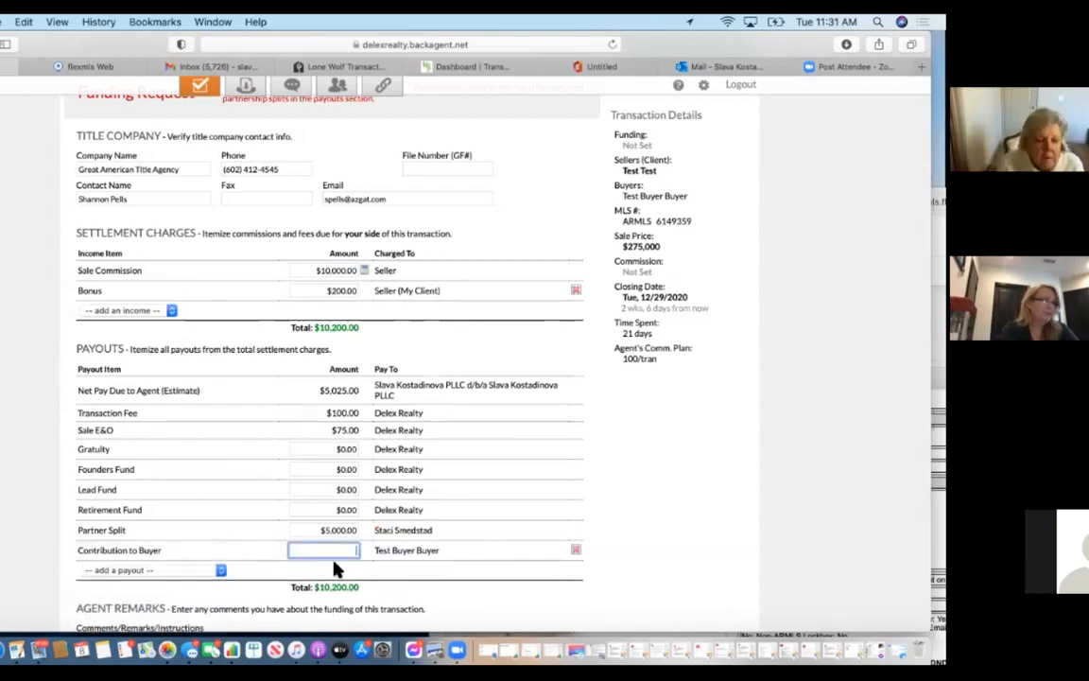
type("400")
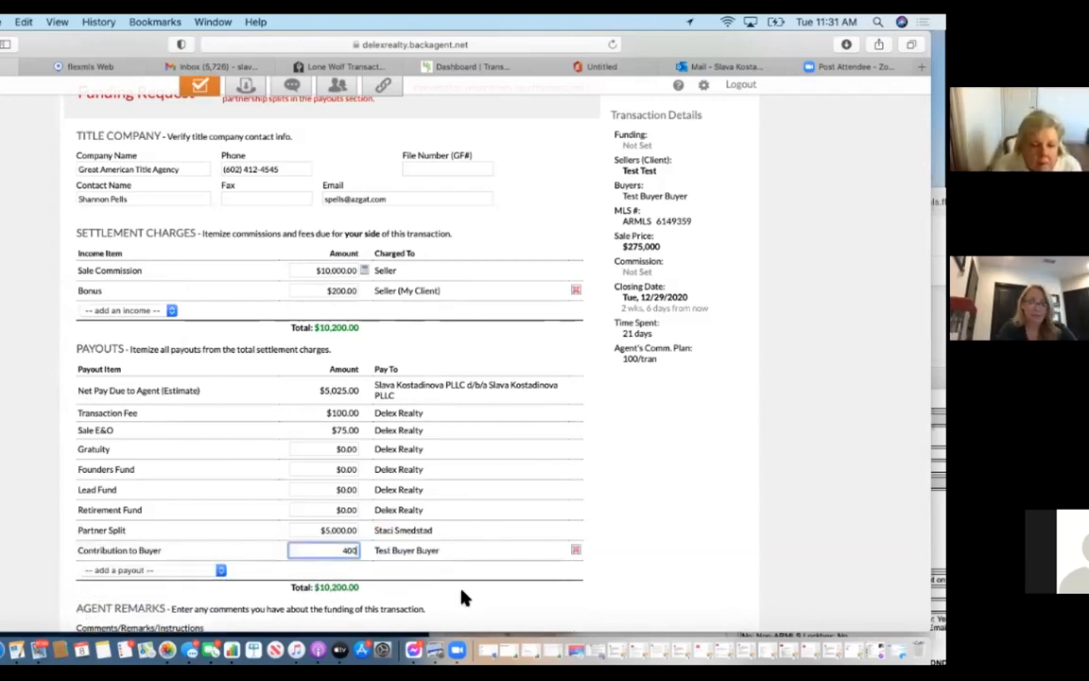
key("Tab")
left_click(220, 568)
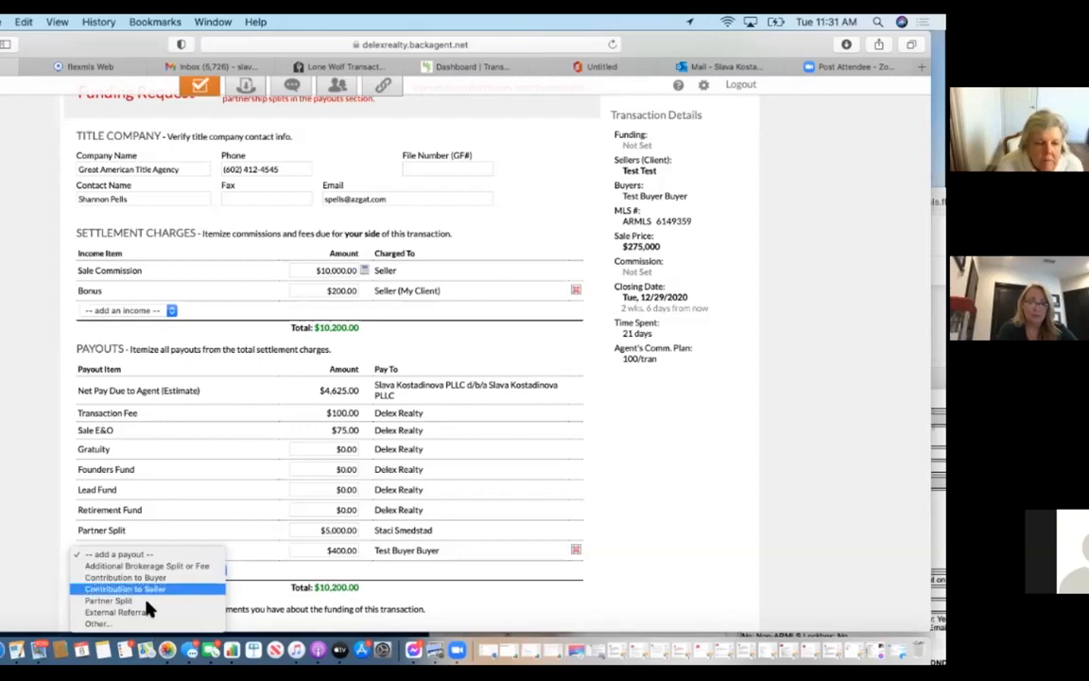
left_click(151, 613)
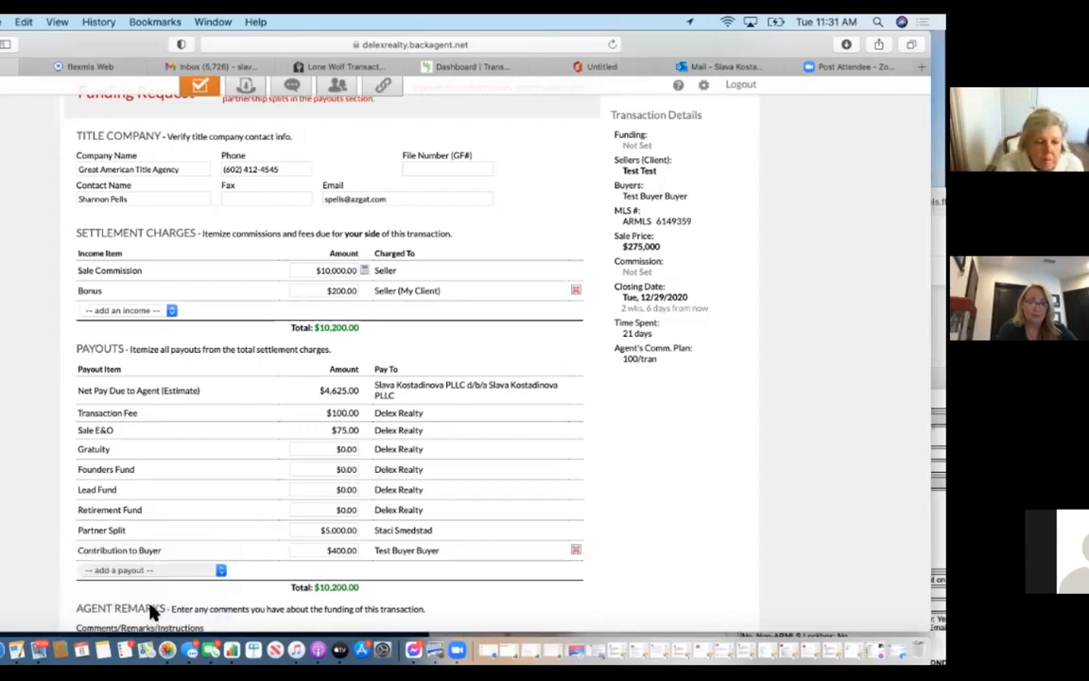
Name the external referral 'Zrealty' with a $1,000 amount and select Table Funding.
type("A")
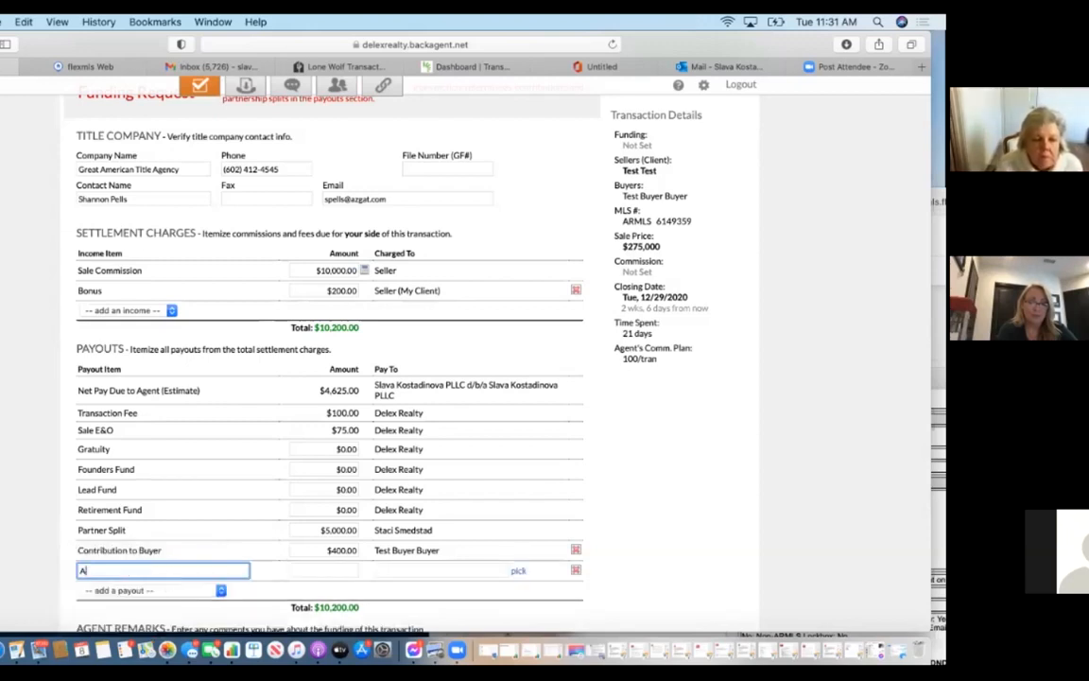
key("BackSpace")
type("Zre")
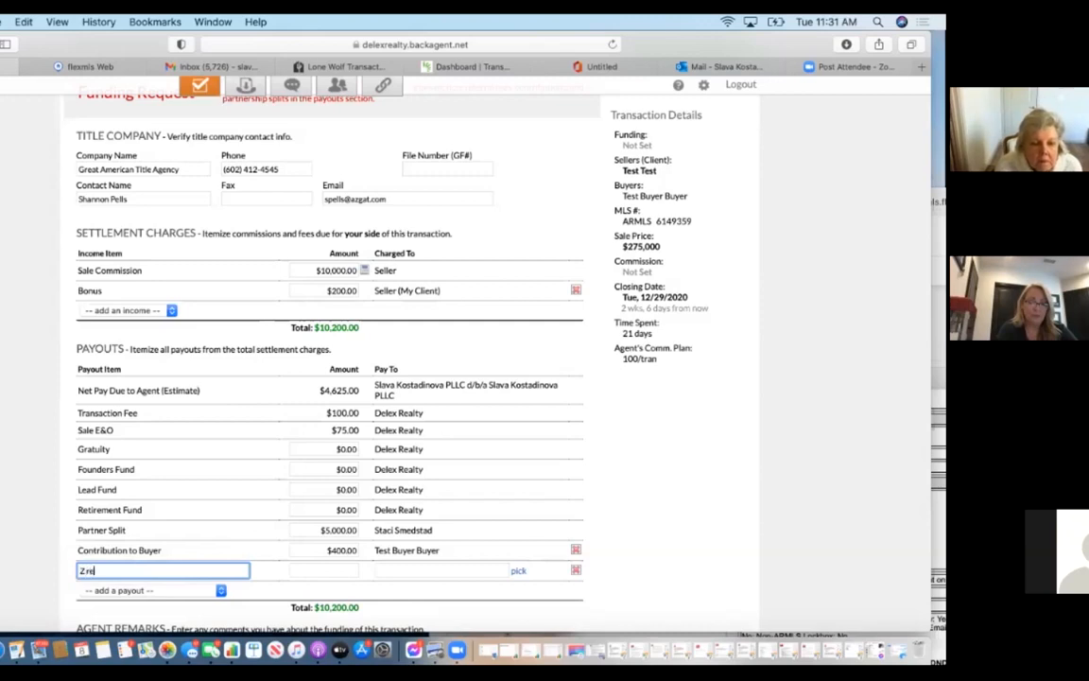
type("alty")
left_click(335, 571)
type("1,000")
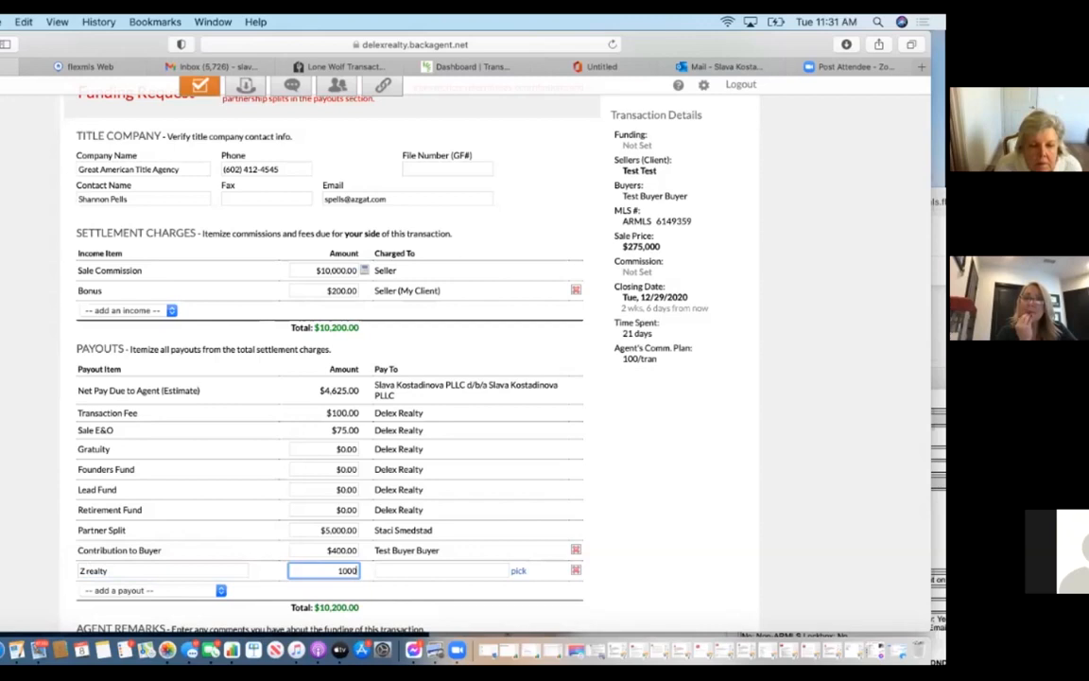
key("Tab")
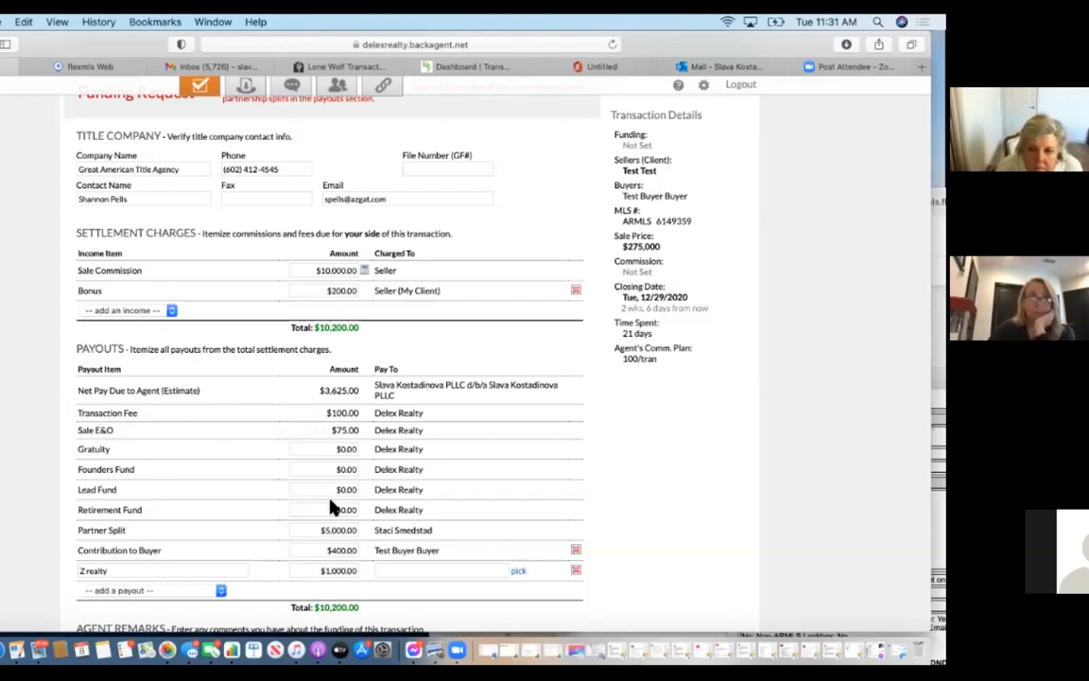
scroll(332, 508, "down", 5)
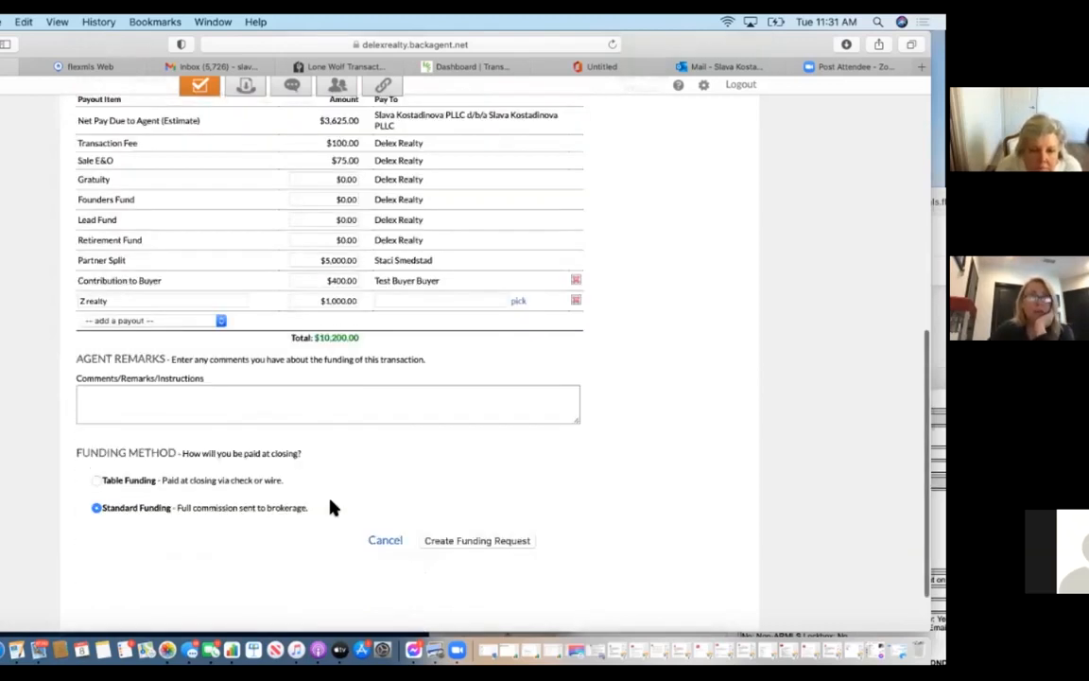
left_click(96, 480)
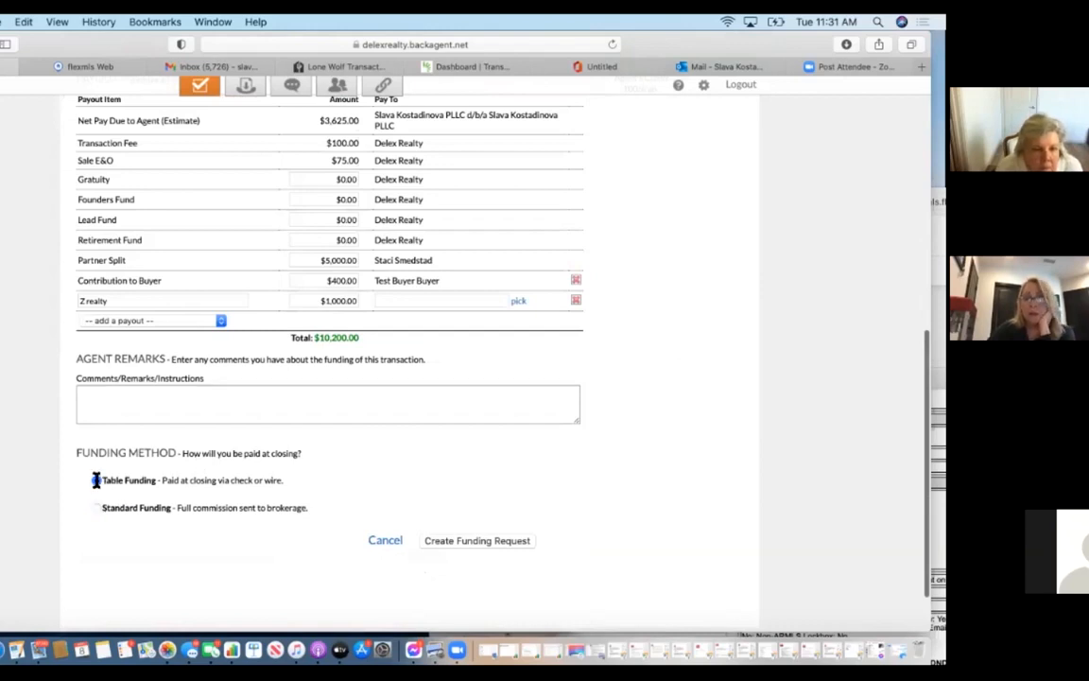
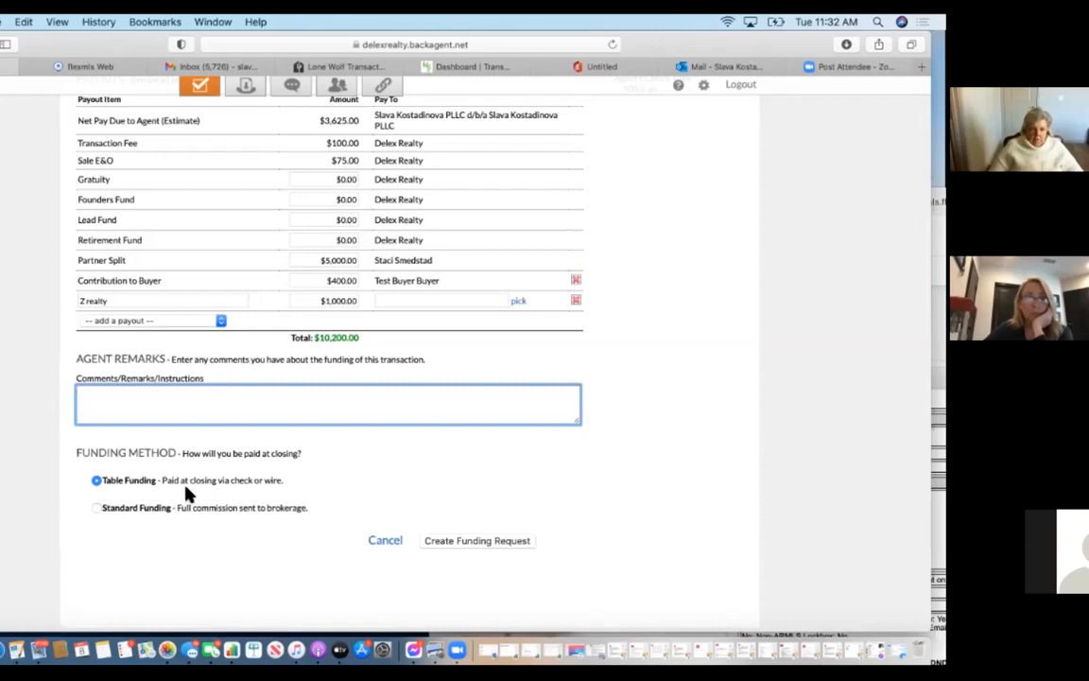
Switch to Standard Funding and back to Table Funding, then create the funding request.
left_click(98, 508)
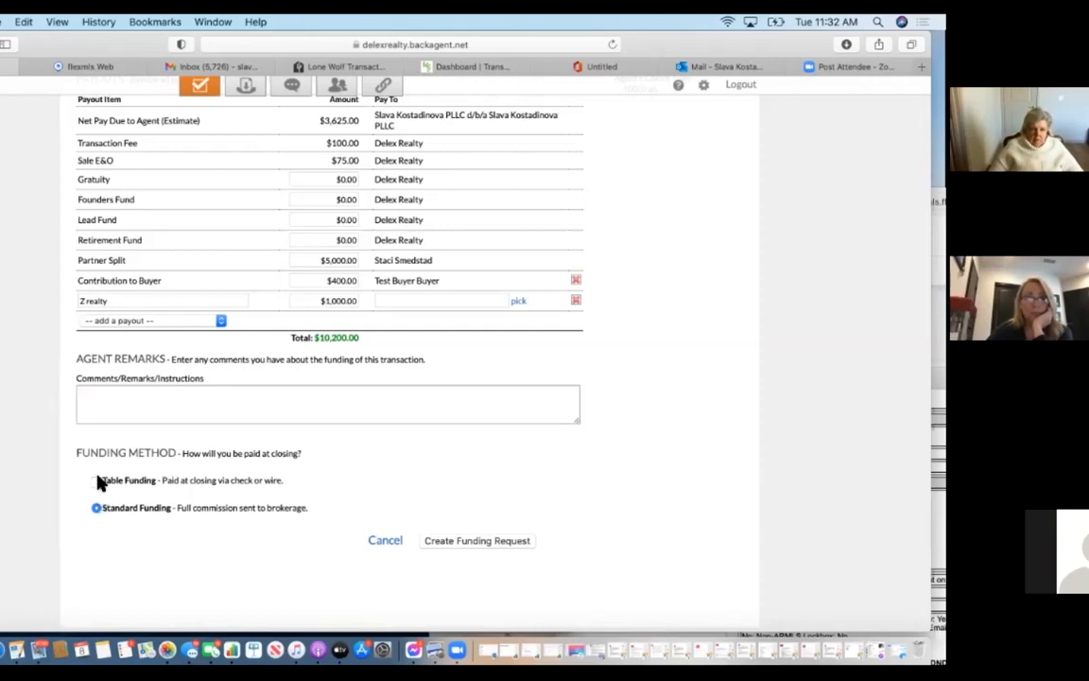
left_click(98, 482)
scroll(292, 273, "up", 3)
scroll(425, 397, "down", 4)
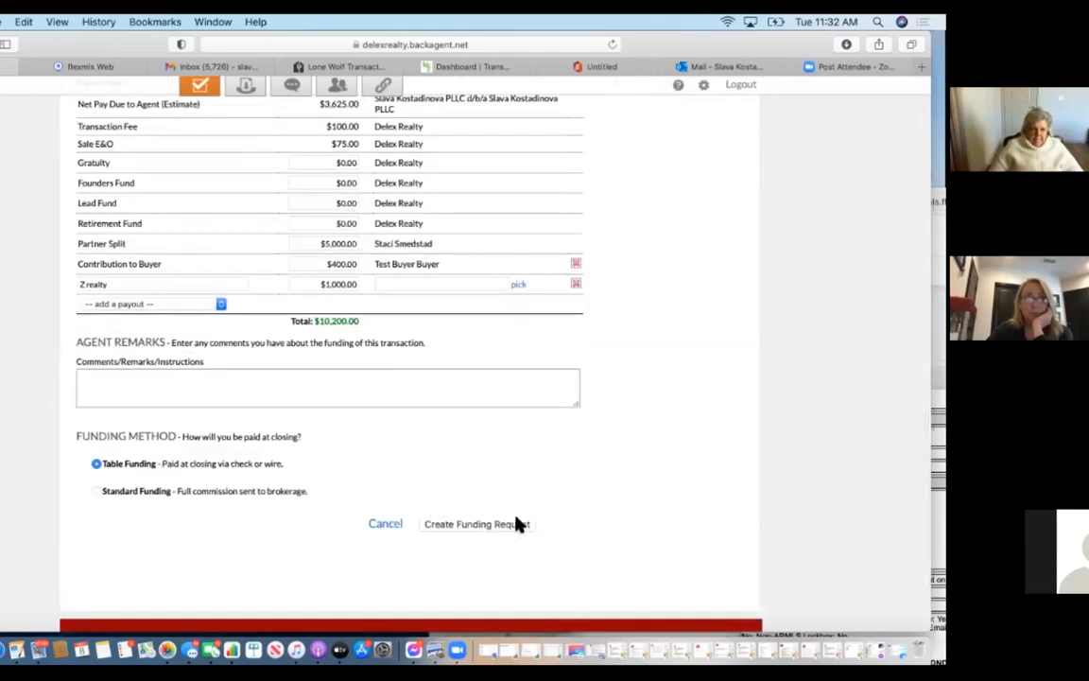
left_click(518, 525)
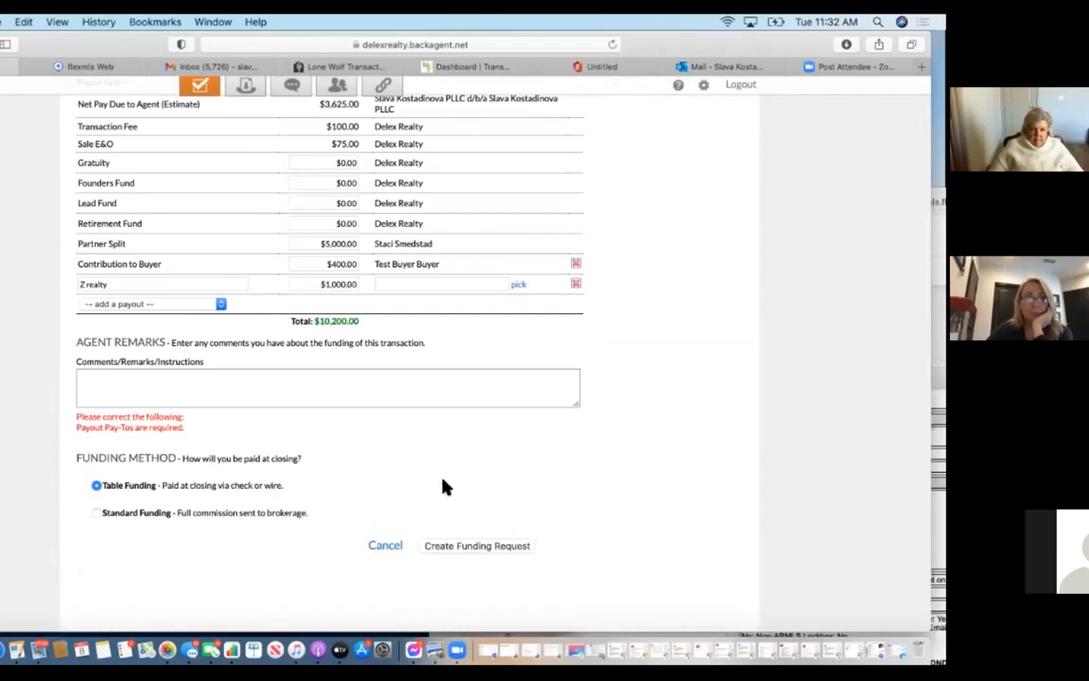
Make Z Realty the payee of the $1,000 Z realty payout and create the funding request.
scroll(446, 487, "up", 6)
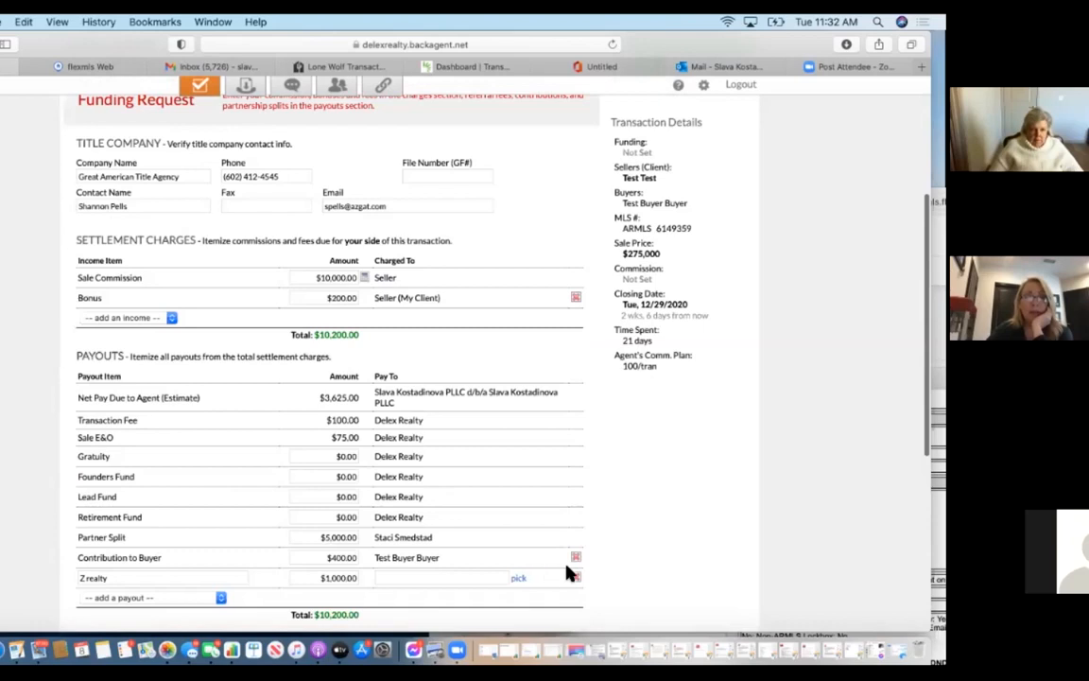
left_click(387, 576)
type("Z Realty")
left_click(602, 560)
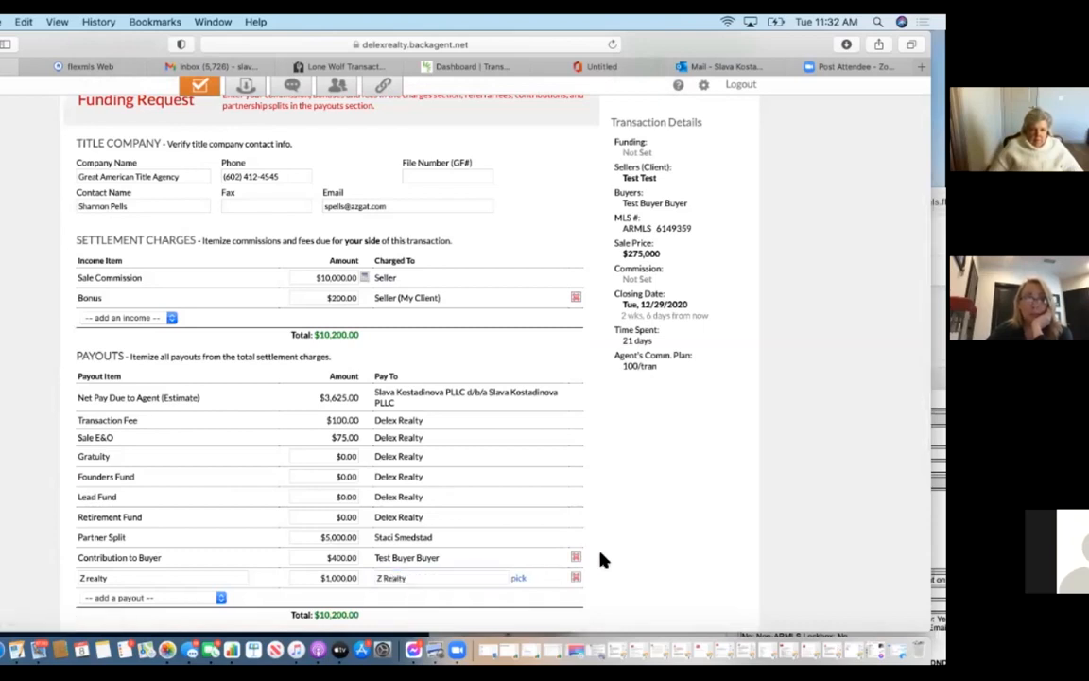
scroll(568, 548, "down", 5)
left_click(498, 473)
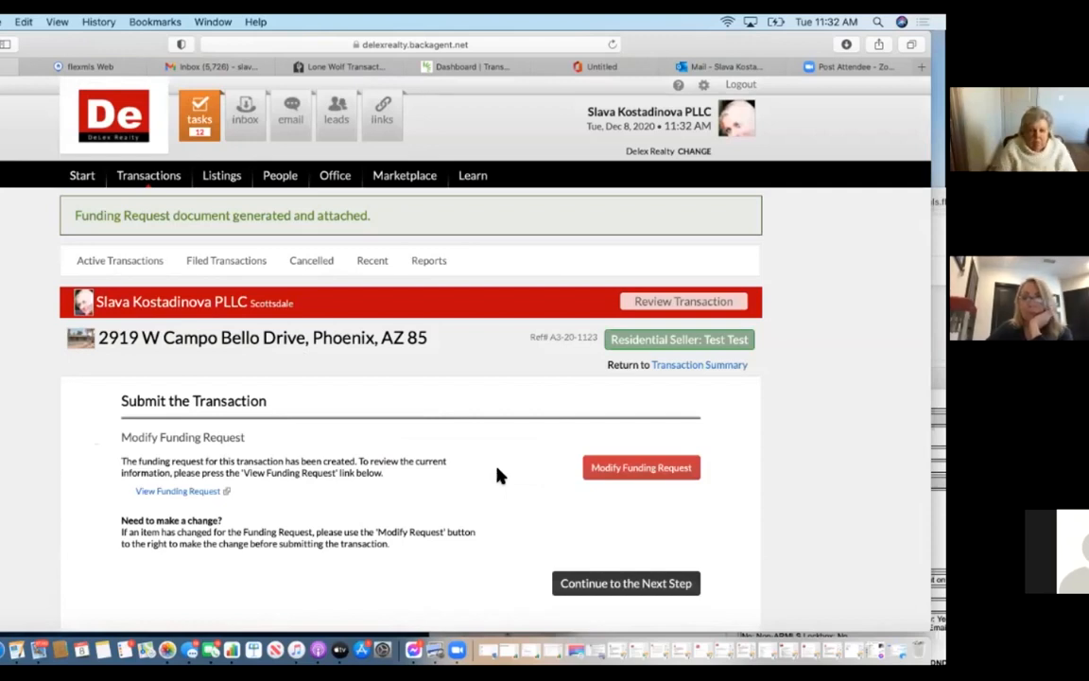
Answer Yes on property, contacts, dates, documents and signatures, then submit the transaction.
left_click(624, 583)
scroll(617, 585, "down", 5)
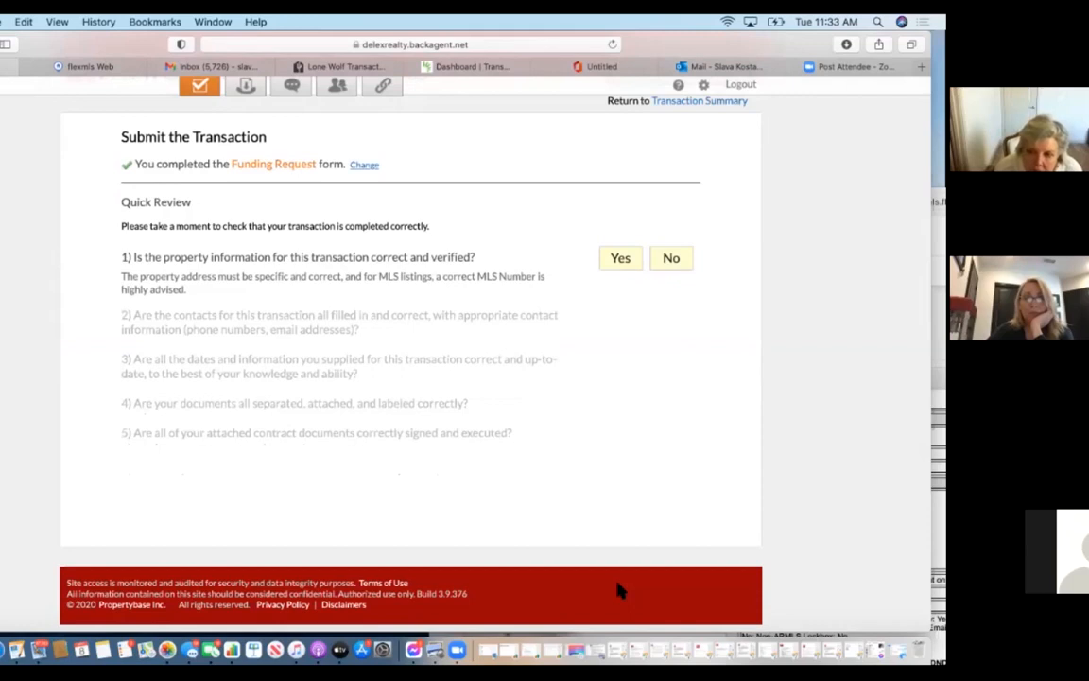
left_click(616, 261)
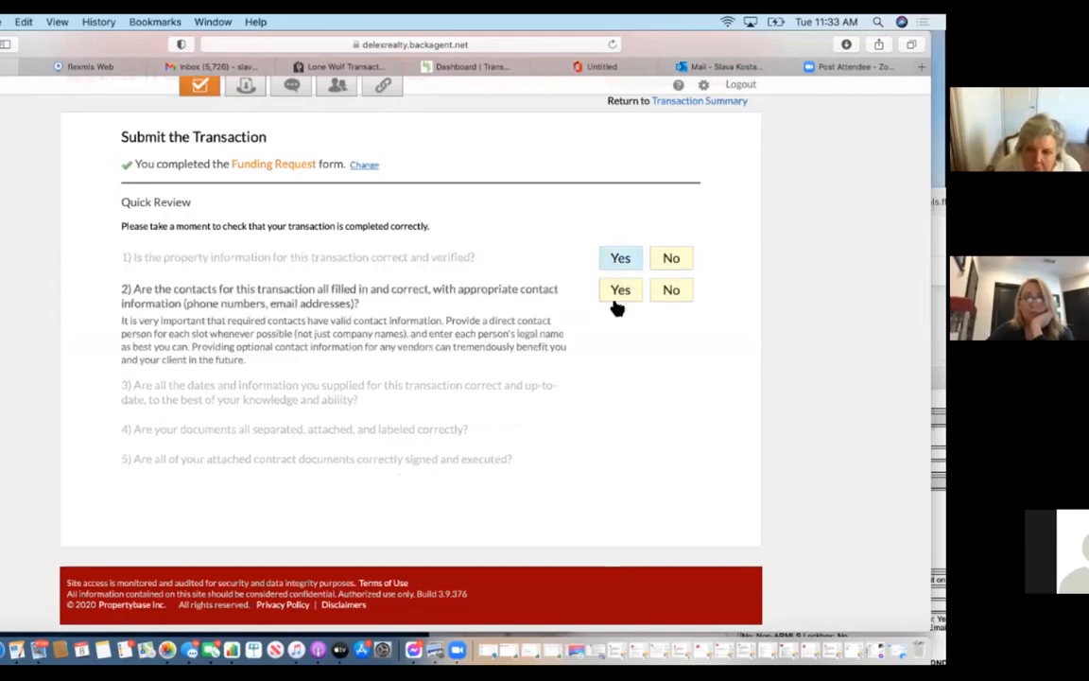
left_click(621, 291)
left_click(633, 336)
left_click(635, 379)
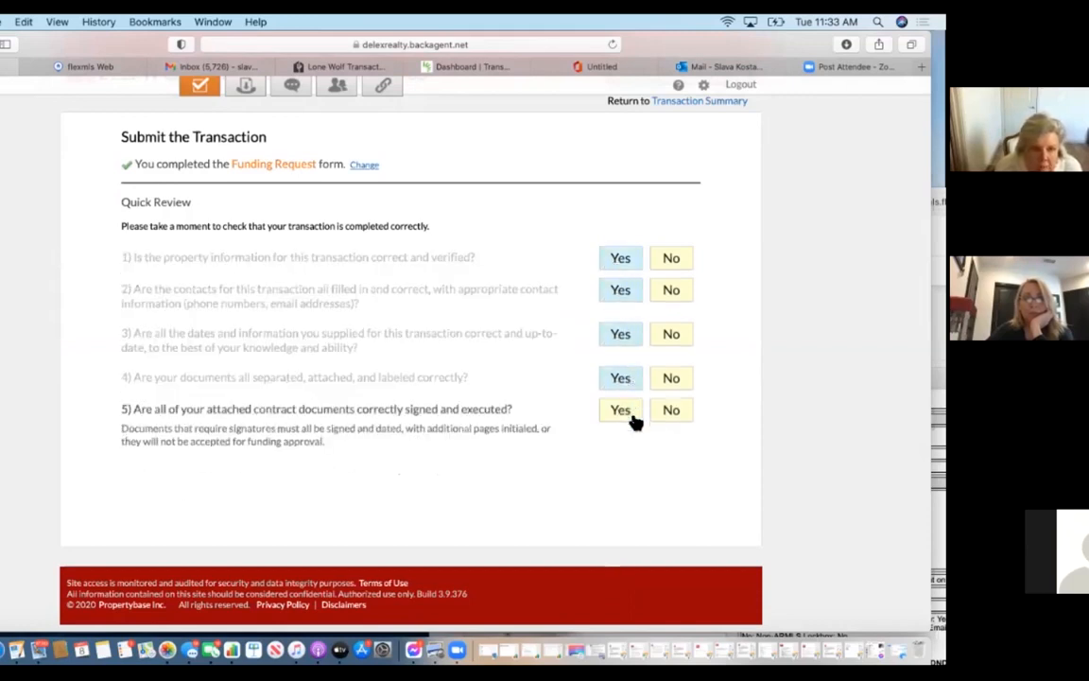
left_click(636, 414)
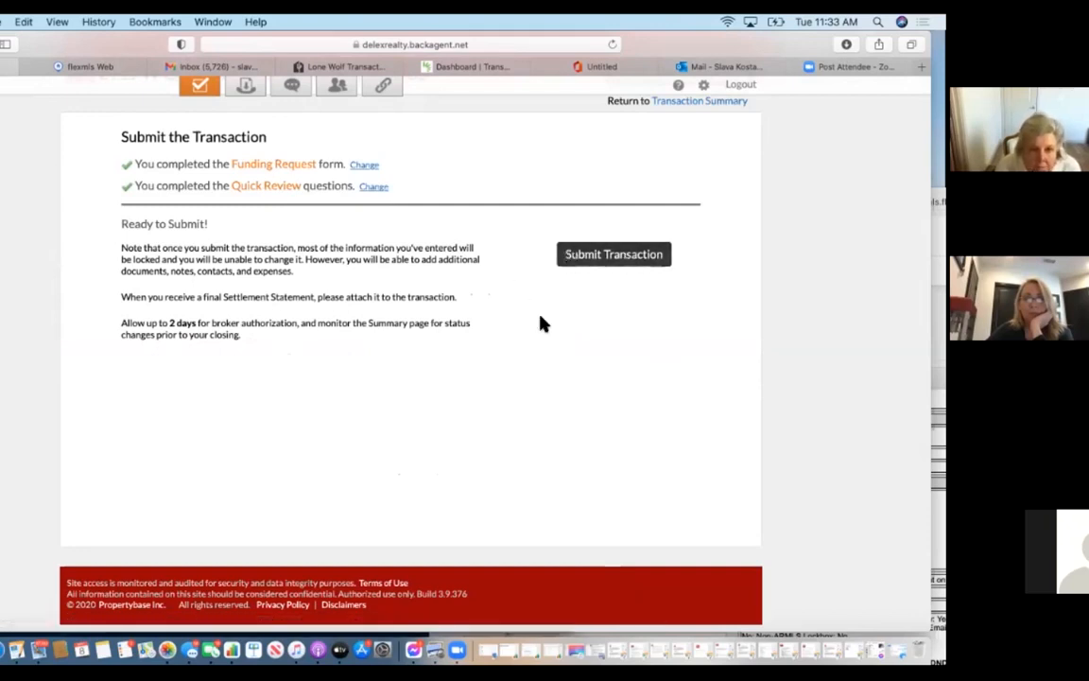
left_click(627, 264)
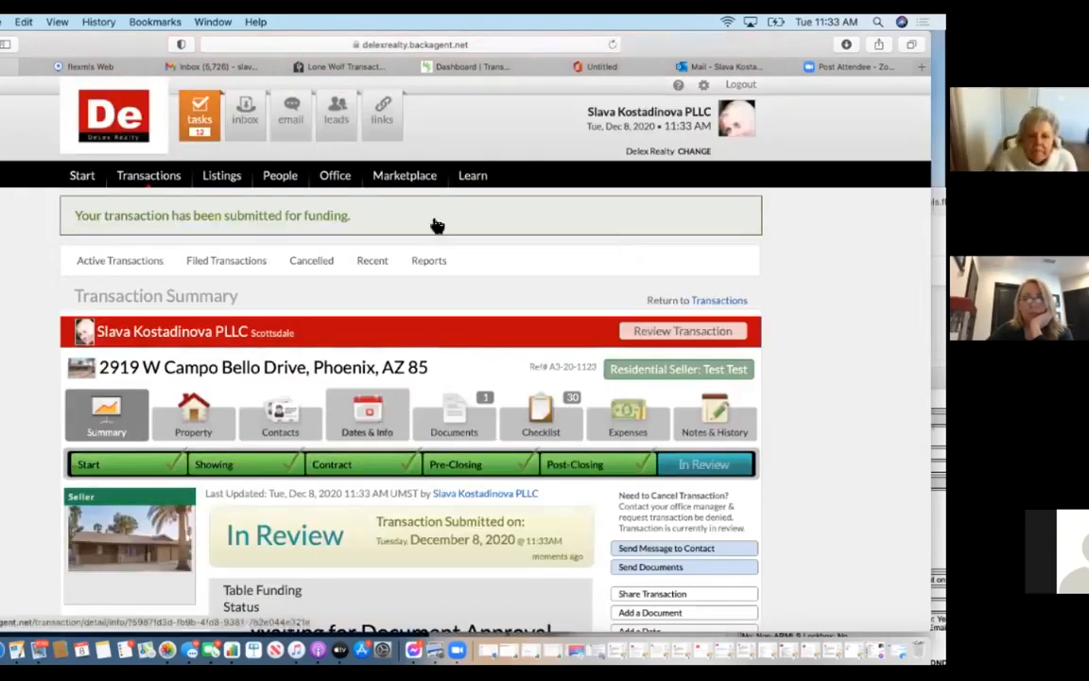
Open the new Campo Bello Table Funding task from the office task list for review.
scroll(377, 414, "down", 5)
scroll(377, 414, "up", 5)
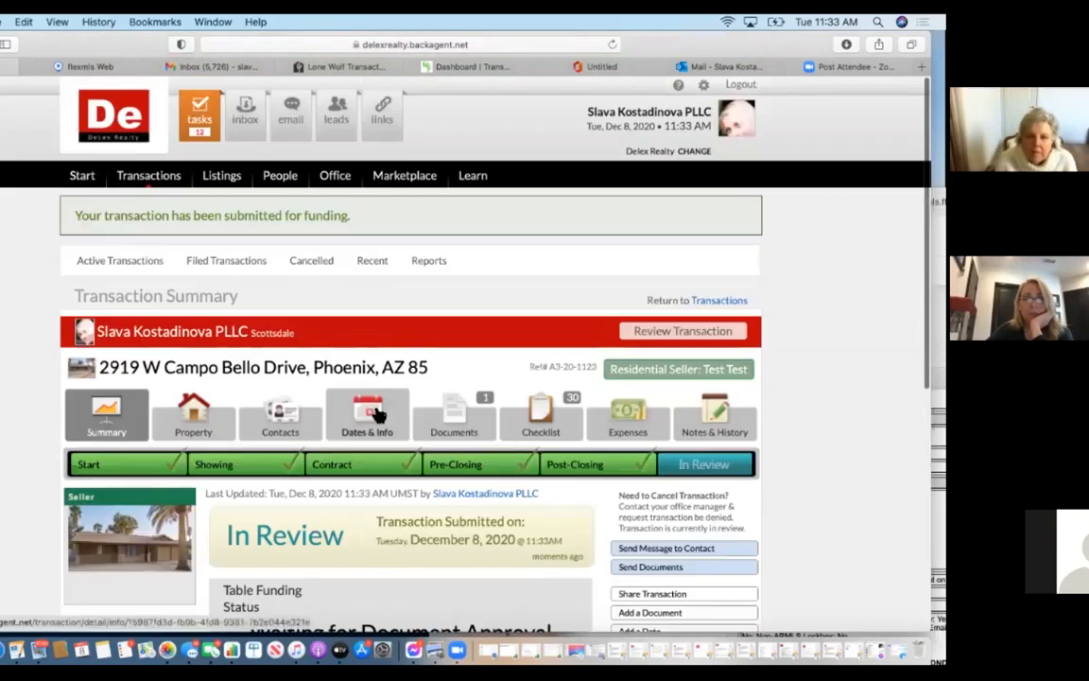
left_click(200, 126)
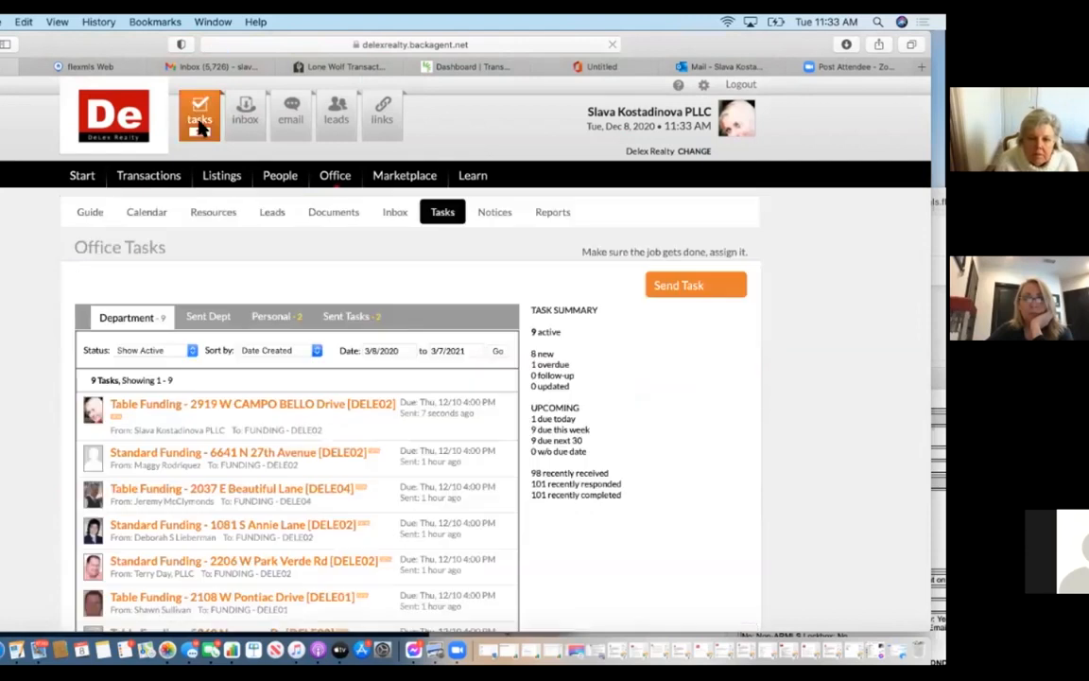
left_click(297, 406)
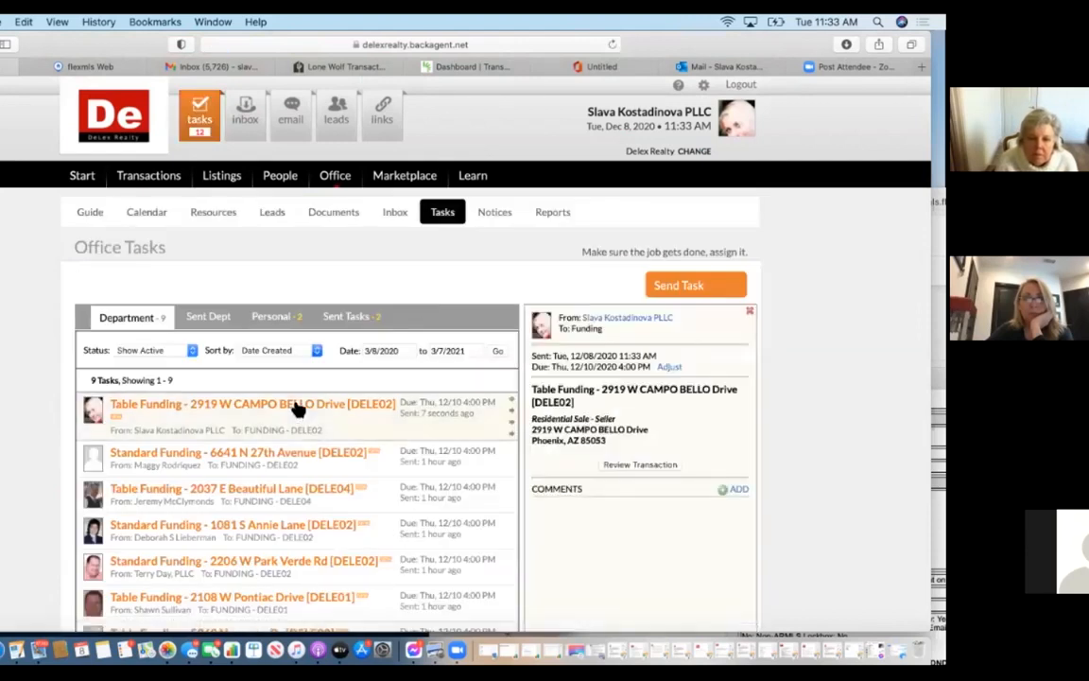
left_click(648, 466)
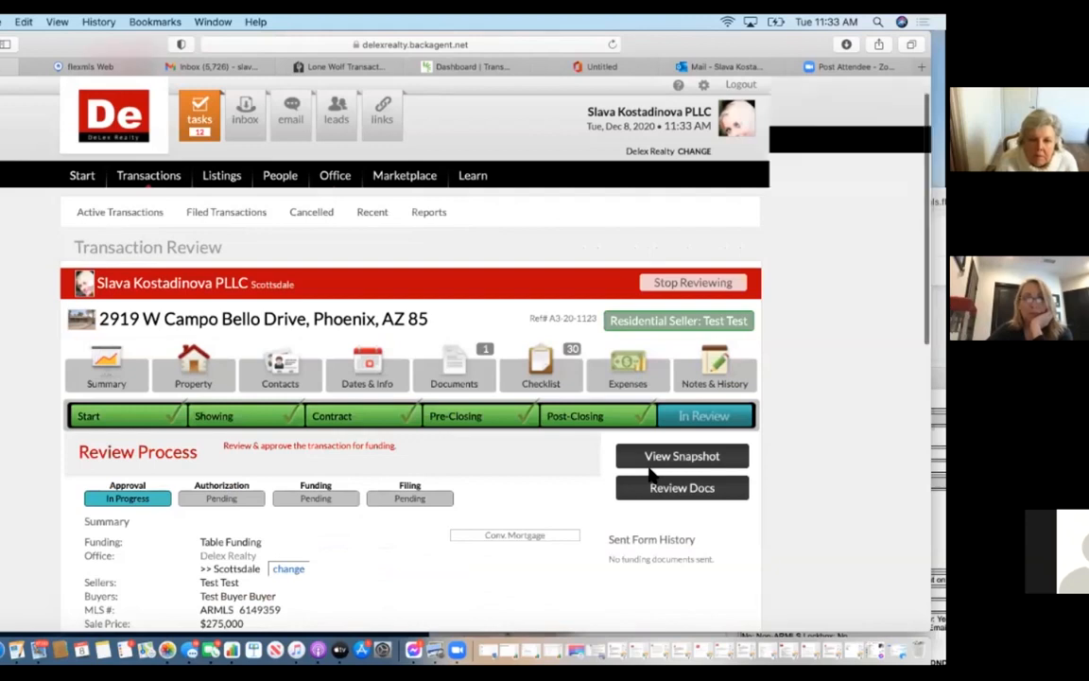
Bulk-approve the 12 unreviewed documents, attest they are signed and executed, and approve.
scroll(582, 416, "down", 5)
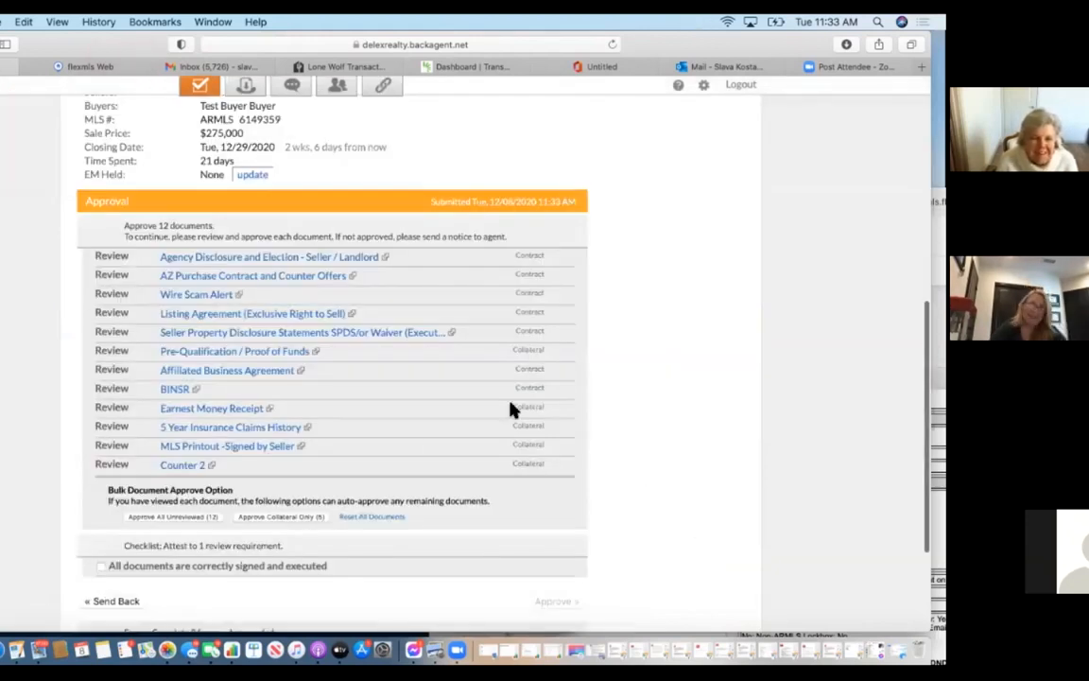
left_click(209, 519)
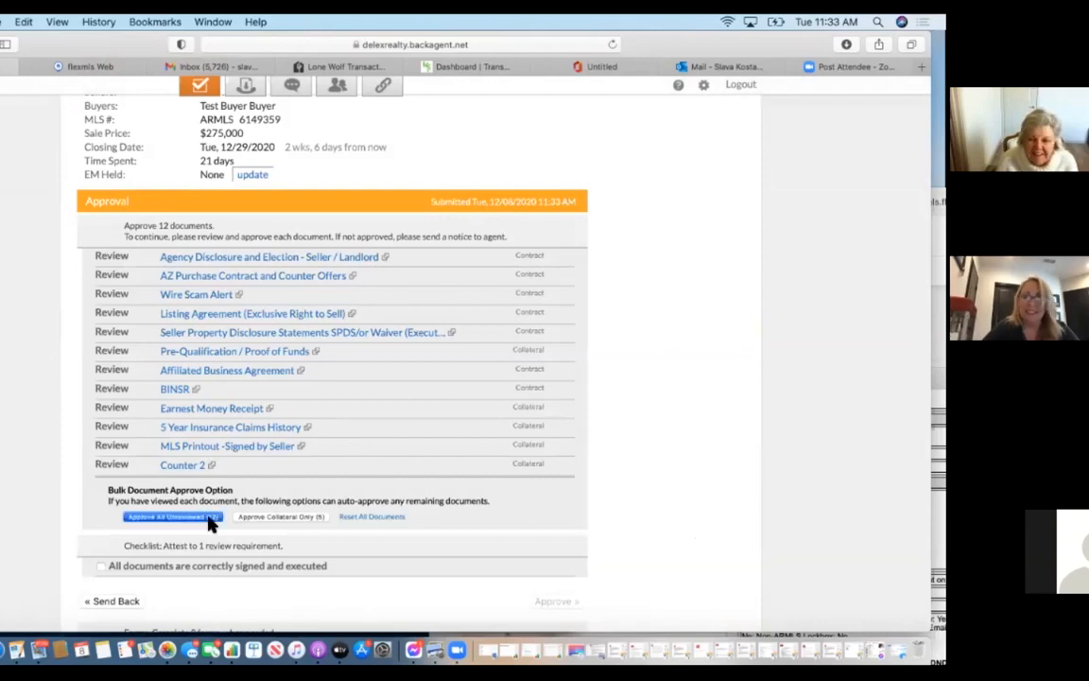
left_click(542, 369)
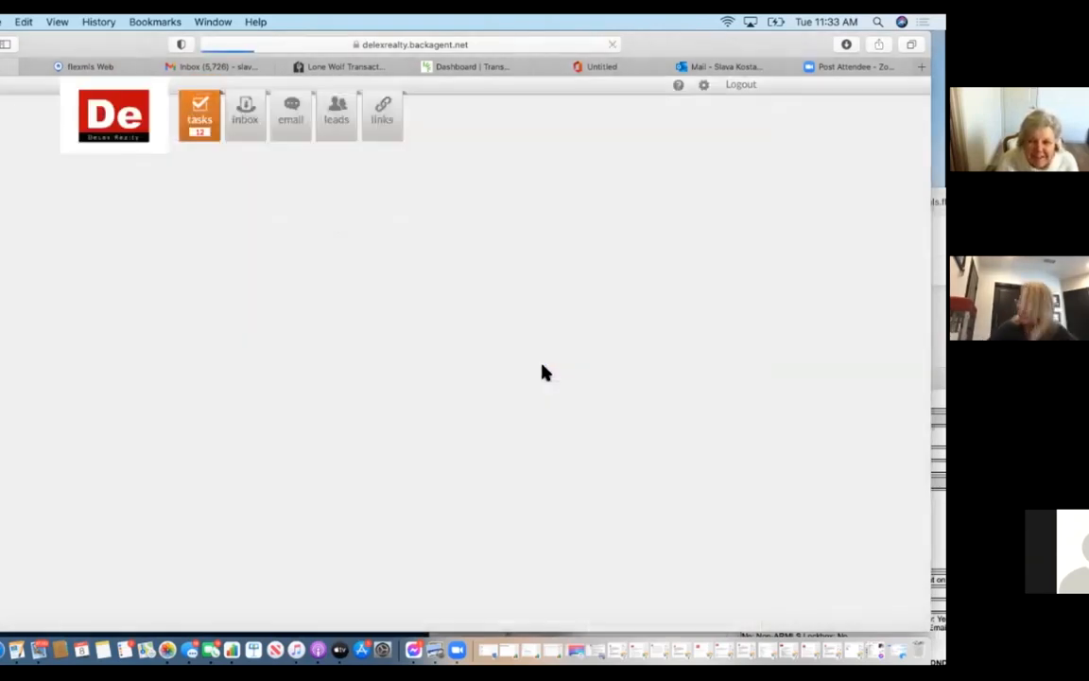
scroll(543, 369, "down", 10)
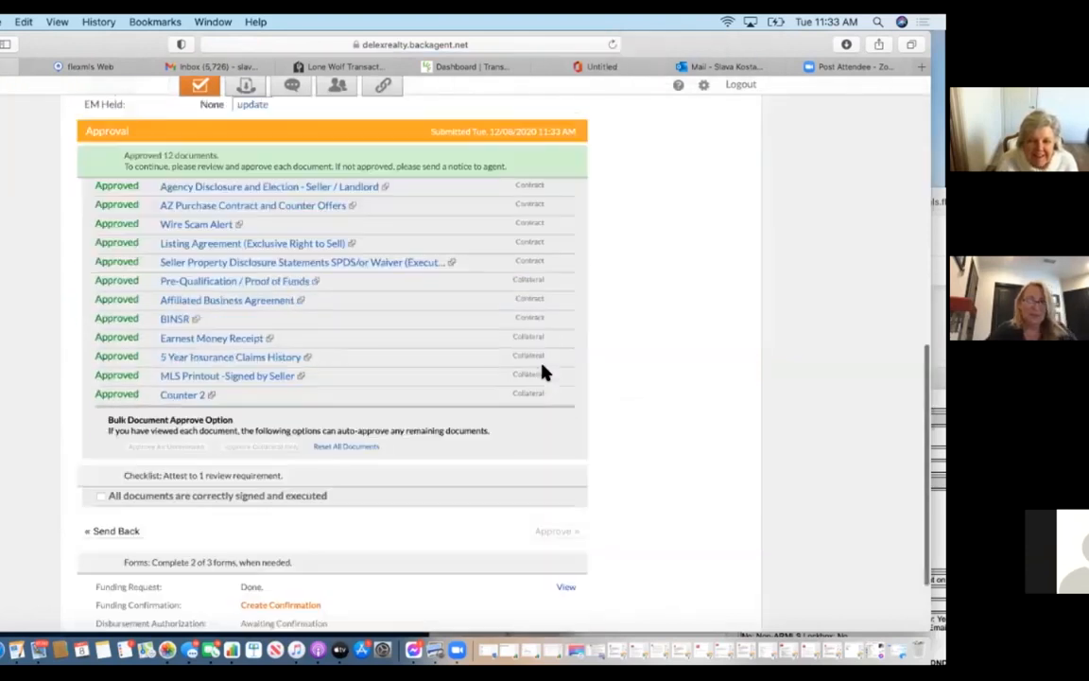
left_click(101, 496)
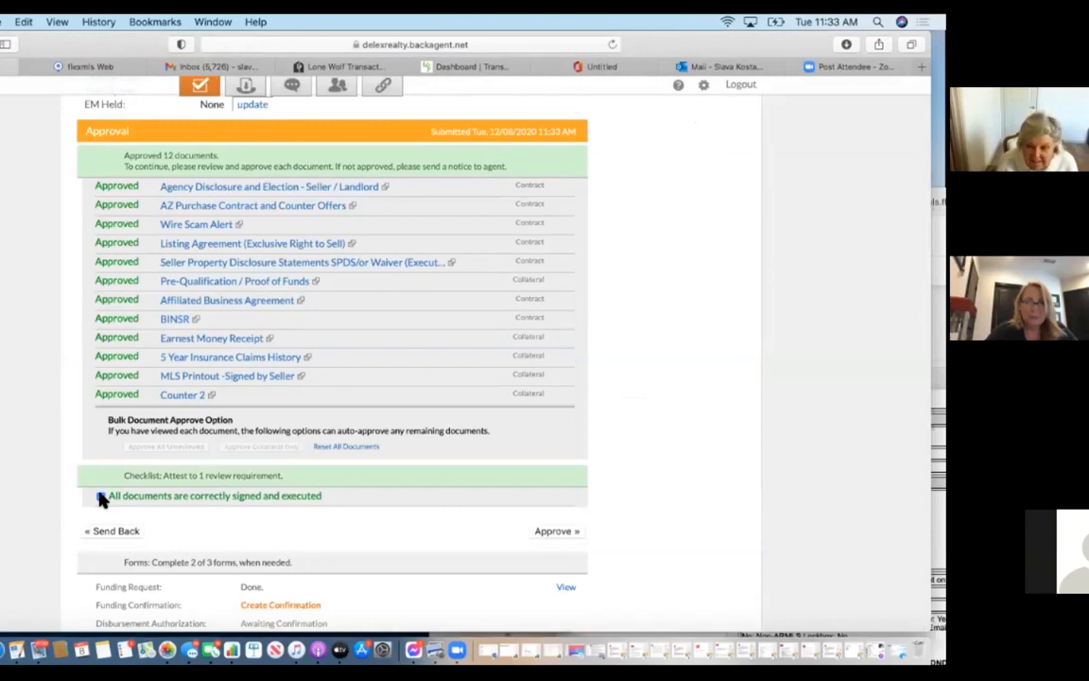
left_click(576, 533)
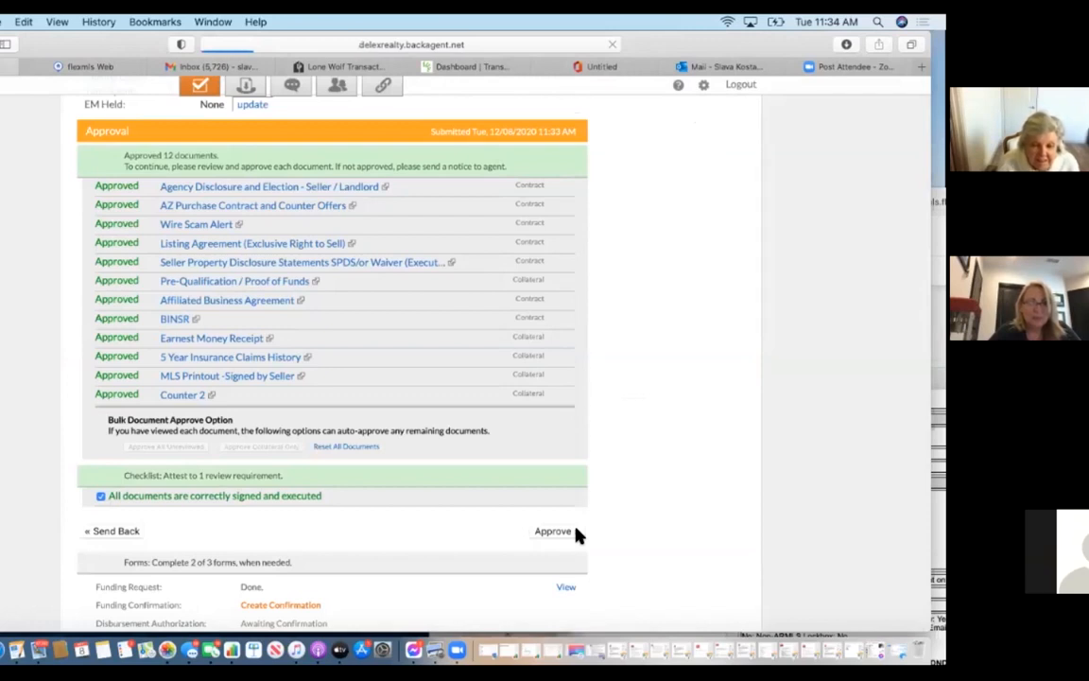
scroll(579, 535, "down", 5)
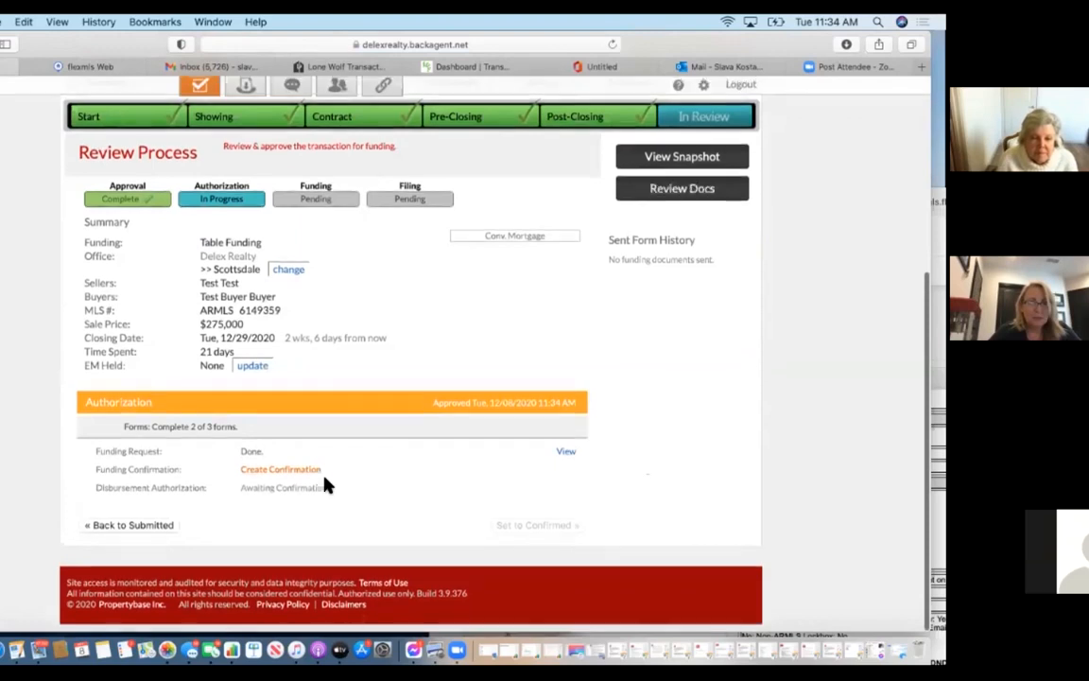
left_click(316, 477)
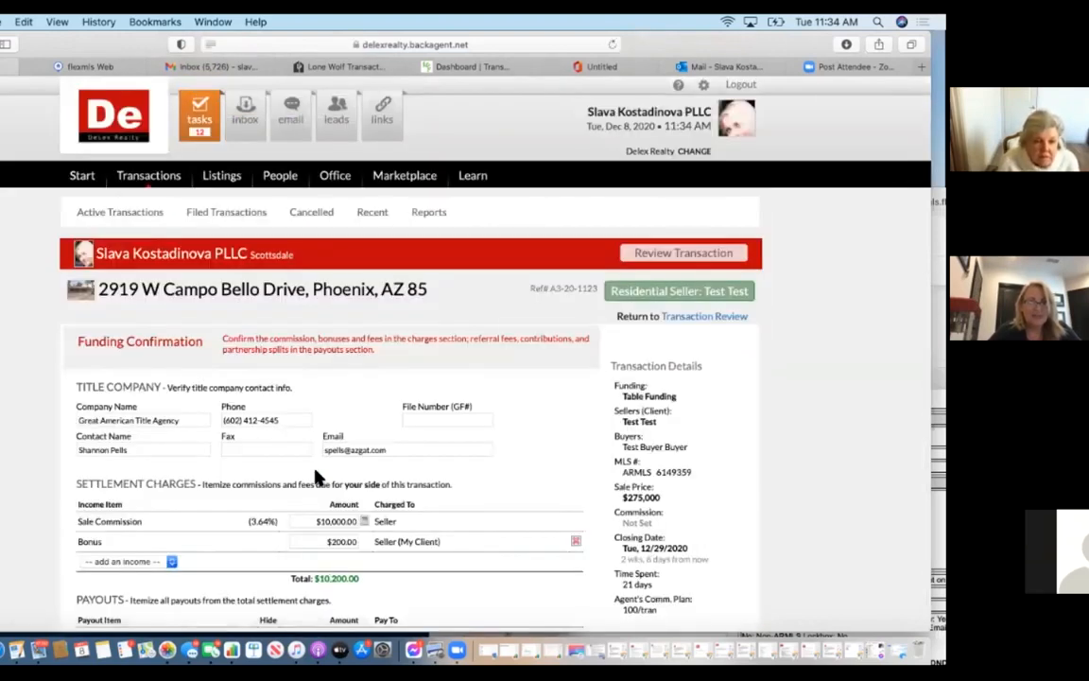
Enter invoice number 'SK', authorize funding of the transaction, and create the confirmation.
scroll(316, 477, "down", 5)
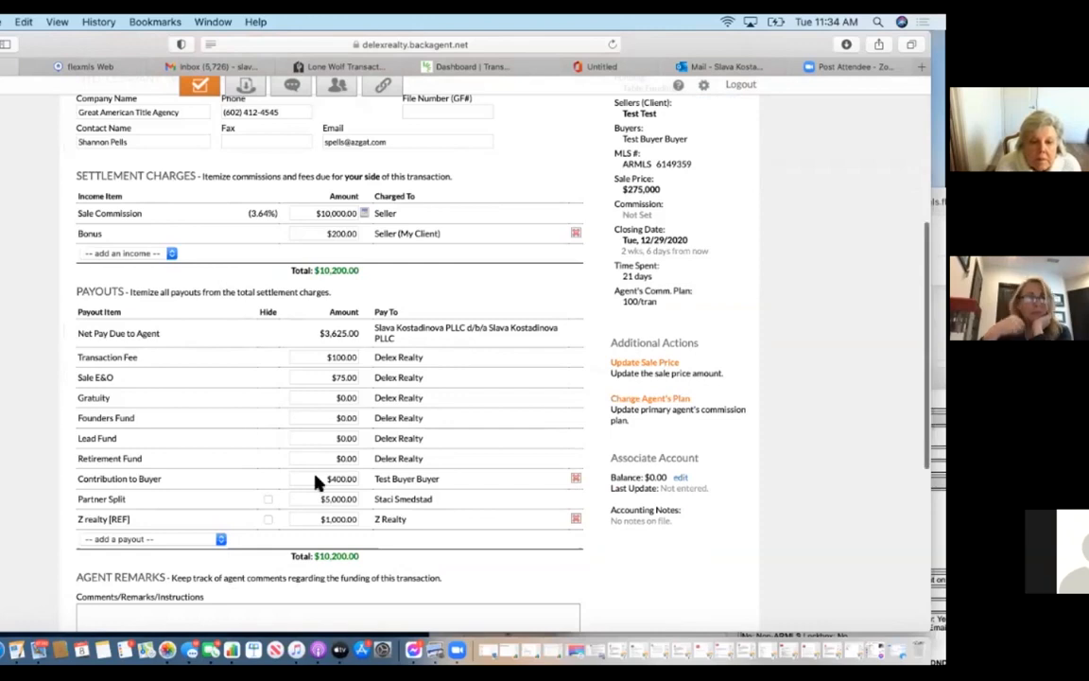
scroll(317, 483, "down", 4)
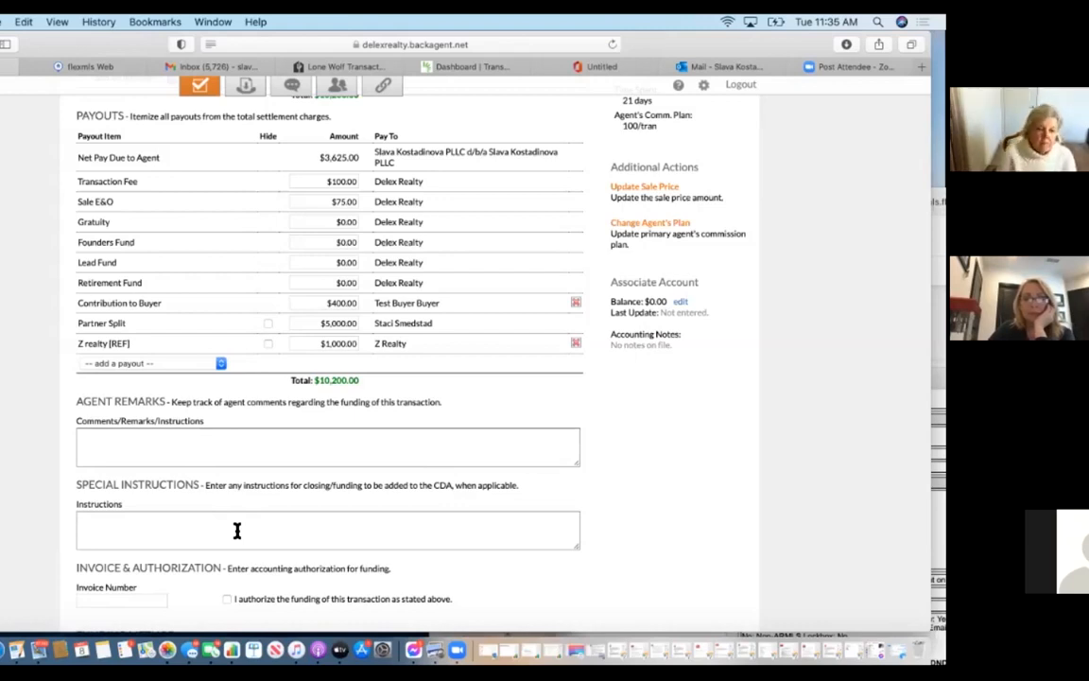
scroll(133, 531, "down", 2)
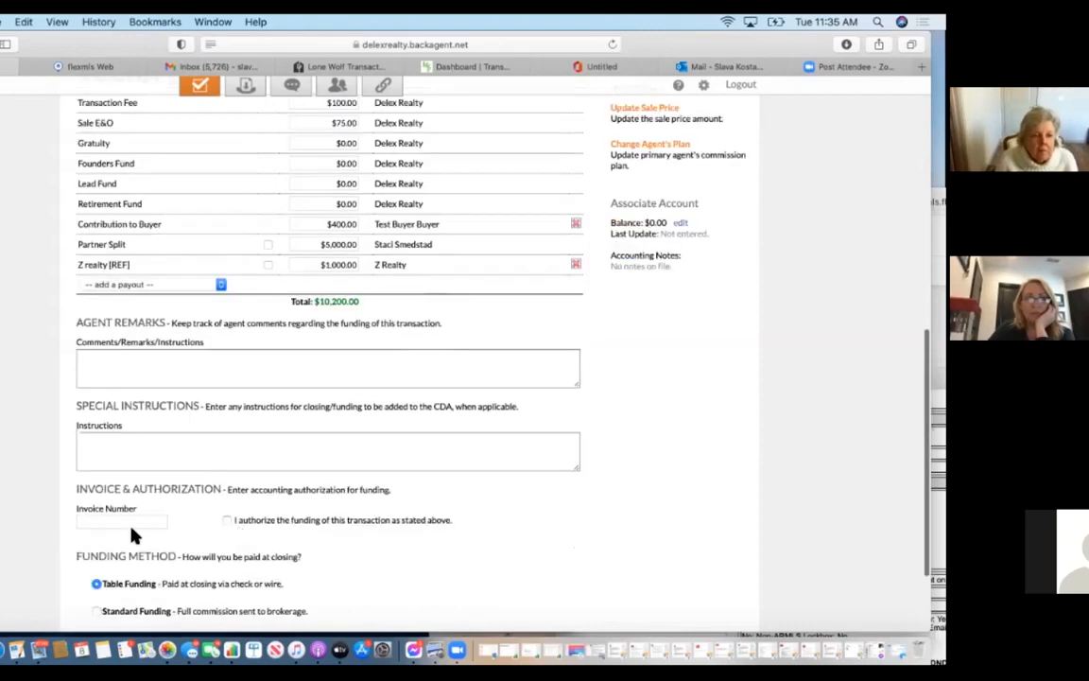
left_click(132, 525)
type("SK")
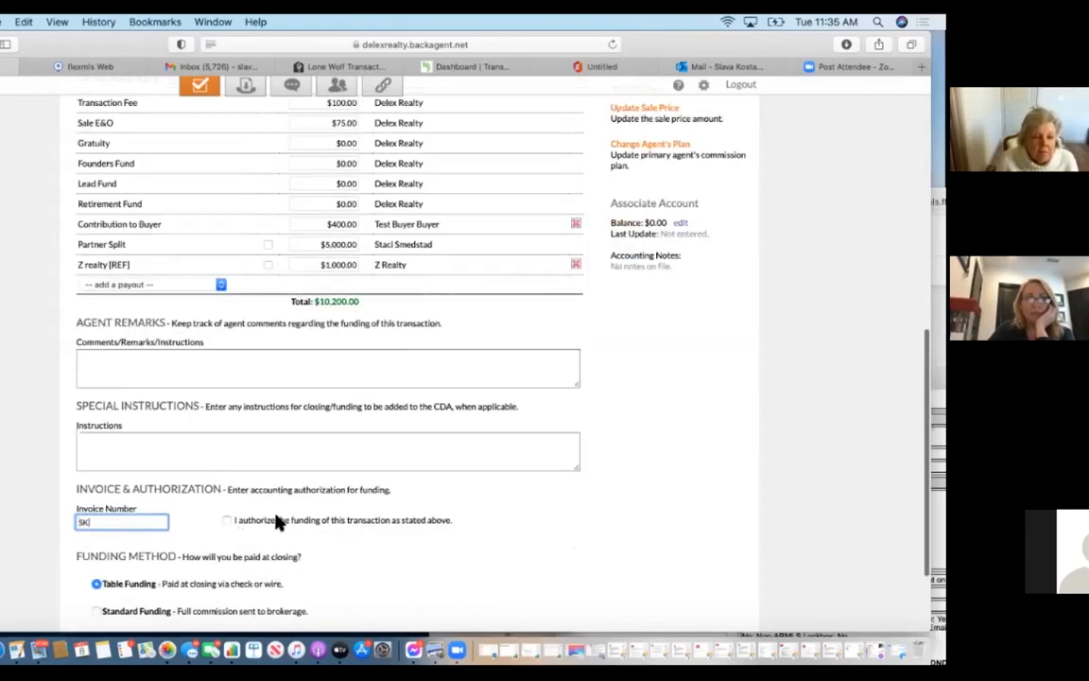
left_click(227, 523)
left_click(227, 523)
scroll(420, 553, "down", 3)
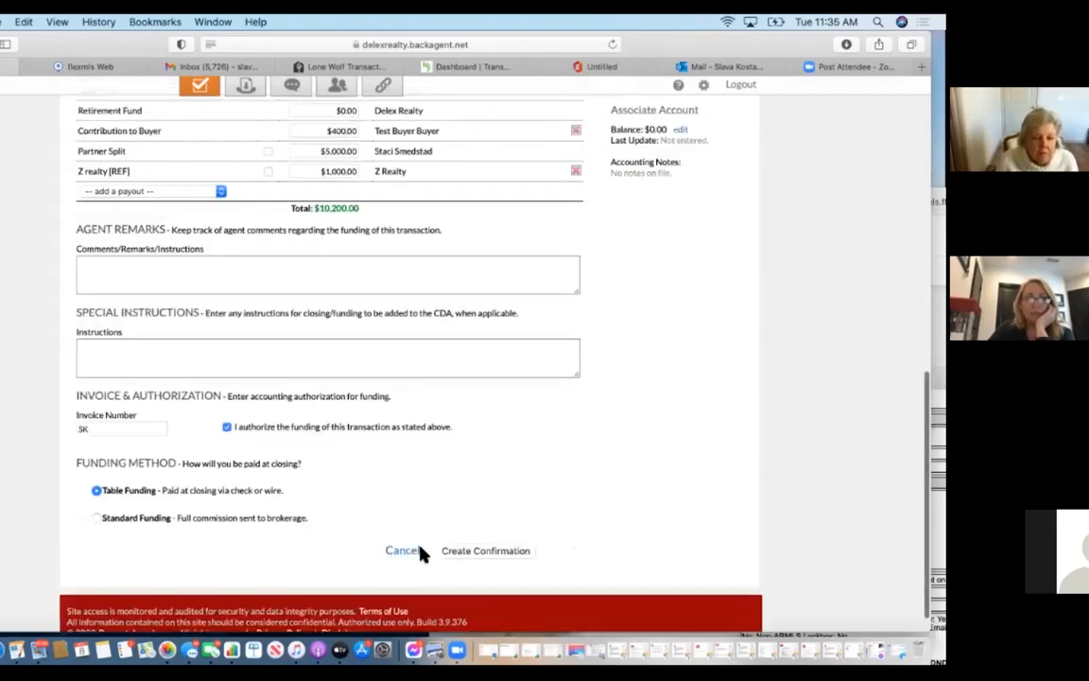
left_click(508, 526)
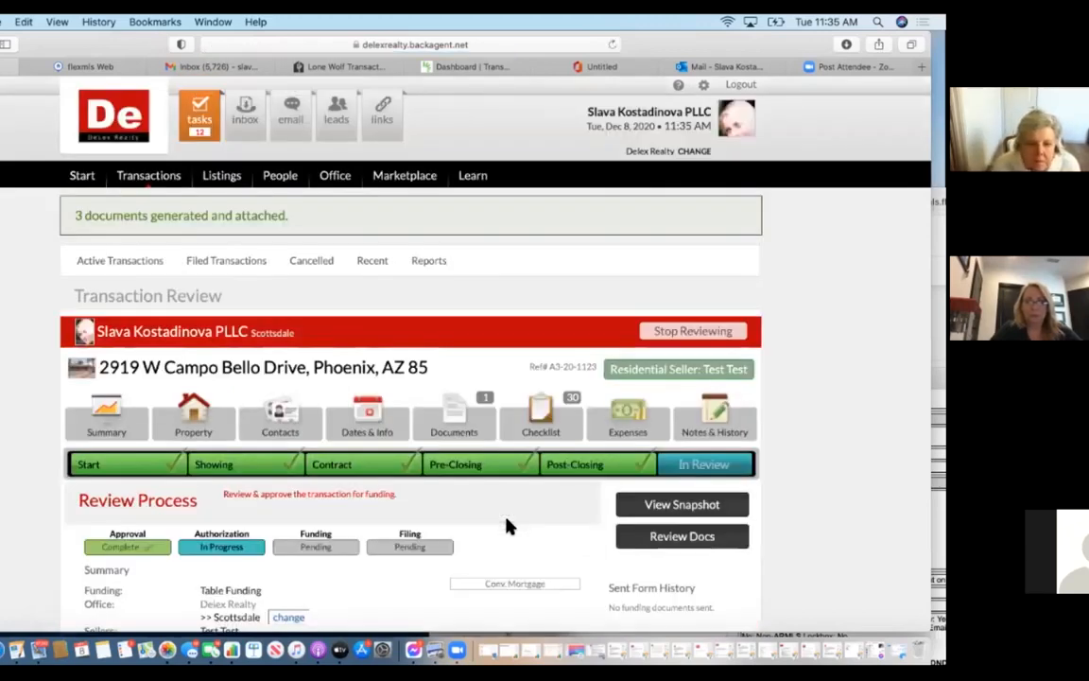
scroll(506, 524, "down", 5)
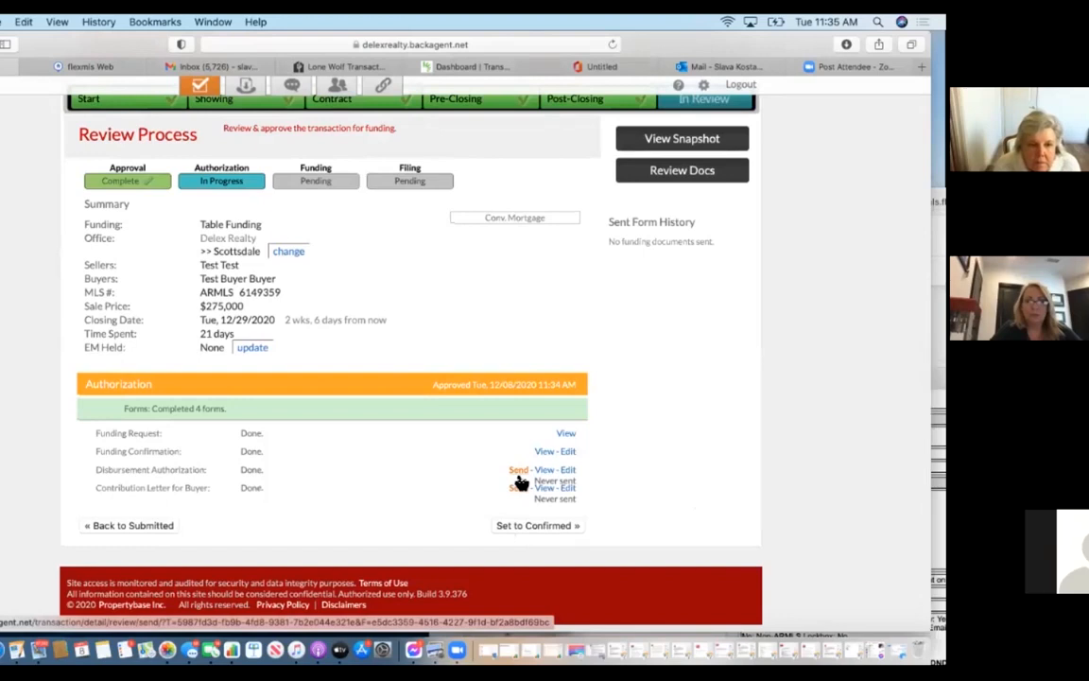
left_click(517, 471)
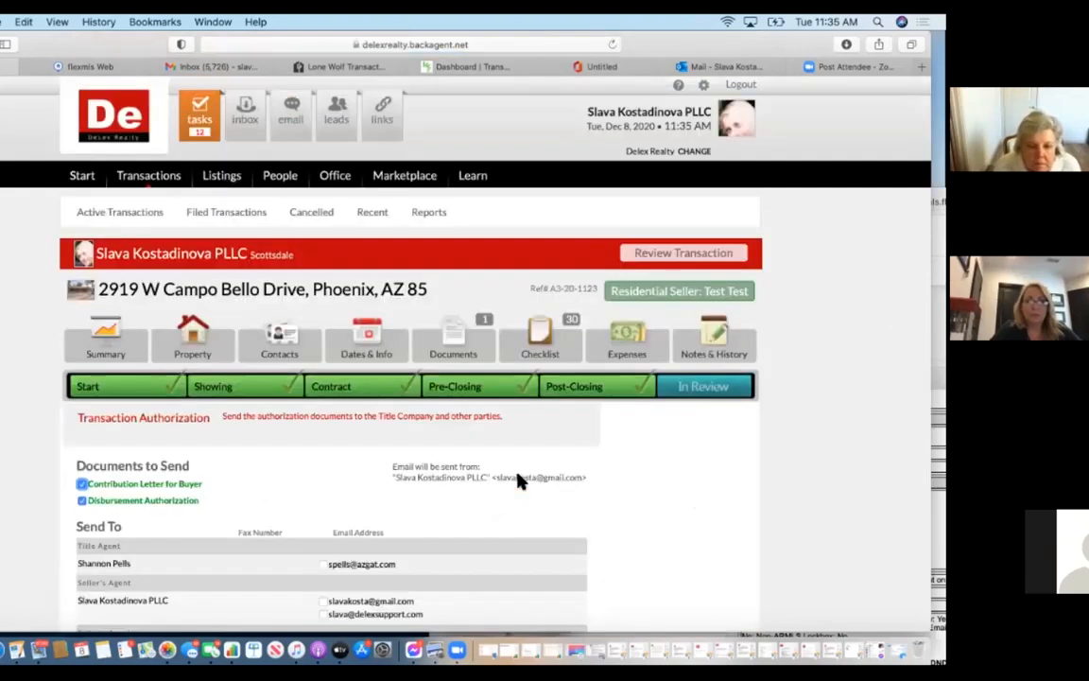
left_click(323, 360)
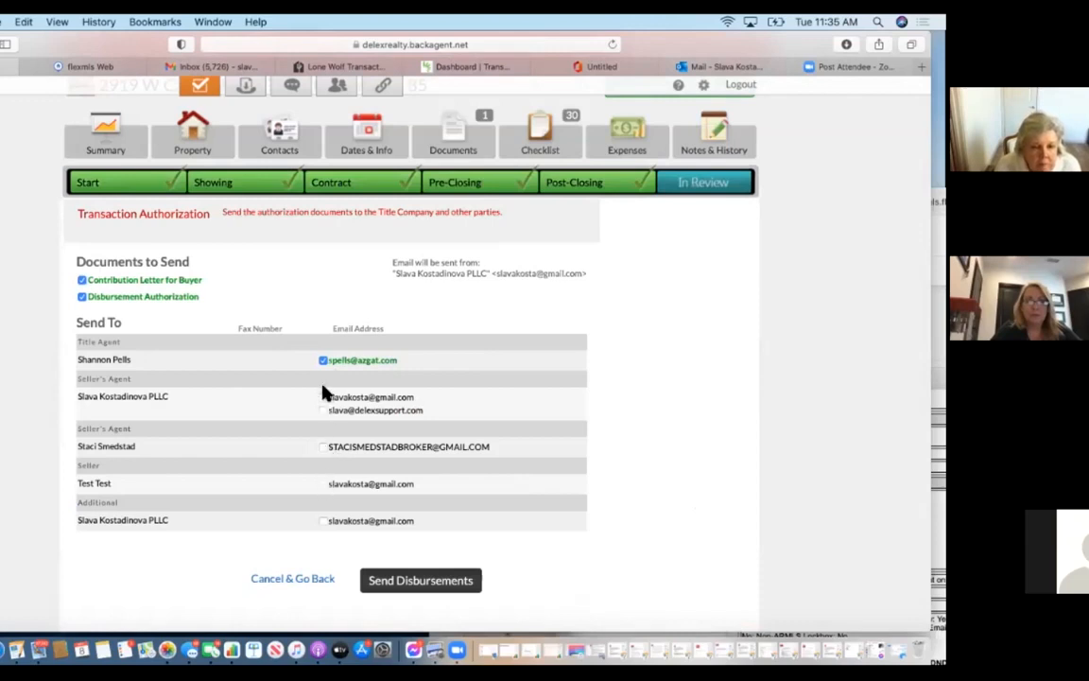
left_click(323, 398)
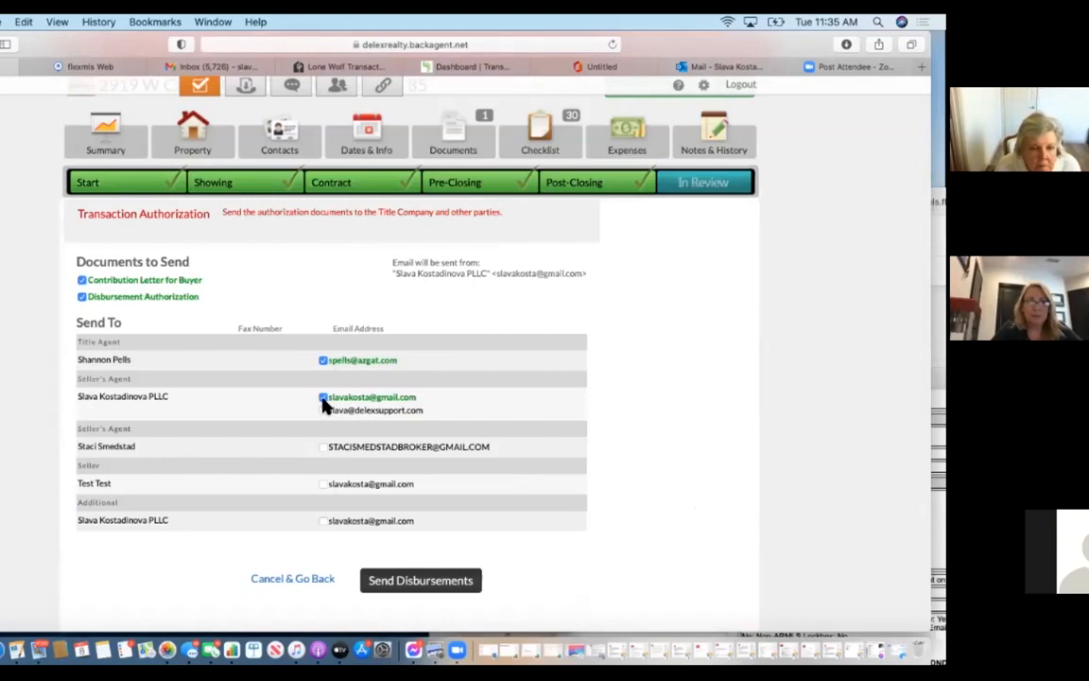
scroll(493, 406, "down", 2)
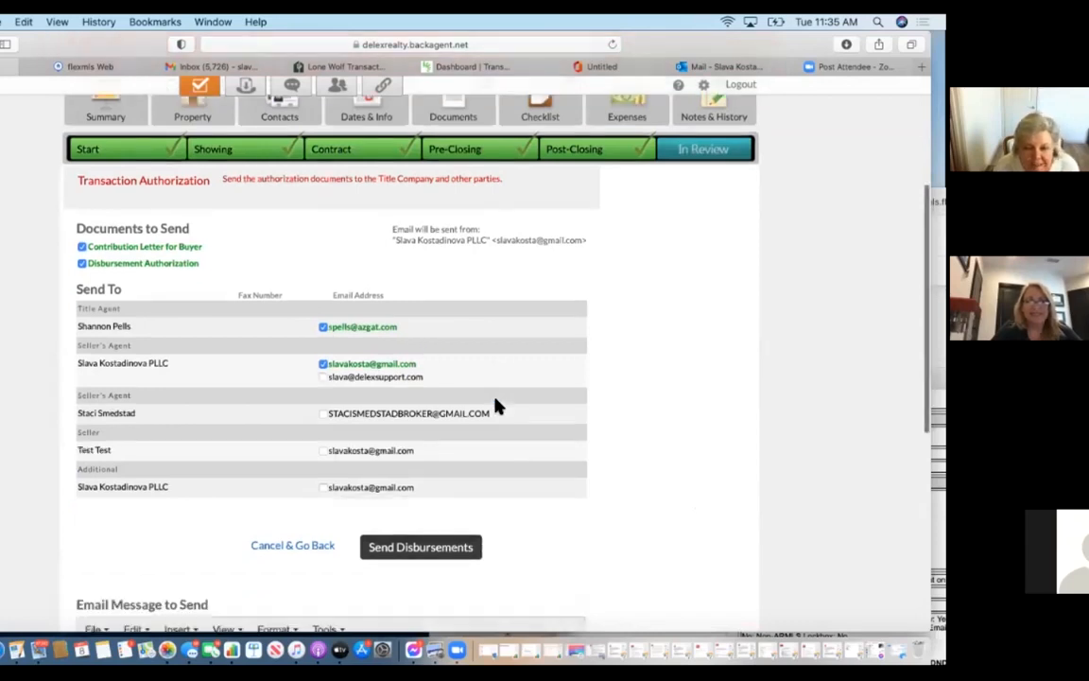
scroll(377, 559, "down", 7)
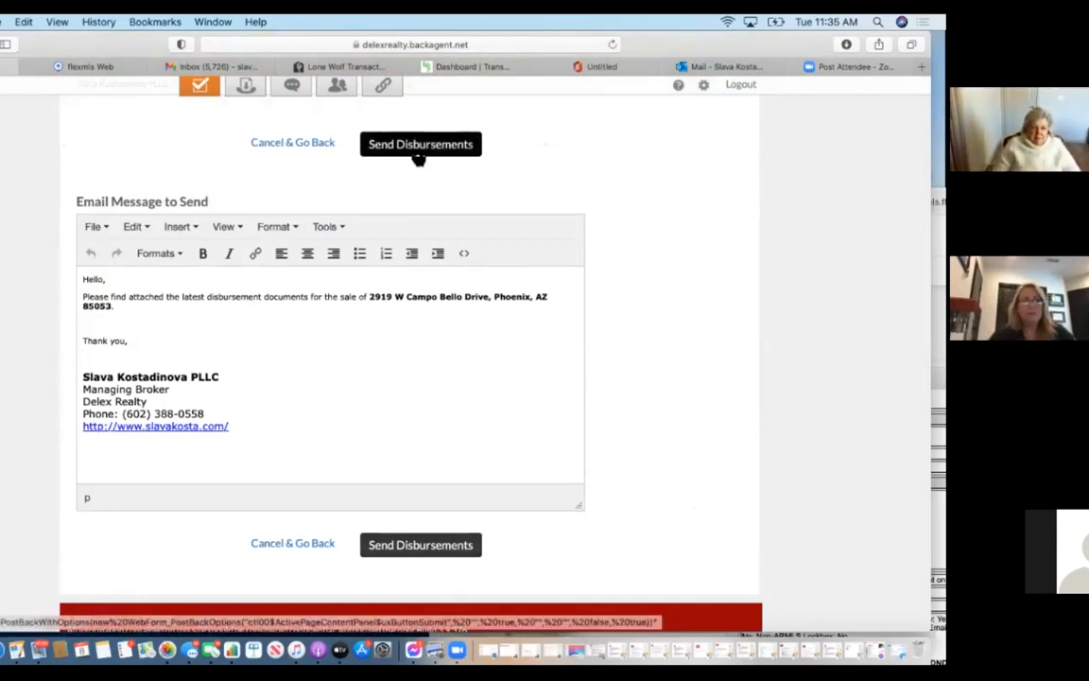
left_click(279, 542)
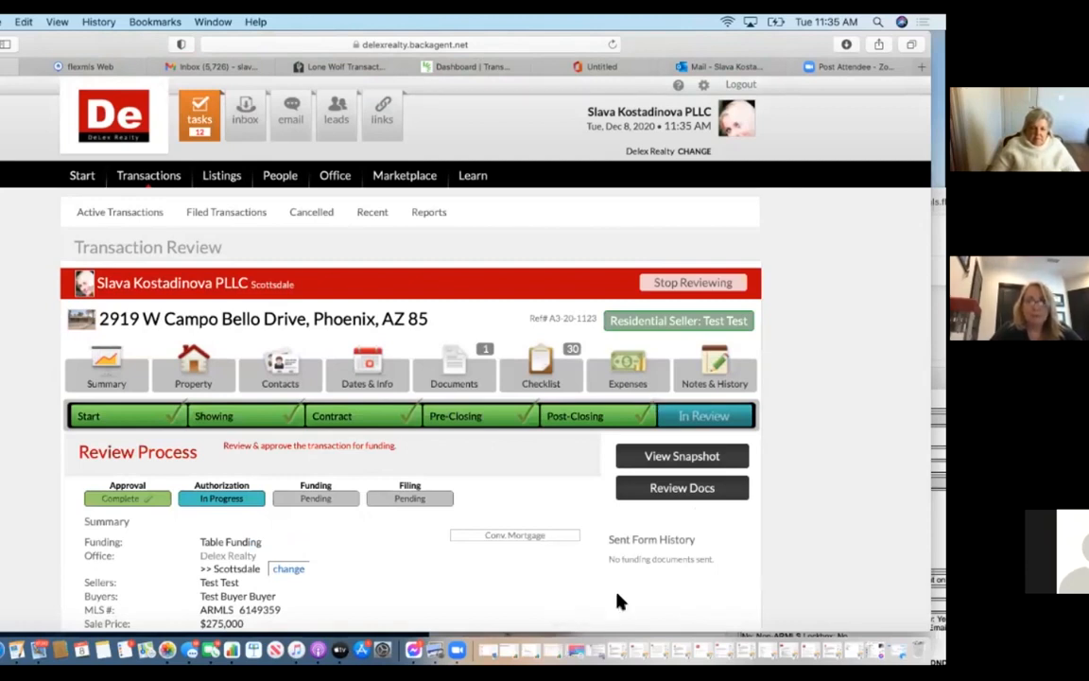
Return the transaction to Submitted, send it back to the agent, and close the notice.
scroll(619, 602, "down", 5)
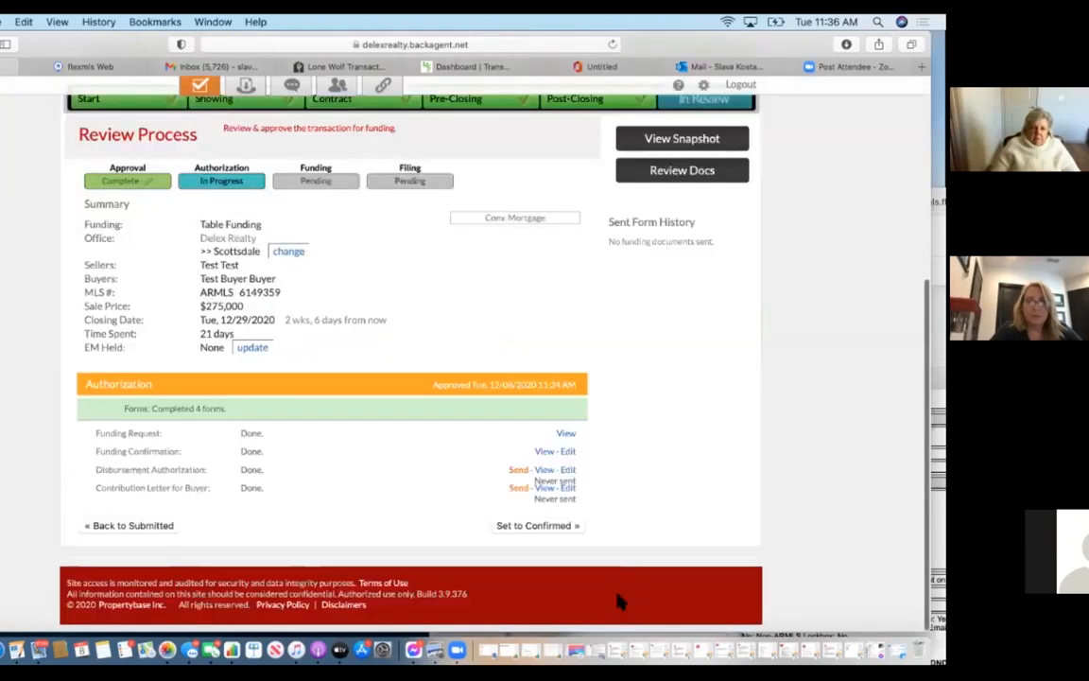
left_click(127, 527)
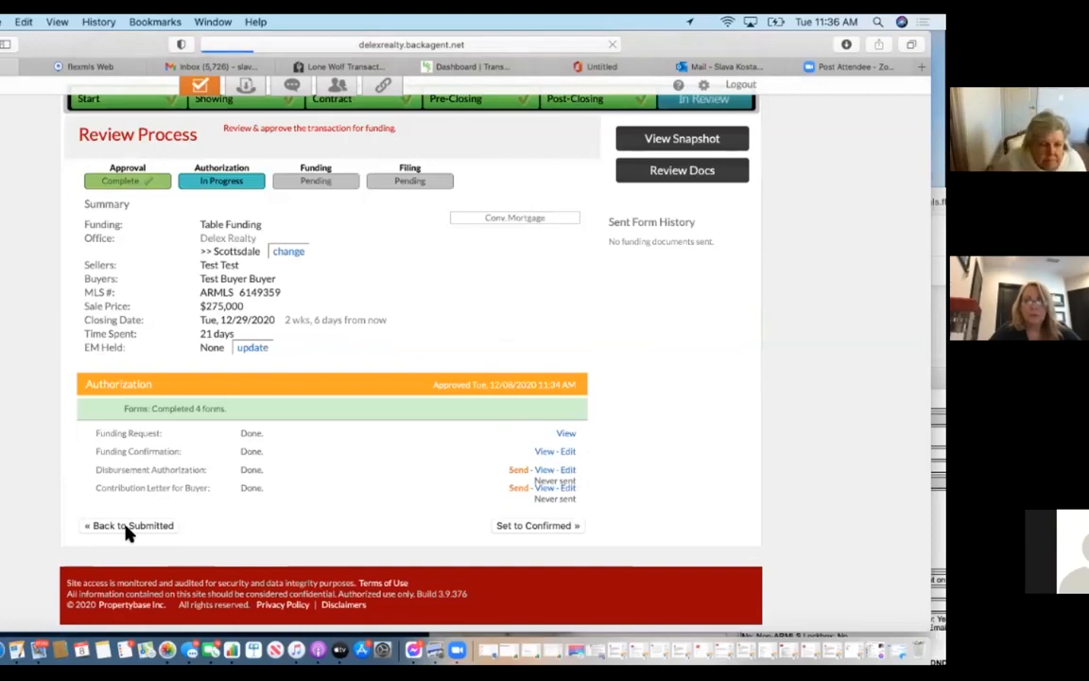
scroll(127, 535, "down", 10)
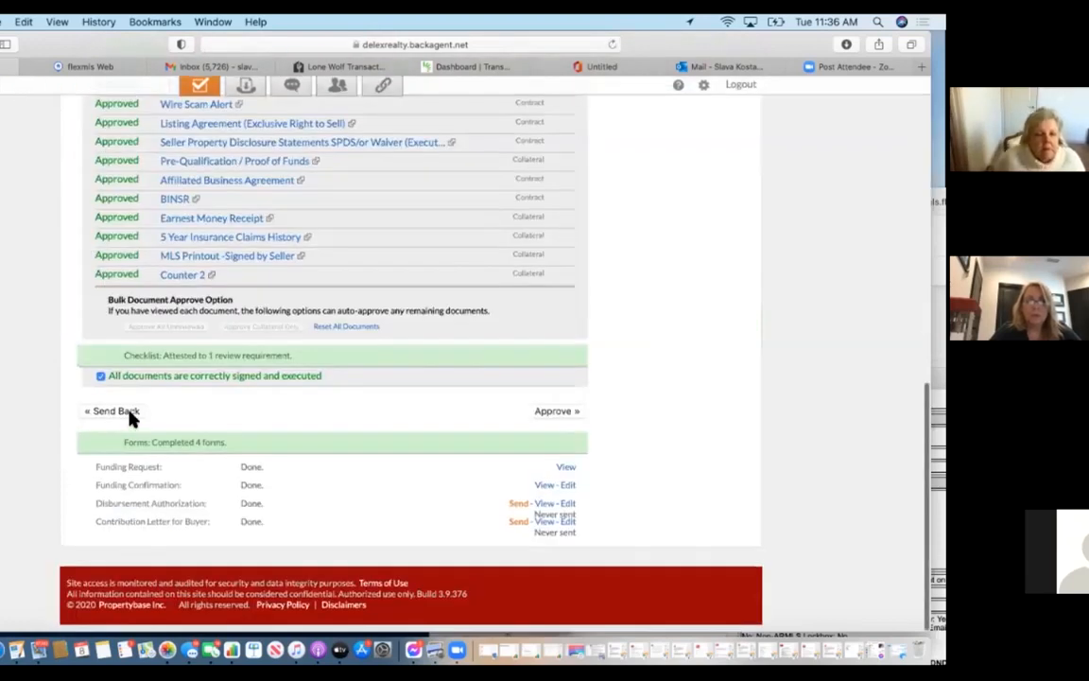
left_click(121, 413)
left_click(440, 532)
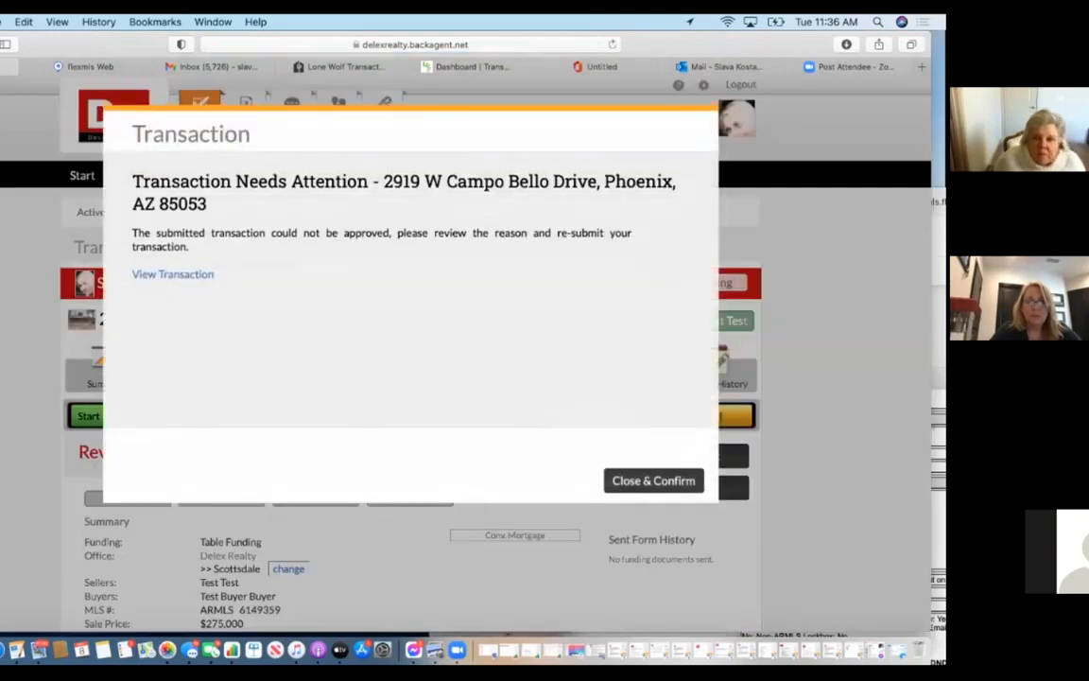
left_click(656, 482)
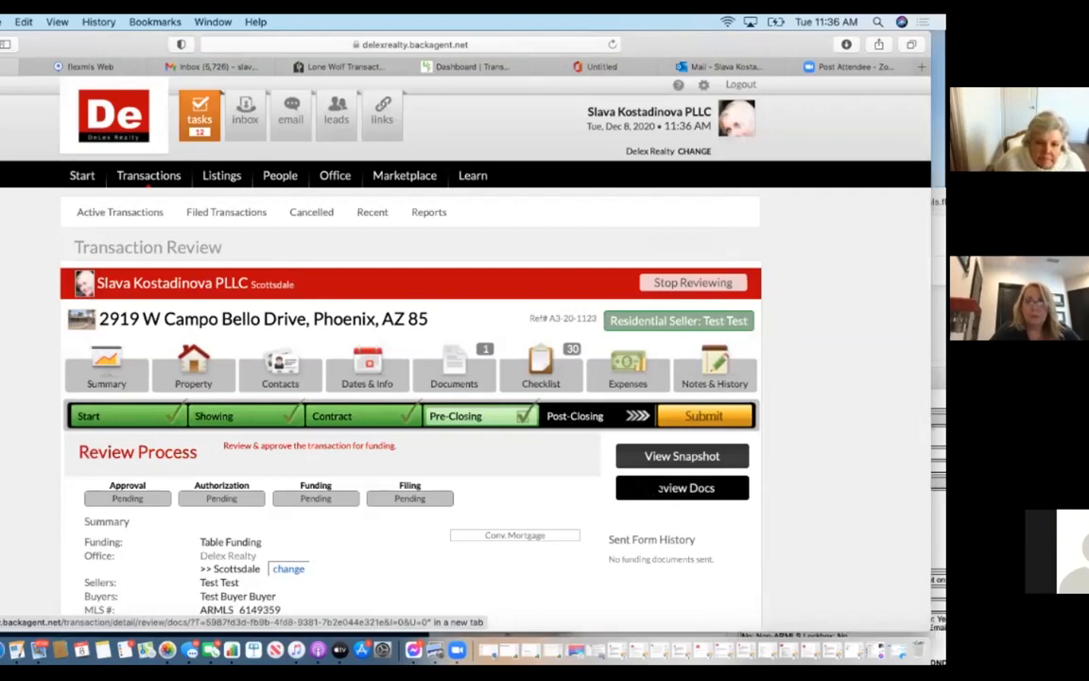
Open the Campo Bello Drive transaction summary and begin cancelling it.
scroll(666, 491, "down", 5)
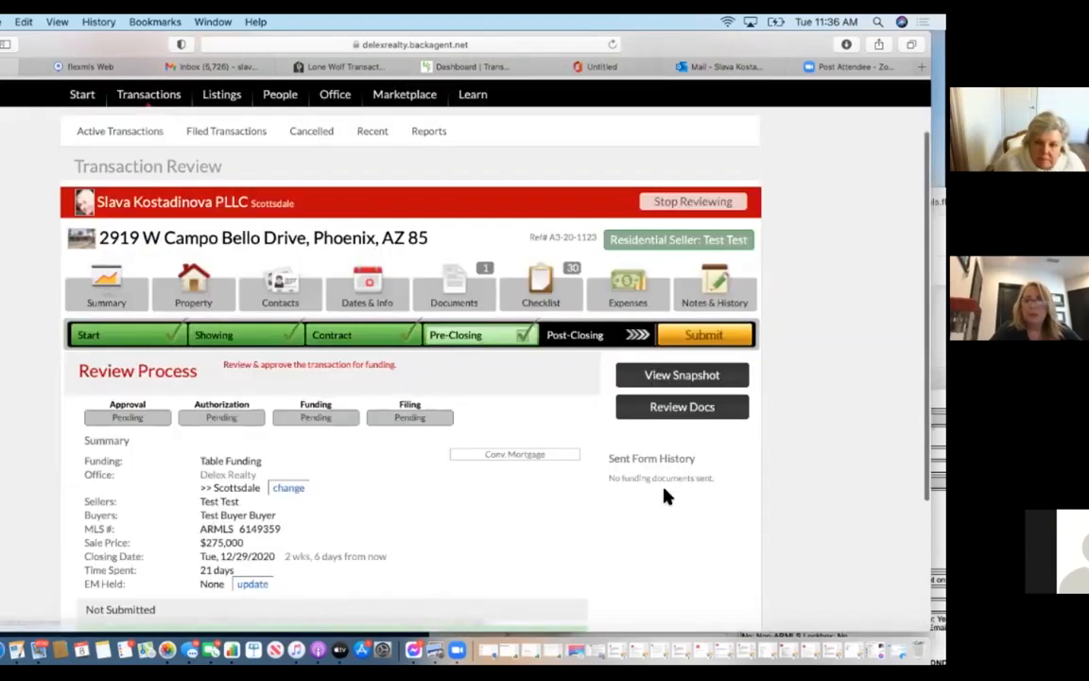
scroll(665, 496, "up", 5)
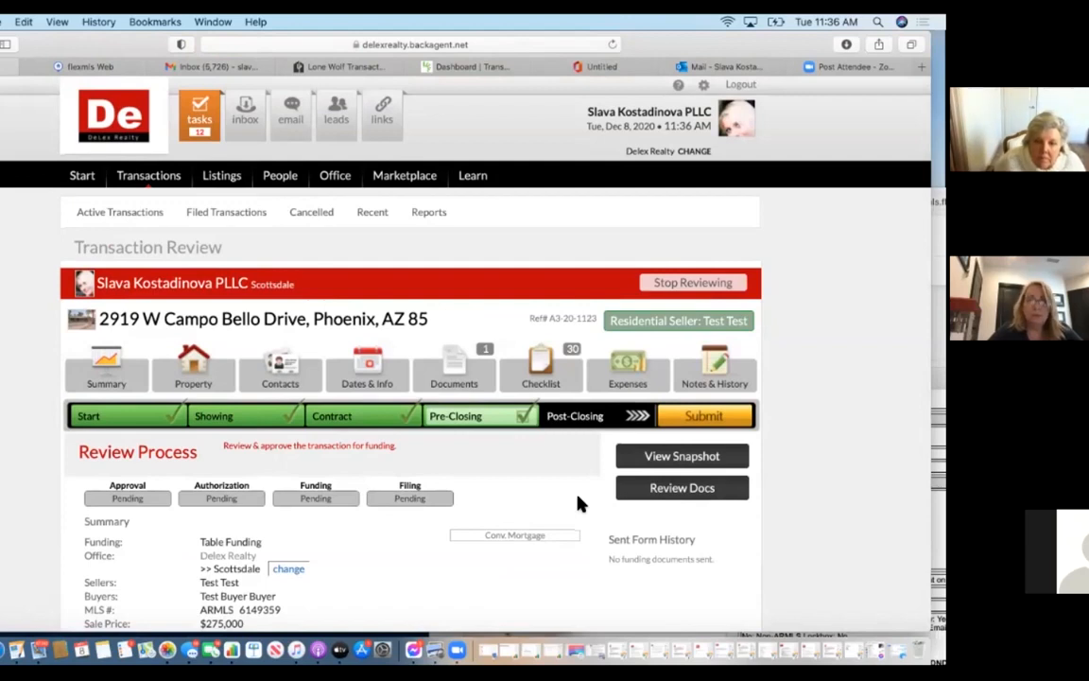
left_click(108, 361)
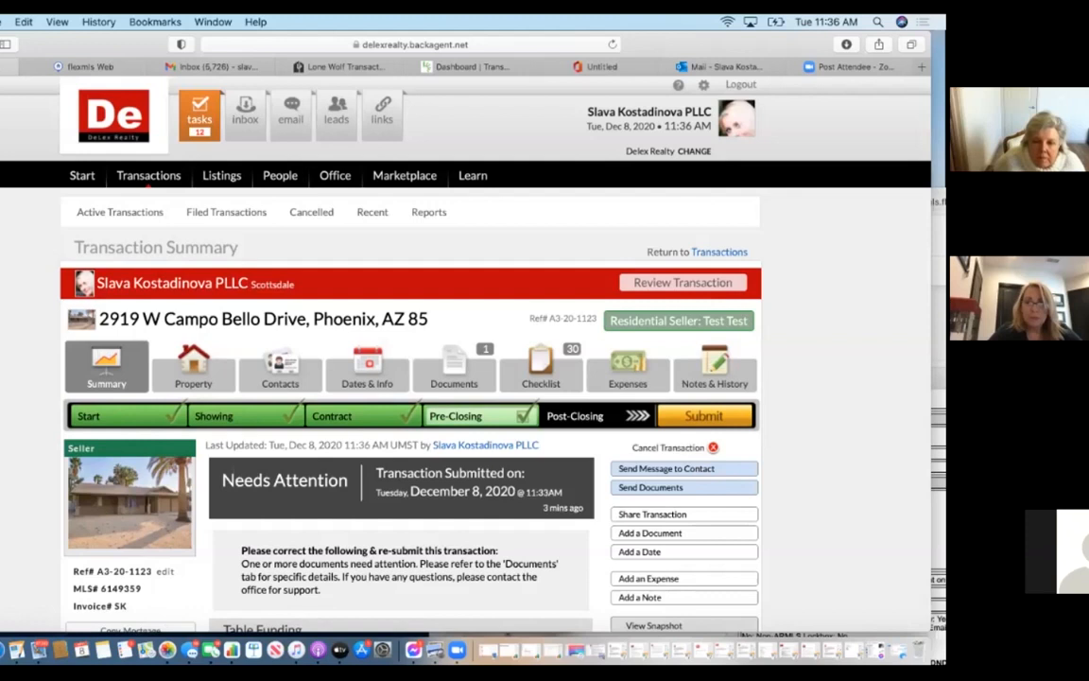
left_click(693, 450)
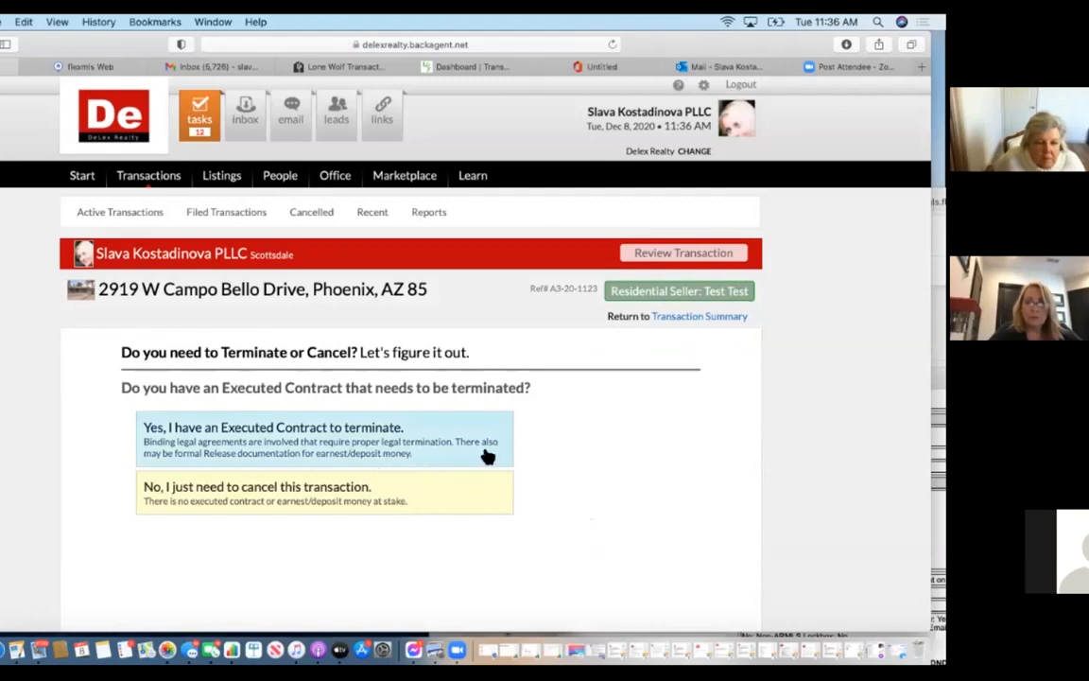
Answer executed contract, just cancel, and restart the transaction, then begin termination.
left_click(322, 447)
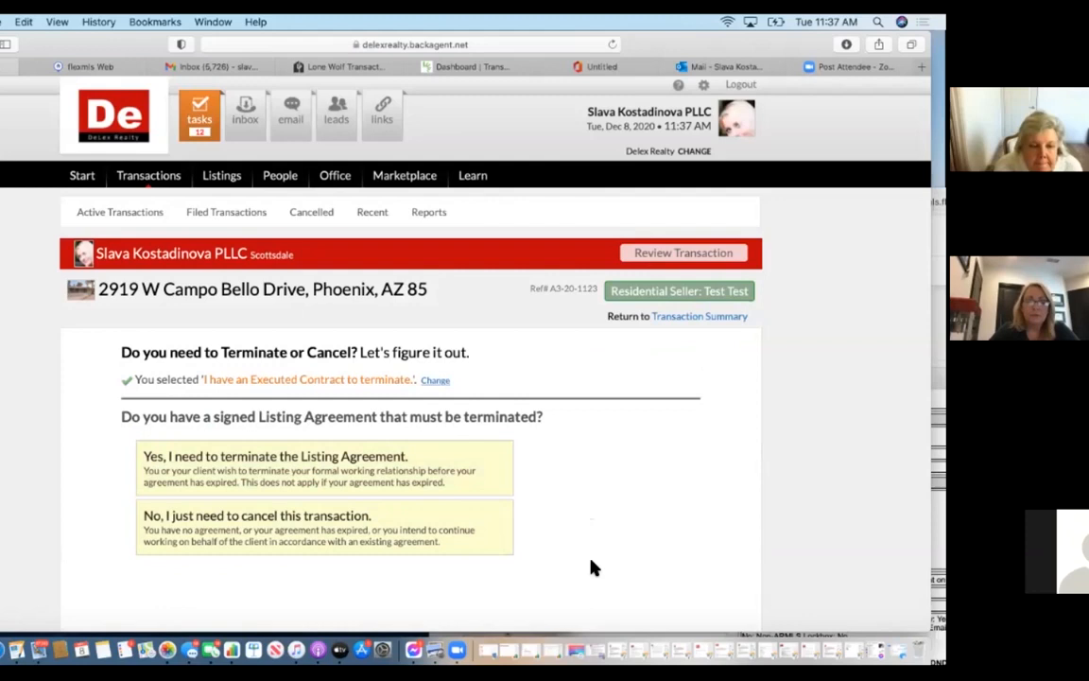
left_click(418, 535)
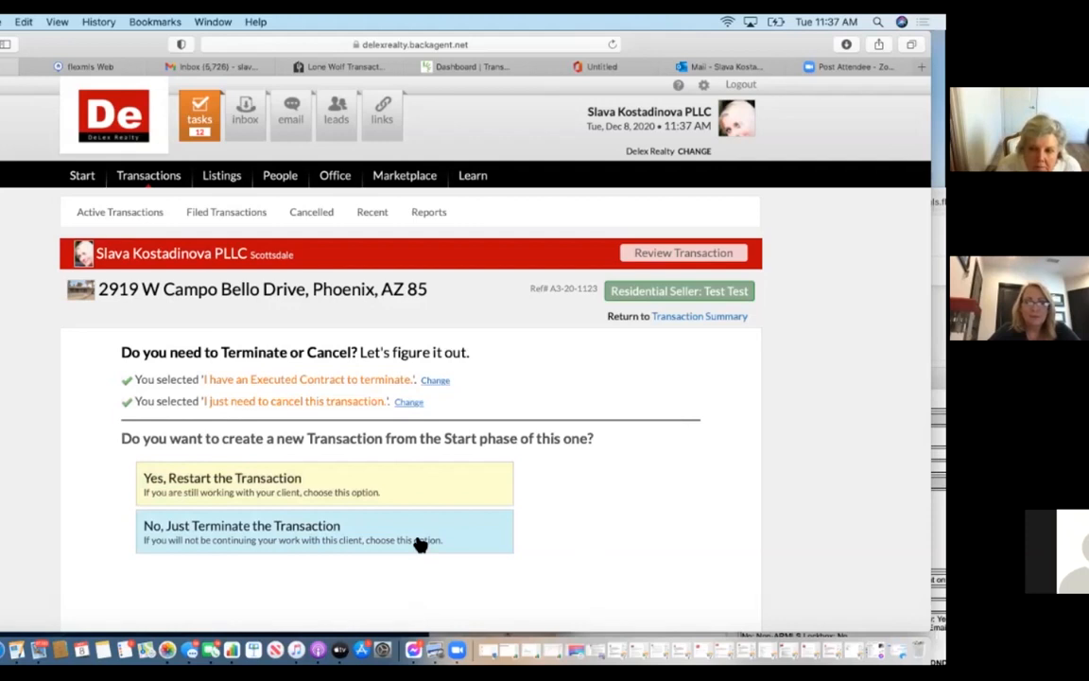
left_click(419, 485)
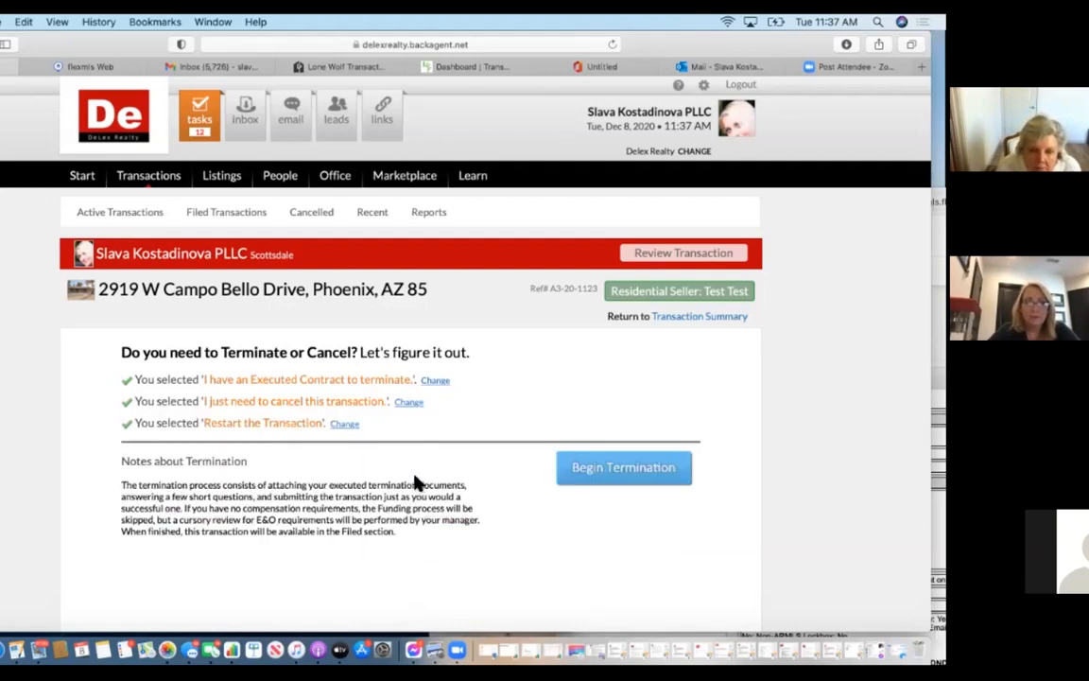
left_click(650, 471)
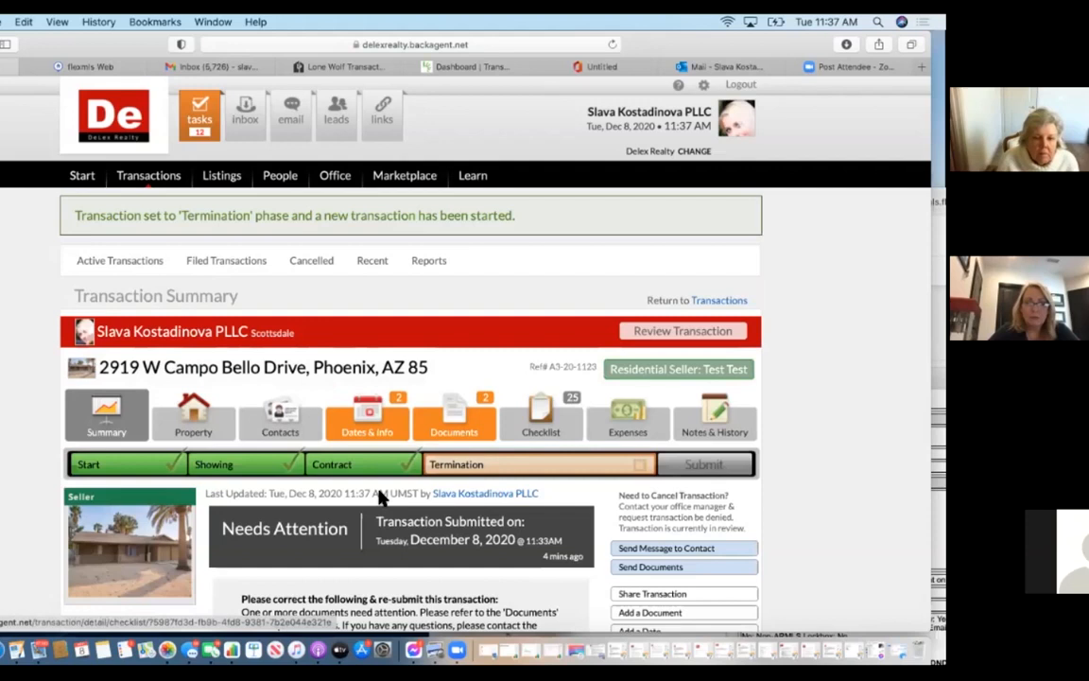
Set the restarted Campo Bello copy to the Contract phase, then open the terminated original.
left_click(137, 265)
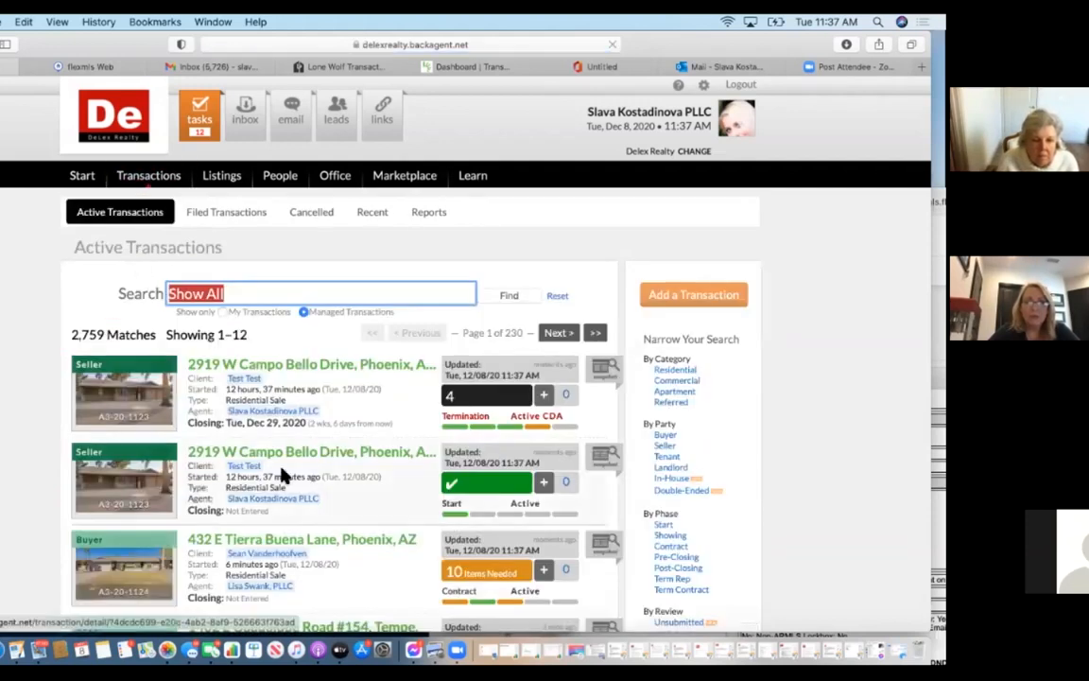
scroll(284, 473, "down", 2)
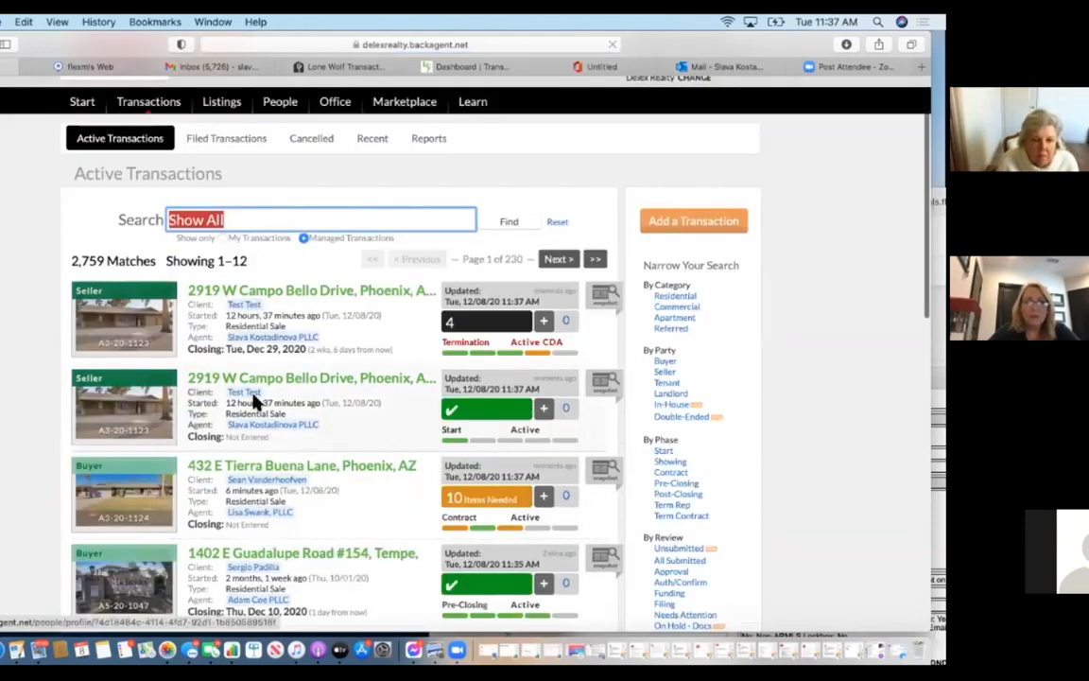
left_click(358, 382)
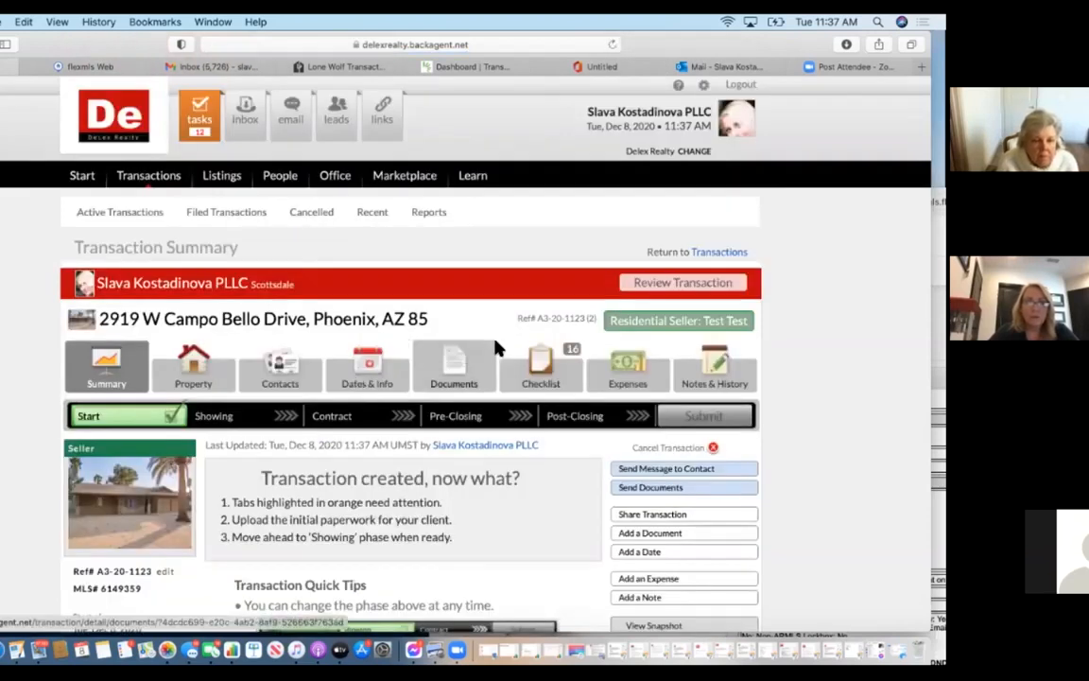
left_click(489, 353)
scroll(466, 444, "down", 5)
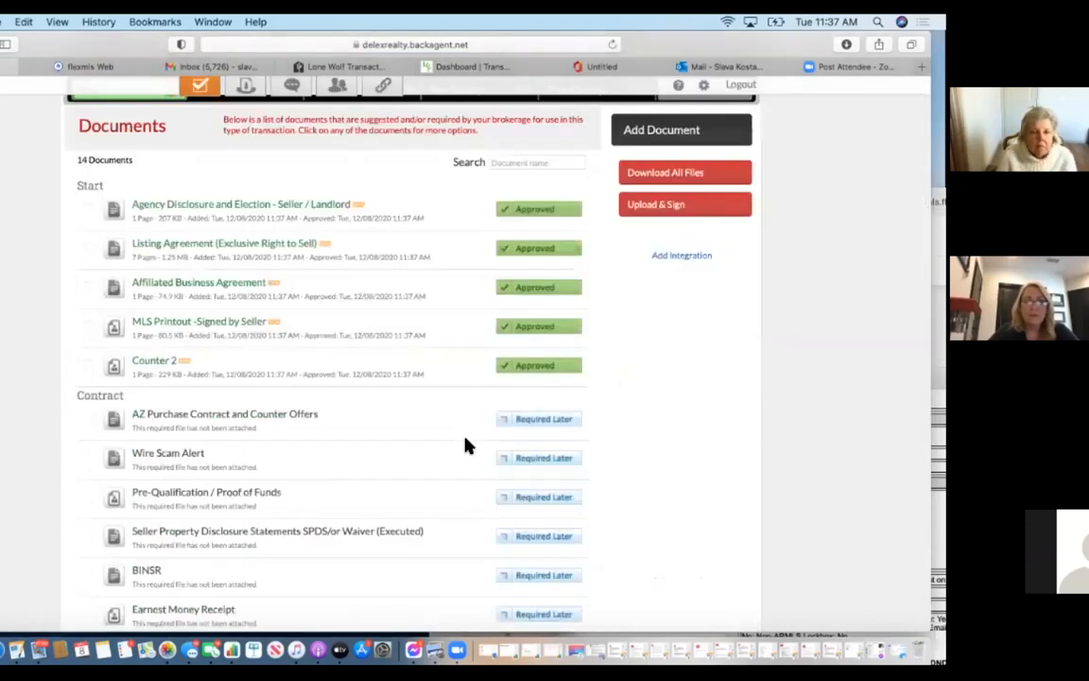
scroll(468, 445, "up", 1)
left_click(334, 154)
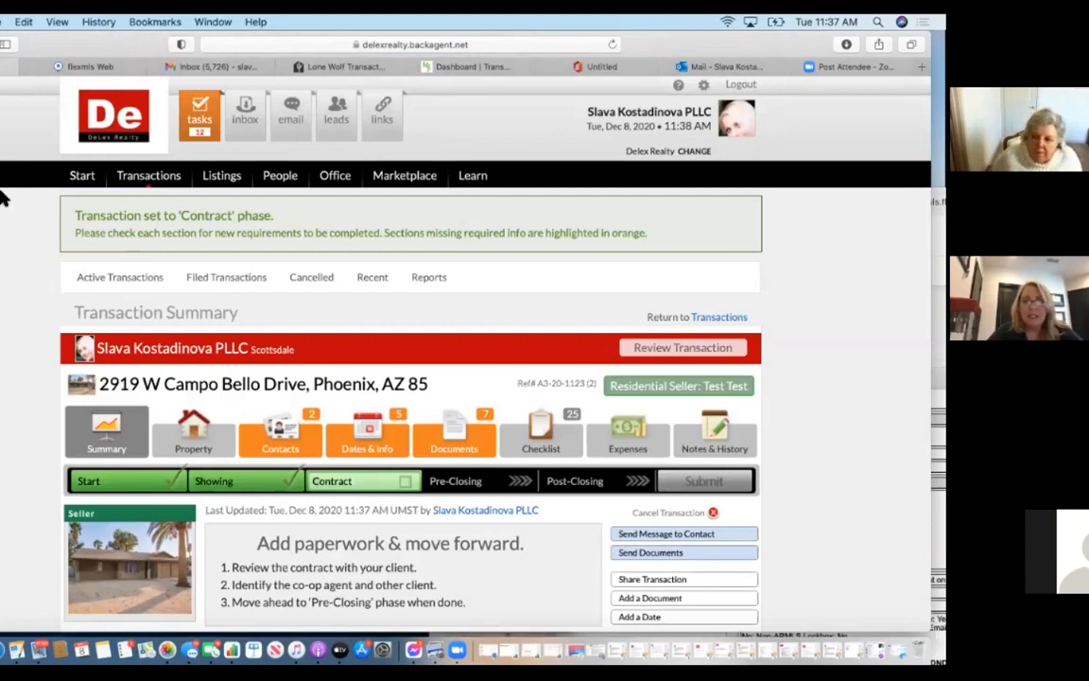
left_click(120, 284)
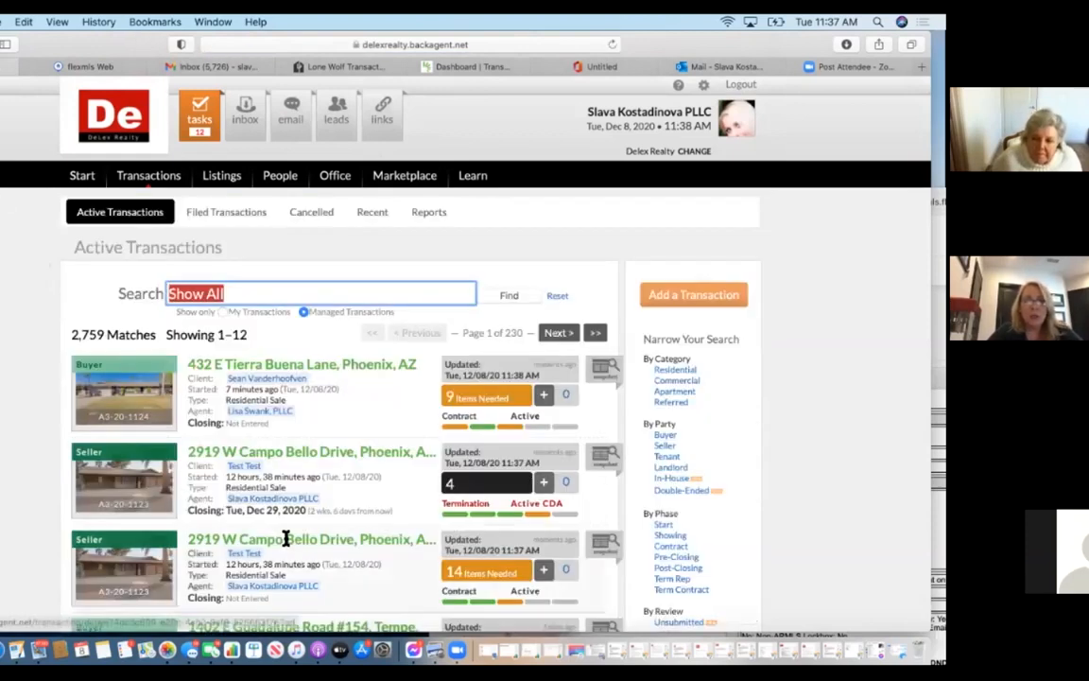
left_click(355, 468)
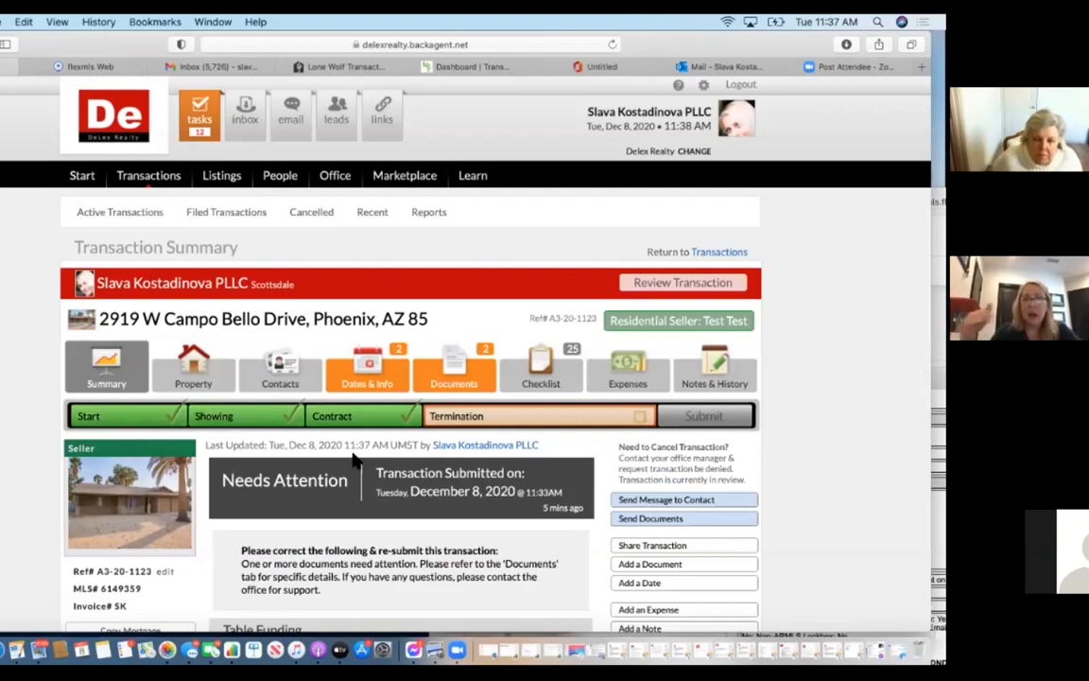
Request an exemption for the Notice of Buyer's Termination of Contract, citing 'BuNSR already on file.'.
left_click(473, 360)
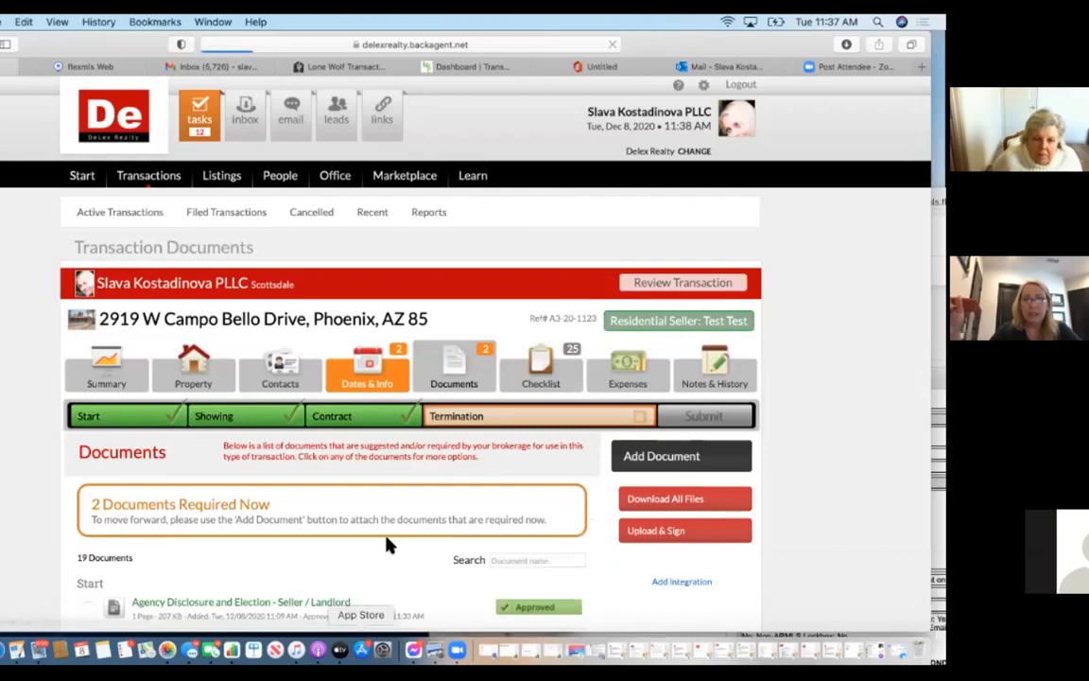
scroll(386, 538, "down", 10)
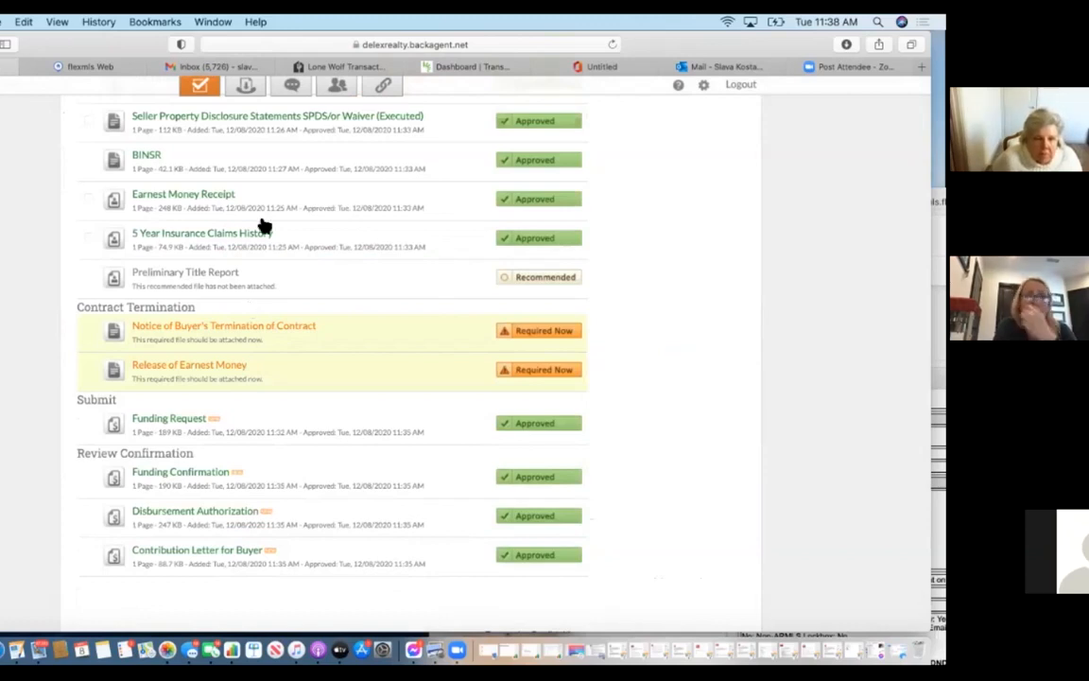
scroll(264, 227, "up", 1)
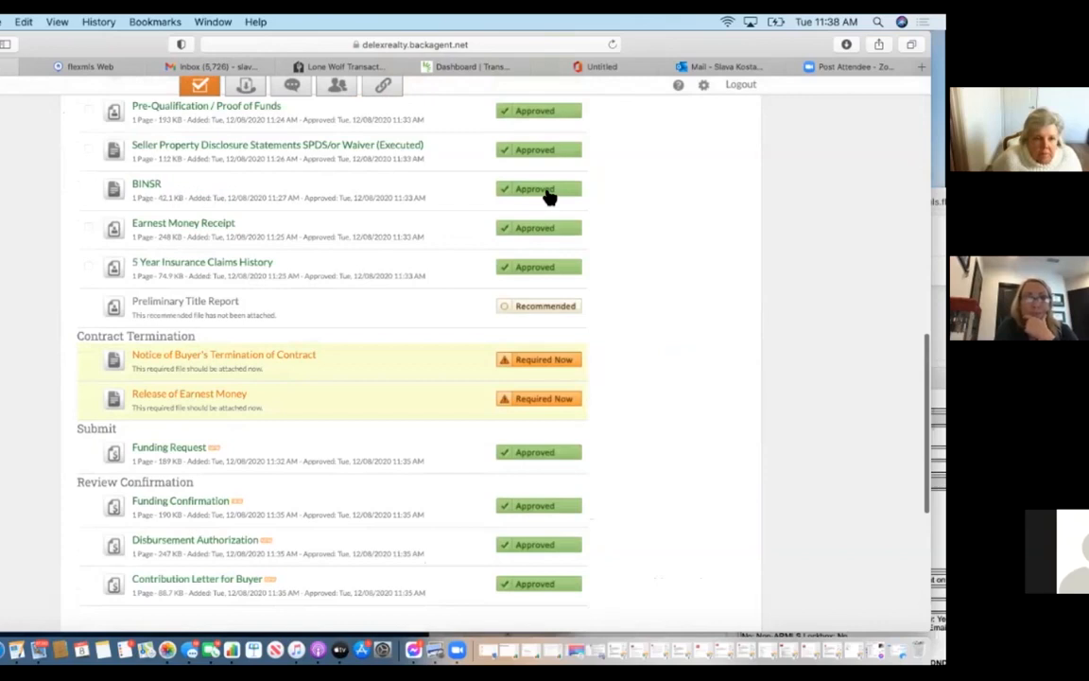
left_click(559, 359)
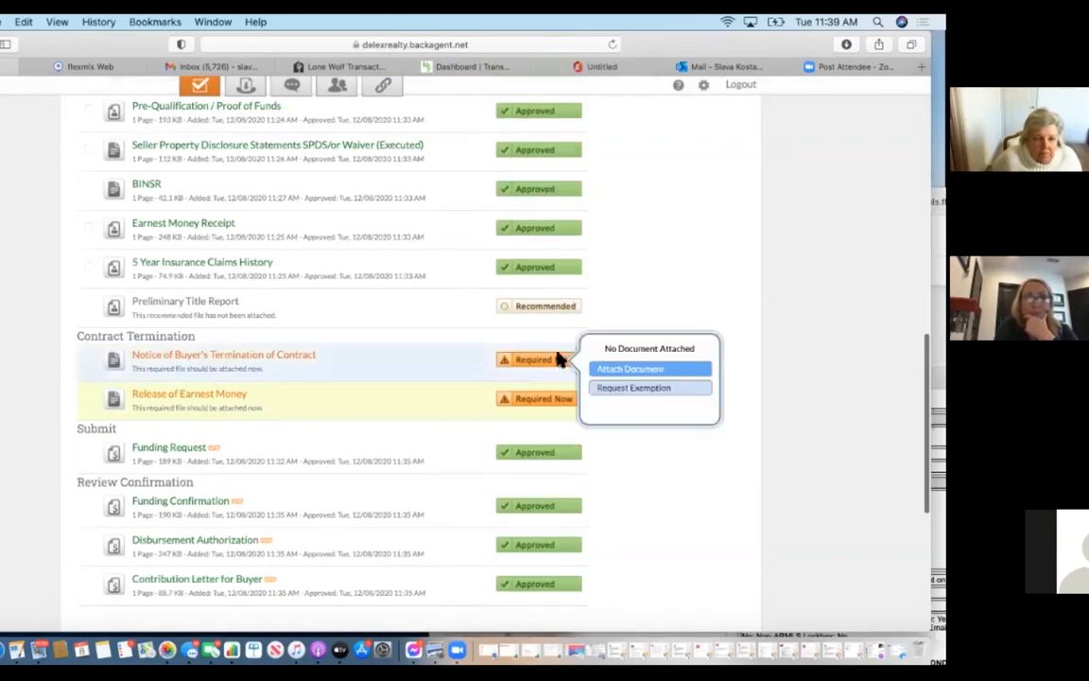
left_click(638, 391)
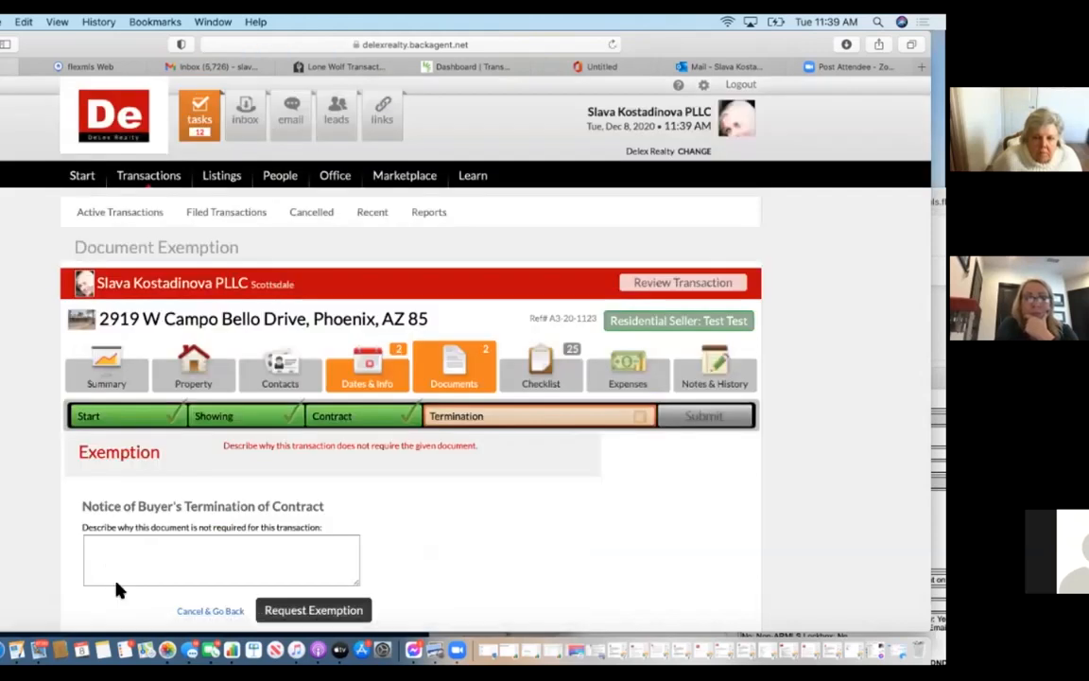
left_click(114, 579)
type("BuNS")
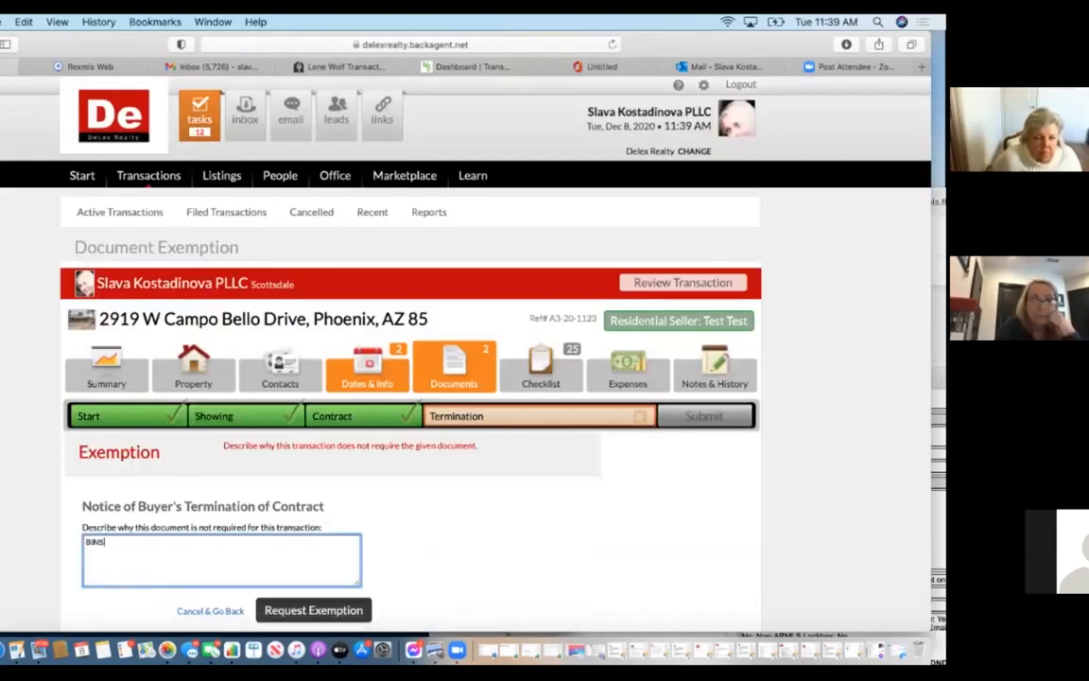
type("R already on file.")
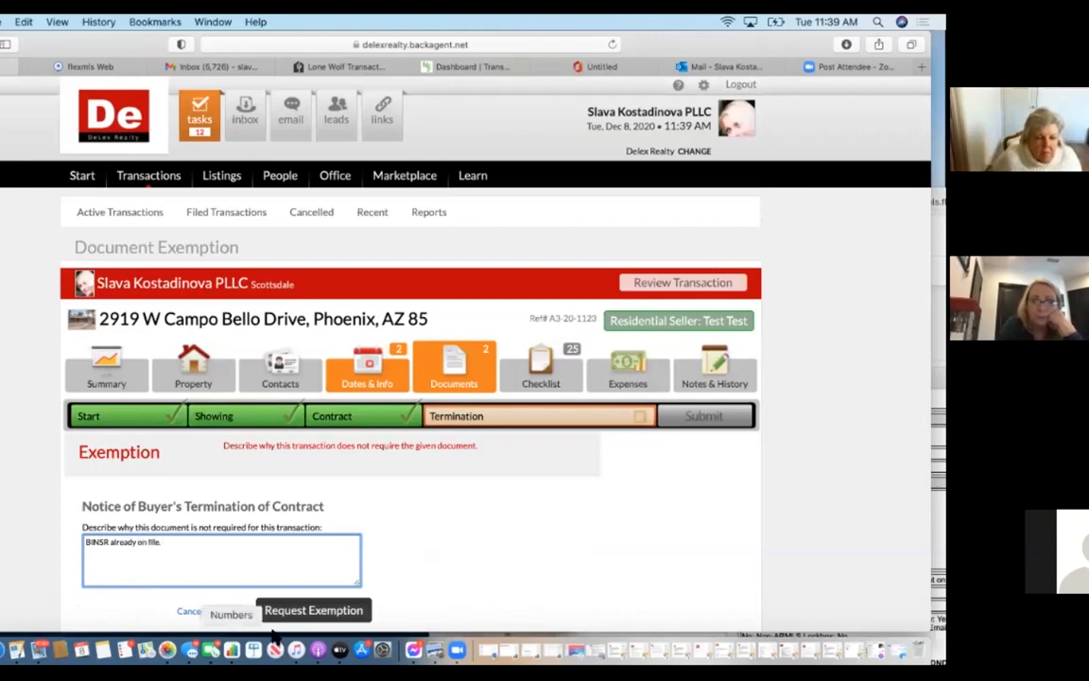
Submit the termination-notice exemption and review the resulting Documents list.
left_click(338, 610)
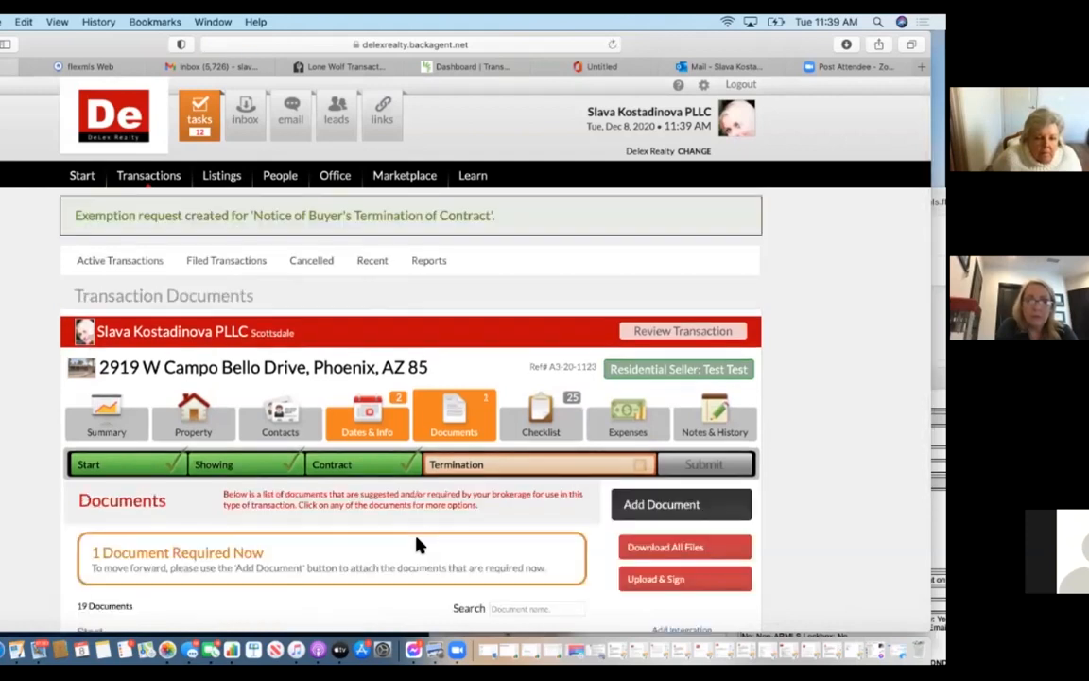
scroll(420, 545, "down", 10)
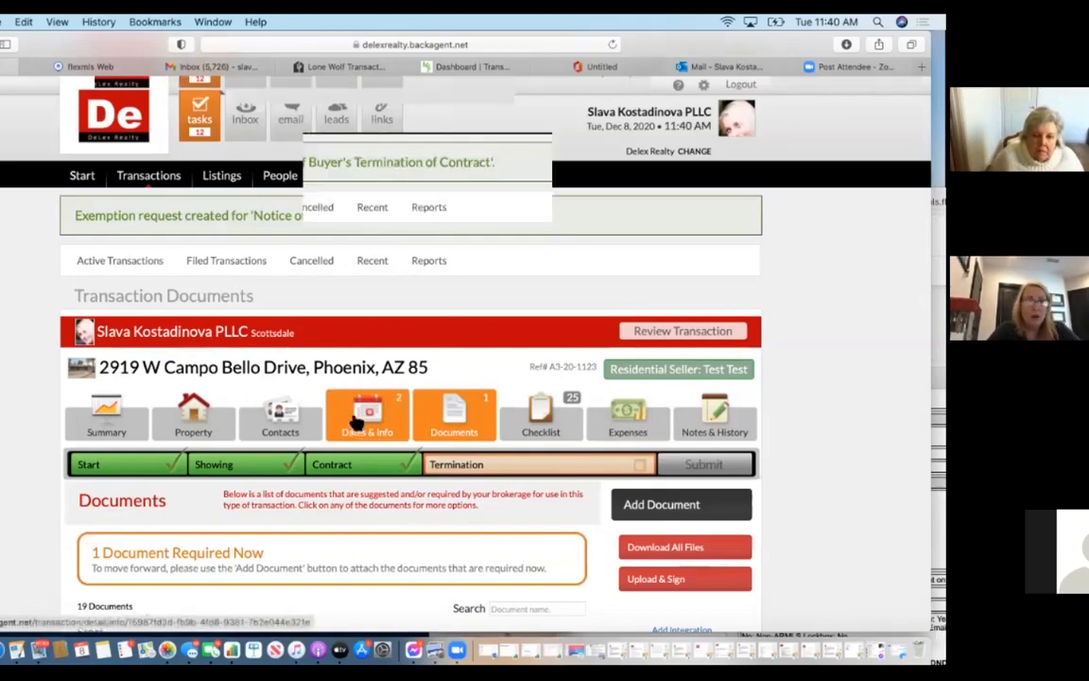
scroll(356, 418, "down", 15)
scroll(355, 419, "down", 3)
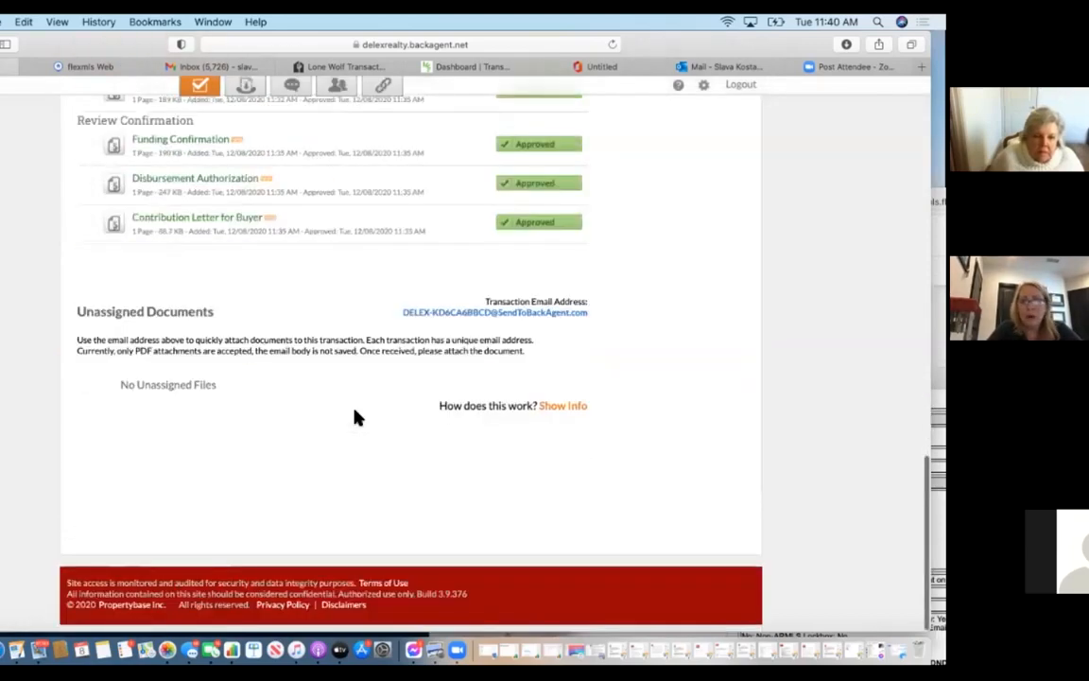
scroll(356, 419, "up", 8)
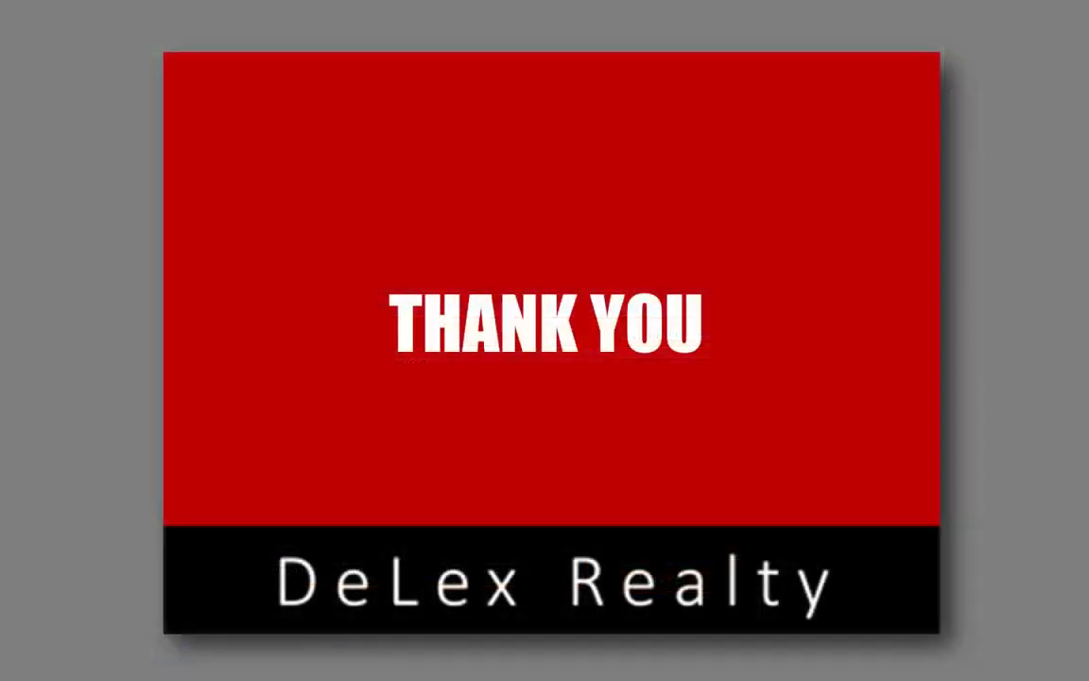